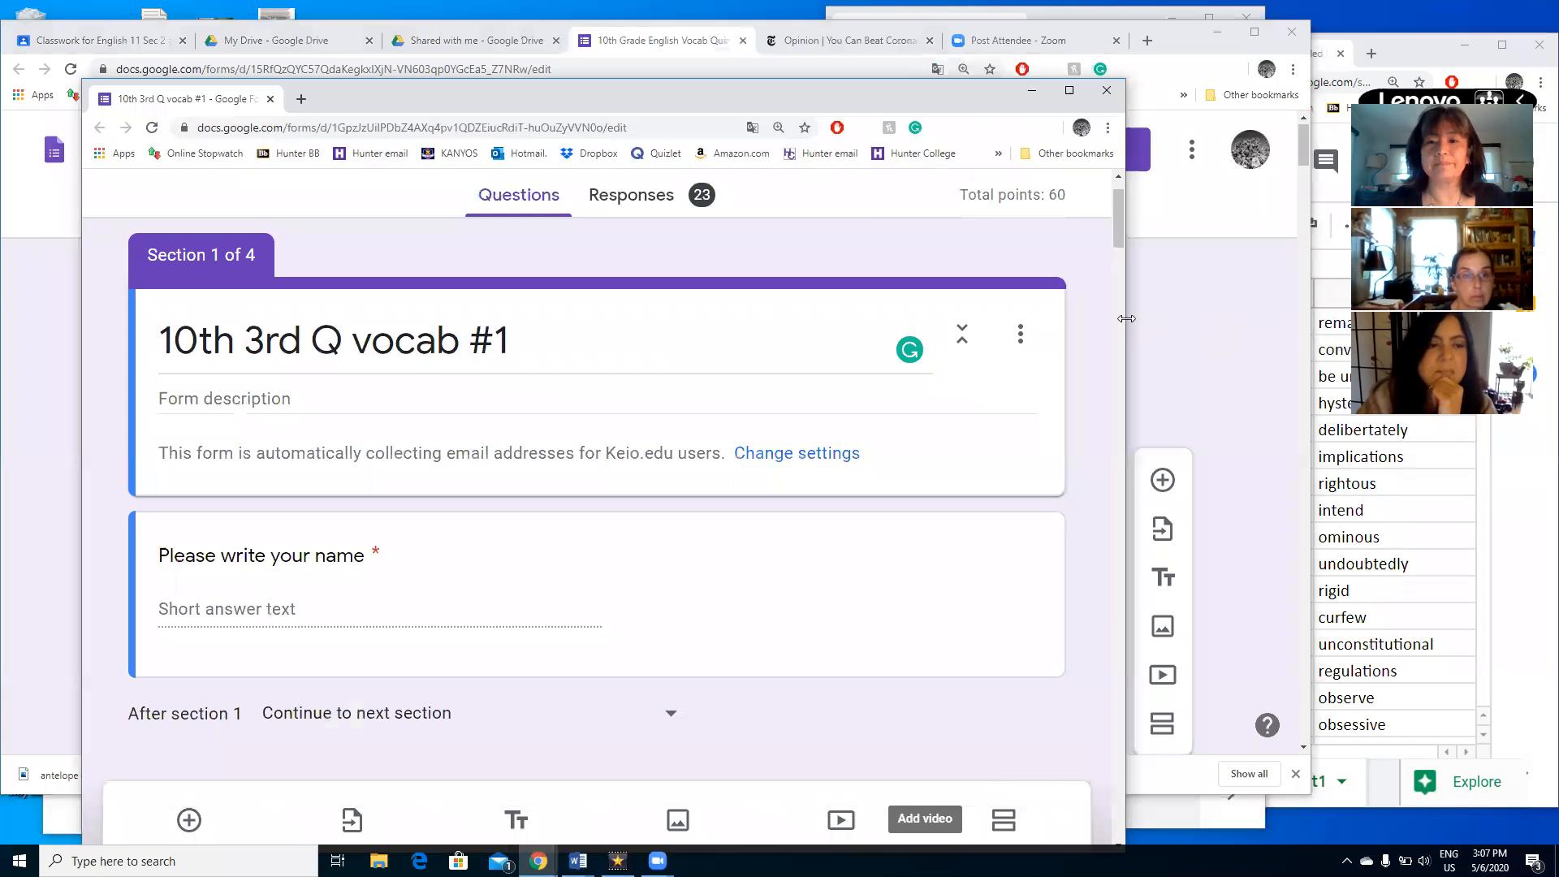
- Widen the vocabulary quiz form's window and move it higher on the desktop, showing the form from its very top
{"action": "left_click_drag", "start_coordinate": [1126, 319], "coordinate": [1292, 300]}
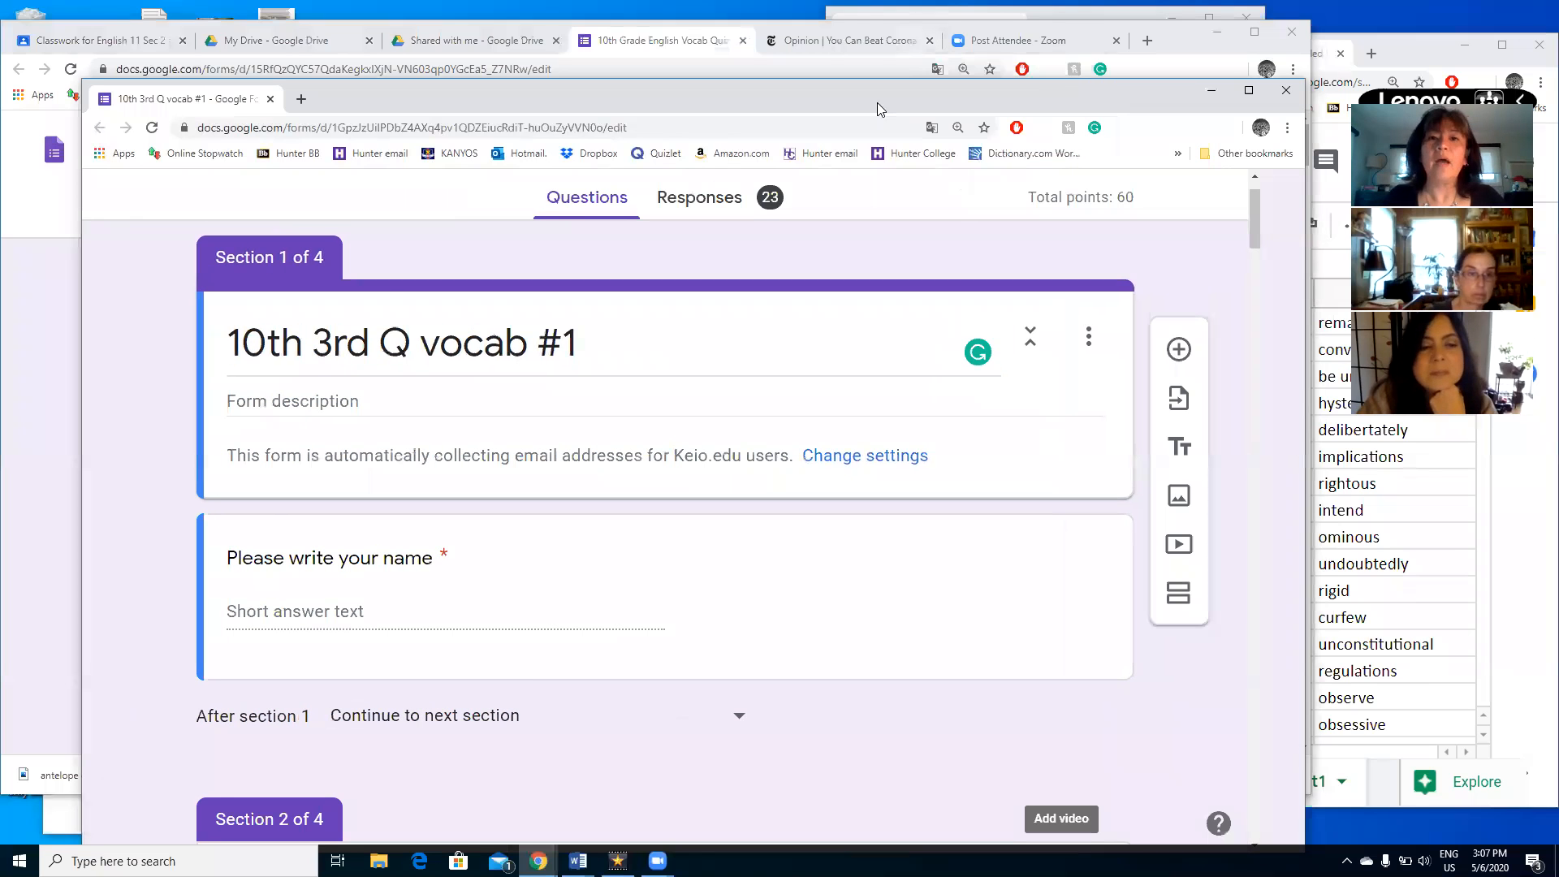
{"action": "left_click_drag", "start_coordinate": [879, 101], "coordinate": [850, 30]}
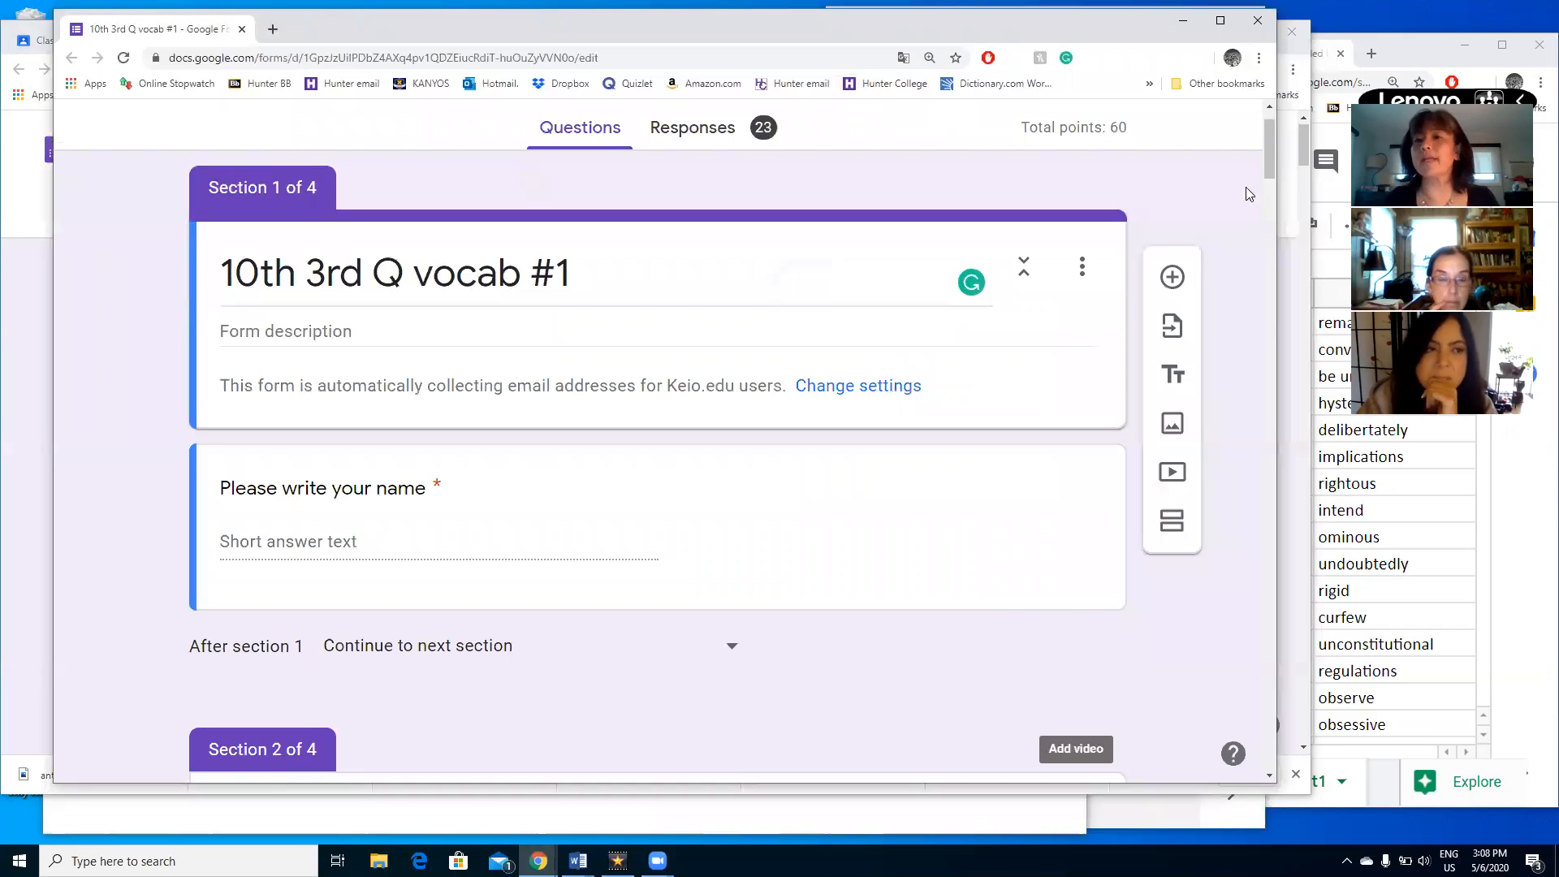
{"action": "left_click_drag", "start_coordinate": [1267, 165], "coordinate": [1267, 153]}
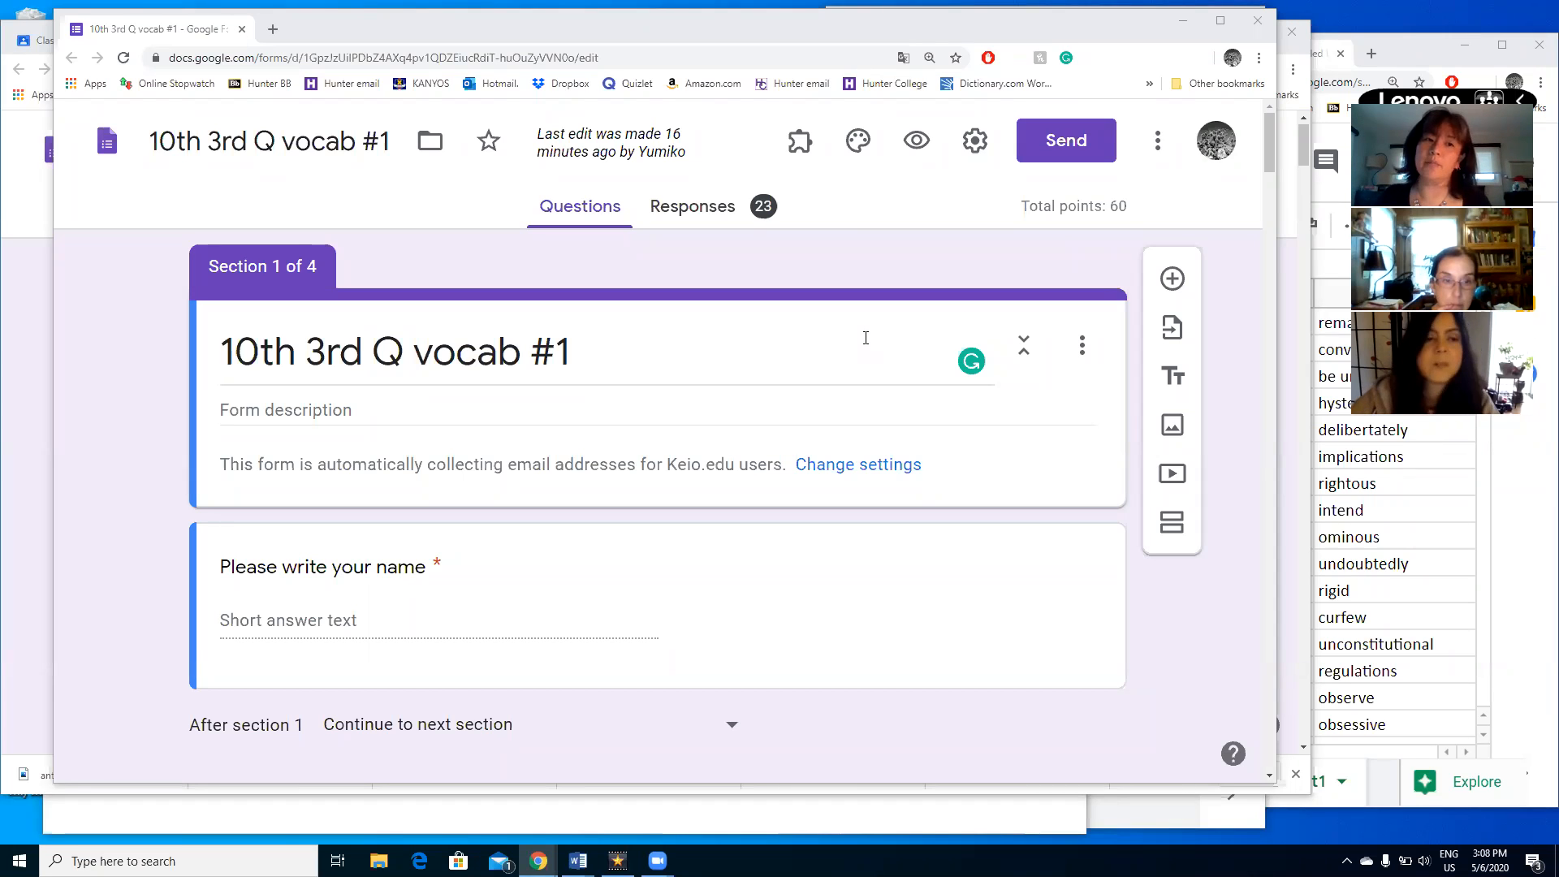
- Examine the quiz's name question in section 1 and the ten Multiple Choice vocabulary questions in section 2
{"action": "scroll", "coordinate": [671, 438], "scroll_direction": "down", "scroll_amount": 1}
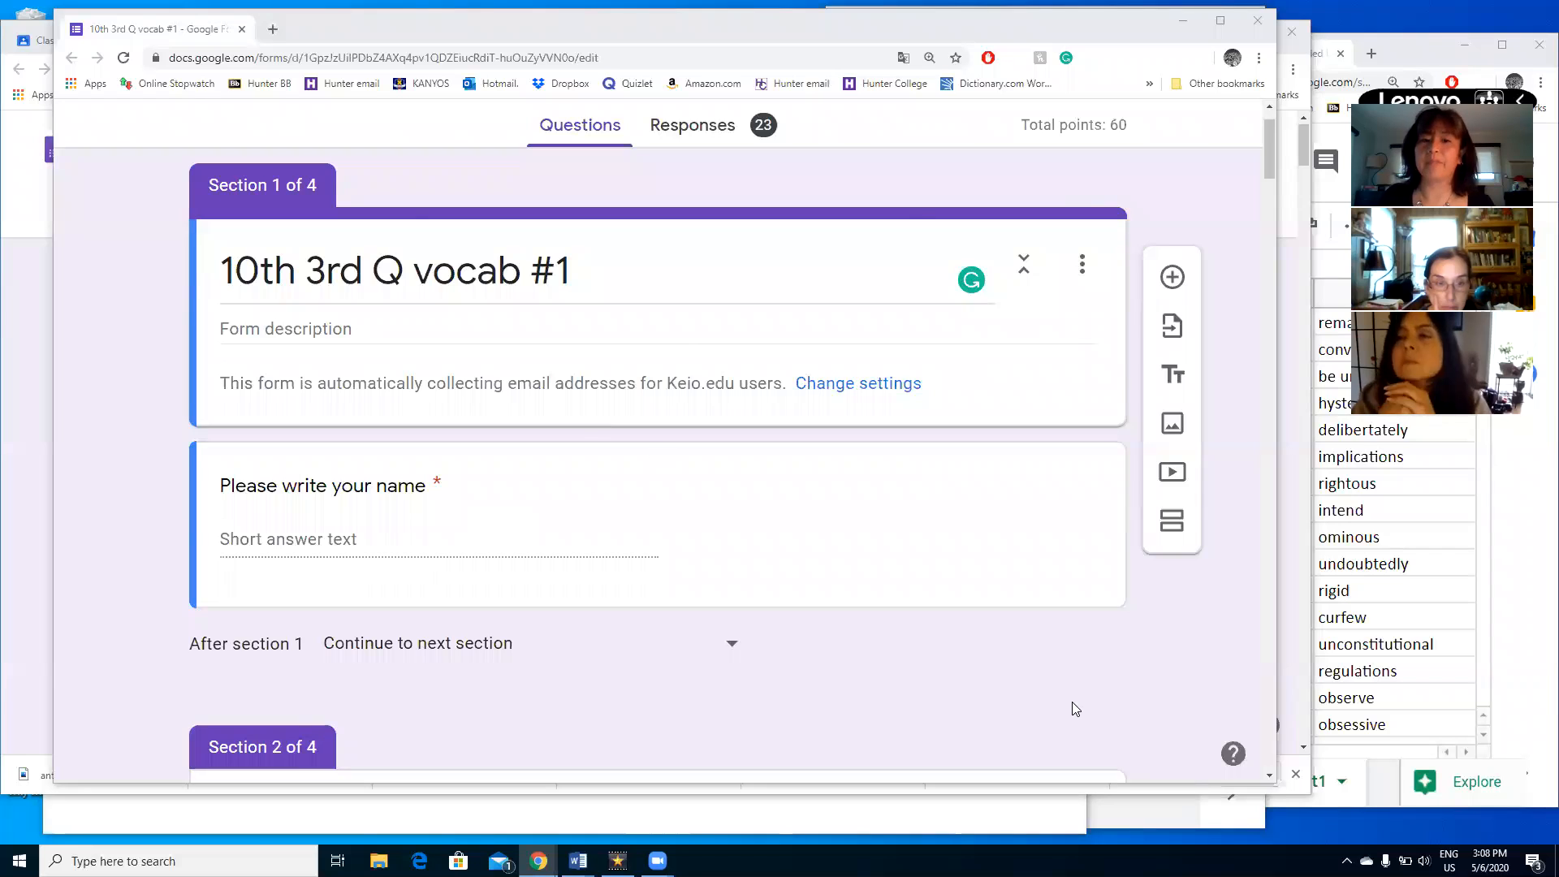
{"action": "scroll", "coordinate": [1072, 701], "scroll_direction": "down", "scroll_amount": 3}
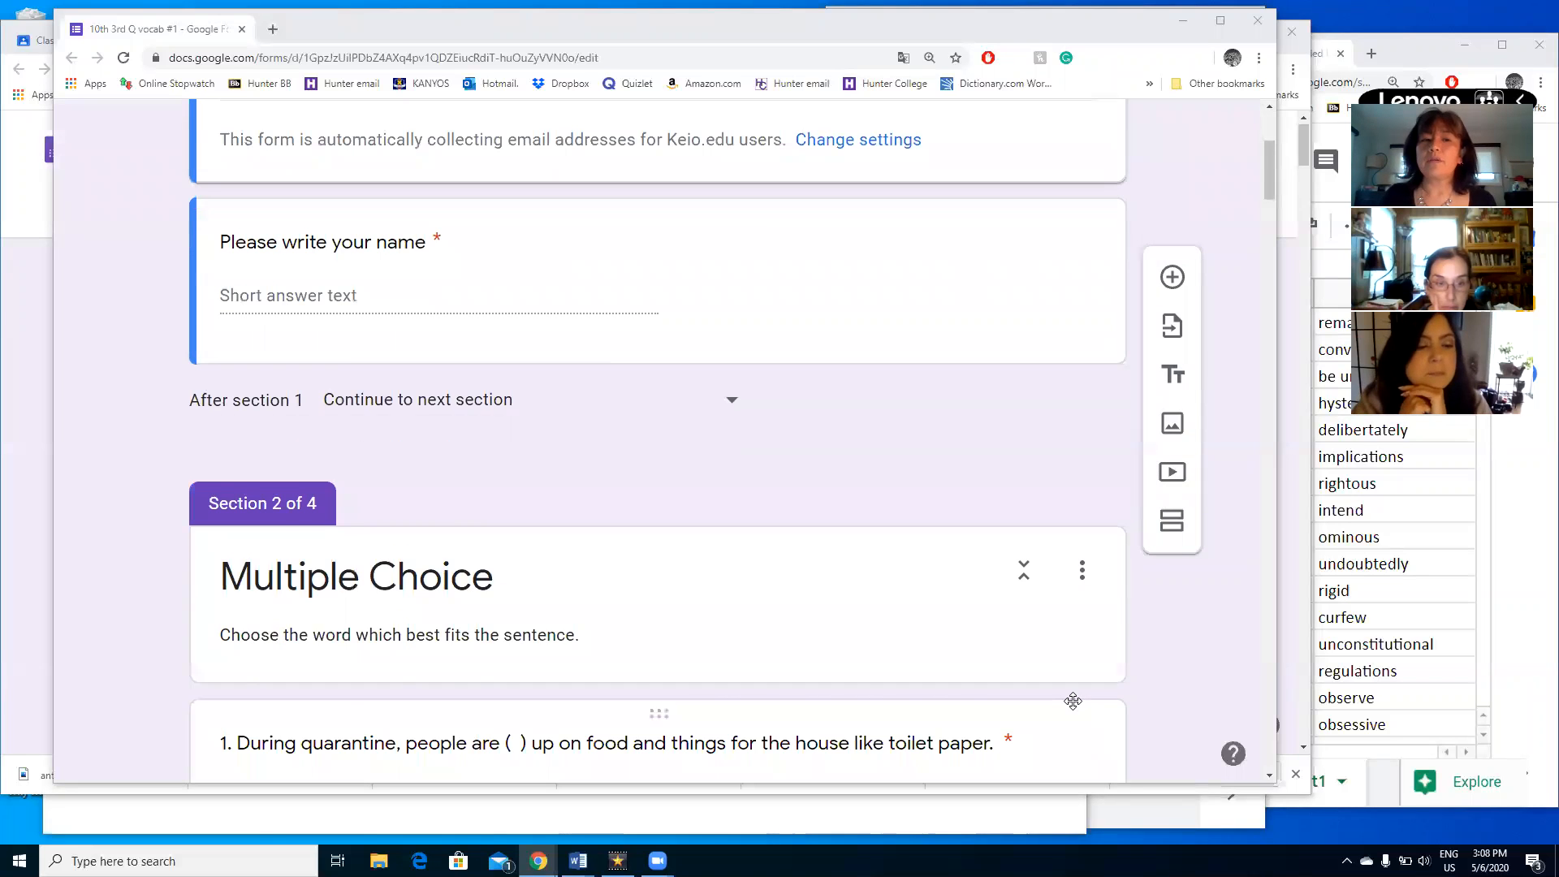
{"action": "scroll", "coordinate": [1075, 709], "scroll_direction": "down", "scroll_amount": 1}
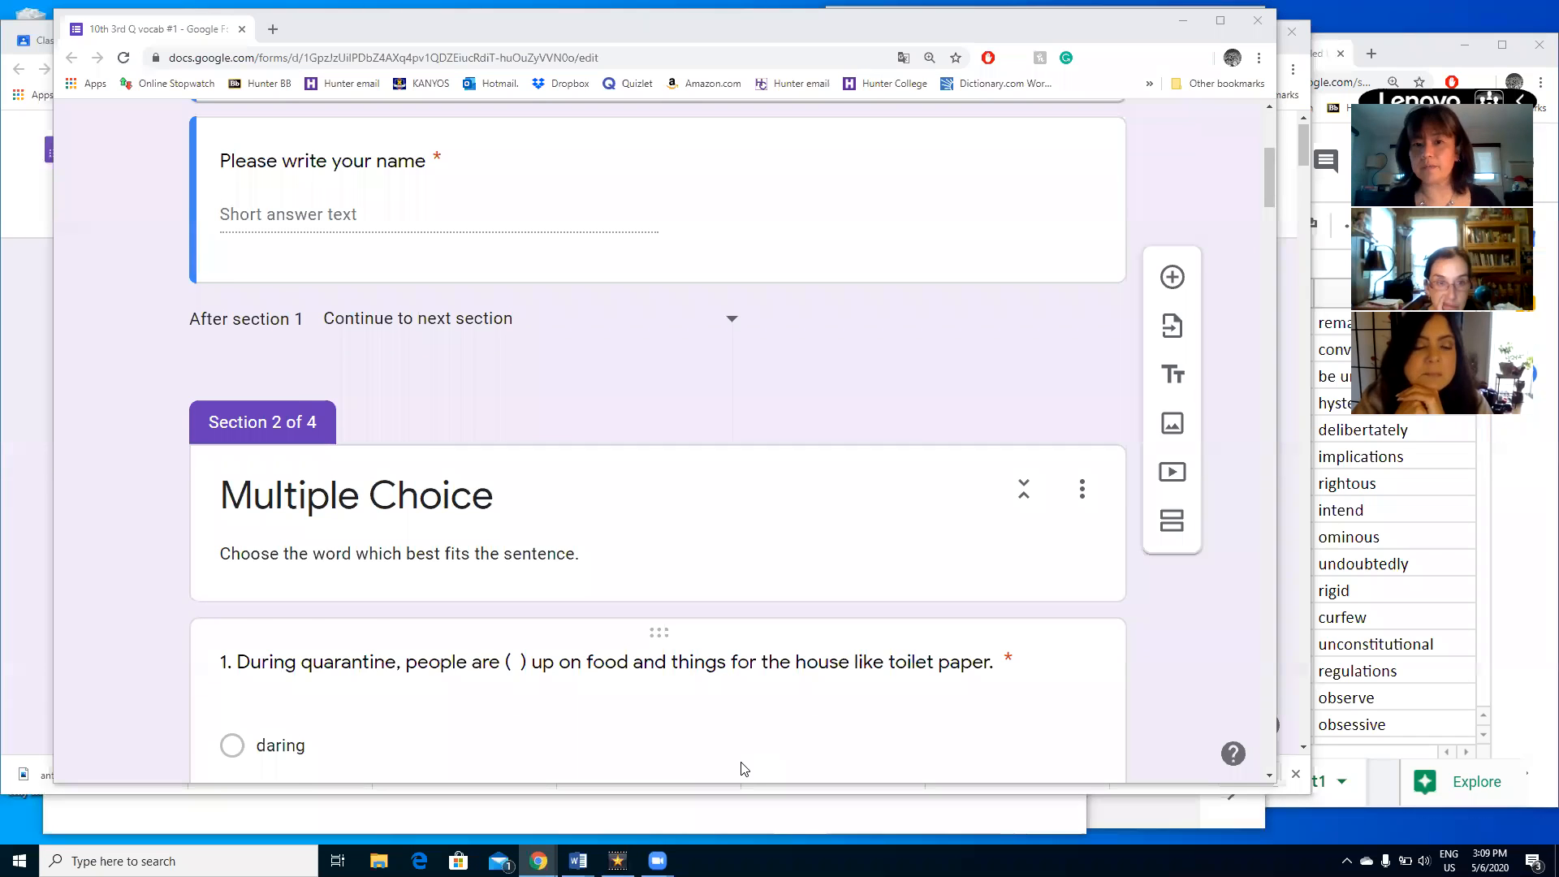
{"action": "scroll", "coordinate": [744, 769], "scroll_direction": "up", "scroll_amount": 3}
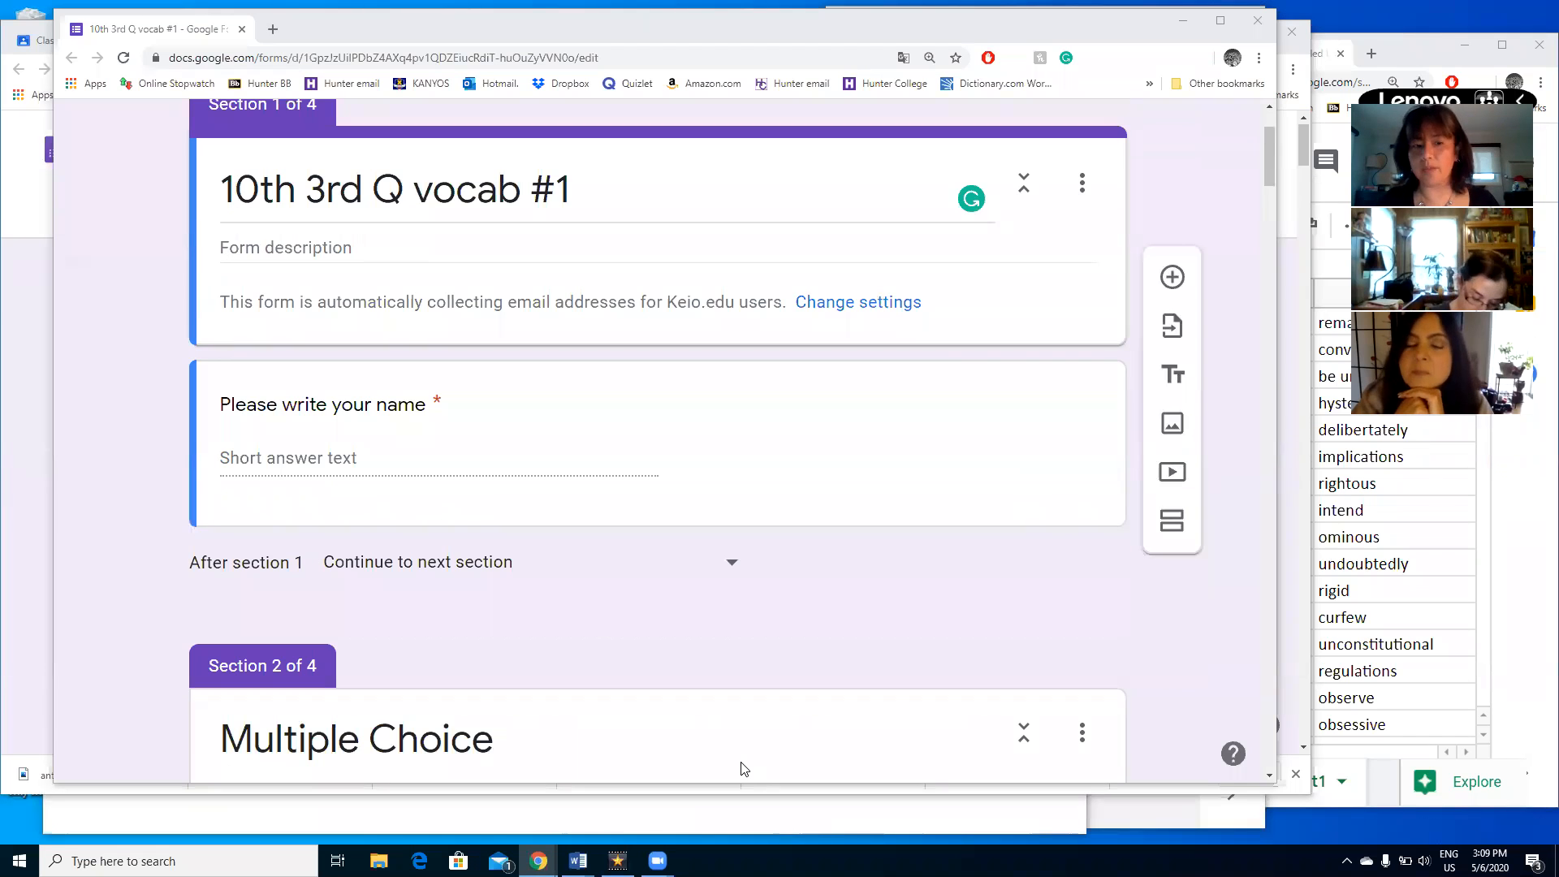
{"action": "scroll", "coordinate": [744, 768], "scroll_direction": "down", "scroll_amount": 4}
{"action": "scroll", "coordinate": [744, 768], "scroll_direction": "down", "scroll_amount": 2}
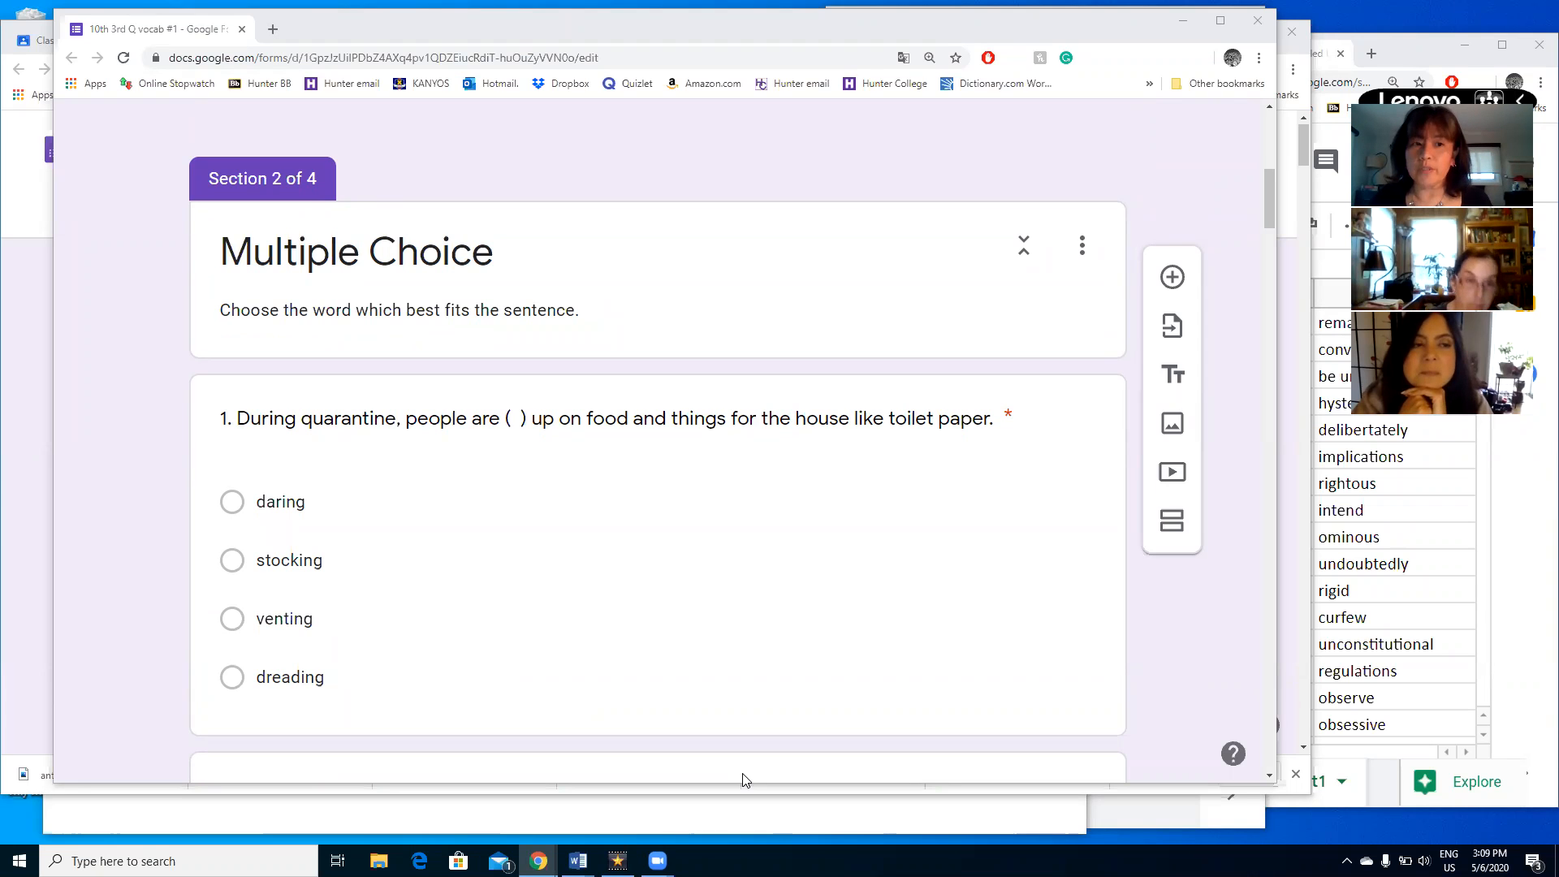
{"action": "scroll", "coordinate": [741, 727], "scroll_direction": "down", "scroll_amount": 2}
{"action": "scroll", "coordinate": [740, 727], "scroll_direction": "down", "scroll_amount": 6}
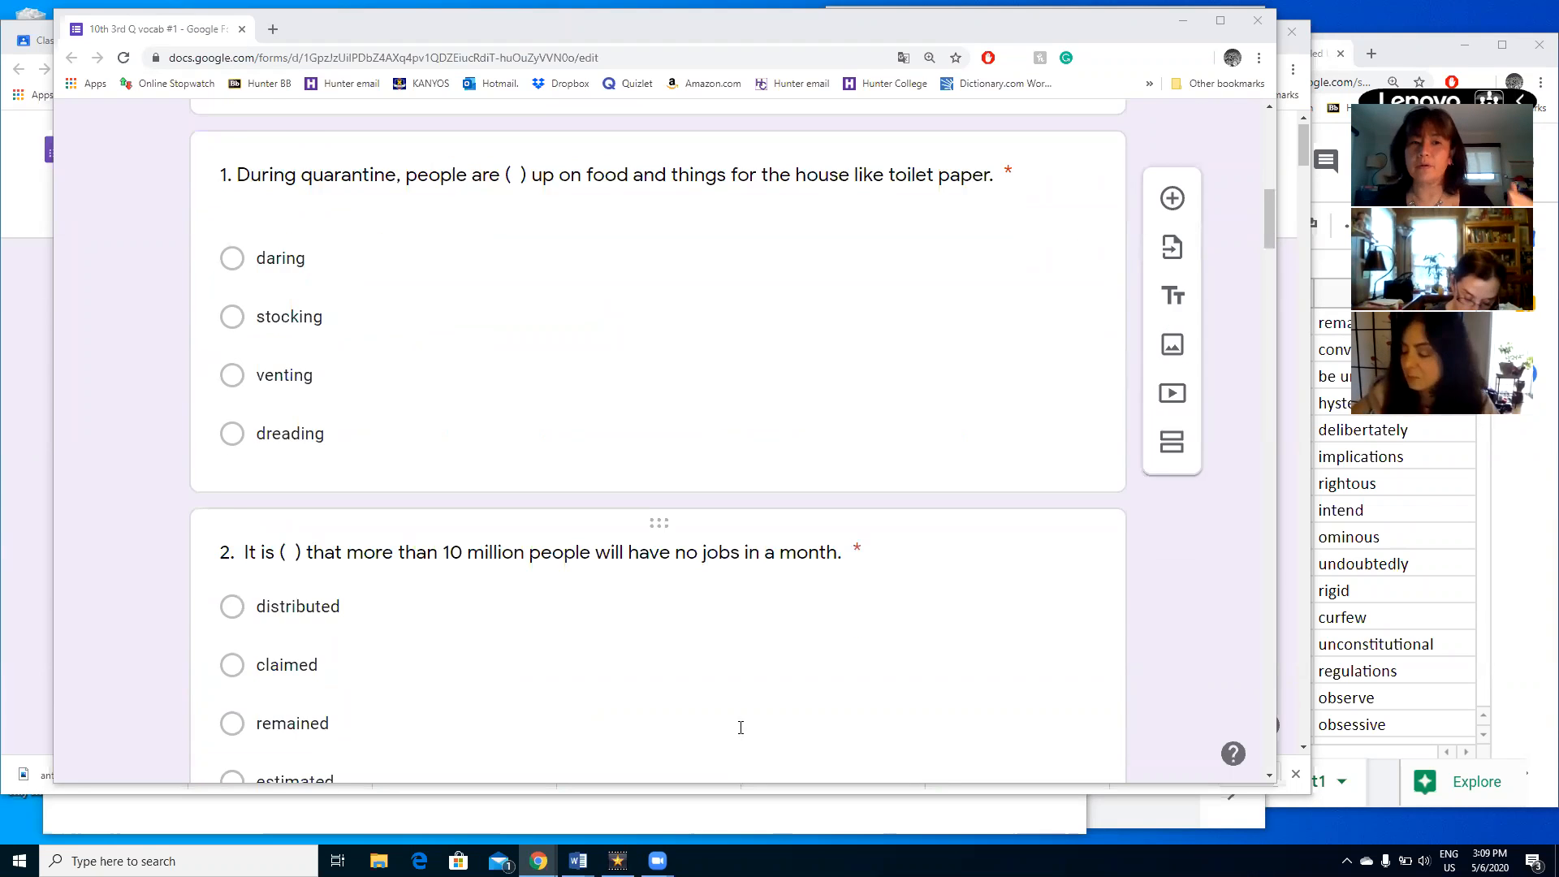
{"action": "scroll", "coordinate": [741, 727], "scroll_direction": "down", "scroll_amount": 5}
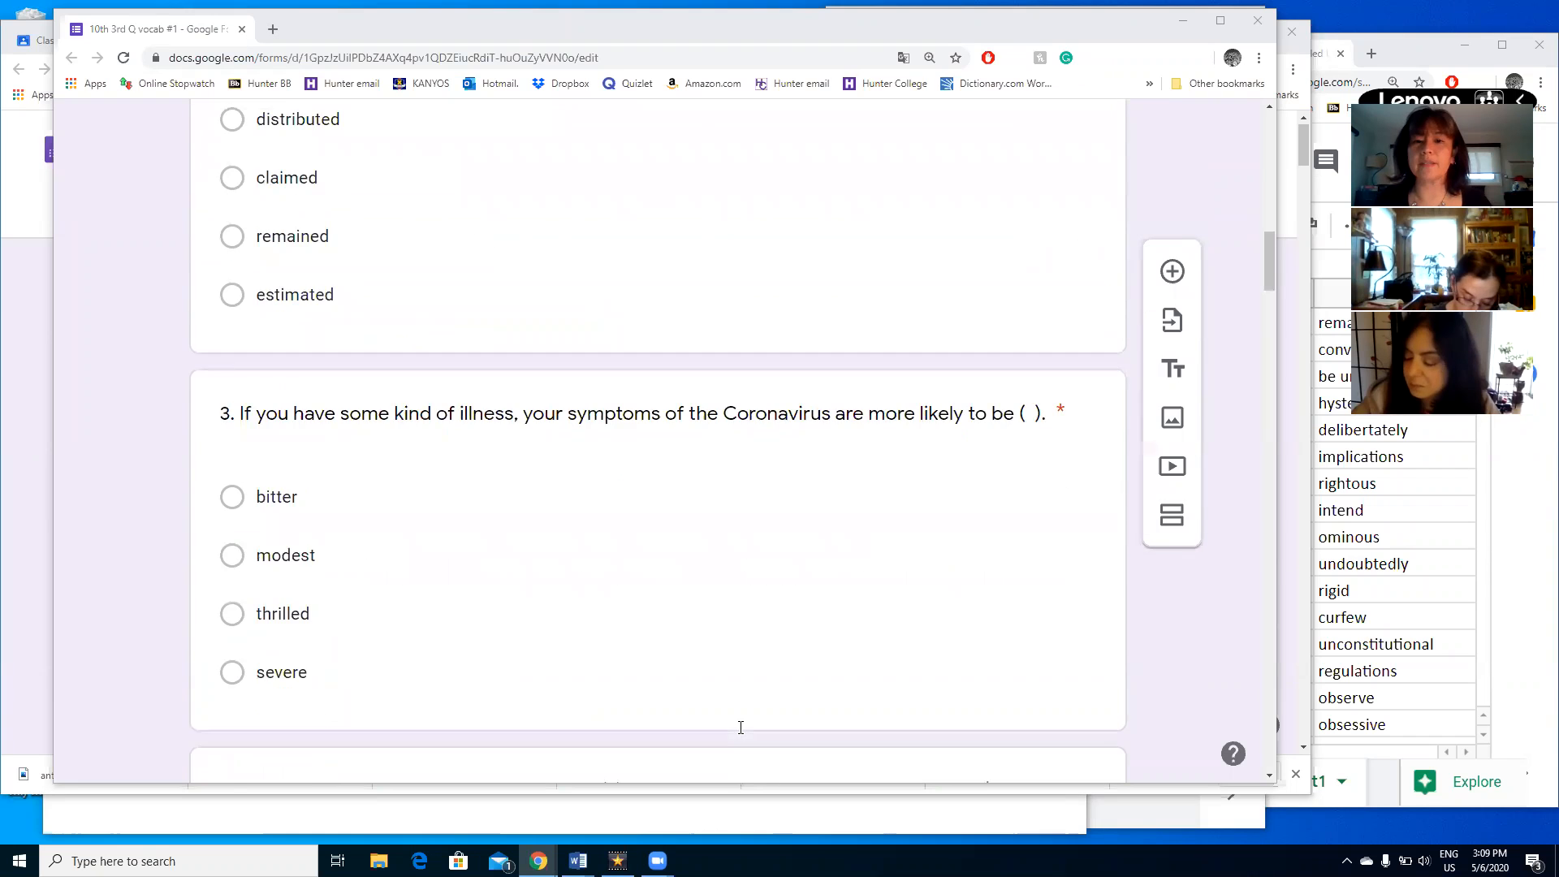
{"action": "scroll", "coordinate": [740, 727], "scroll_direction": "down", "scroll_amount": 9}
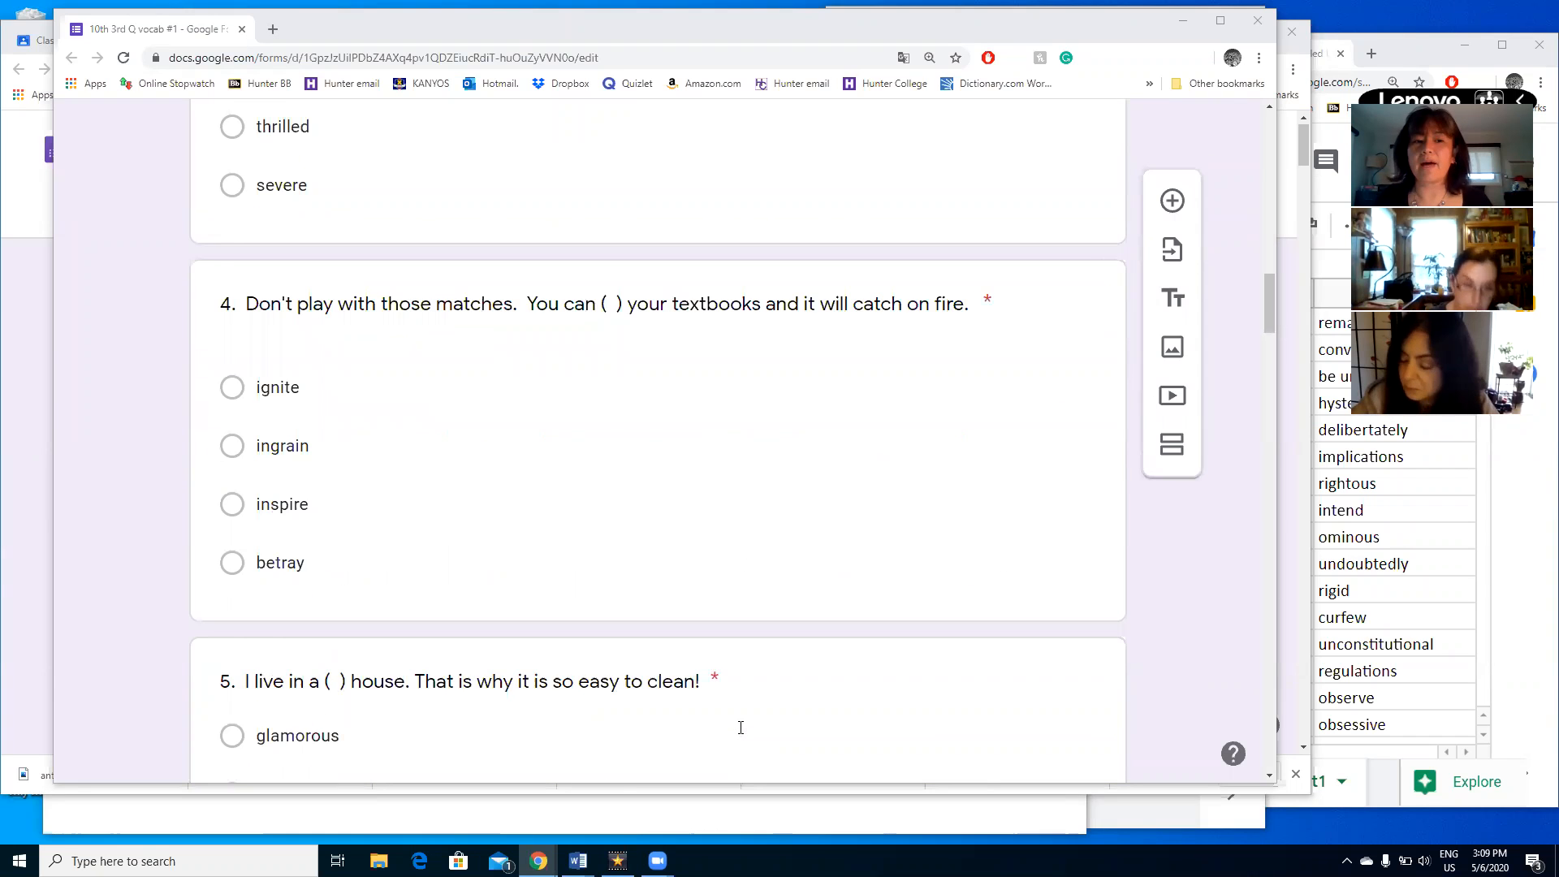
{"action": "scroll", "coordinate": [740, 726], "scroll_direction": "down", "scroll_amount": 11}
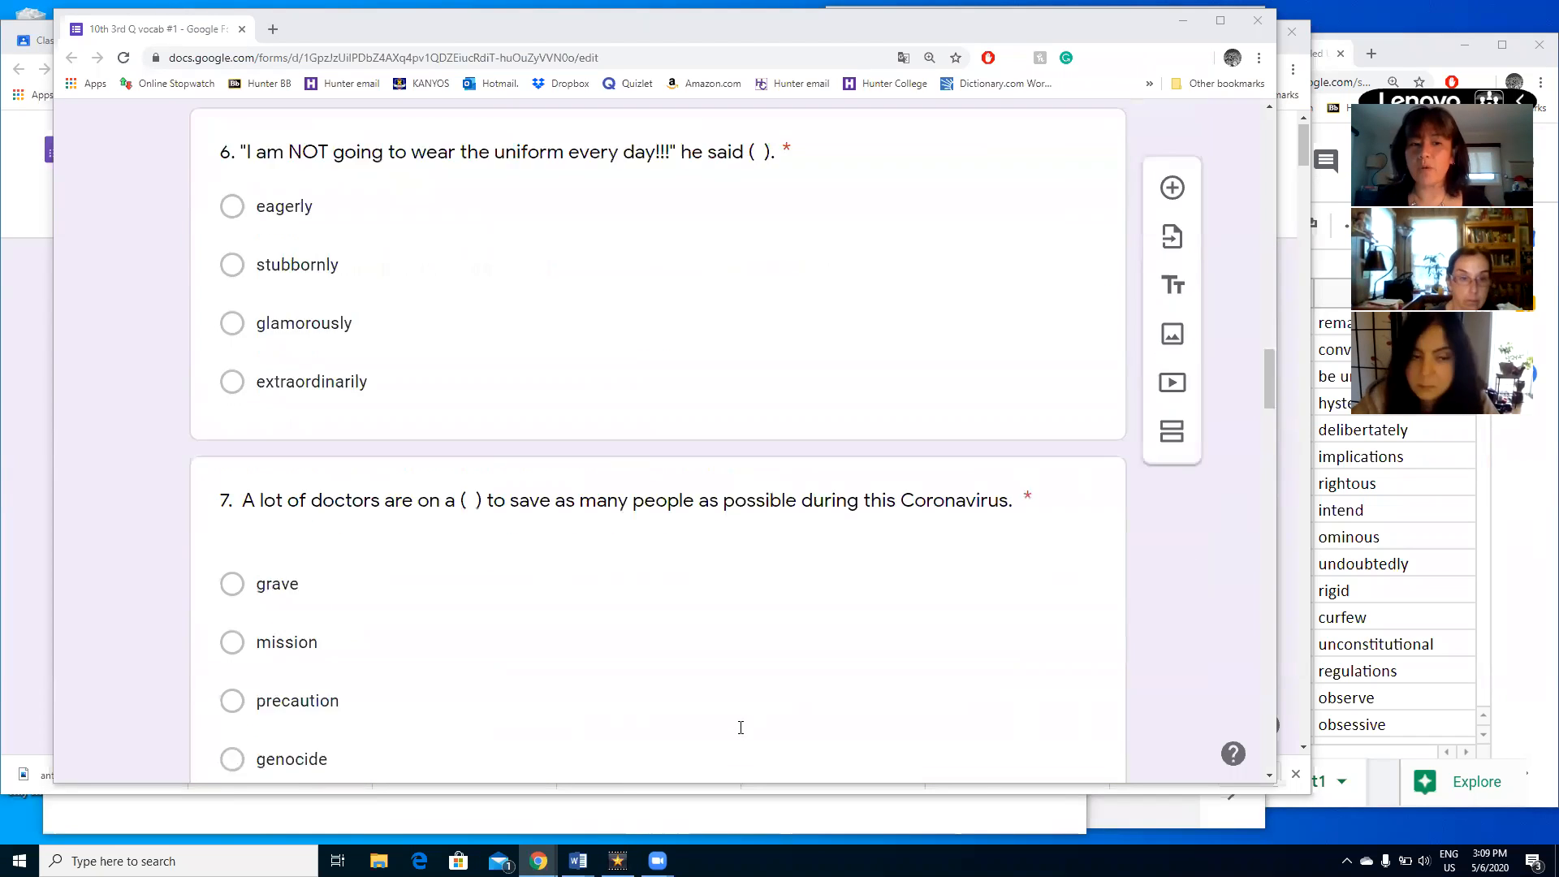
{"action": "scroll", "coordinate": [740, 734], "scroll_direction": "down", "scroll_amount": 8}
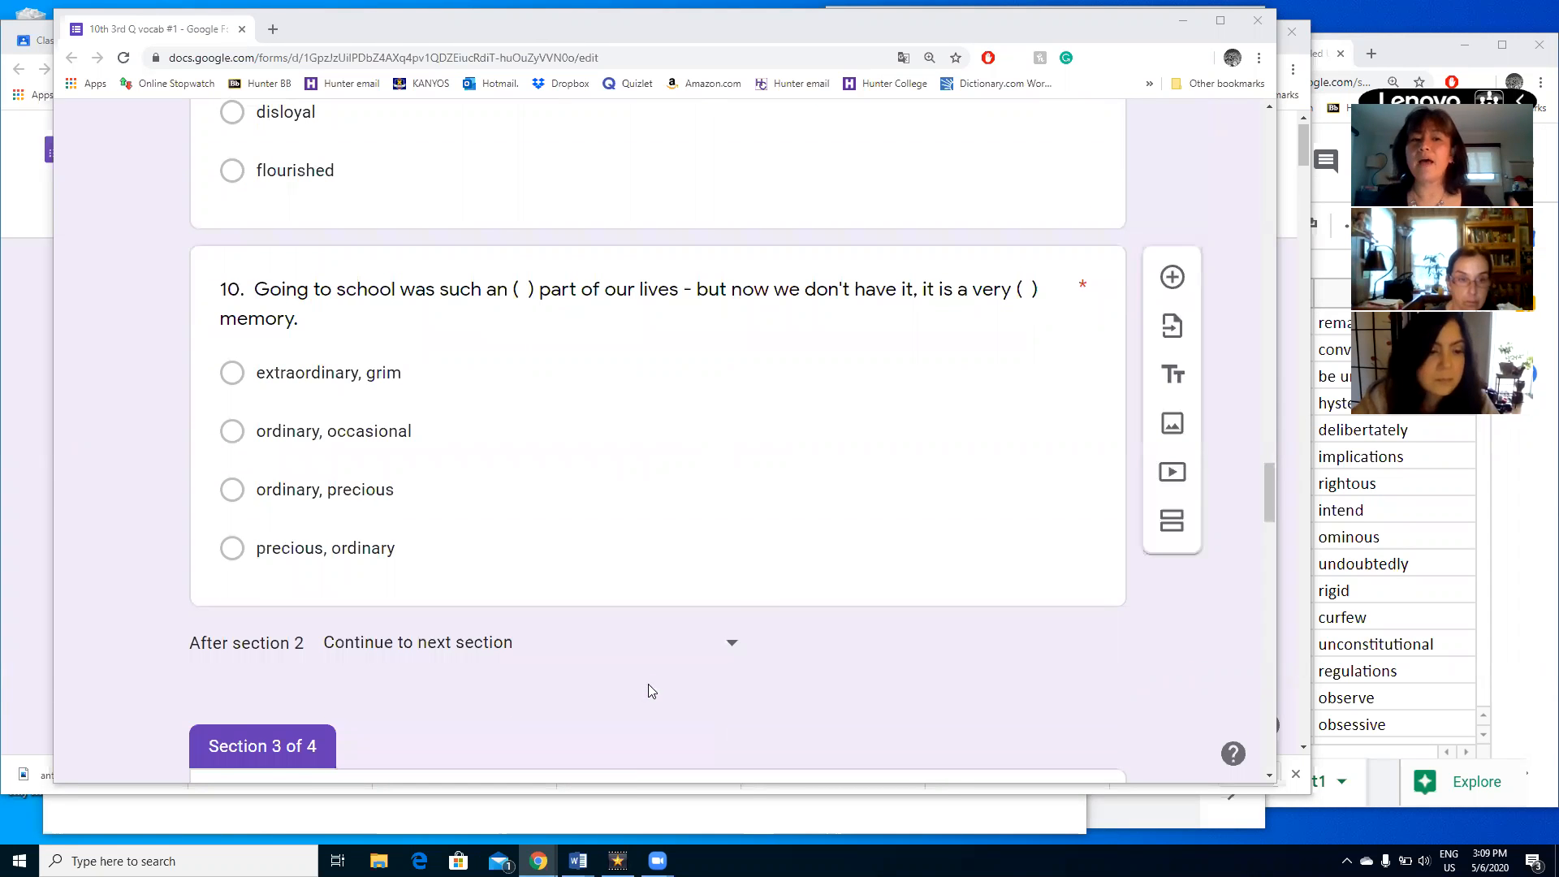
{"action": "scroll", "coordinate": [648, 686], "scroll_direction": "down", "scroll_amount": 1}
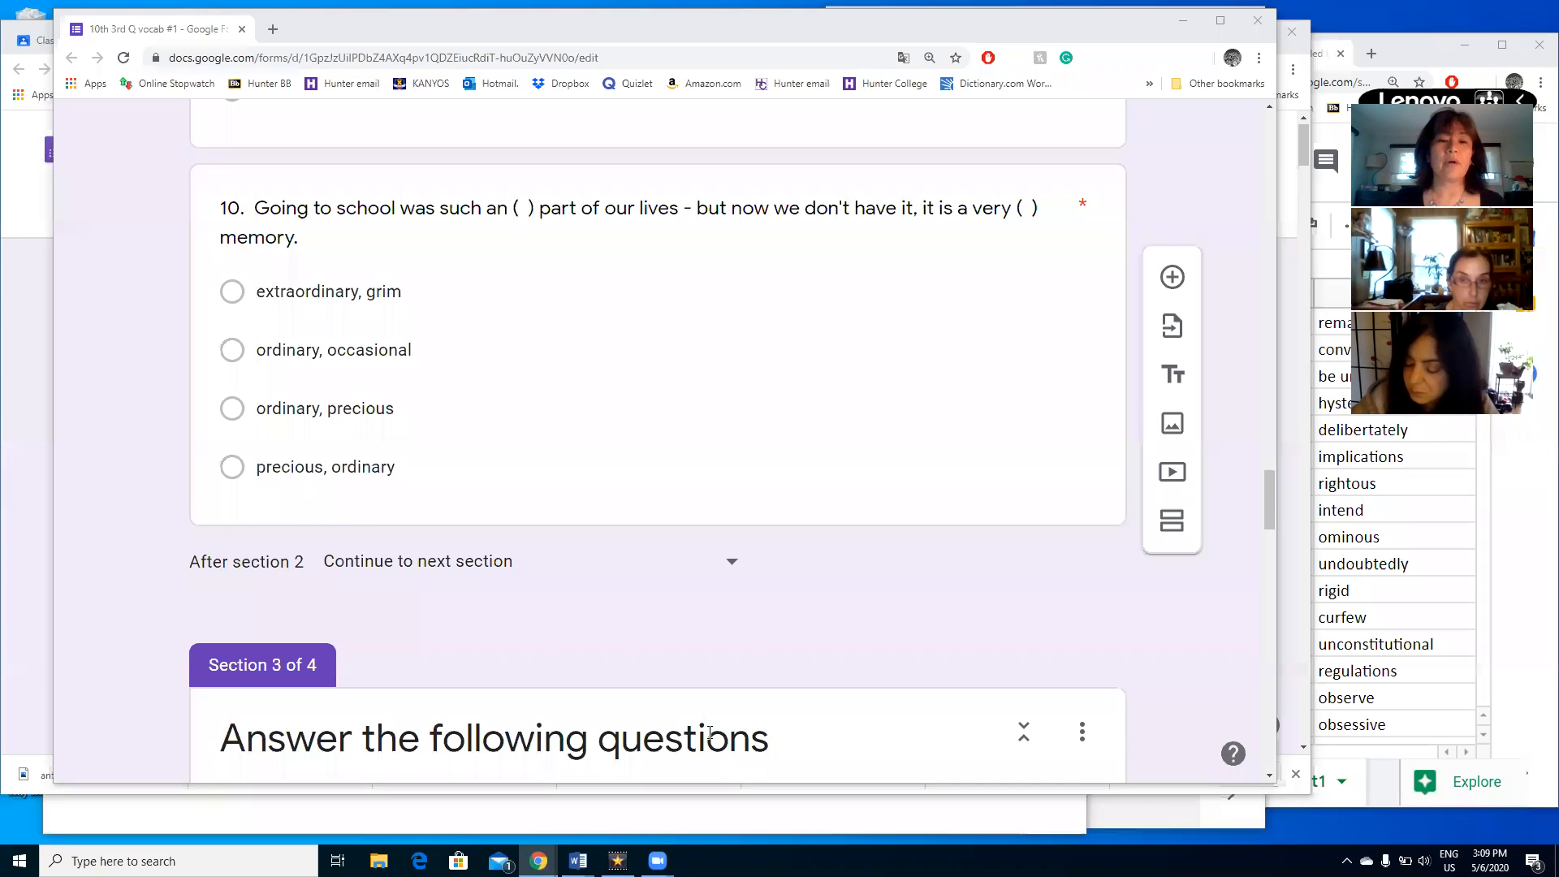
- Examine the short-answer questions in section 3 and the Paragraph writing task and Submission ID field in section 4
{"action": "scroll", "coordinate": [710, 733], "scroll_direction": "down", "scroll_amount": 3}
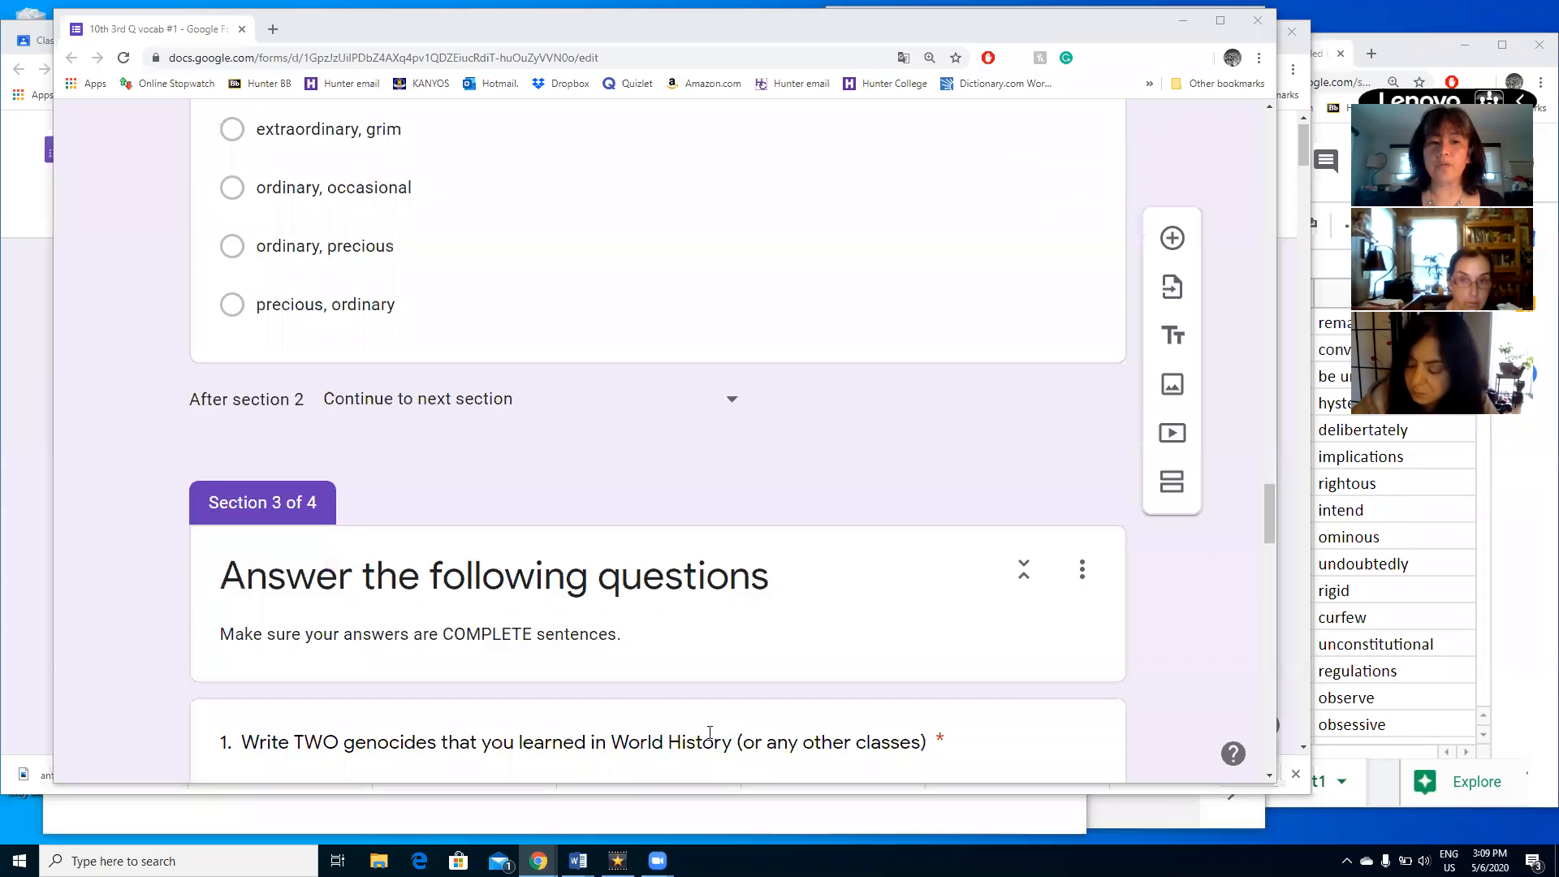
{"action": "scroll", "coordinate": [710, 732], "scroll_direction": "down", "scroll_amount": 2}
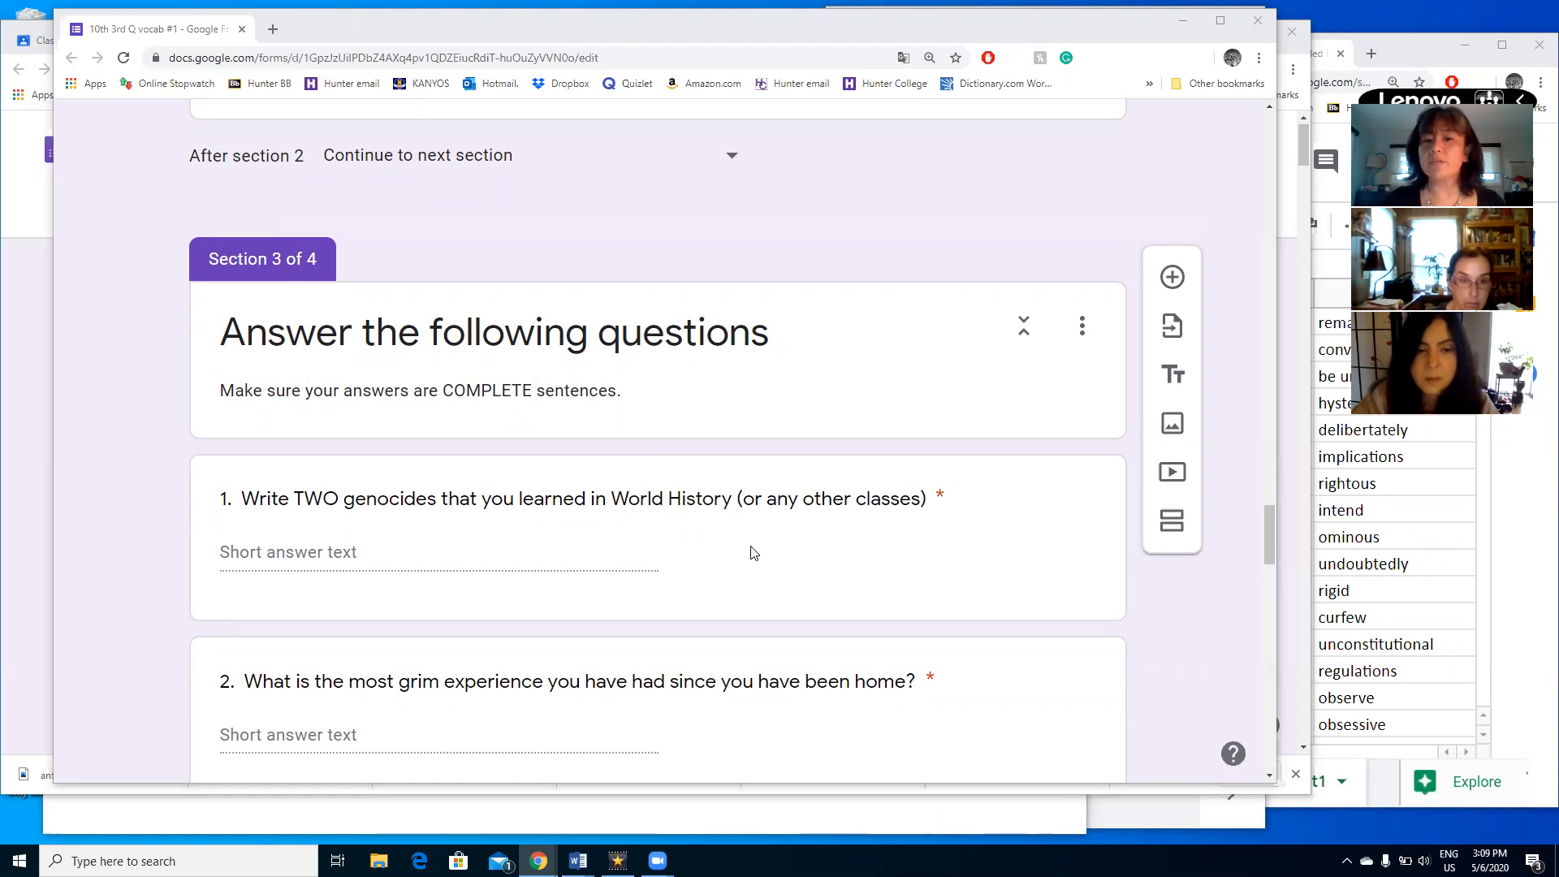
{"action": "scroll", "coordinate": [841, 660], "scroll_direction": "down", "scroll_amount": 1}
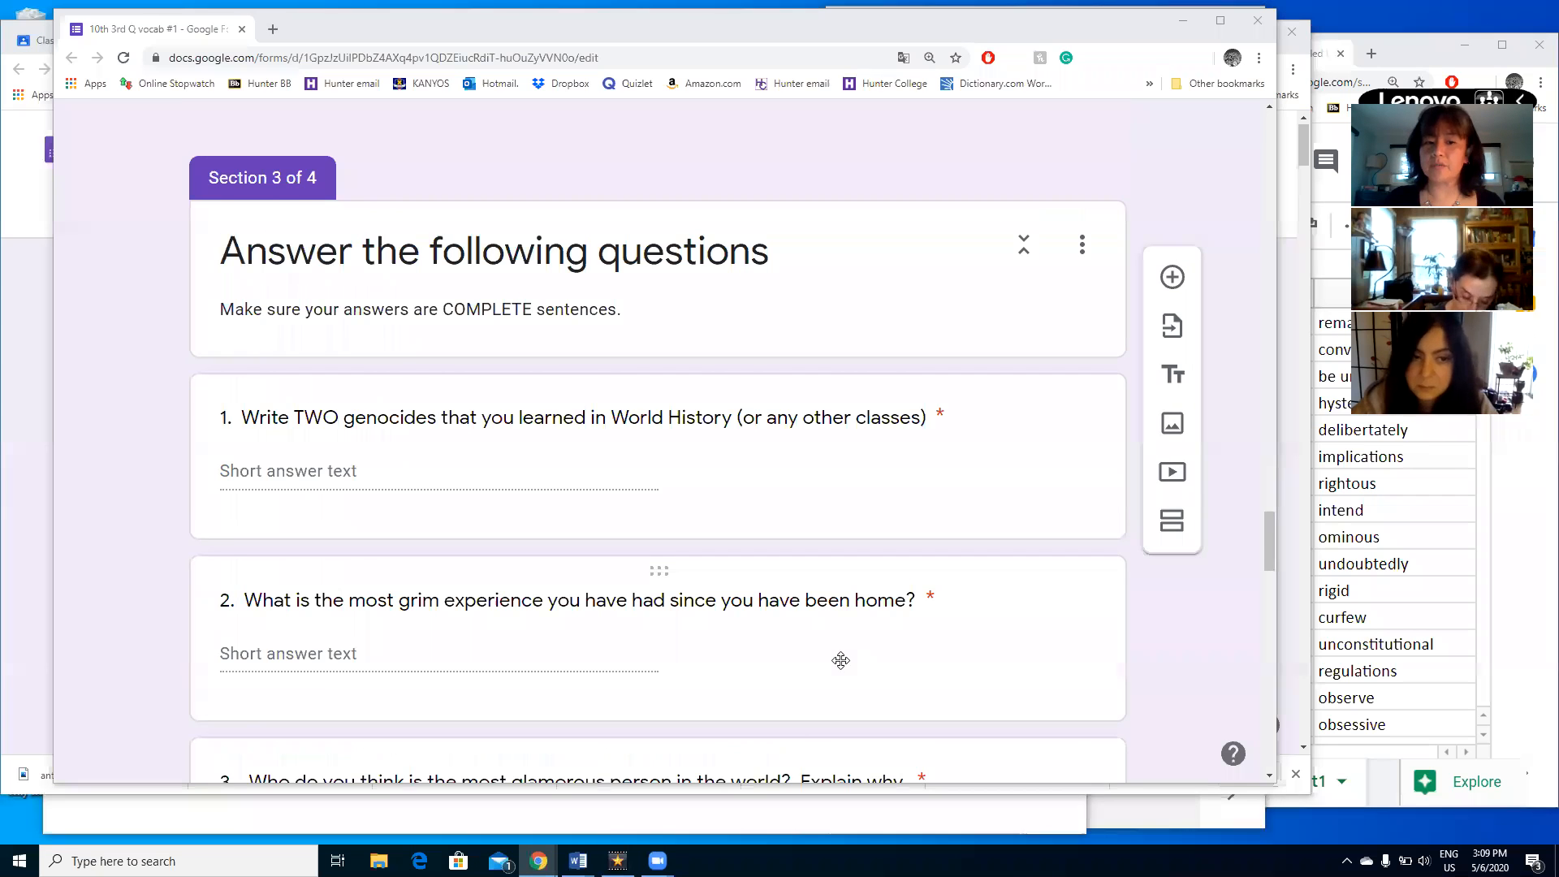
{"action": "scroll", "coordinate": [840, 661], "scroll_direction": "down", "scroll_amount": 5}
{"action": "scroll", "coordinate": [836, 712], "scroll_direction": "down", "scroll_amount": 8}
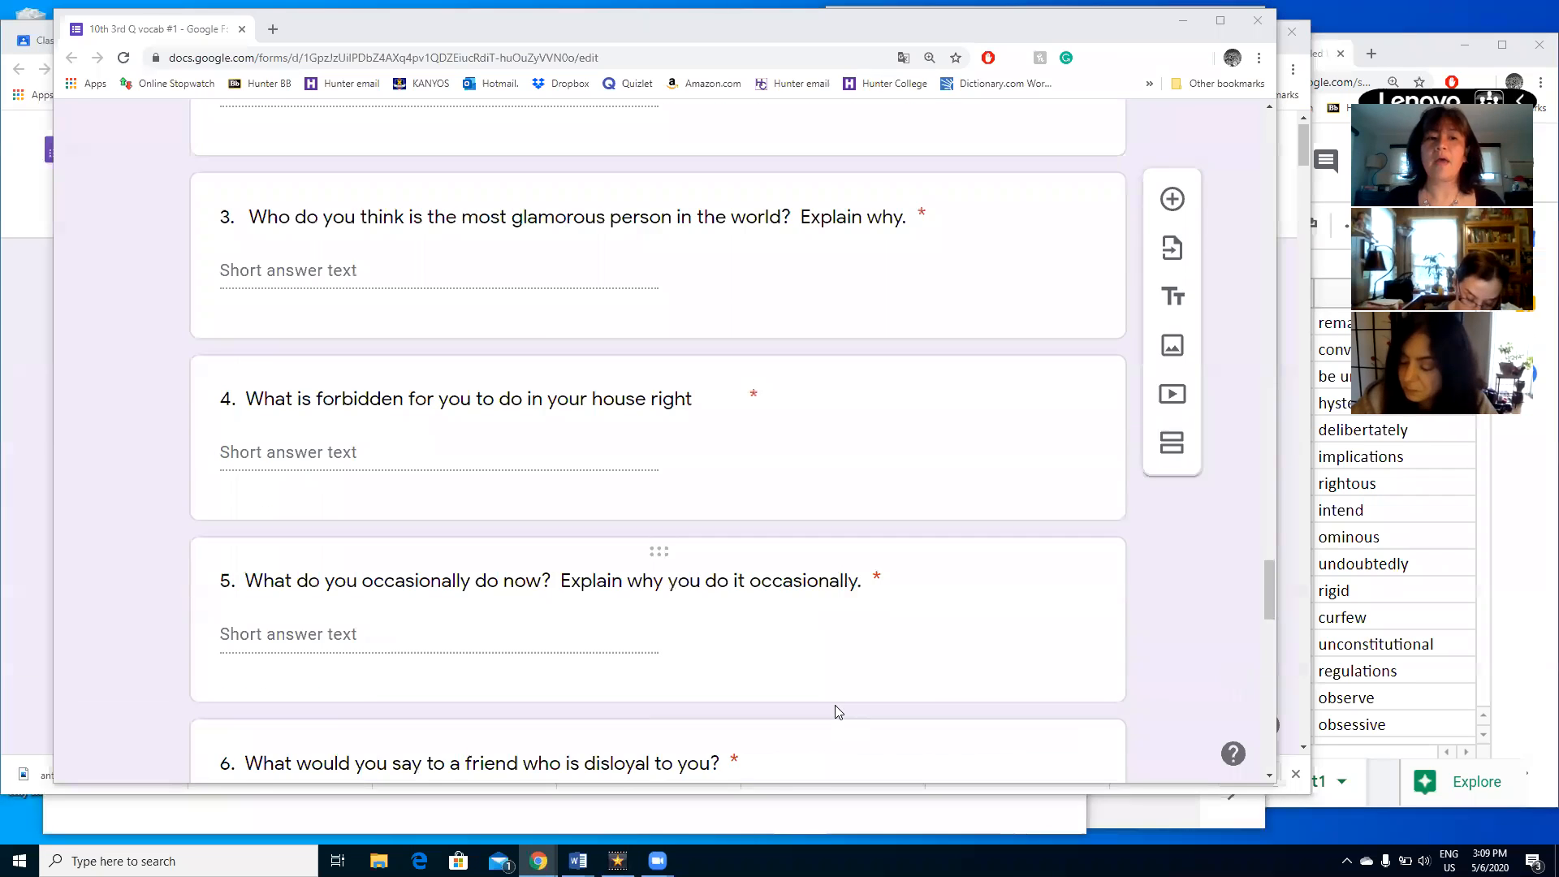
{"action": "scroll", "coordinate": [836, 711], "scroll_direction": "down", "scroll_amount": 9}
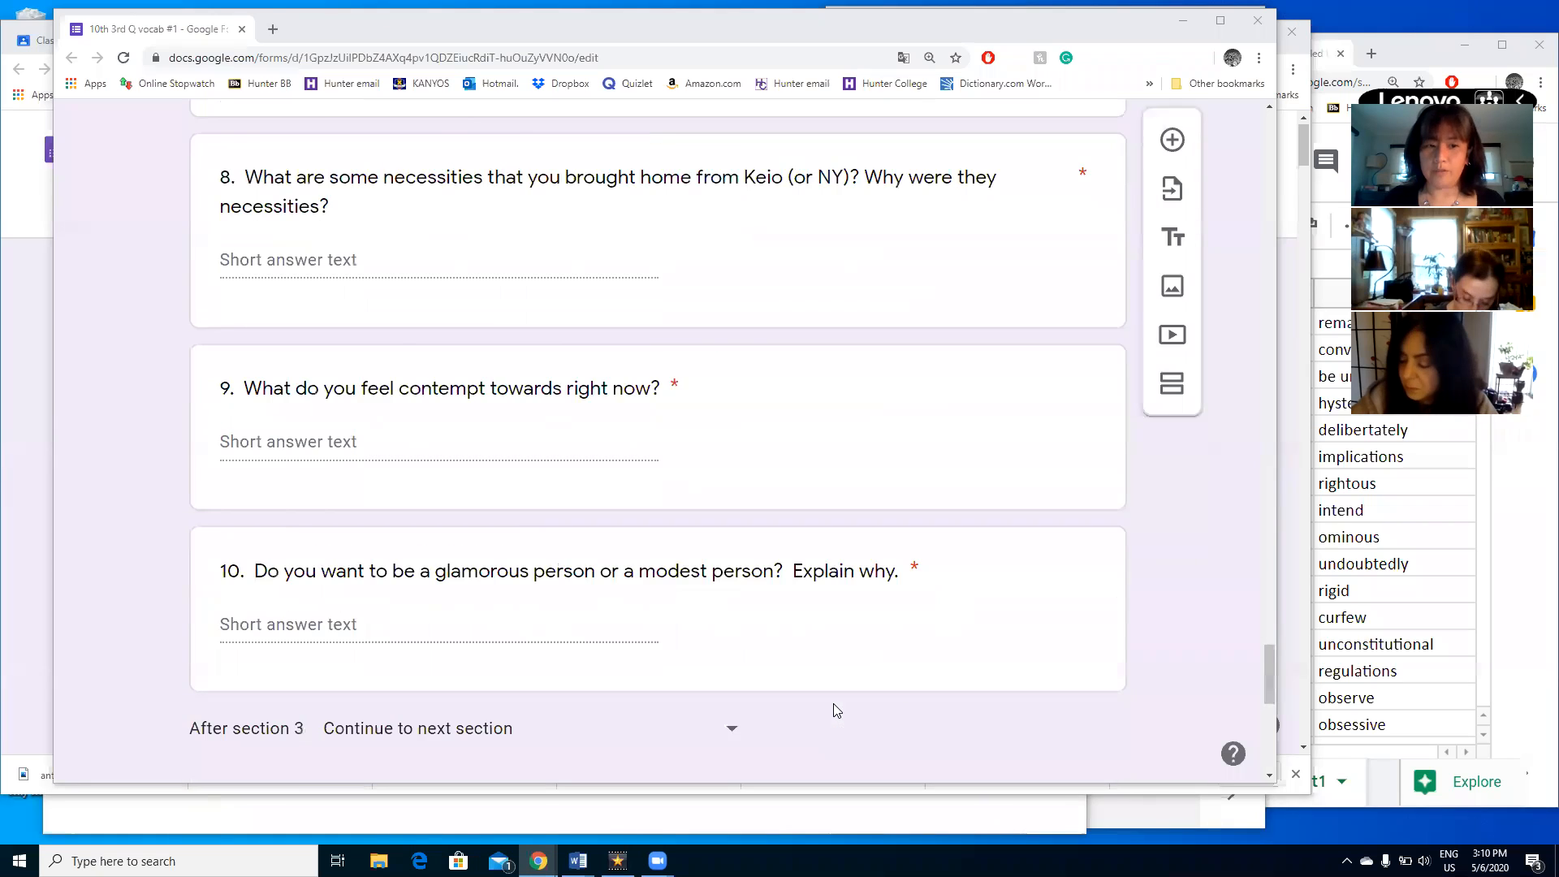
{"action": "scroll", "coordinate": [834, 709], "scroll_direction": "down", "scroll_amount": 3}
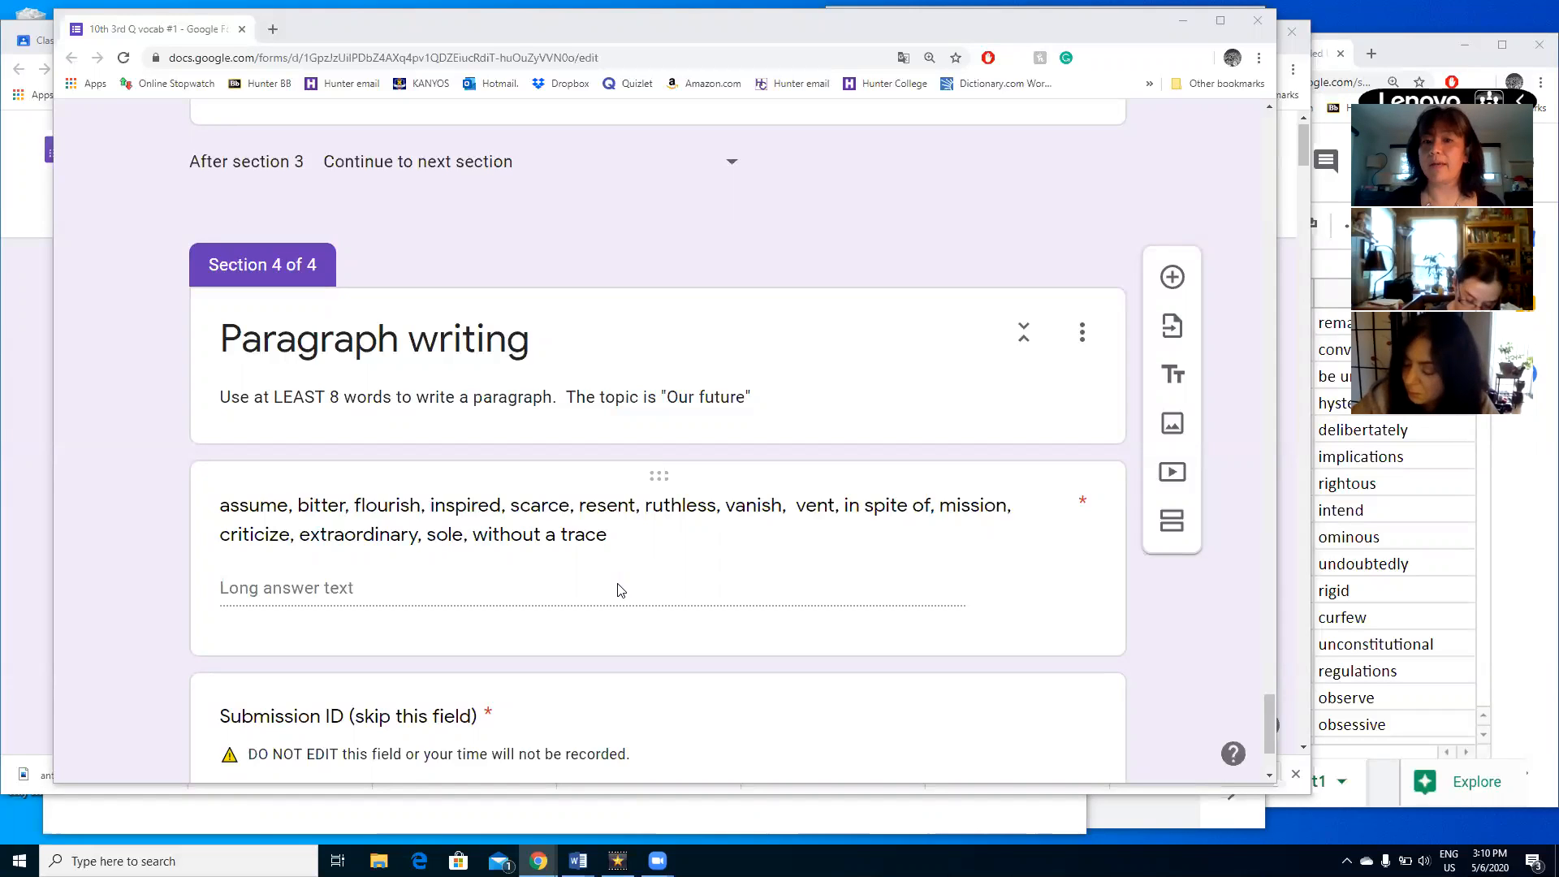
{"action": "scroll", "coordinate": [620, 591], "scroll_direction": "down", "scroll_amount": 1}
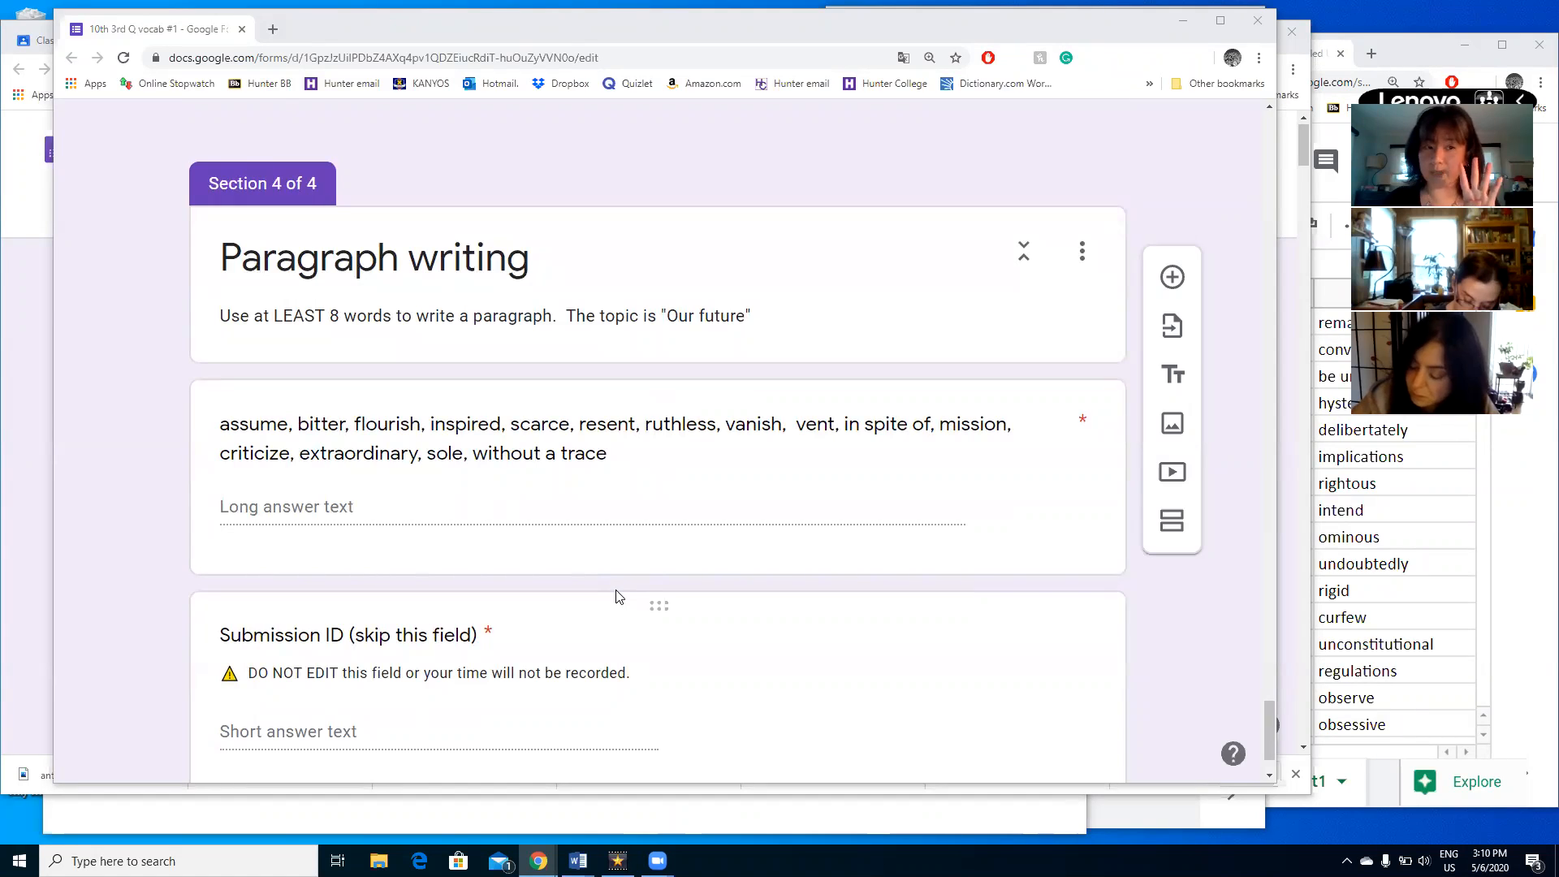
{"action": "scroll", "coordinate": [613, 597], "scroll_direction": "down", "scroll_amount": 1}
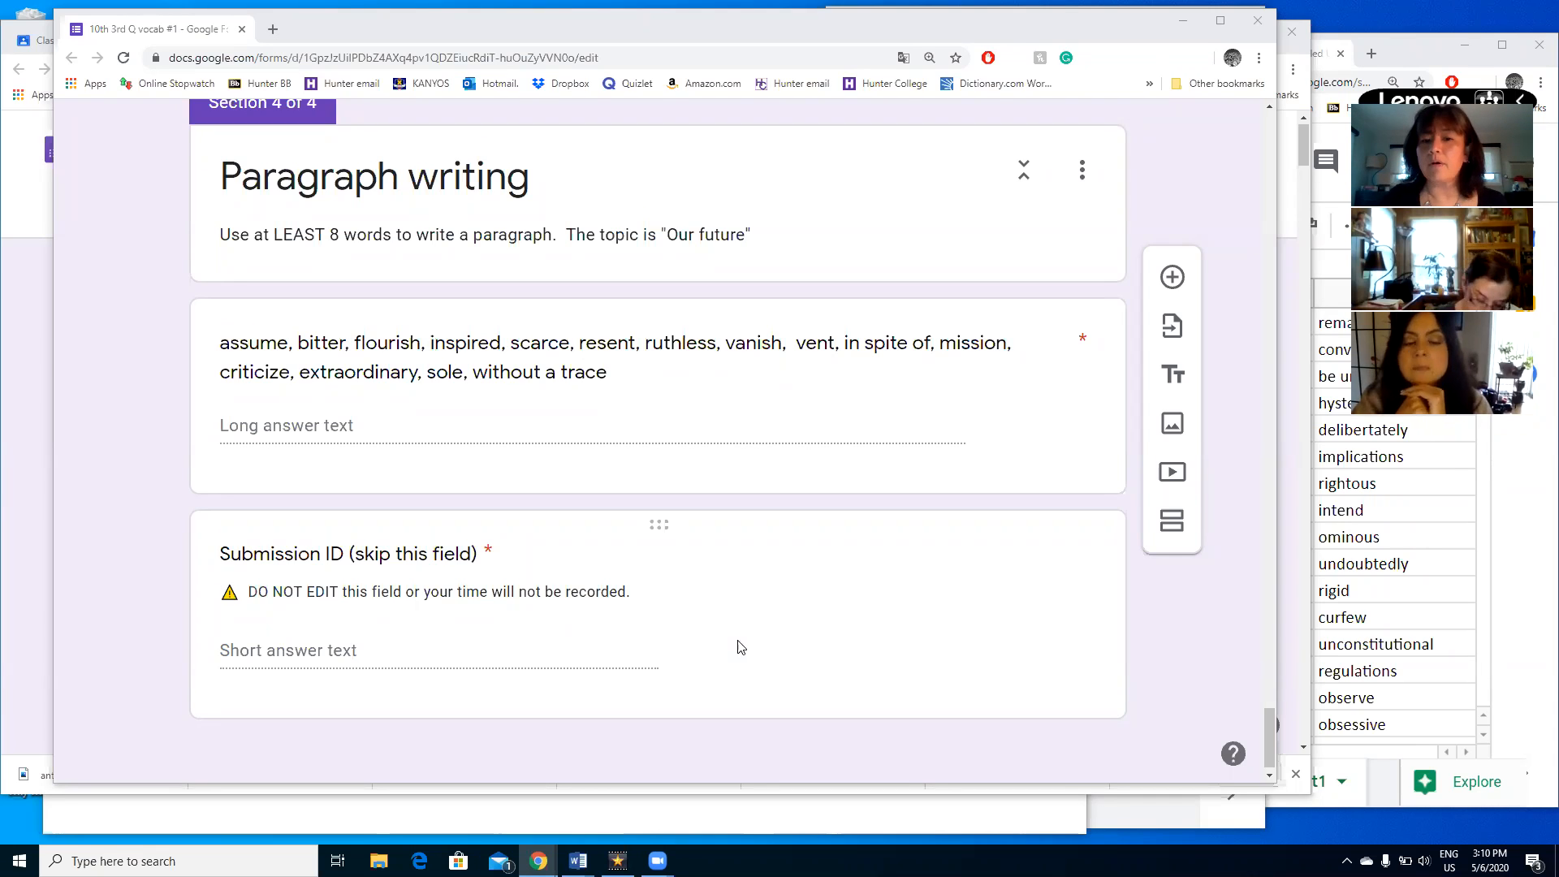
{"action": "scroll", "coordinate": [901, 651], "scroll_direction": "down", "scroll_amount": 1}
- Return to the beginning of the quiz form and open its collected responses
{"action": "scroll", "coordinate": [904, 653], "scroll_direction": "up", "scroll_amount": 2}
{"action": "scroll", "coordinate": [904, 653], "scroll_direction": "up", "scroll_amount": 5}
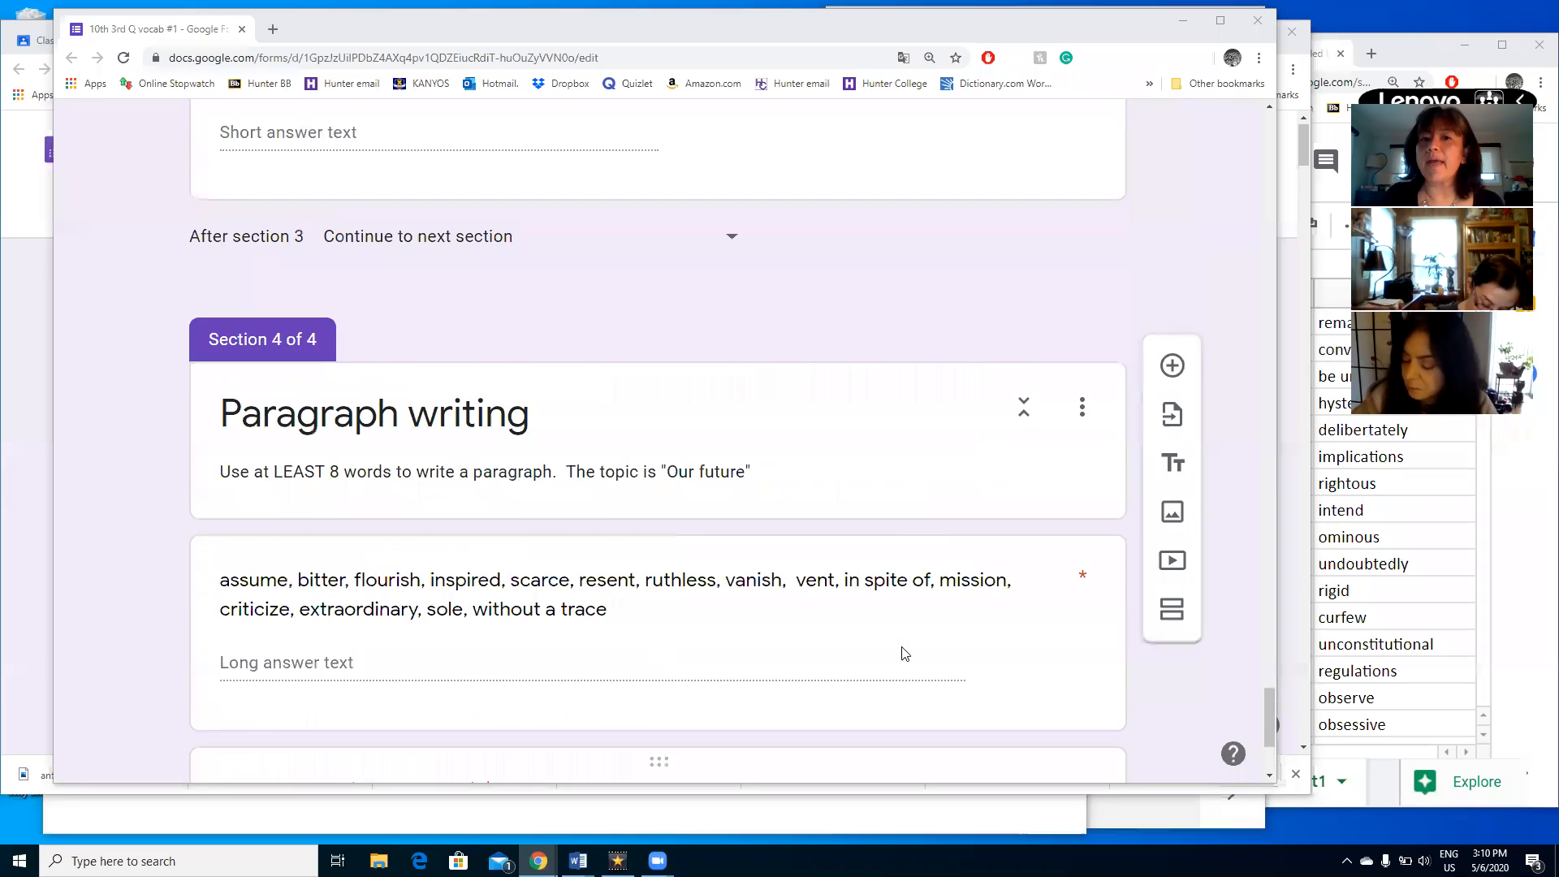
{"action": "scroll", "coordinate": [904, 653], "scroll_direction": "up", "scroll_amount": 8}
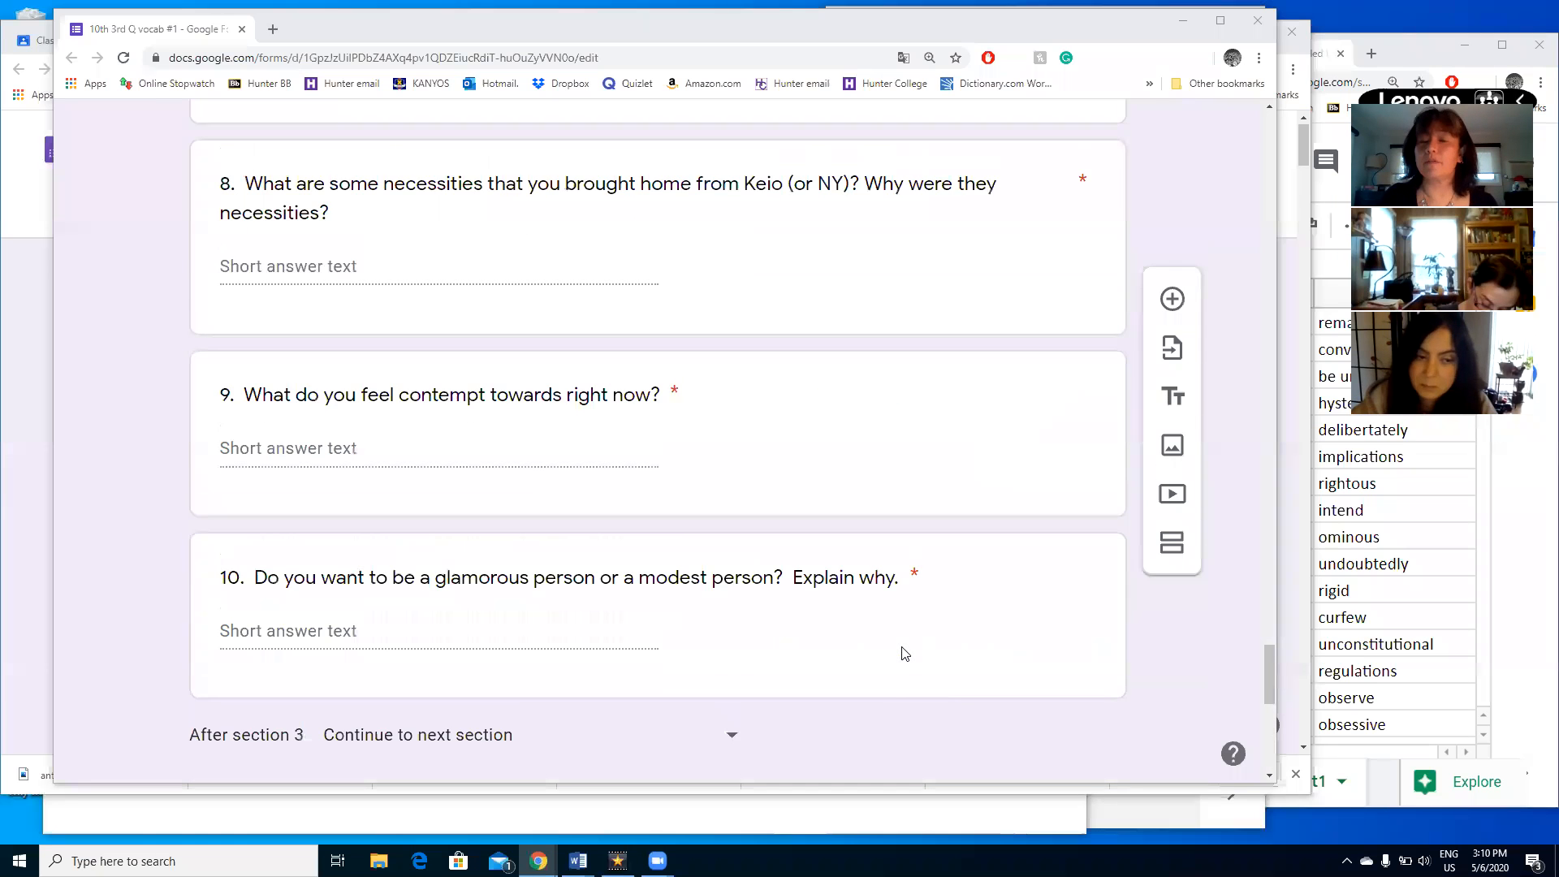
{"action": "scroll", "coordinate": [903, 653], "scroll_direction": "up", "scroll_amount": 9}
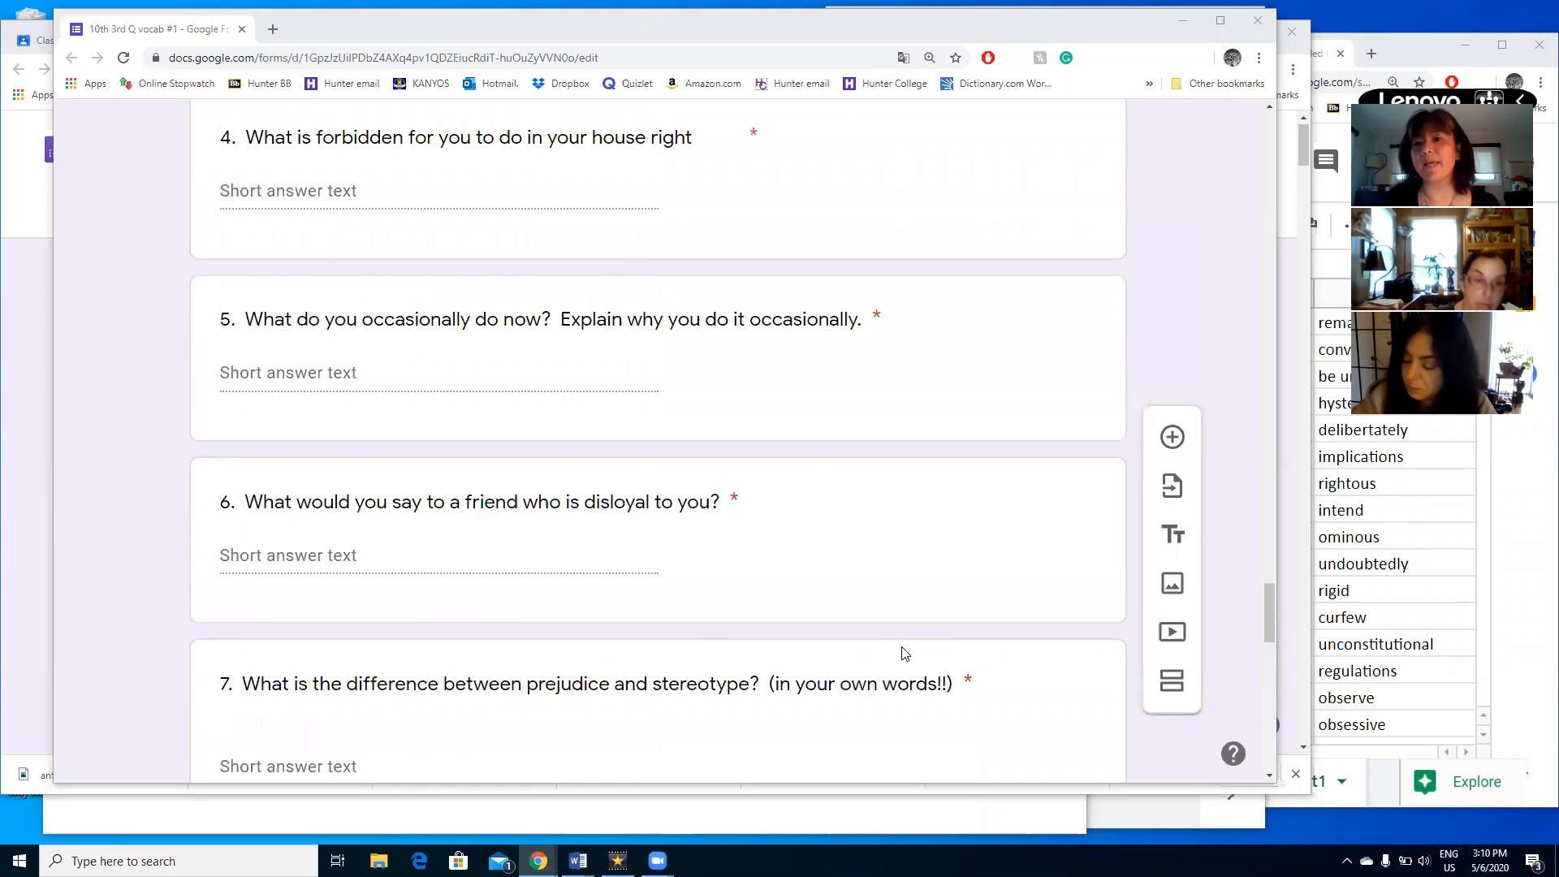
{"action": "scroll", "coordinate": [904, 653], "scroll_direction": "up", "scroll_amount": 10}
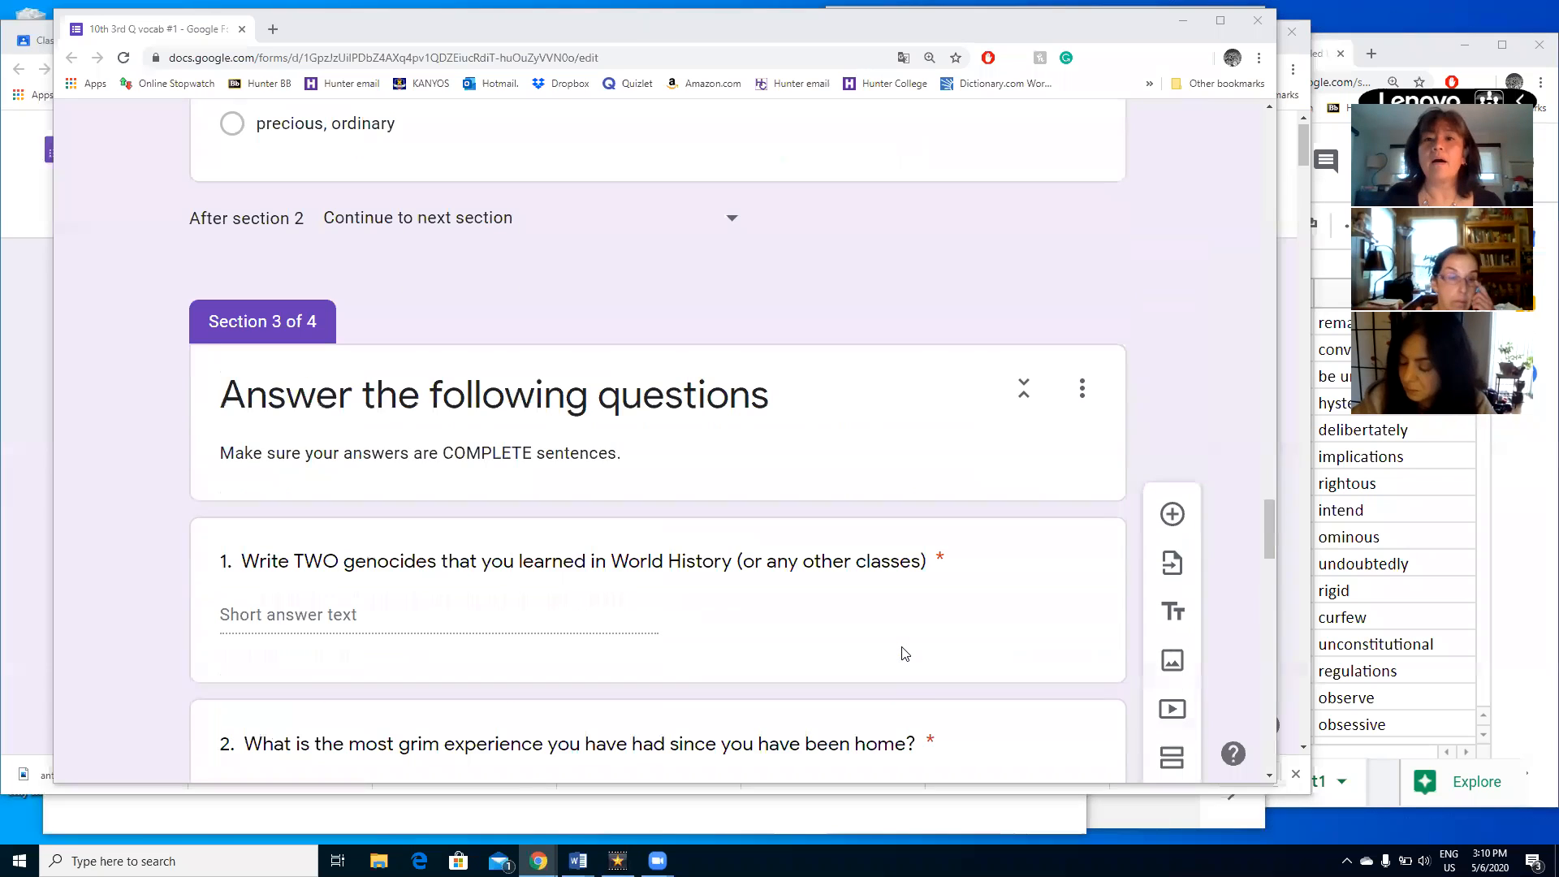
{"action": "left_click", "coordinate": [1270, 426]}
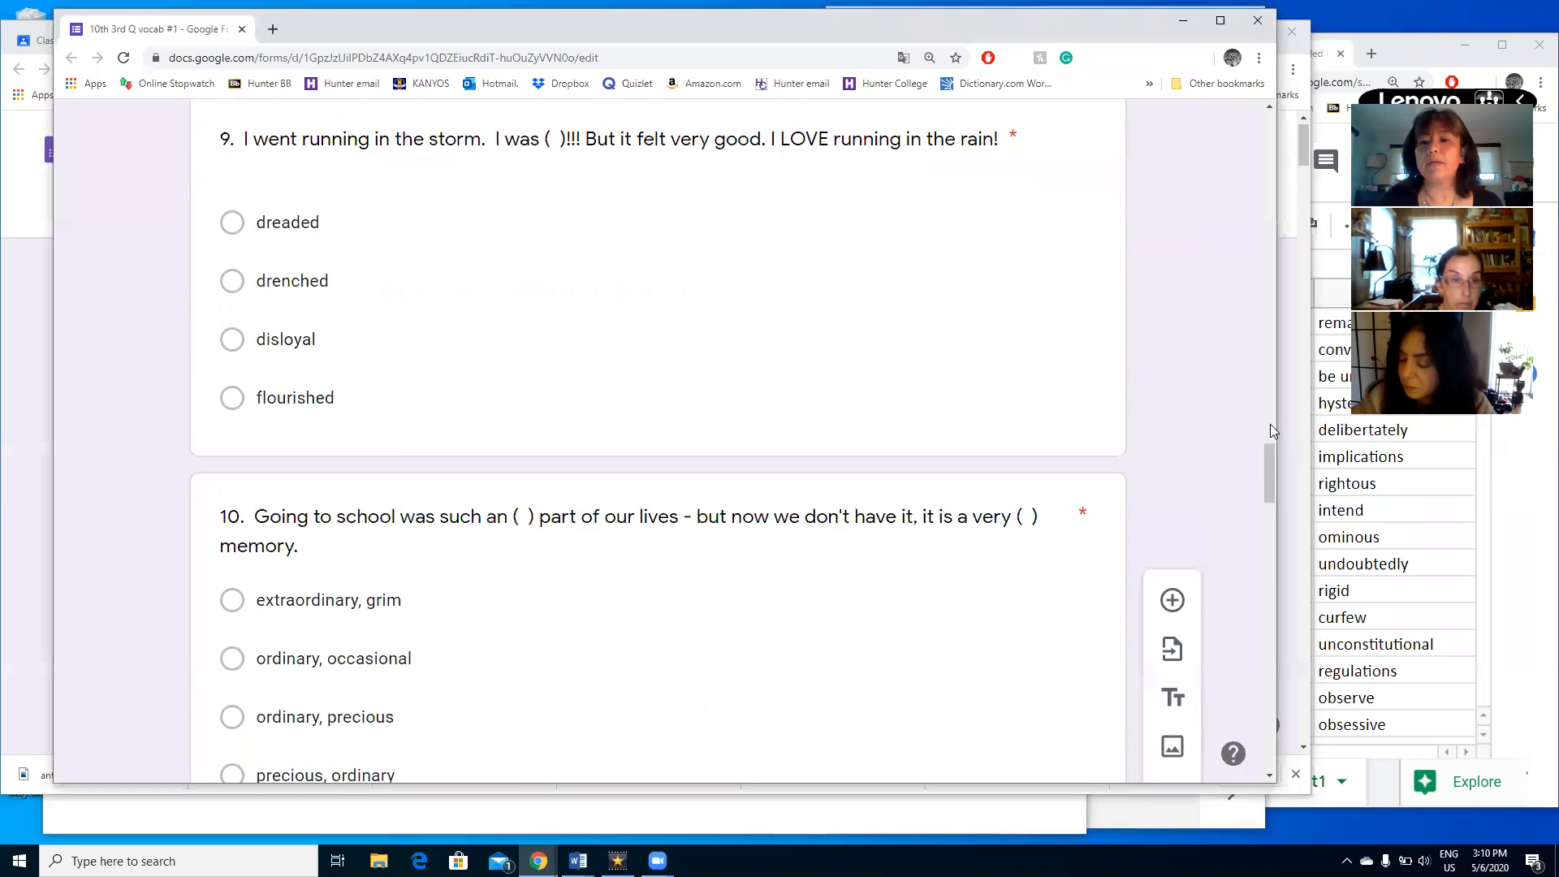
{"action": "left_click_drag", "start_coordinate": [1270, 425], "coordinate": [1299, 122]}
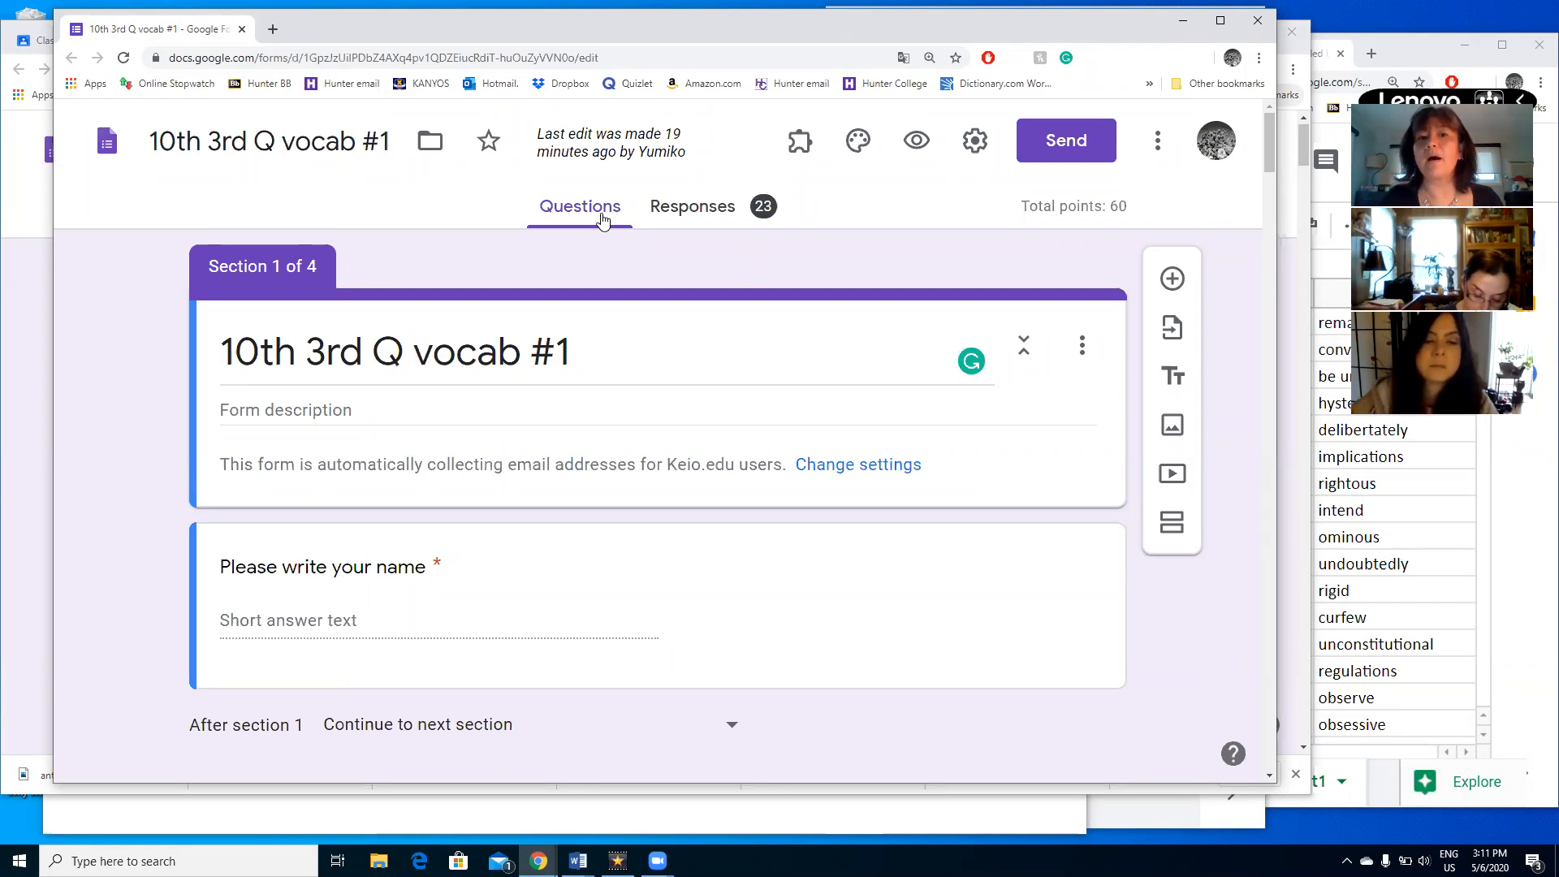
{"action": "left_click", "coordinate": [686, 211]}
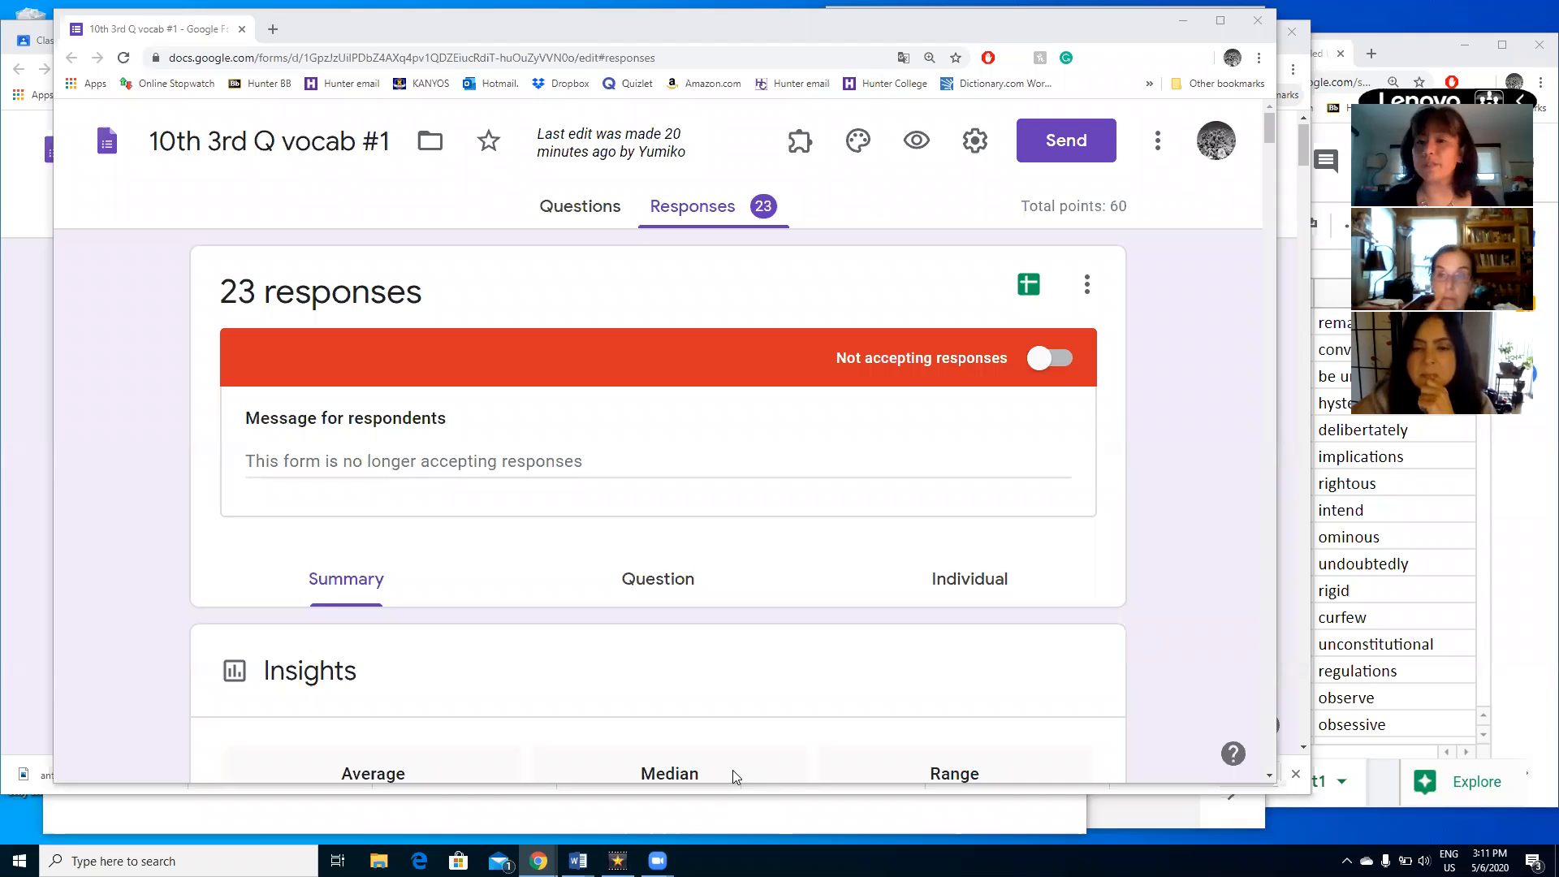
- Turn on accepting responses for the quiz and switch it back off
{"action": "left_click", "coordinate": [1047, 360]}
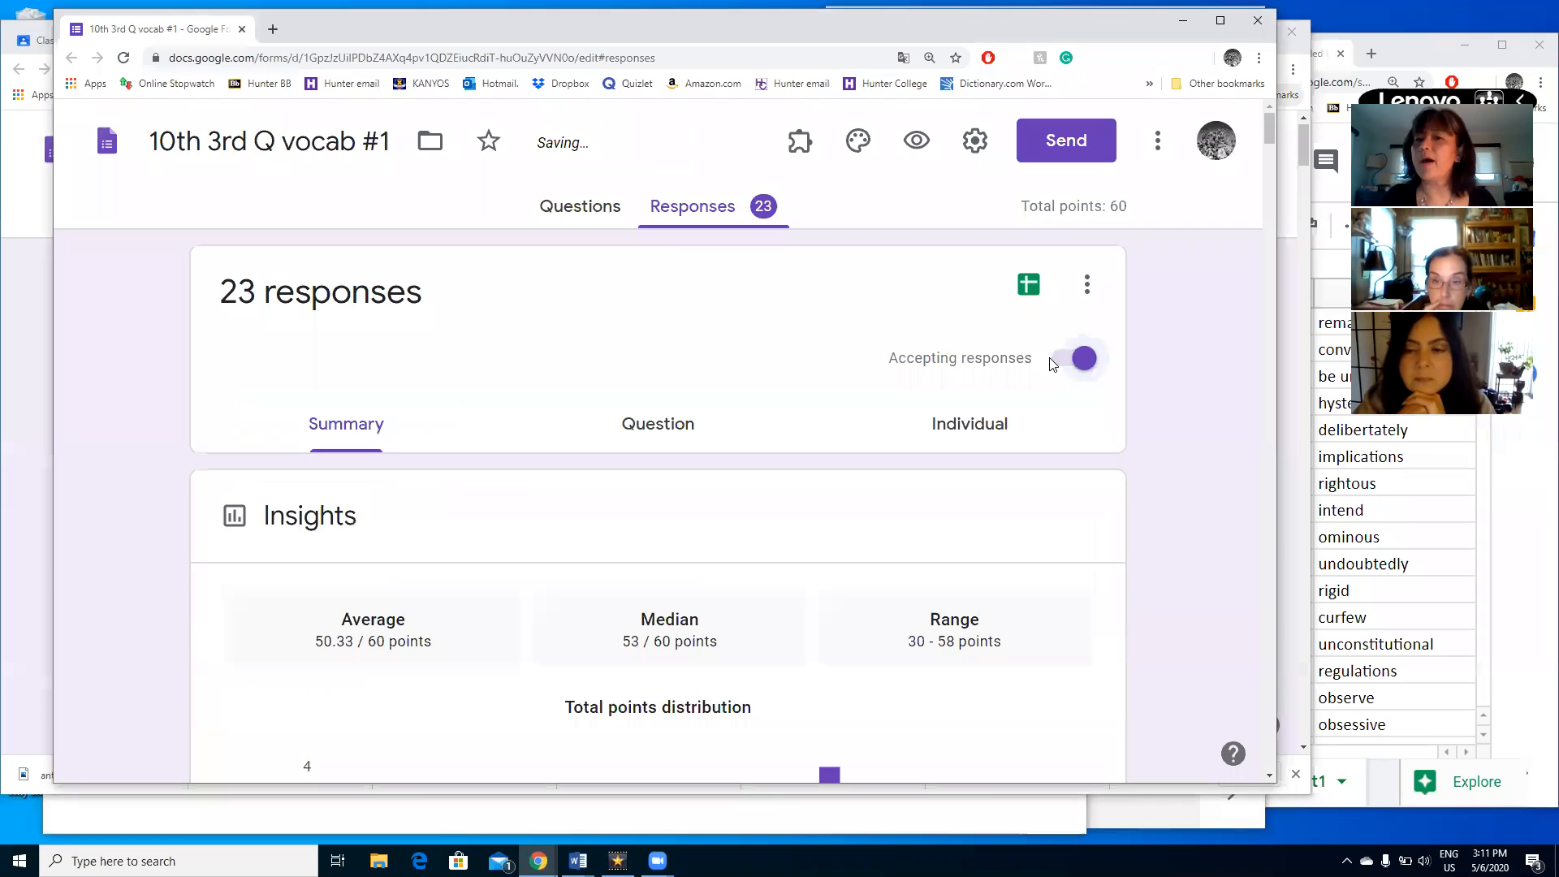
{"action": "left_click", "coordinate": [1062, 361]}
{"action": "left_click", "coordinate": [1060, 360]}
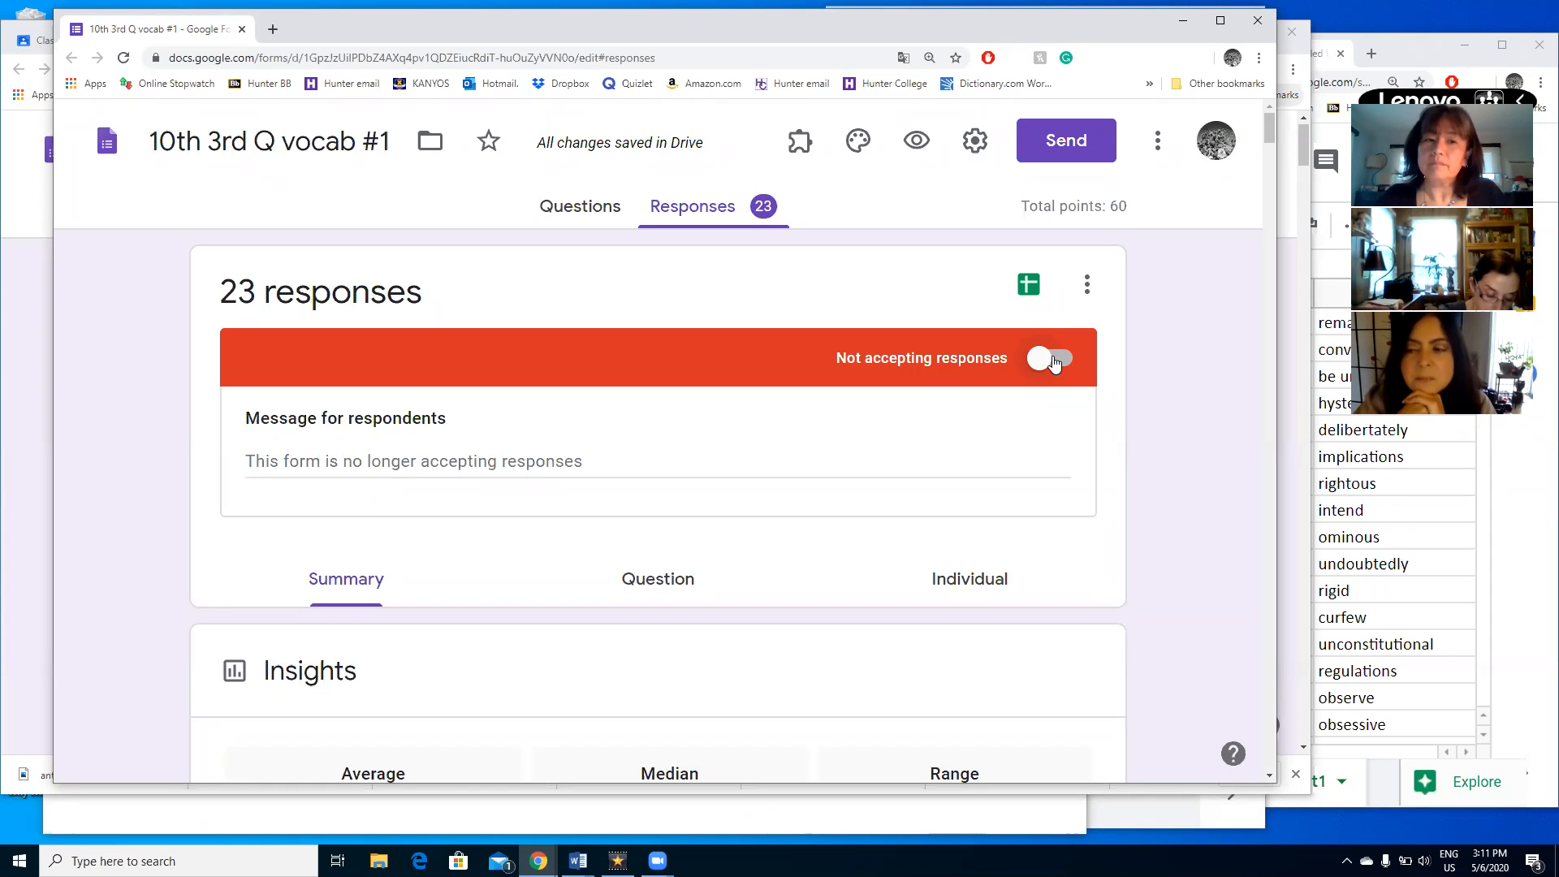
- Examine the response summary's insights, the total points distribution chart and the start of the Scores list
{"action": "scroll", "coordinate": [1068, 415], "scroll_direction": "down", "scroll_amount": 1}
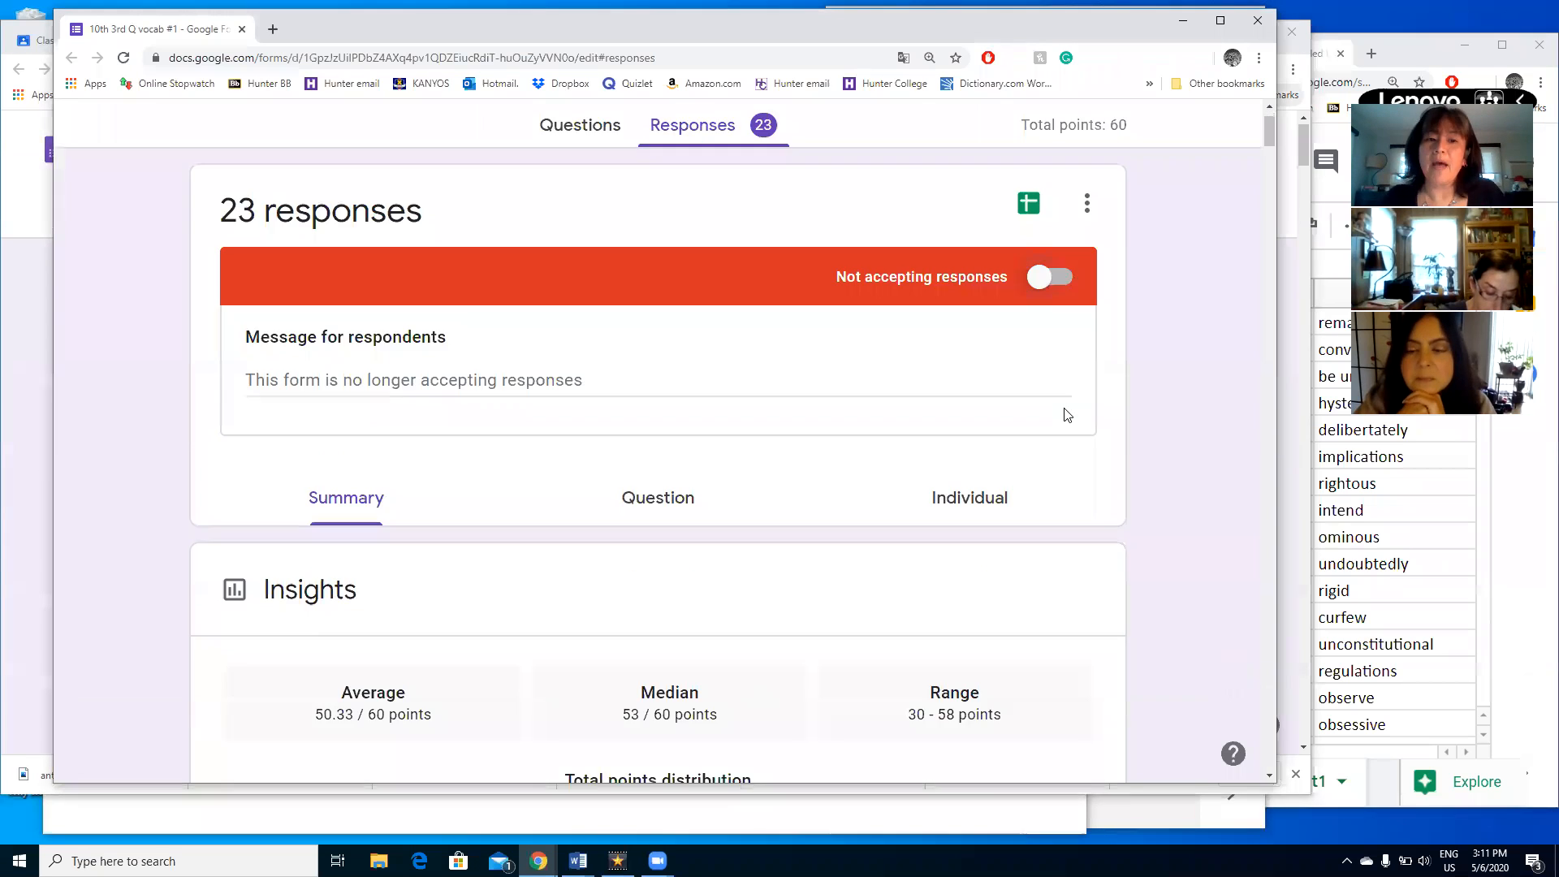
{"action": "scroll", "coordinate": [1064, 411], "scroll_direction": "down", "scroll_amount": 2}
{"action": "scroll", "coordinate": [362, 362], "scroll_direction": "down", "scroll_amount": 2}
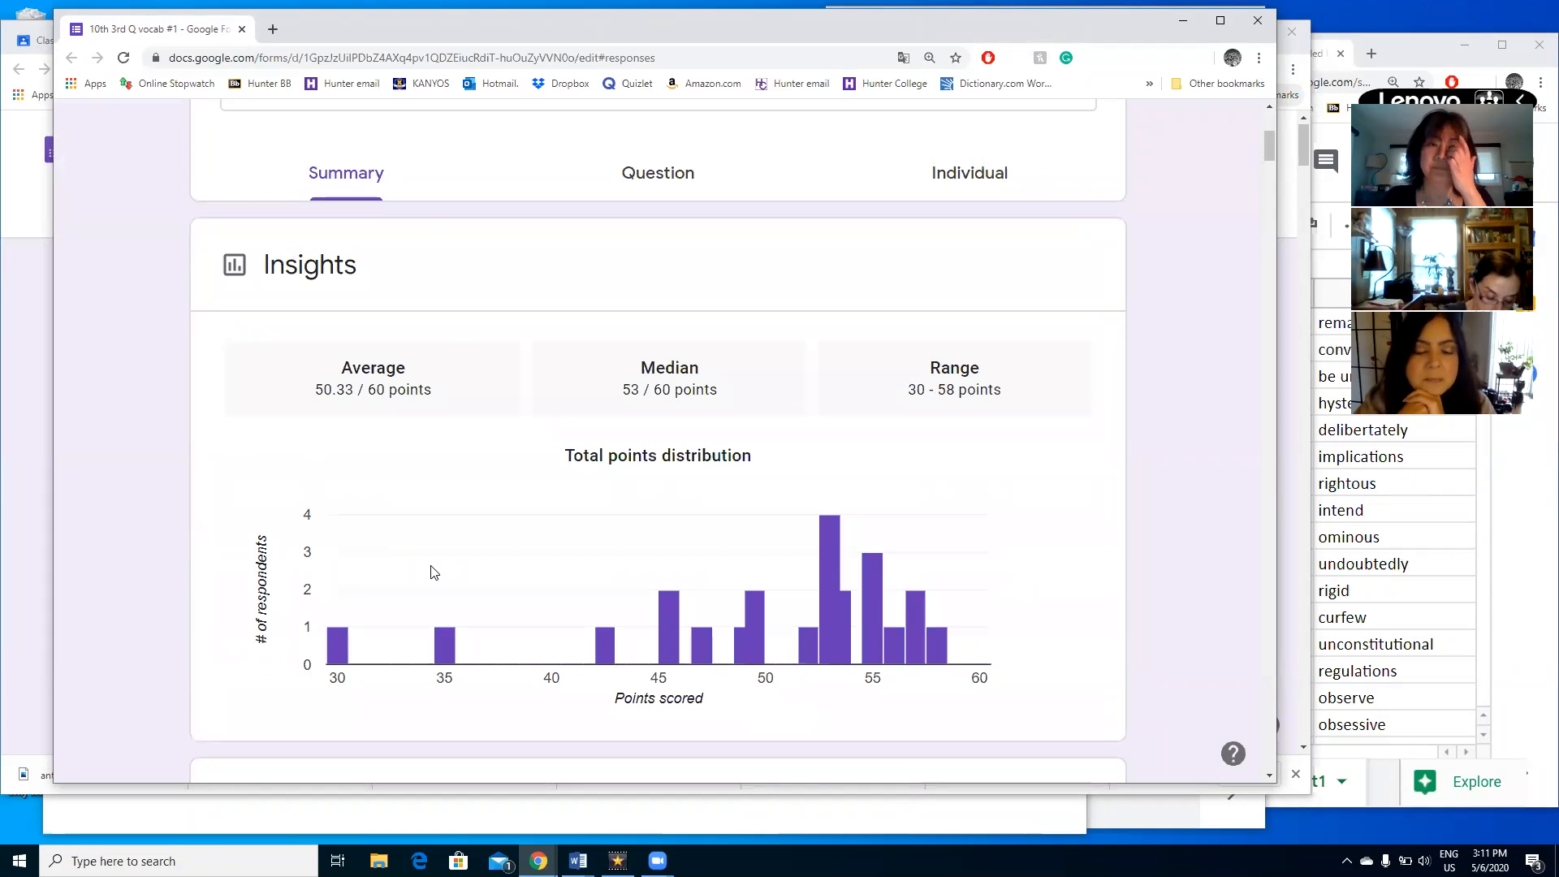
{"action": "mouse_move", "coordinate": [842, 633]}
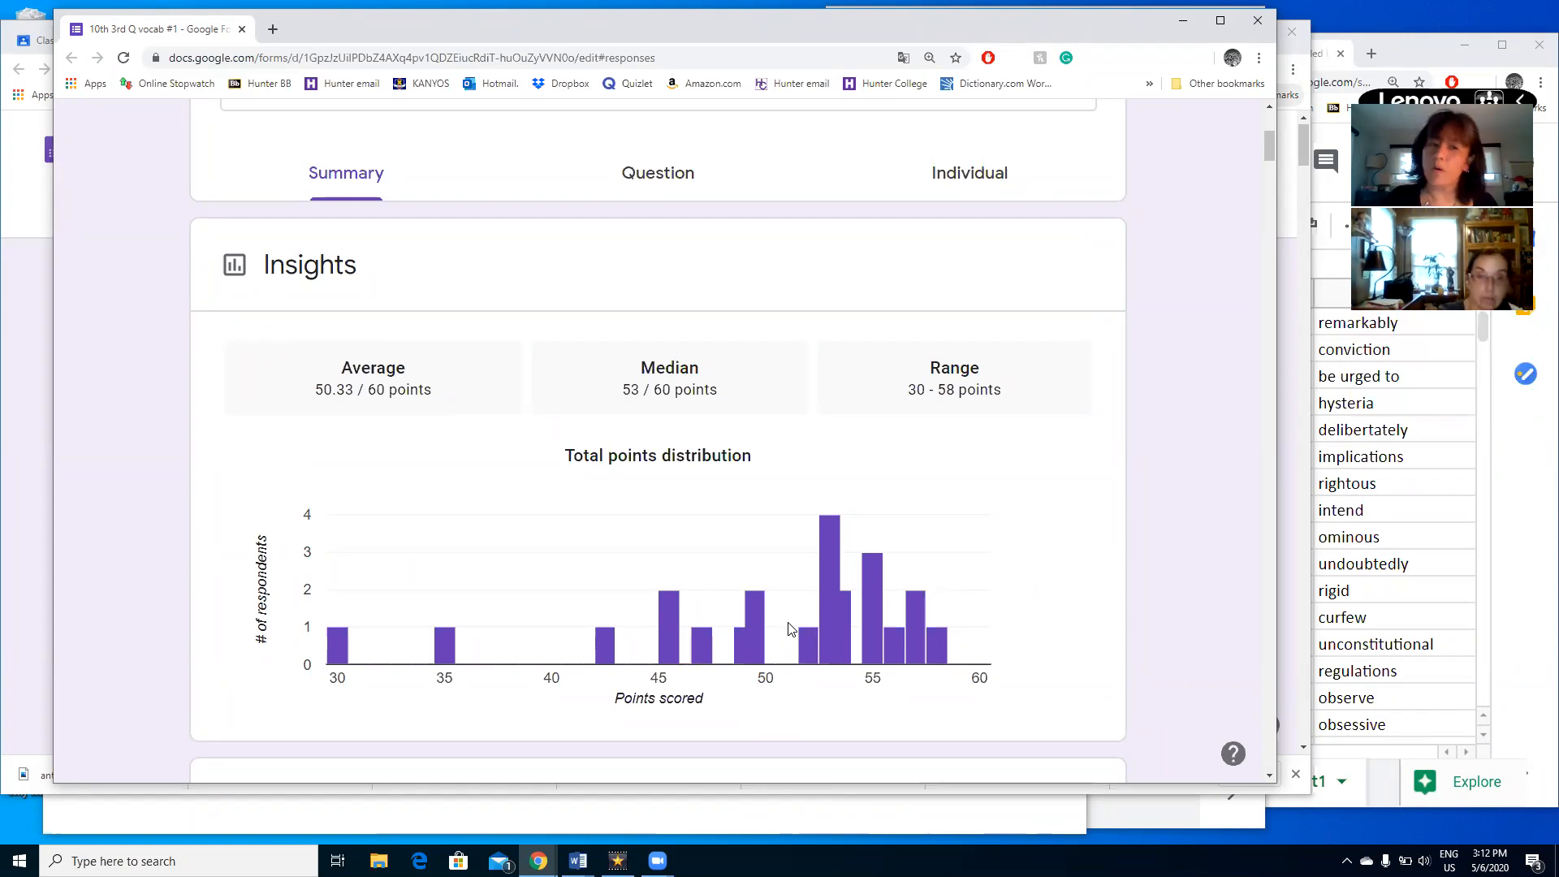
{"action": "scroll", "coordinate": [741, 510], "scroll_direction": "down", "scroll_amount": 7}
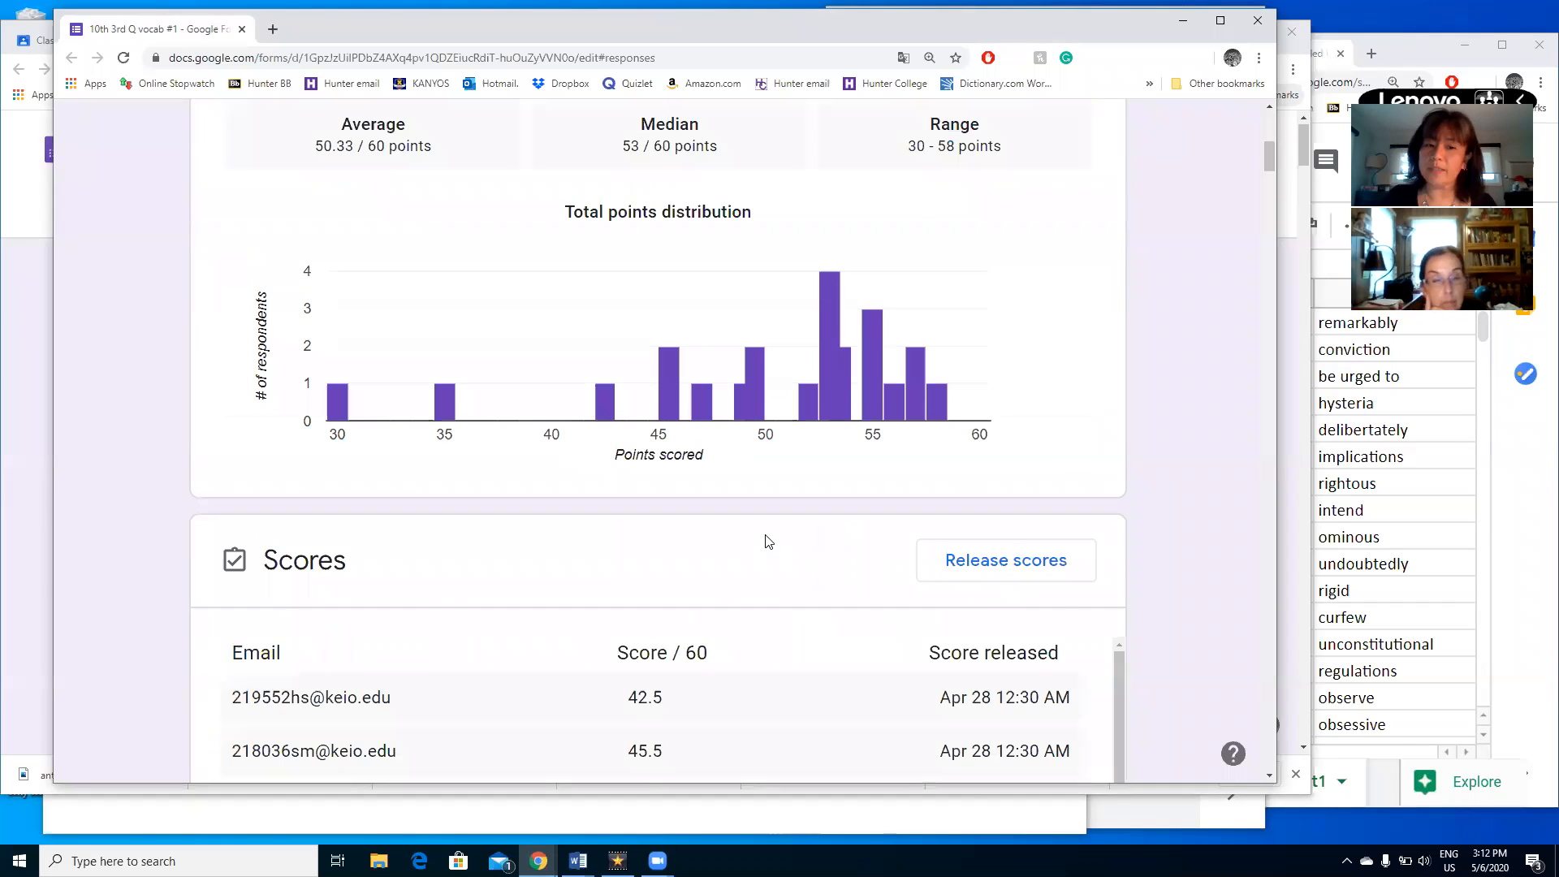
- Switch the collected responses to the per-question view and examine the answers to the name question
{"action": "scroll", "coordinate": [769, 547], "scroll_direction": "up", "scroll_amount": 2}
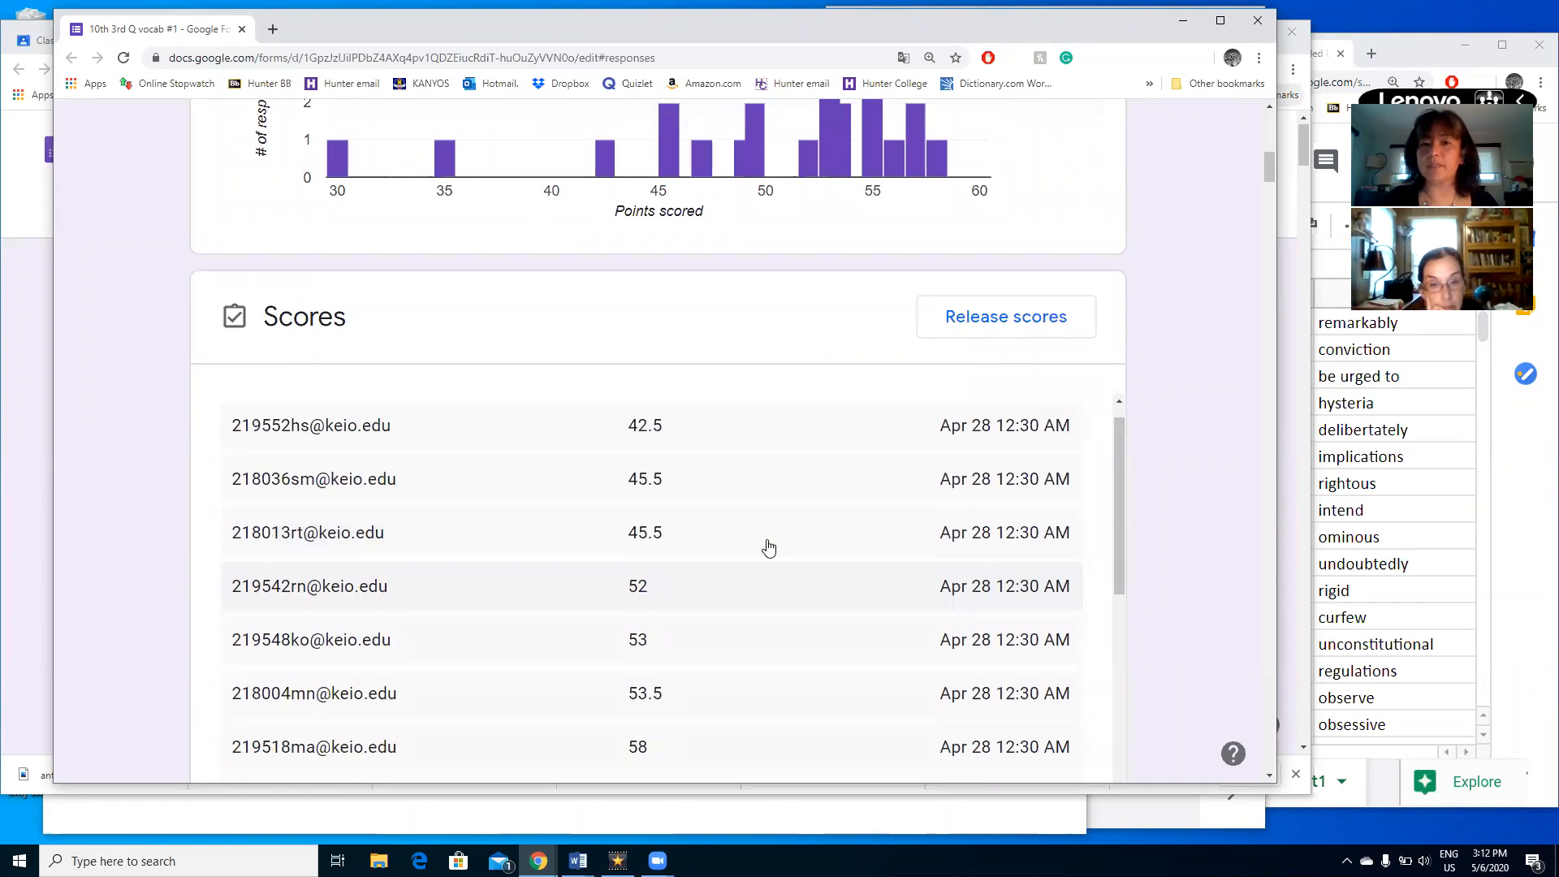
{"action": "scroll", "coordinate": [843, 442], "scroll_direction": "up", "scroll_amount": 5}
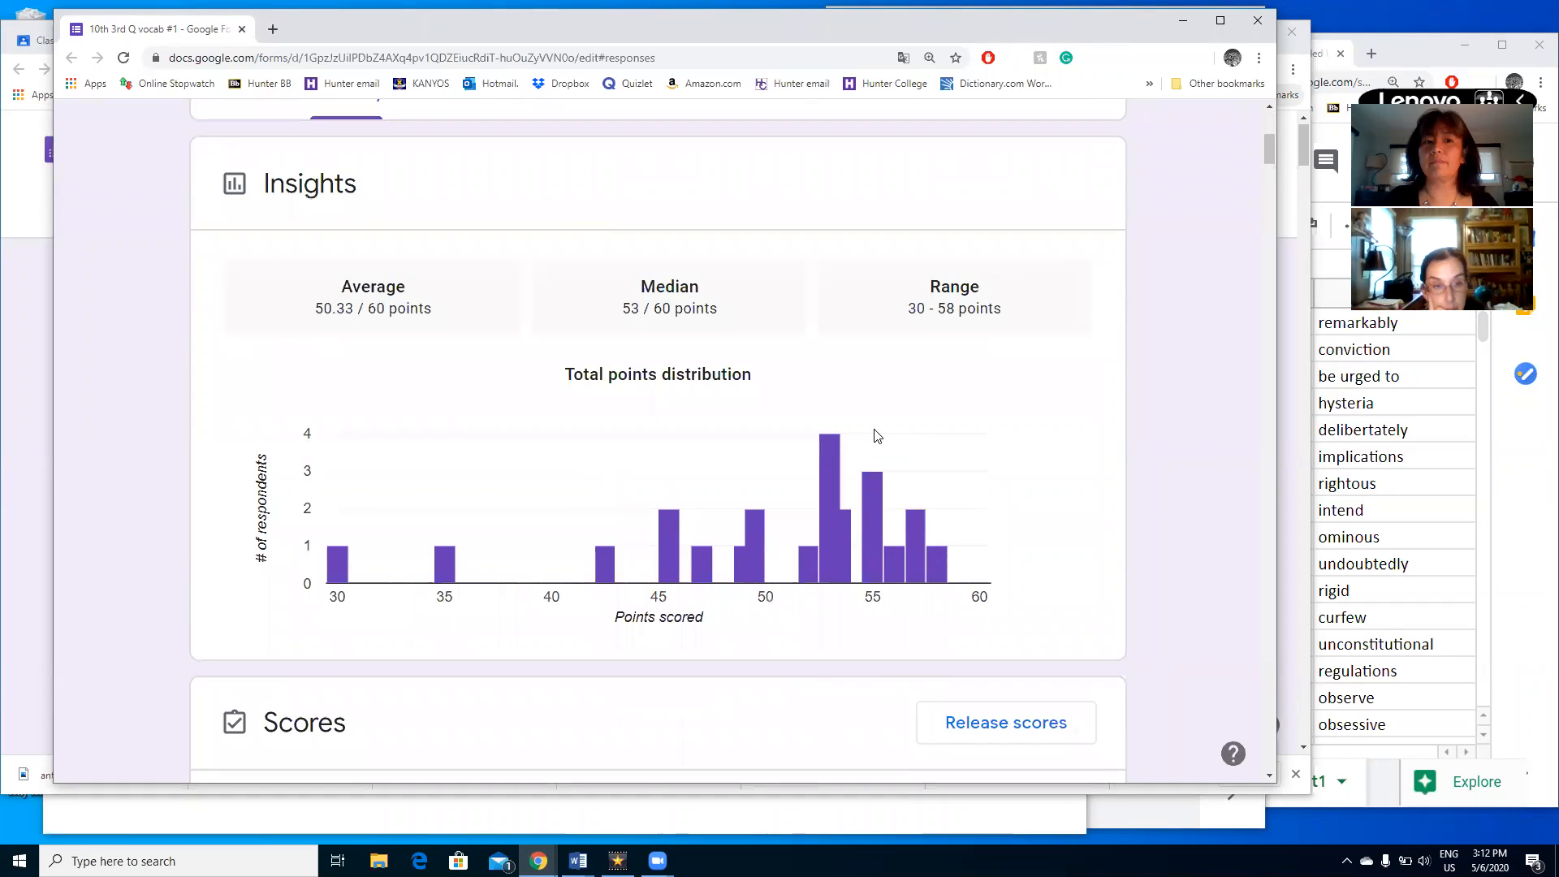
{"action": "scroll", "coordinate": [875, 436], "scroll_direction": "up", "scroll_amount": 2}
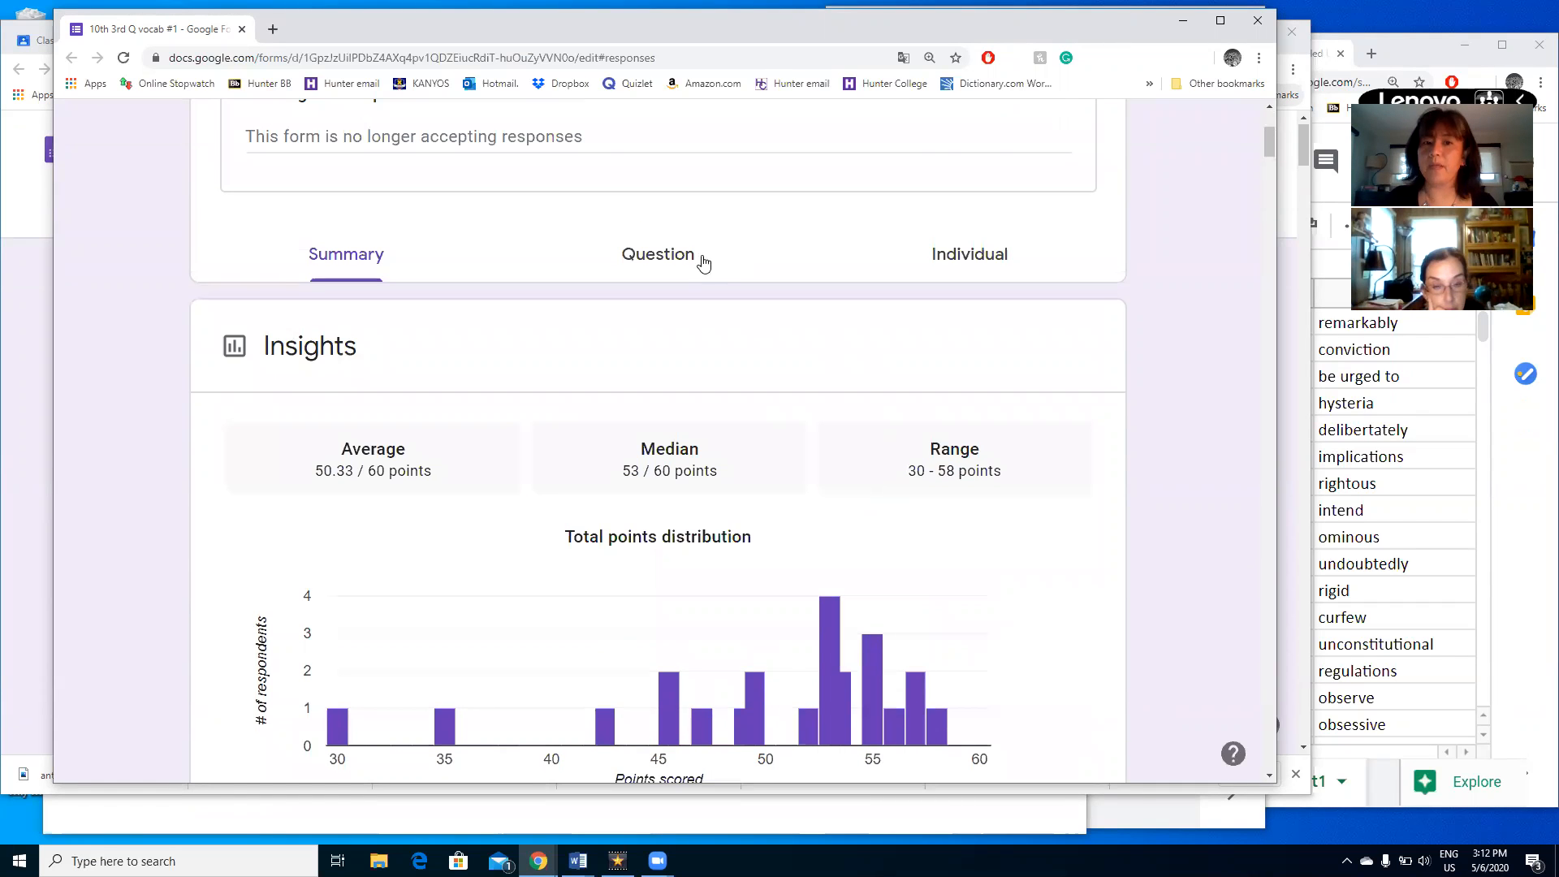
{"action": "left_click", "coordinate": [688, 256]}
{"action": "scroll", "coordinate": [859, 526], "scroll_direction": "down", "scroll_amount": 5}
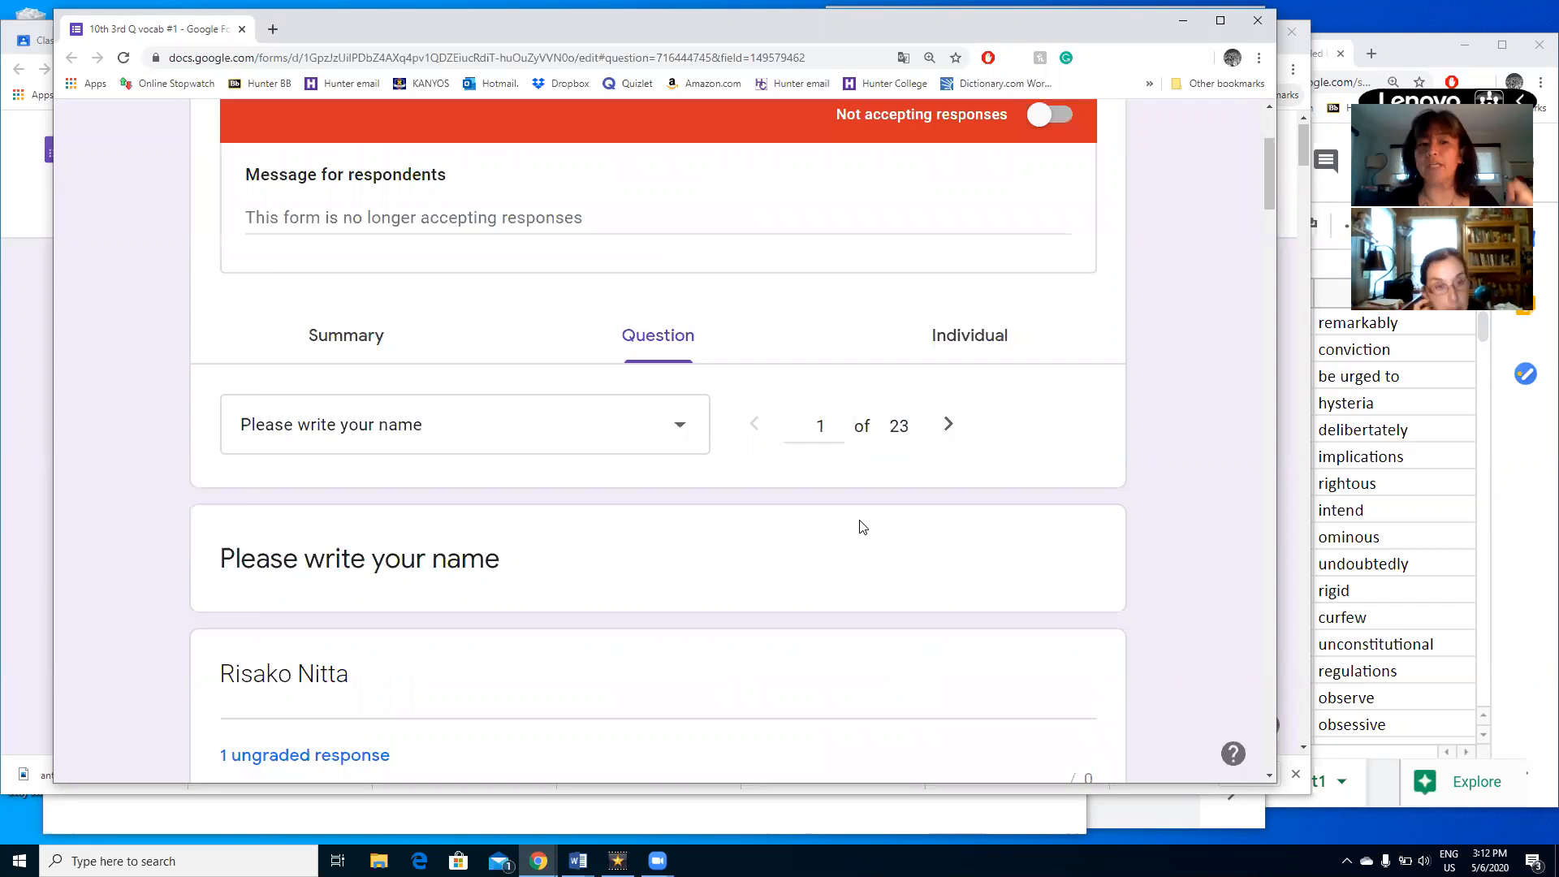
{"action": "scroll", "coordinate": [862, 526], "scroll_direction": "down", "scroll_amount": 5}
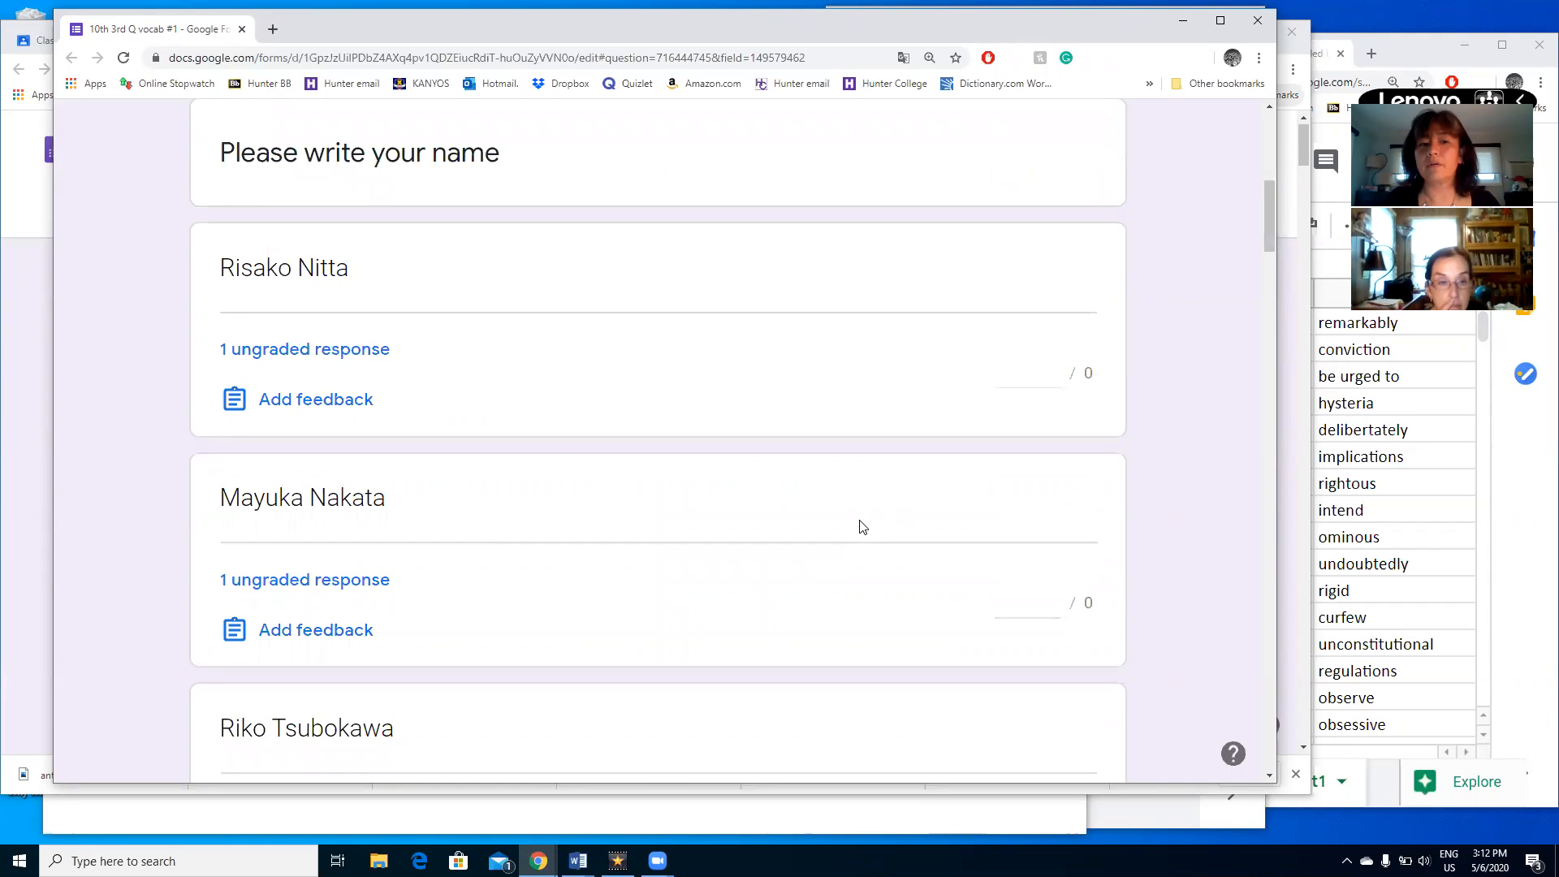
- Switch to the individual responses and examine the first respondent's score header and name field
{"action": "scroll", "coordinate": [863, 527], "scroll_direction": "up", "scroll_amount": 7}
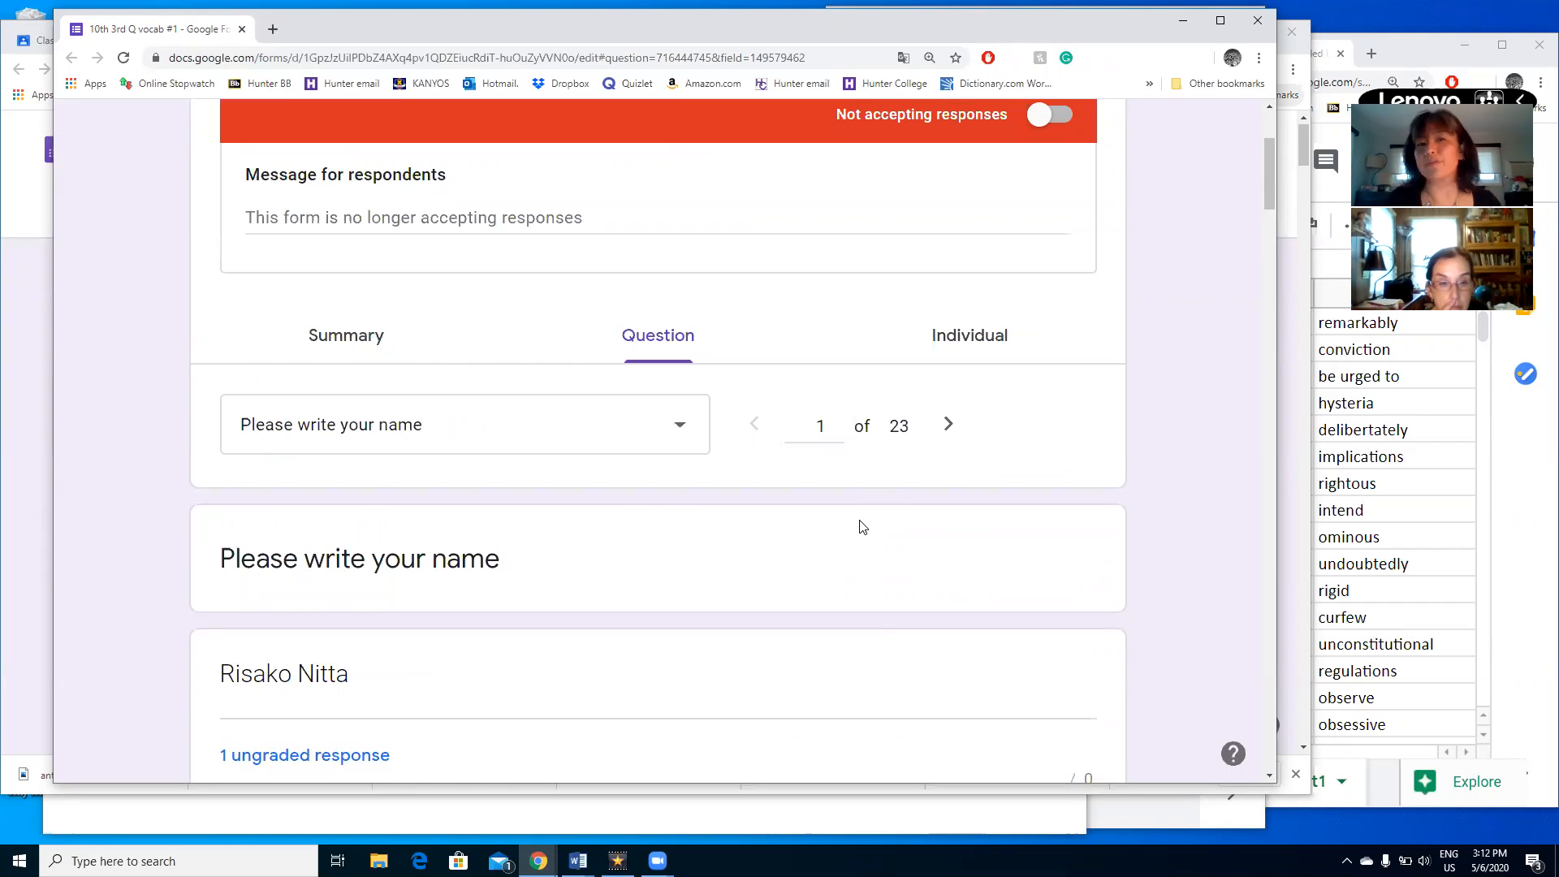
{"action": "scroll", "coordinate": [863, 527], "scroll_direction": "up", "scroll_amount": 2}
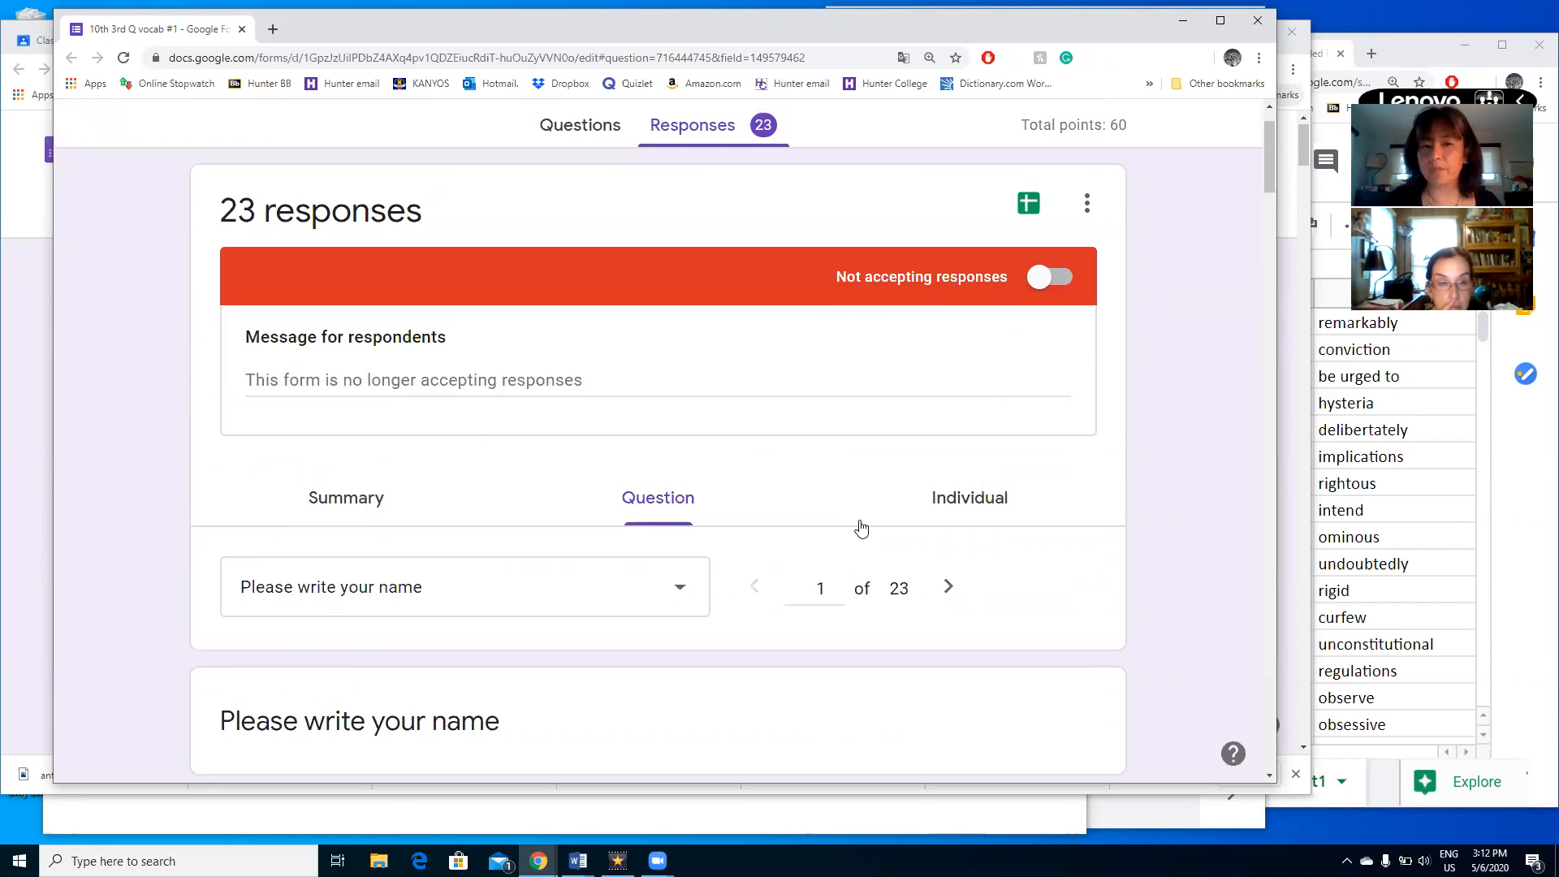
{"action": "scroll", "coordinate": [894, 515], "scroll_direction": "up", "scroll_amount": 2}
{"action": "scroll", "coordinate": [1009, 599], "scroll_direction": "down", "scroll_amount": 1}
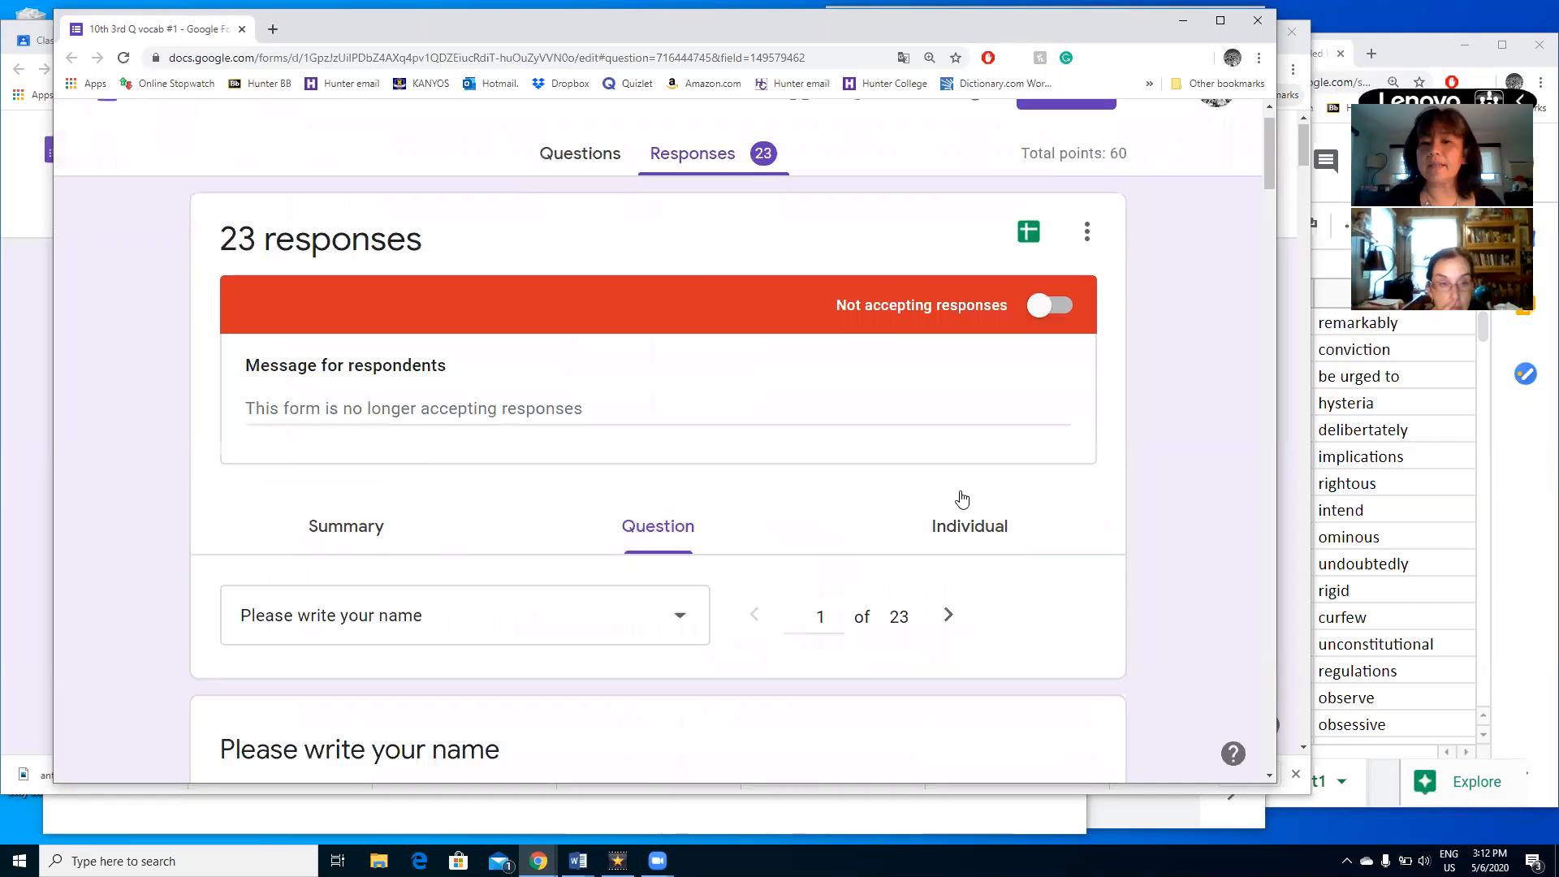
{"action": "left_click", "coordinate": [962, 498]}
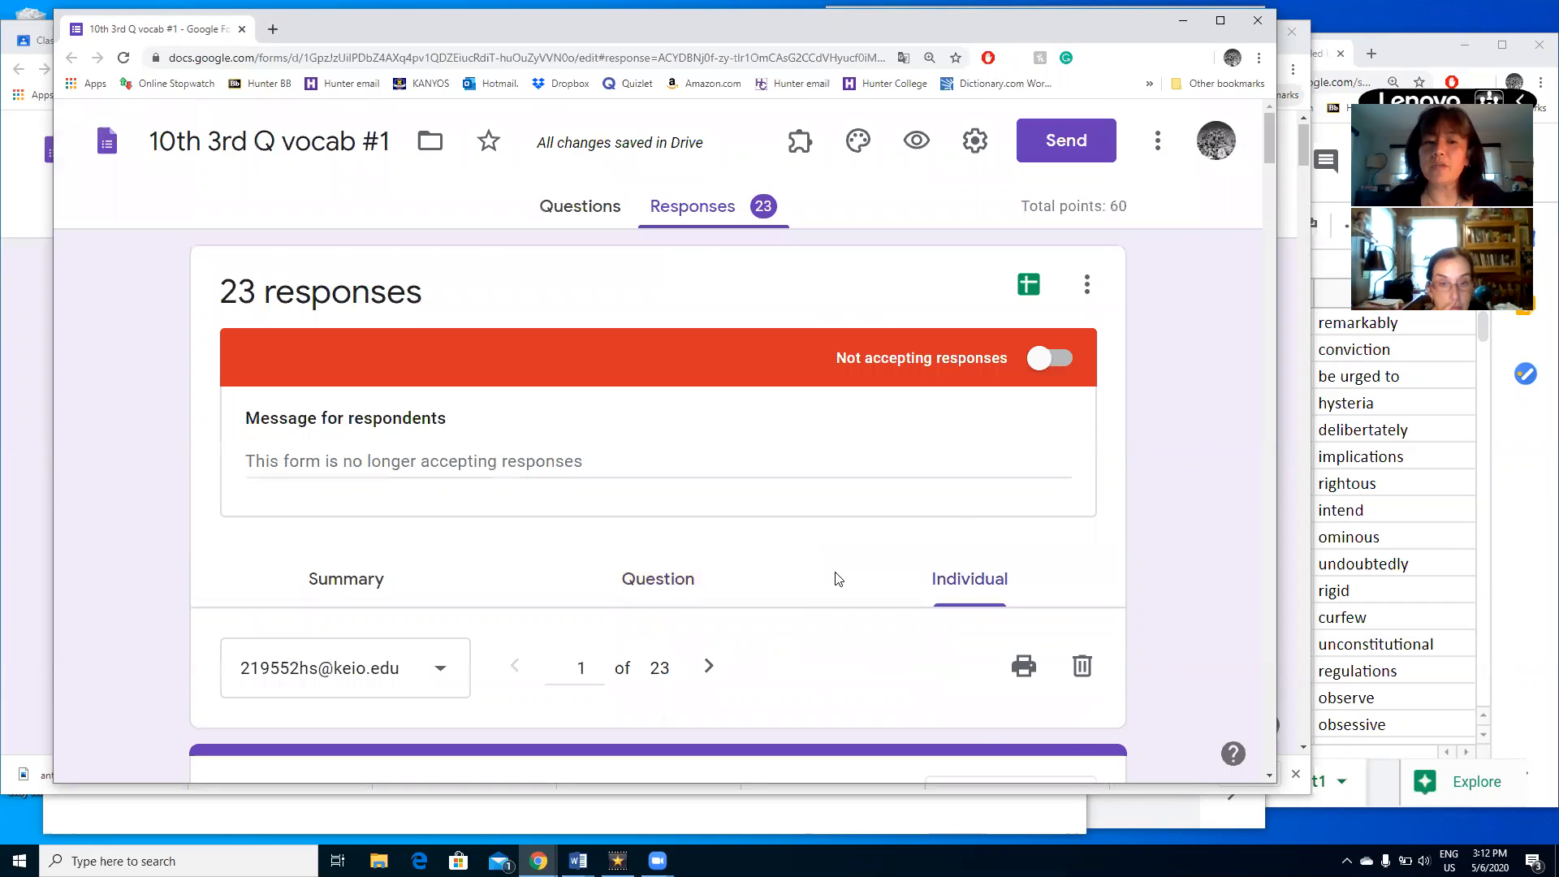
{"action": "scroll", "coordinate": [836, 578], "scroll_direction": "down", "scroll_amount": 3}
{"action": "scroll", "coordinate": [885, 598], "scroll_direction": "down", "scroll_amount": 2}
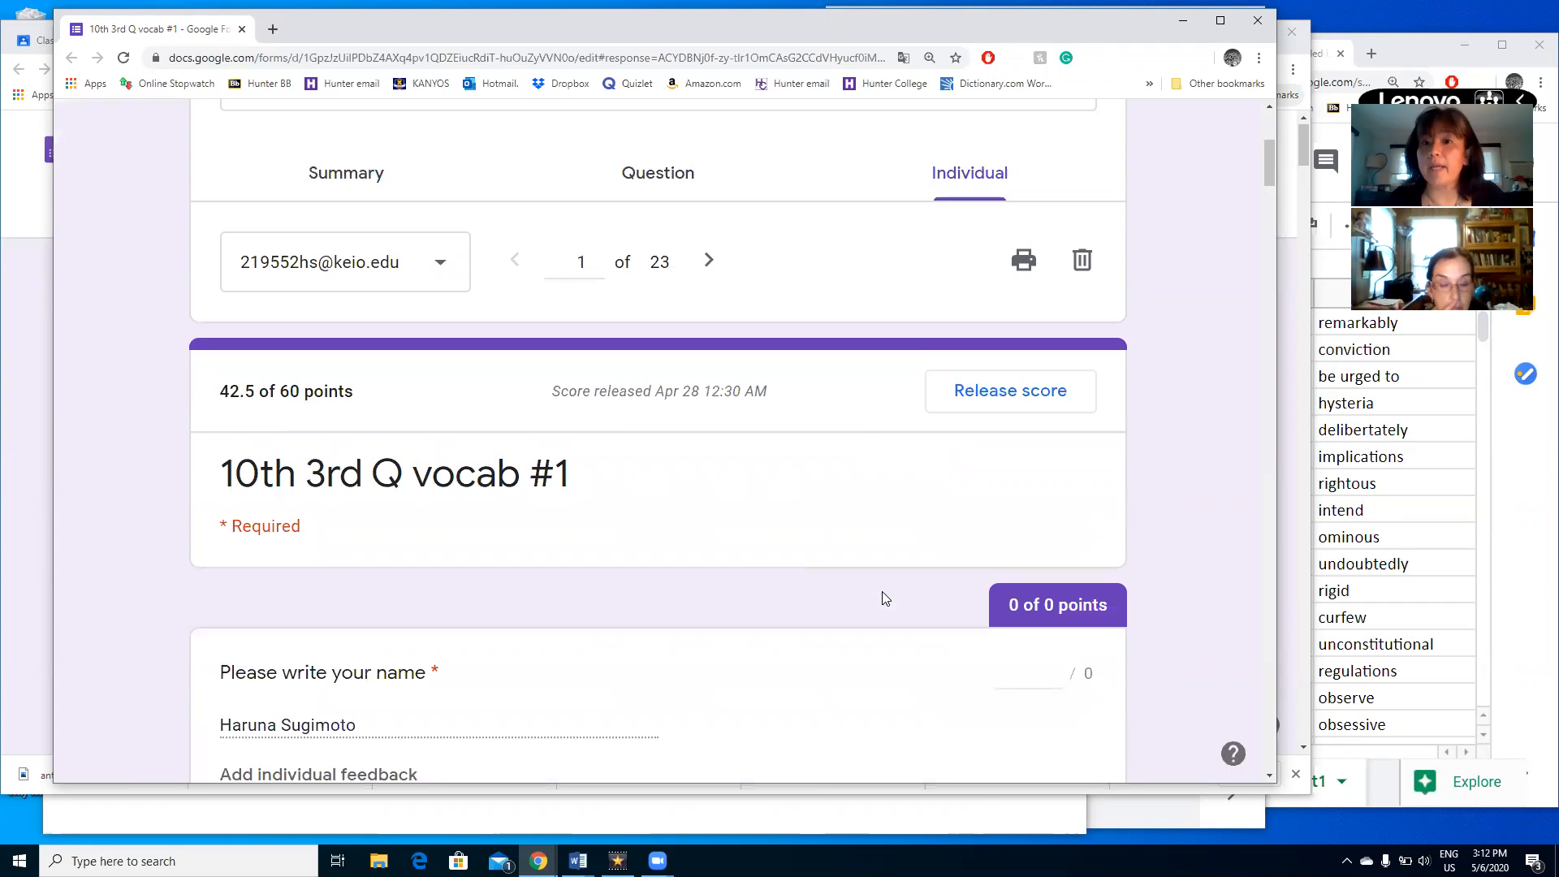
{"action": "scroll", "coordinate": [883, 598], "scroll_direction": "down", "scroll_amount": 3}
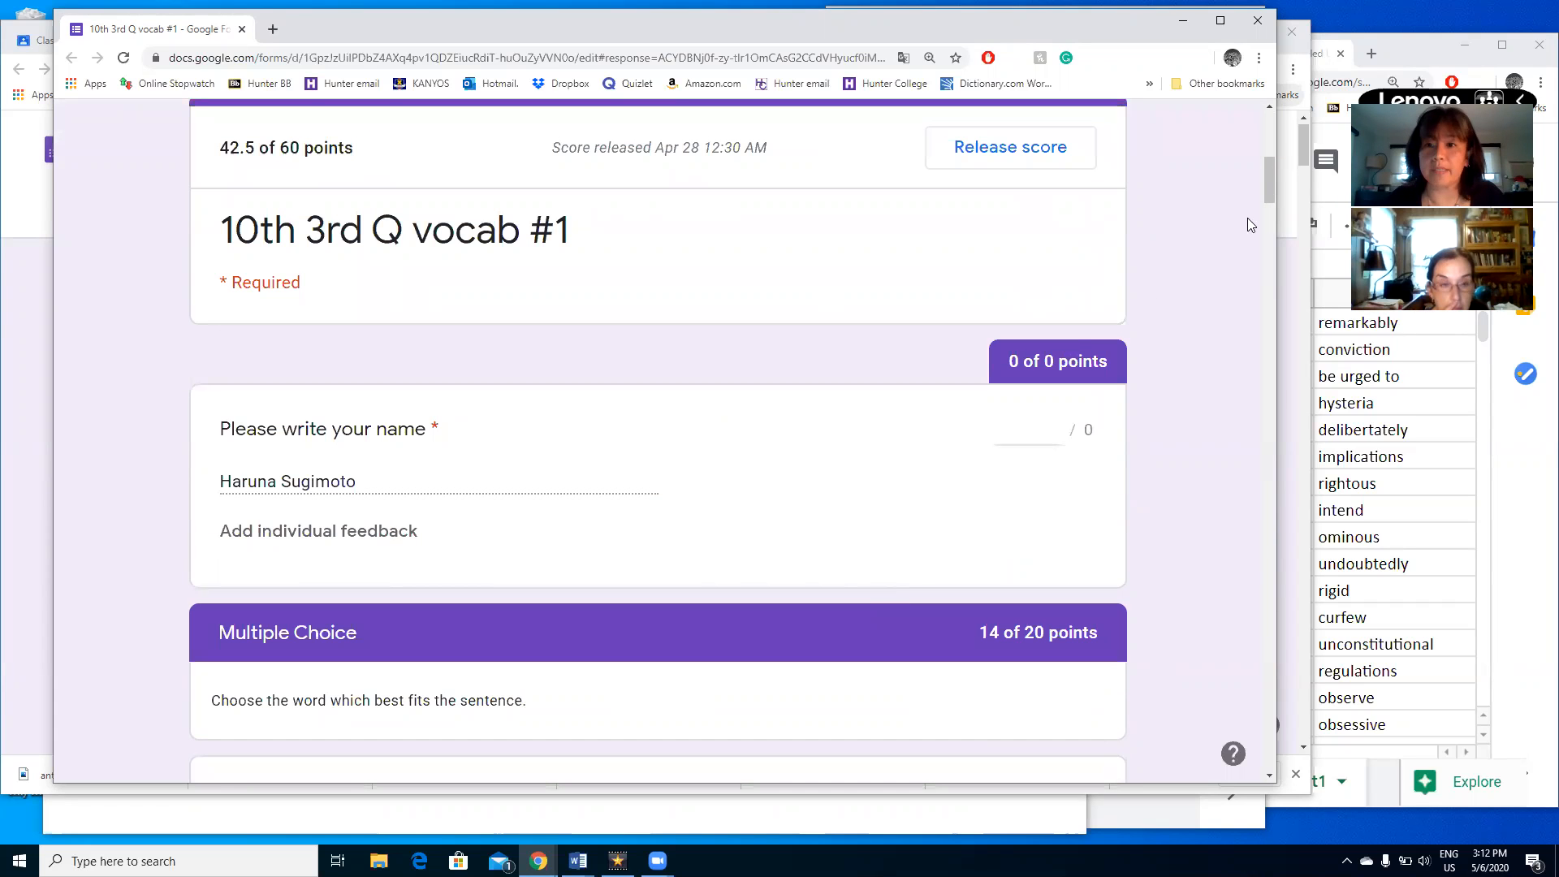
- Examine the grading of multiple-choice questions 1 and 2 in the first respondent's quiz
{"action": "left_click_drag", "start_coordinate": [1269, 187], "coordinate": [1264, 228]}
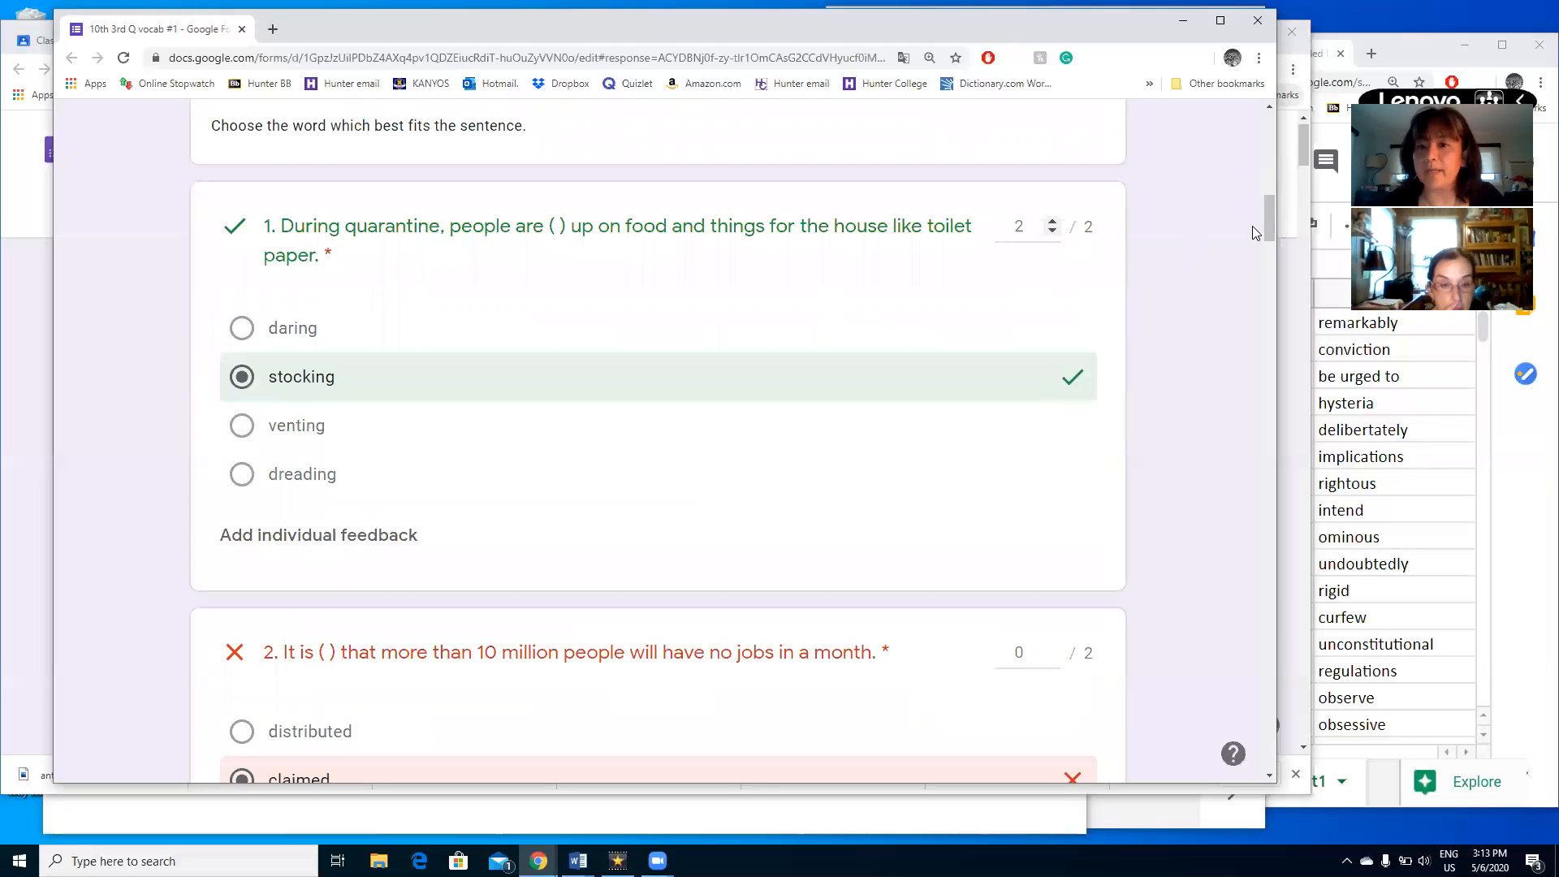
{"action": "scroll", "coordinate": [1262, 242], "scroll_direction": "down", "scroll_amount": 4}
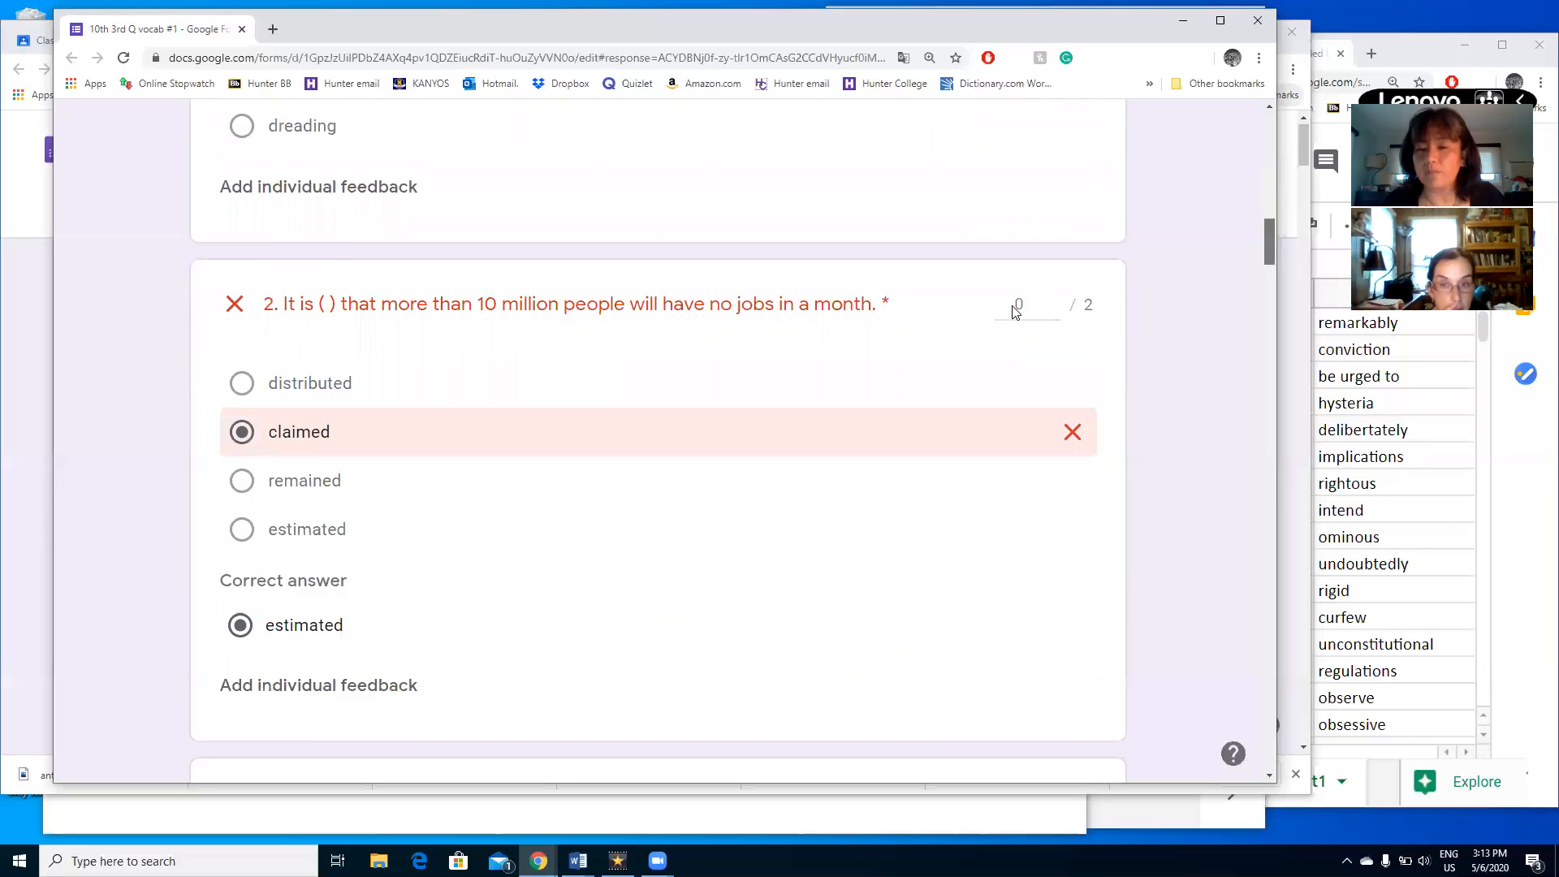
{"action": "scroll", "coordinate": [1020, 305], "scroll_direction": "down", "scroll_amount": 1}
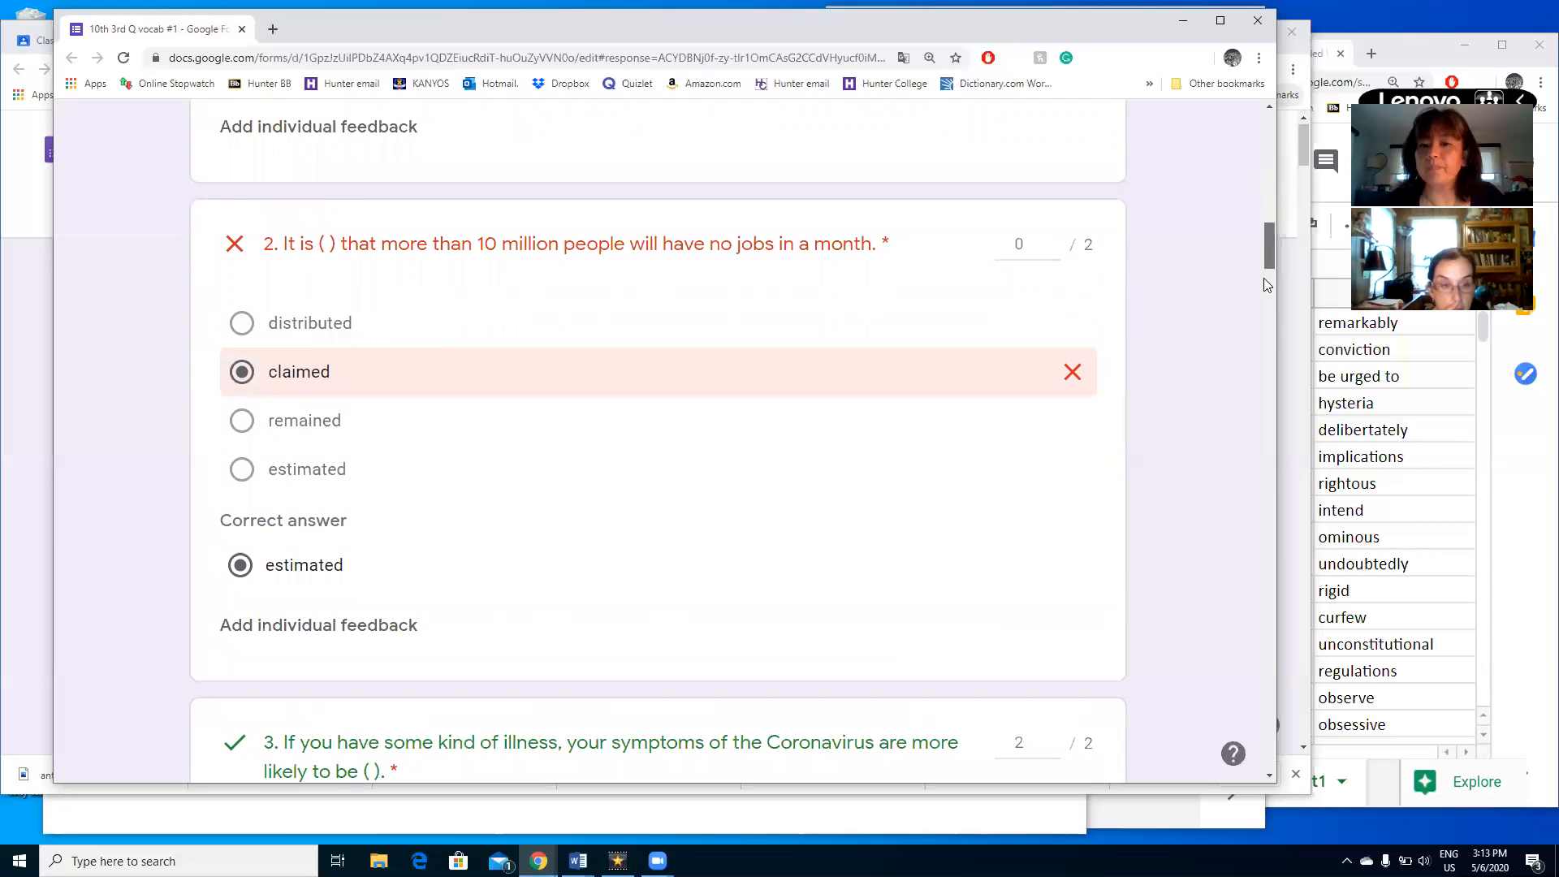
- Examine the points given for the first short answers in the respondent's "Answer the following questions" section
{"action": "left_click", "coordinate": [1264, 319]}
{"action": "left_click_drag", "start_coordinate": [1264, 318], "coordinate": [1311, 467]}
{"action": "scroll", "coordinate": [1014, 520], "scroll_direction": "down", "scroll_amount": 6}
{"action": "scroll", "coordinate": [1012, 559], "scroll_direction": "down", "scroll_amount": 5}
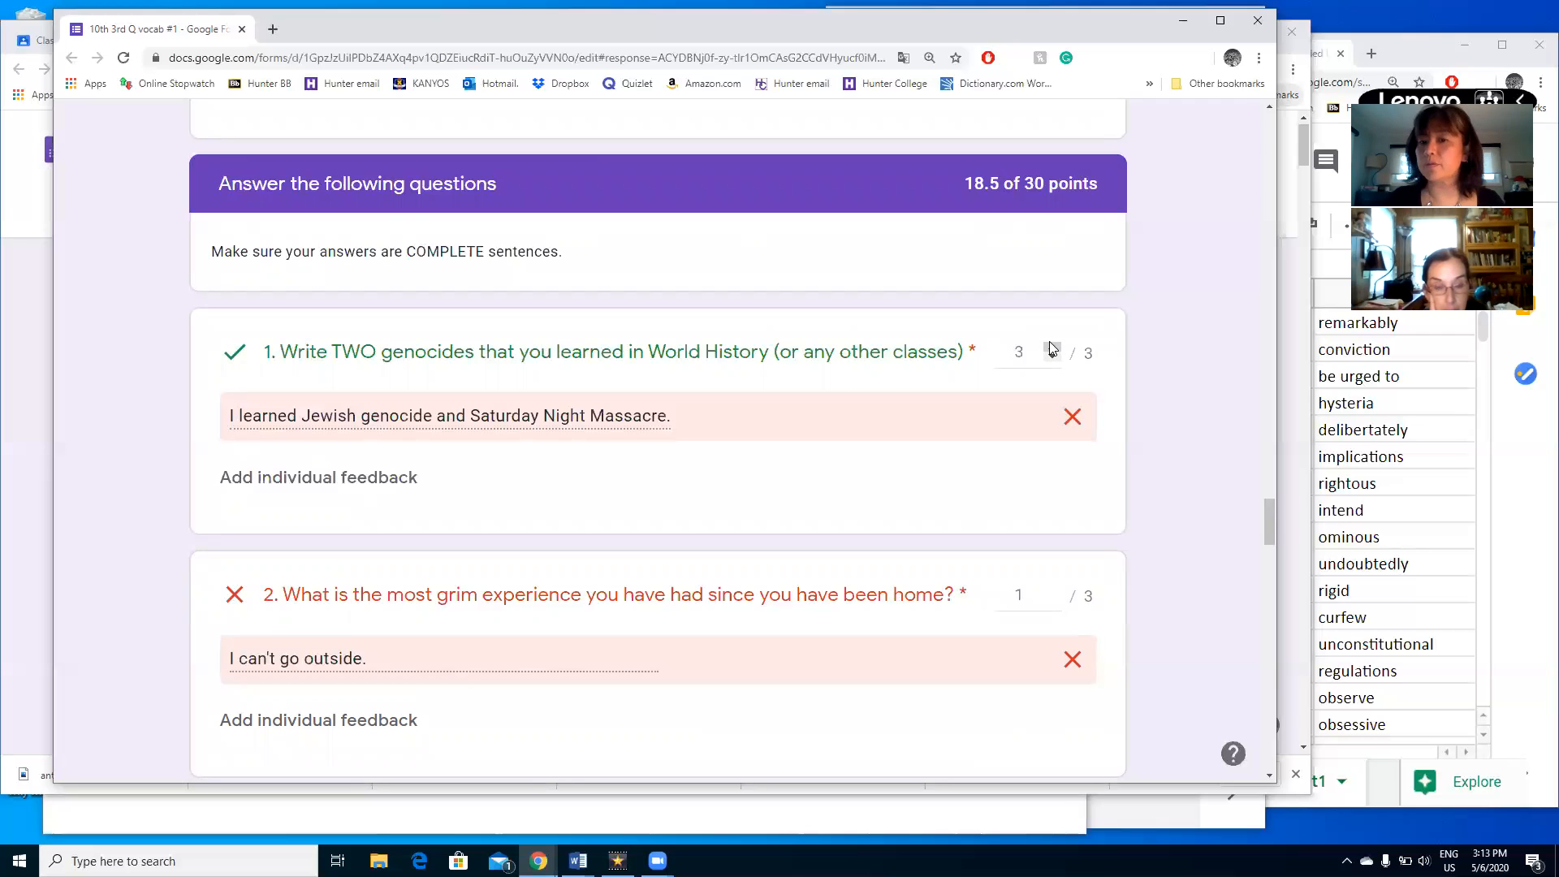
{"action": "scroll", "coordinate": [1054, 471], "scroll_direction": "down", "scroll_amount": 4}
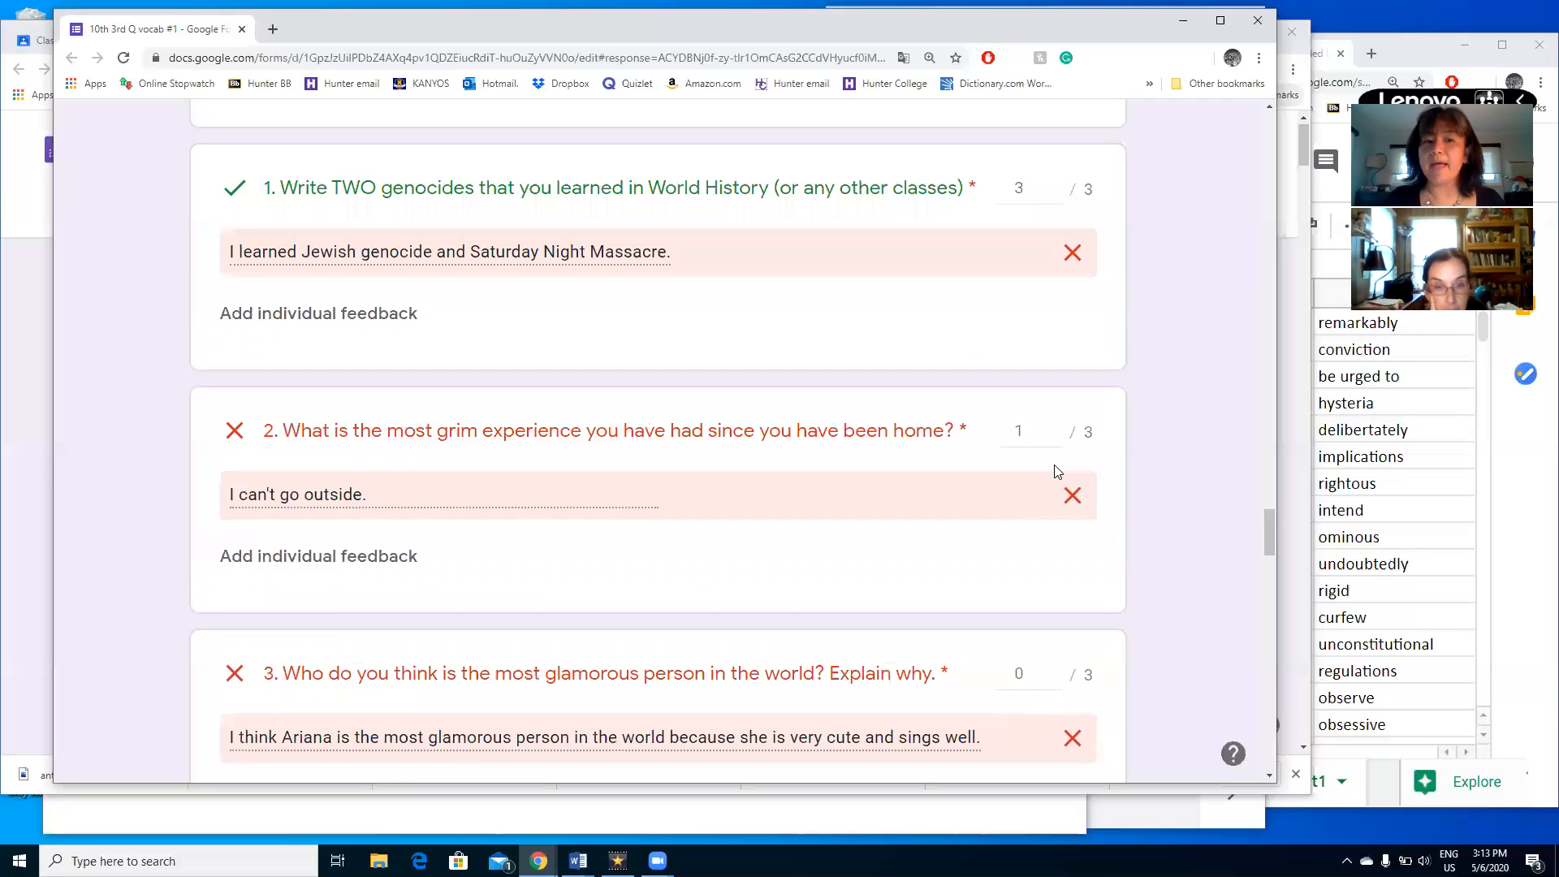
{"action": "scroll", "coordinate": [1054, 471], "scroll_direction": "down", "scroll_amount": 1}
{"action": "scroll", "coordinate": [1053, 473], "scroll_direction": "up", "scroll_amount": 5}
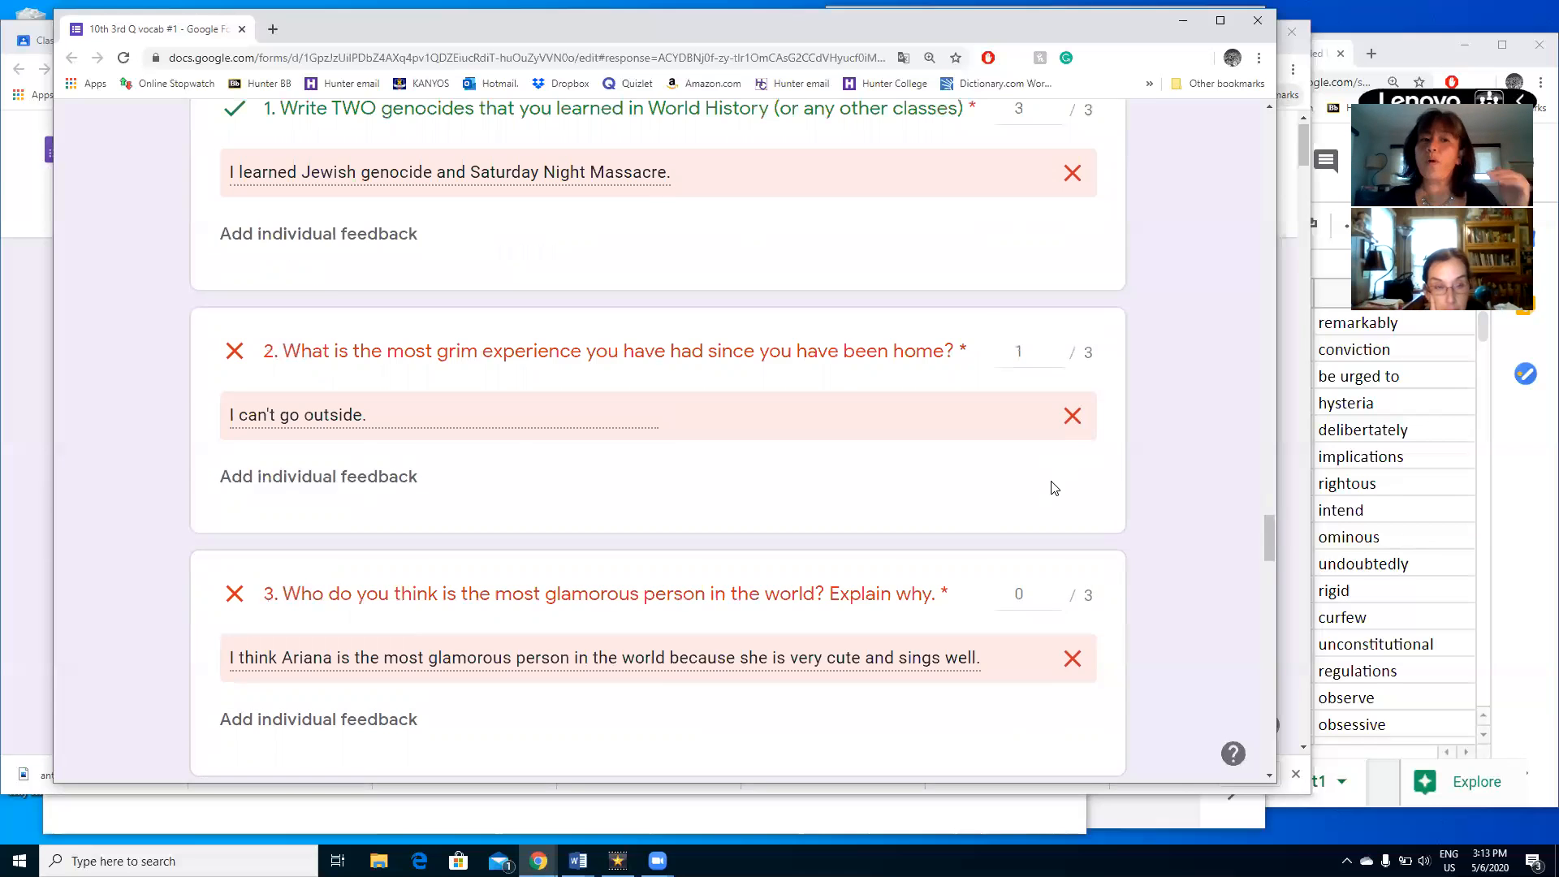
{"action": "scroll", "coordinate": [1053, 489], "scroll_direction": "up", "scroll_amount": 1}
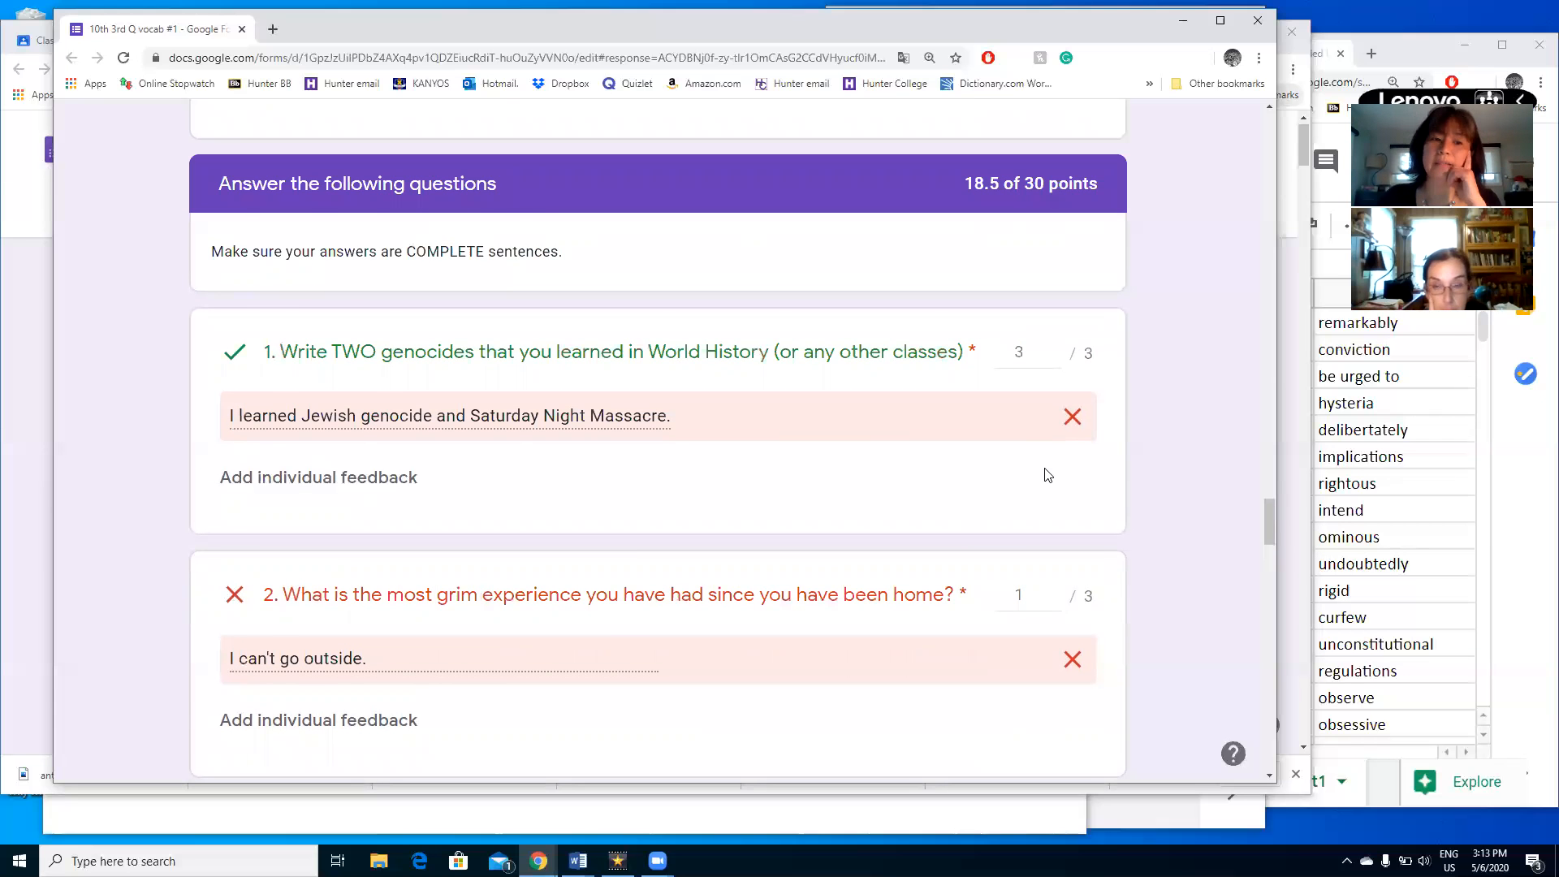
{"action": "scroll", "coordinate": [1052, 487], "scroll_direction": "down", "scroll_amount": 1}
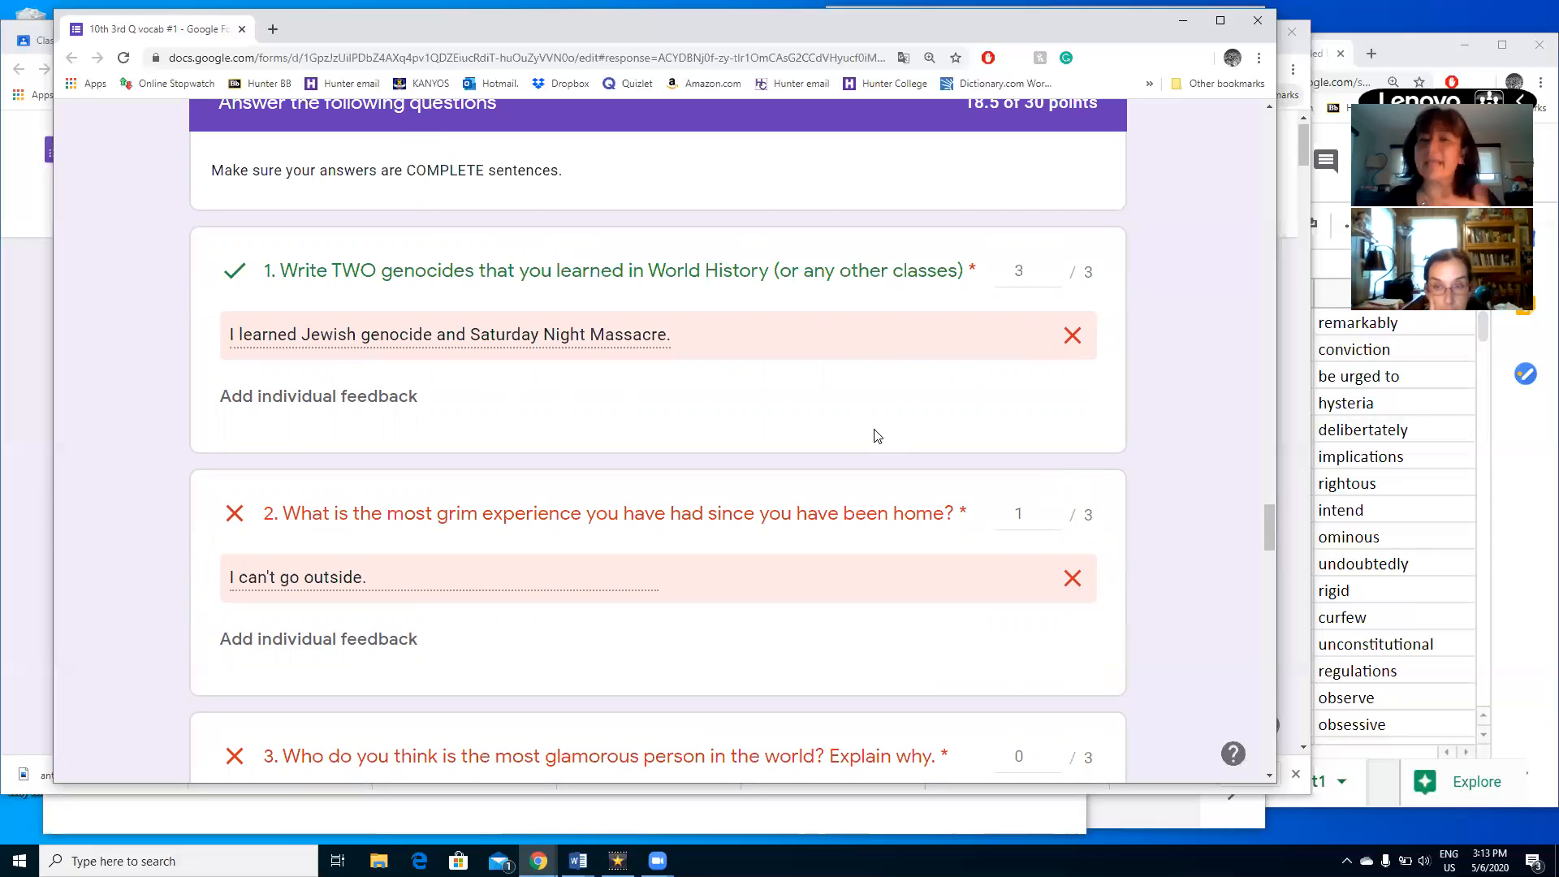
{"action": "scroll", "coordinate": [877, 436], "scroll_direction": "down", "scroll_amount": 1}
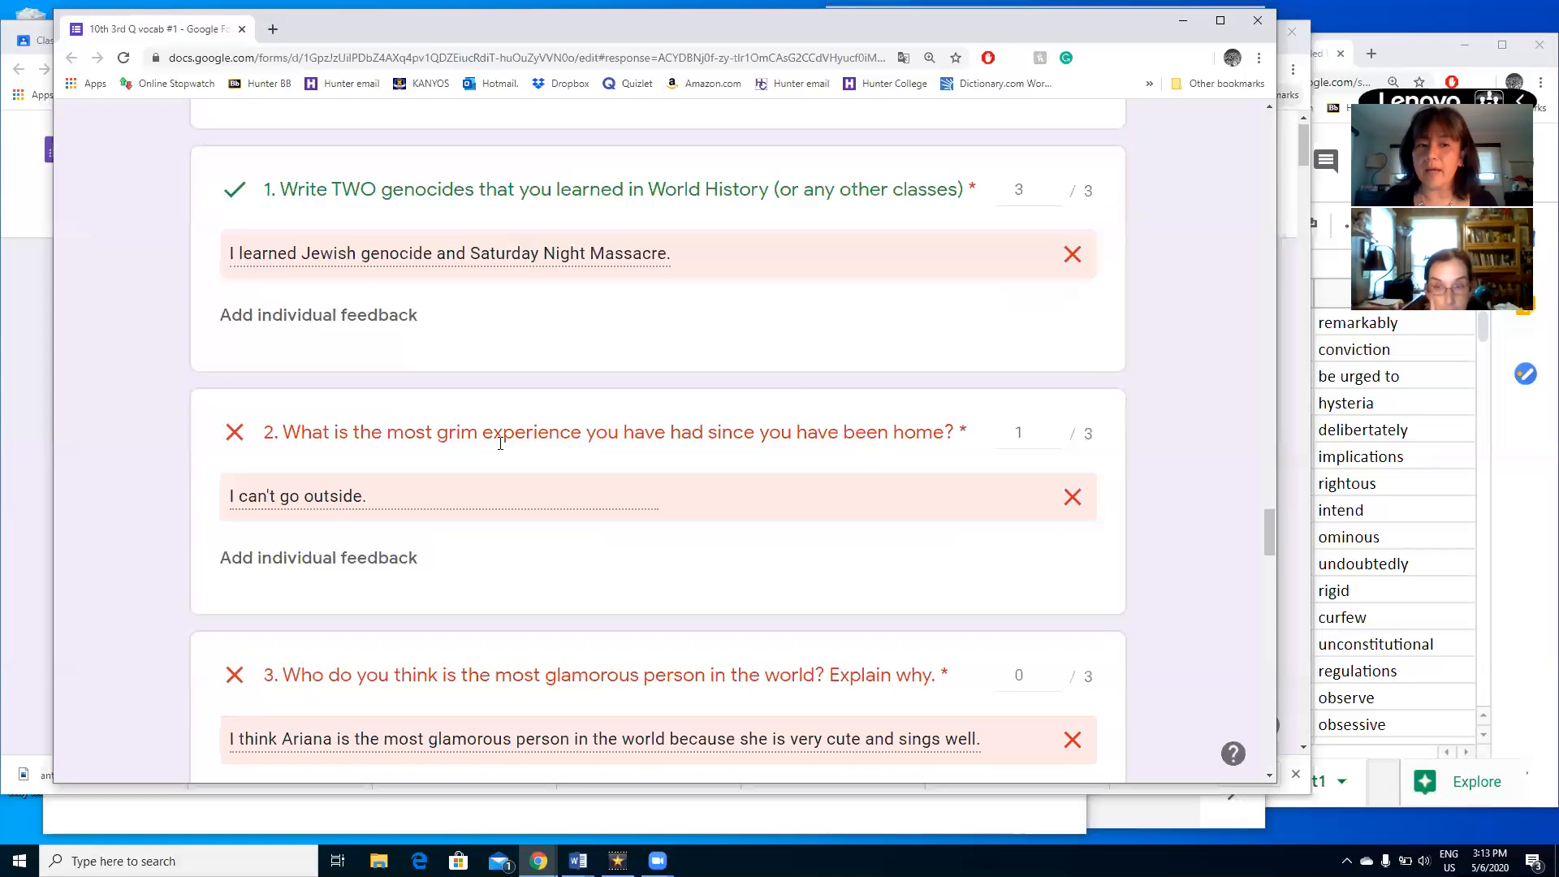
{"action": "scroll", "coordinate": [500, 442], "scroll_direction": "down", "scroll_amount": 1}
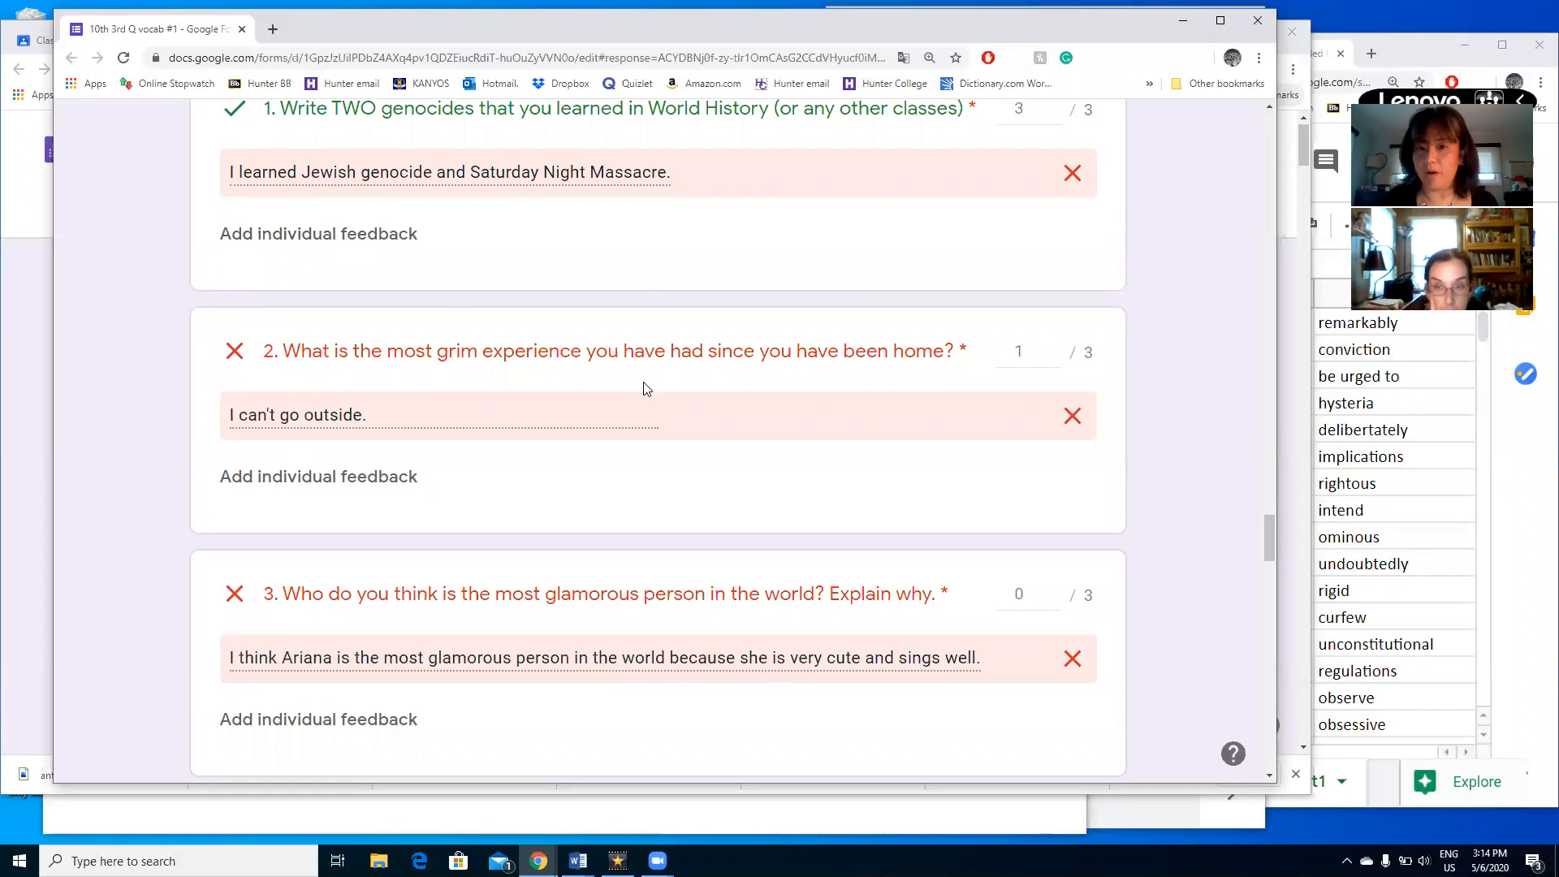
{"action": "scroll", "coordinate": [1051, 431], "scroll_direction": "down", "scroll_amount": 1}
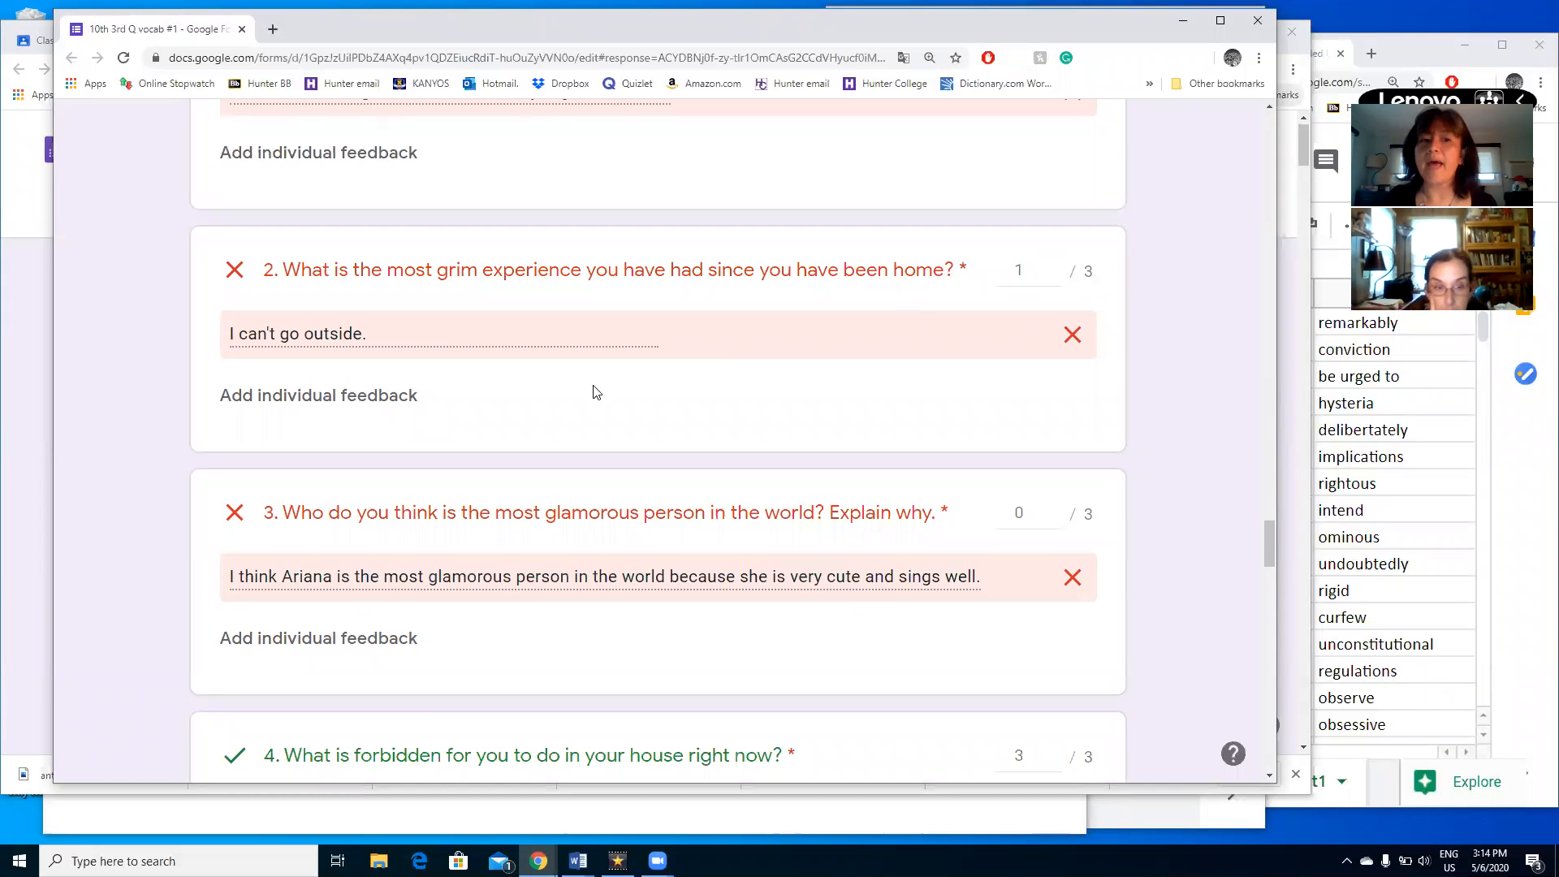
{"action": "scroll", "coordinate": [490, 420], "scroll_direction": "down", "scroll_amount": 1}
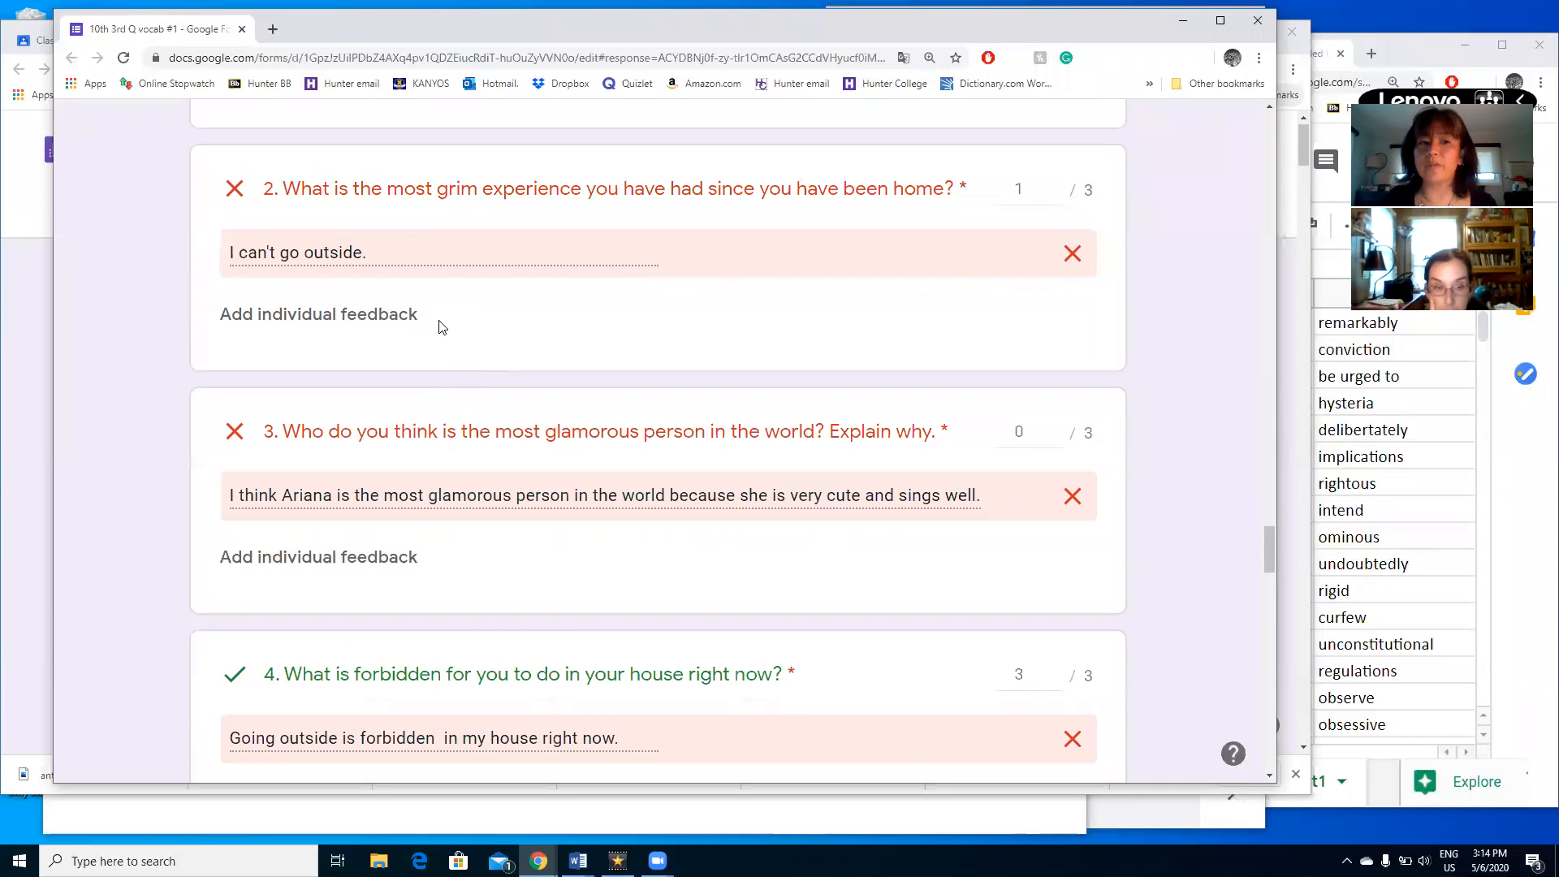
- Examine the individual feedback written on short-answer questions 5, 6 and 7
{"action": "scroll", "coordinate": [441, 326], "scroll_direction": "down", "scroll_amount": 4}
{"action": "scroll", "coordinate": [497, 514], "scroll_direction": "down", "scroll_amount": 3}
{"action": "scroll", "coordinate": [411, 481], "scroll_direction": "down", "scroll_amount": 2}
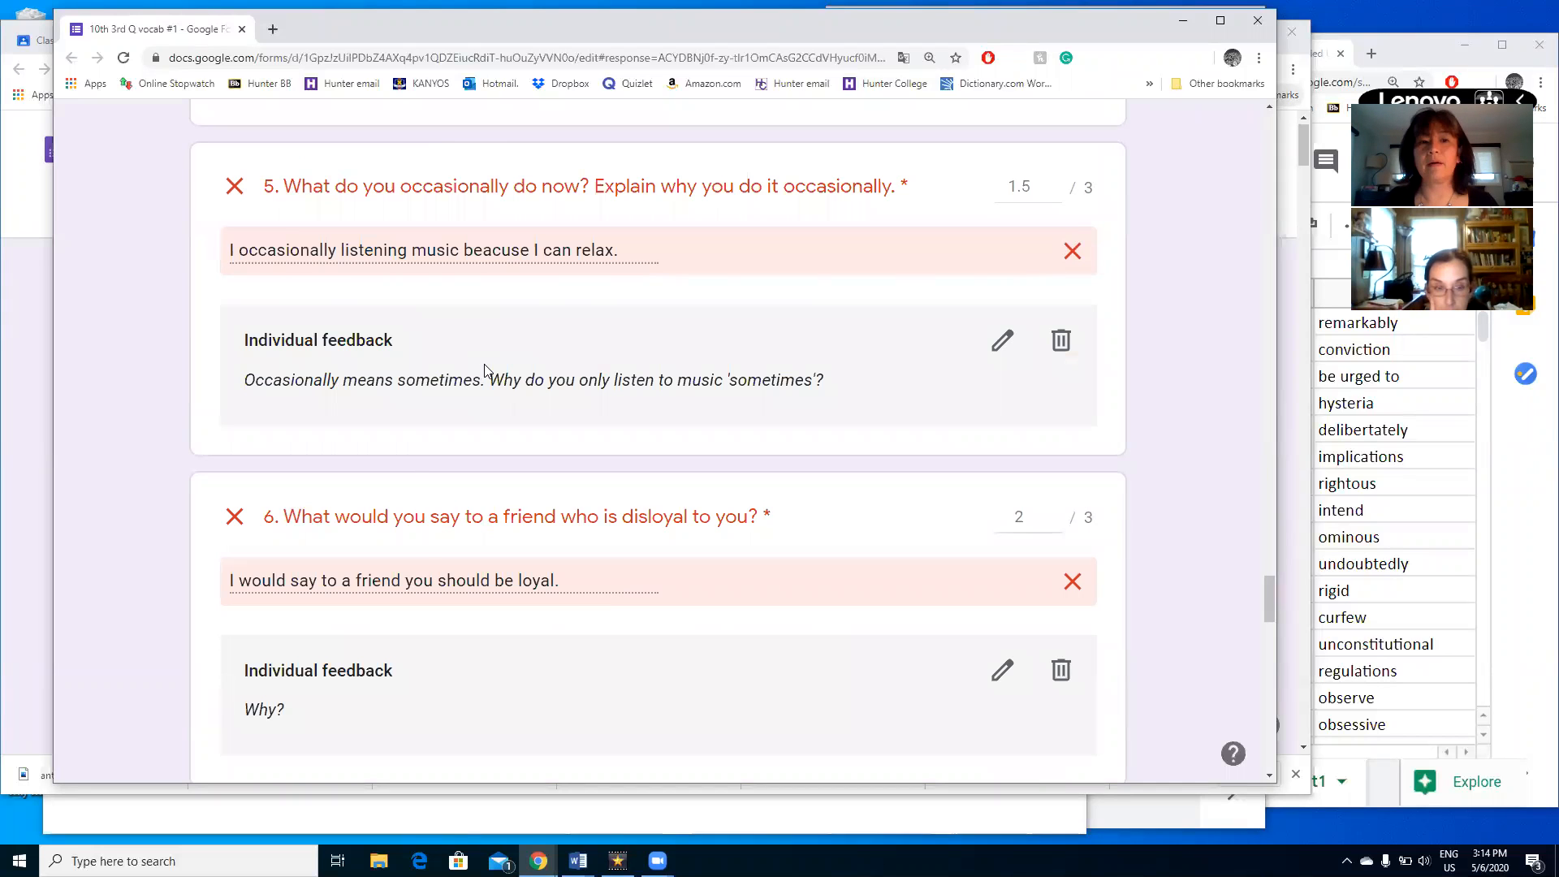
{"action": "scroll", "coordinate": [498, 406], "scroll_direction": "down", "scroll_amount": 3}
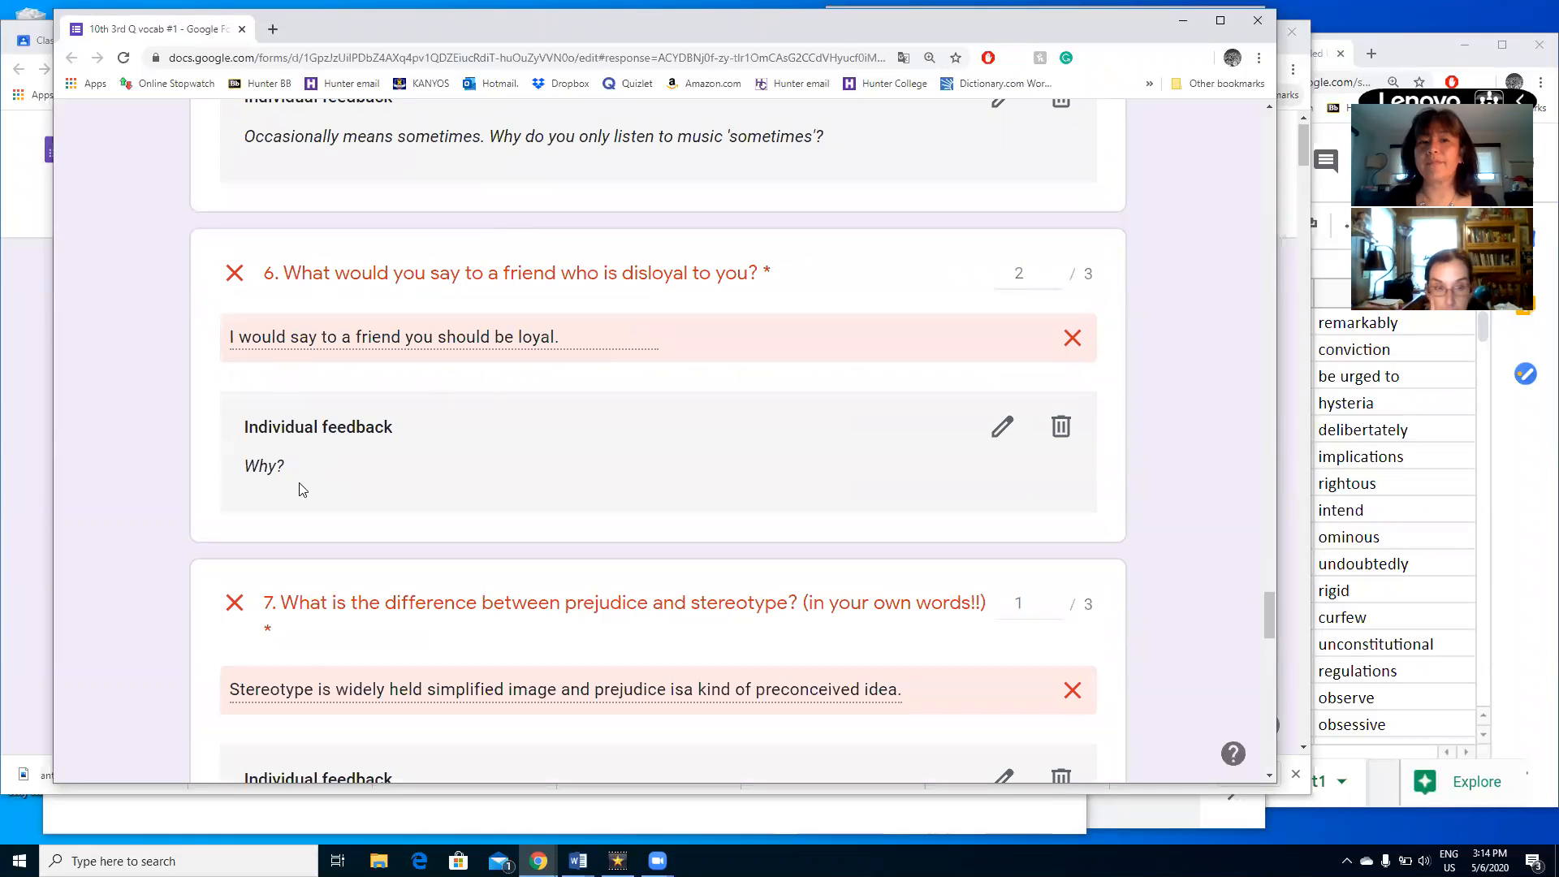
{"action": "scroll", "coordinate": [276, 482], "scroll_direction": "down", "scroll_amount": 6}
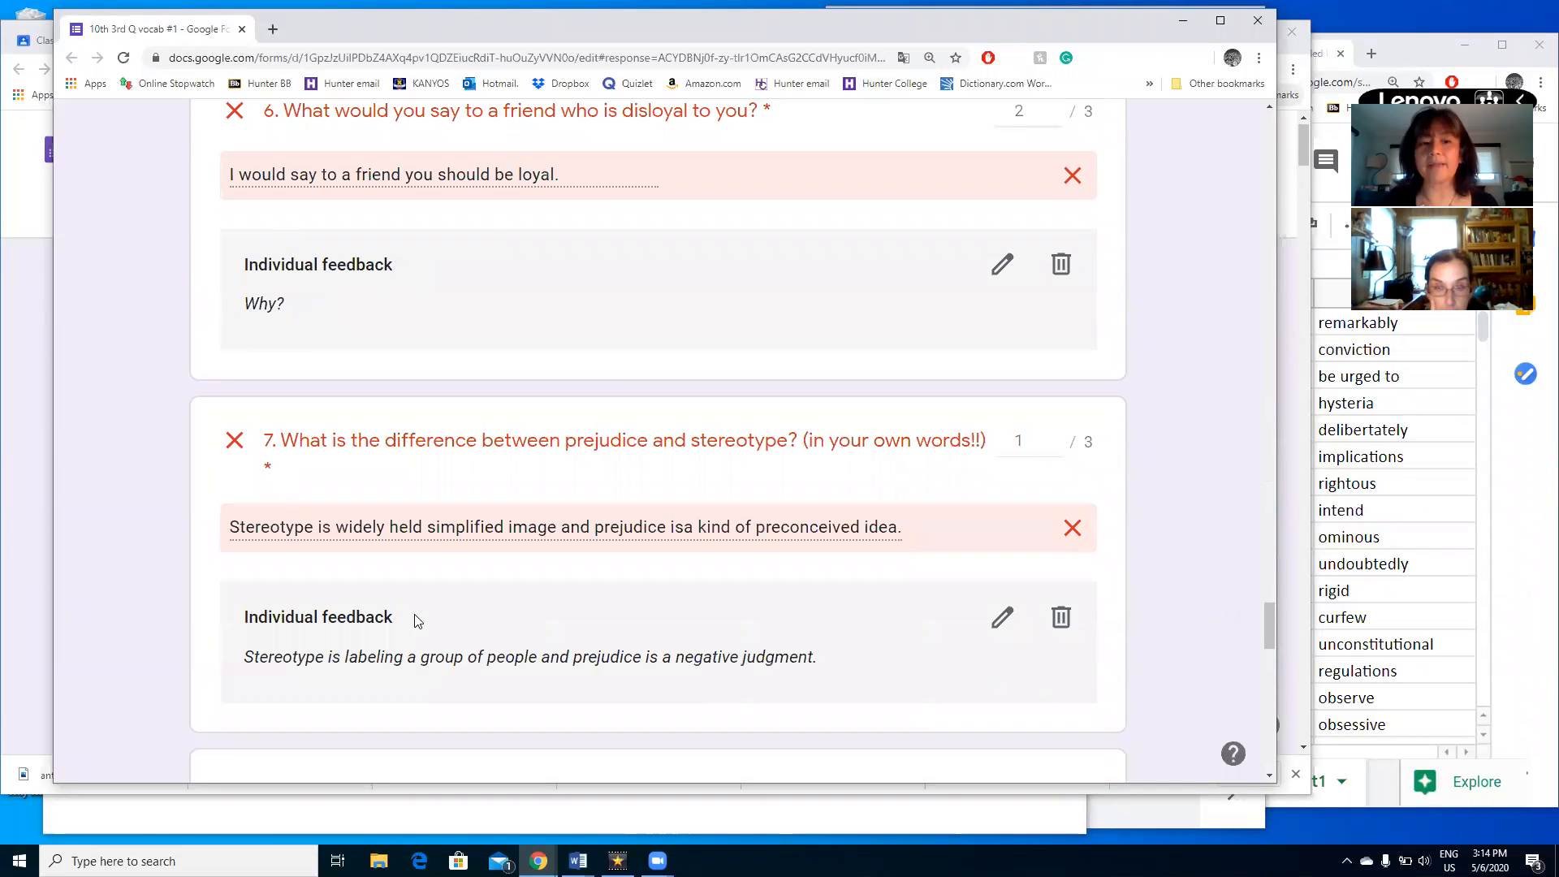
- Examine the respondent's Paragraph writing answer with its points and individual feedback
{"action": "scroll", "coordinate": [417, 614], "scroll_direction": "down", "scroll_amount": 11}
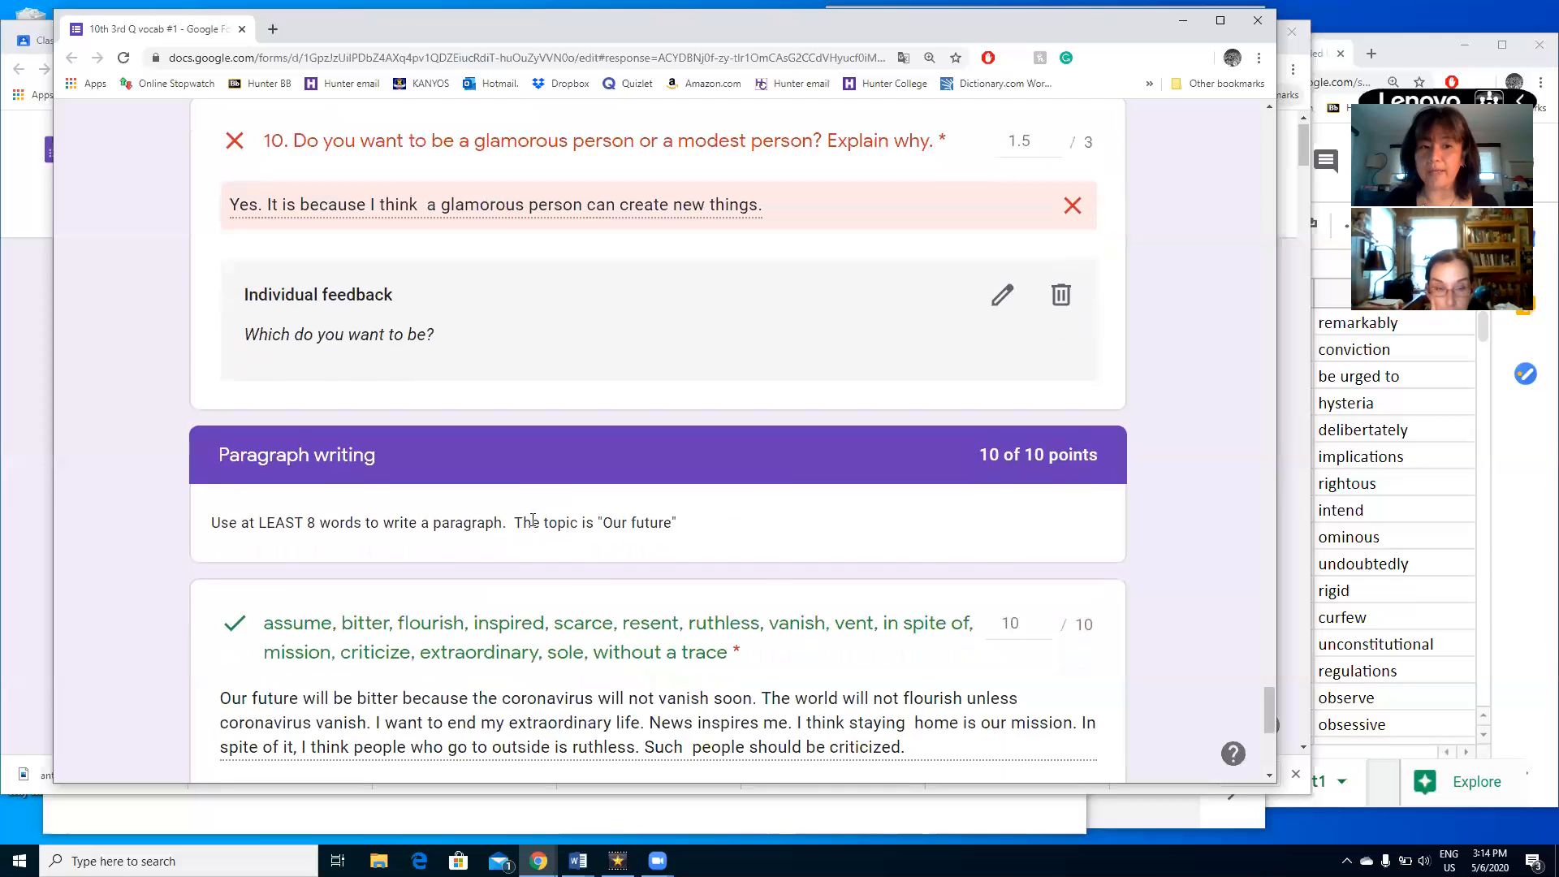
{"action": "scroll", "coordinate": [528, 528], "scroll_direction": "down", "scroll_amount": 4}
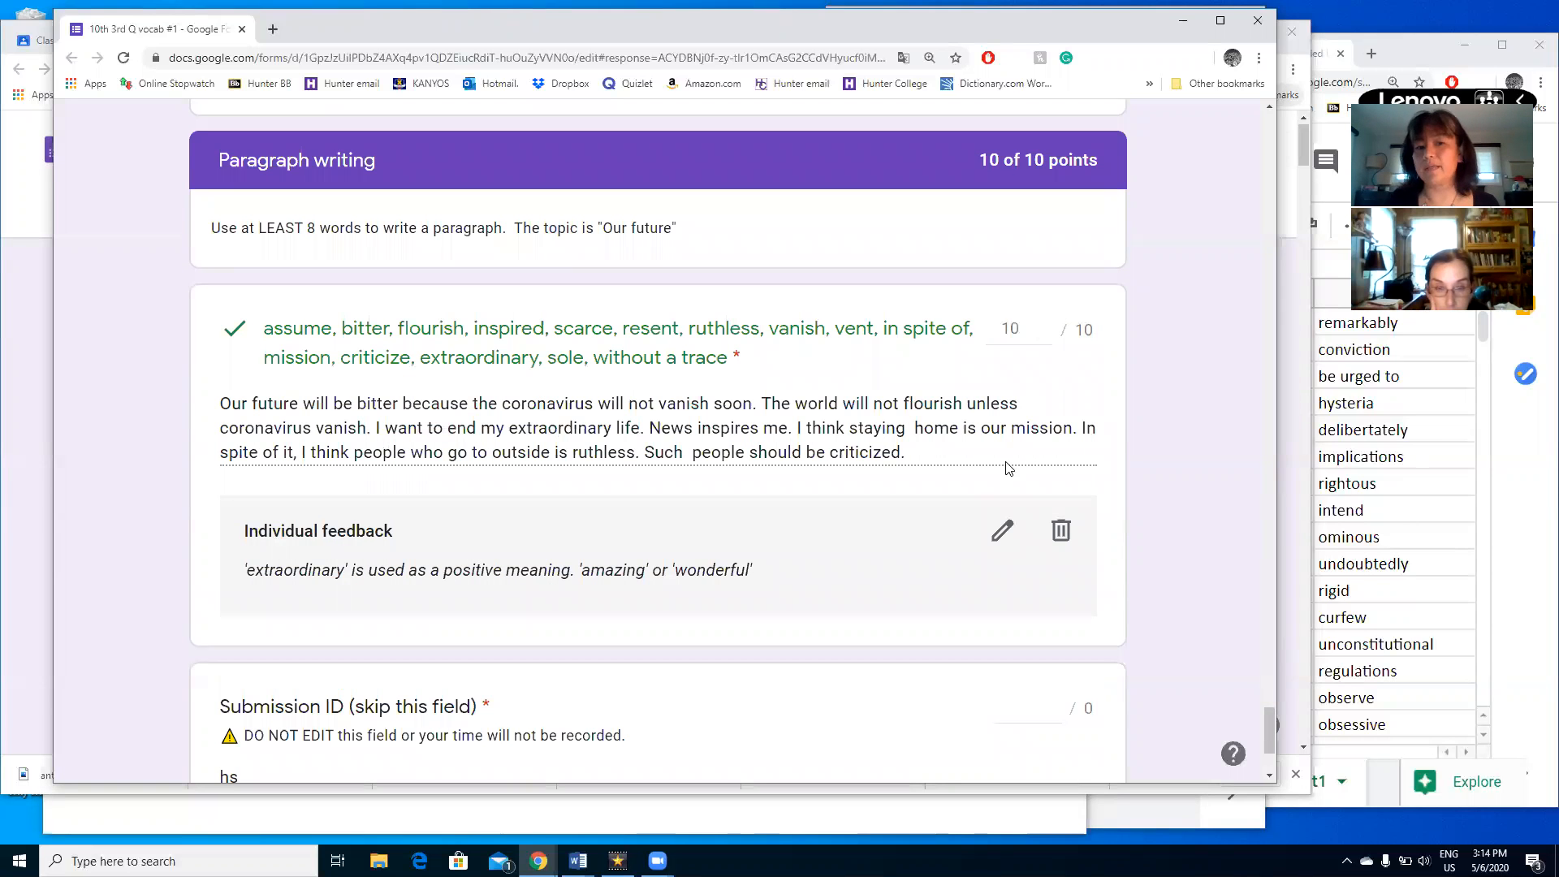
{"action": "scroll", "coordinate": [986, 529], "scroll_direction": "down", "scroll_amount": 1}
- Return to the start of the first individual response, highlight its total points and score release date, and clear the highlight
{"action": "scroll", "coordinate": [986, 534], "scroll_direction": "up", "scroll_amount": 3}
{"action": "scroll", "coordinate": [985, 532], "scroll_direction": "up", "scroll_amount": 10}
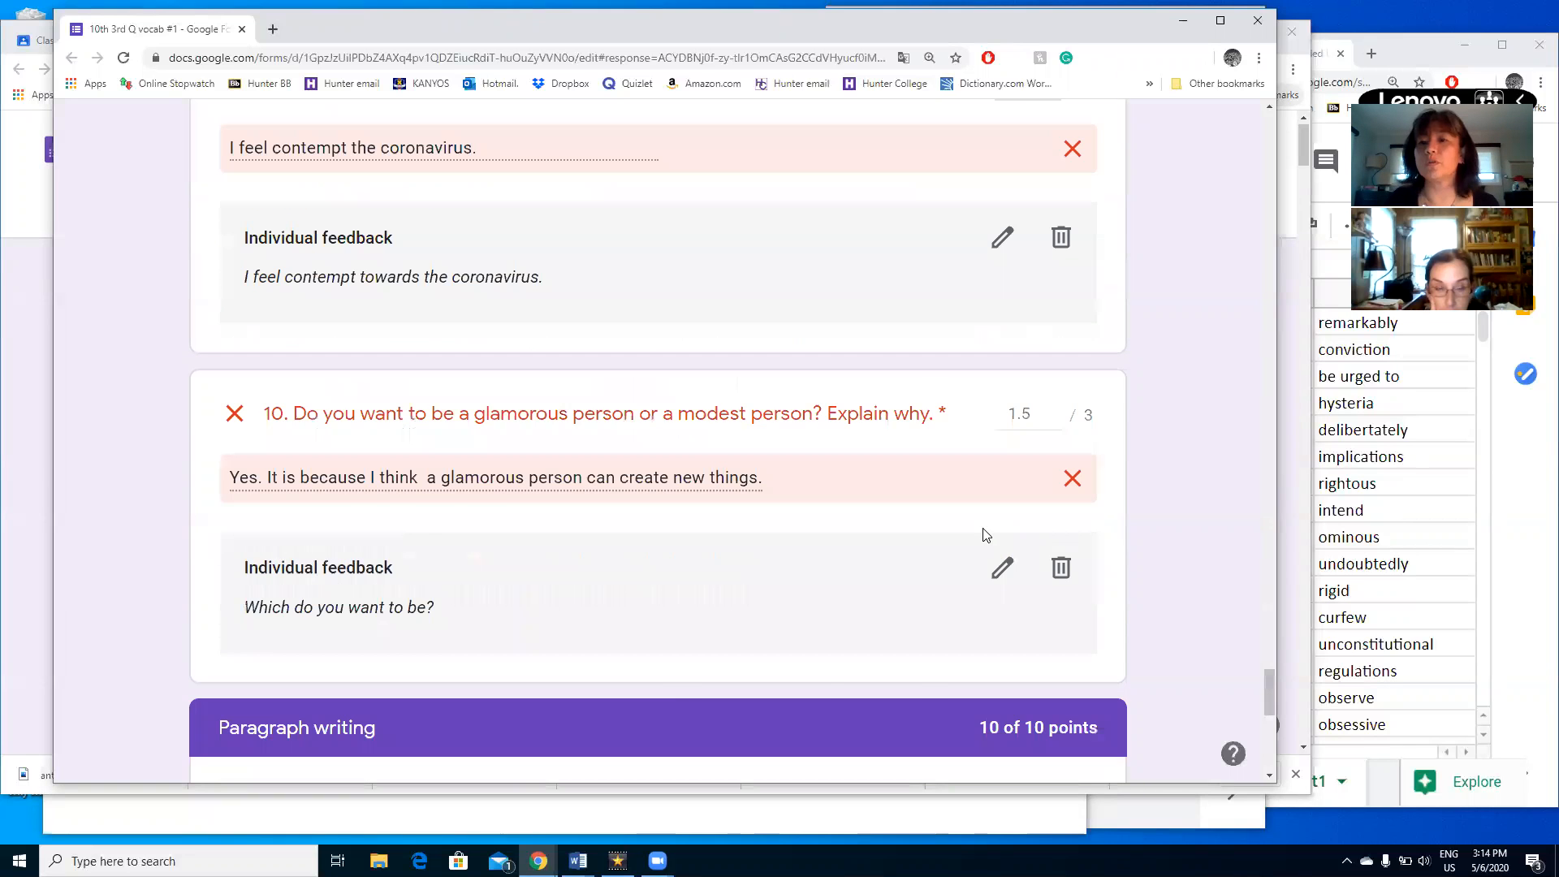
{"action": "scroll", "coordinate": [1047, 513], "scroll_direction": "up", "scroll_amount": 2}
{"action": "scroll", "coordinate": [1048, 510], "scroll_direction": "up", "scroll_amount": 4}
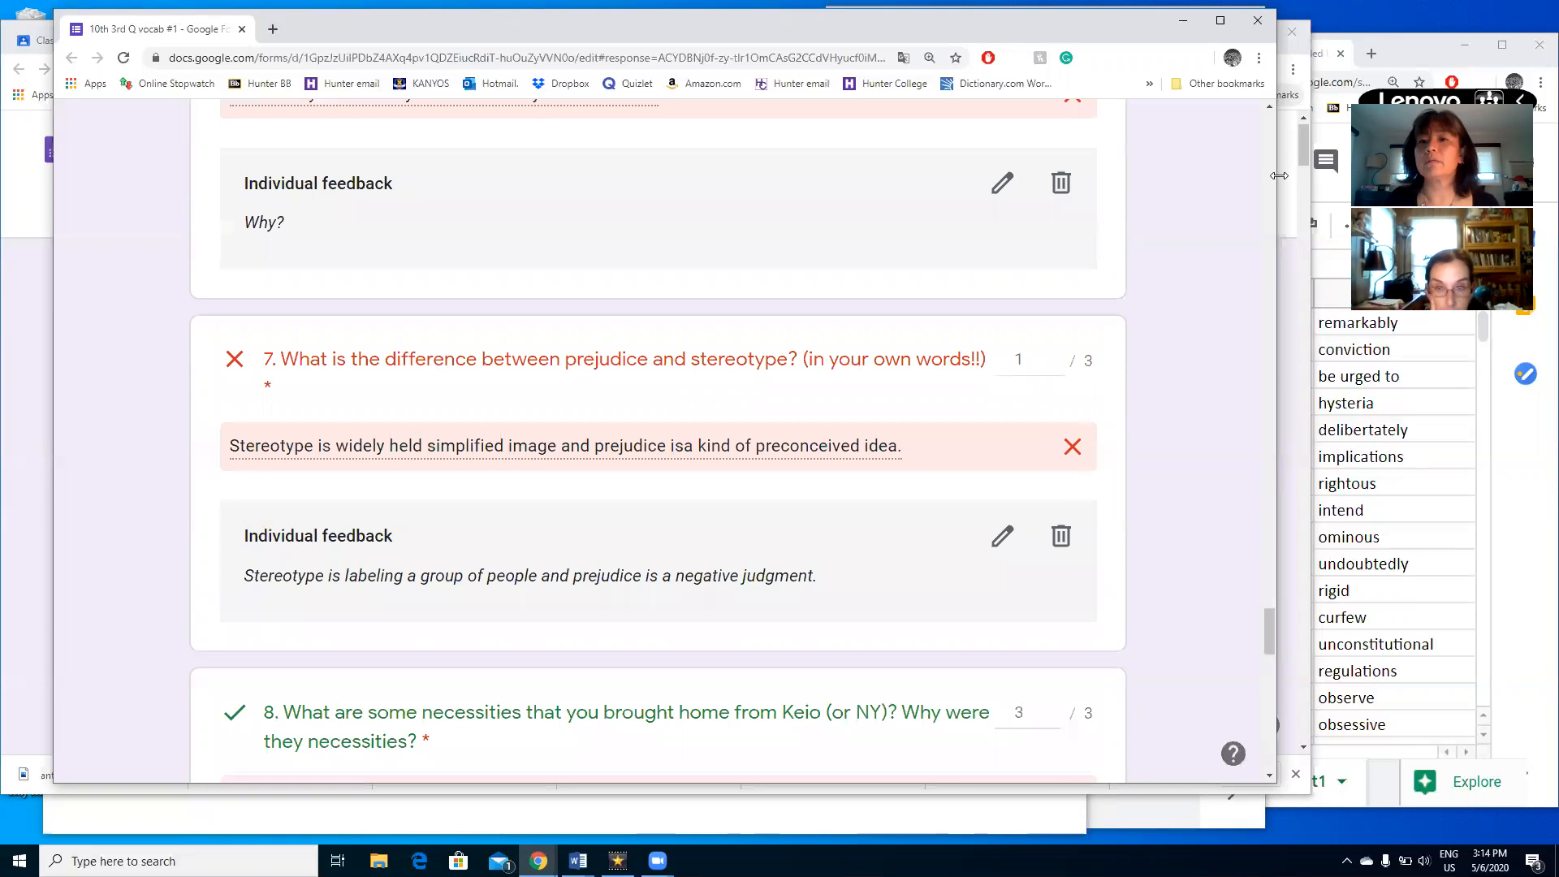
{"action": "left_click", "coordinate": [1271, 147]}
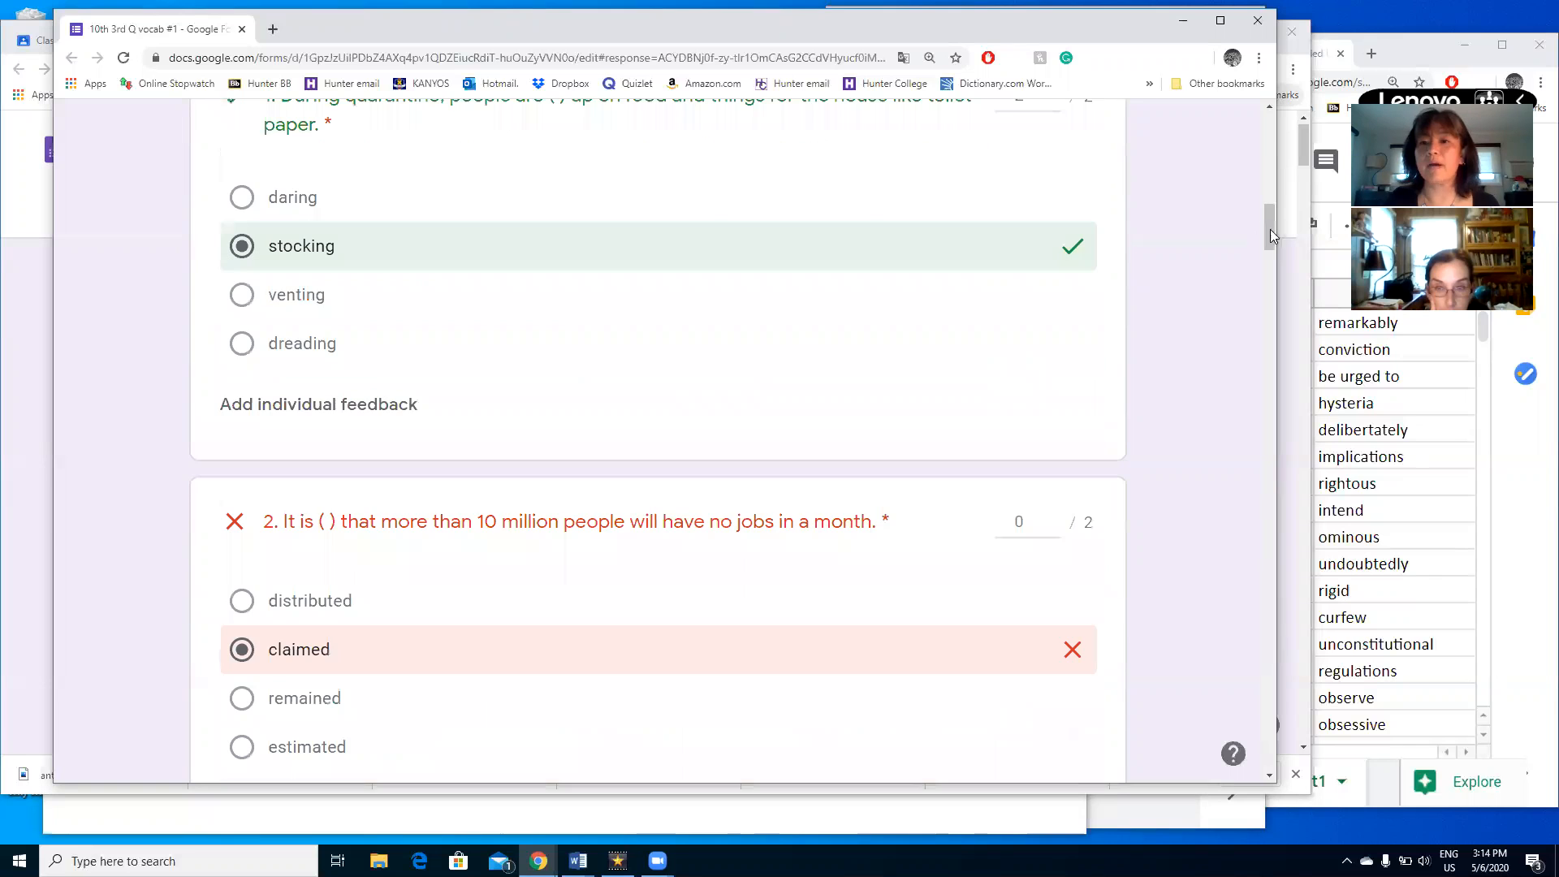
{"action": "left_click_drag", "start_coordinate": [1269, 221], "coordinate": [1271, 130]}
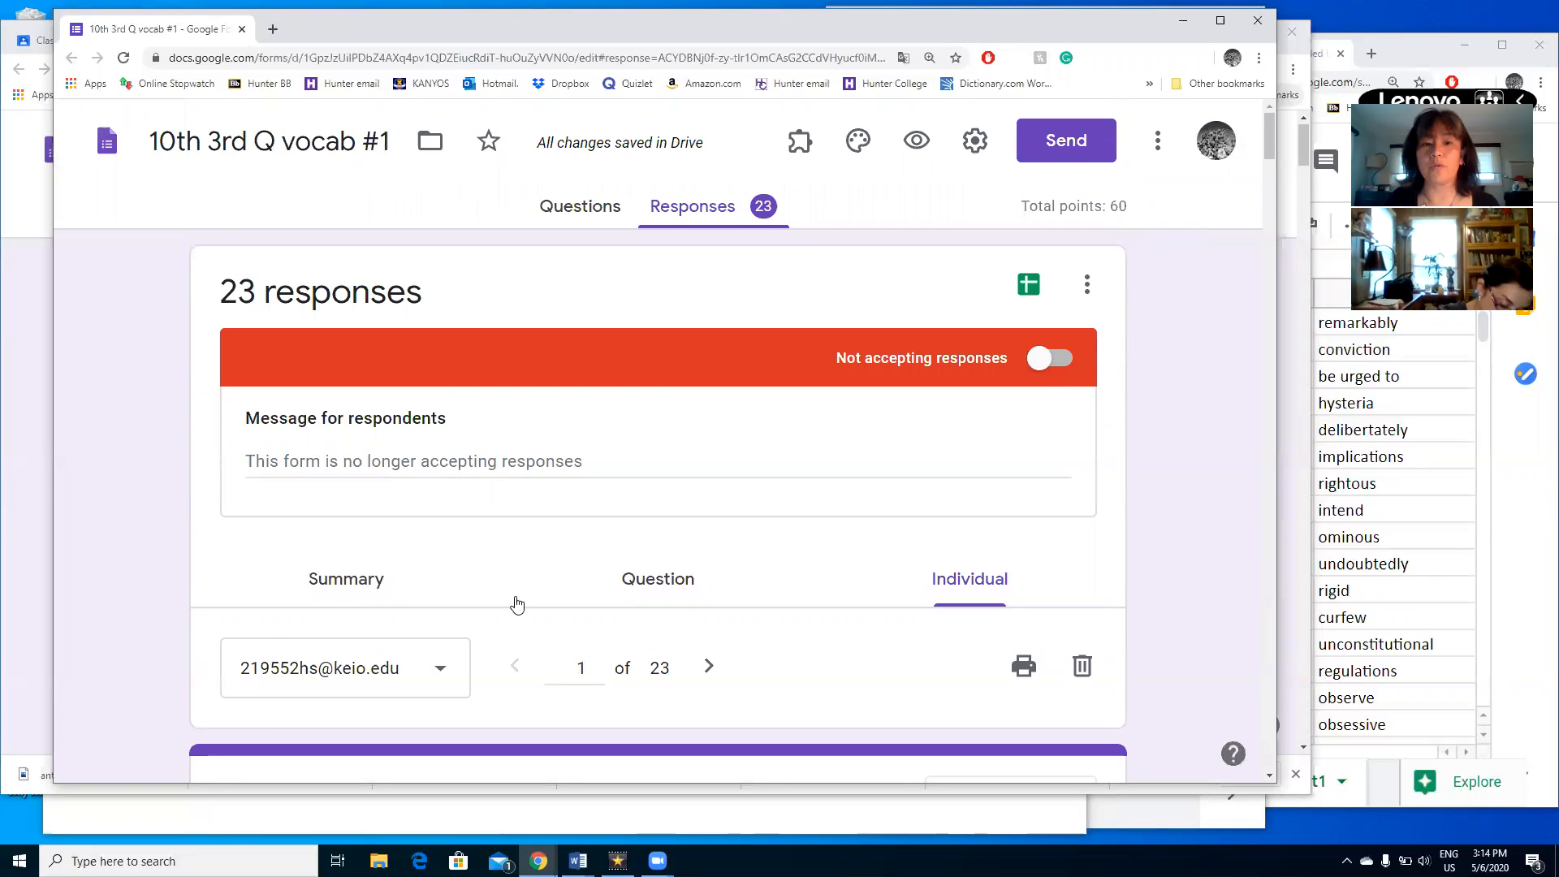
{"action": "scroll", "coordinate": [516, 602], "scroll_direction": "down", "scroll_amount": 2}
{"action": "scroll", "coordinate": [516, 603], "scroll_direction": "down", "scroll_amount": 2}
{"action": "scroll", "coordinate": [421, 526], "scroll_direction": "down", "scroll_amount": 1}
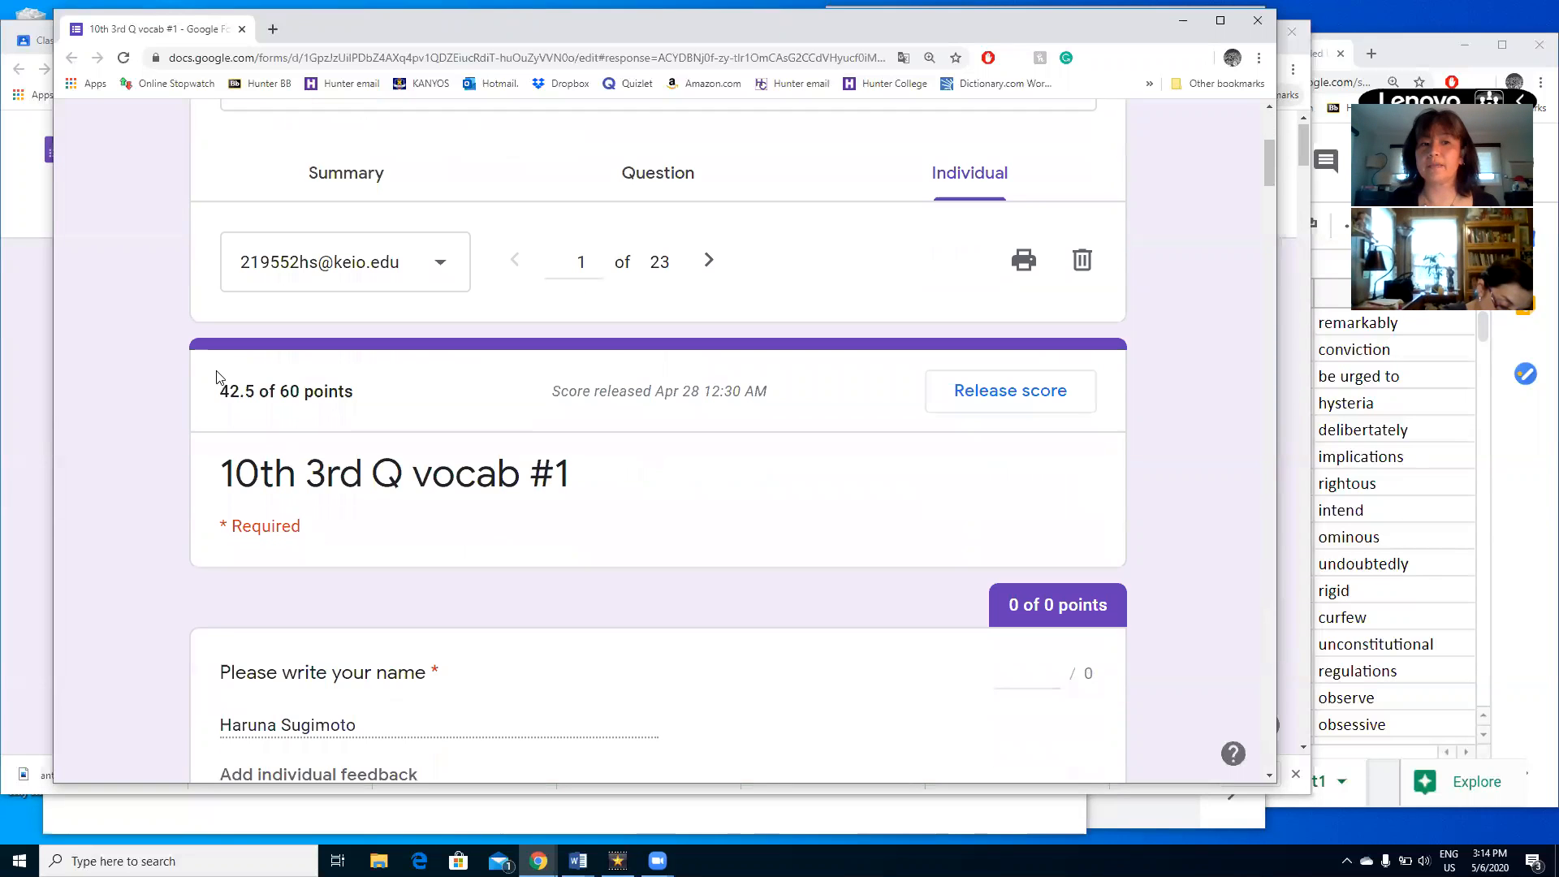
{"action": "left_click_drag", "start_coordinate": [223, 393], "coordinate": [358, 393]}
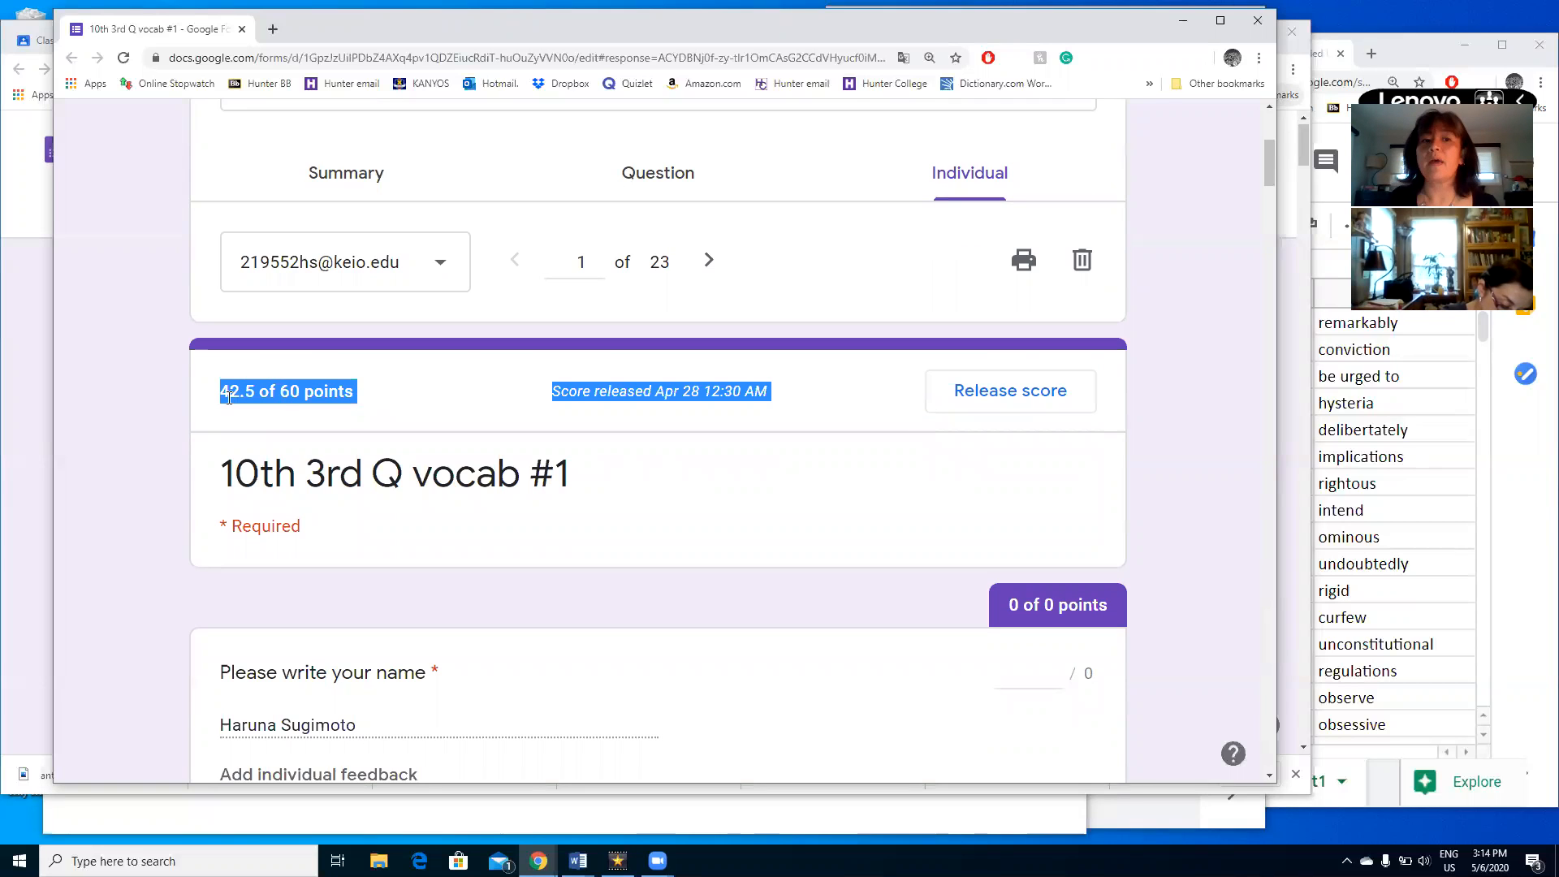
{"action": "left_click", "coordinate": [640, 568]}
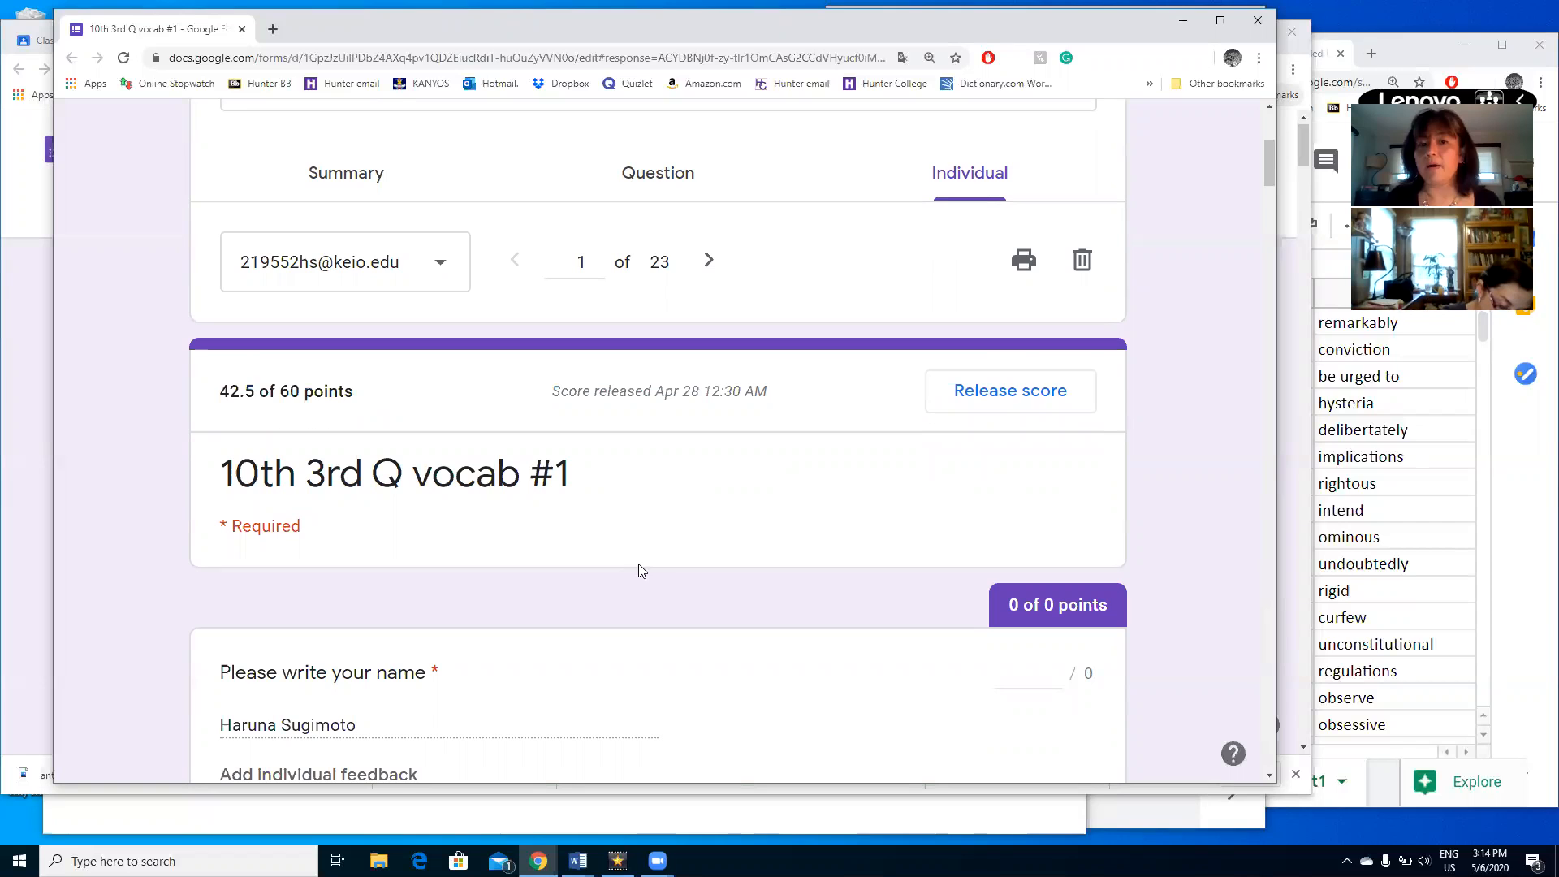
- Return to the reviewed quiz's question editor and minimize its window
{"action": "scroll", "coordinate": [640, 569], "scroll_direction": "up", "scroll_amount": 4}
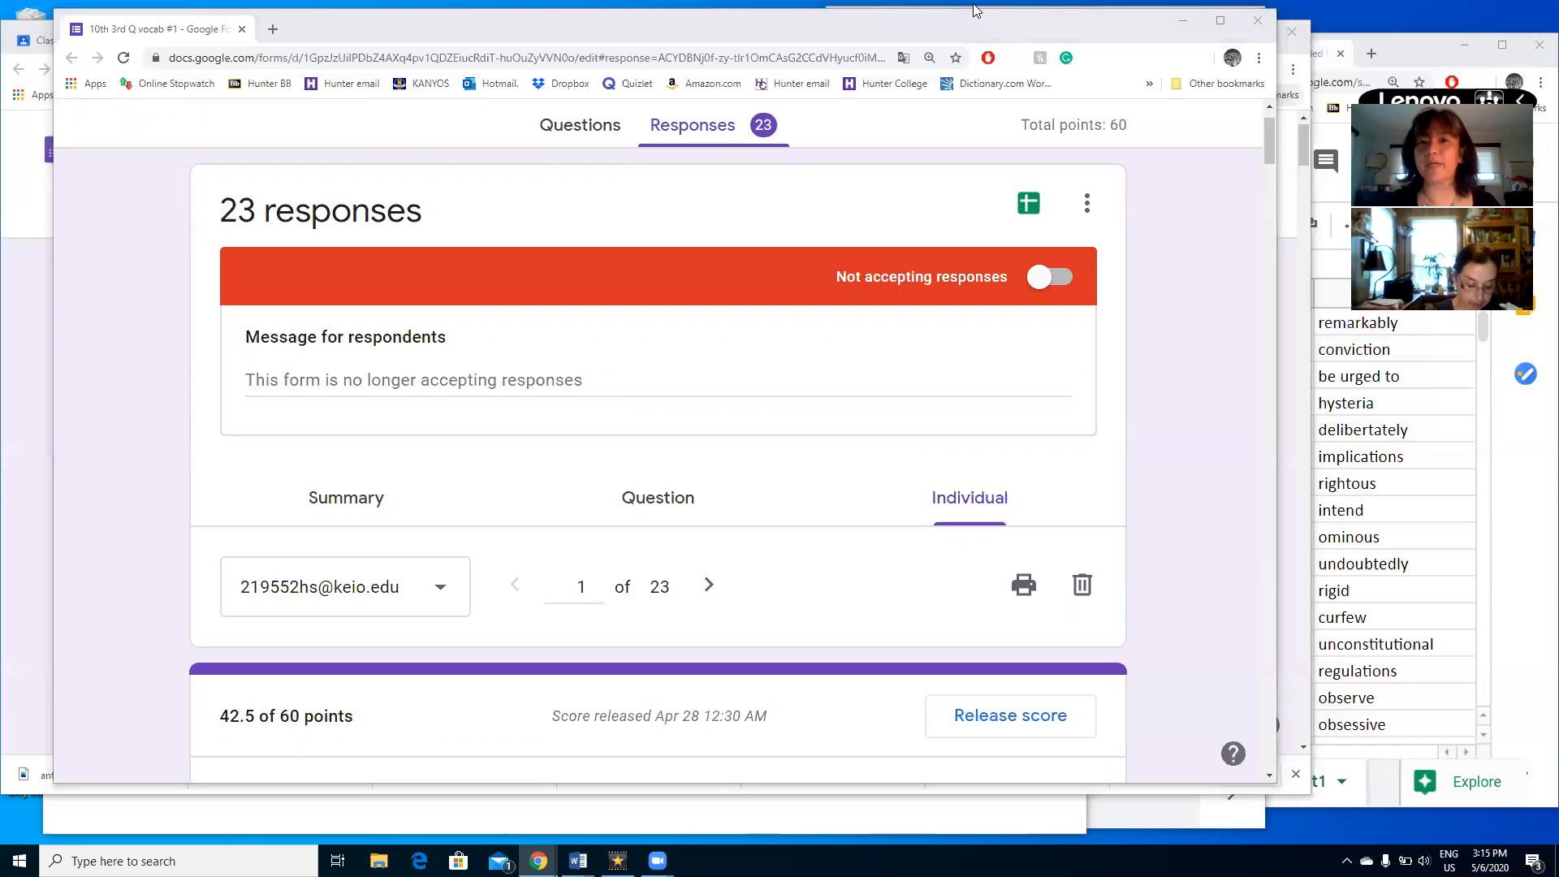
{"action": "left_click_drag", "start_coordinate": [972, 18], "coordinate": [971, 62]}
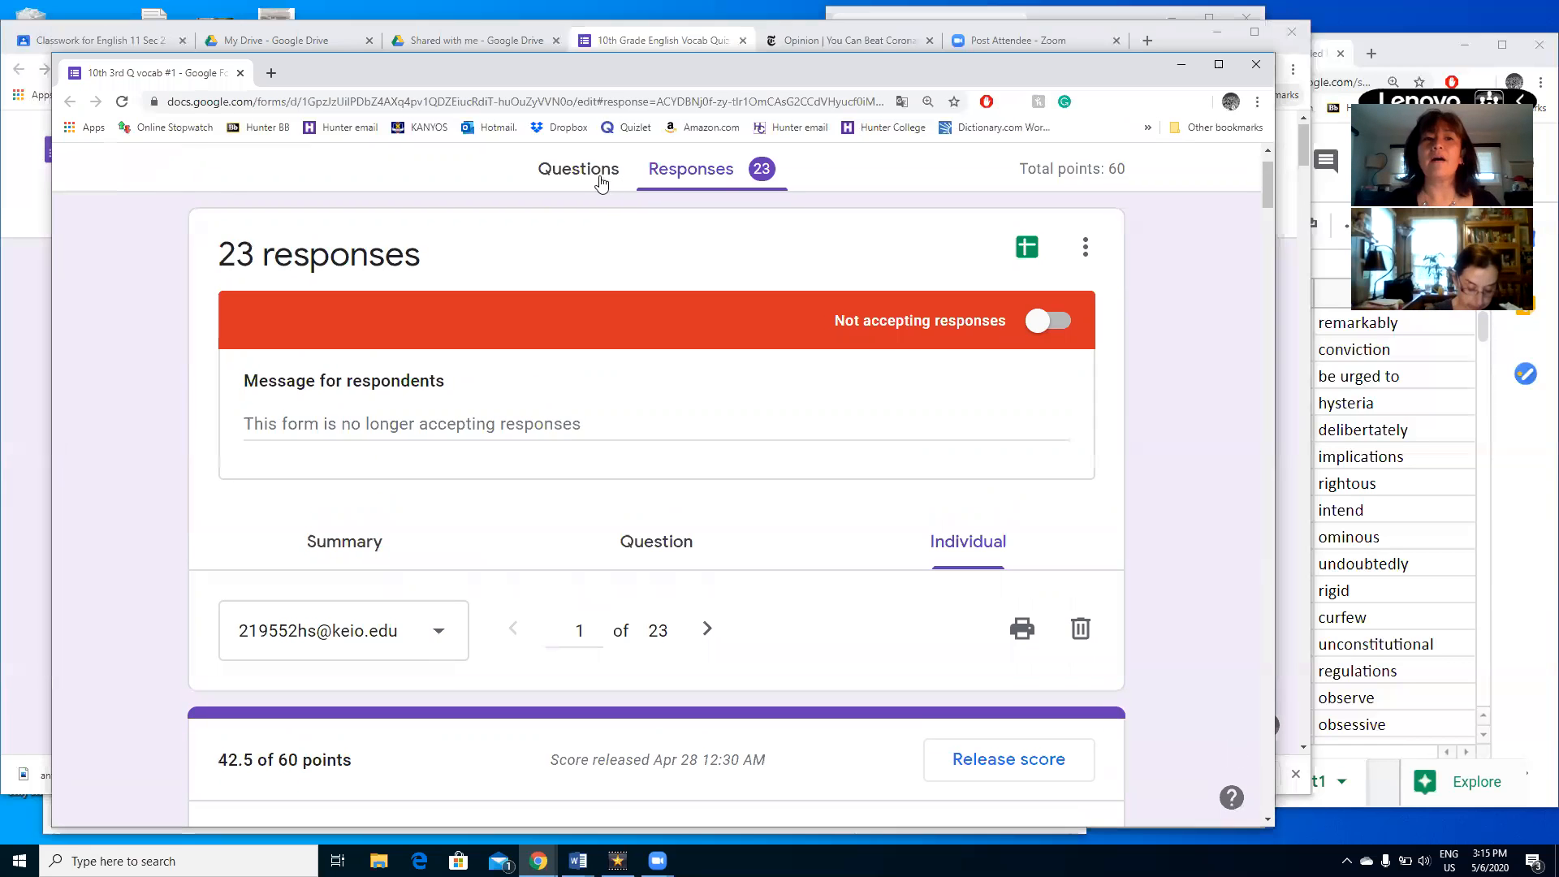
{"action": "left_click", "coordinate": [601, 183]}
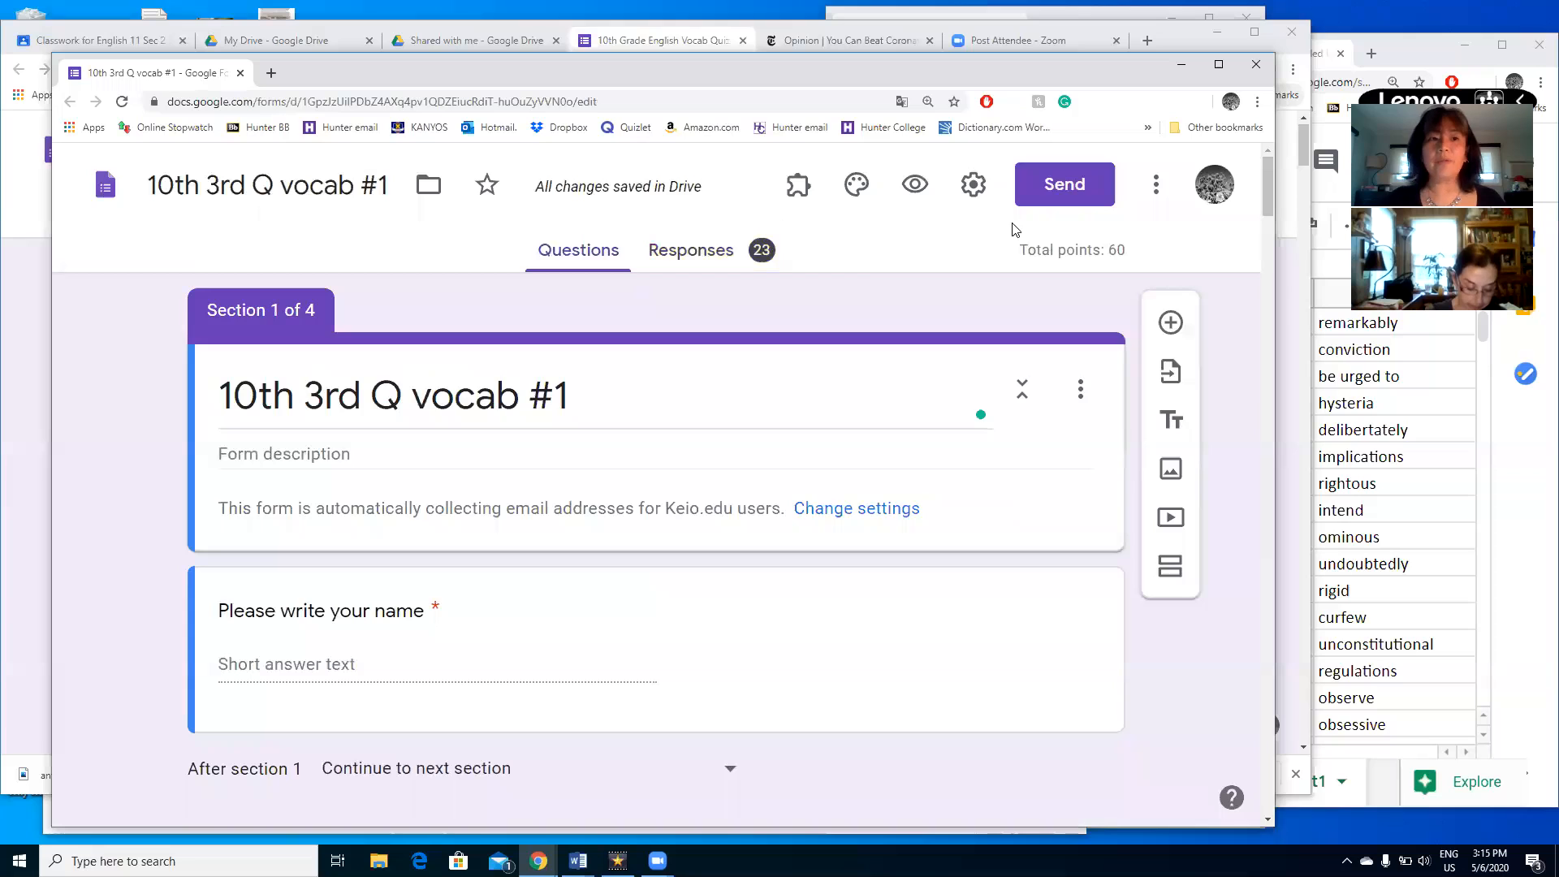
{"action": "left_click", "coordinate": [1182, 69]}
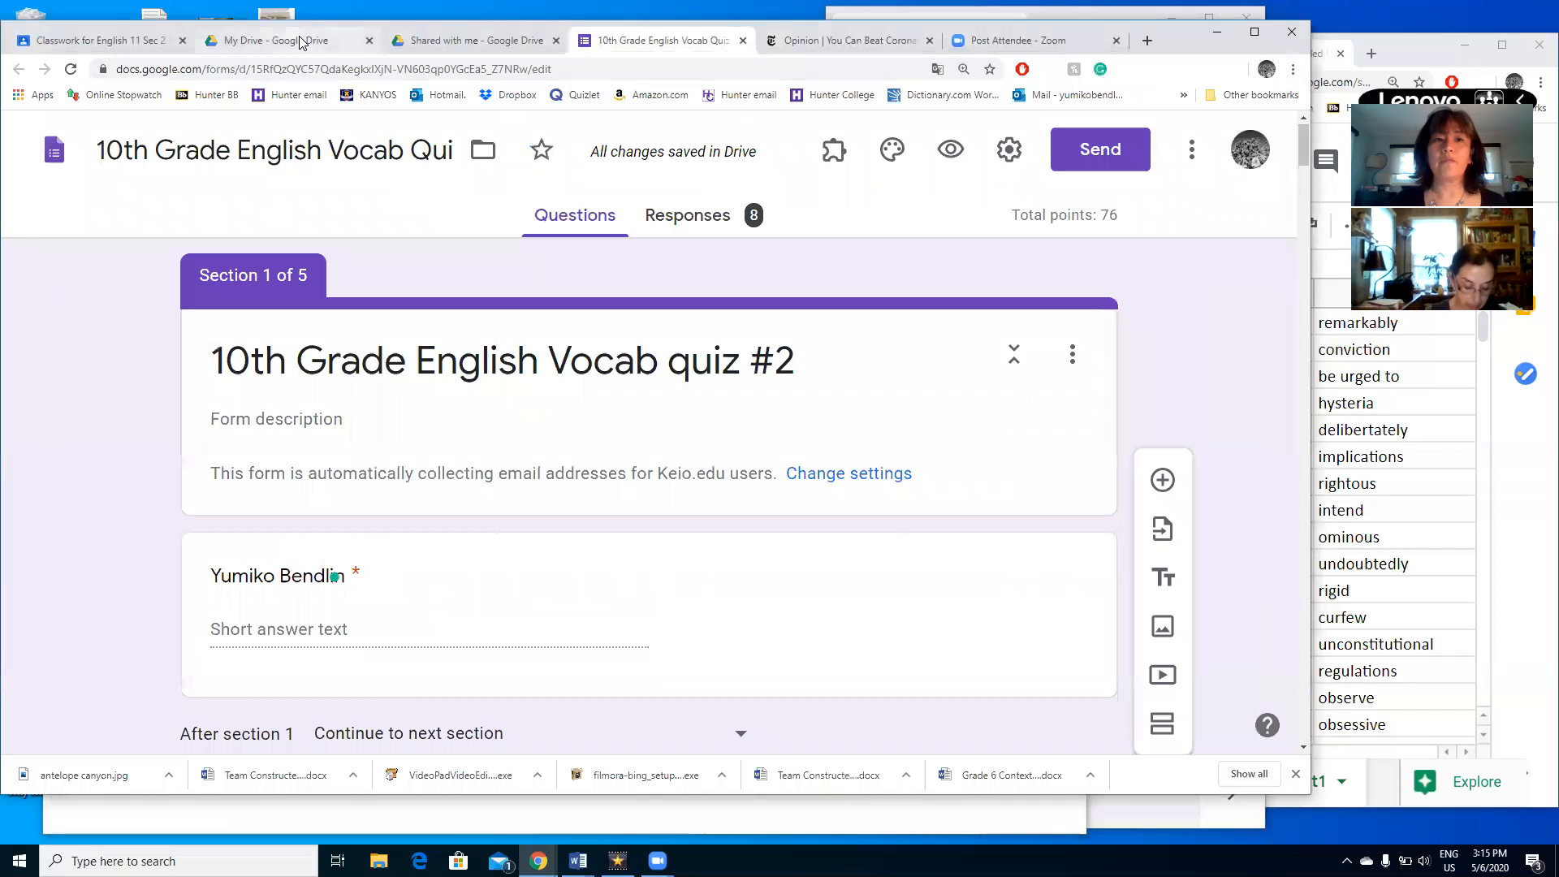
- Switch to My Drive in Google Drive and create a new blank Google Form
{"action": "left_click", "coordinate": [301, 43]}
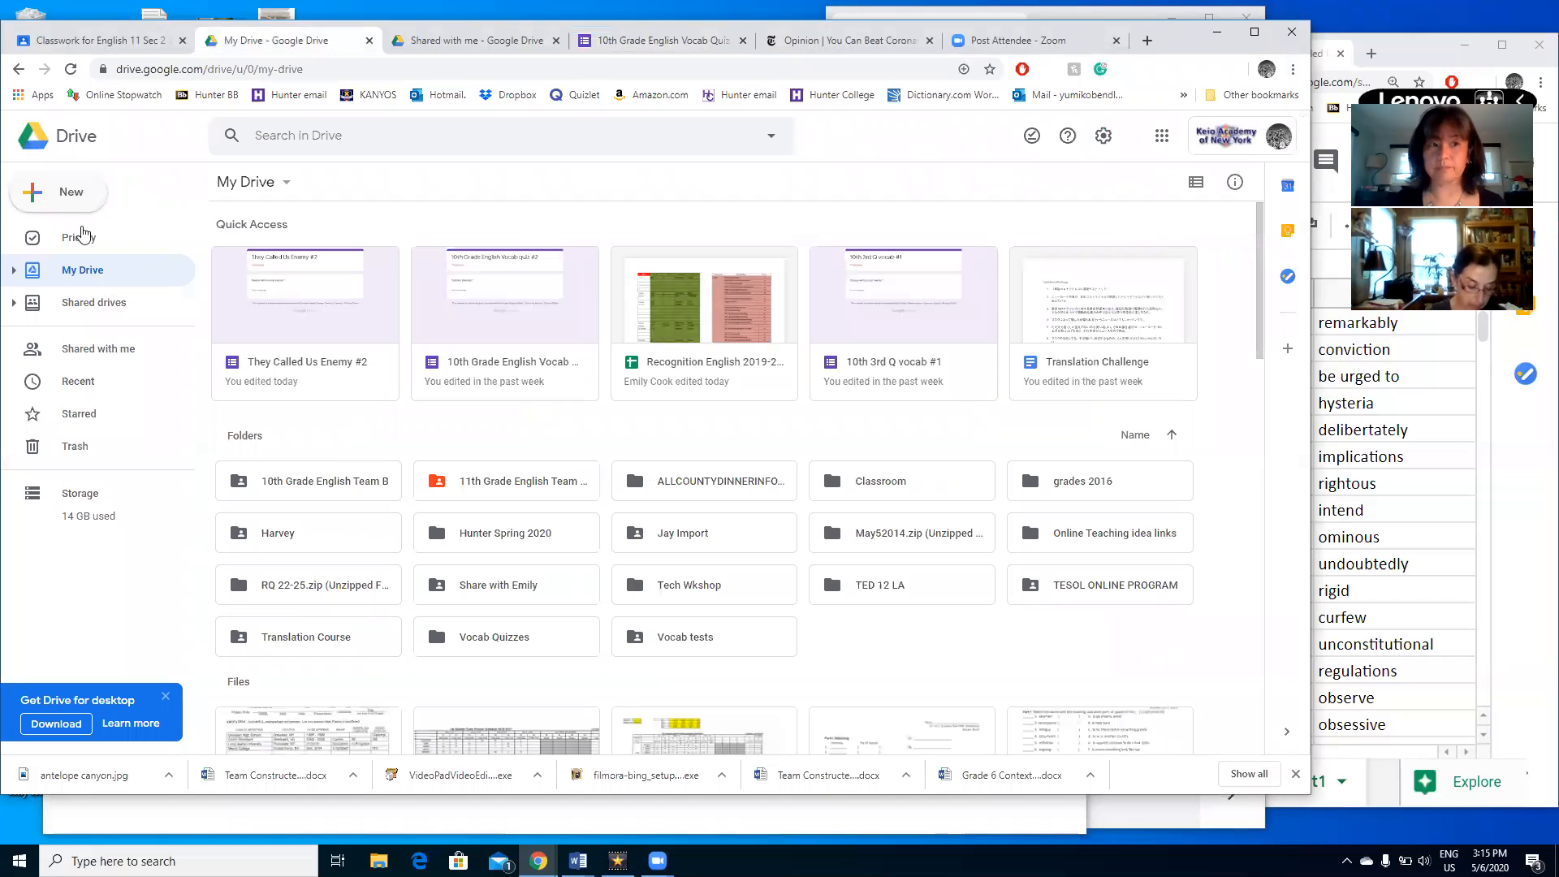
{"action": "left_click", "coordinate": [71, 196]}
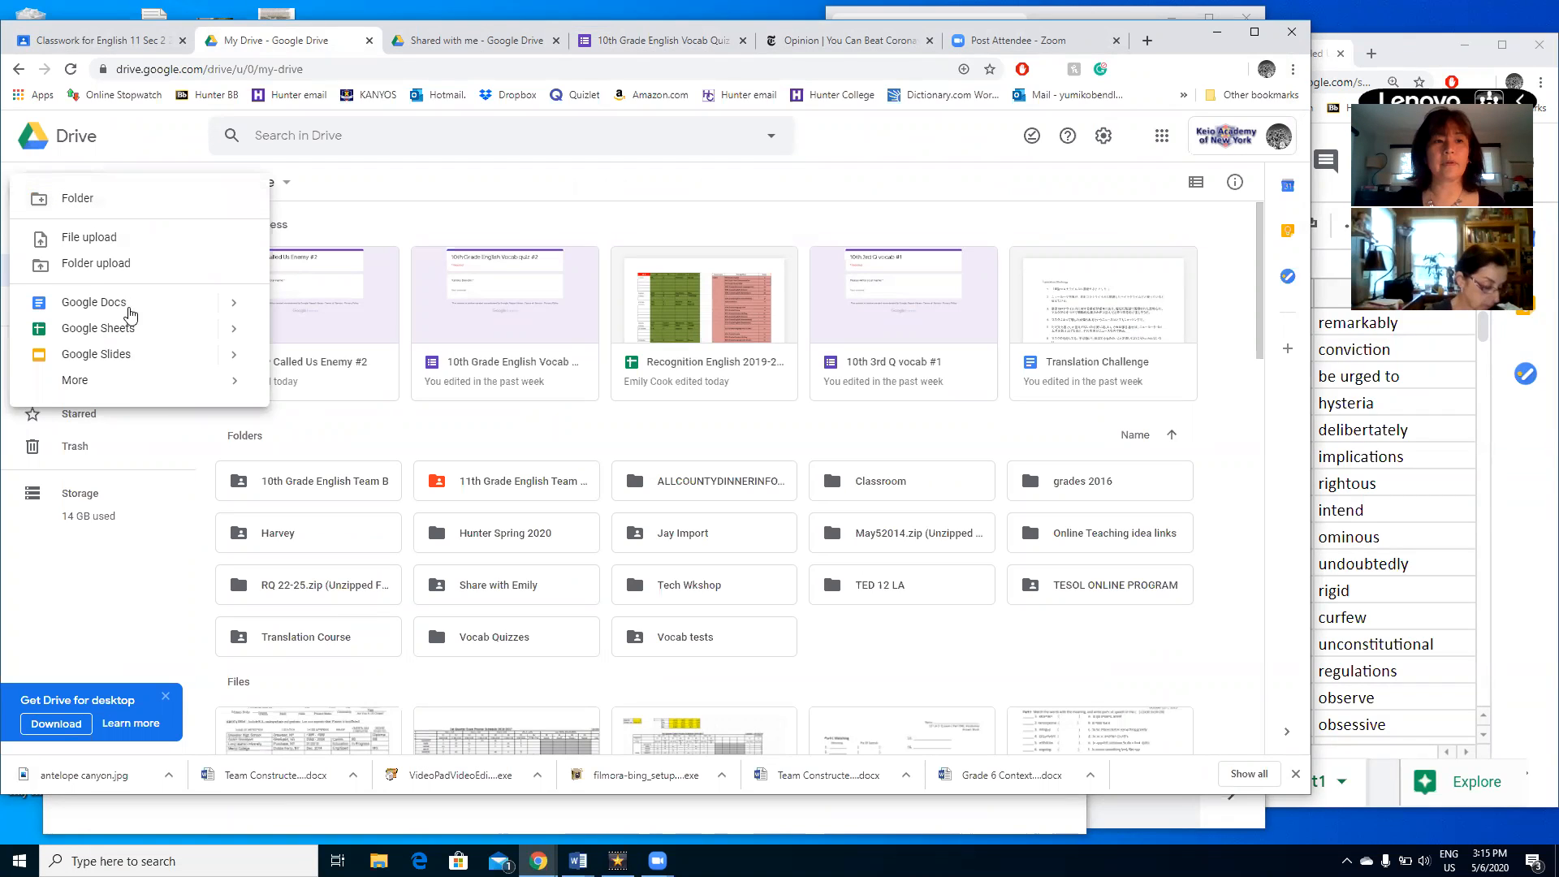
{"action": "mouse_move", "coordinate": [252, 387]}
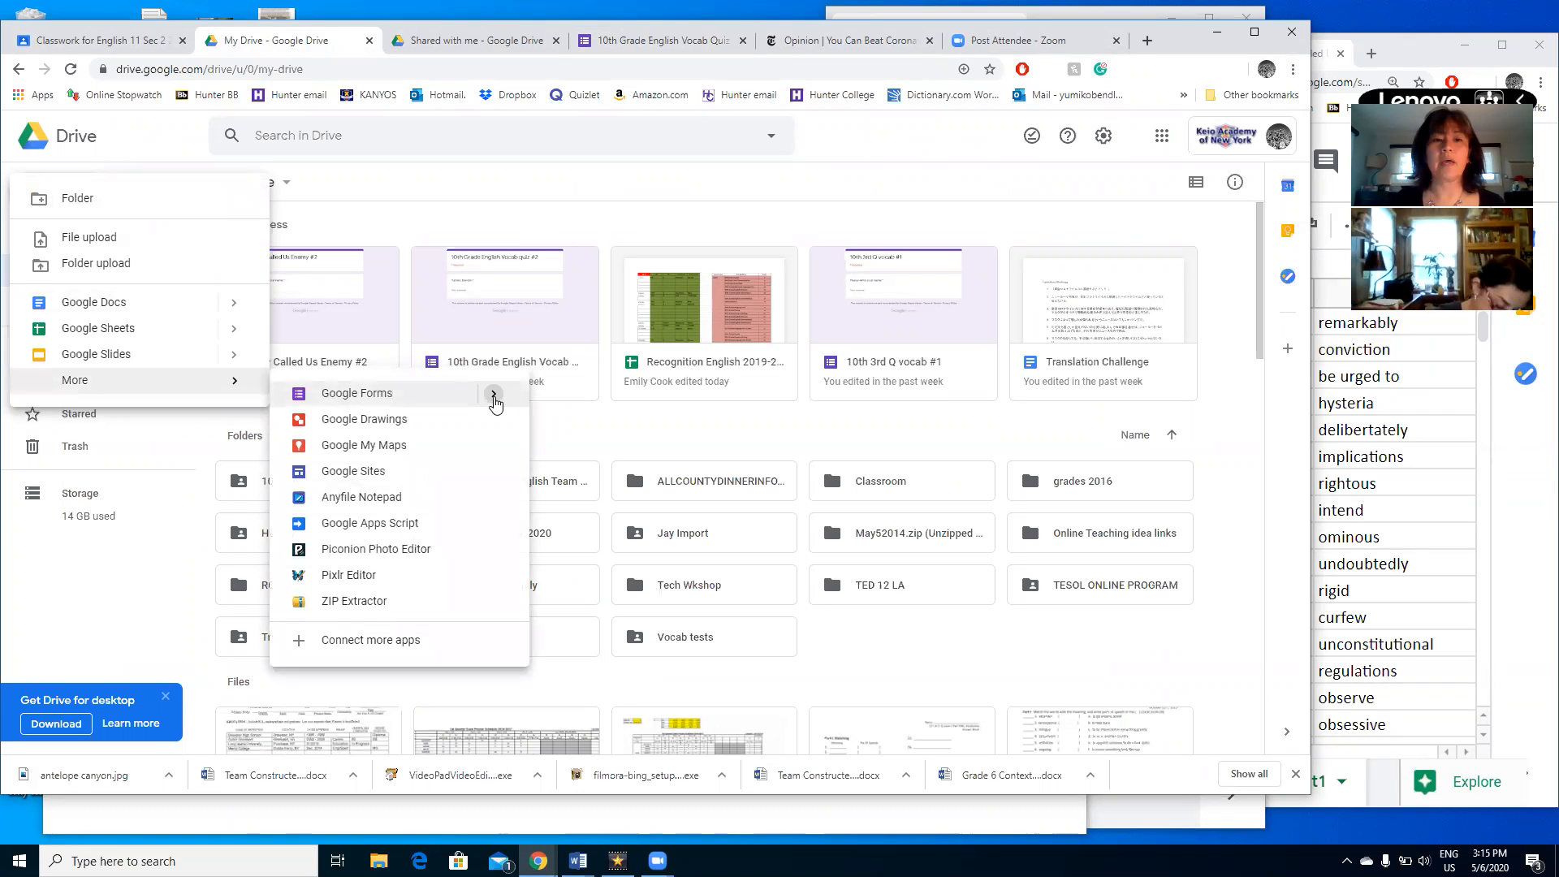
{"action": "mouse_move", "coordinate": [493, 395]}
{"action": "left_click", "coordinate": [576, 406]}
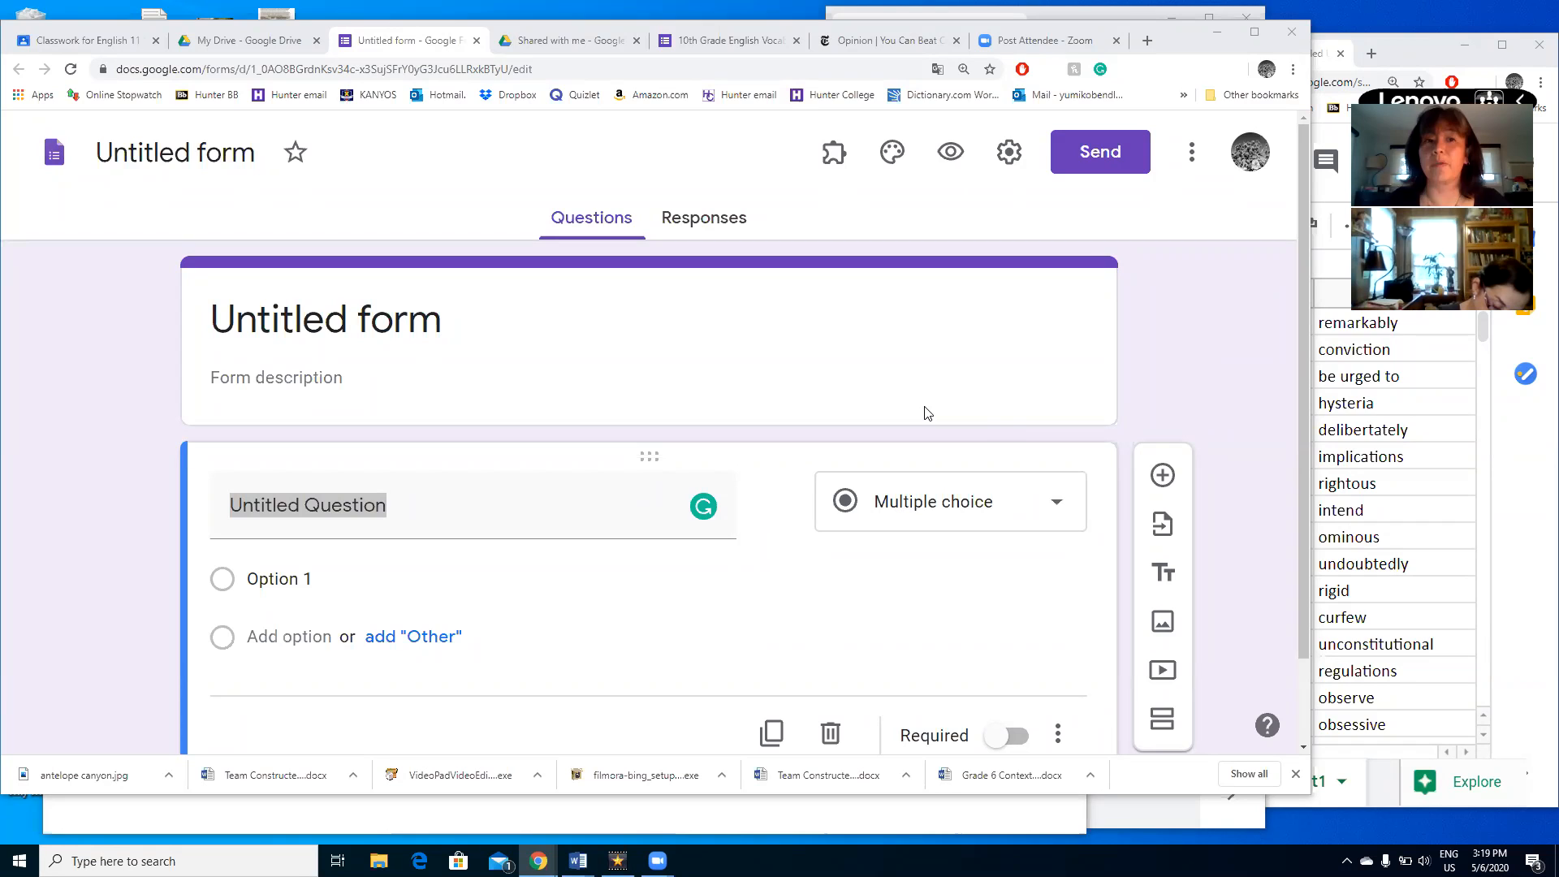
- Title the new form "Vocabulary Test #1"
{"action": "left_click", "coordinate": [214, 319]}
{"action": "type", "text": "Test"}
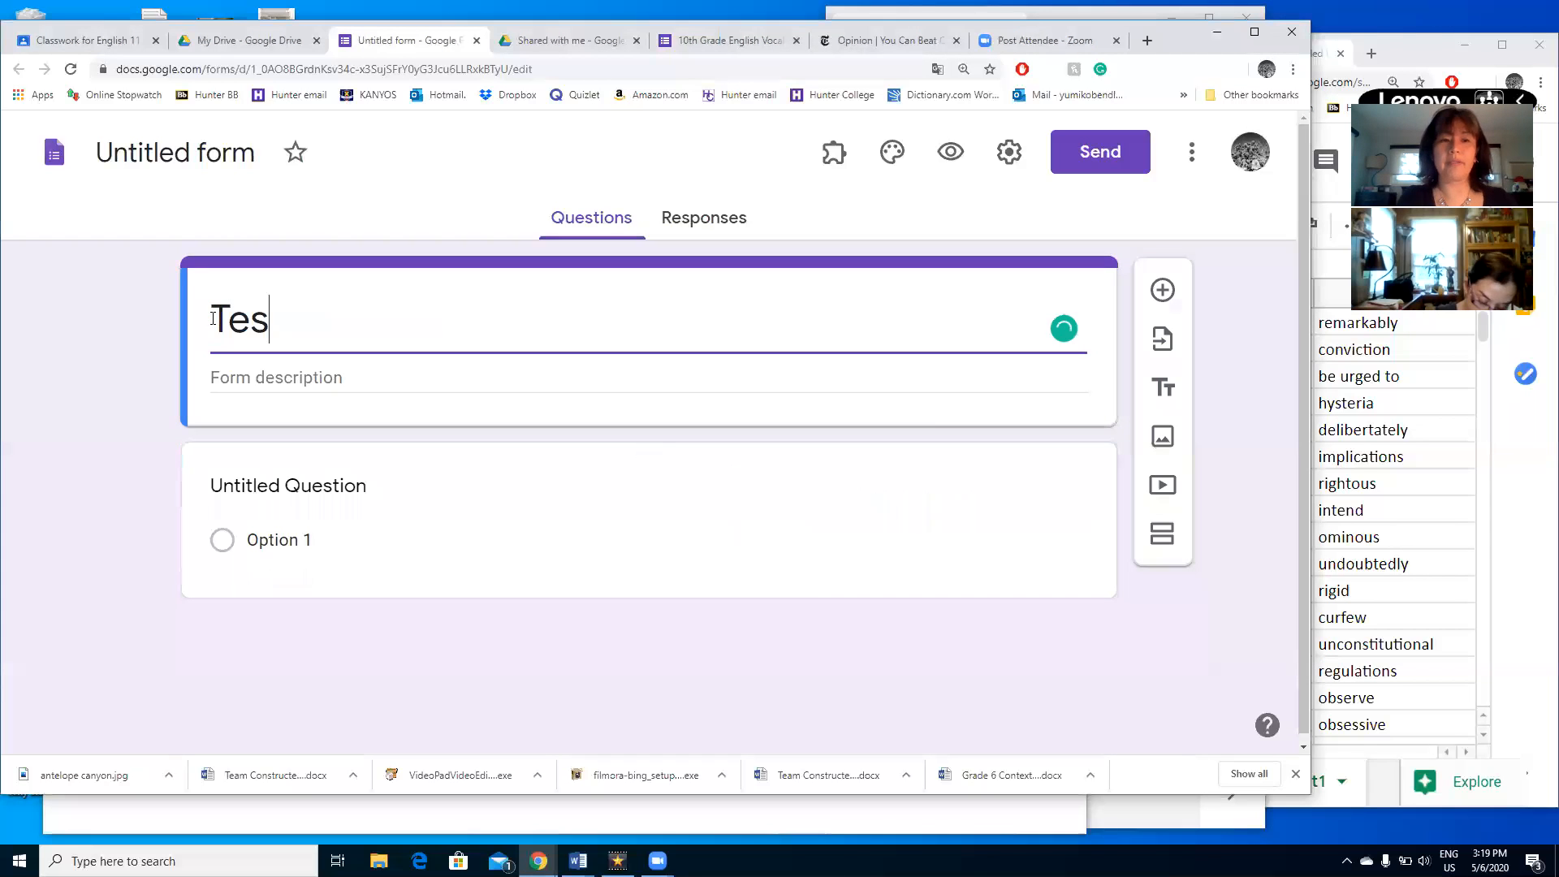
{"action": "key", "text": "BackSpace"}
{"action": "key", "text": "BackSpace"}
{"action": "key", "text": "BackSpace"}
{"action": "key", "text": "BackSpace"}
{"action": "type", "text": "Vo"}
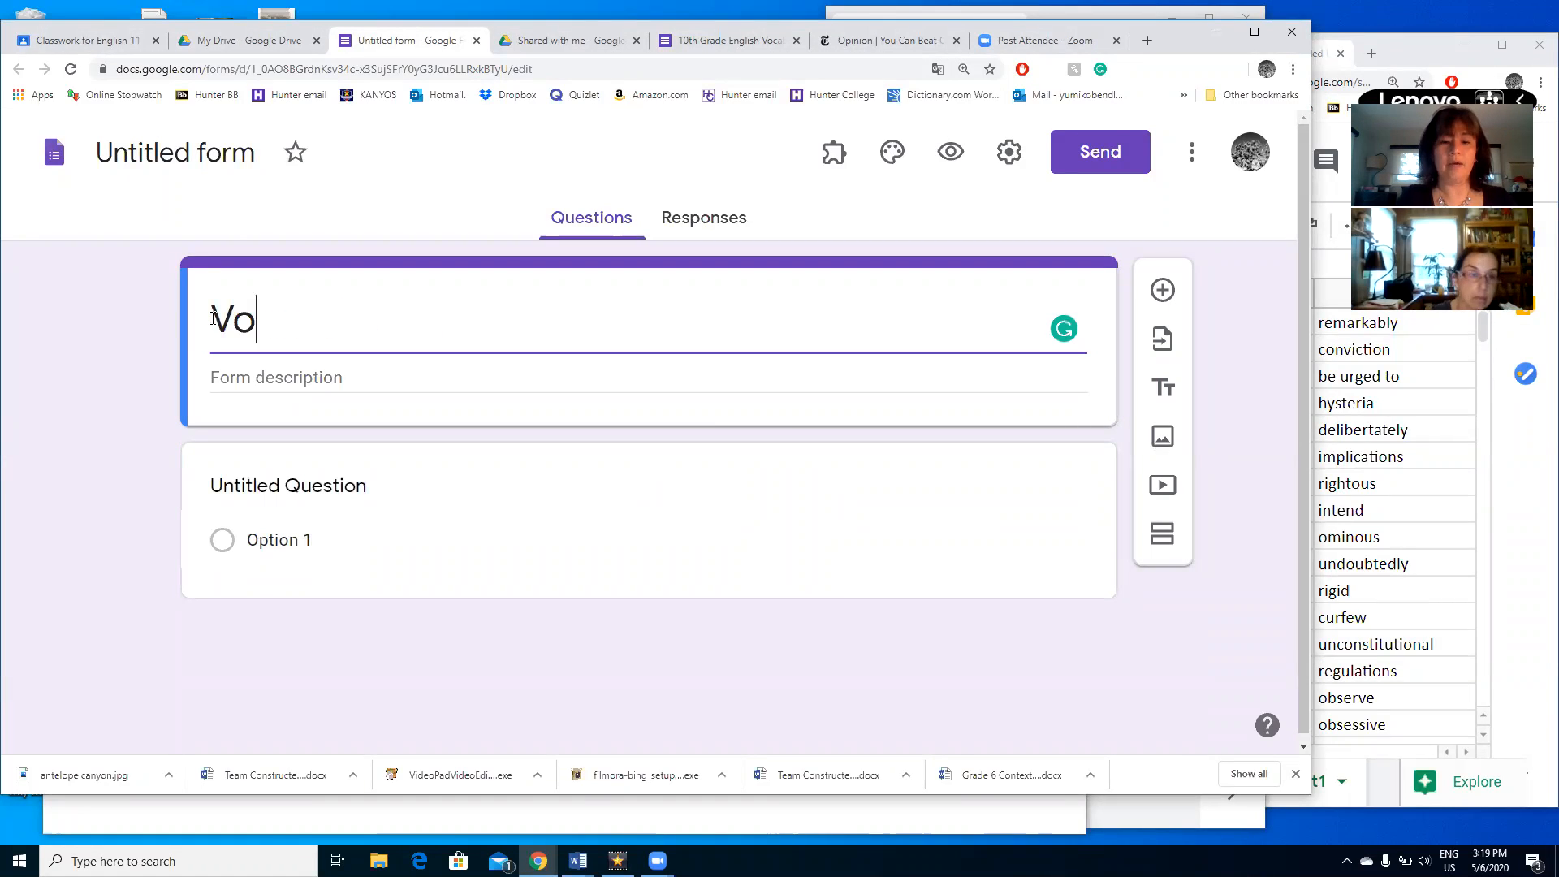
{"action": "type", "text": "cabulay"}
{"action": "key", "text": "BackSpace"}
{"action": "key", "text": "BackSpace"}
{"action": "type", "text": "ary"}
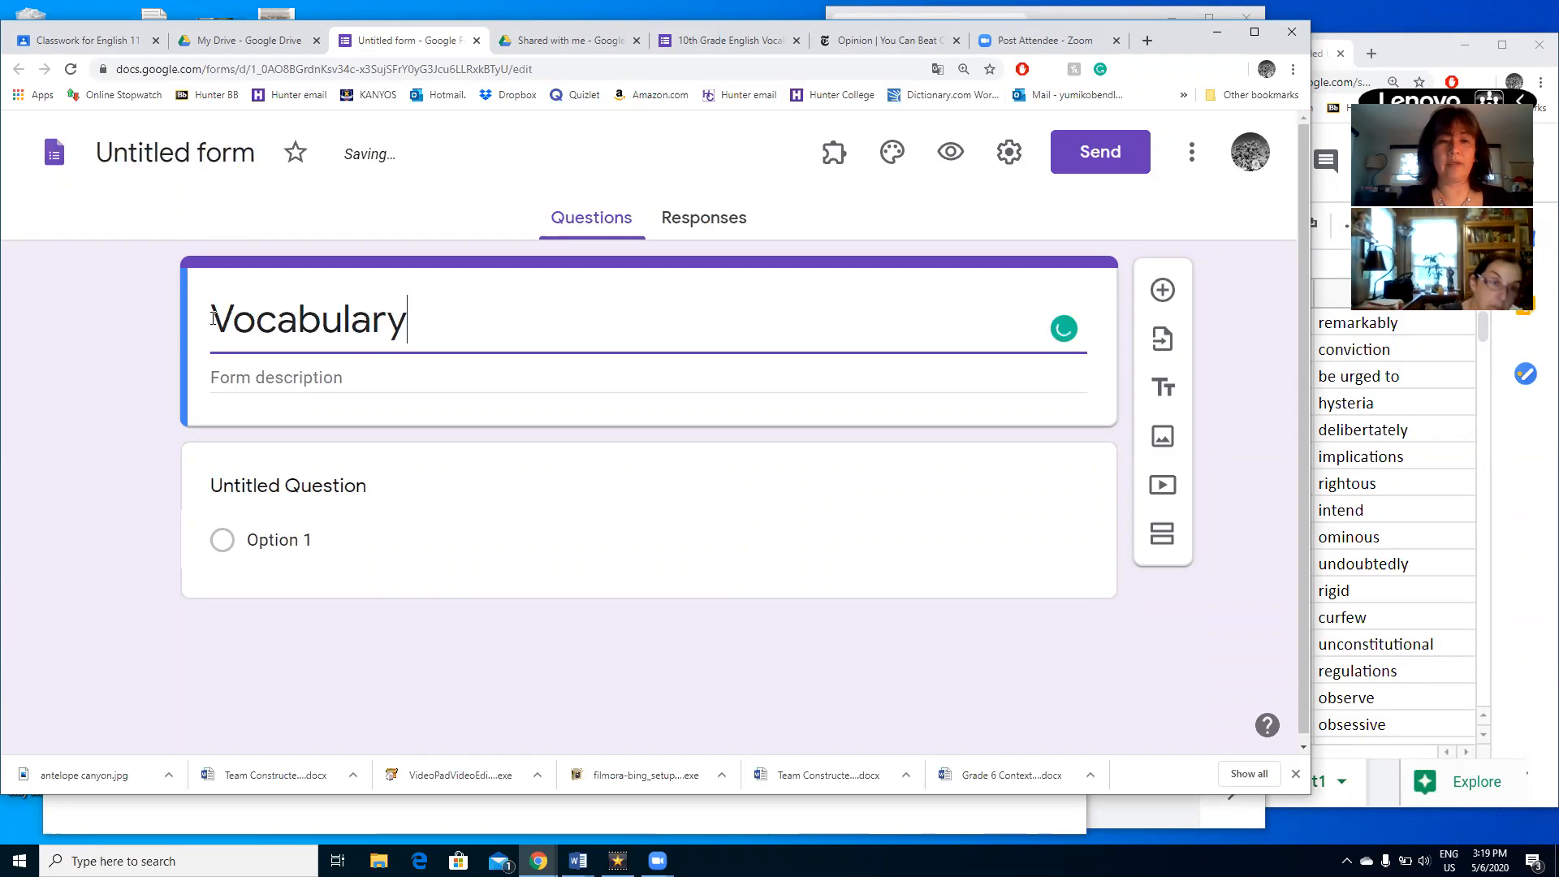
{"action": "type", "text": " Test #1"}
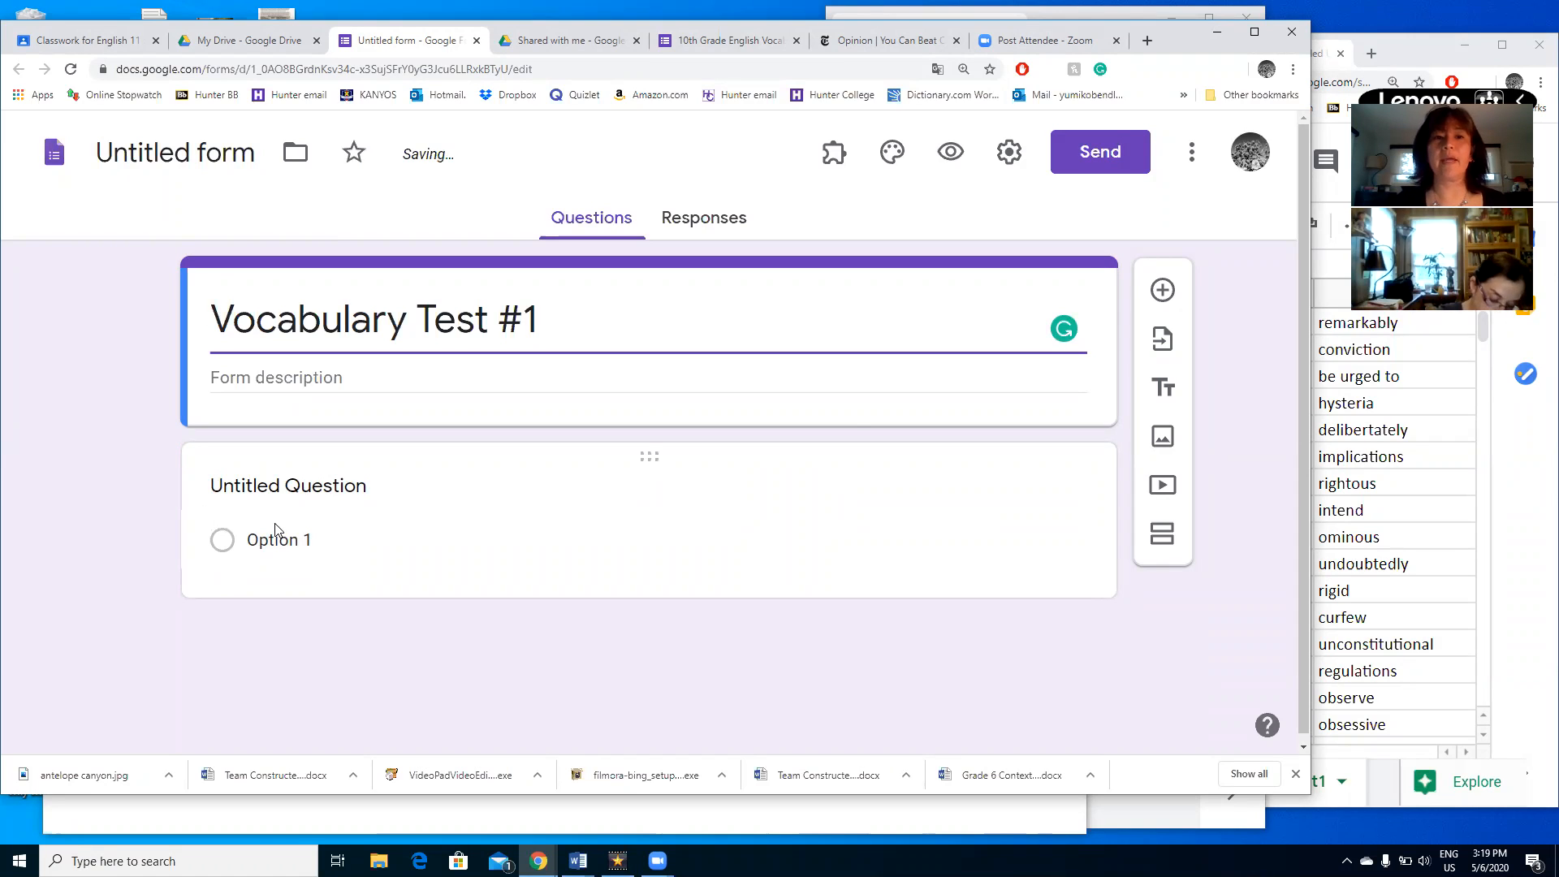
- Make the form a quiz, set grades to release later after manual review, and check what respondents can see
{"action": "left_click", "coordinate": [1007, 159]}
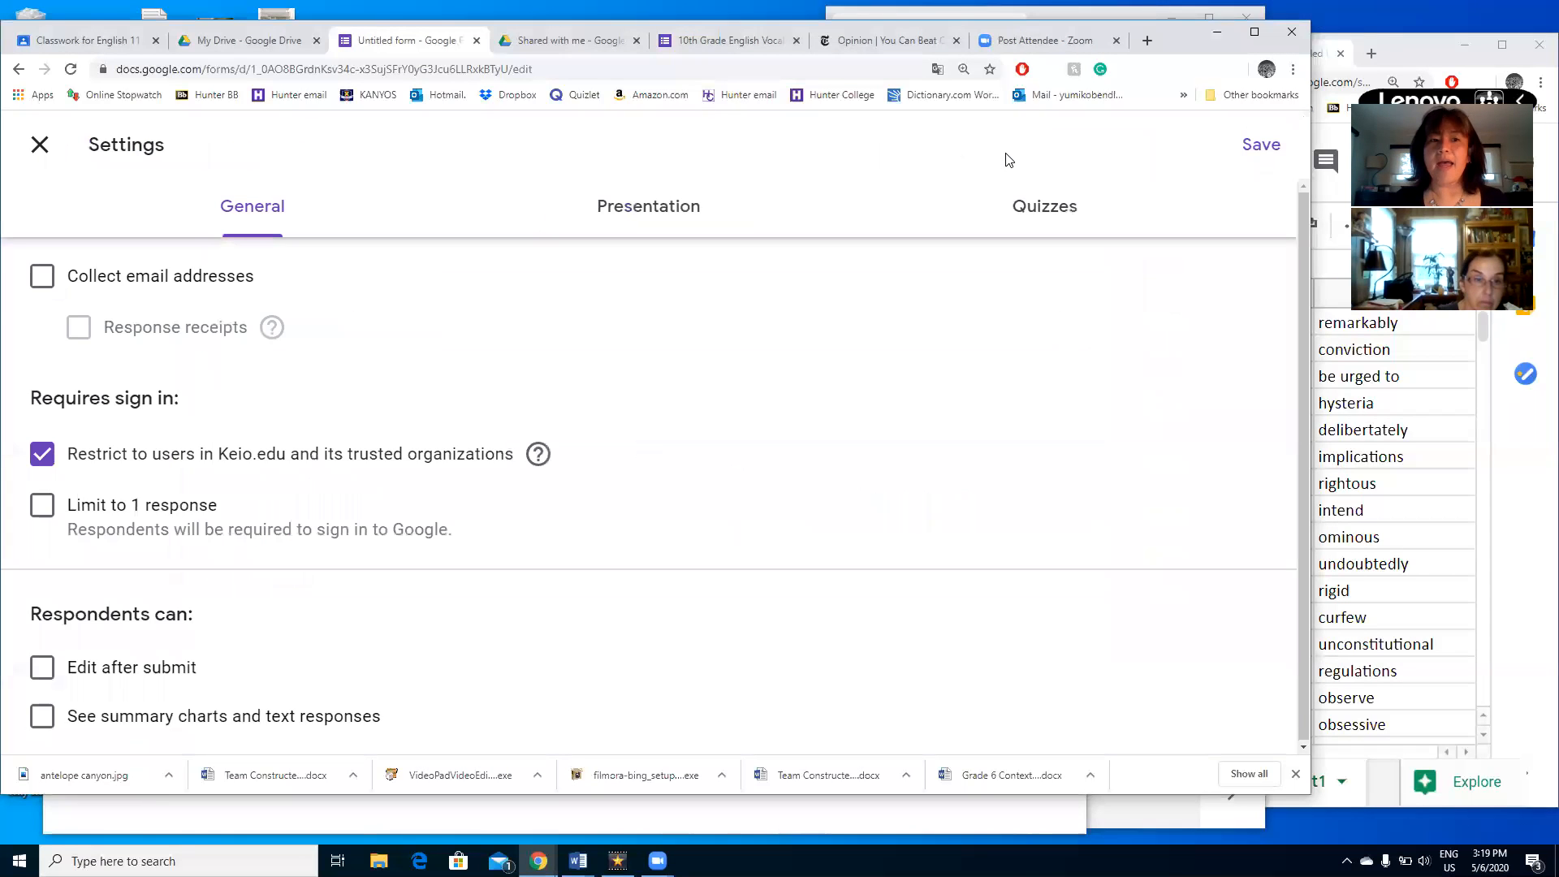
{"action": "left_click", "coordinate": [1051, 213]}
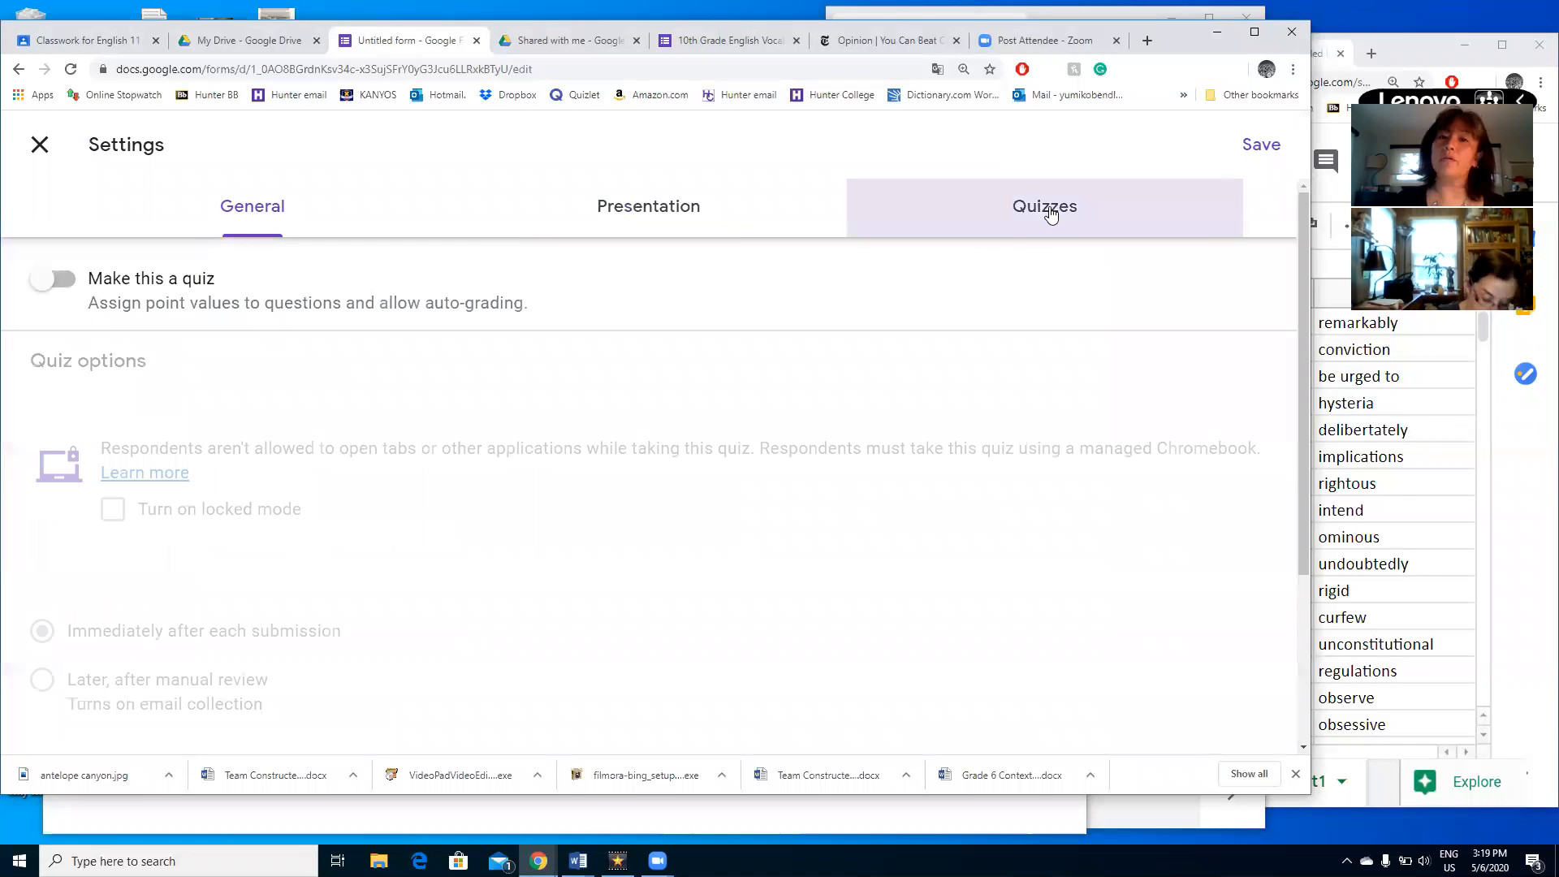
{"action": "left_click", "coordinate": [58, 279]}
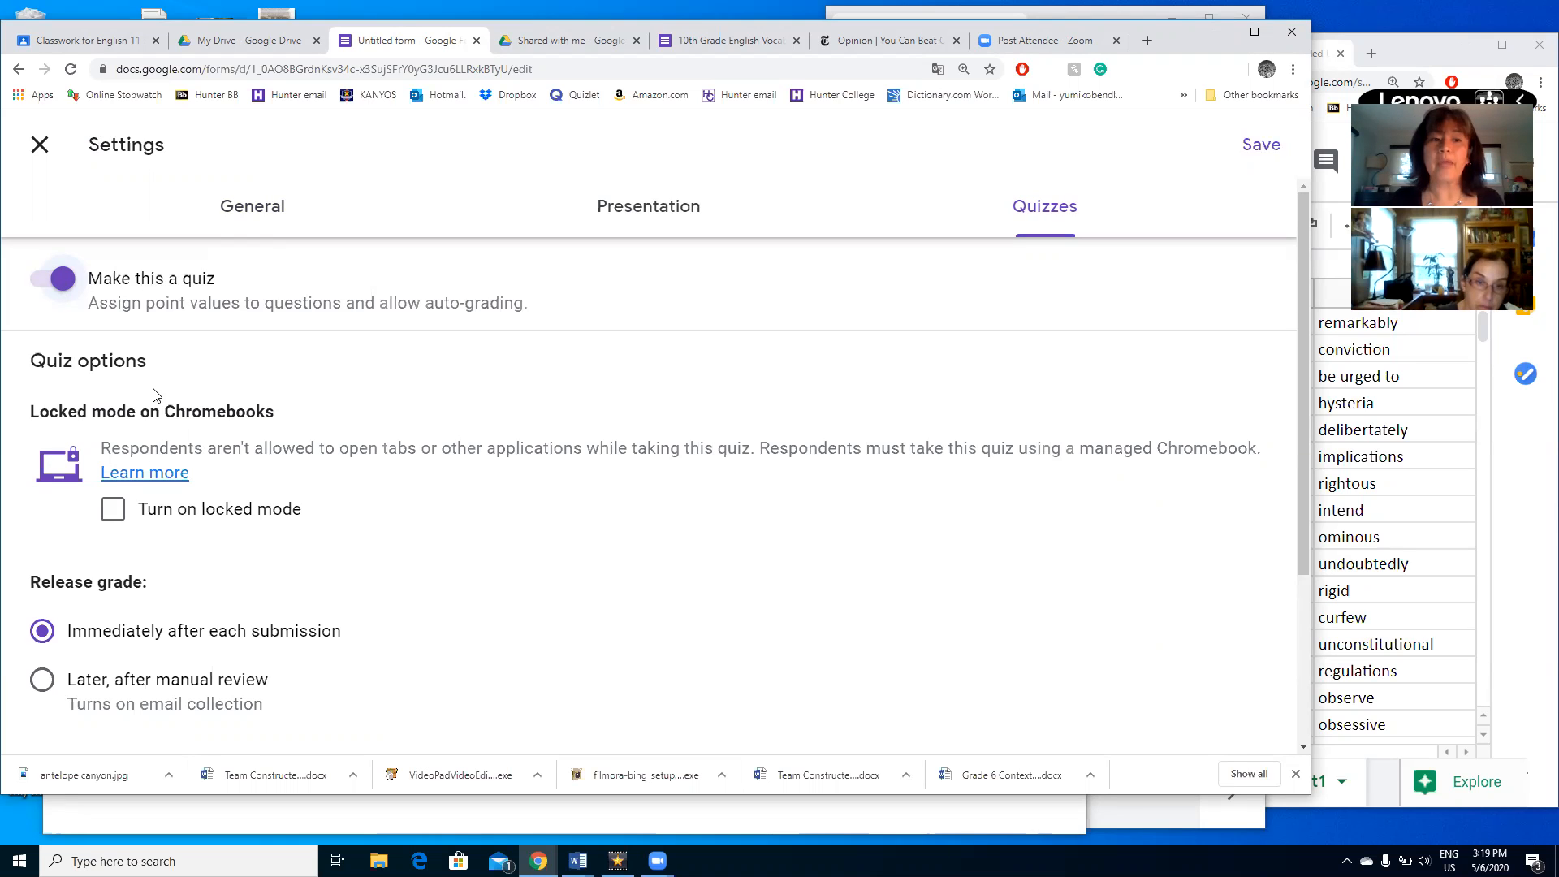
{"action": "scroll", "coordinate": [374, 575], "scroll_direction": "down", "scroll_amount": 1}
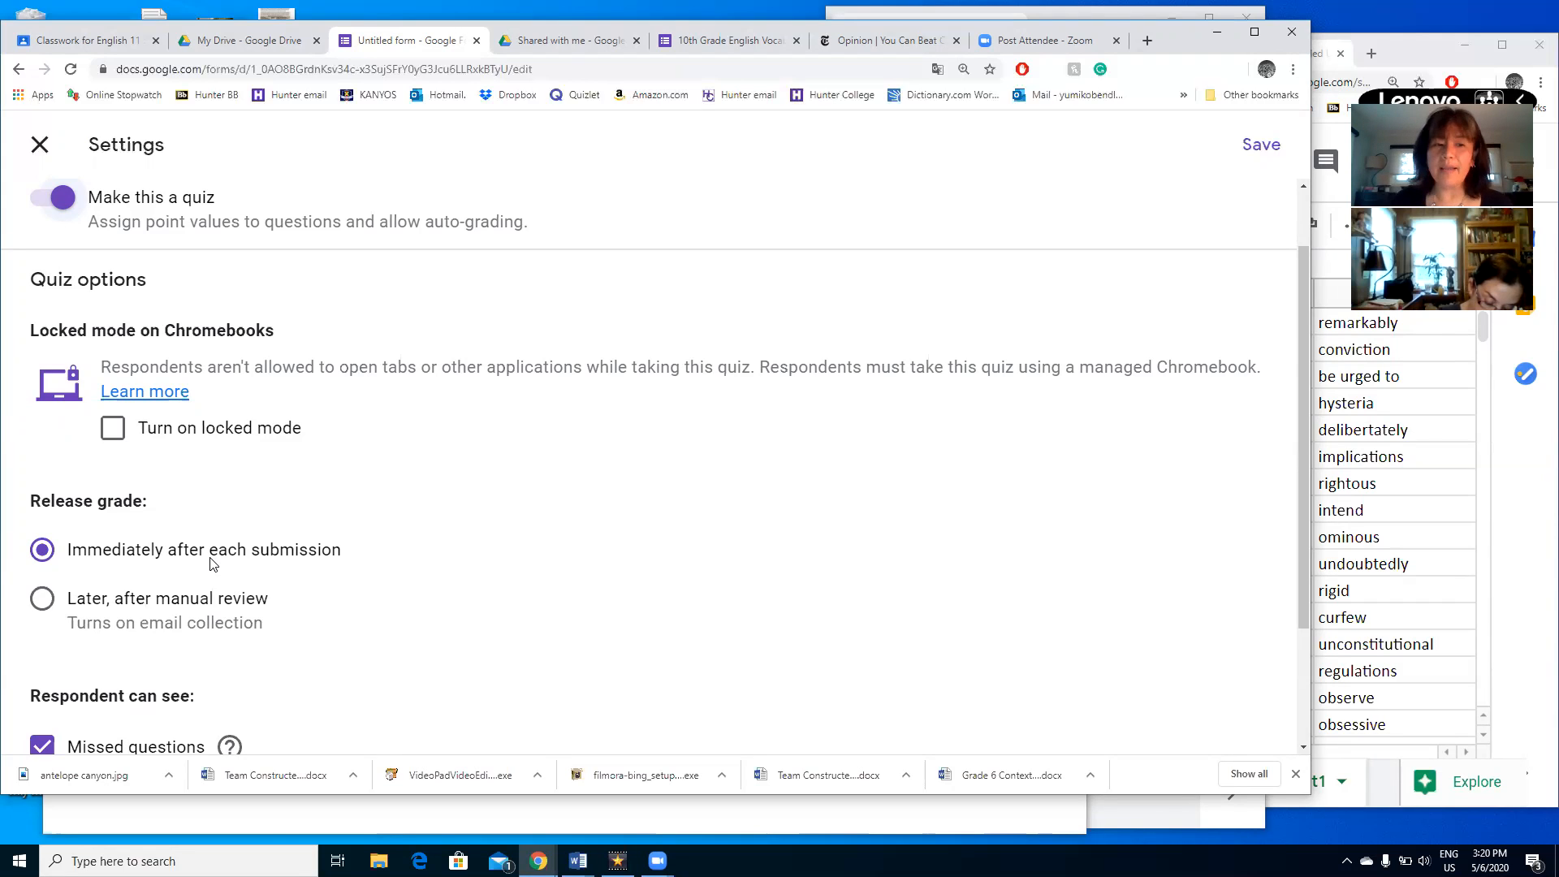
{"action": "left_click", "coordinate": [42, 600]}
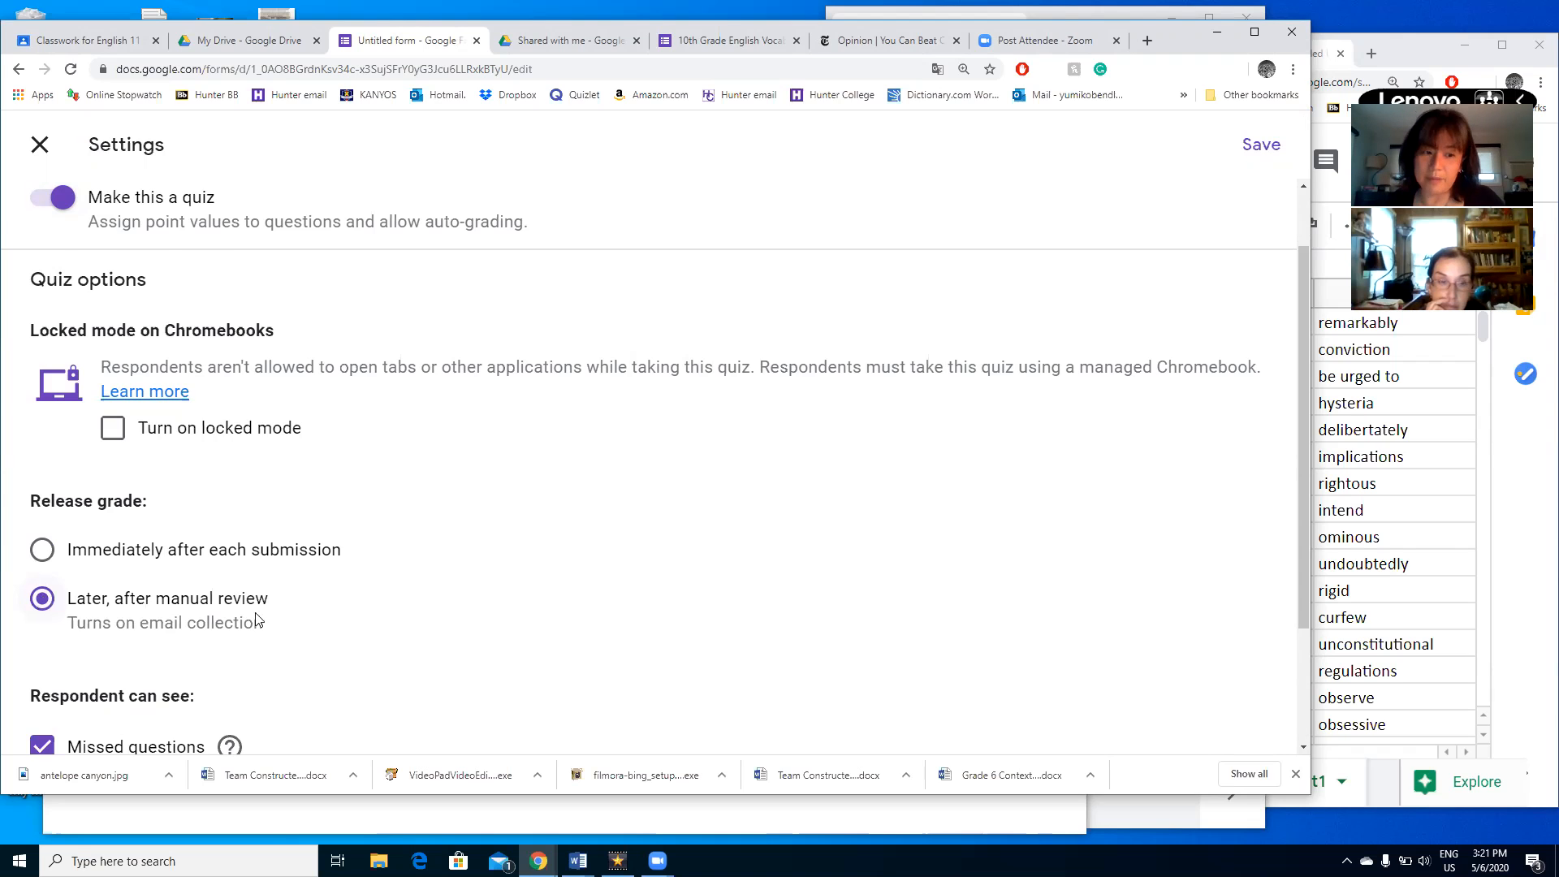
{"action": "scroll", "coordinate": [358, 626], "scroll_direction": "down", "scroll_amount": 2}
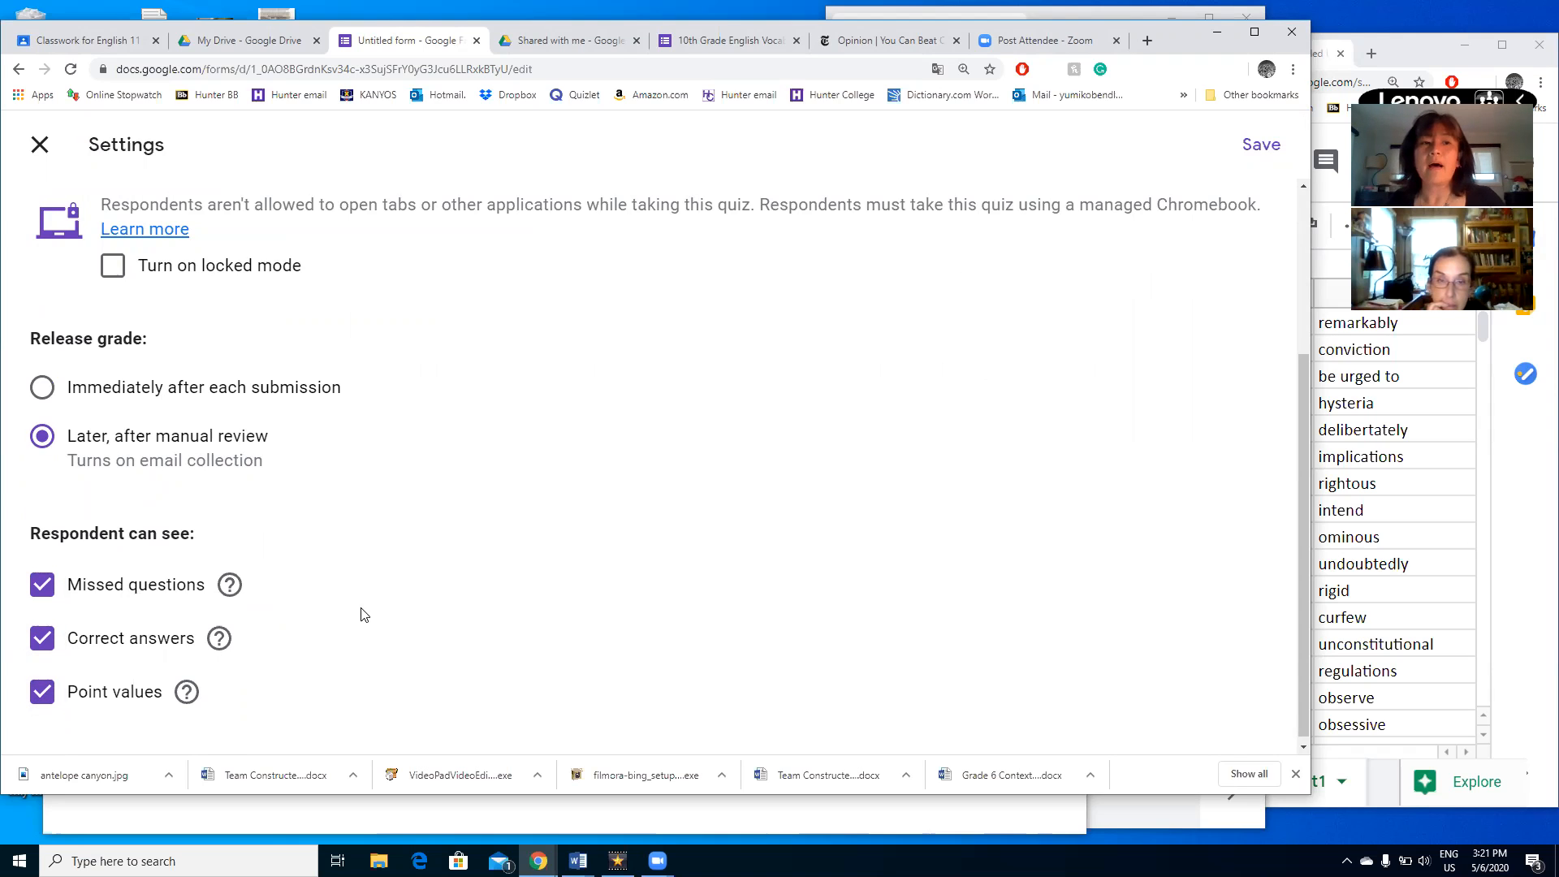
{"action": "scroll", "coordinate": [363, 615], "scroll_direction": "up", "scroll_amount": 1}
{"action": "scroll", "coordinate": [365, 616], "scroll_direction": "down", "scroll_amount": 1}
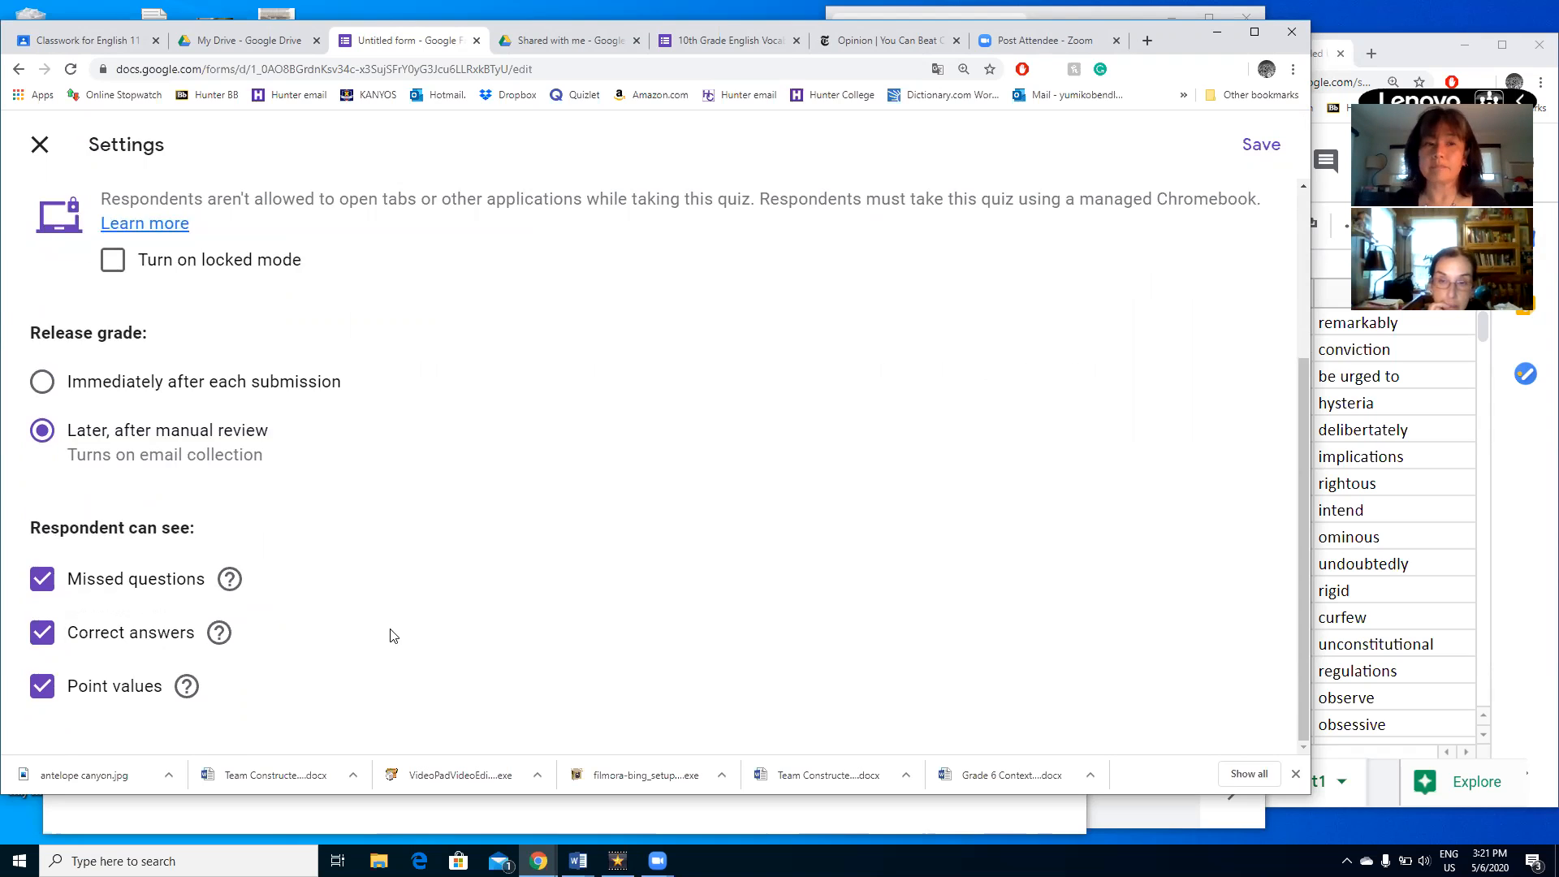
{"action": "scroll", "coordinate": [394, 633], "scroll_direction": "up", "scroll_amount": 3}
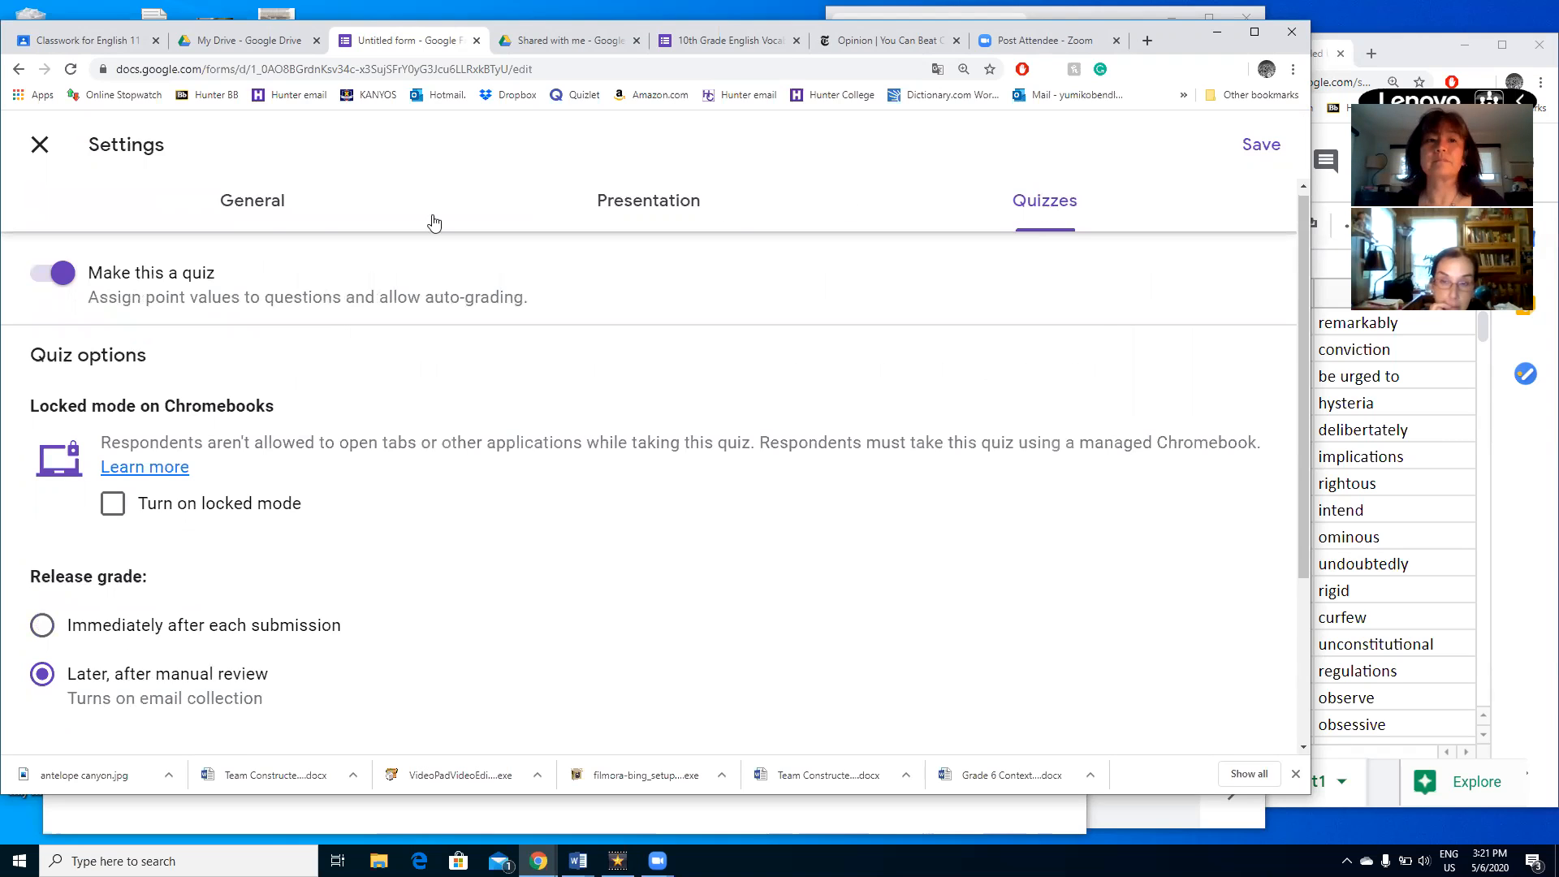
- Review the general settings for email collection, sign-in and respondent permissions, and save the form settings
{"action": "left_click", "coordinate": [275, 211]}
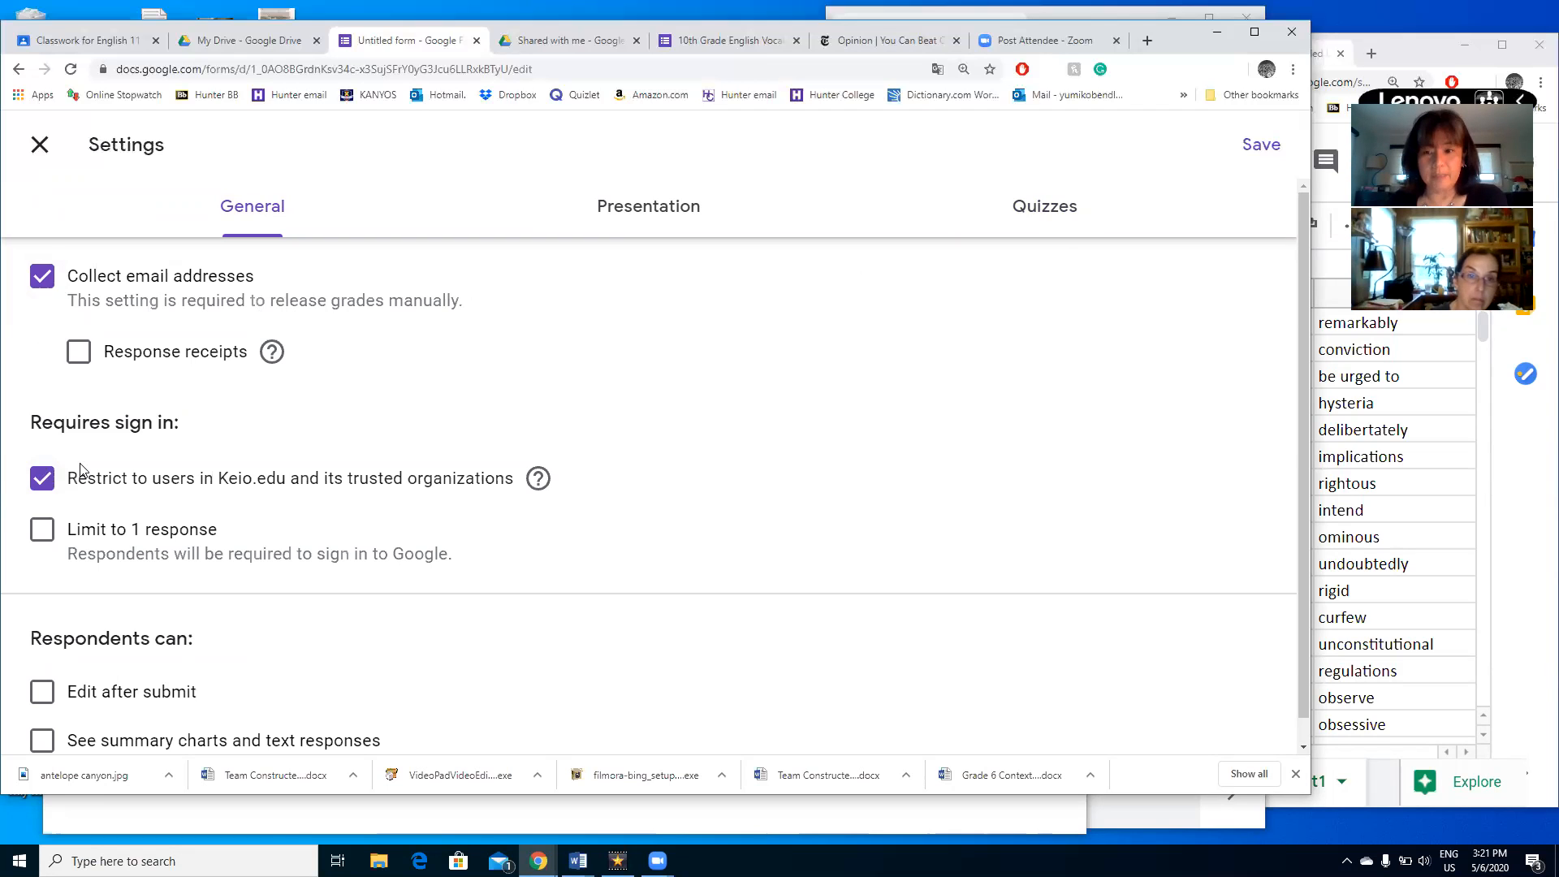
{"action": "scroll", "coordinate": [79, 470], "scroll_direction": "down", "scroll_amount": 1}
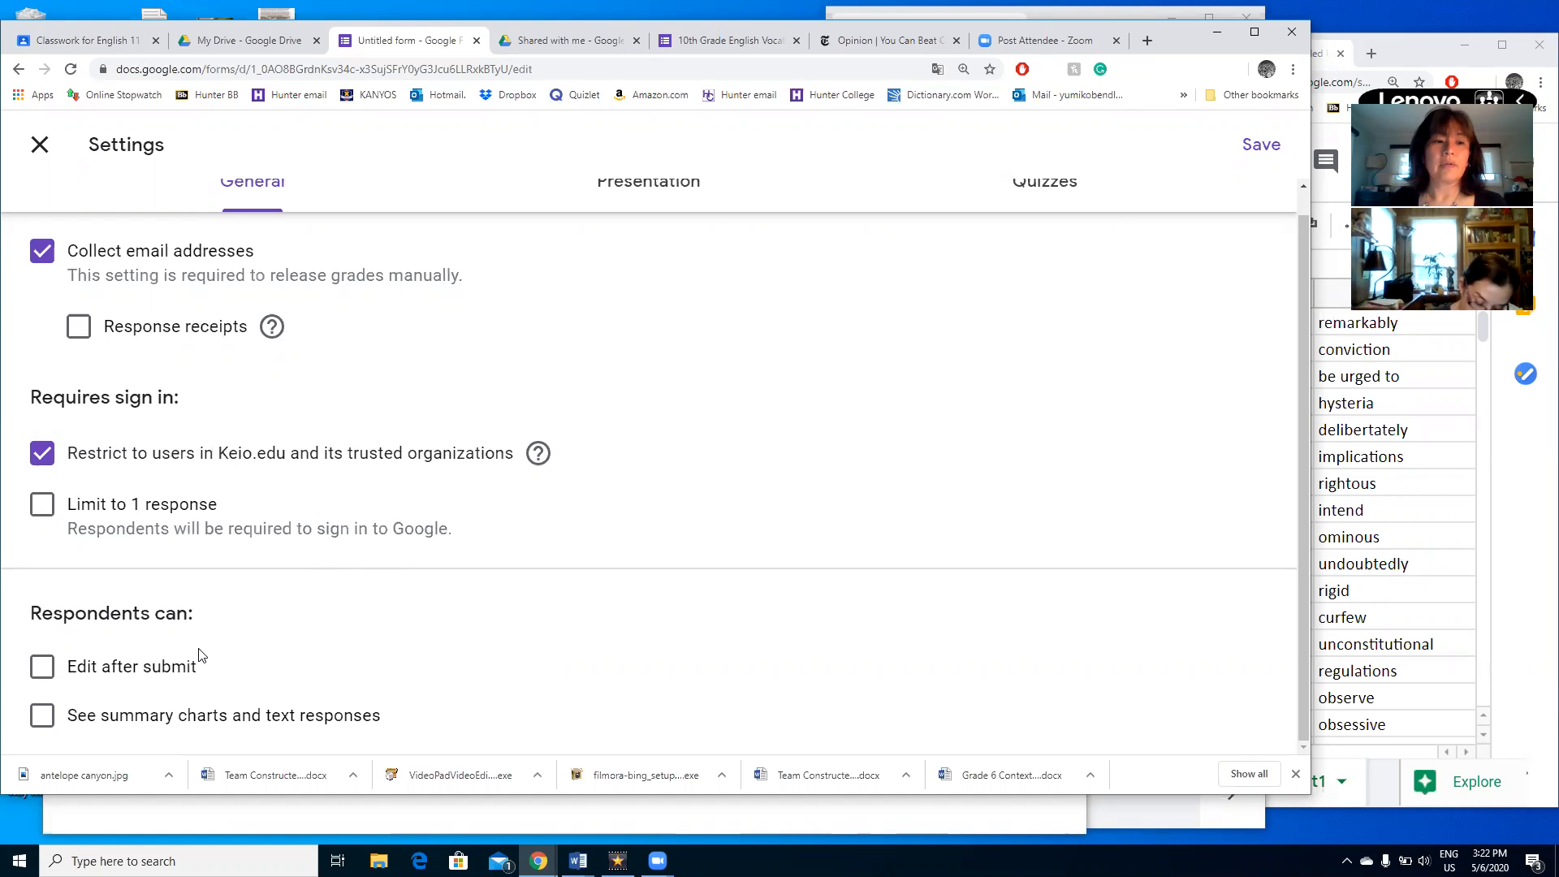
{"action": "left_click", "coordinate": [136, 459]}
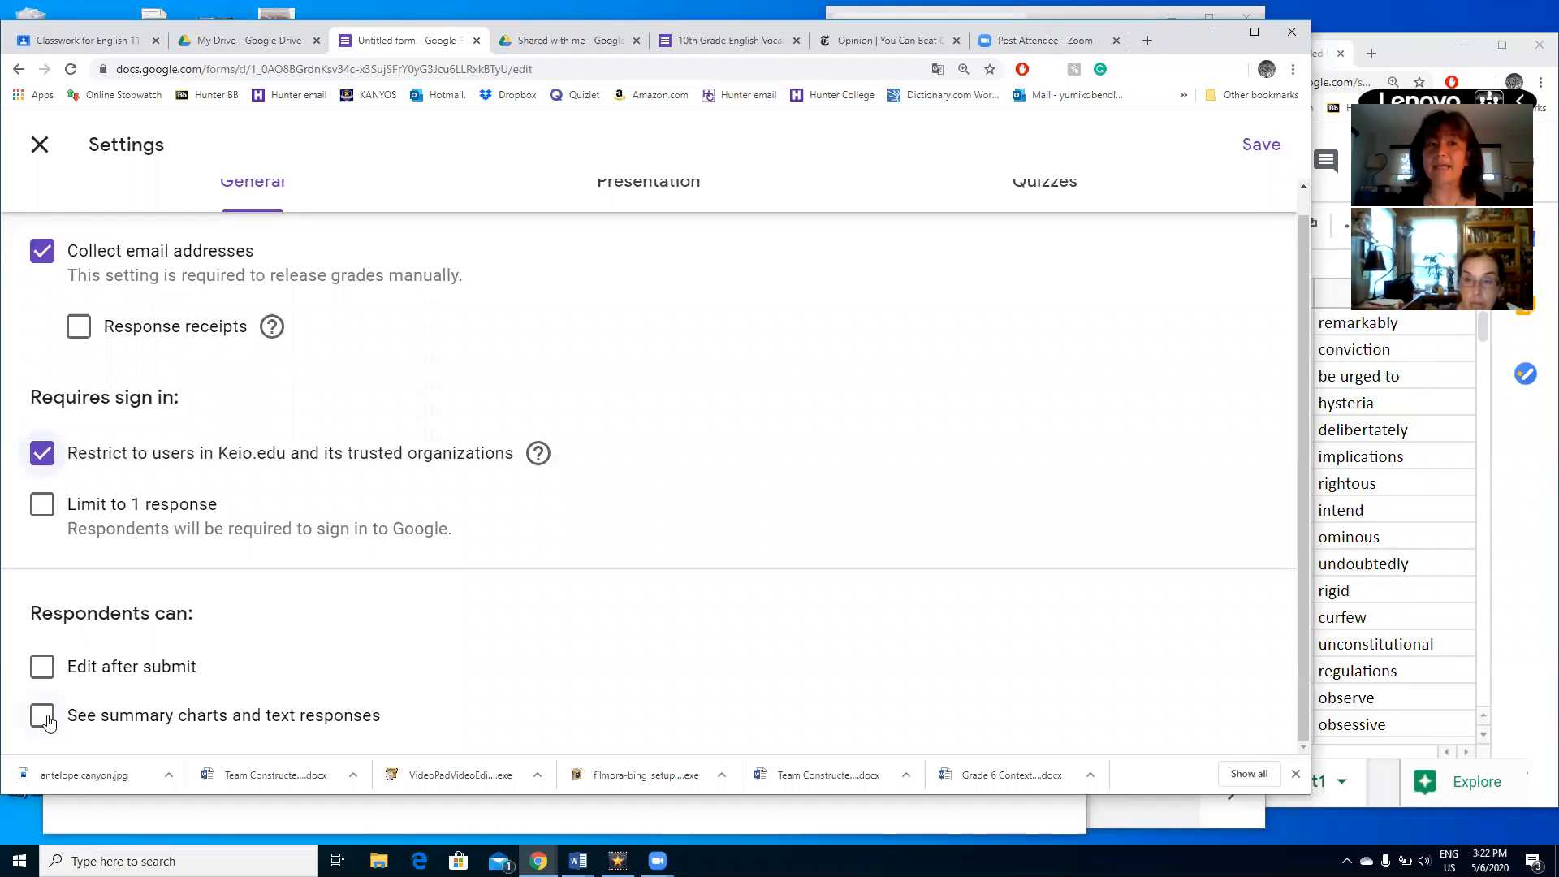
{"action": "scroll", "coordinate": [320, 646], "scroll_direction": "up", "scroll_amount": 1}
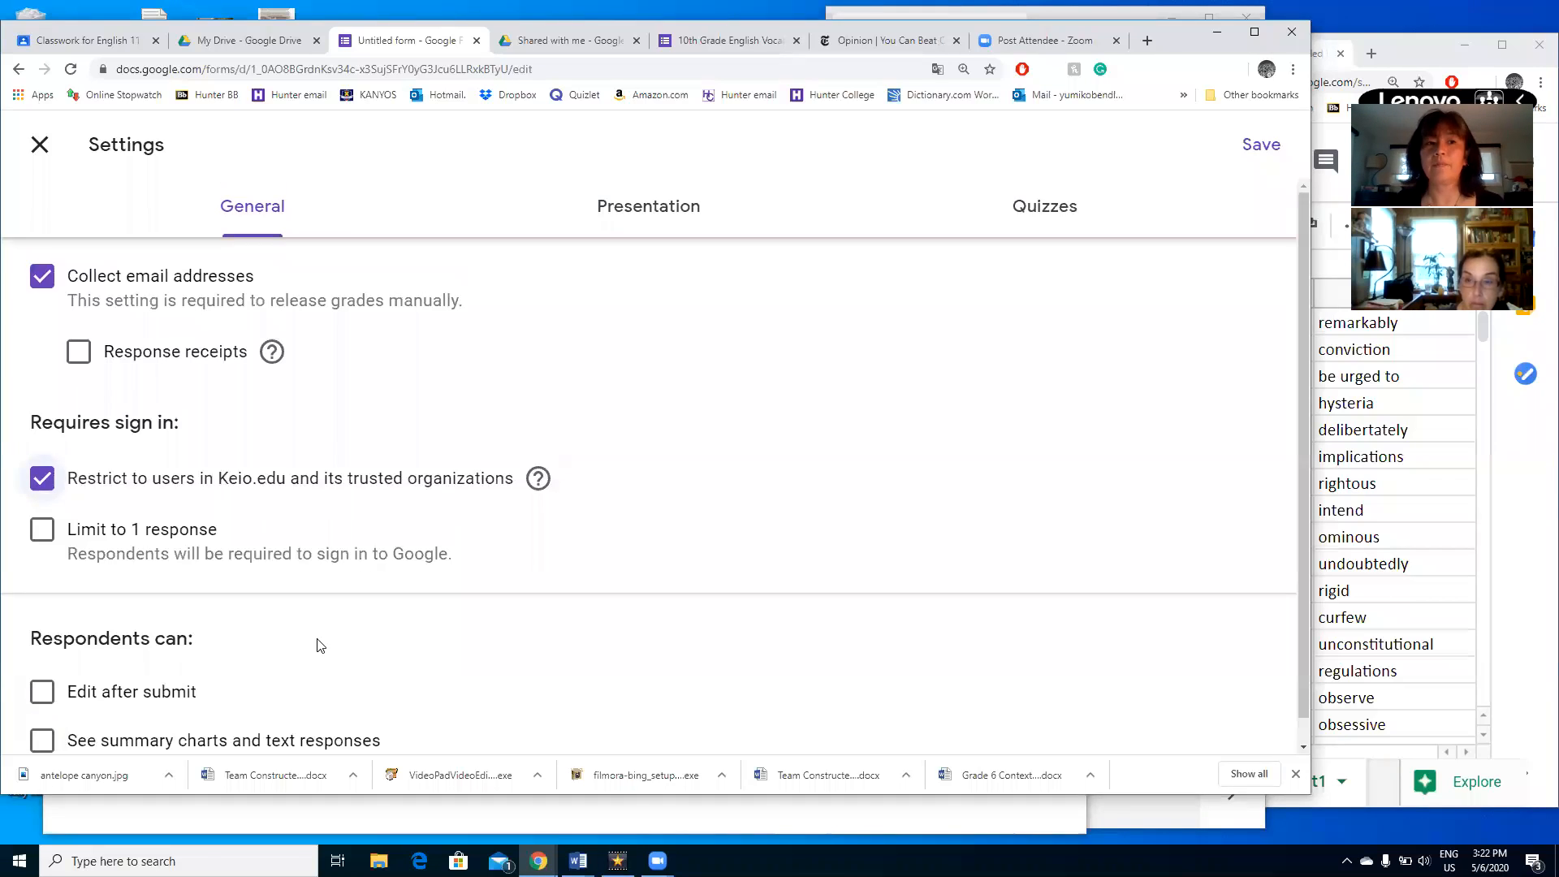
{"action": "left_click", "coordinate": [1260, 148]}
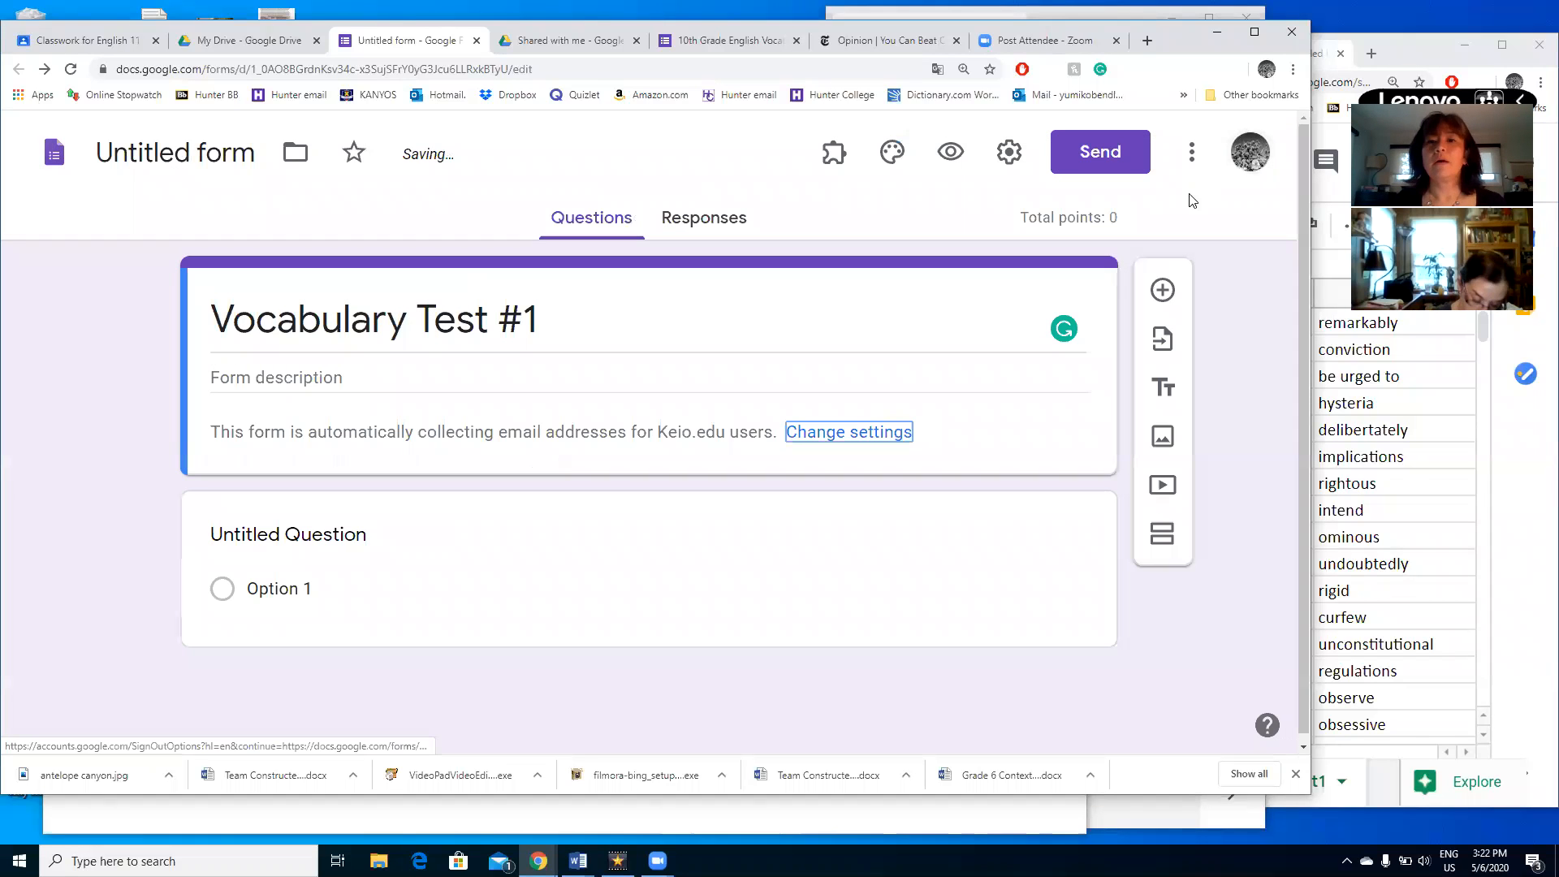
- Recheck the form's quiz settings and close them without changes
{"action": "left_click", "coordinate": [1012, 160]}
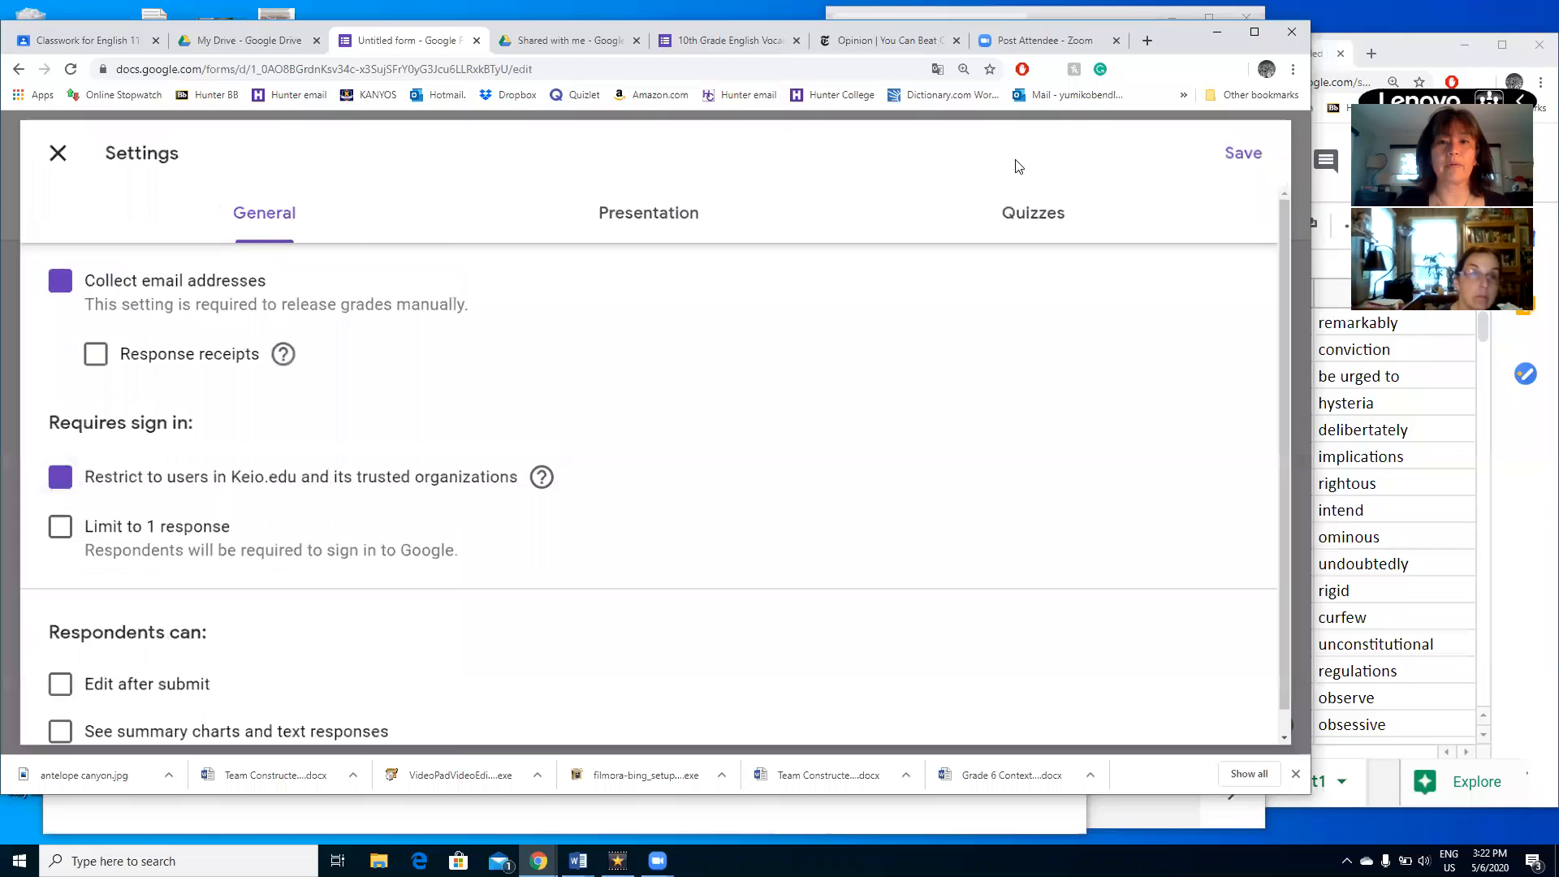
{"action": "left_click", "coordinate": [1039, 215]}
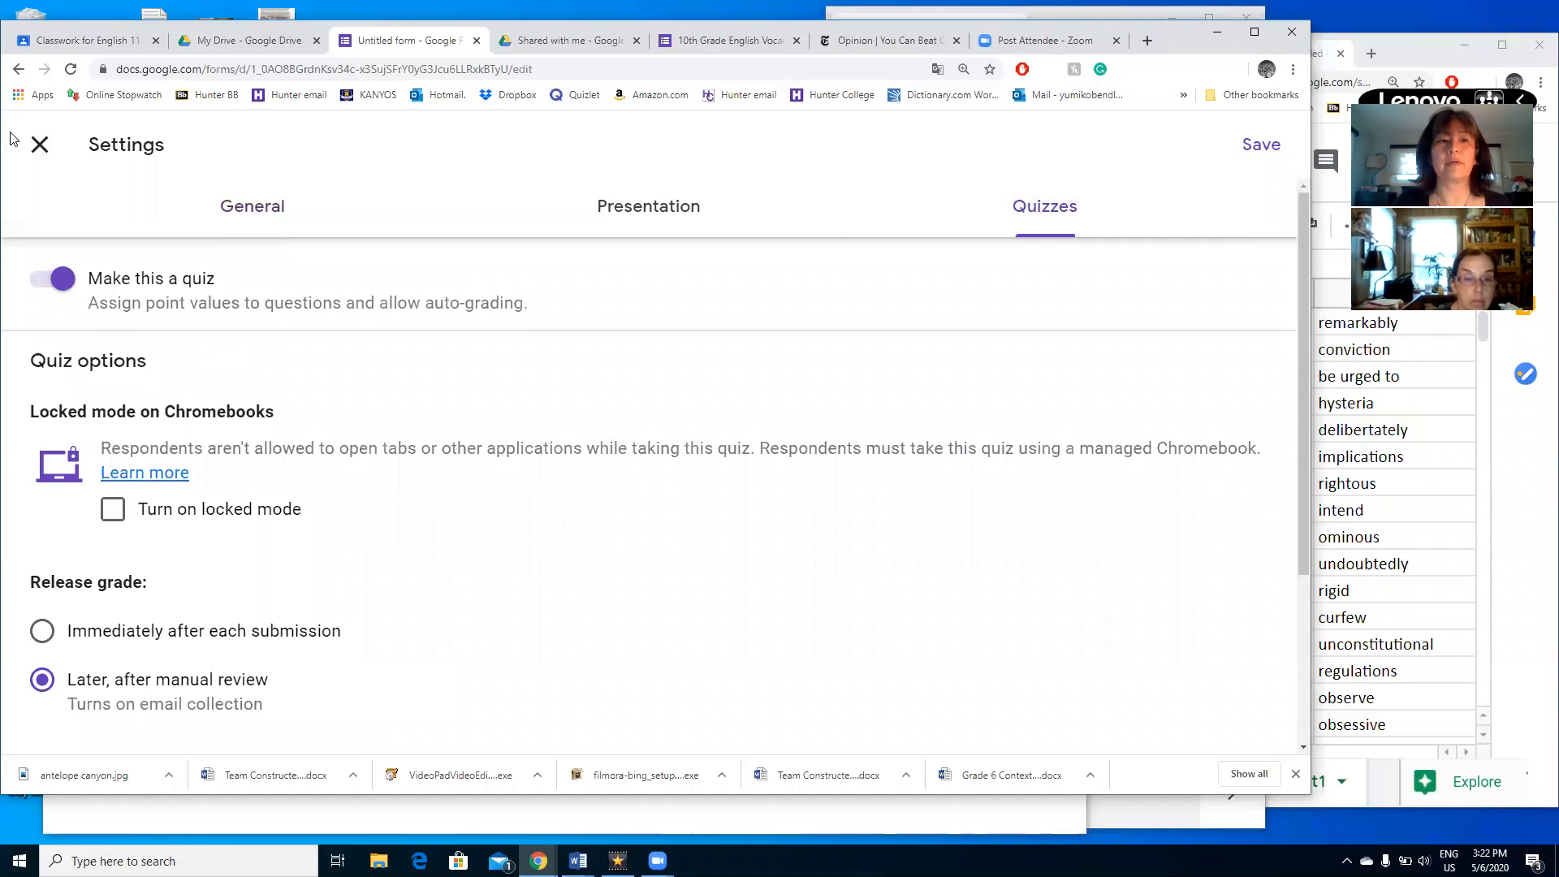
{"action": "left_click", "coordinate": [39, 146]}
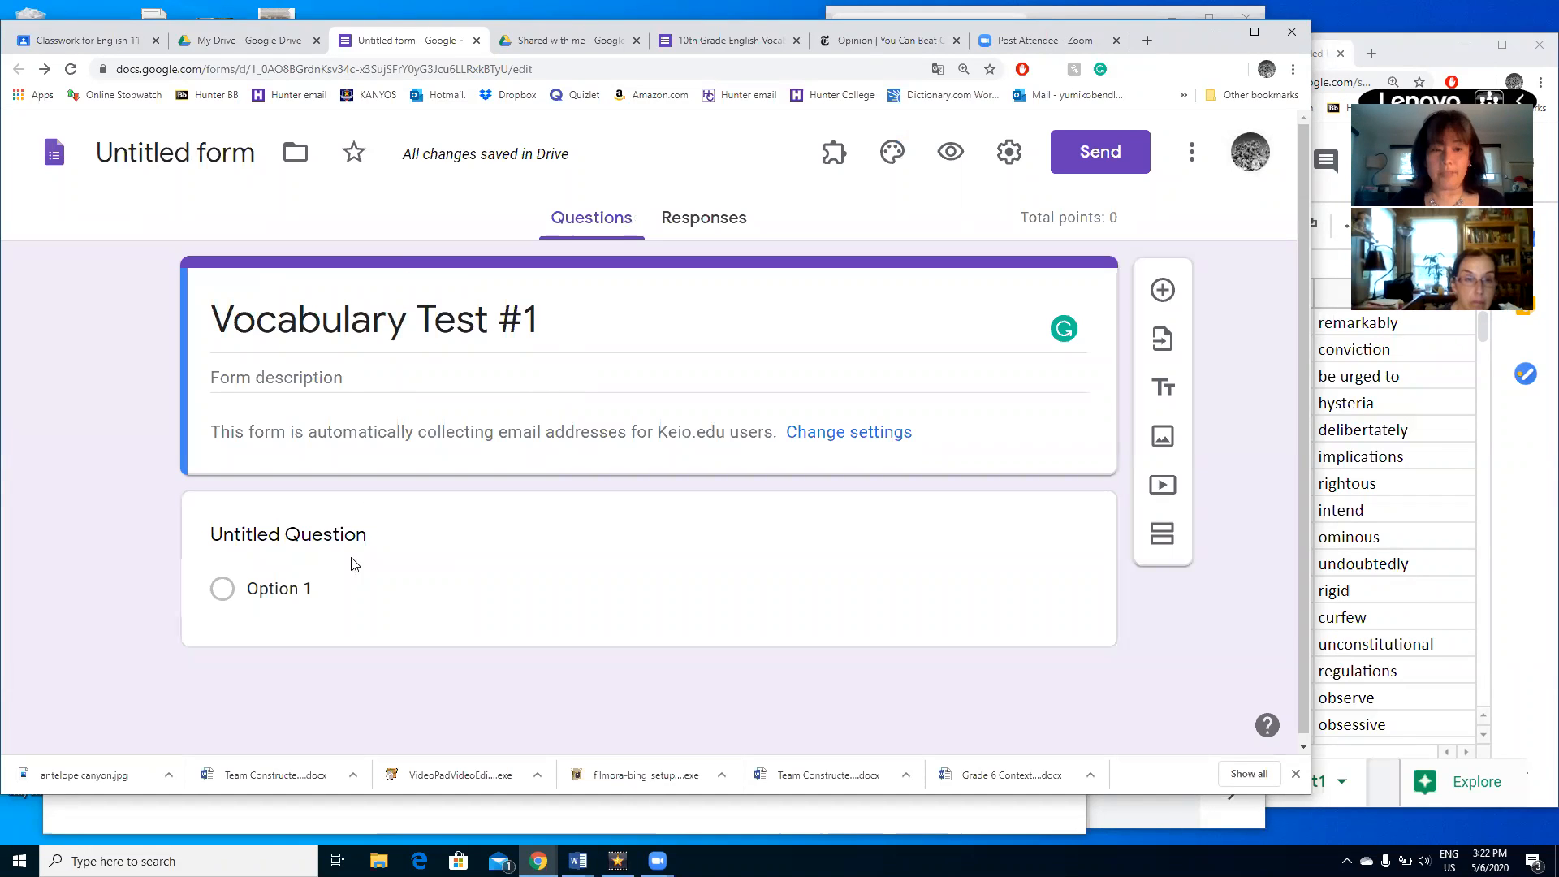
- Replace the untitled question's text with "Please write your name" and make the question required
{"action": "left_click", "coordinate": [248, 538]}
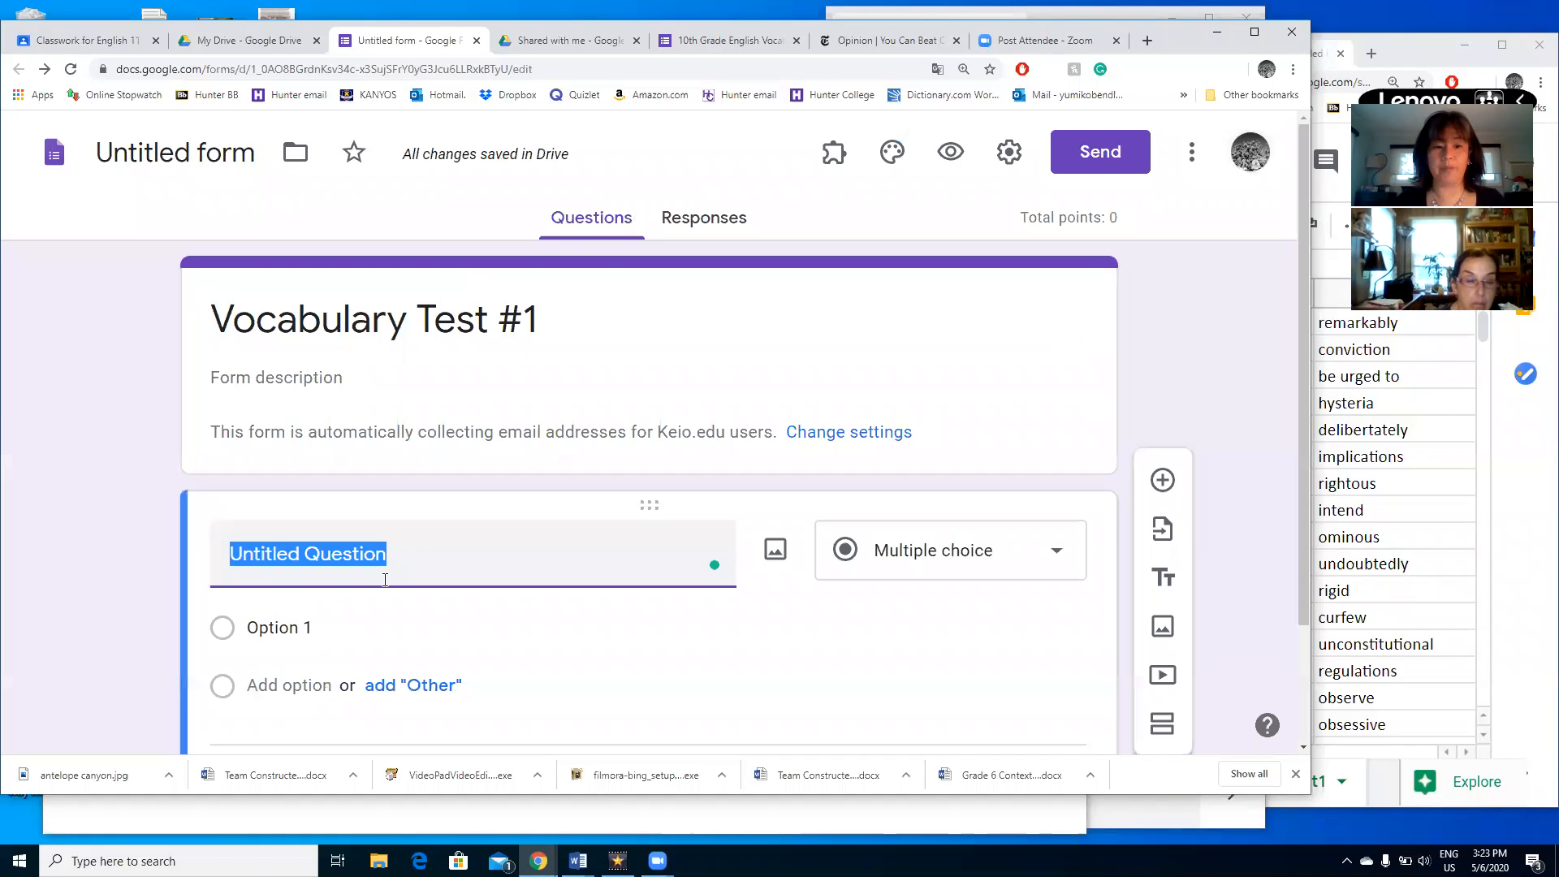
{"action": "type", "text": "Pleas"}
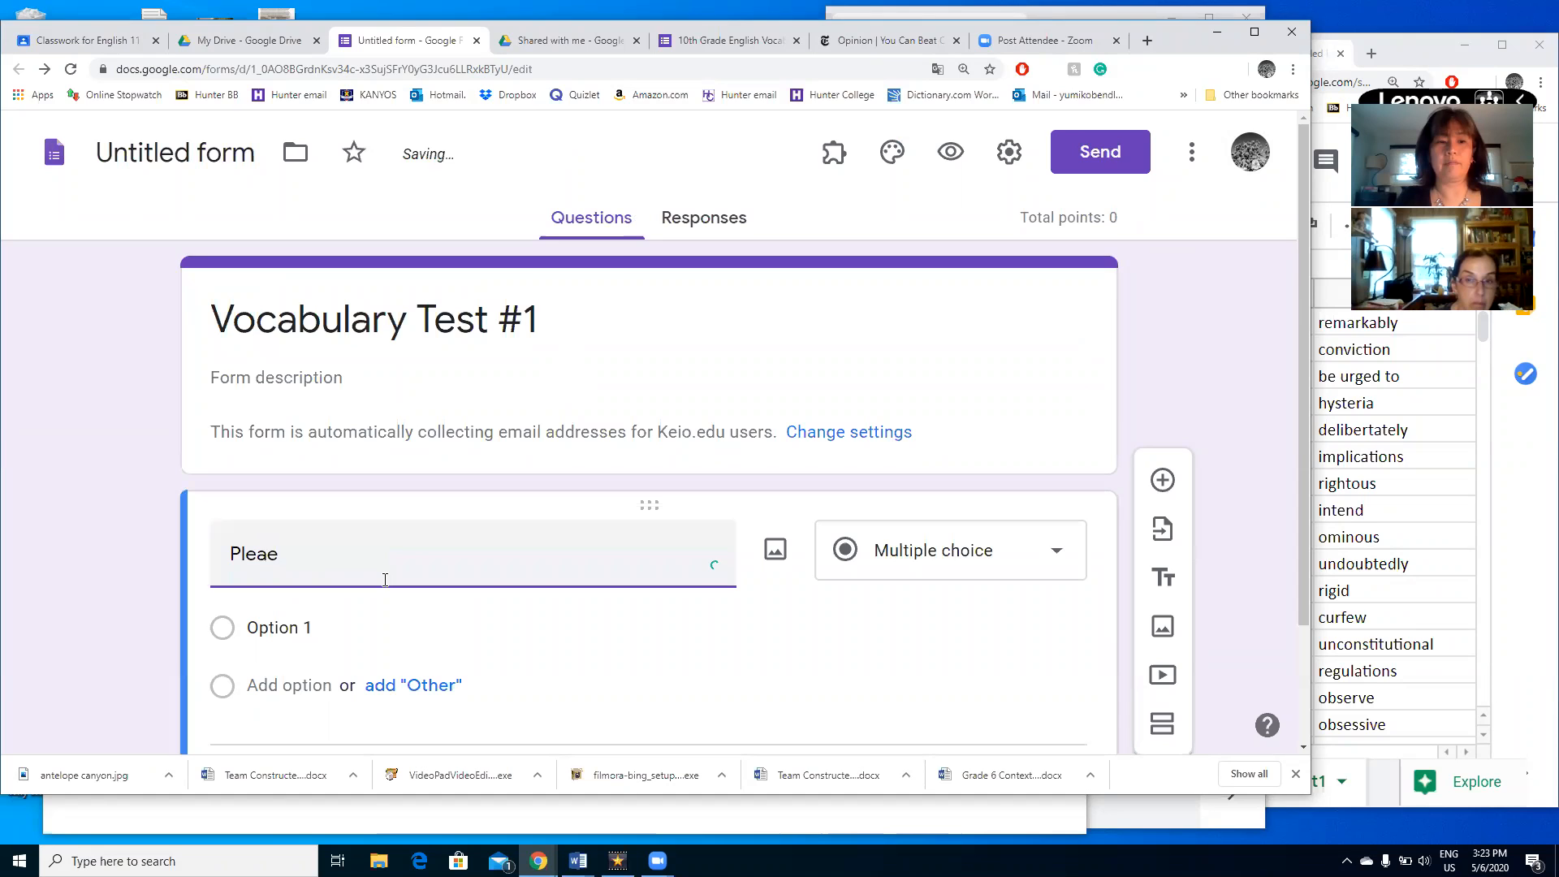
{"action": "type", "text": "e write yoou"}
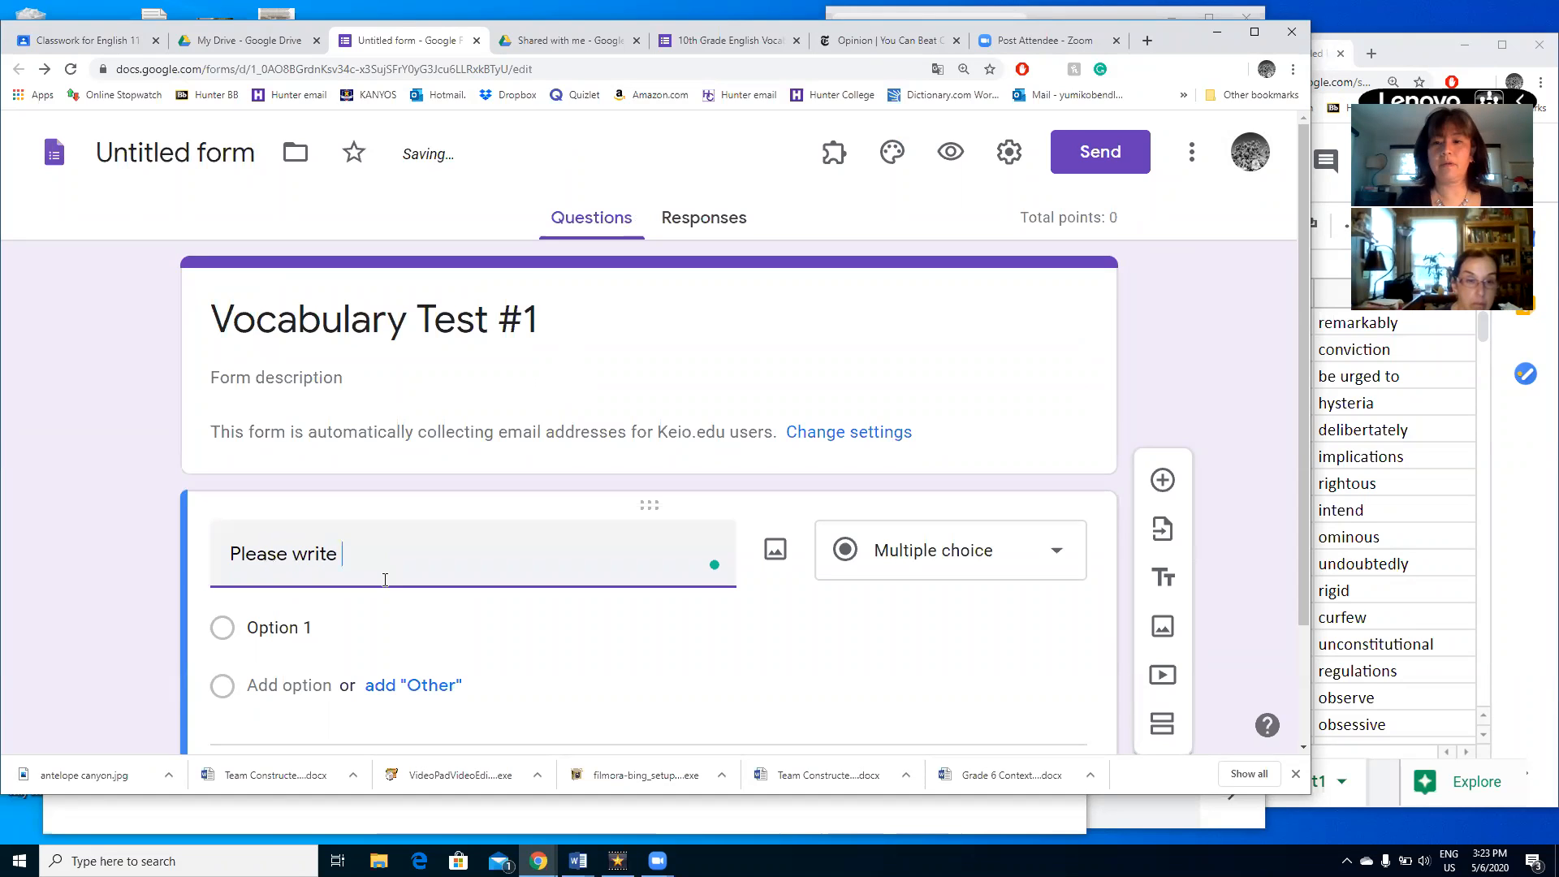
{"action": "type", "text": "r"}
{"action": "key", "text": "BackSpace"}
{"action": "key", "text": "BackSpace"}
{"action": "key", "text": "BackSpace"}
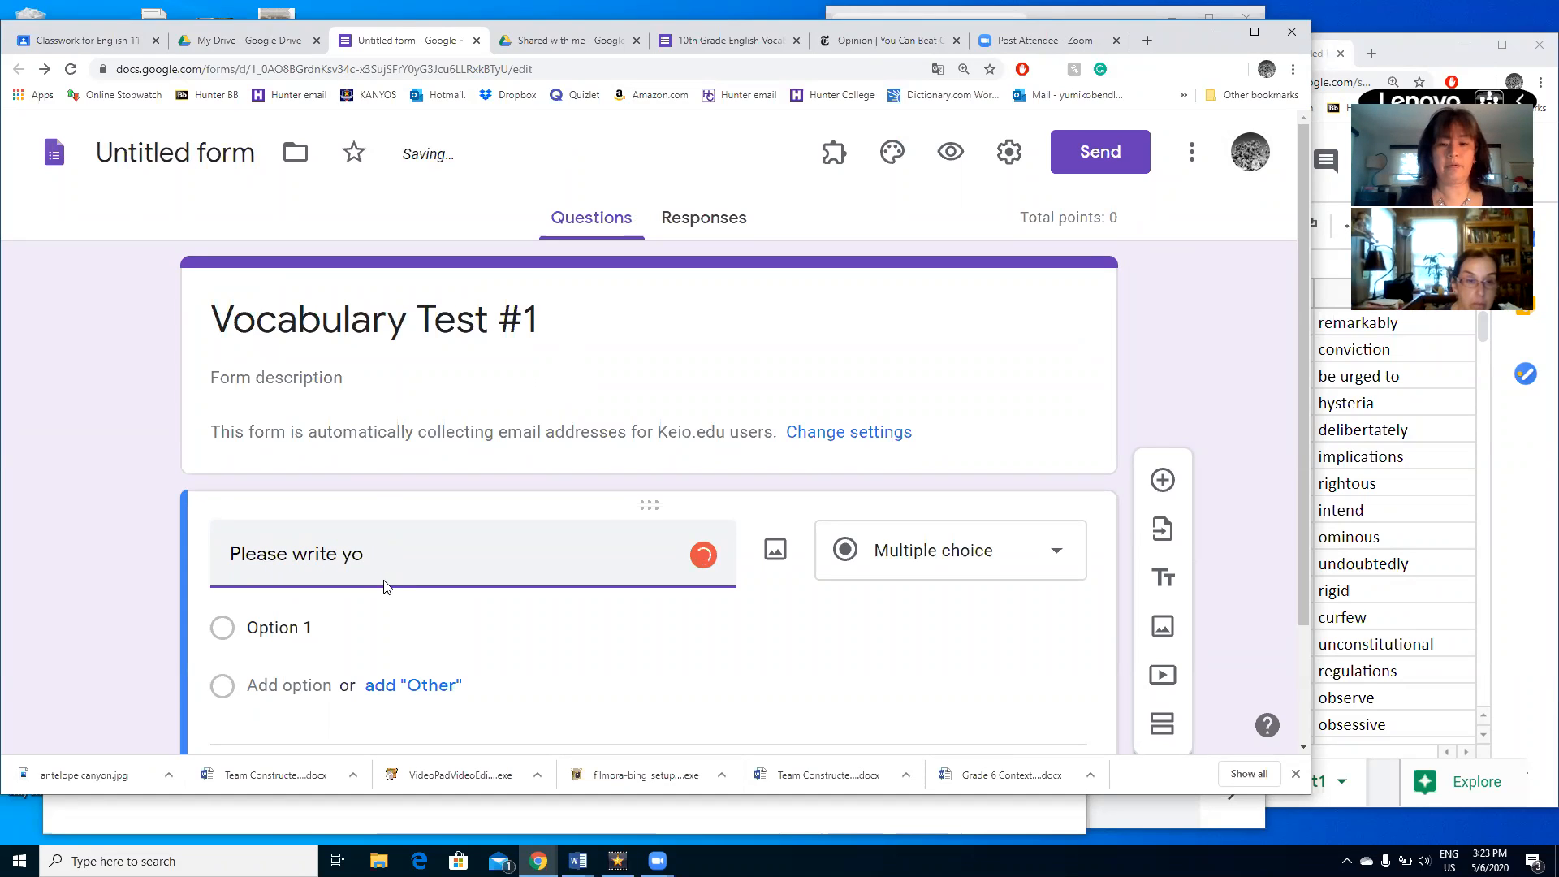
{"action": "key", "text": "BackSpace"}
{"action": "type", "text": "our name"}
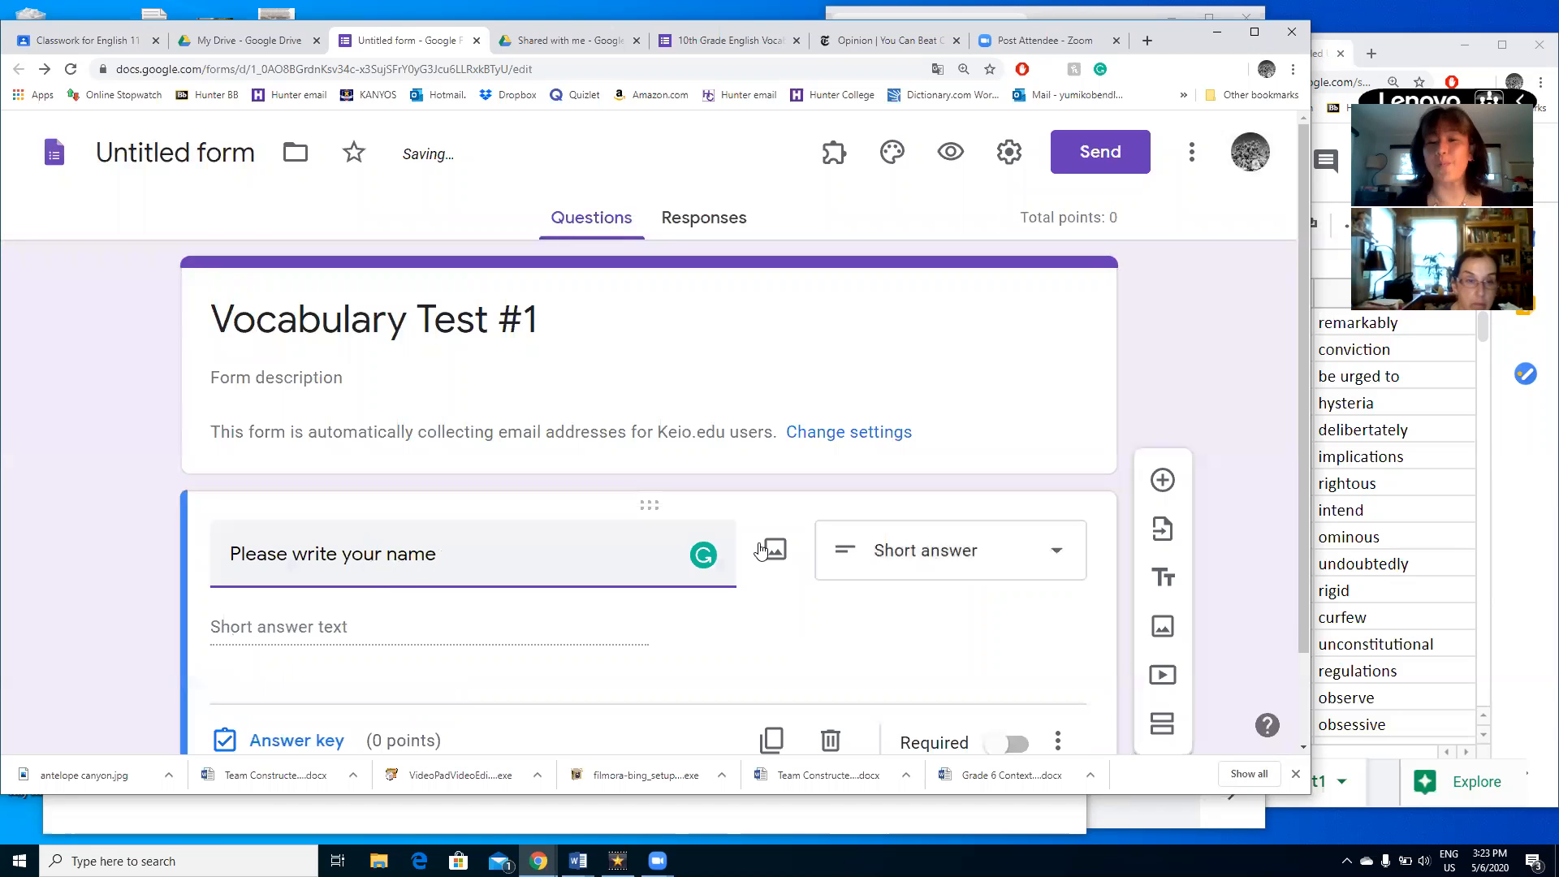
{"action": "scroll", "coordinate": [829, 599], "scroll_direction": "down", "scroll_amount": 1}
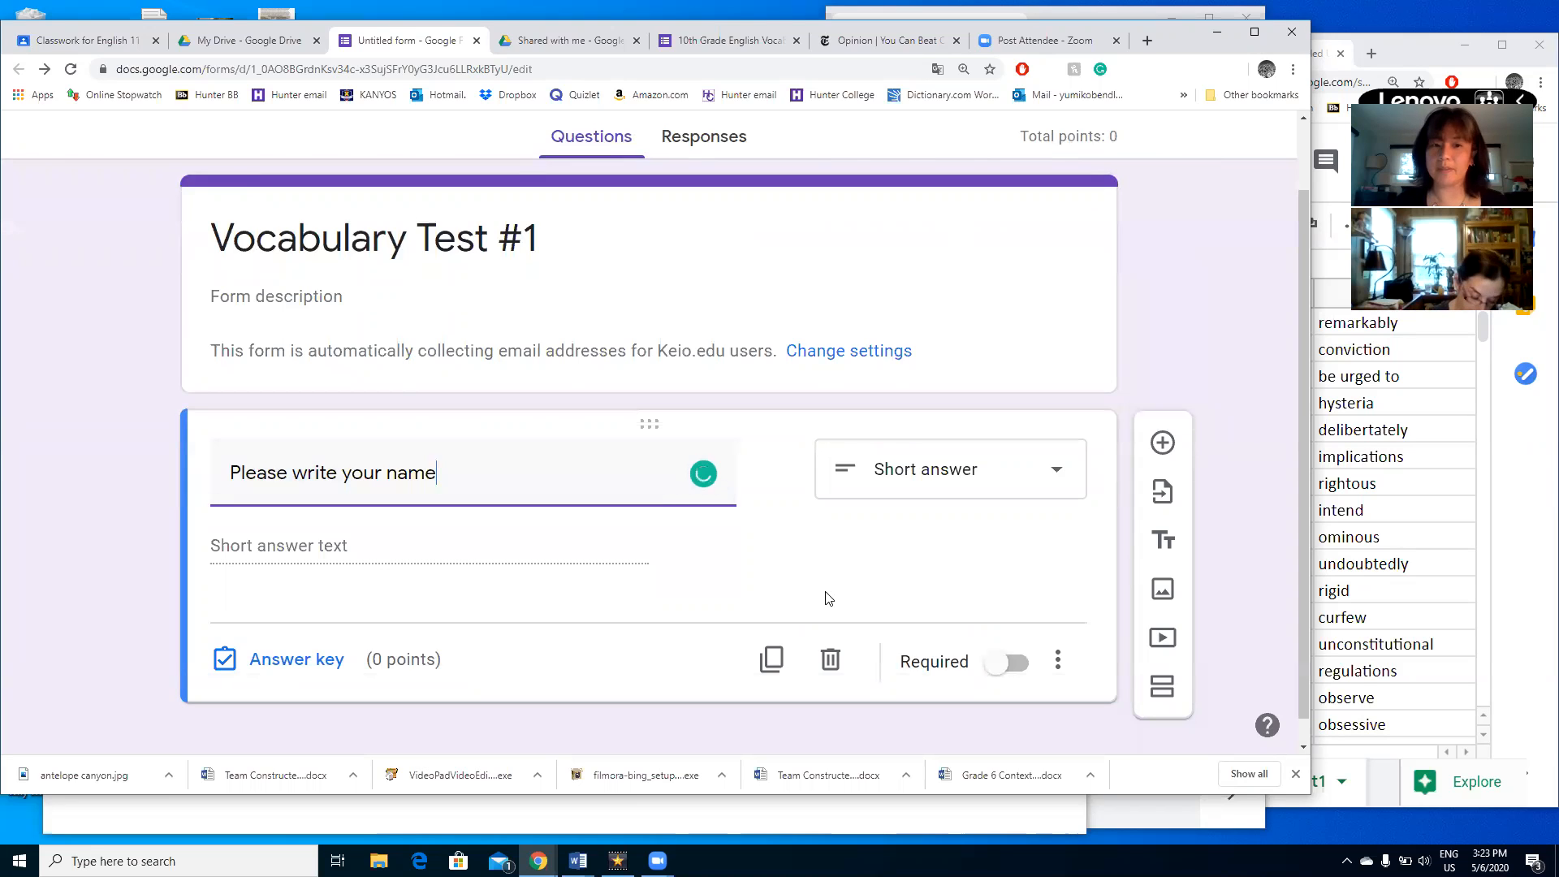
{"action": "left_click", "coordinate": [1015, 664]}
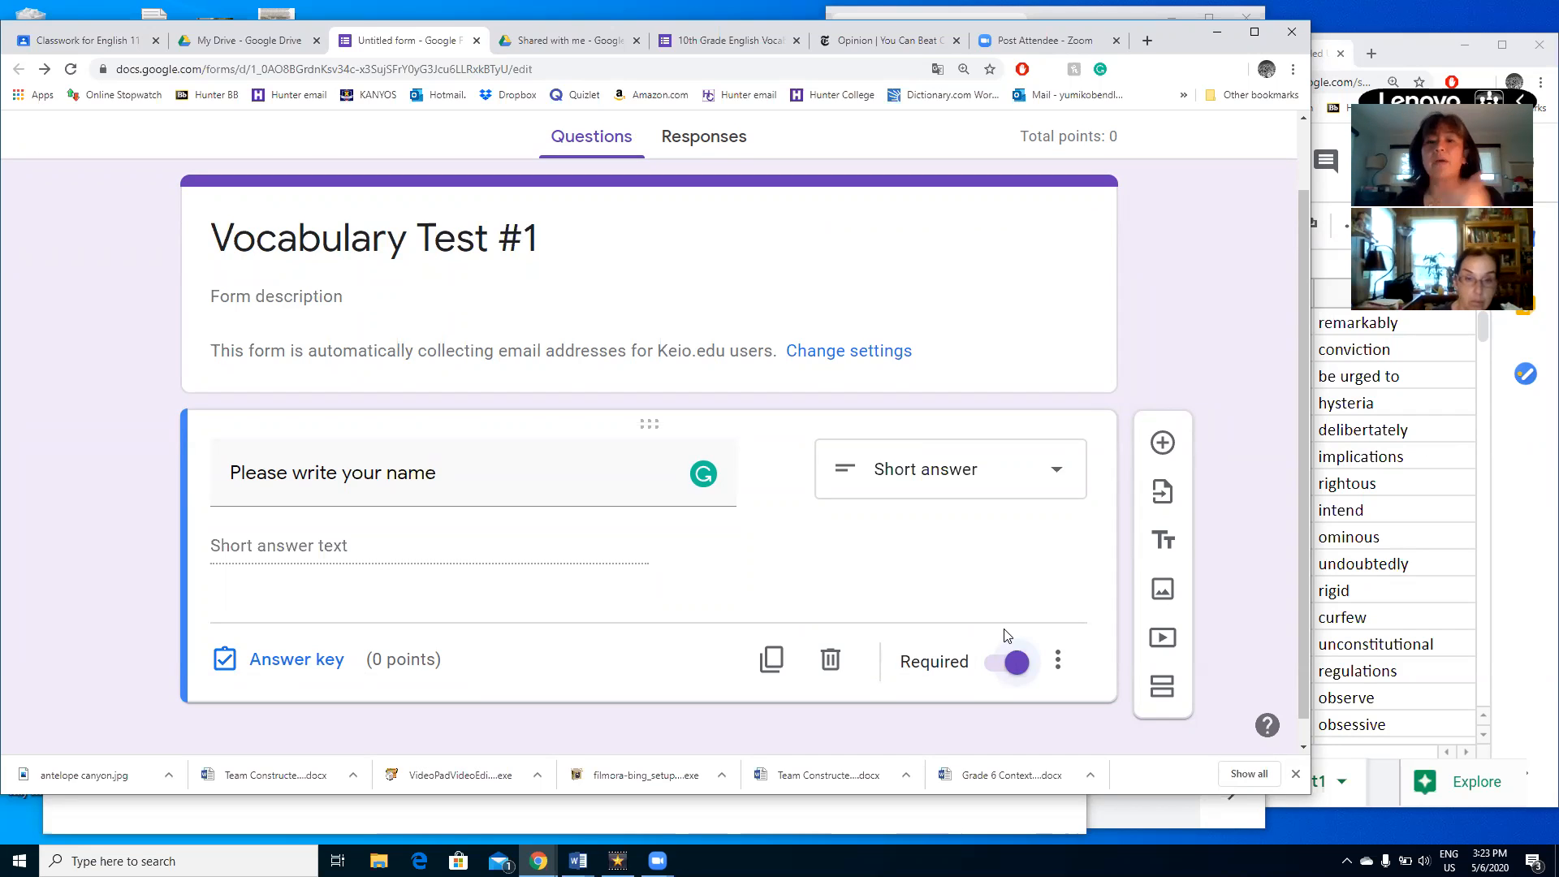
- Add a second section to the form after the required name question
{"action": "scroll", "coordinate": [1046, 664], "scroll_direction": "down", "scroll_amount": 1}
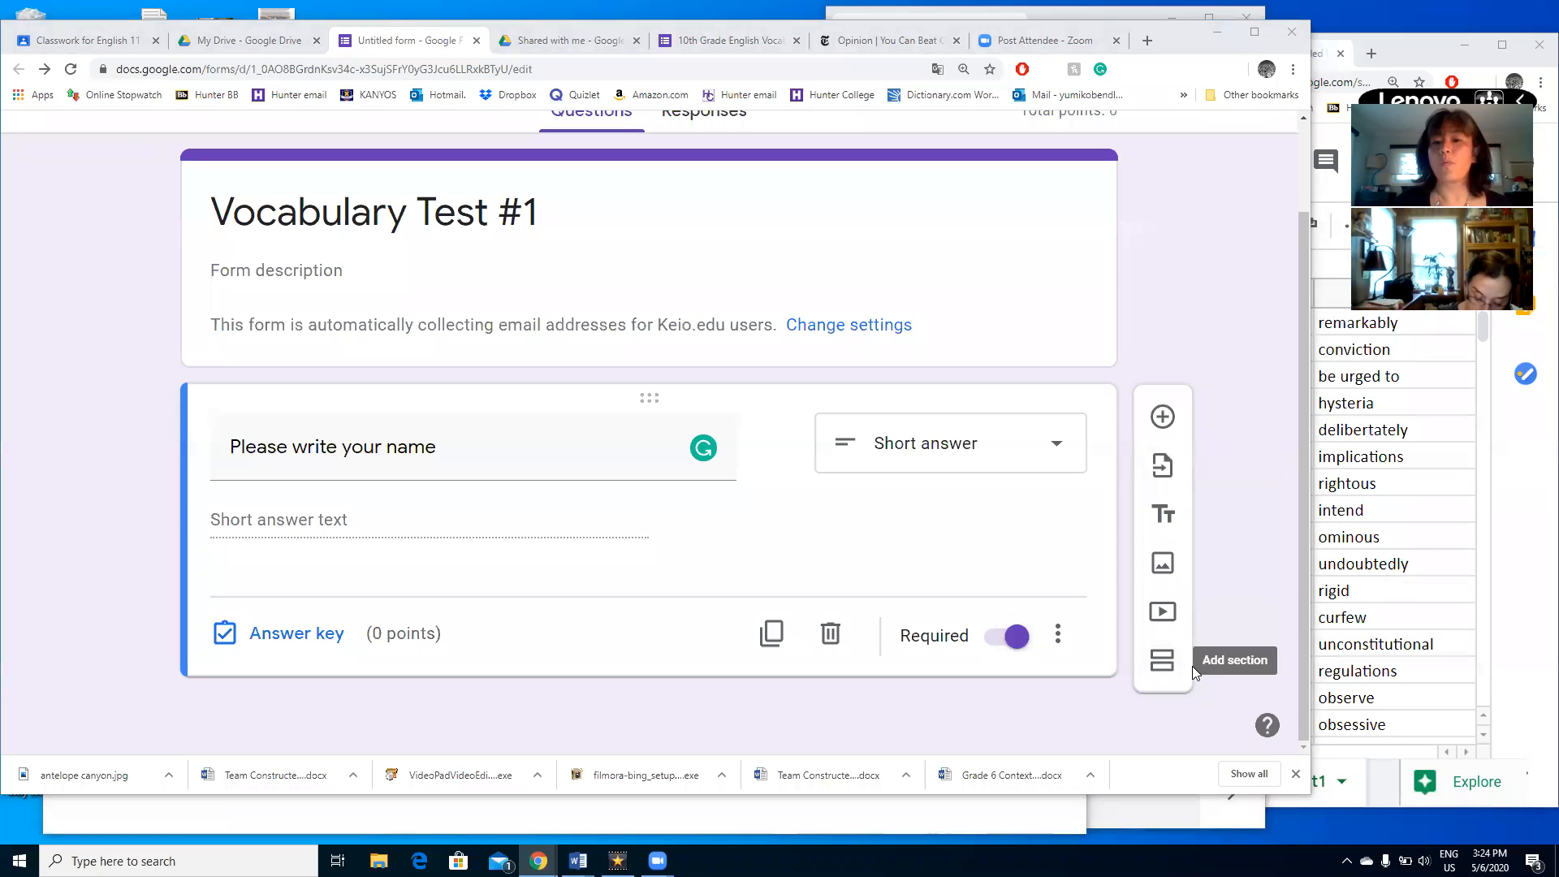
{"action": "left_click", "coordinate": [1163, 662]}
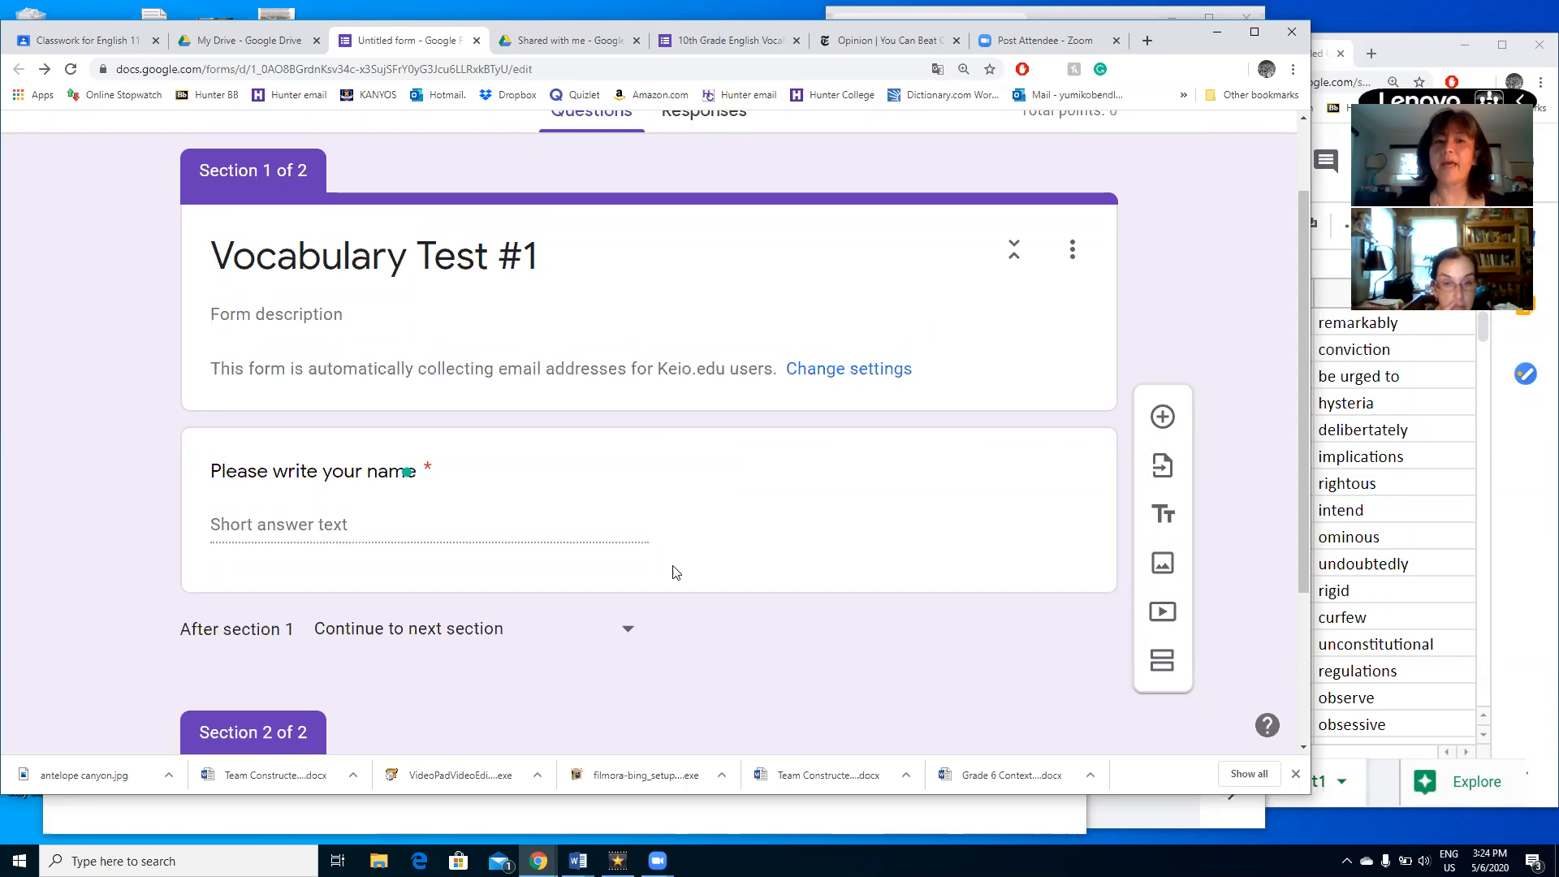
{"action": "mouse_move", "coordinate": [427, 474]}
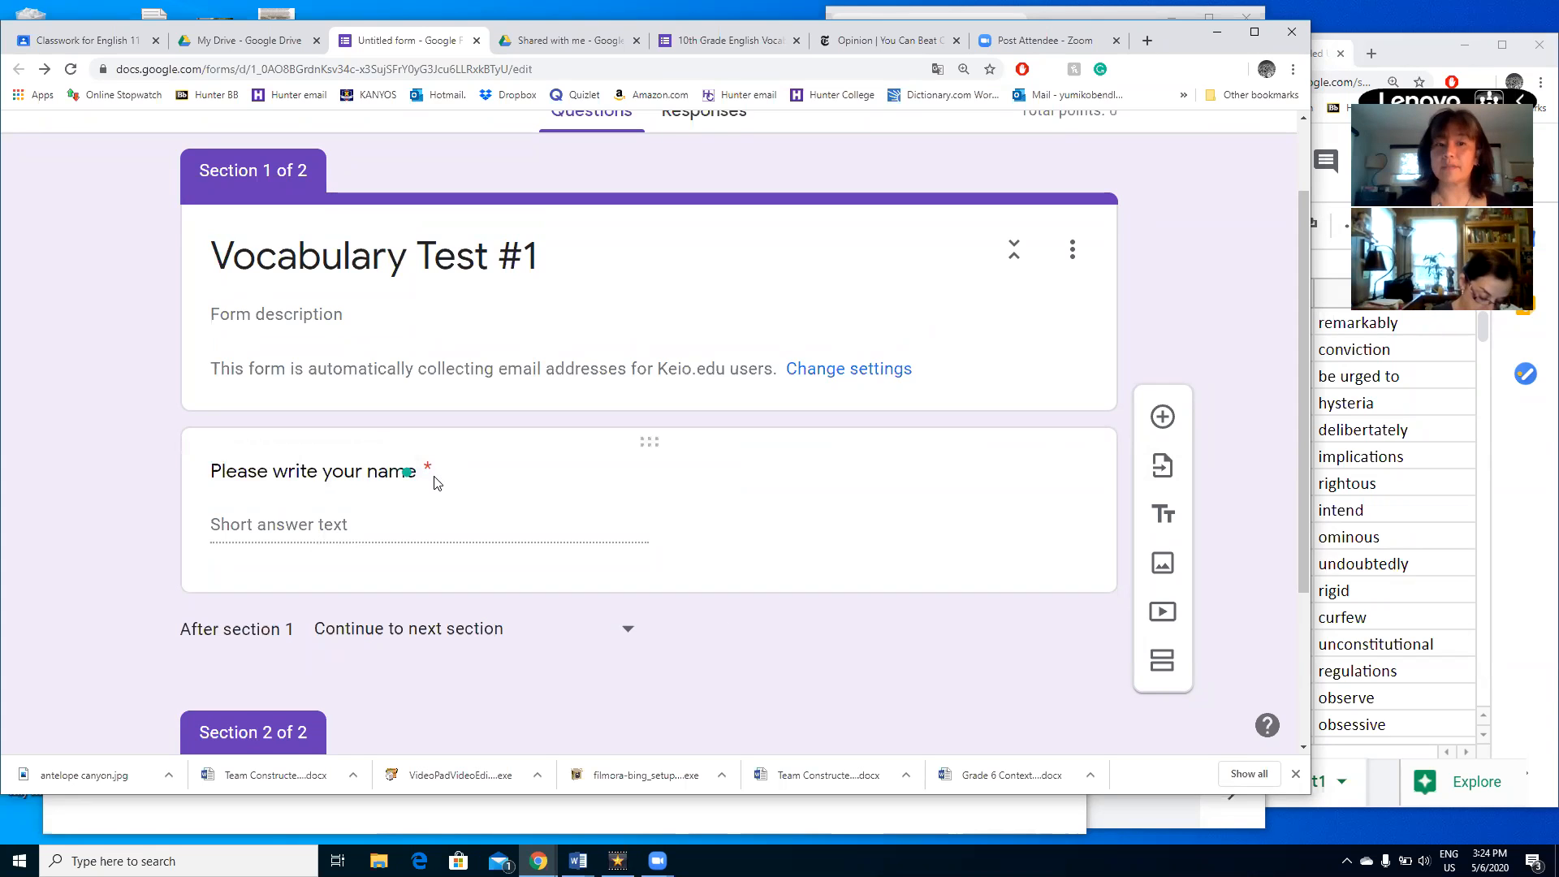
{"action": "scroll", "coordinate": [1164, 618], "scroll_direction": "down", "scroll_amount": 1}
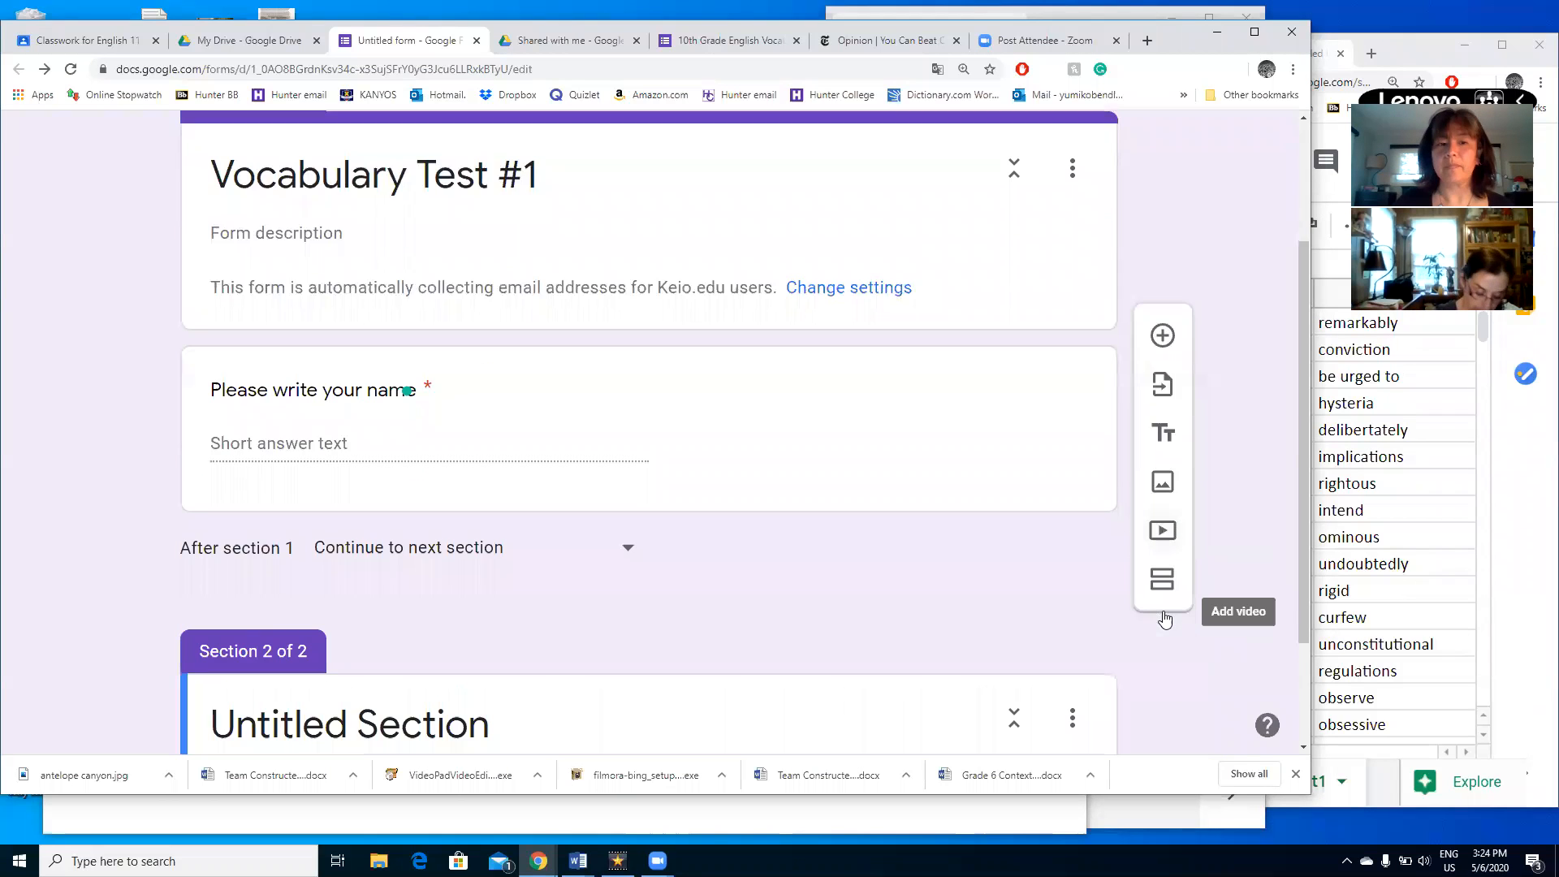
{"action": "scroll", "coordinate": [1005, 605], "scroll_direction": "down", "scroll_amount": 2}
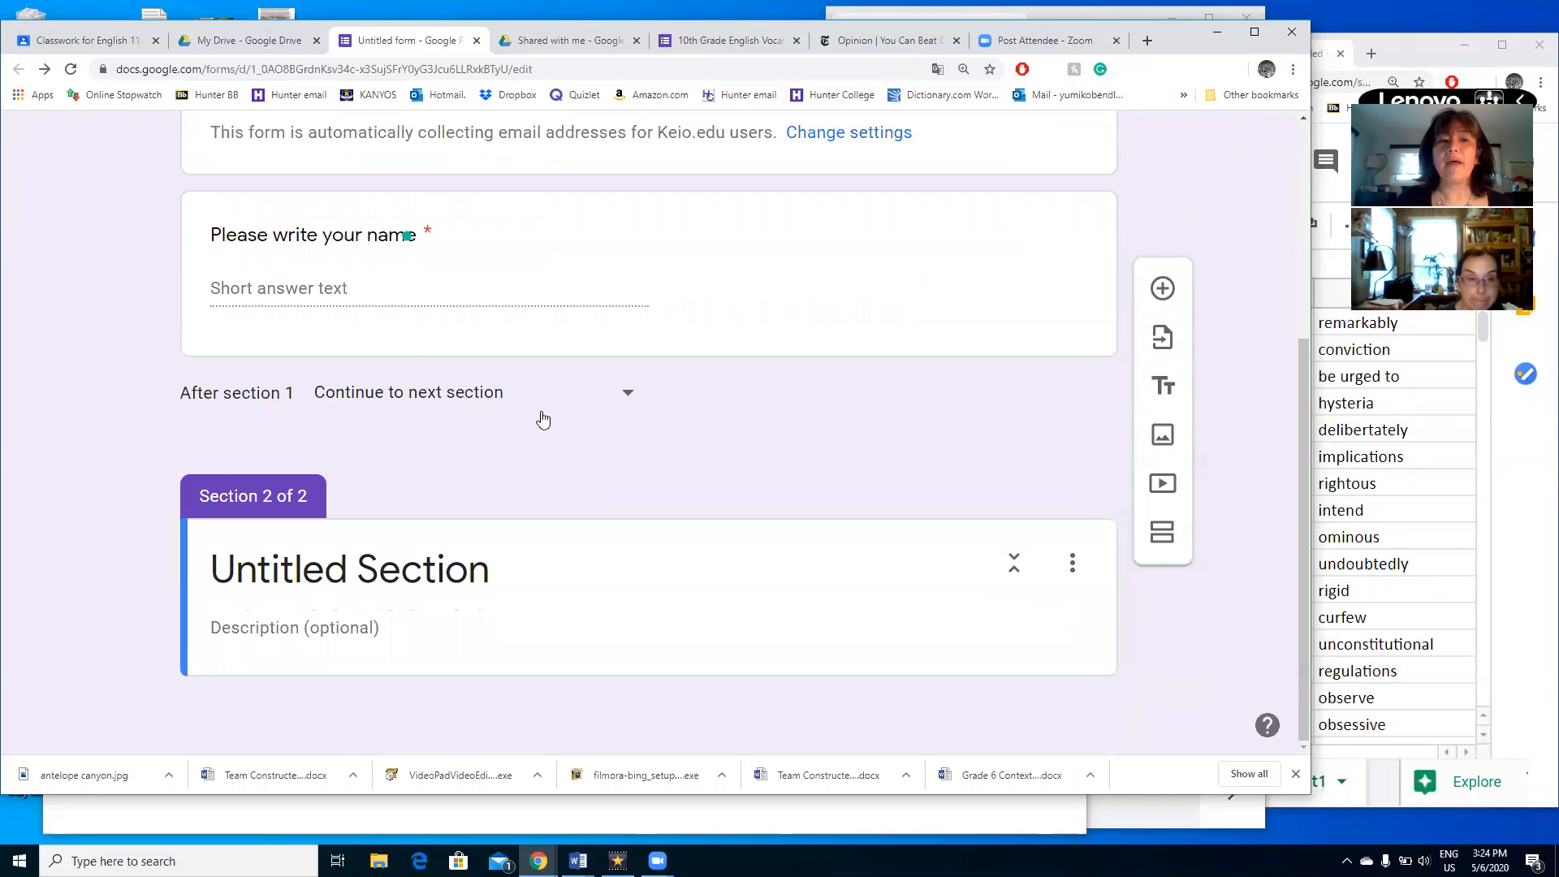
- Title the new untitled section "Multiple Choice"
{"action": "left_click", "coordinate": [512, 562]}
{"action": "type", "text": "Multple"}
{"action": "key", "text": "BackSpace"}
{"action": "key", "text": "BackSpace"}
{"action": "key", "text": "BackSpace"}
{"action": "key", "text": "BackSpace"}
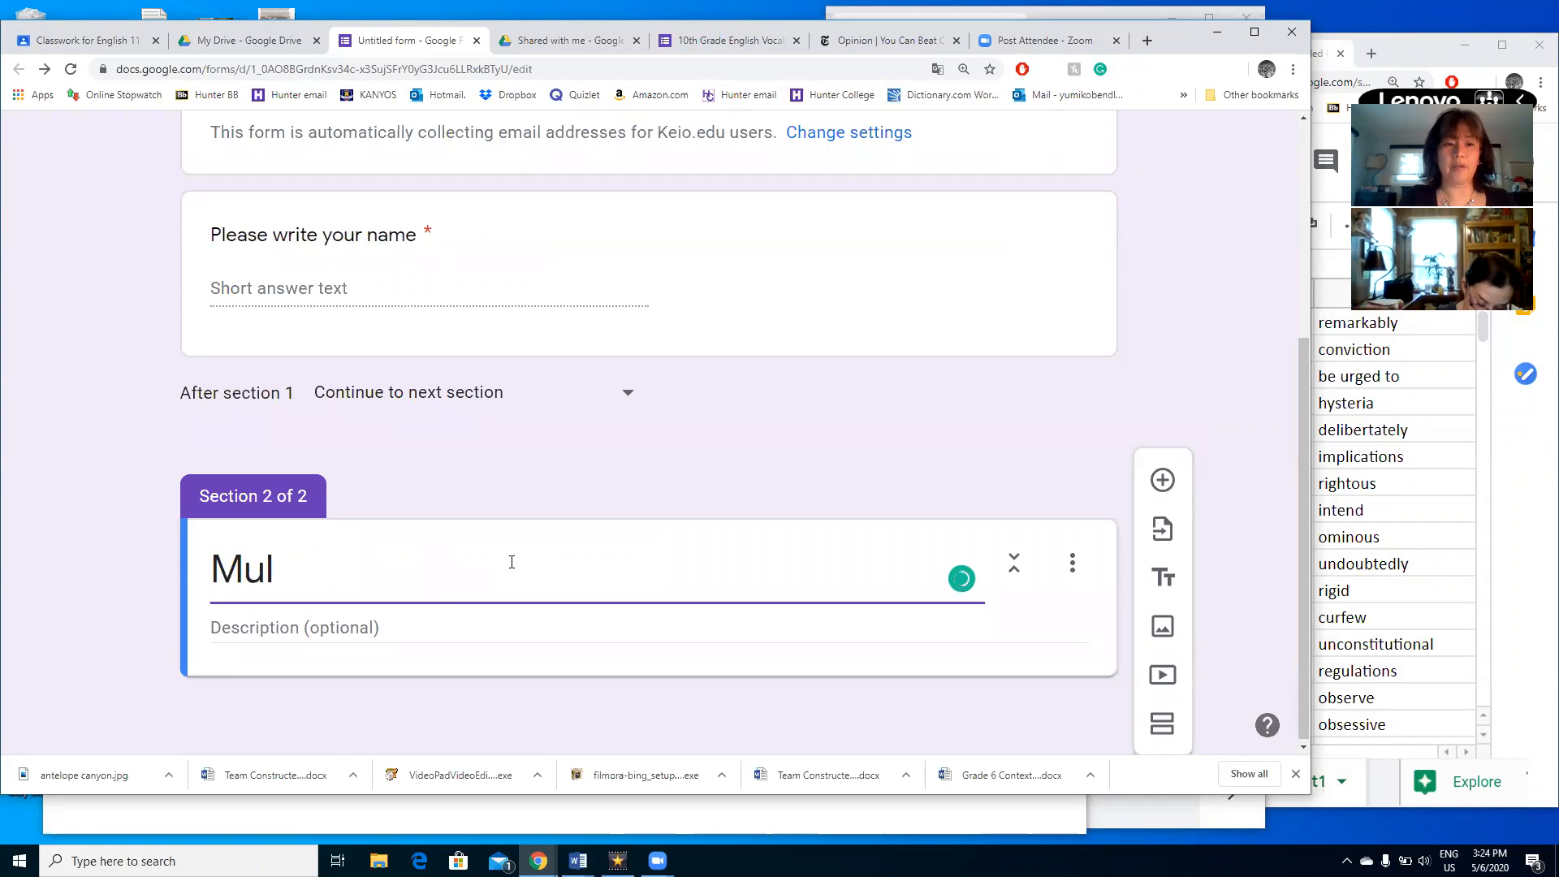
{"action": "type", "text": "t"}
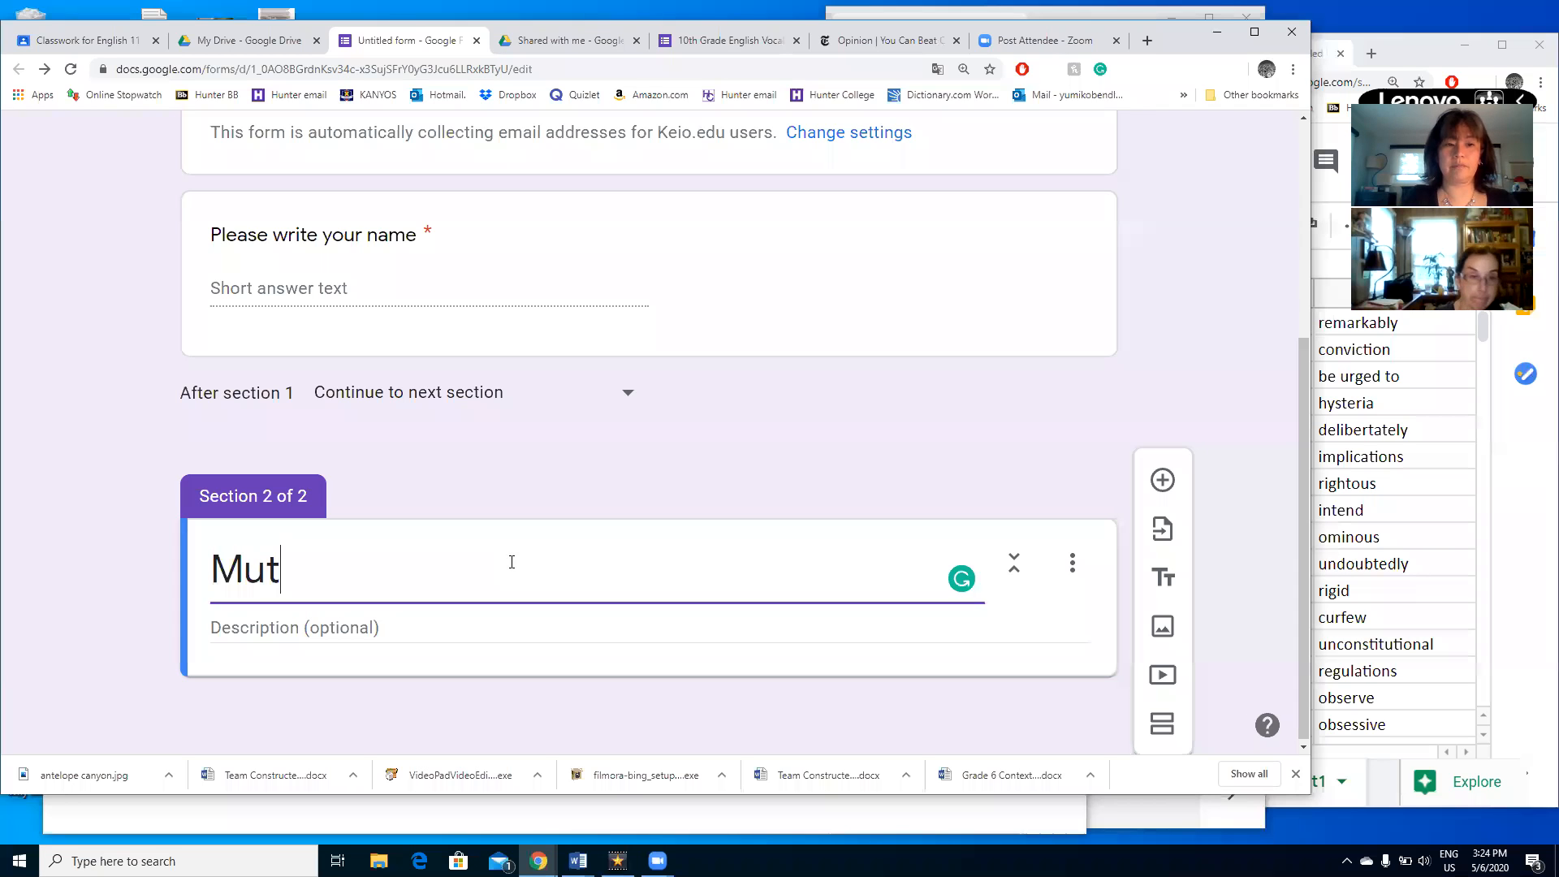
{"action": "type", "text": "ltiple "}
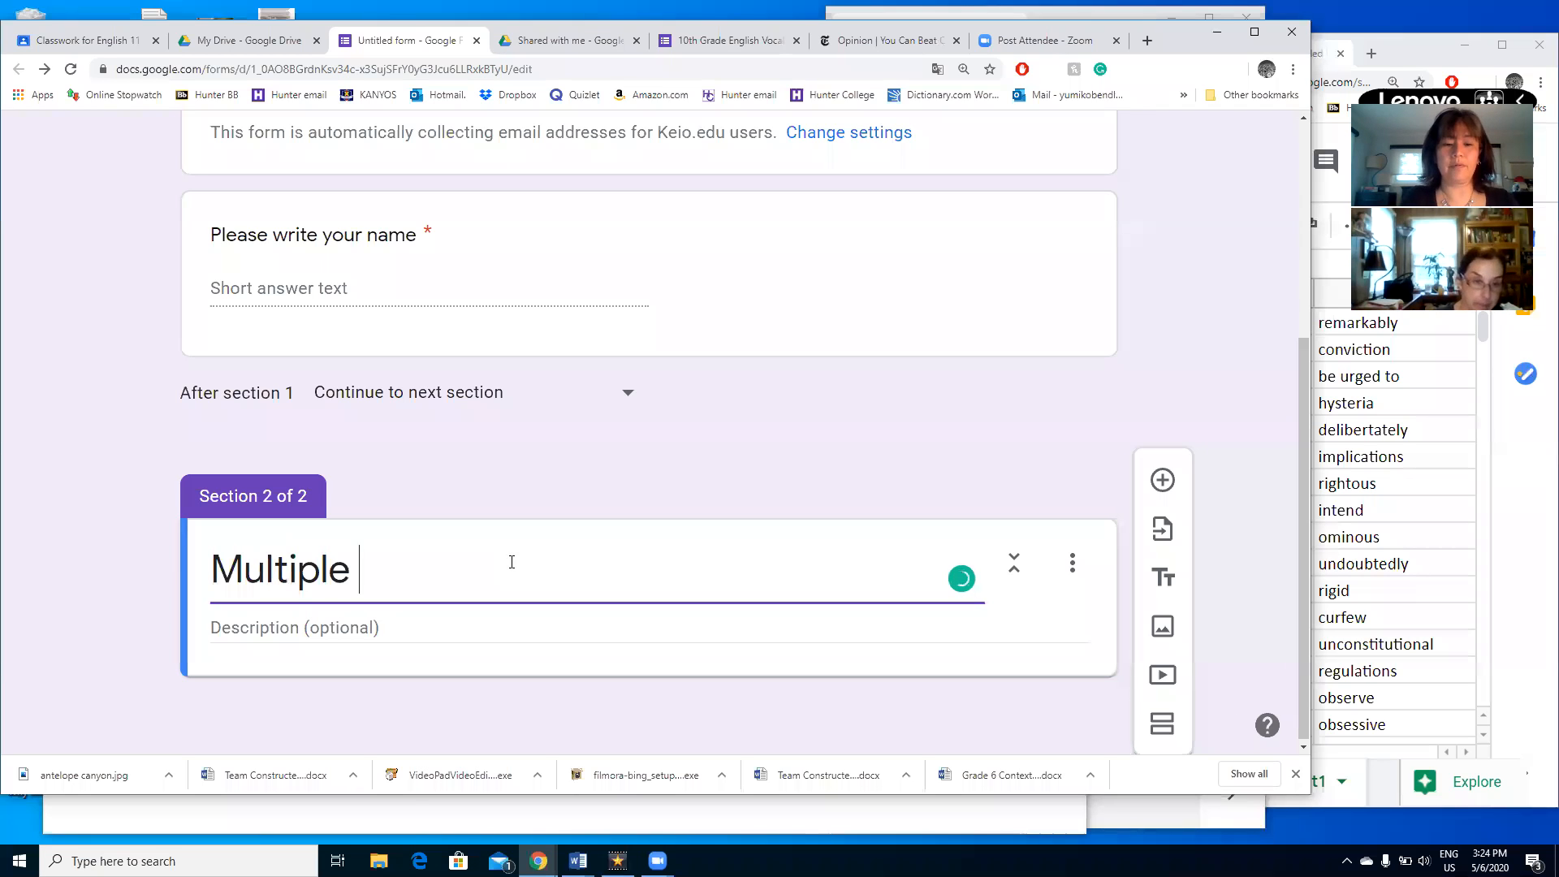
{"action": "type", "text": "Choce=="}
{"action": "key", "text": "BackSpace"}
{"action": "key", "text": "BackSpace"}
{"action": "key", "text": "BackSpace"}
{"action": "key", "text": "BackSpace"}
{"action": "type", "text": "ice"}
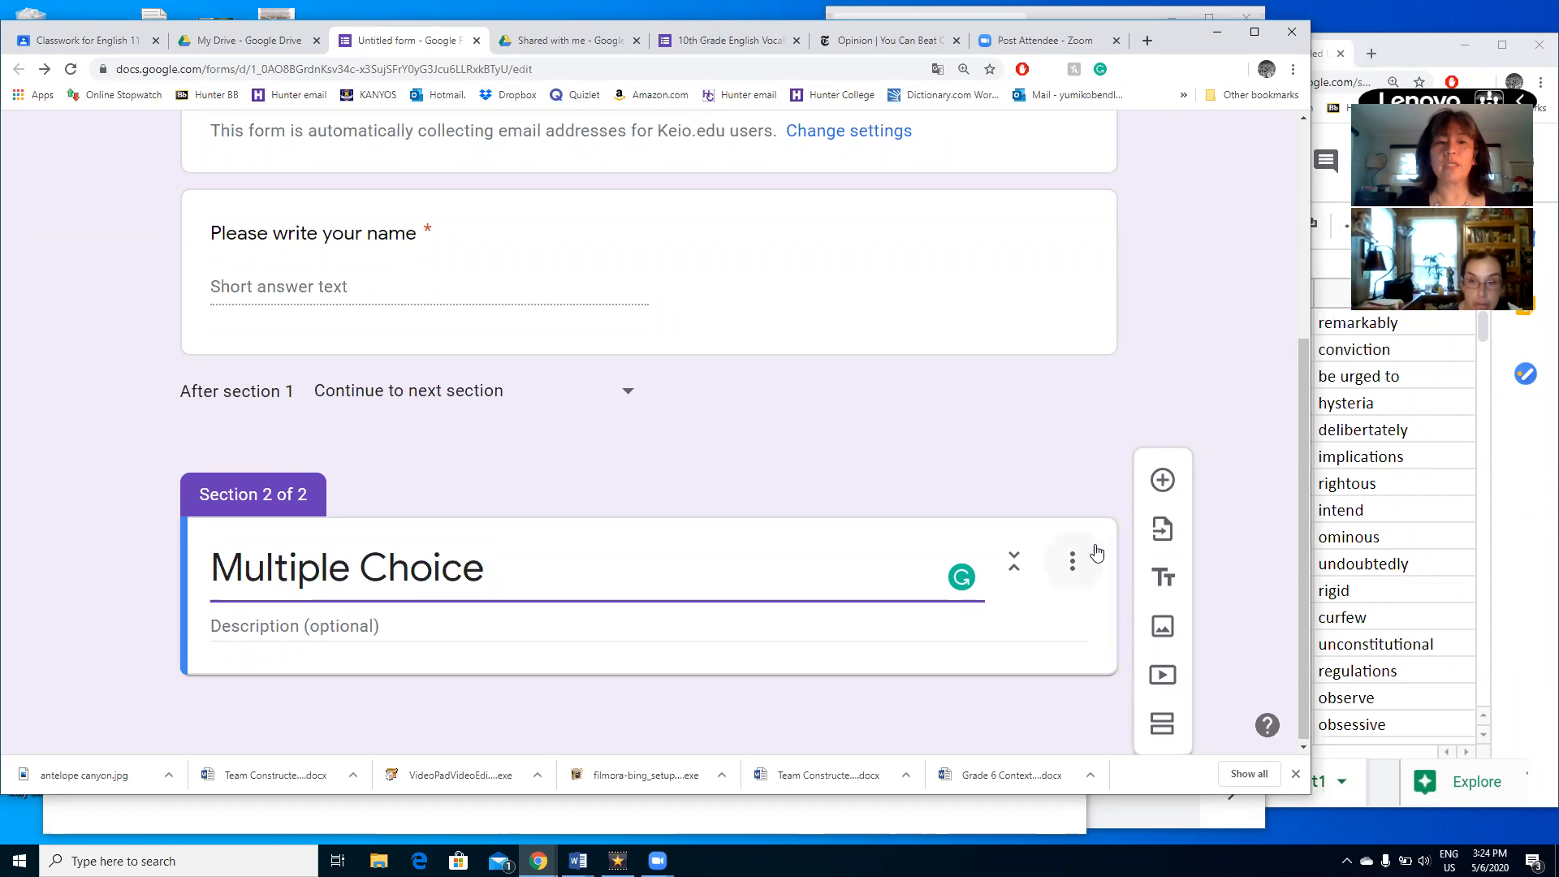
- Add the question "1. What is the weather today?" to the Multiple Choice section, with the multiple choice question type
{"action": "left_click", "coordinate": [1163, 480]}
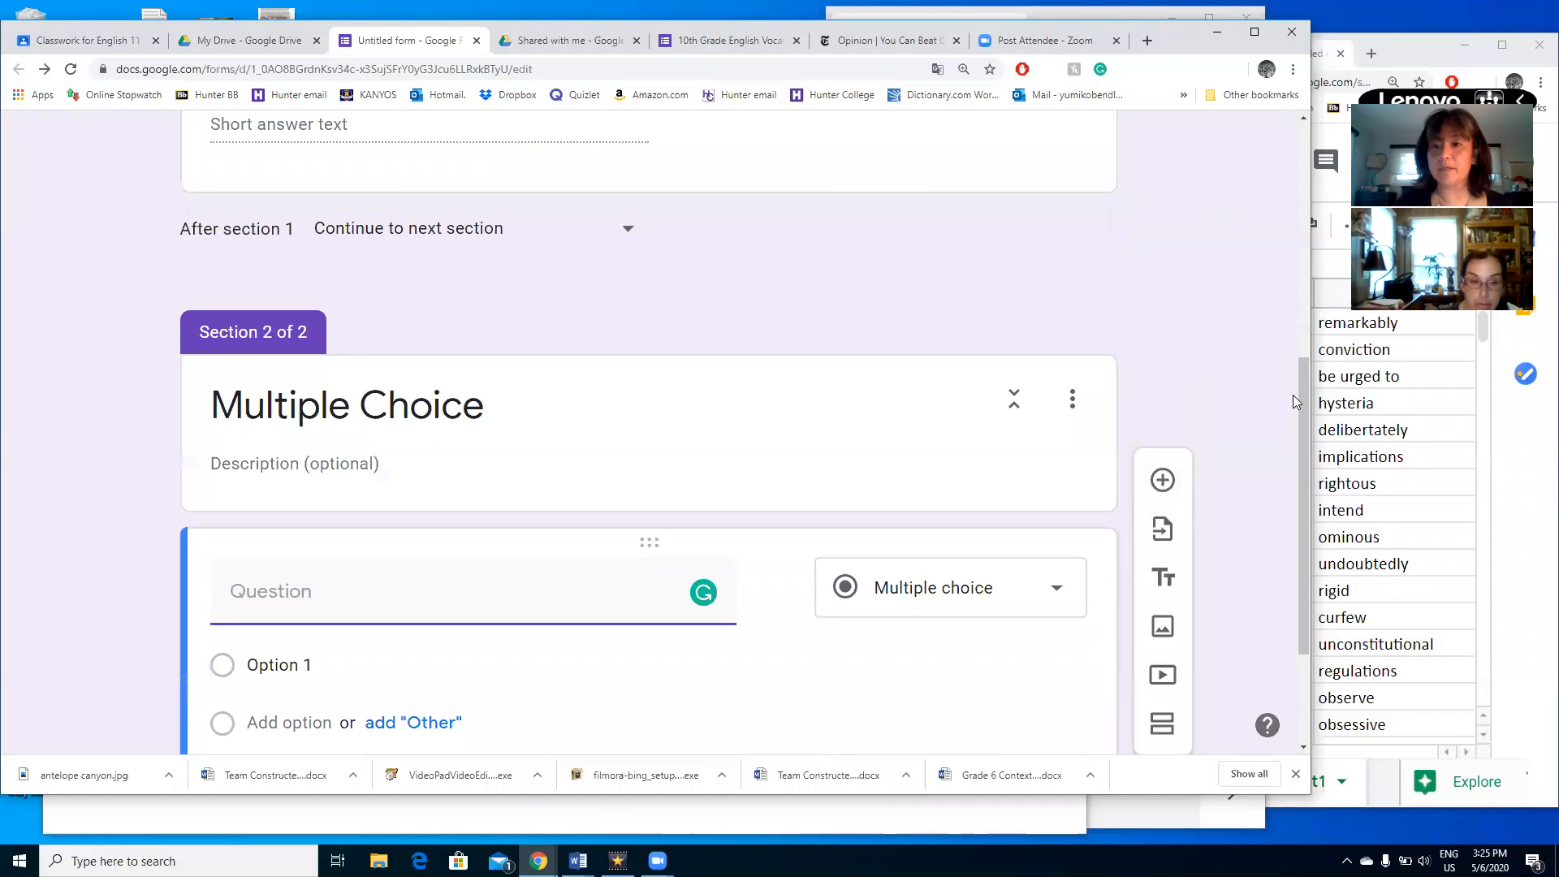
{"action": "scroll", "coordinate": [1298, 419], "scroll_direction": "down", "scroll_amount": 3}
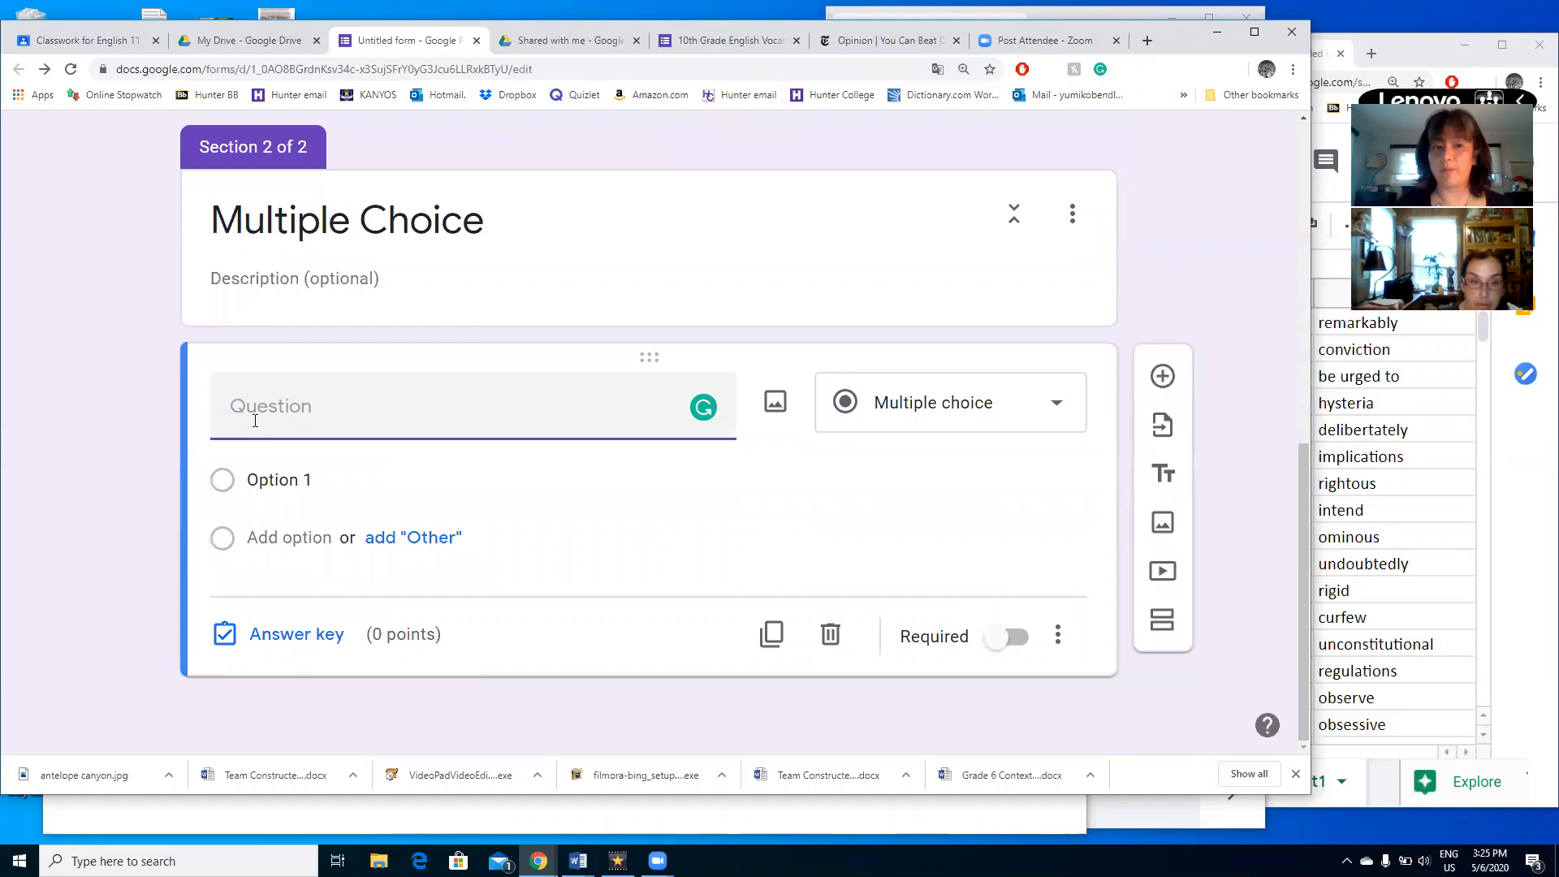
{"action": "type", "text": "1. "}
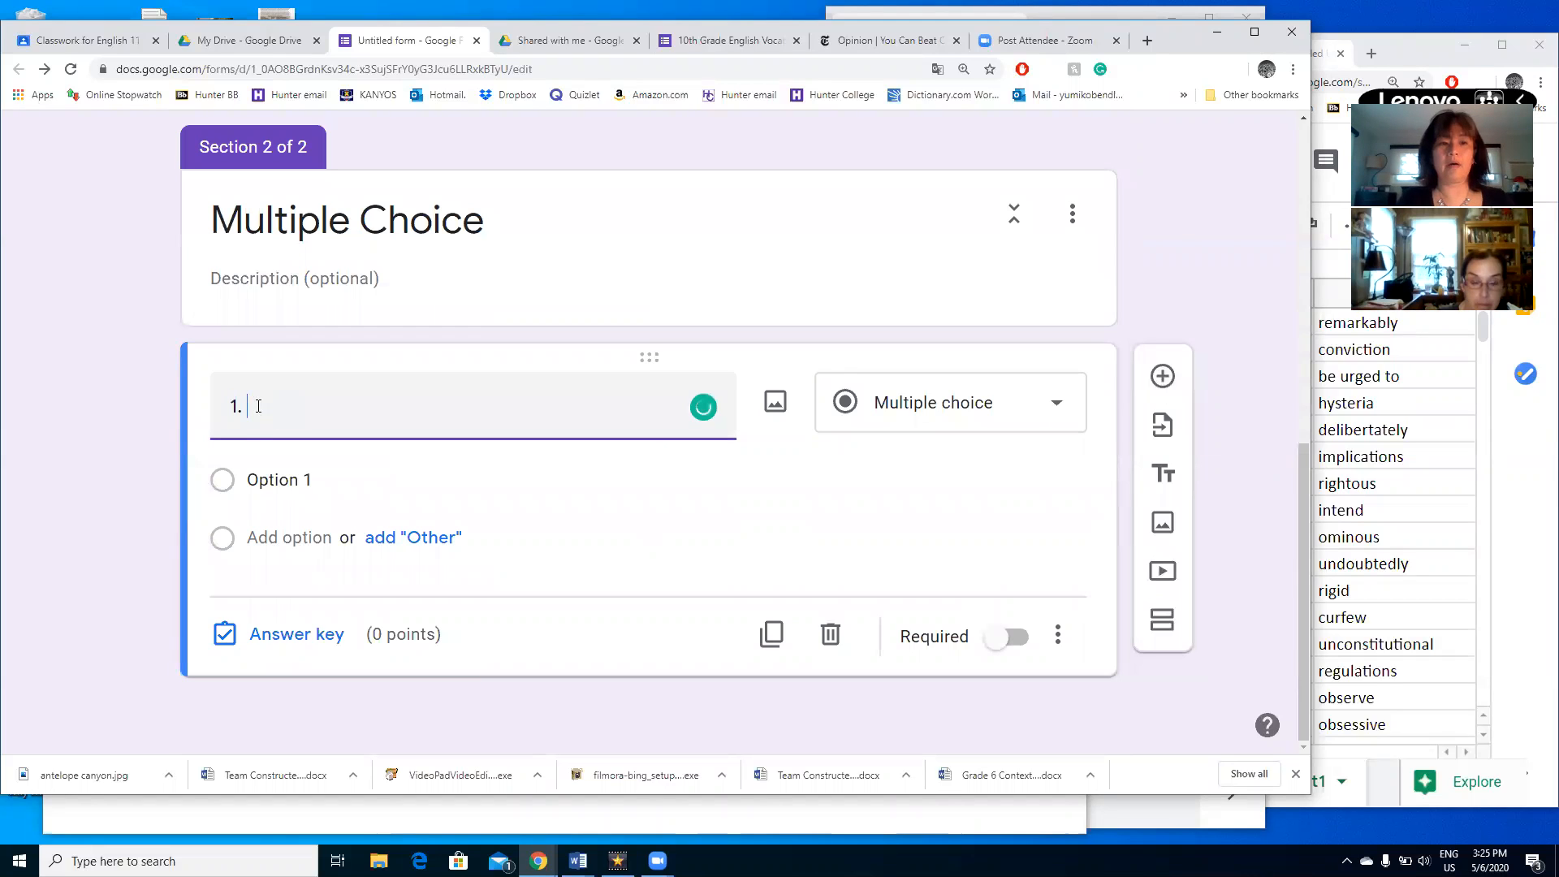
{"action": "type", "text": "What is the weather today"}
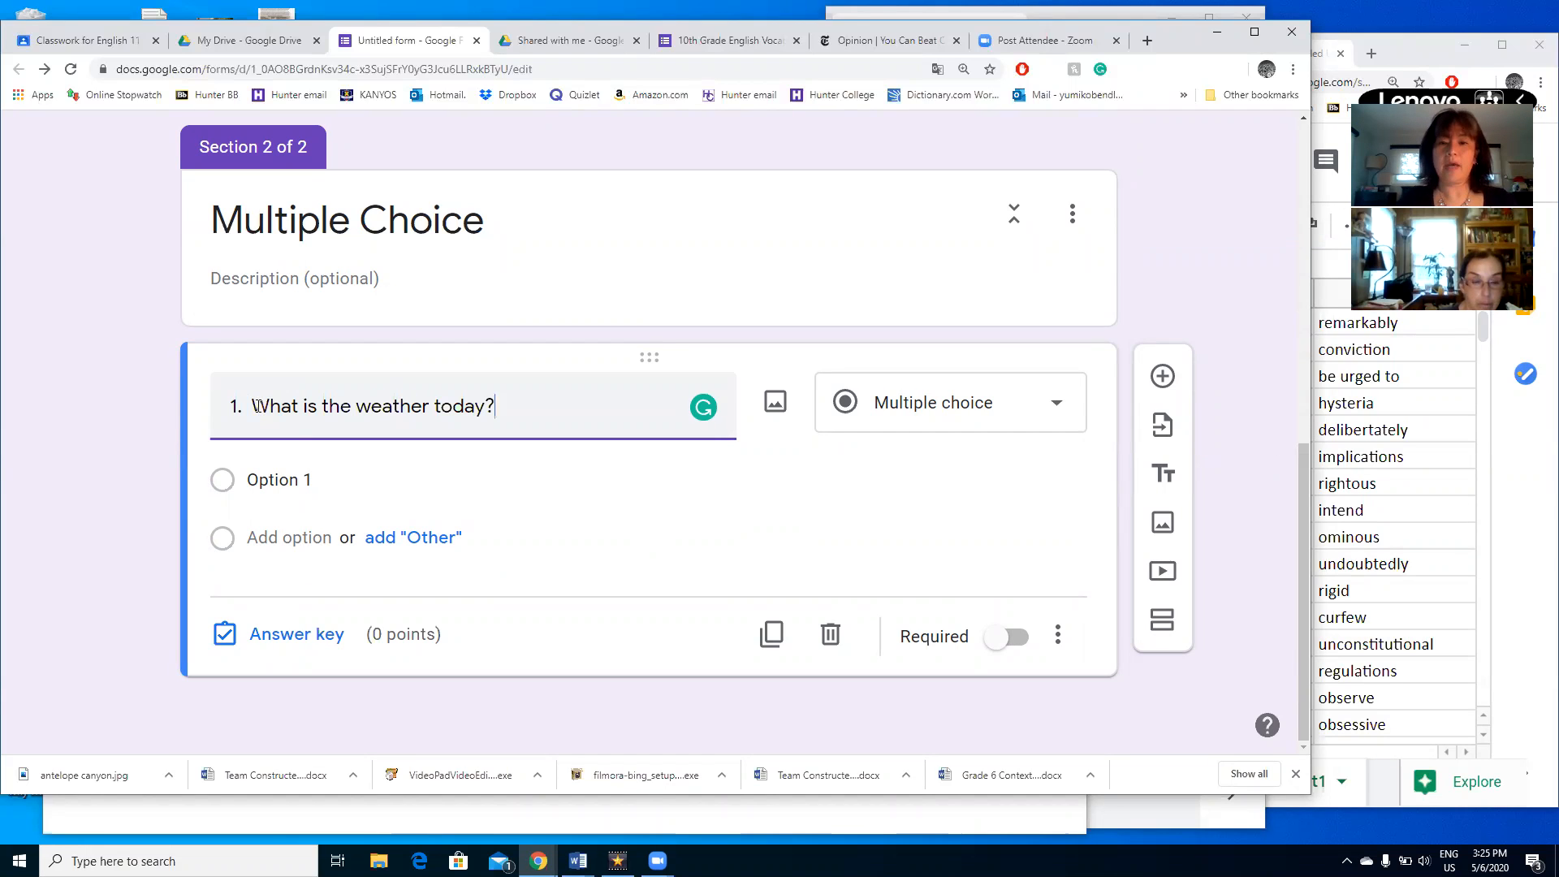
{"action": "type", "text": "?"}
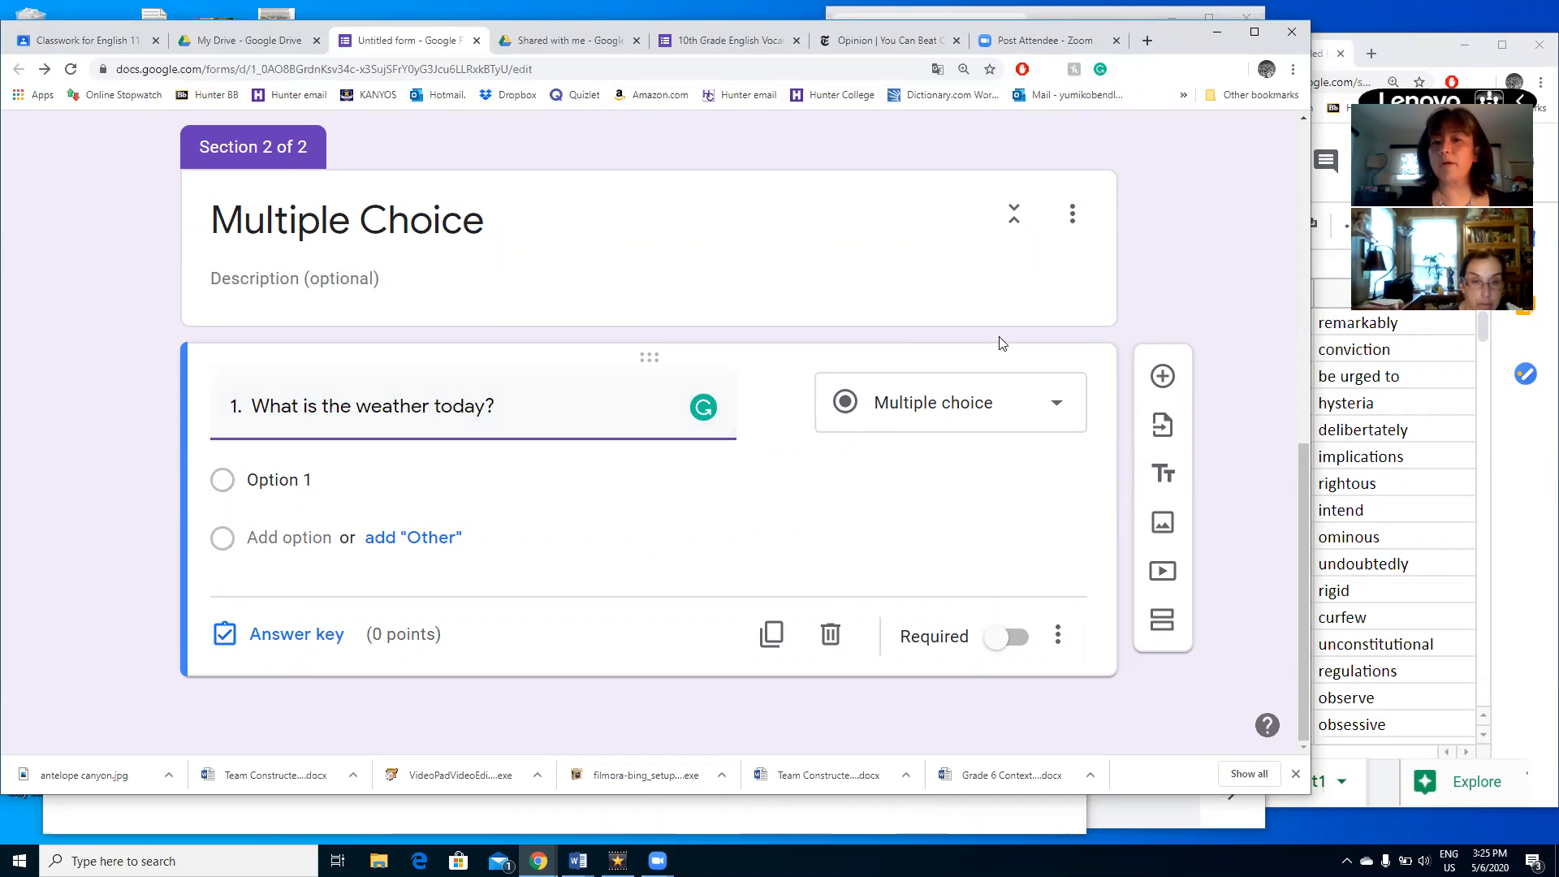
{"action": "left_click", "coordinate": [1050, 406]}
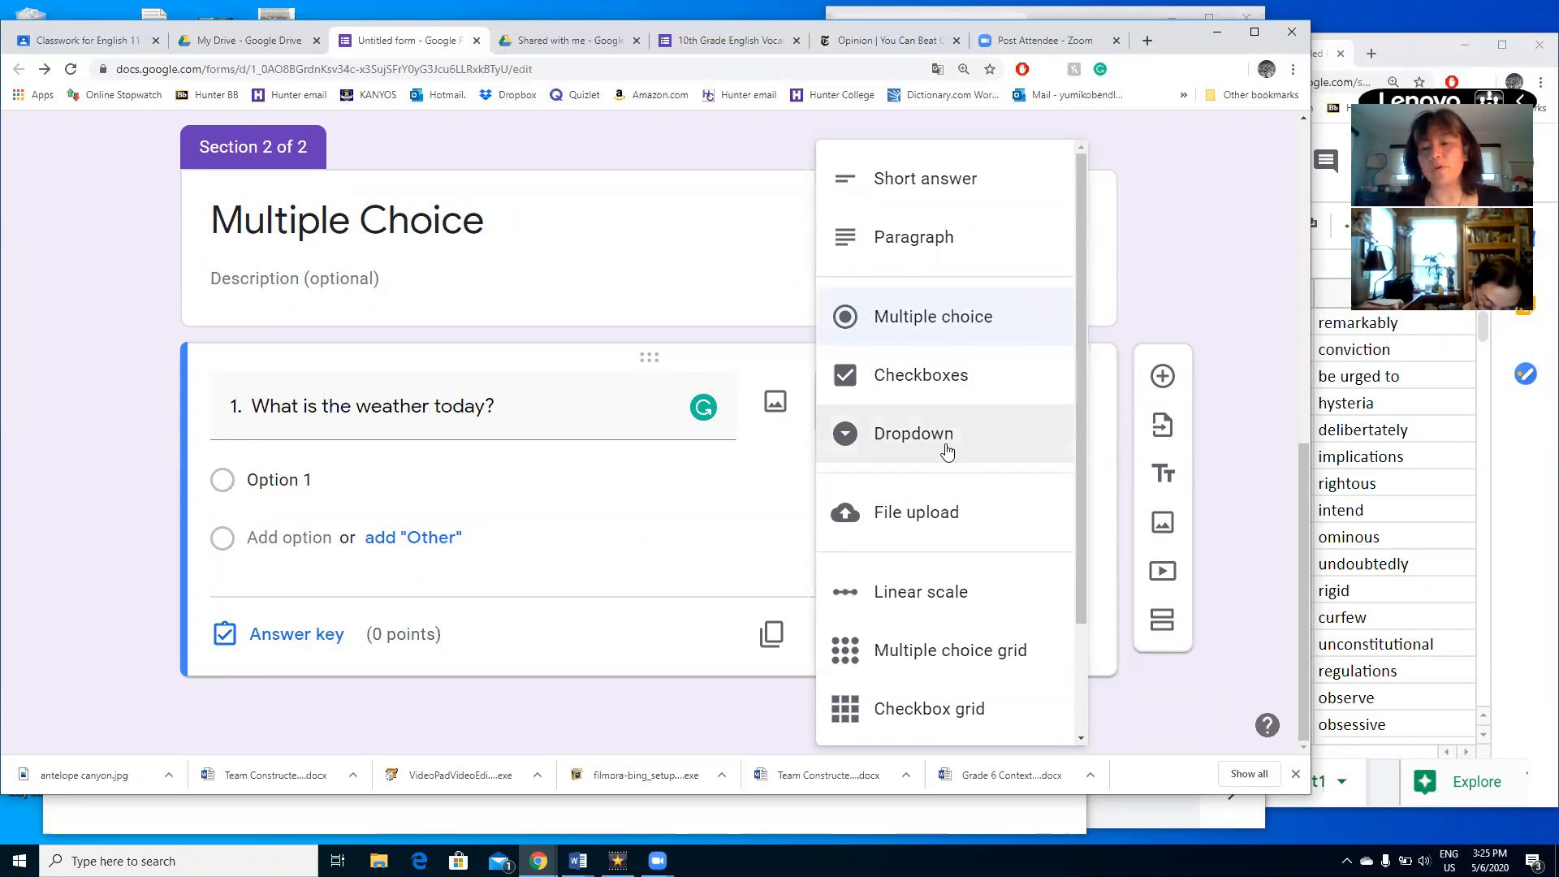
{"action": "left_click", "coordinate": [961, 316]}
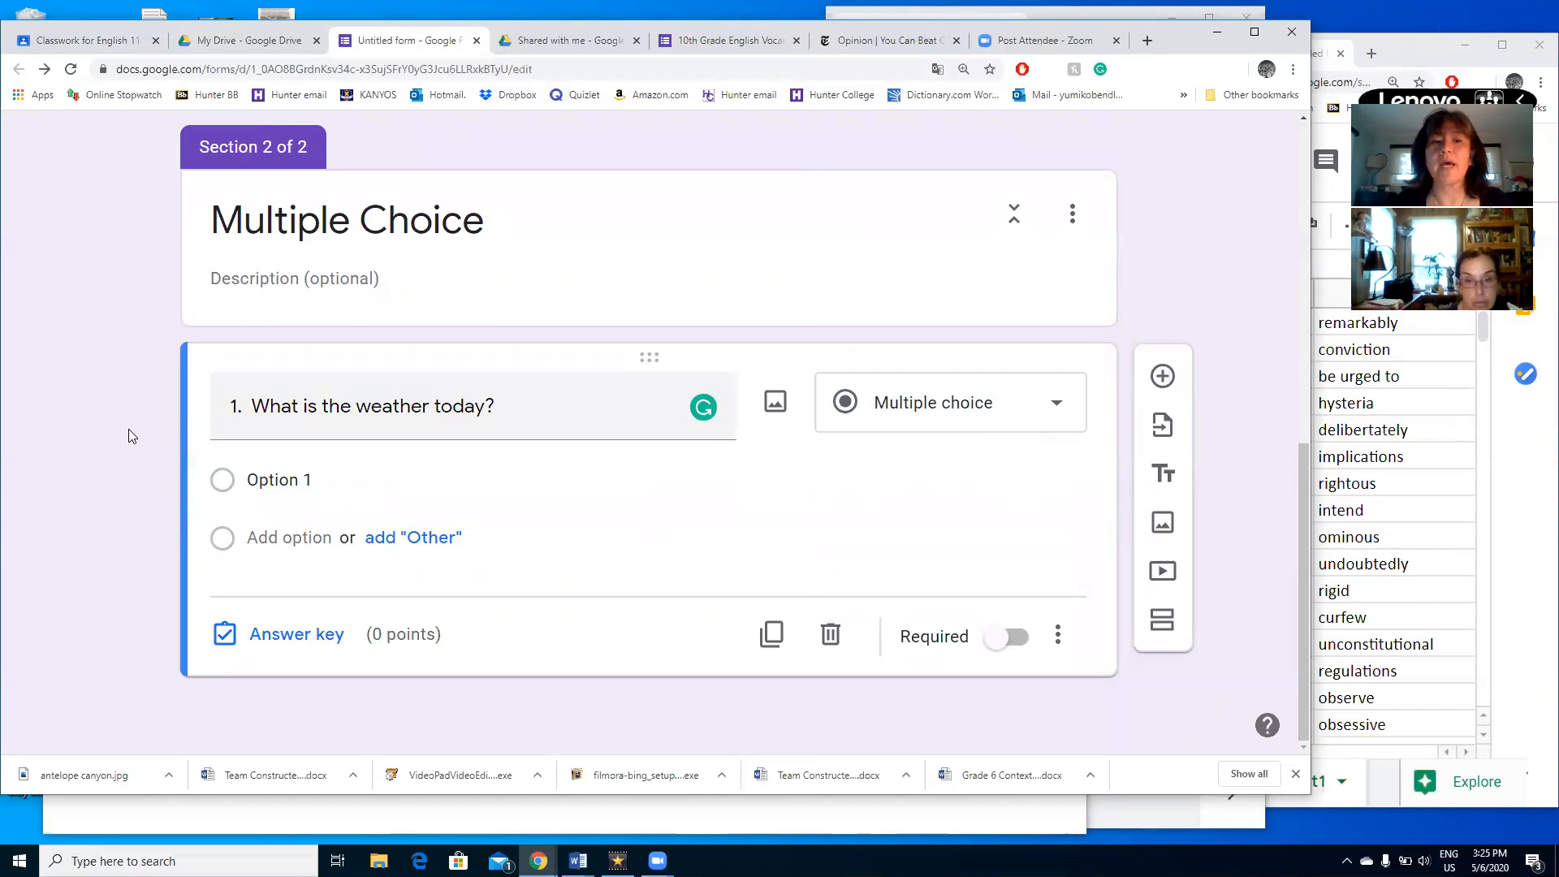
- Enter the weather question's four answer options: sunny, cloudy, rainy and snowy
{"action": "left_click", "coordinate": [250, 484]}
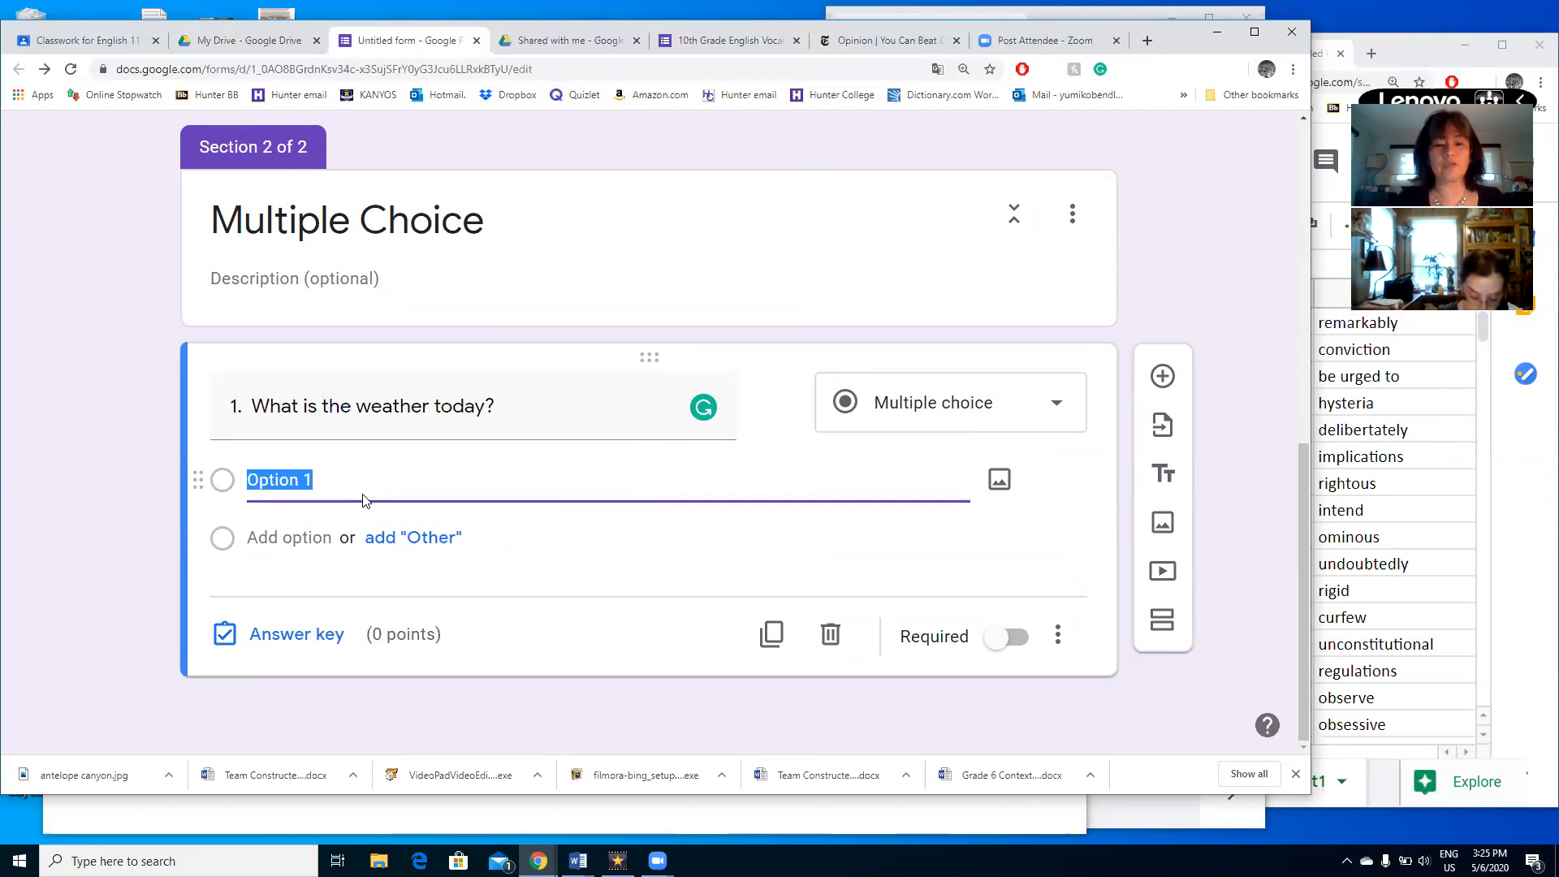
{"action": "type", "text": "sunny"}
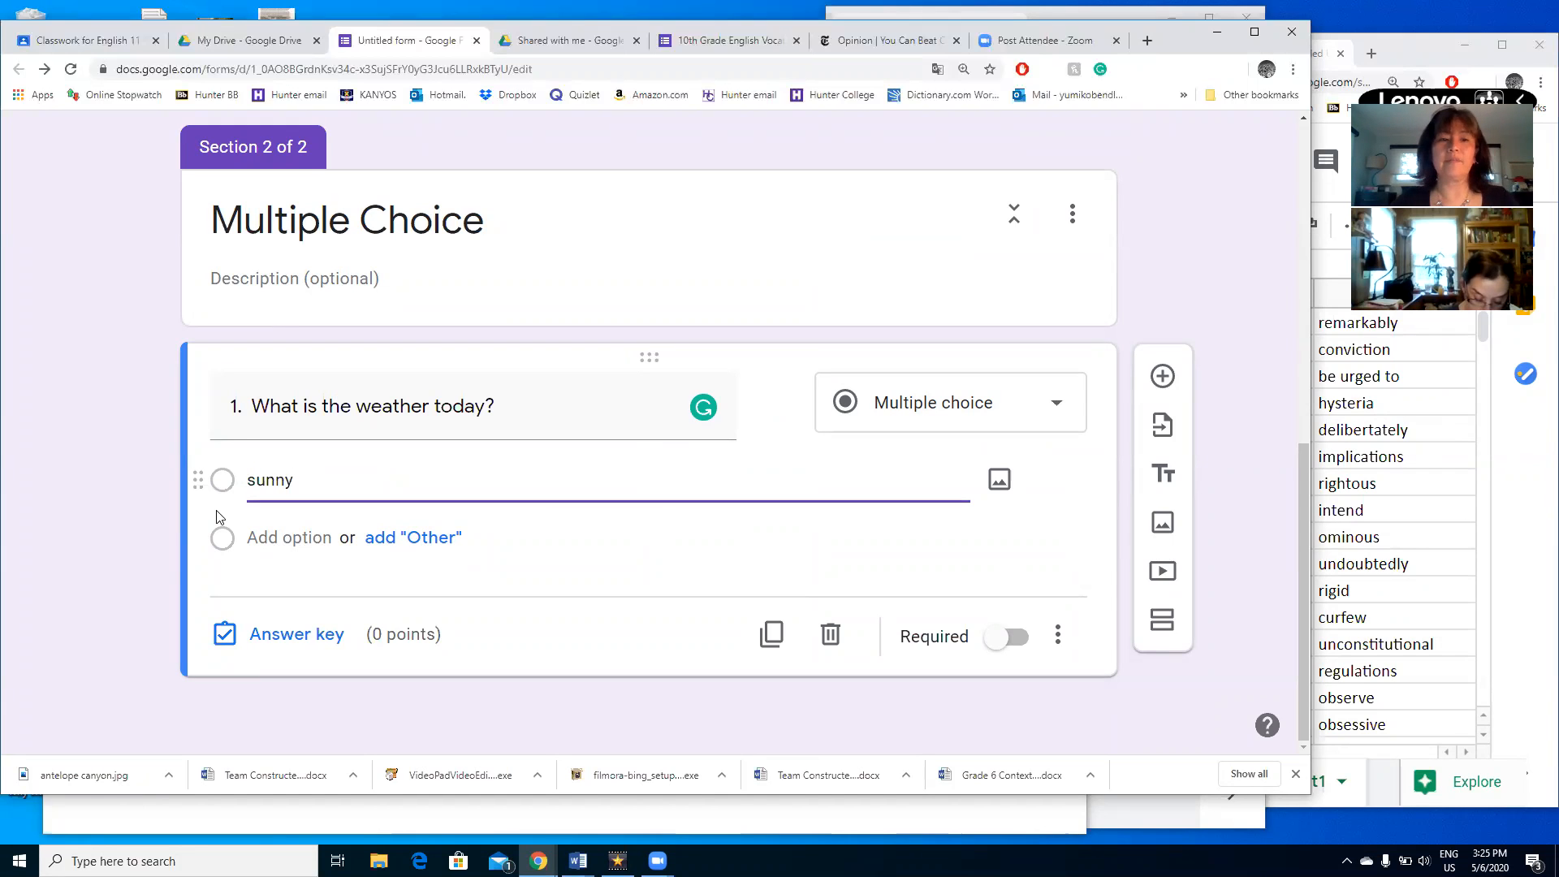
{"action": "left_click", "coordinate": [272, 540]}
{"action": "type", "text": "cloudy"}
{"action": "left_click", "coordinate": [291, 594]}
{"action": "type", "text": "rainy"}
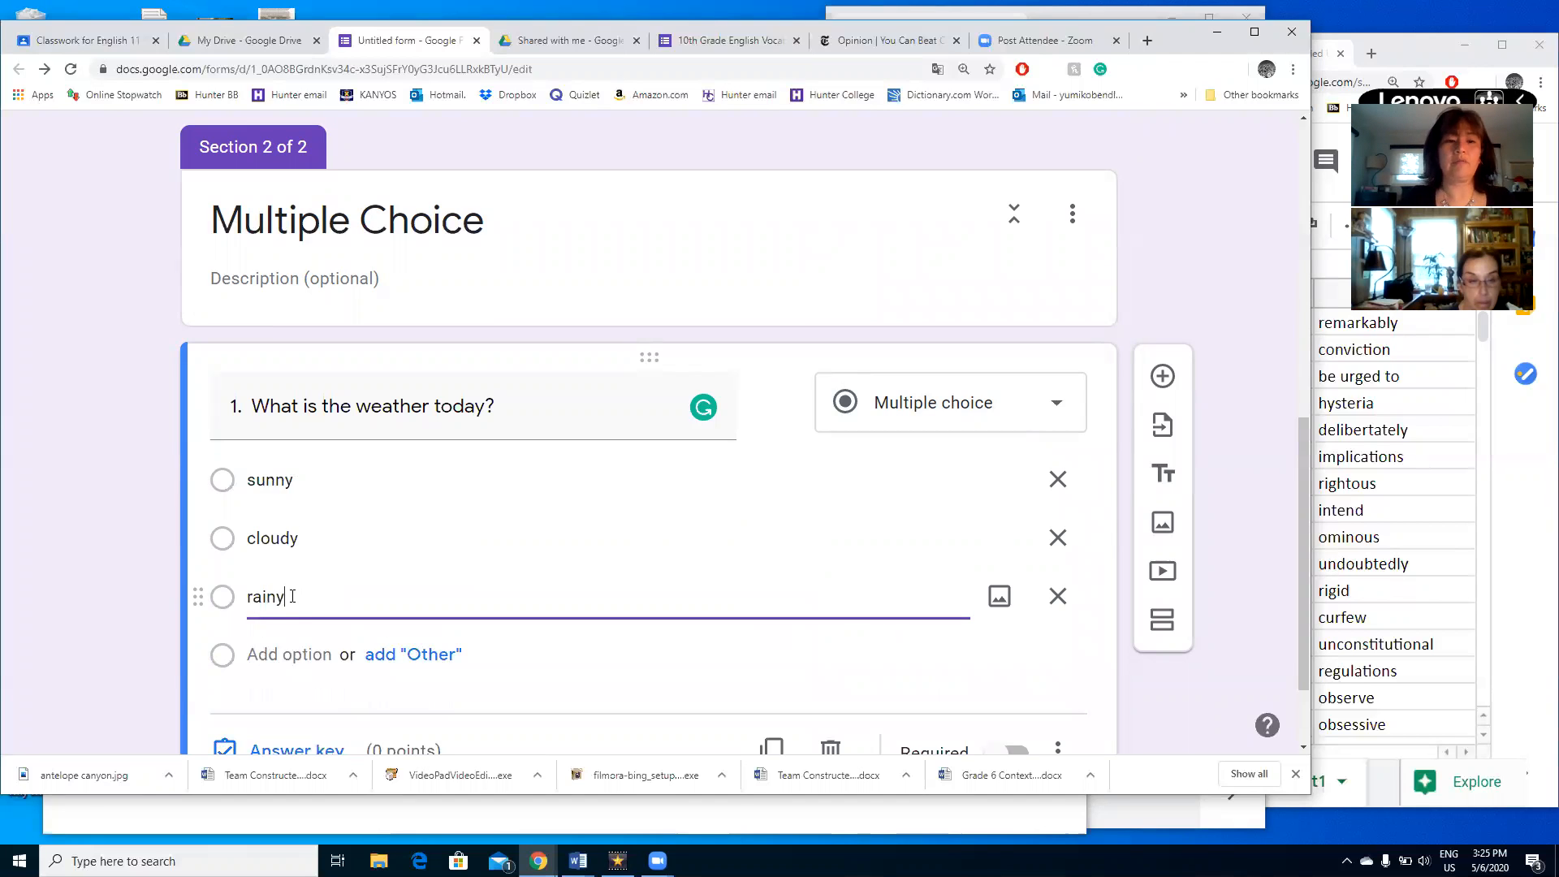
{"action": "left_click", "coordinate": [290, 655]}
{"action": "type", "text": "sno"}
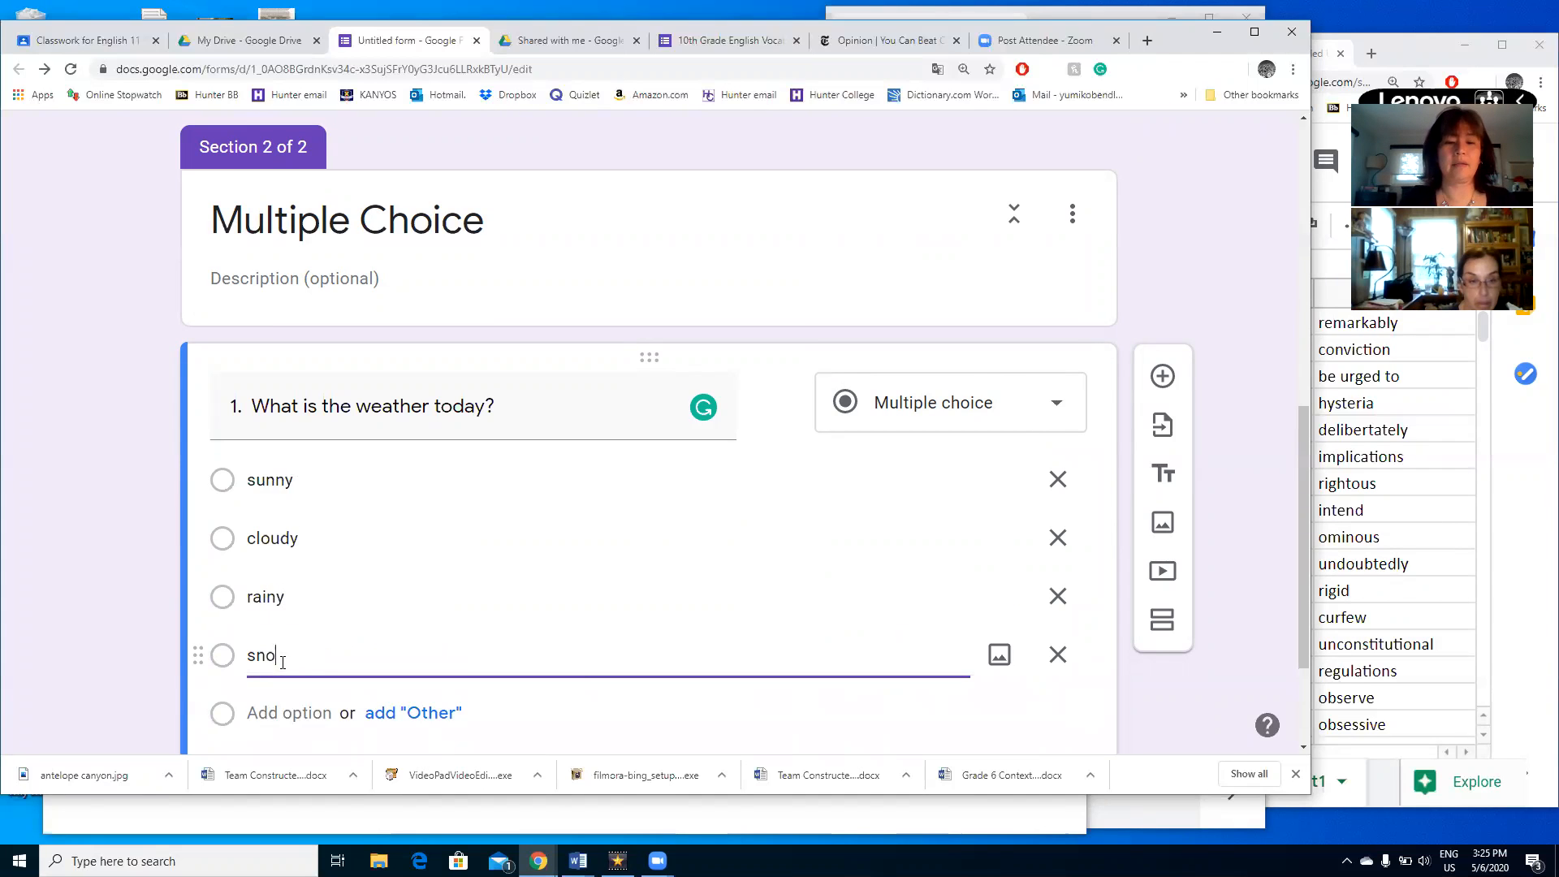
{"action": "type", "text": "wy"}
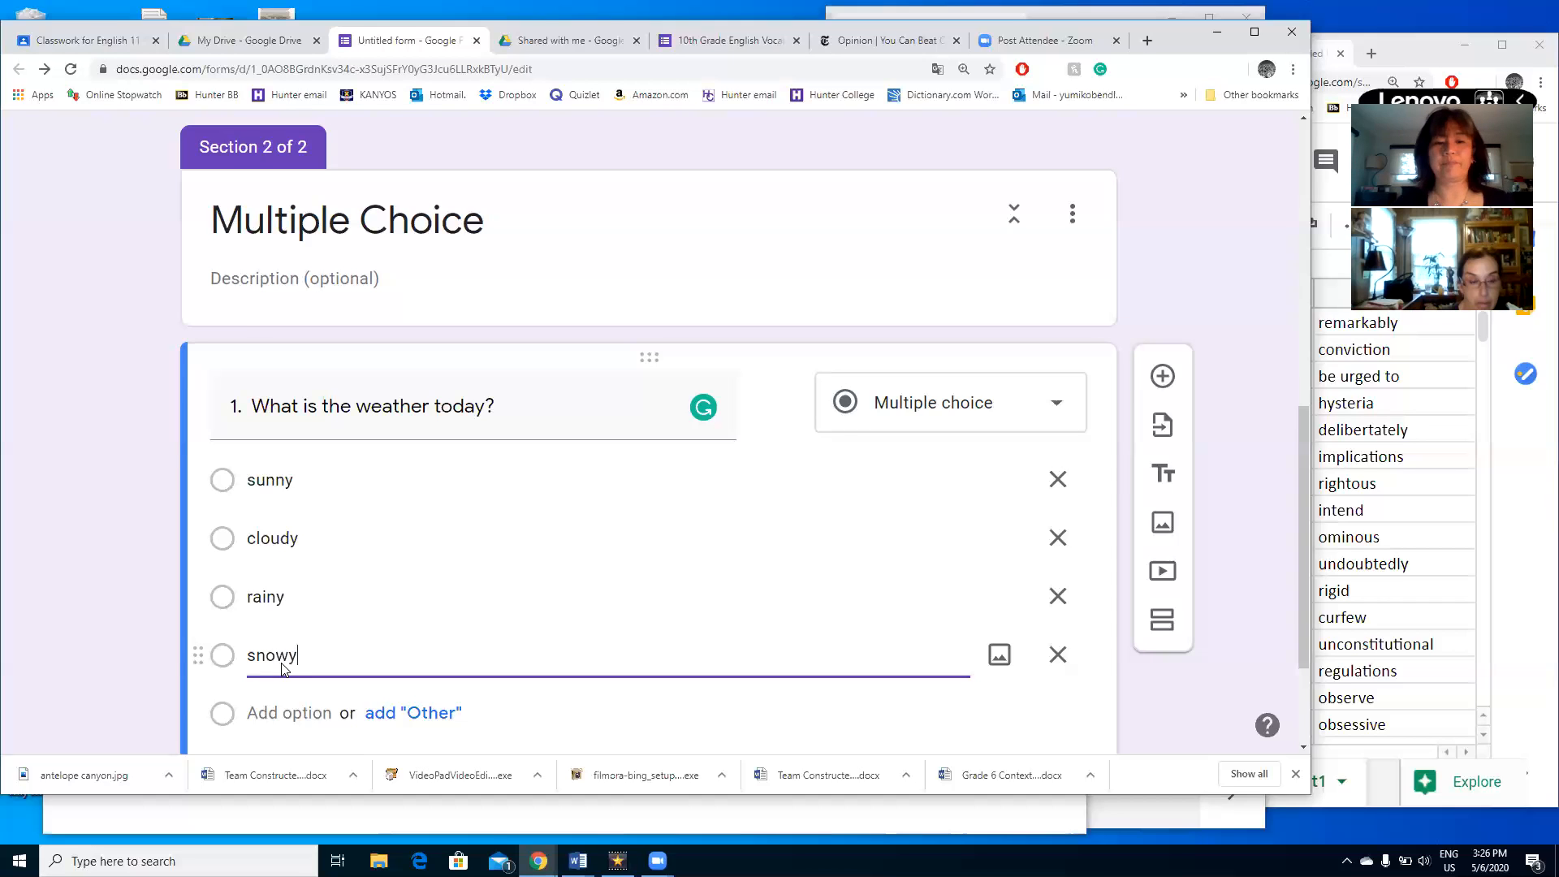
- Make the weather question required
{"action": "scroll", "coordinate": [541, 642], "scroll_direction": "down", "scroll_amount": 1}
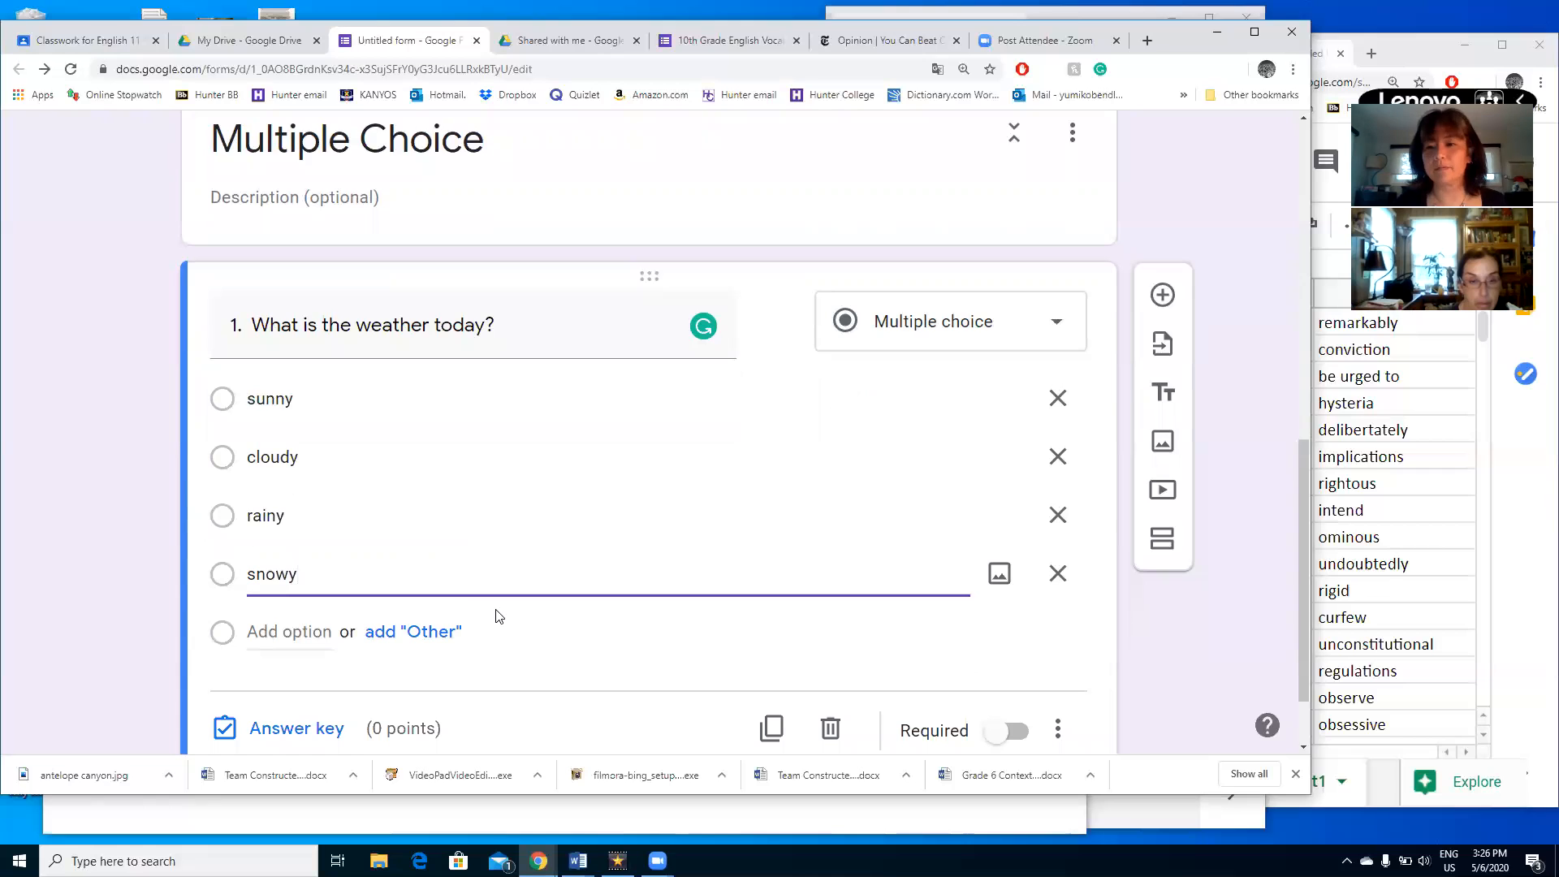
{"action": "scroll", "coordinate": [499, 617], "scroll_direction": "down", "scroll_amount": 1}
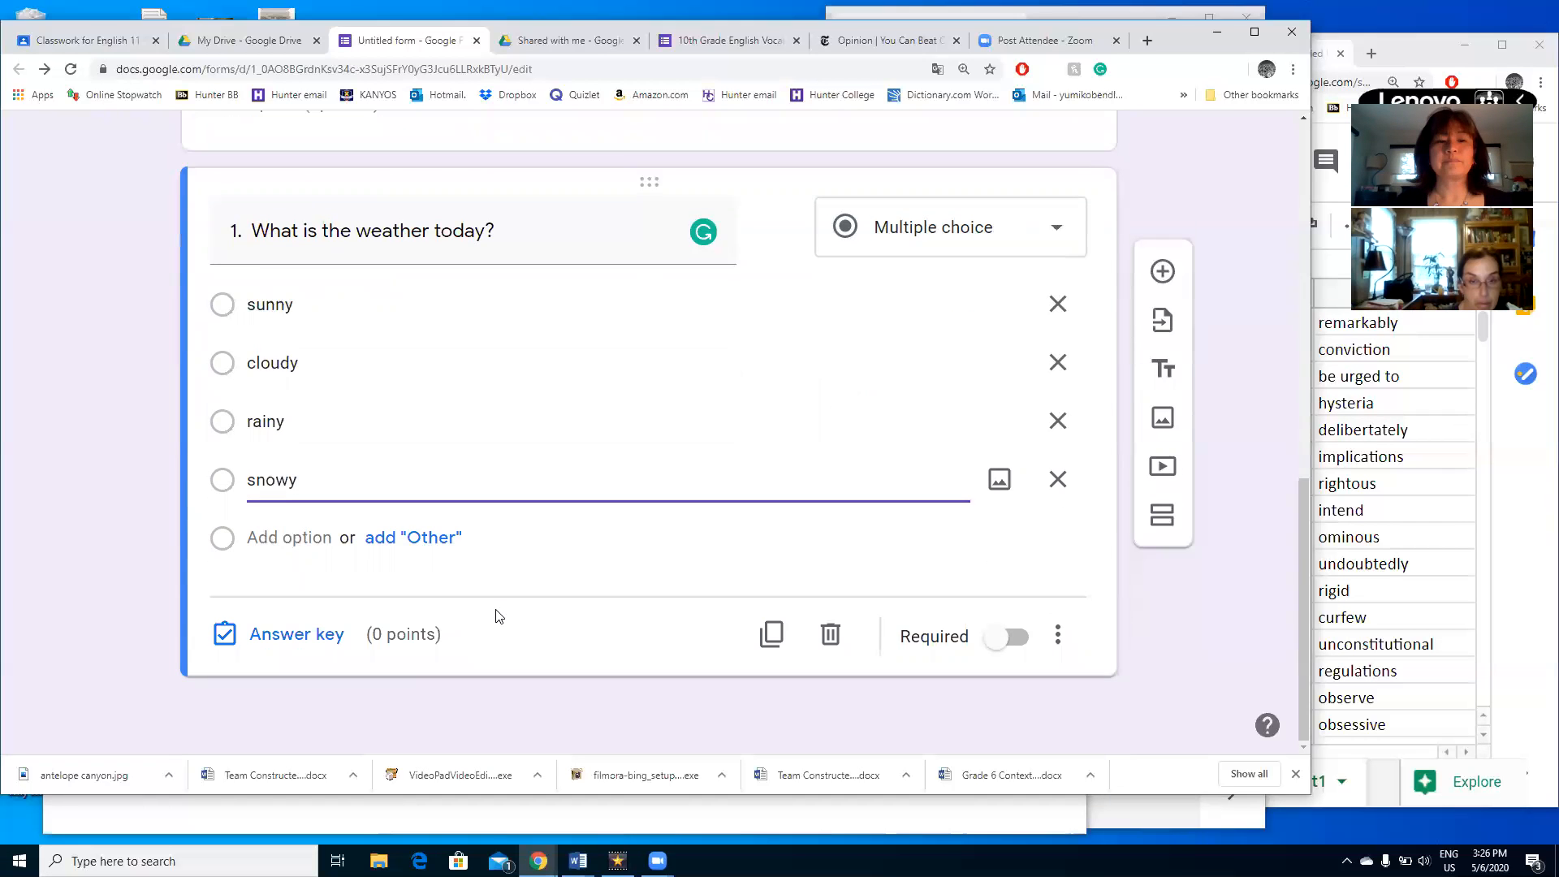
{"action": "left_click", "coordinate": [1021, 645]}
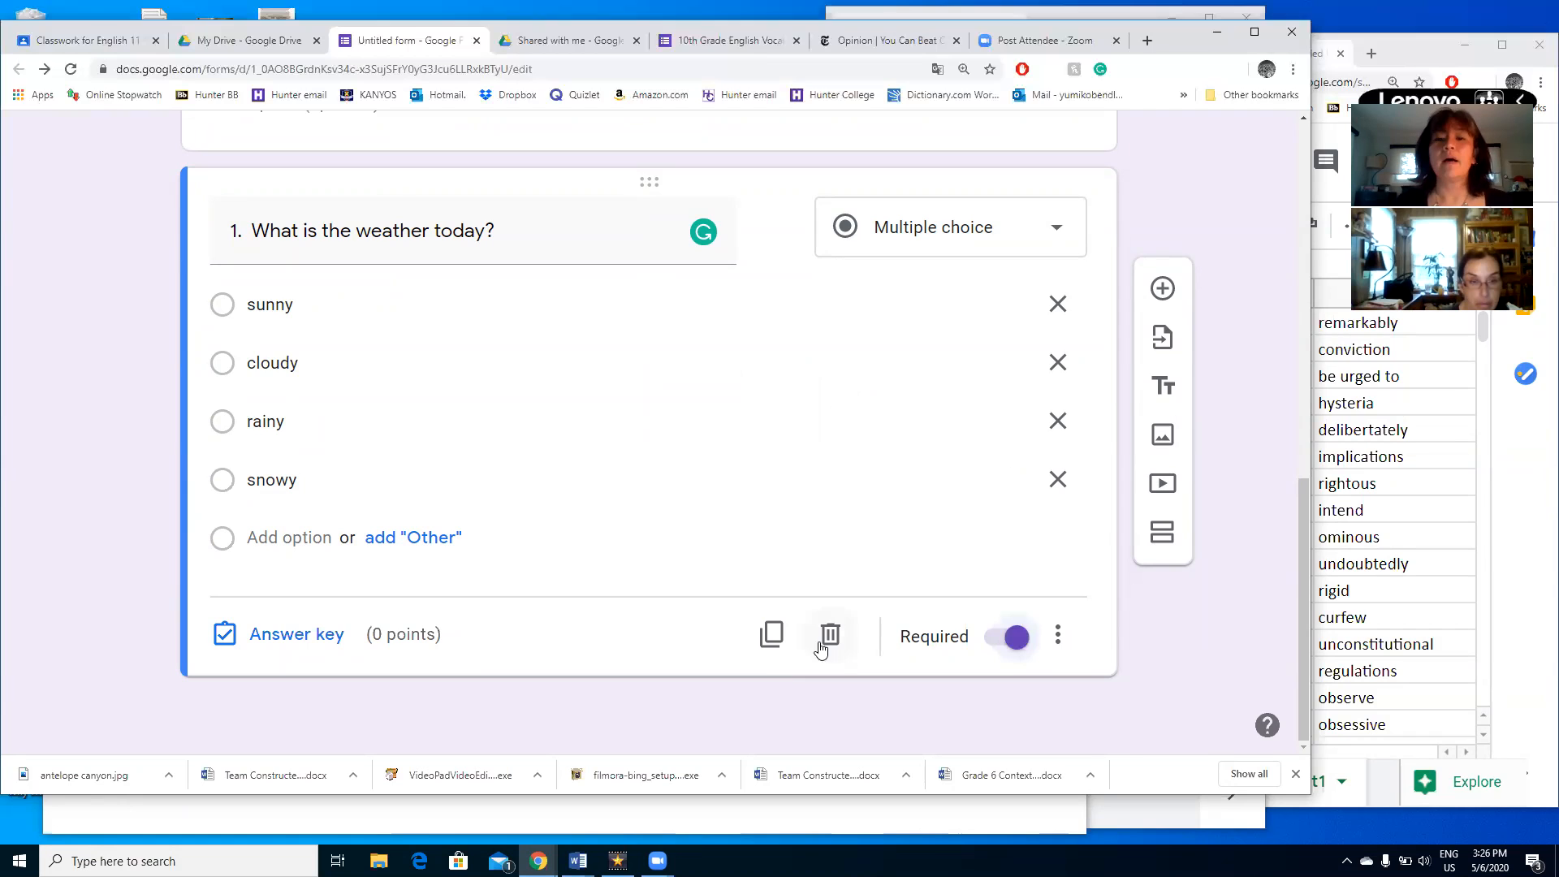
- Set the weather question's answer key to cloudy, worth 2 points
{"action": "left_click", "coordinate": [305, 643]}
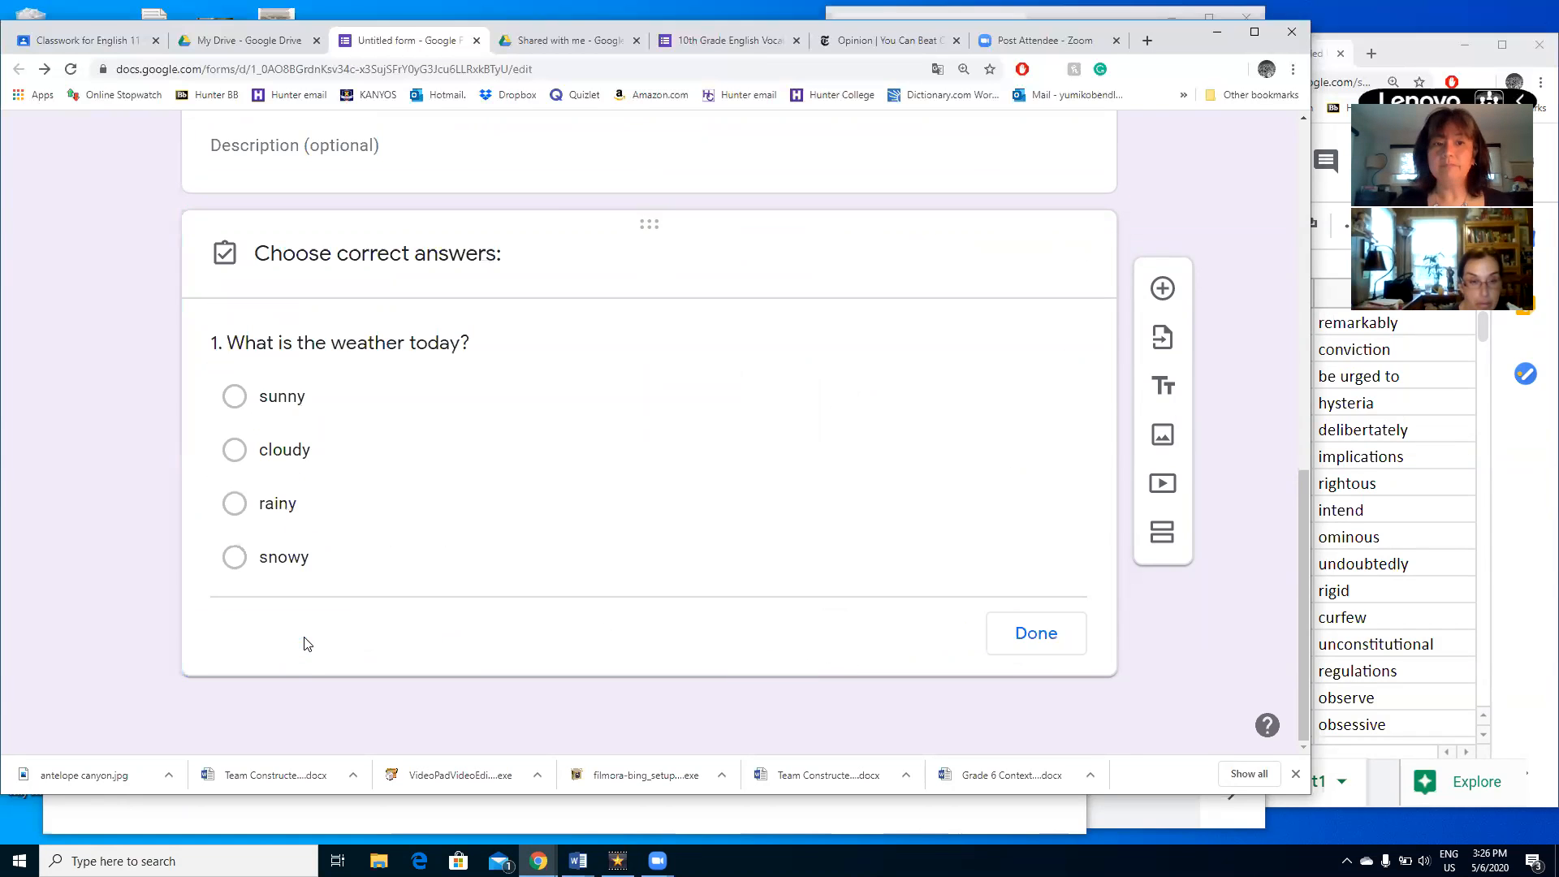
{"action": "left_click", "coordinate": [236, 455]}
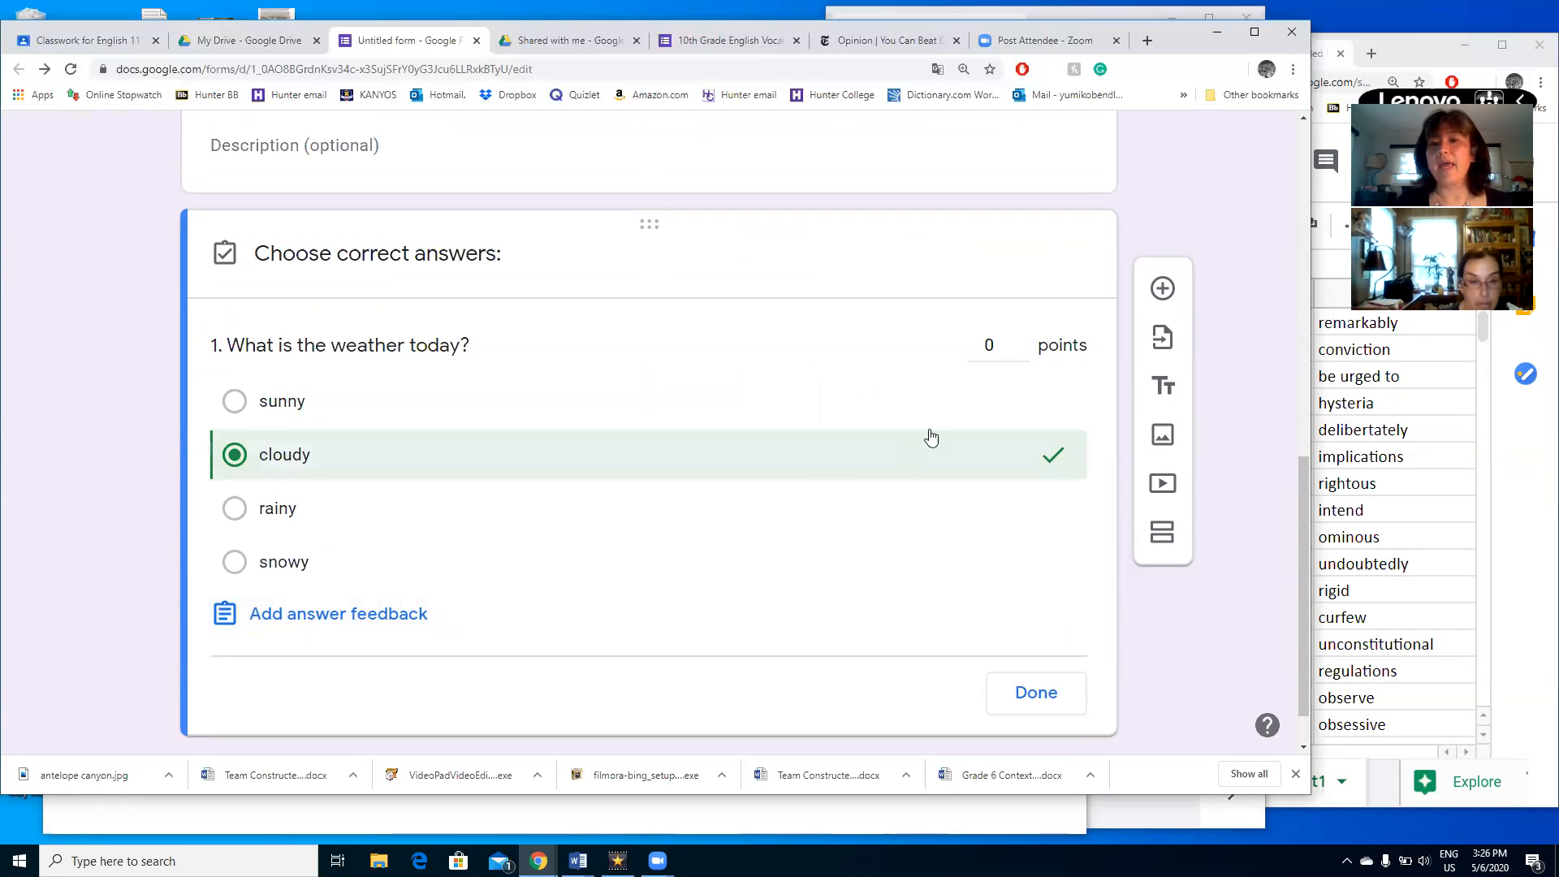
{"action": "left_click", "coordinate": [1021, 337]}
{"action": "left_click", "coordinate": [1020, 338]}
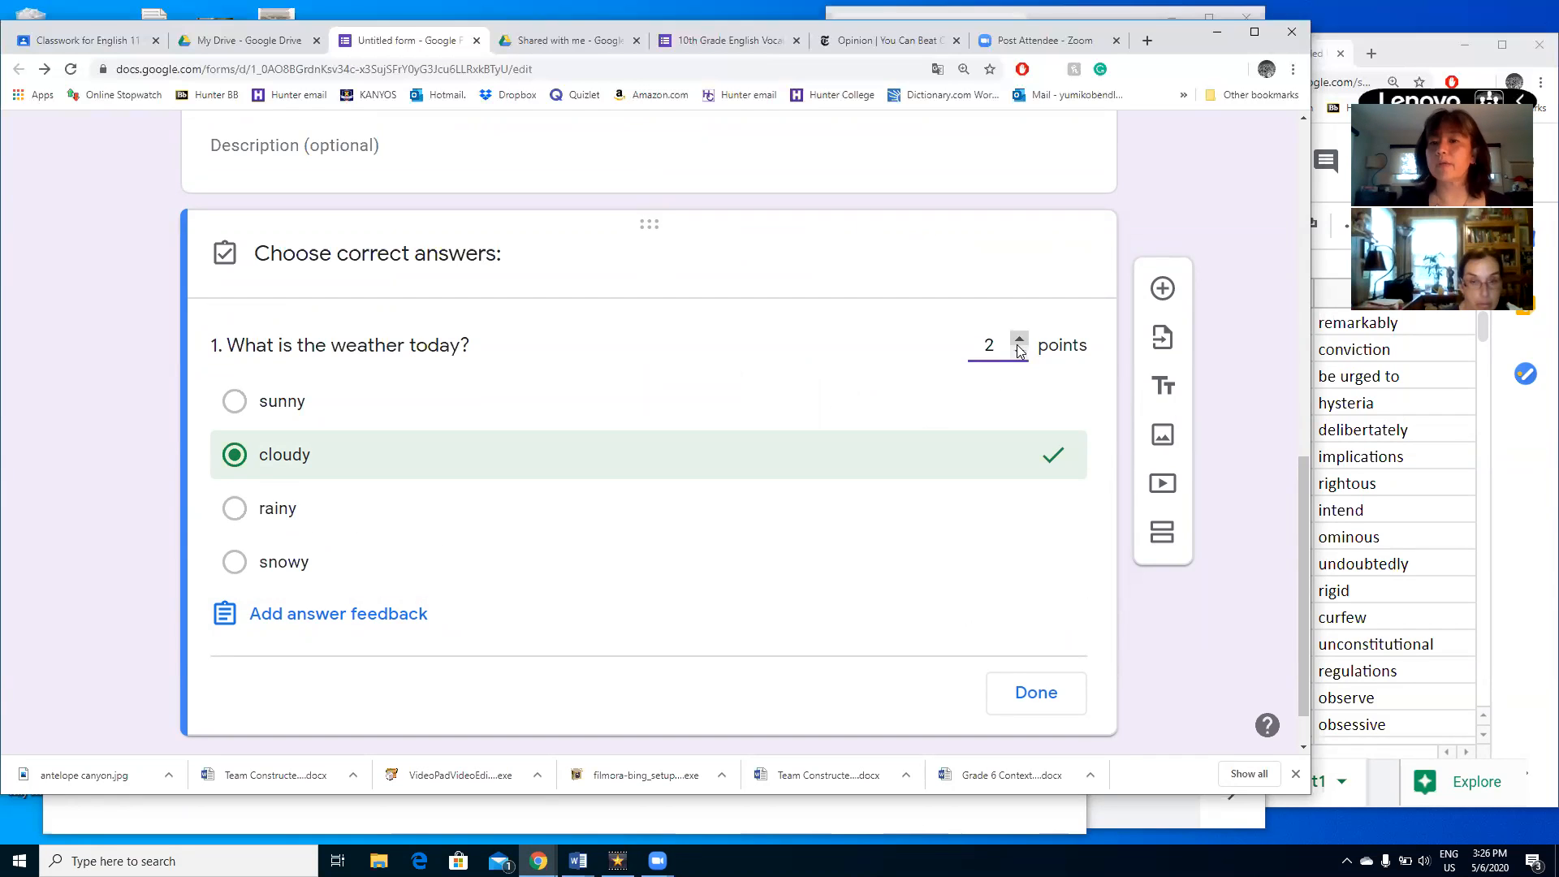
{"action": "scroll", "coordinate": [1014, 555], "scroll_direction": "down", "scroll_amount": 1}
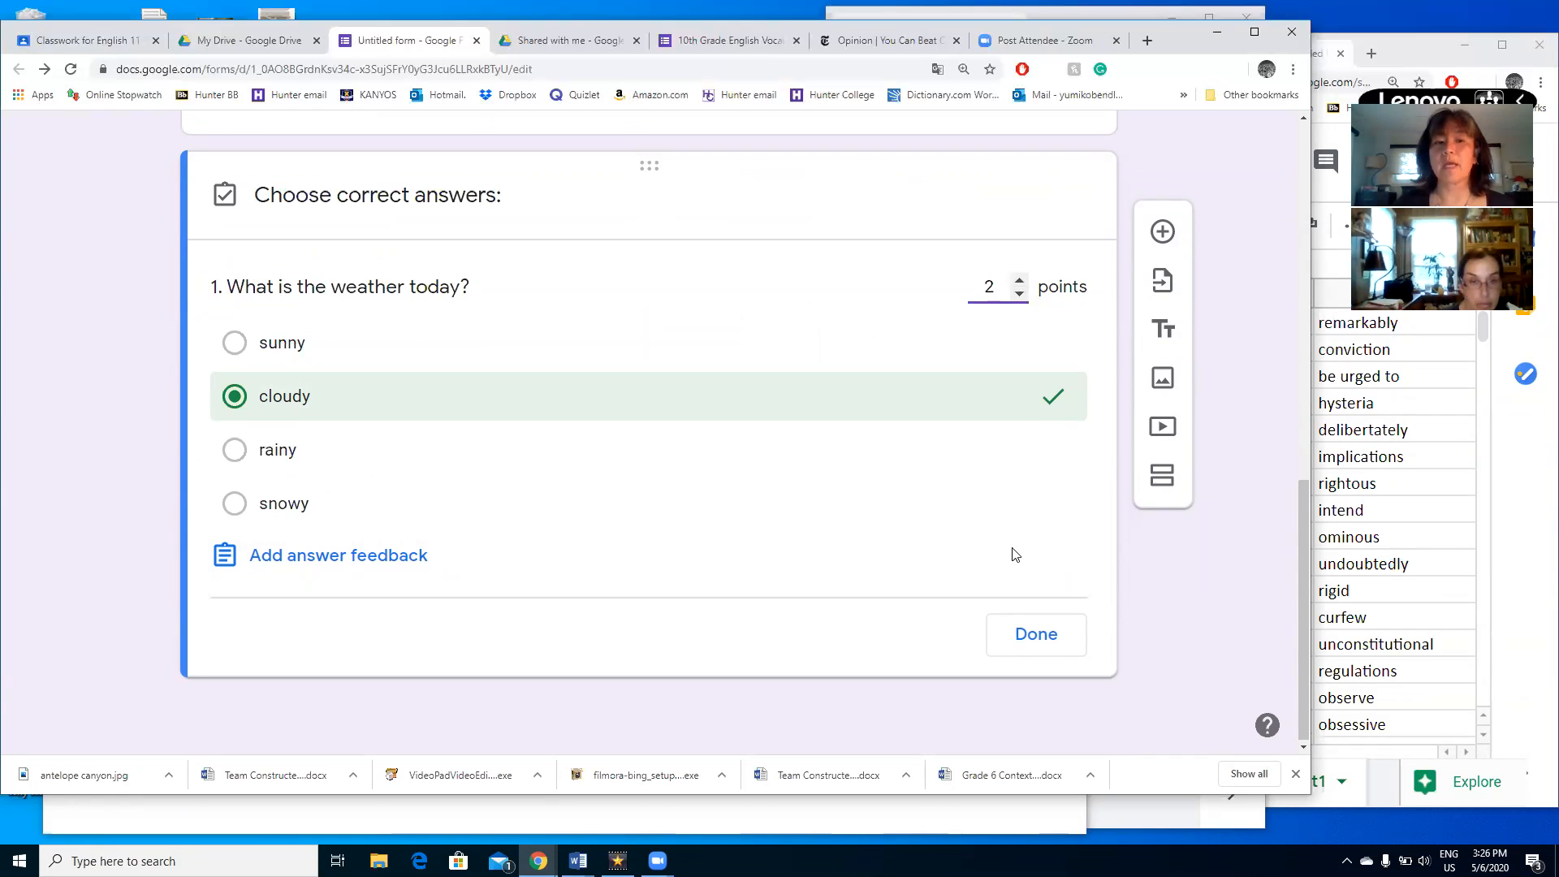
{"action": "left_click", "coordinate": [1044, 635]}
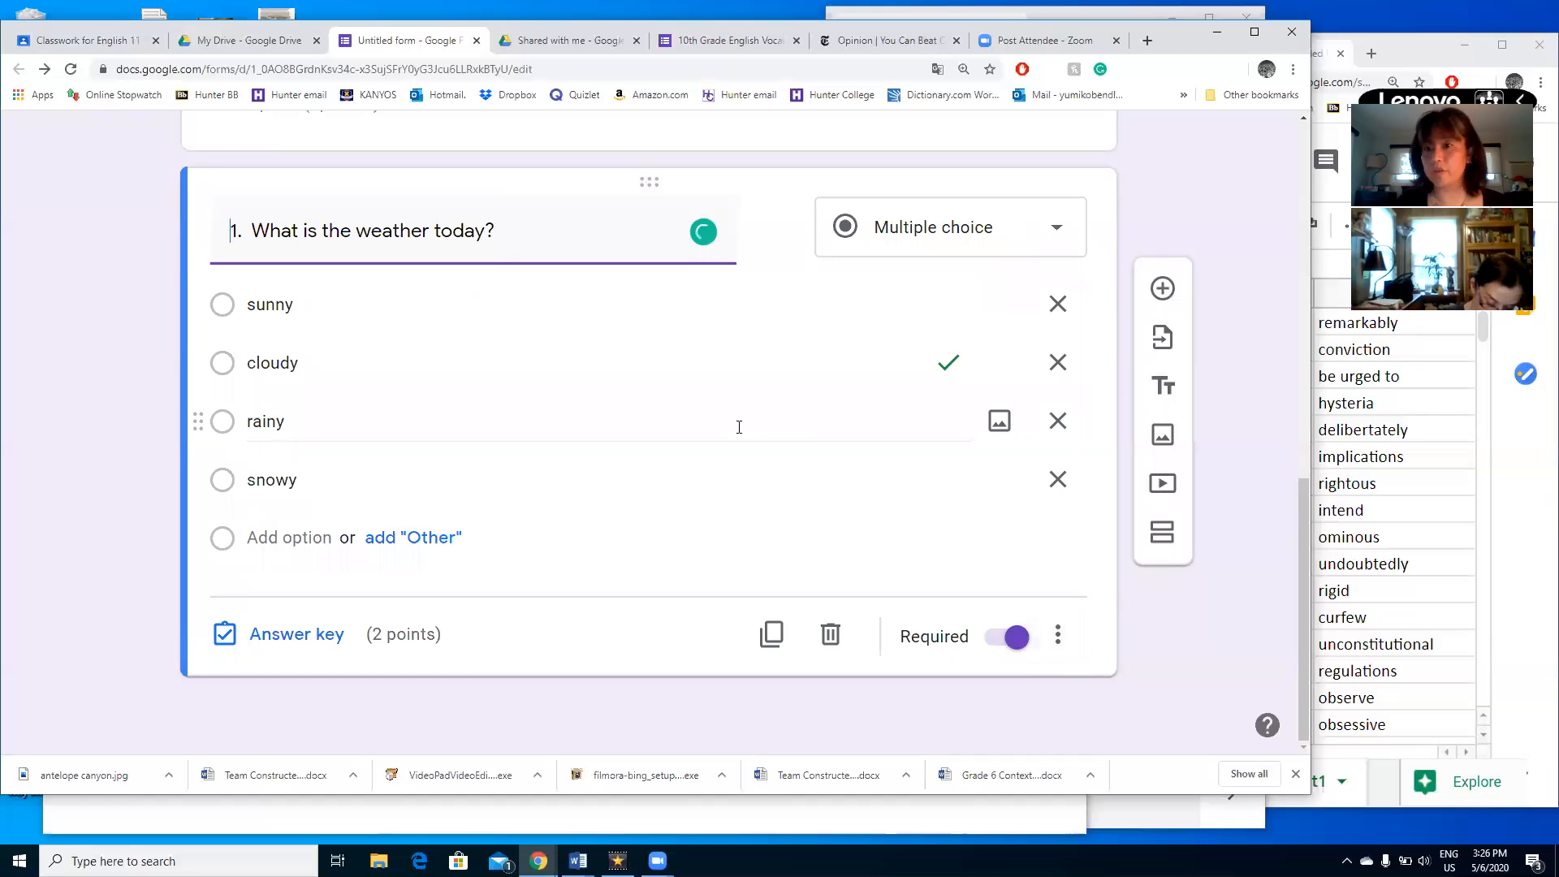
- Add a second multiple choice question reading "2. How are you feeling today?" below the weather question
{"action": "left_click", "coordinate": [1152, 291]}
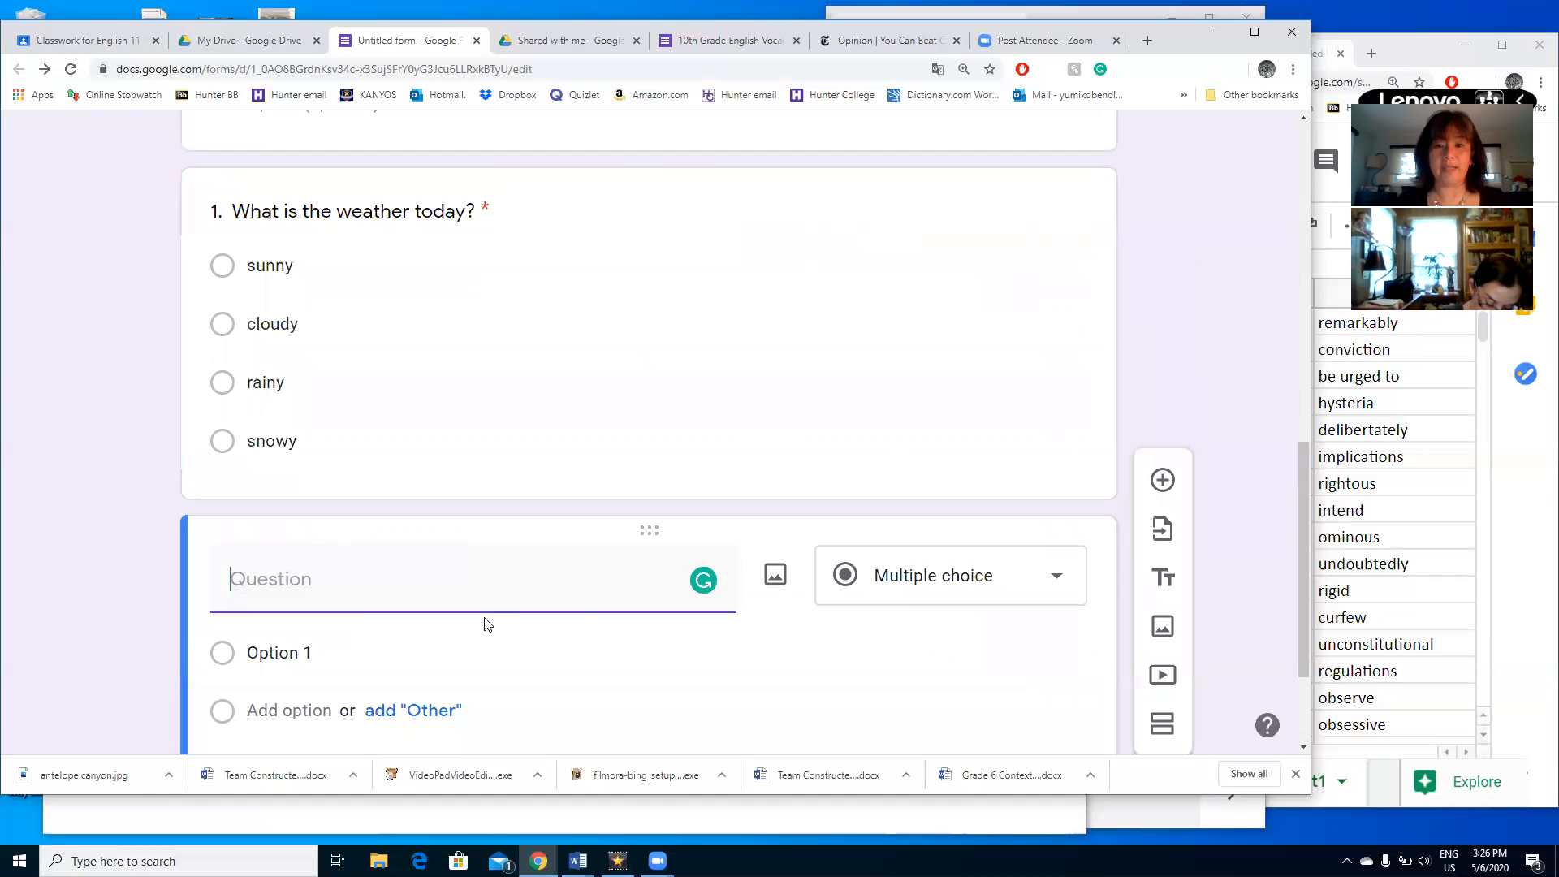
{"action": "type", "text": "2"}
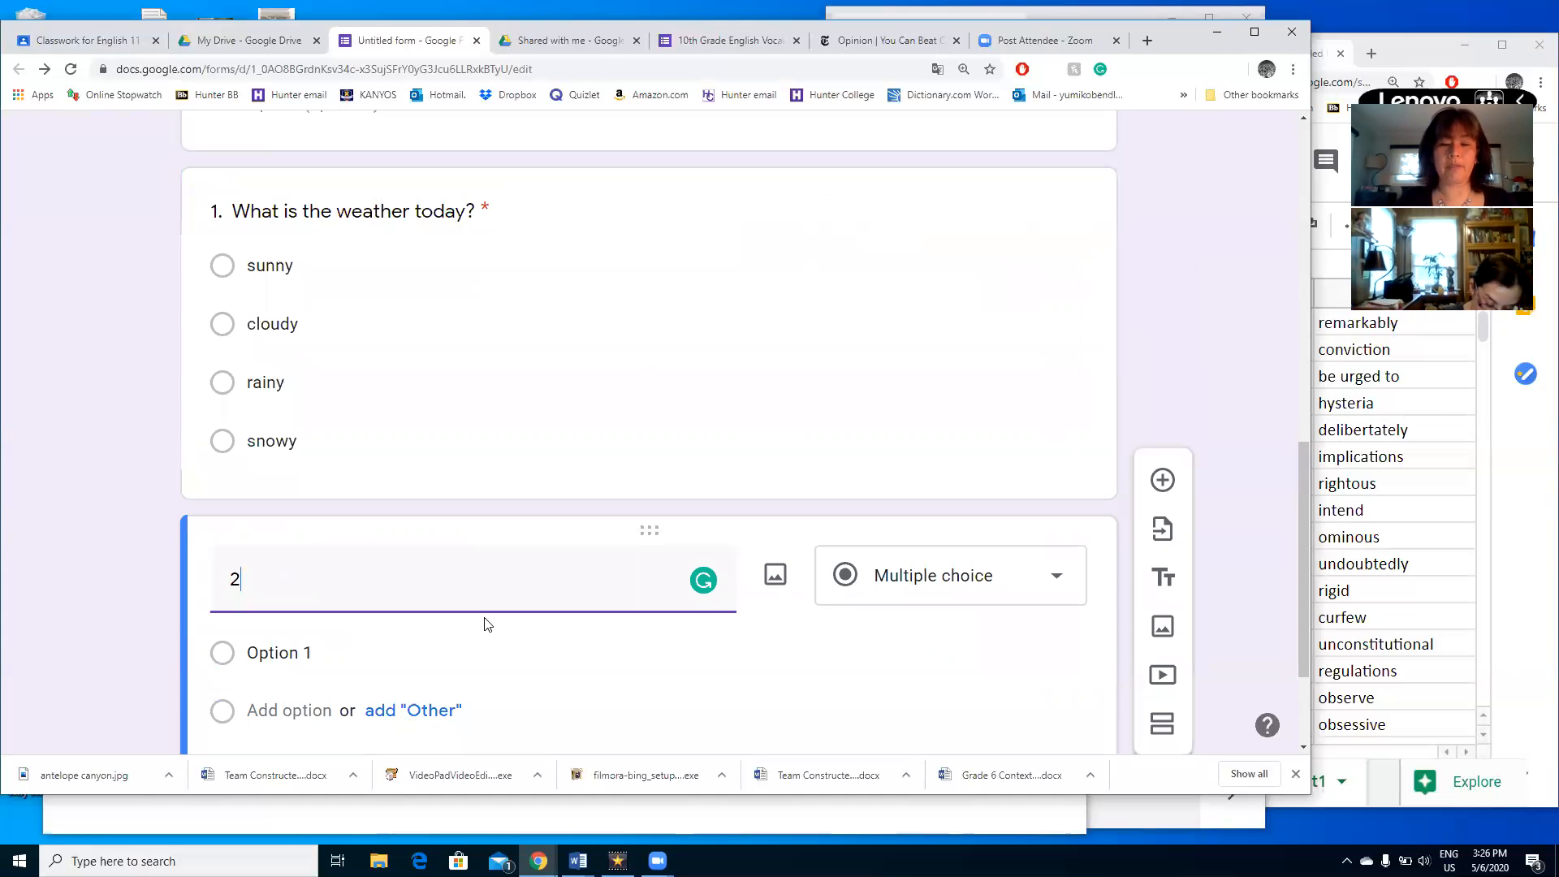
{"action": "type", "text": ". What is the"}
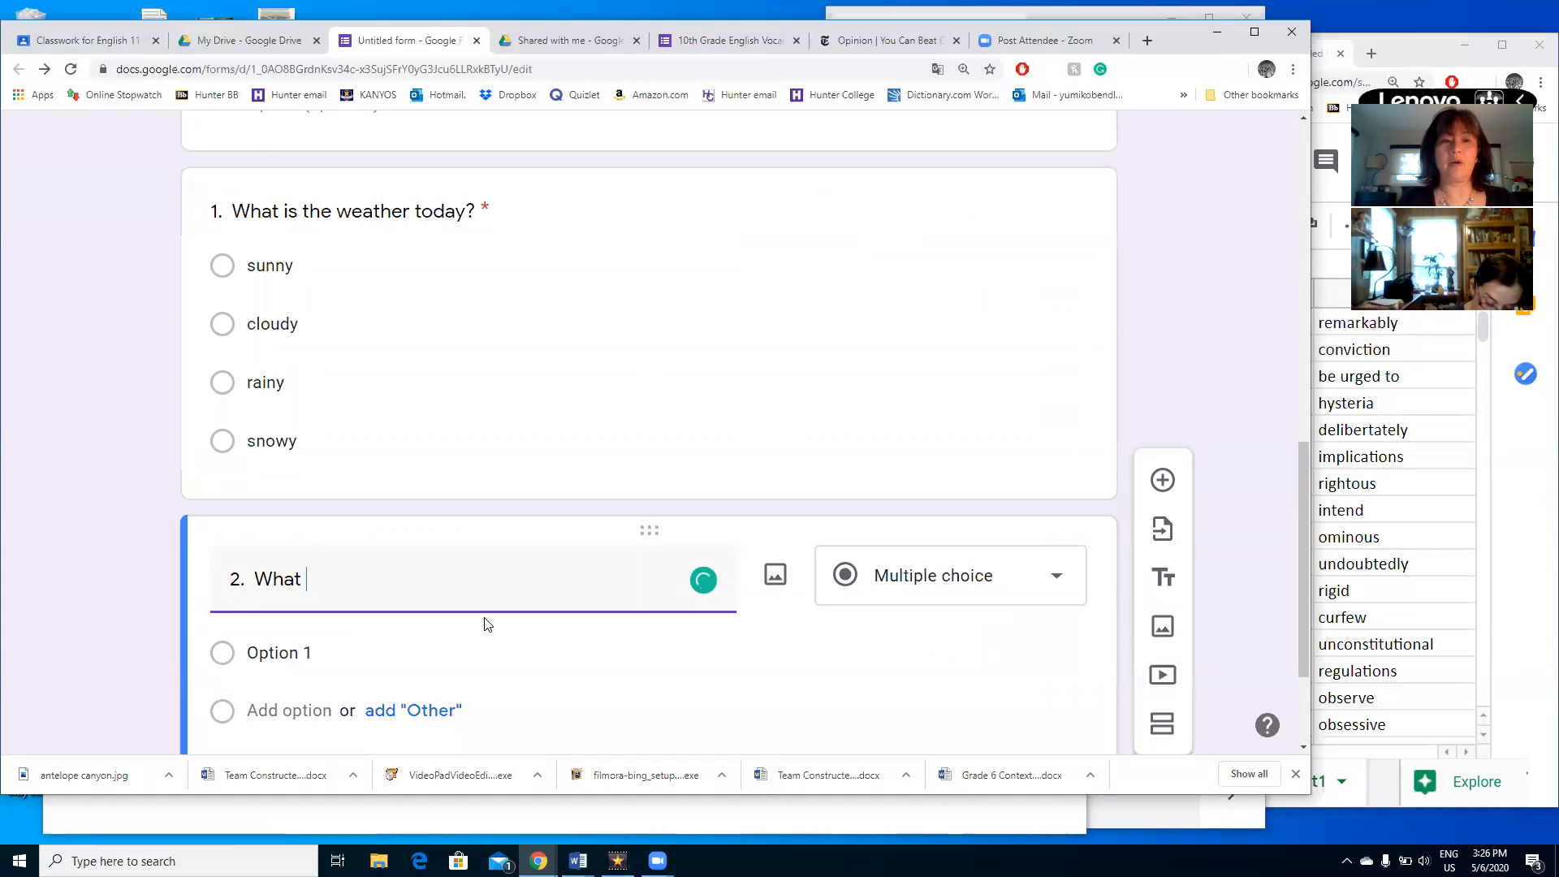
{"action": "key", "text": "BackSpace"}
{"action": "key", "text": "BackSpace"}
{"action": "key", "text": "BackSpace"}
{"action": "key", "text": "BackSpace"}
{"action": "key", "text": "BackSpace"}
{"action": "key", "text": "BackSpace"}
{"action": "key", "text": "BackSpace"}
{"action": "type", "text": "How are you feeling today?"}
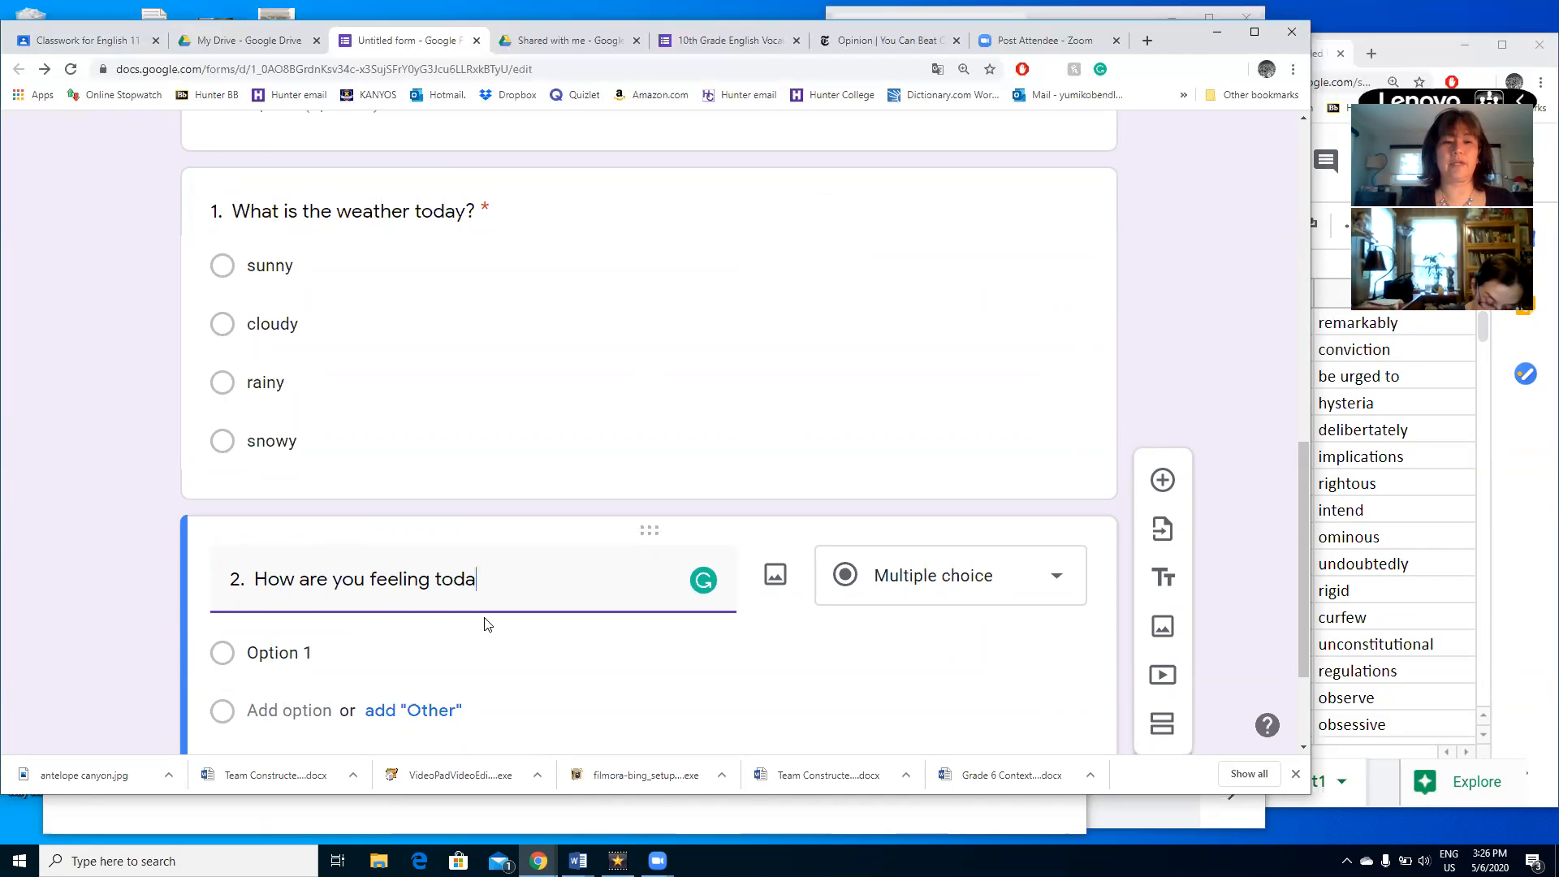
- Enter great, awful and fantastic as the feeling question's first three answer options and add a fourth option
{"action": "left_click", "coordinate": [288, 660]}
{"action": "scroll", "coordinate": [630, 605], "scroll_direction": "down", "scroll_amount": 2}
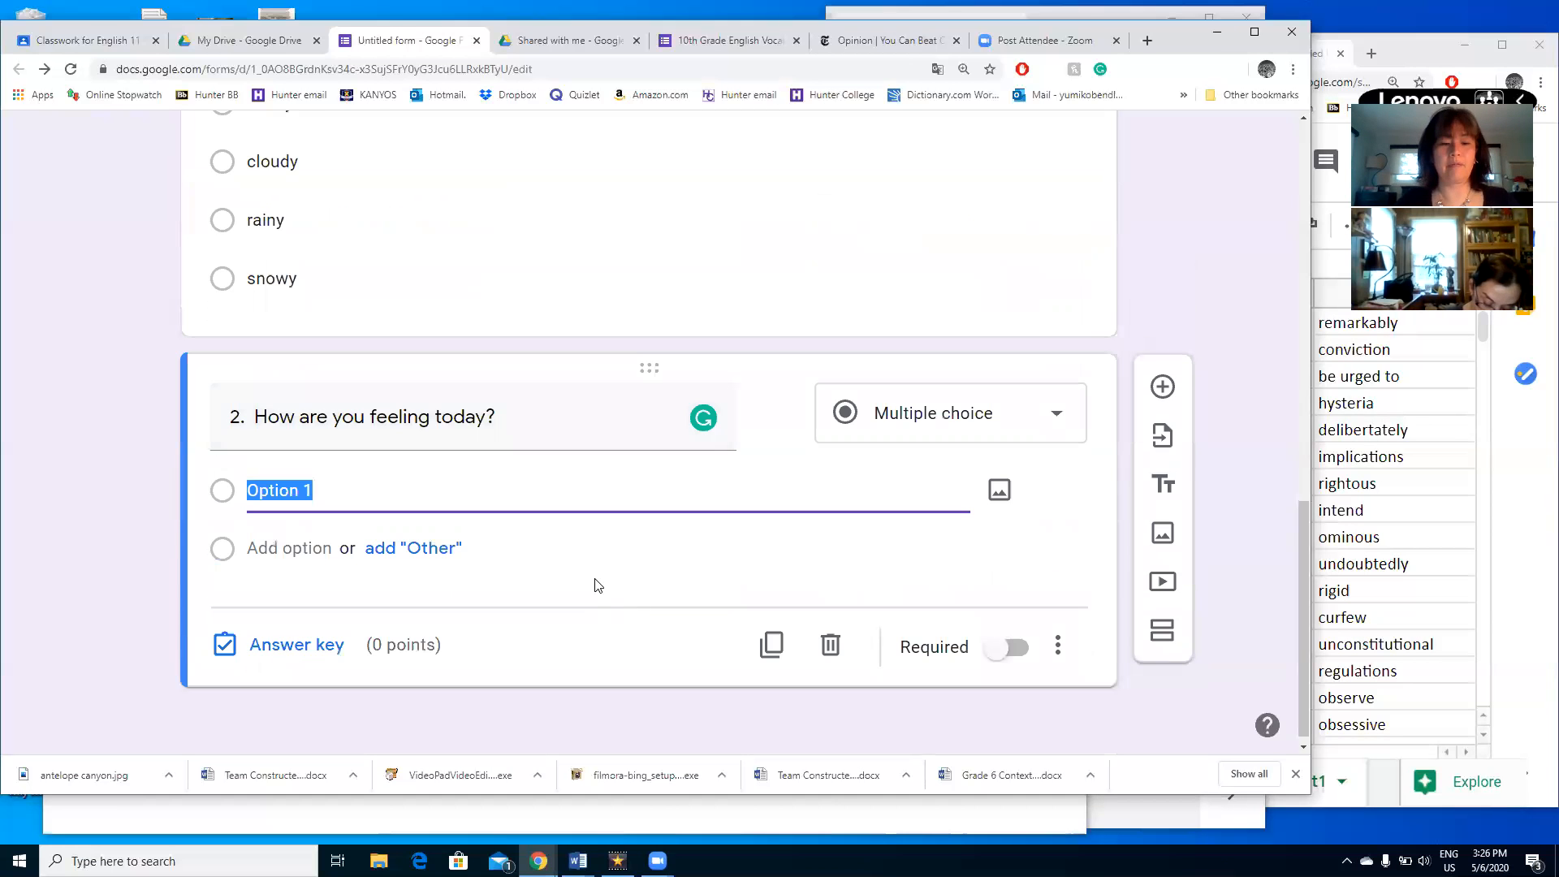
{"action": "type", "text": "great"}
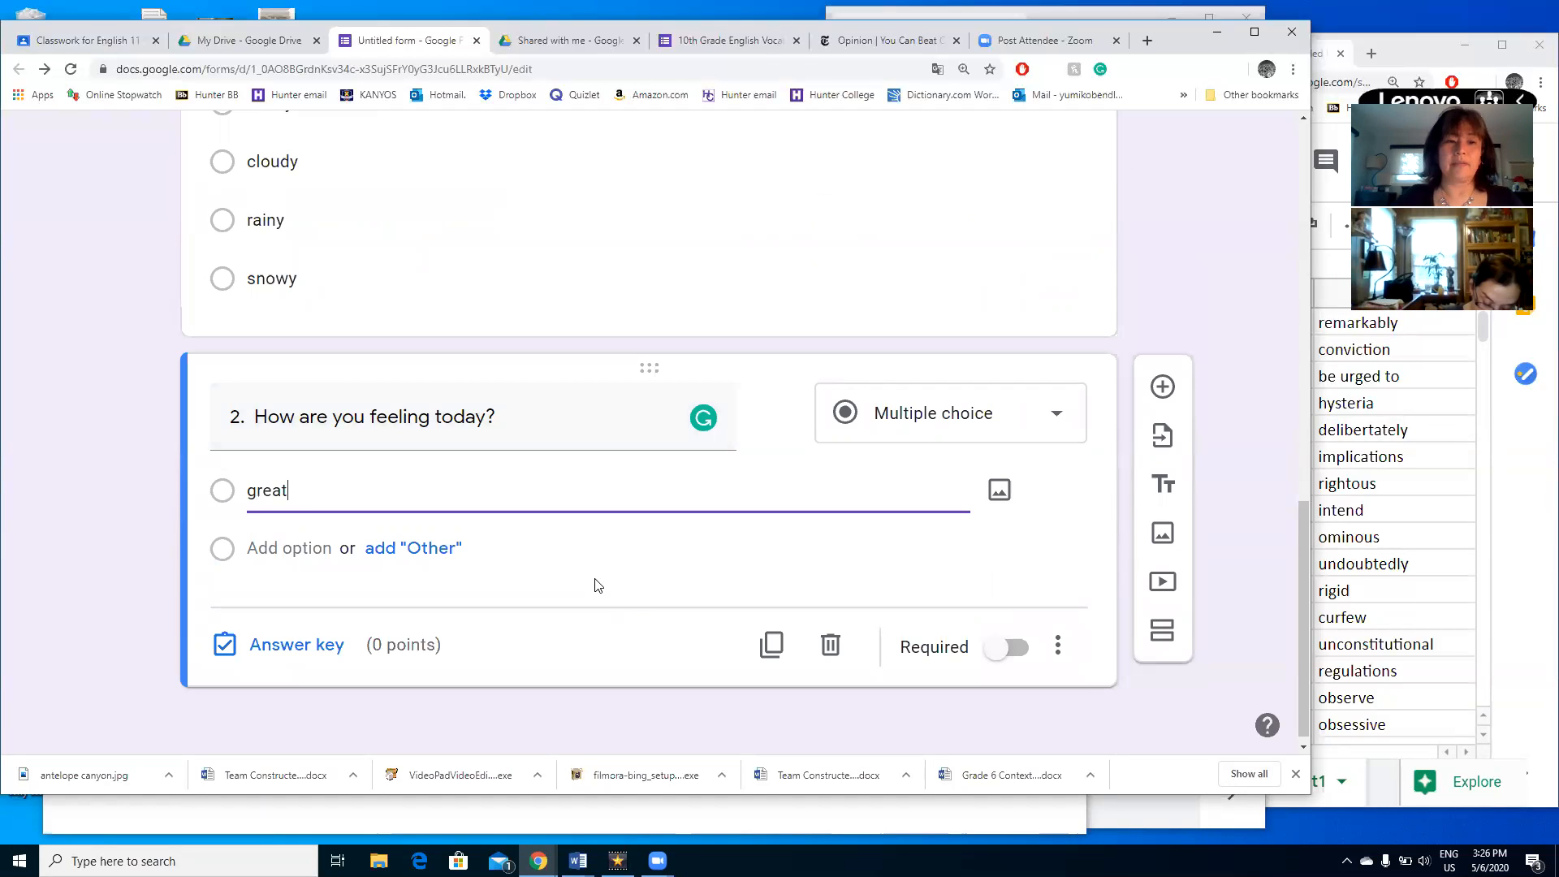
{"action": "left_click", "coordinate": [298, 552]}
{"action": "type", "text": "awful"}
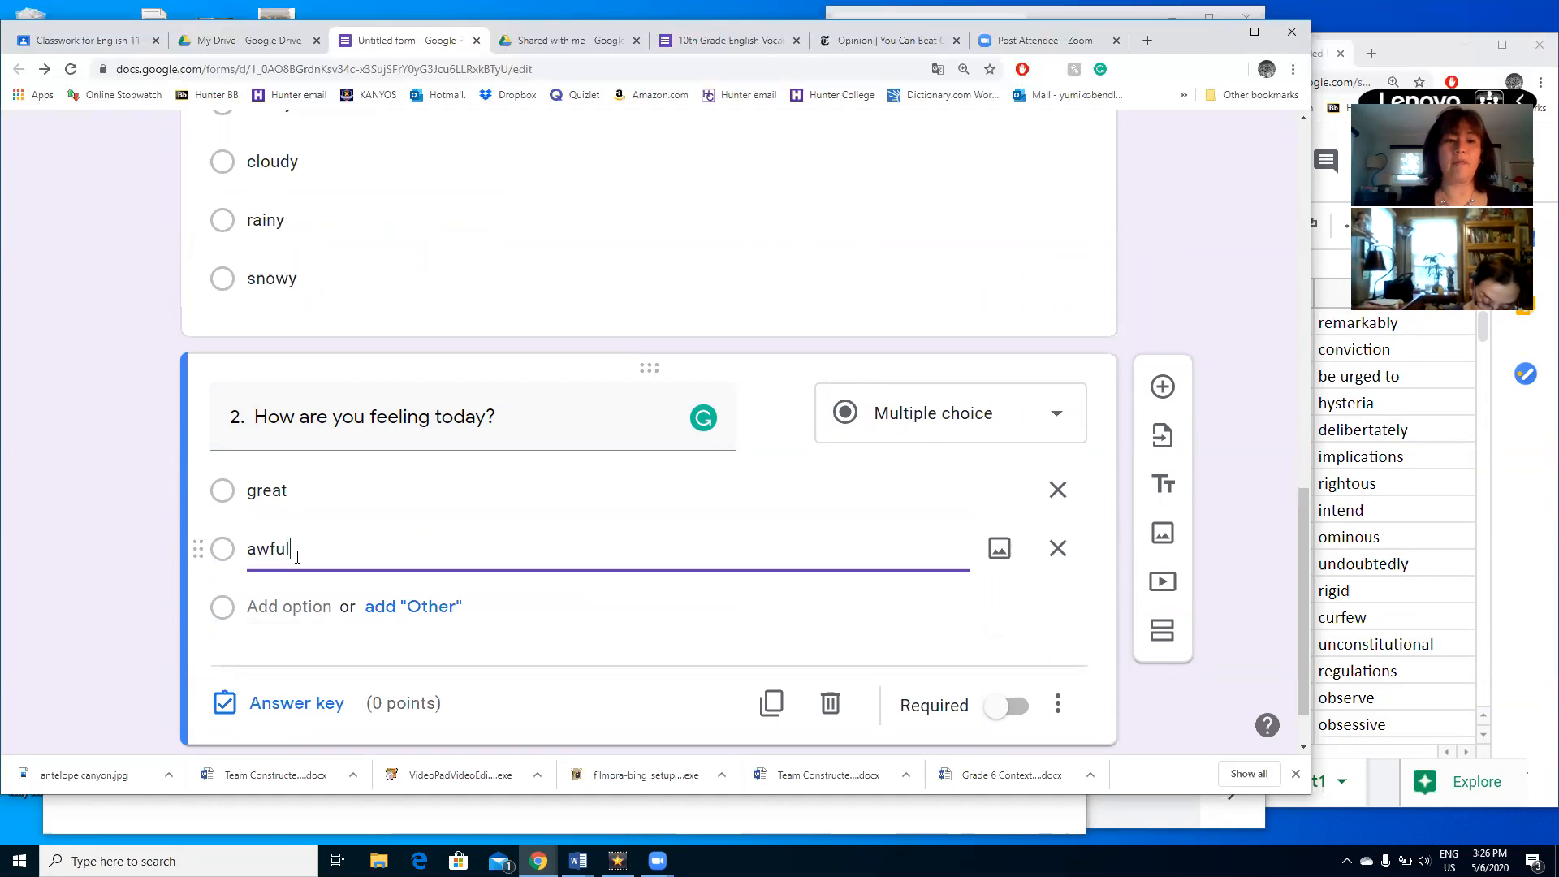
{"action": "left_click", "coordinate": [299, 608]}
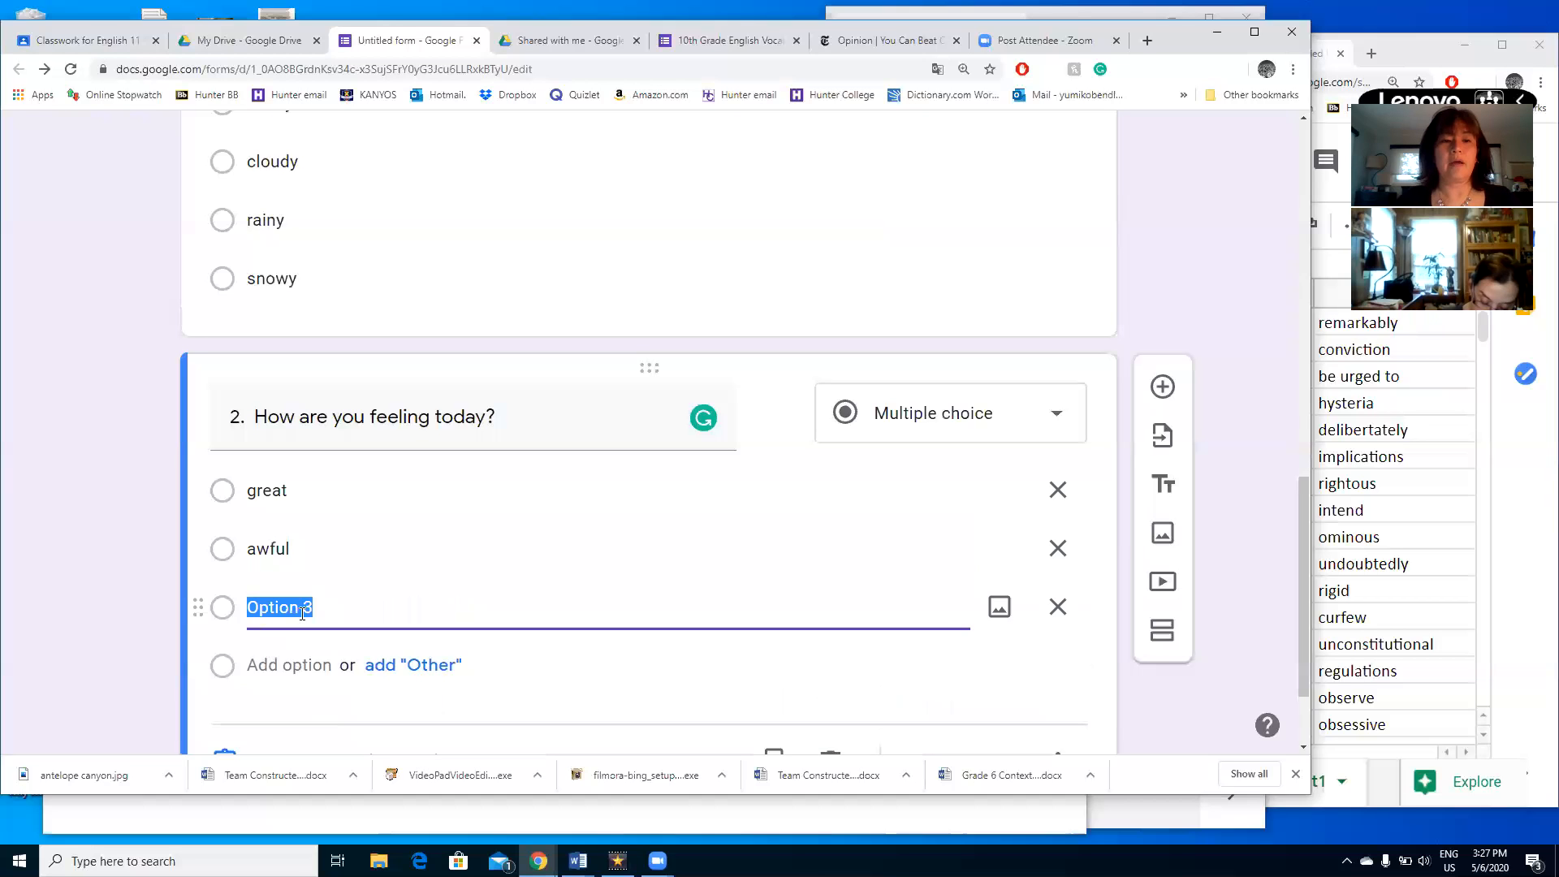
{"action": "type", "text": "fantastic"}
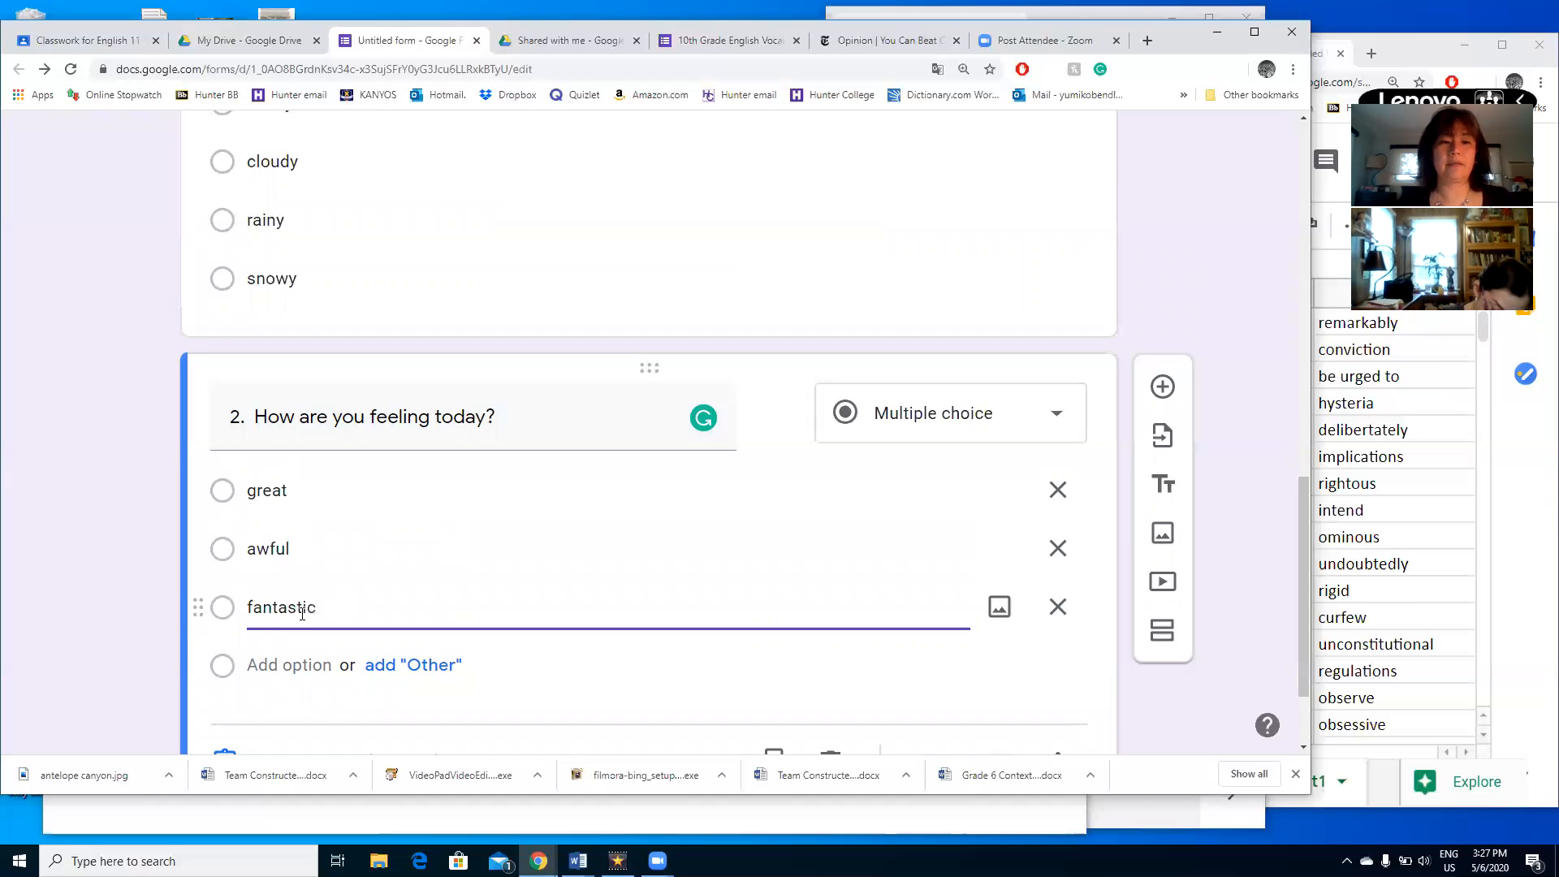
{"action": "left_click", "coordinate": [301, 666]}
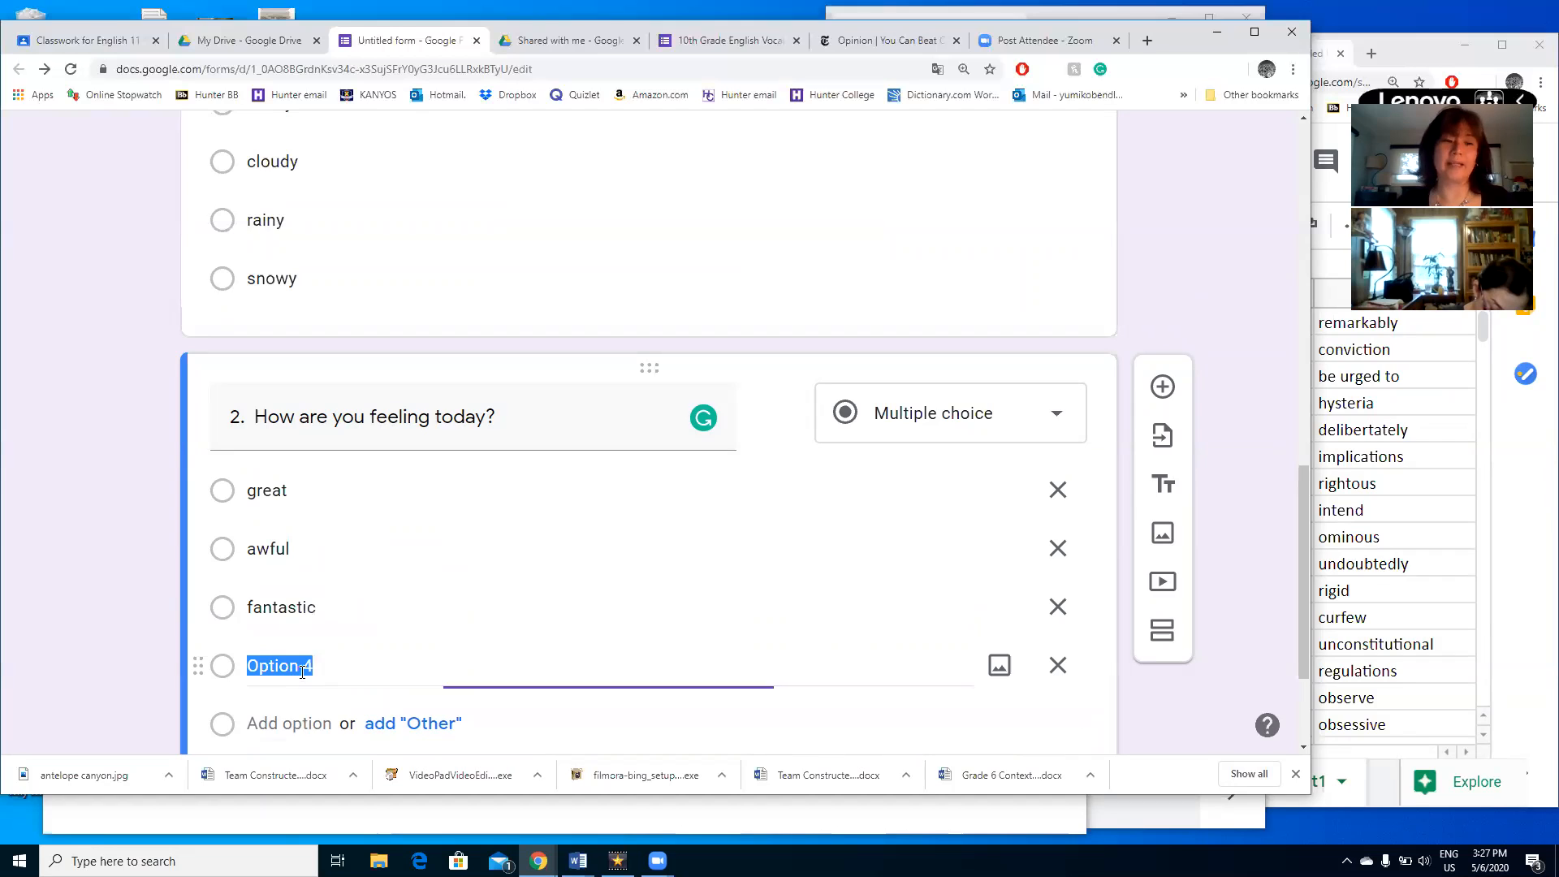
{"action": "scroll", "coordinate": [595, 709], "scroll_direction": "down", "scroll_amount": 1}
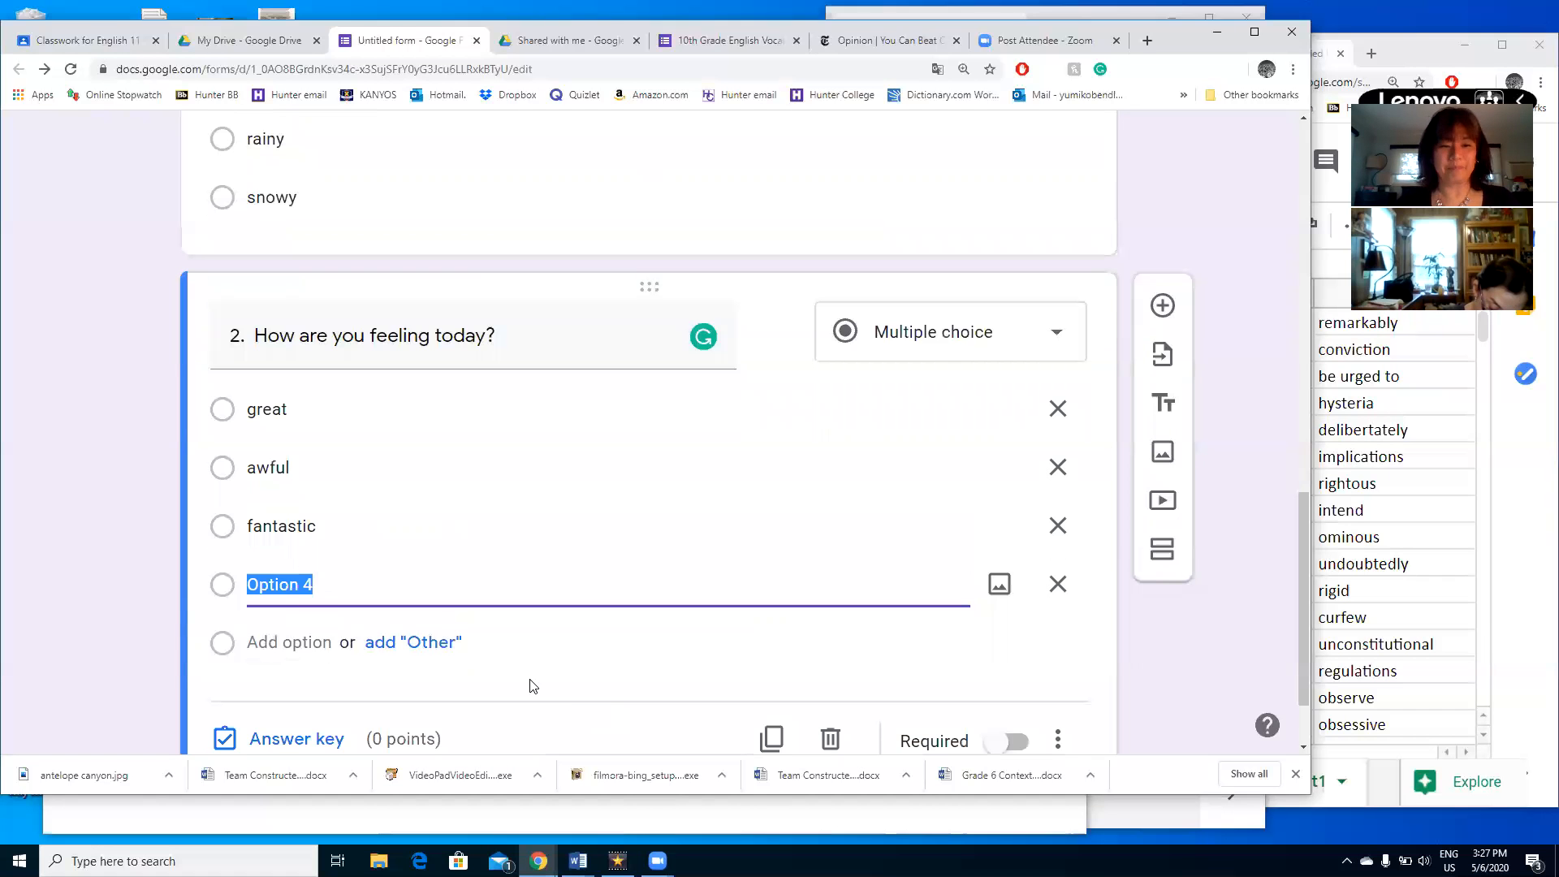
- Change the feeling question's third option to sad and enter tired as the fourth
{"action": "left_click", "coordinate": [323, 519]}
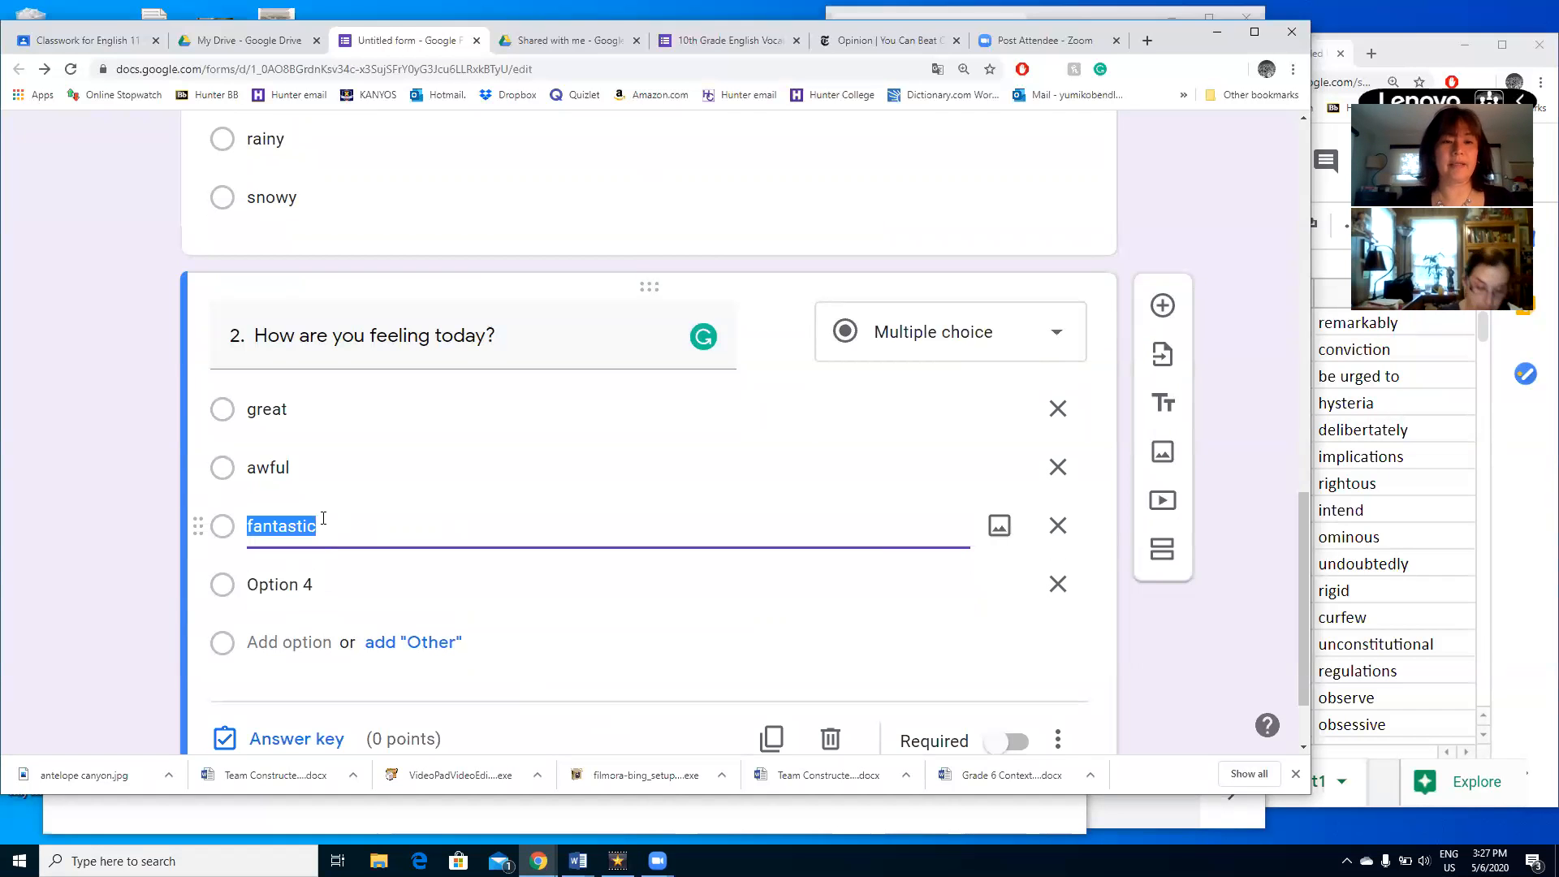
{"action": "type", "text": "sad"}
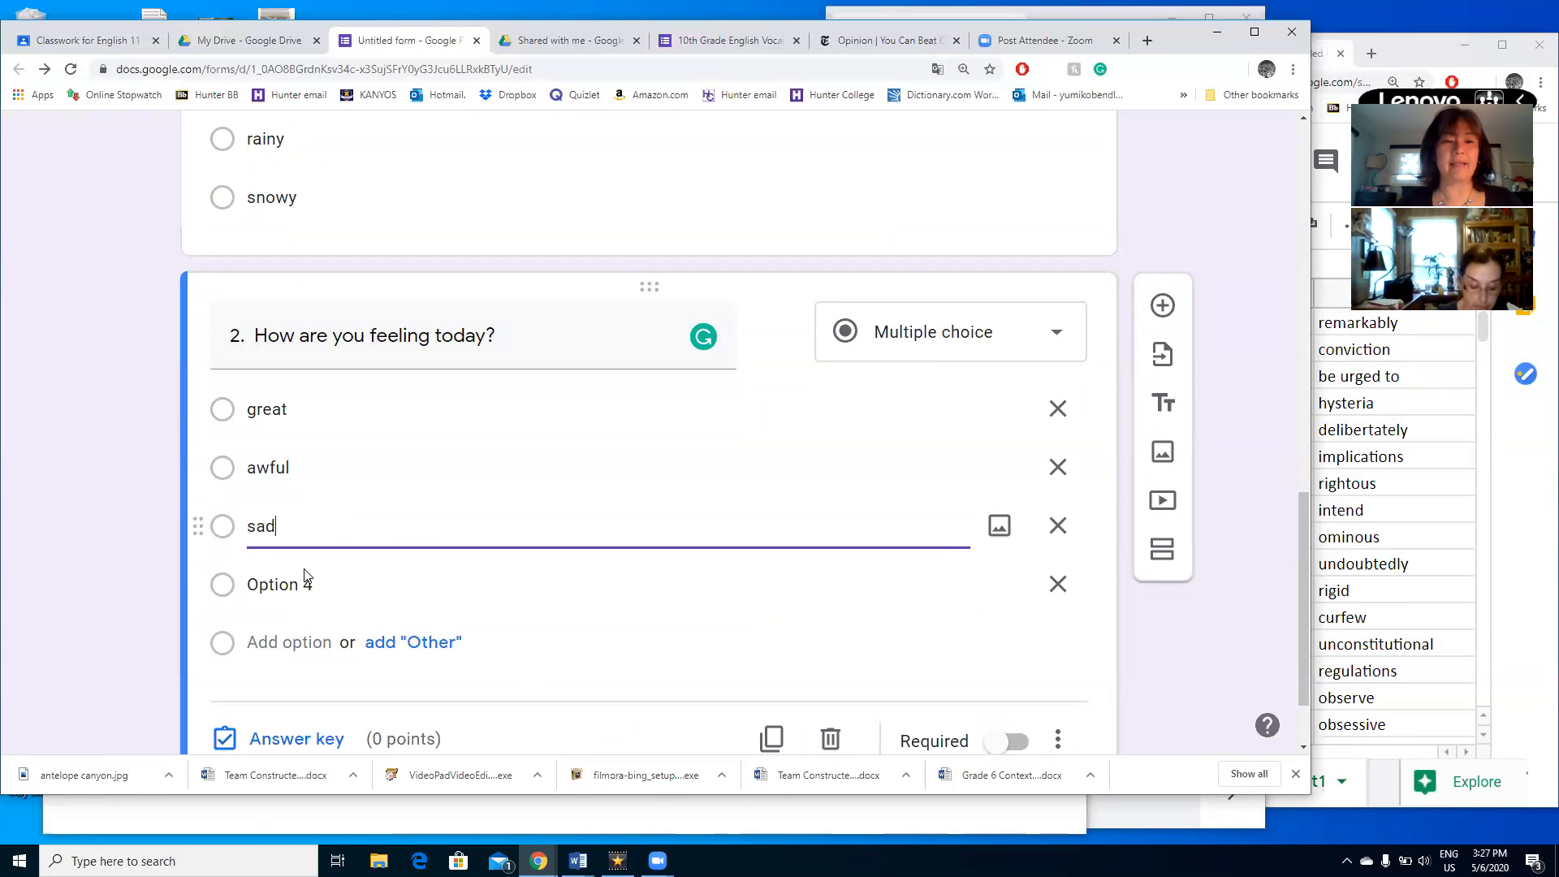
{"action": "left_click", "coordinate": [291, 586]}
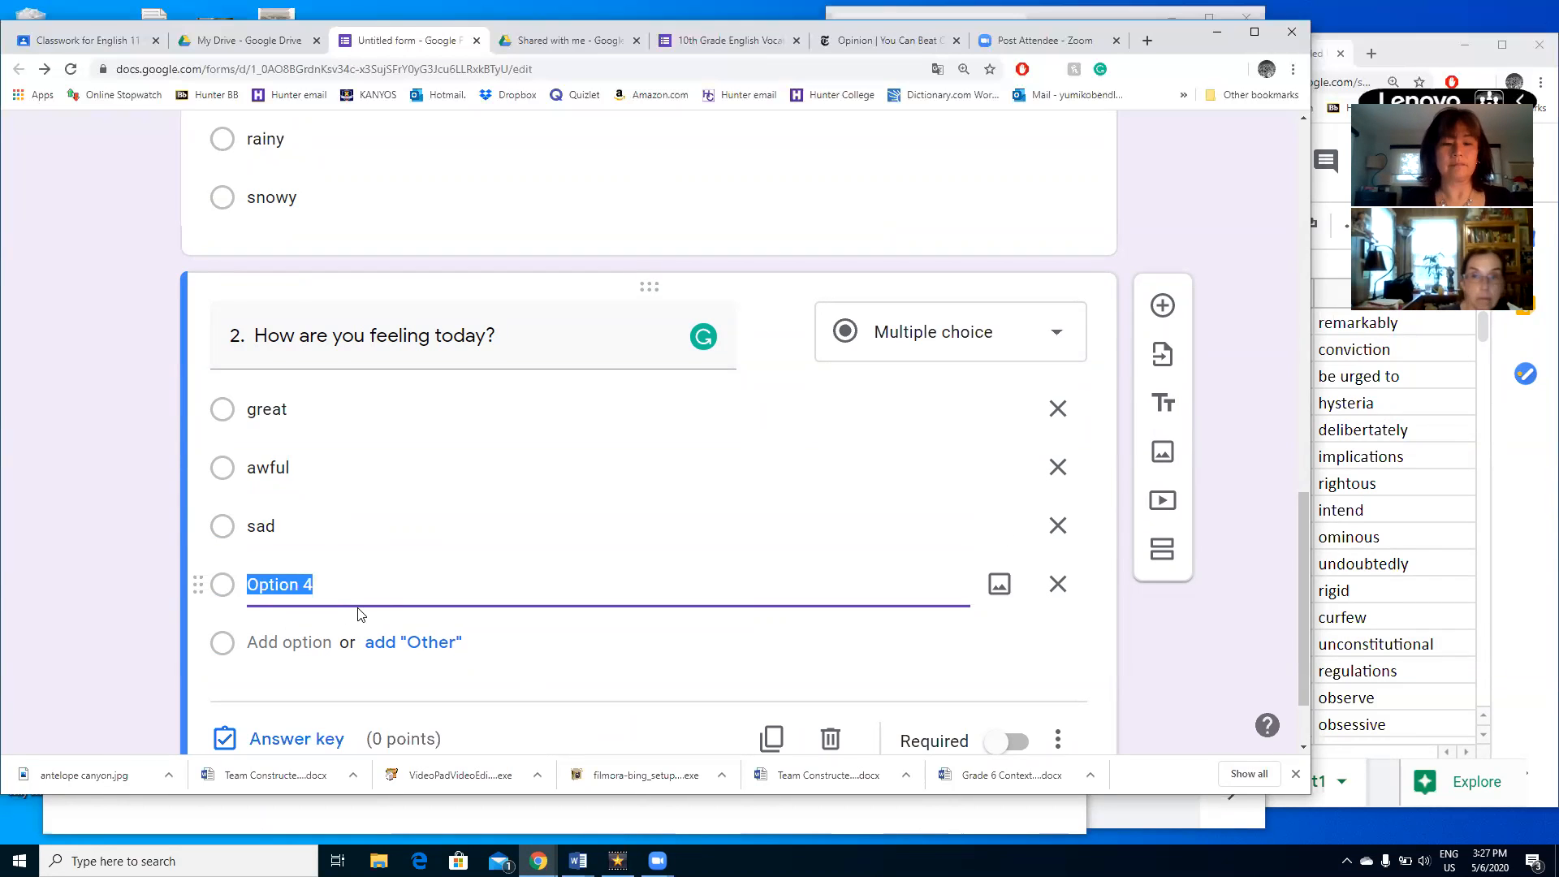
{"action": "type", "text": "tired"}
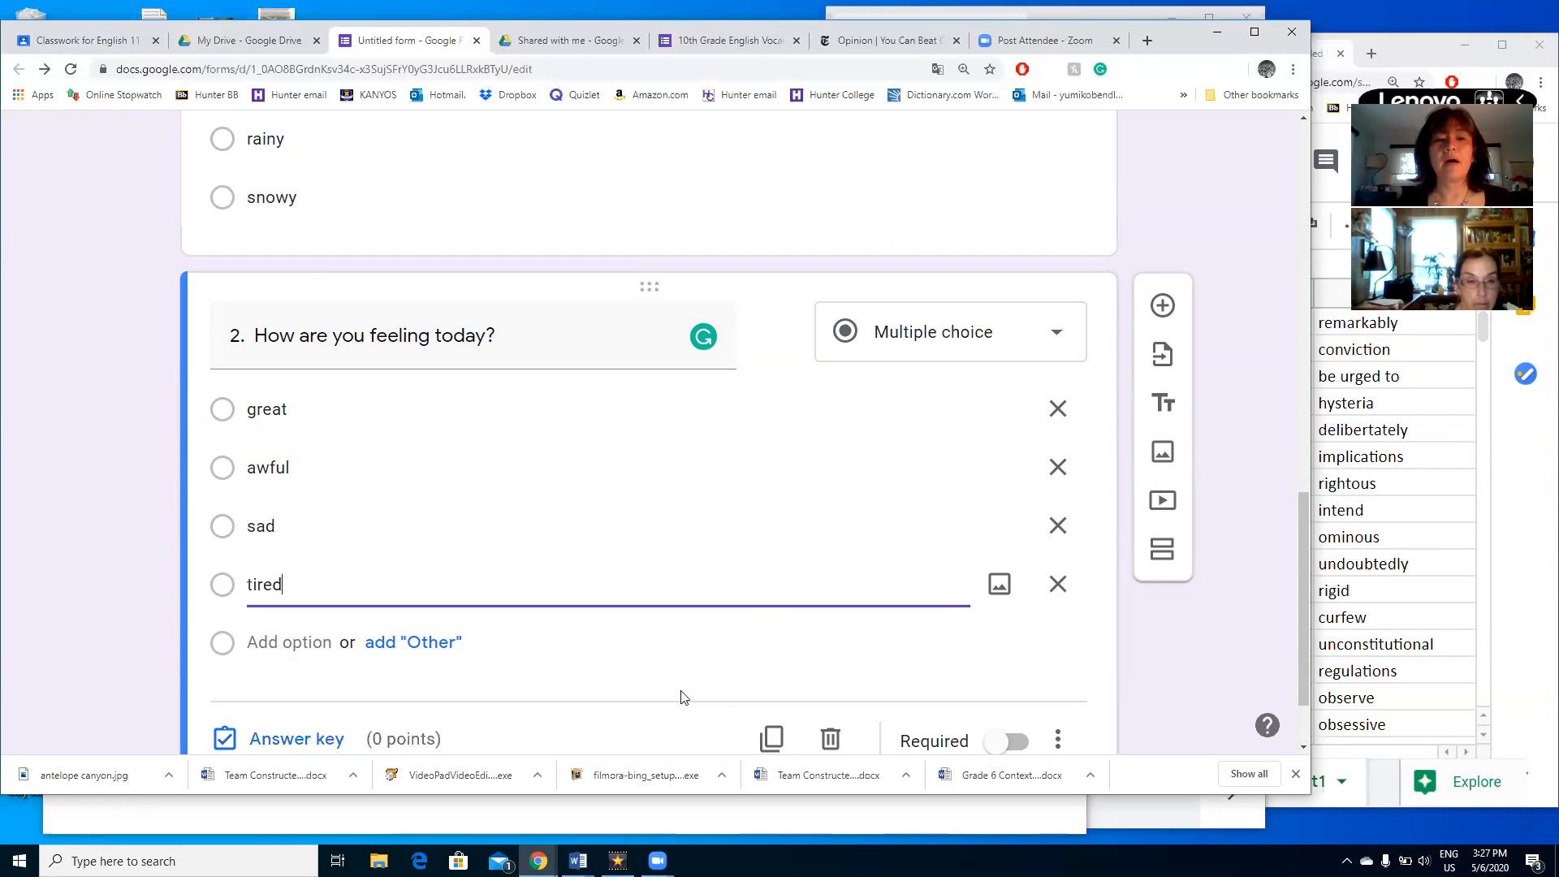
- Make the feeling question required and set its answer key to great, worth 2 points
{"action": "scroll", "coordinate": [681, 697], "scroll_direction": "down", "scroll_amount": 1}
{"action": "left_click", "coordinate": [1022, 664]}
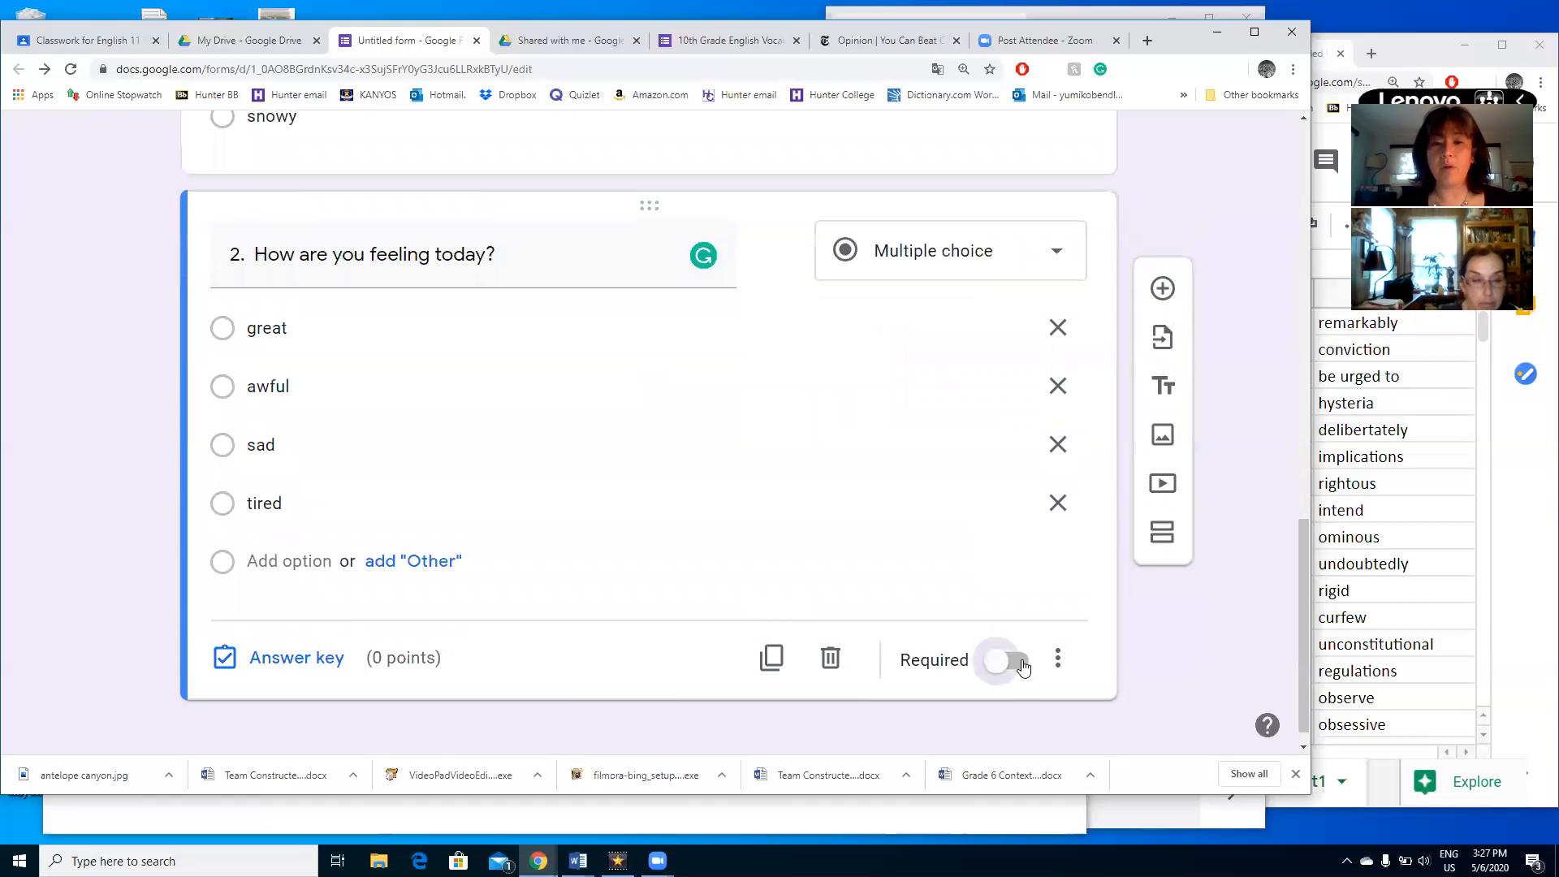
{"action": "left_click", "coordinate": [310, 661]}
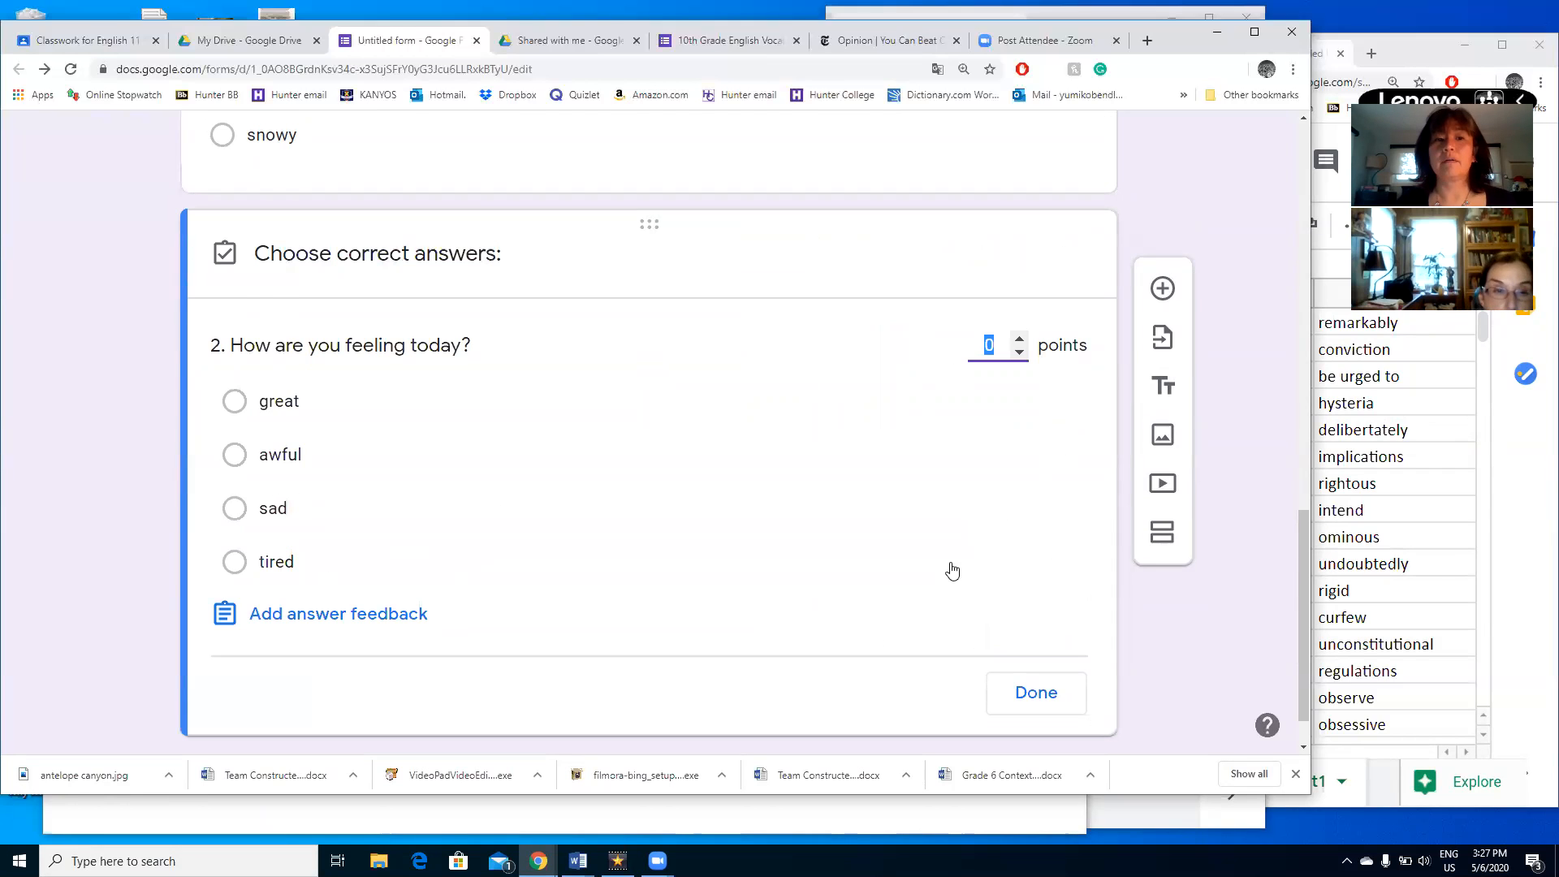
{"action": "scroll", "coordinate": [967, 581], "scroll_direction": "up", "scroll_amount": 3}
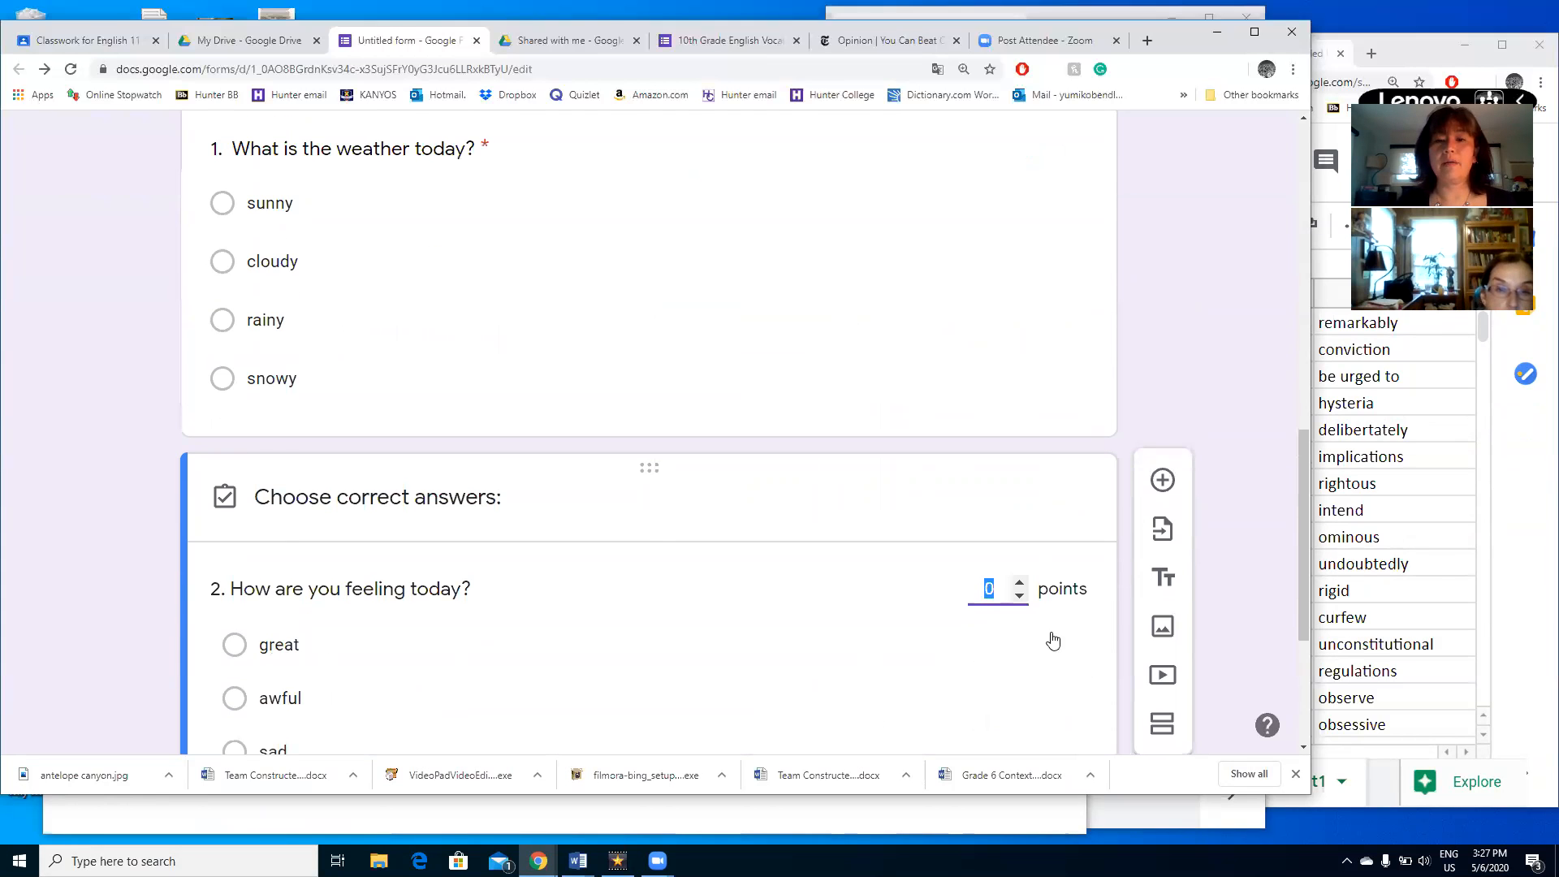
{"action": "scroll", "coordinate": [1054, 641], "scroll_direction": "down", "scroll_amount": 3}
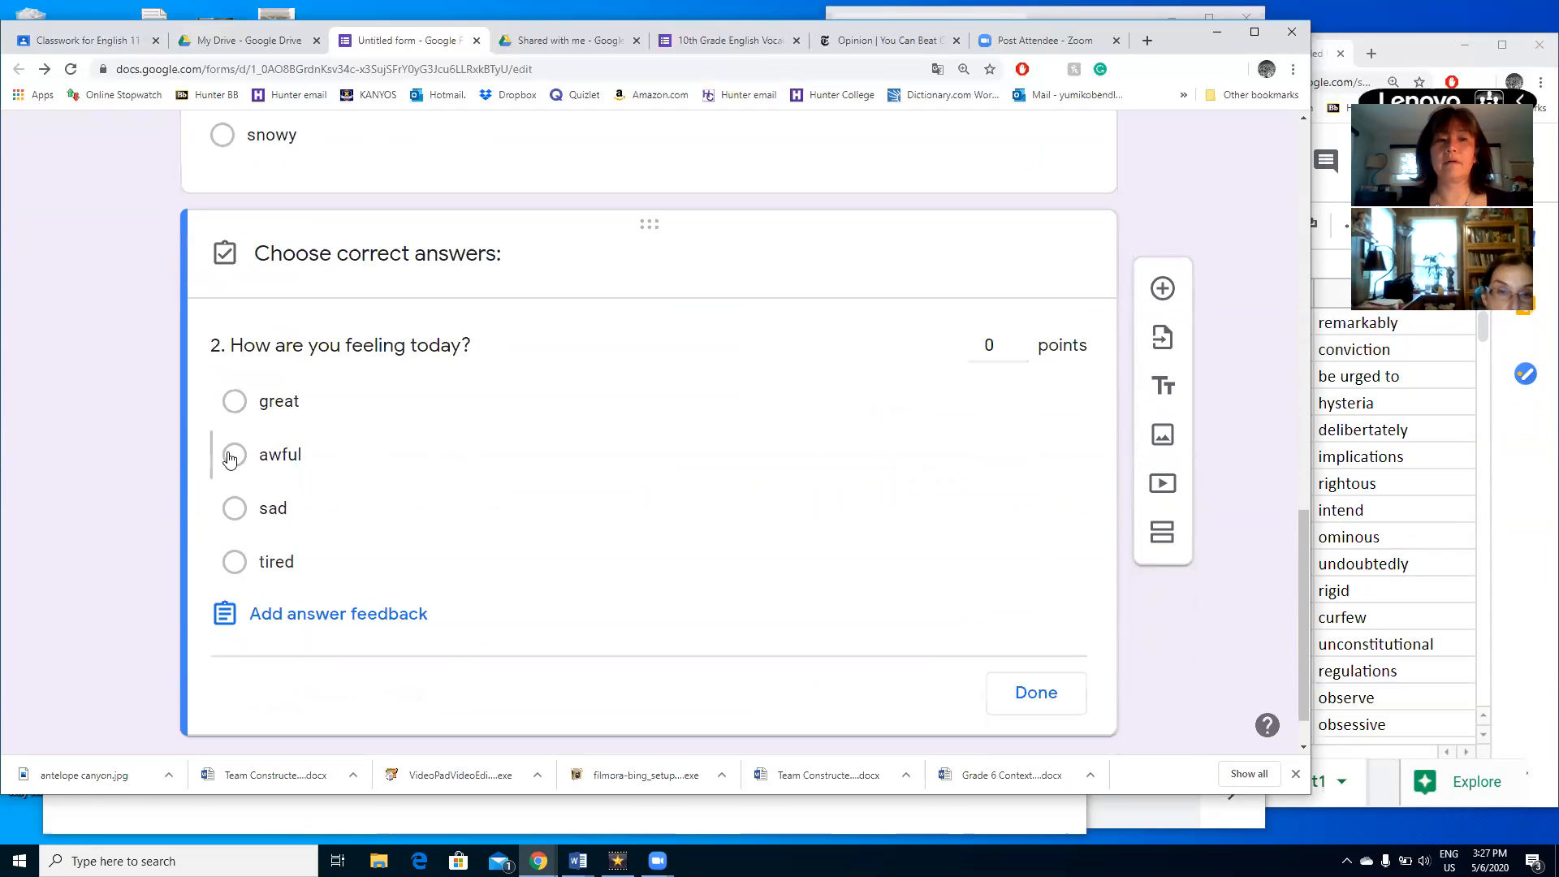
{"action": "left_click", "coordinate": [234, 456]}
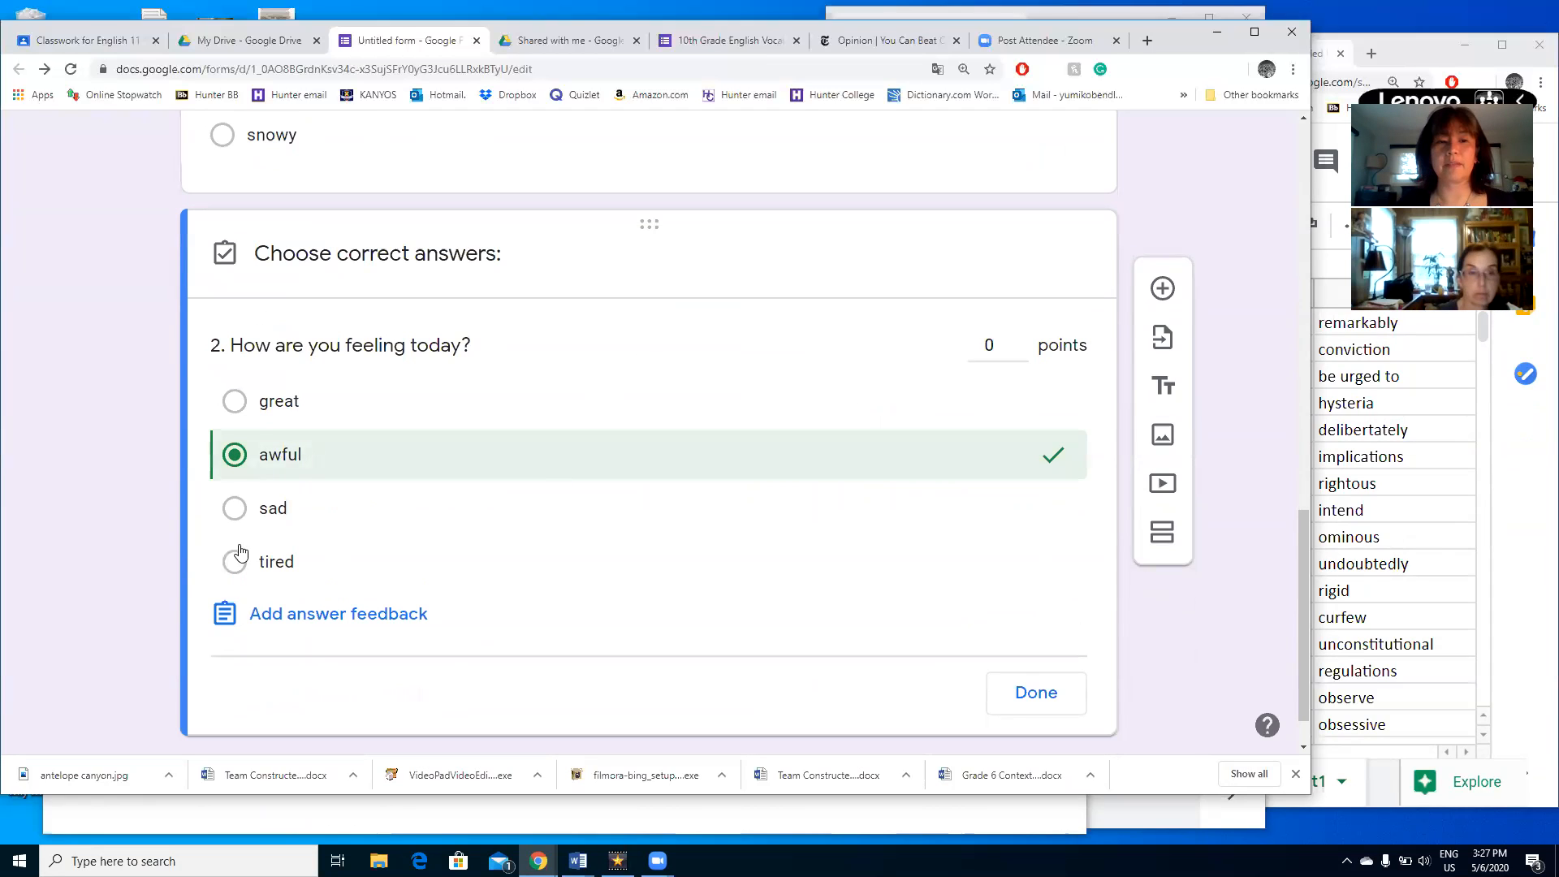
{"action": "left_click", "coordinate": [234, 401]}
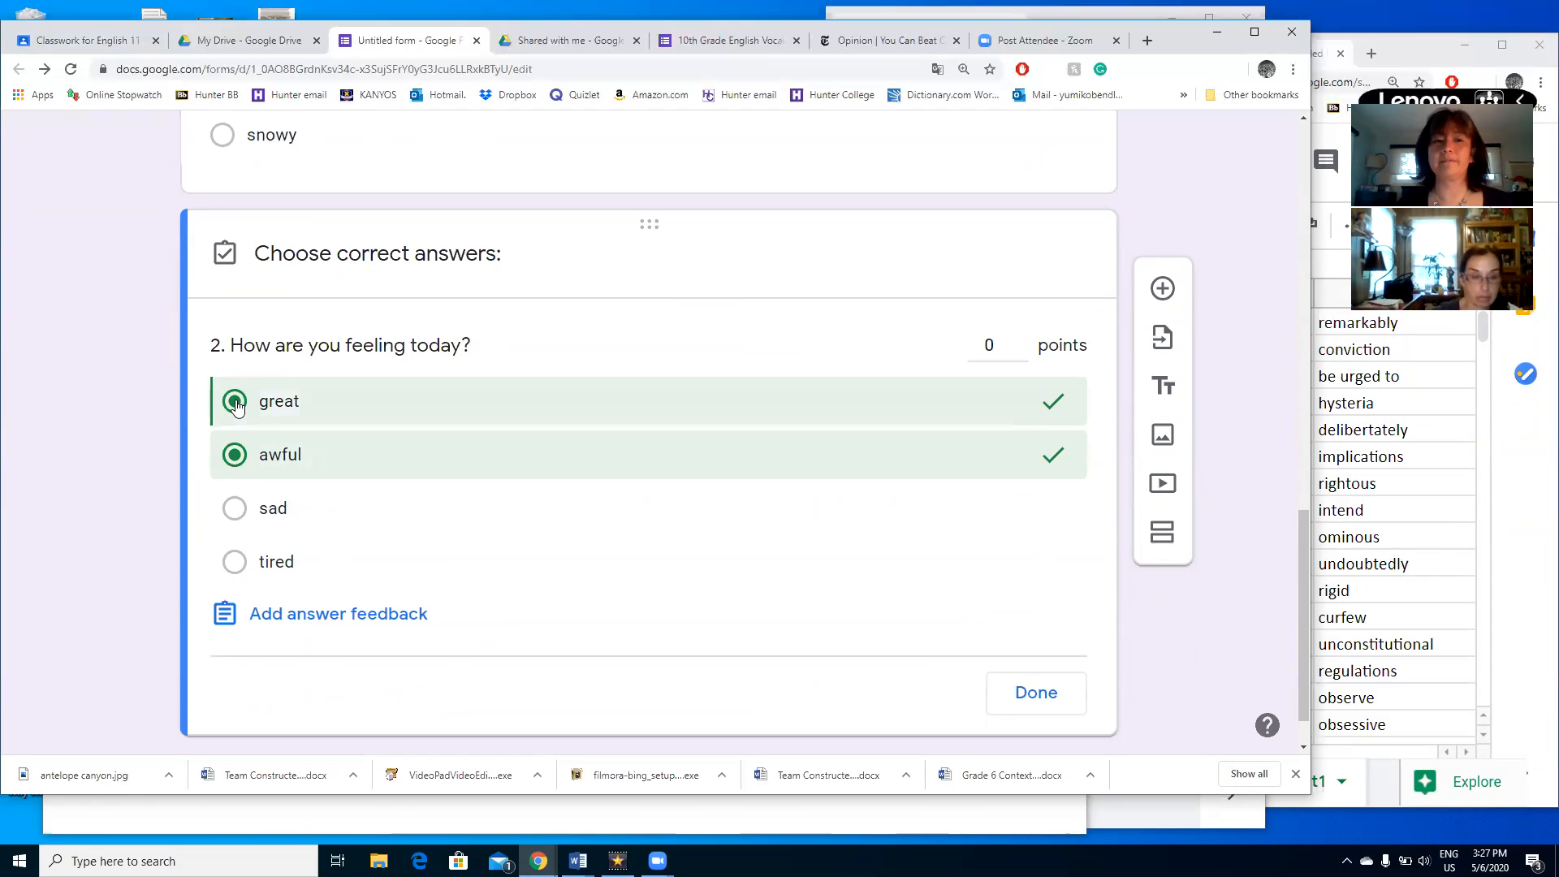
{"action": "left_click", "coordinate": [234, 453]}
{"action": "left_click", "coordinate": [1020, 339]}
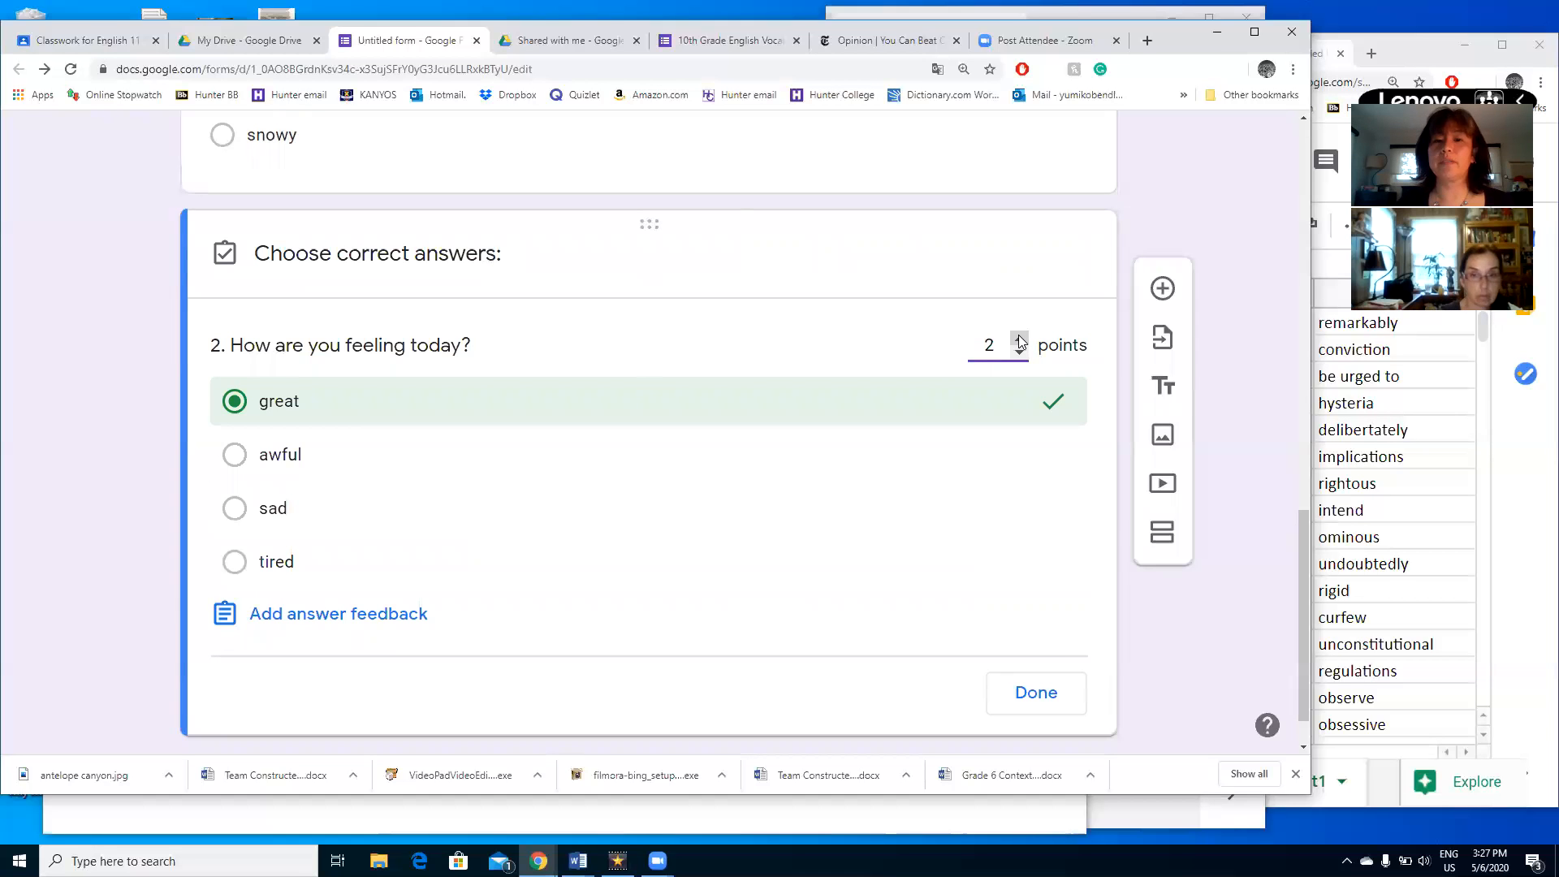
{"action": "left_click", "coordinate": [1048, 704]}
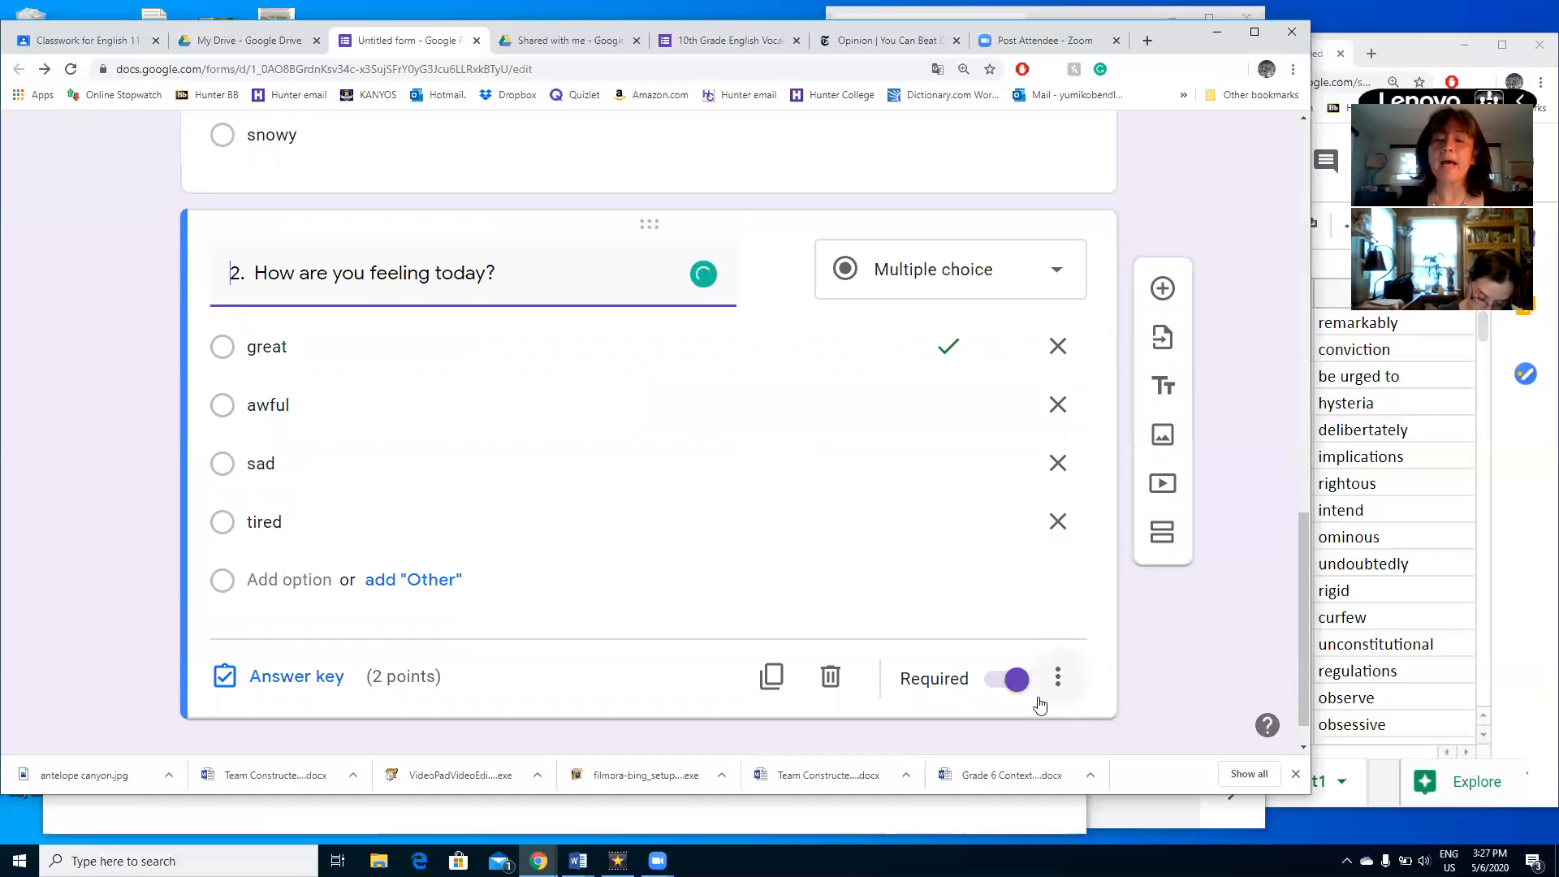
- Try adding an "Other" option to the feeling question, and remove it again
{"action": "left_click", "coordinate": [415, 585]}
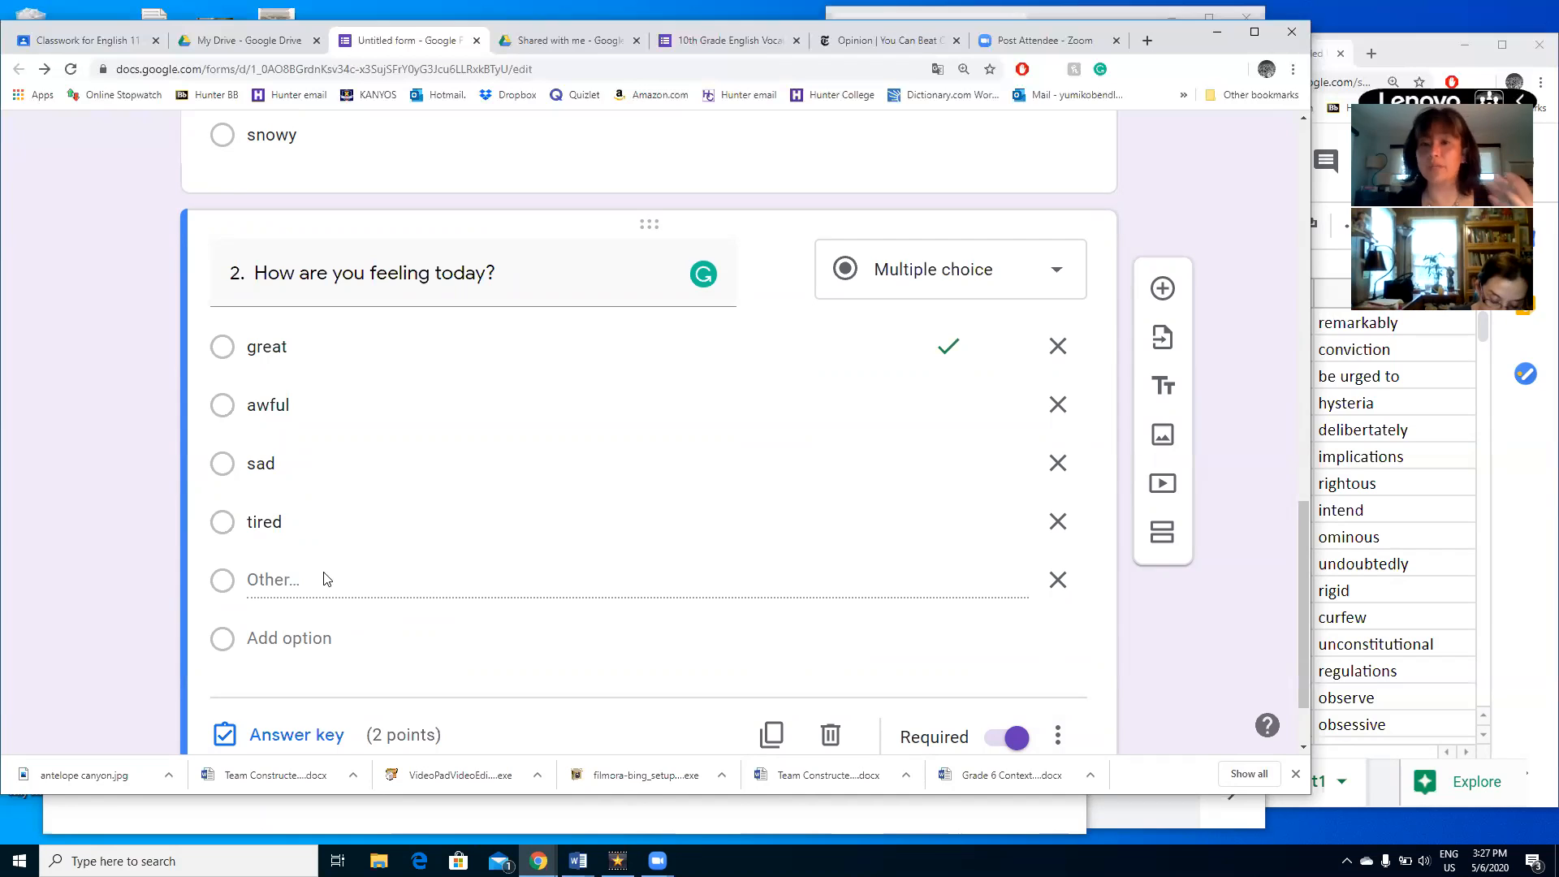
{"action": "left_click", "coordinate": [1060, 584]}
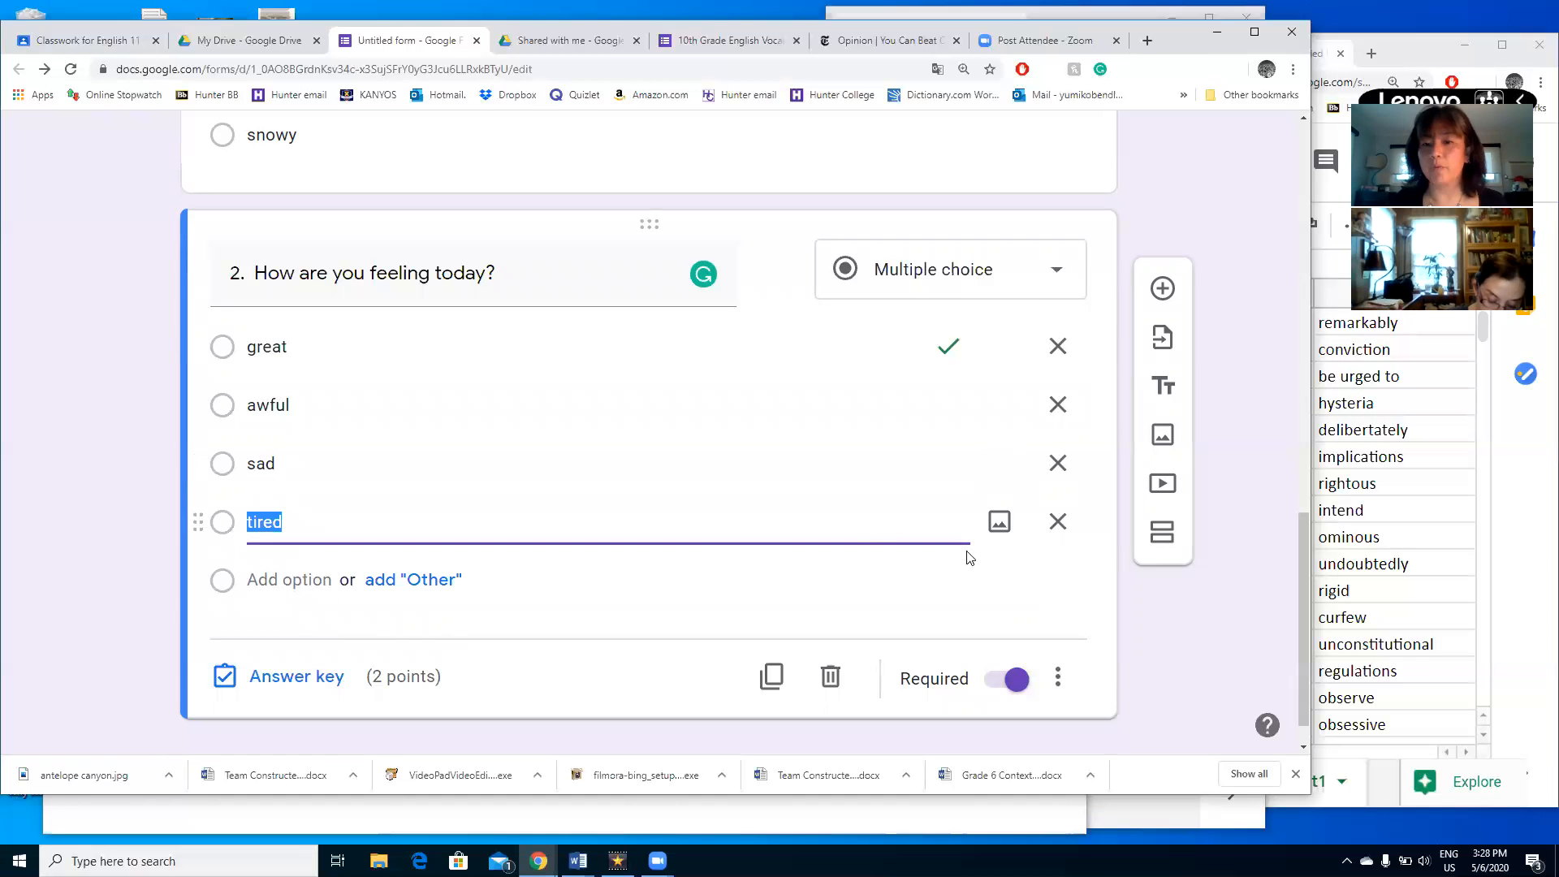
{"action": "scroll", "coordinate": [976, 562], "scroll_direction": "down", "scroll_amount": 1}
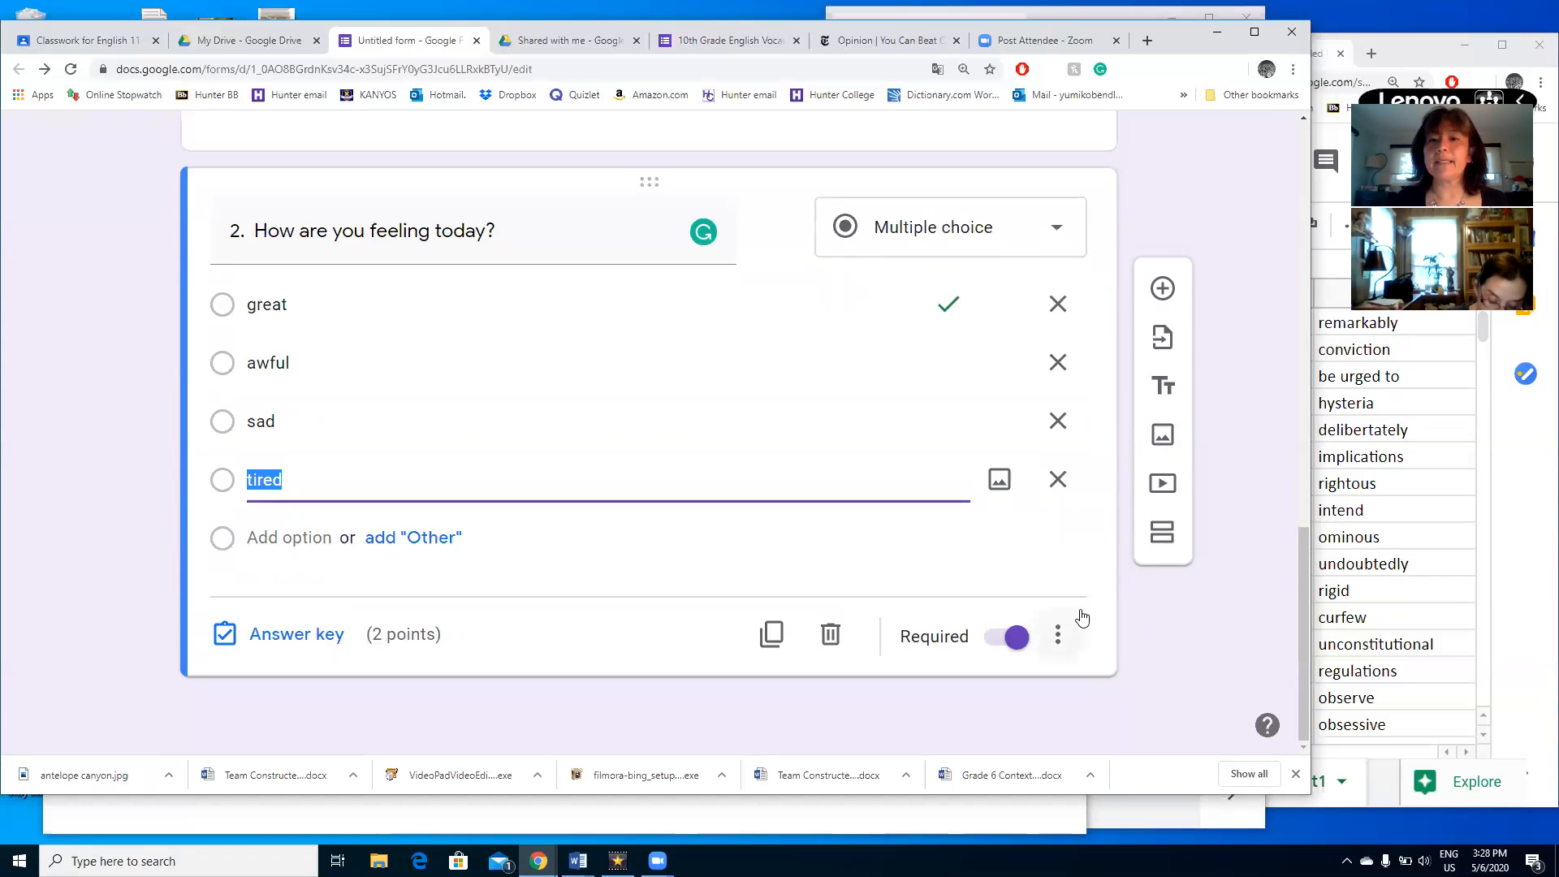
{"action": "scroll", "coordinate": [1082, 619], "scroll_direction": "up", "scroll_amount": 3}
{"action": "scroll", "coordinate": [1088, 597], "scroll_direction": "down", "scroll_amount": 2}
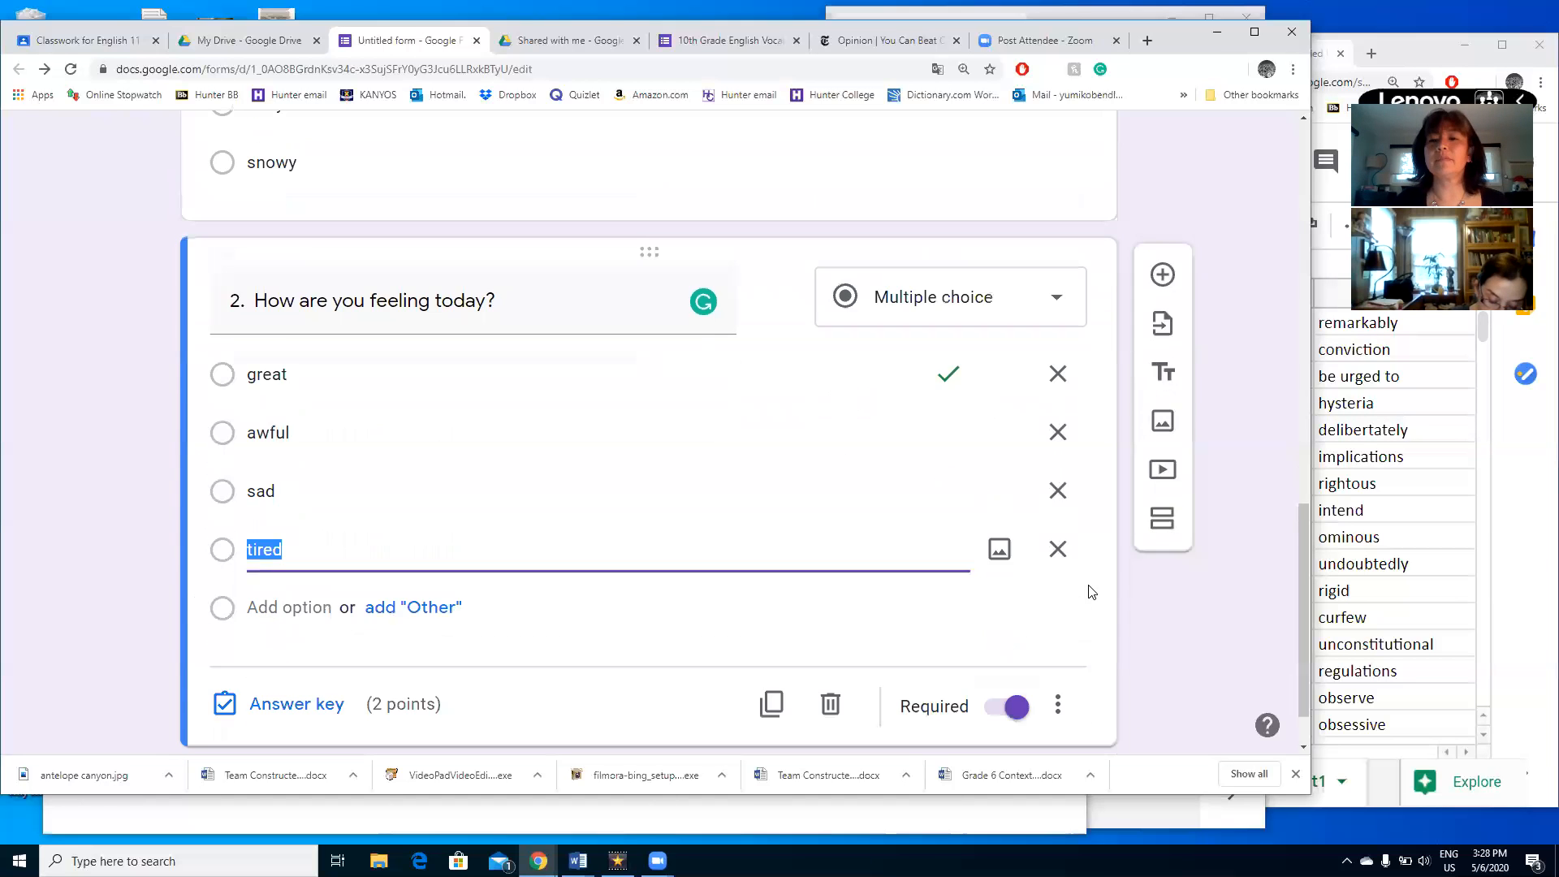
- Add a new section after the feeling question and title it "Short Answers"
{"action": "scroll", "coordinate": [1129, 561], "scroll_direction": "down", "scroll_amount": 1}
{"action": "left_click", "coordinate": [1162, 533]}
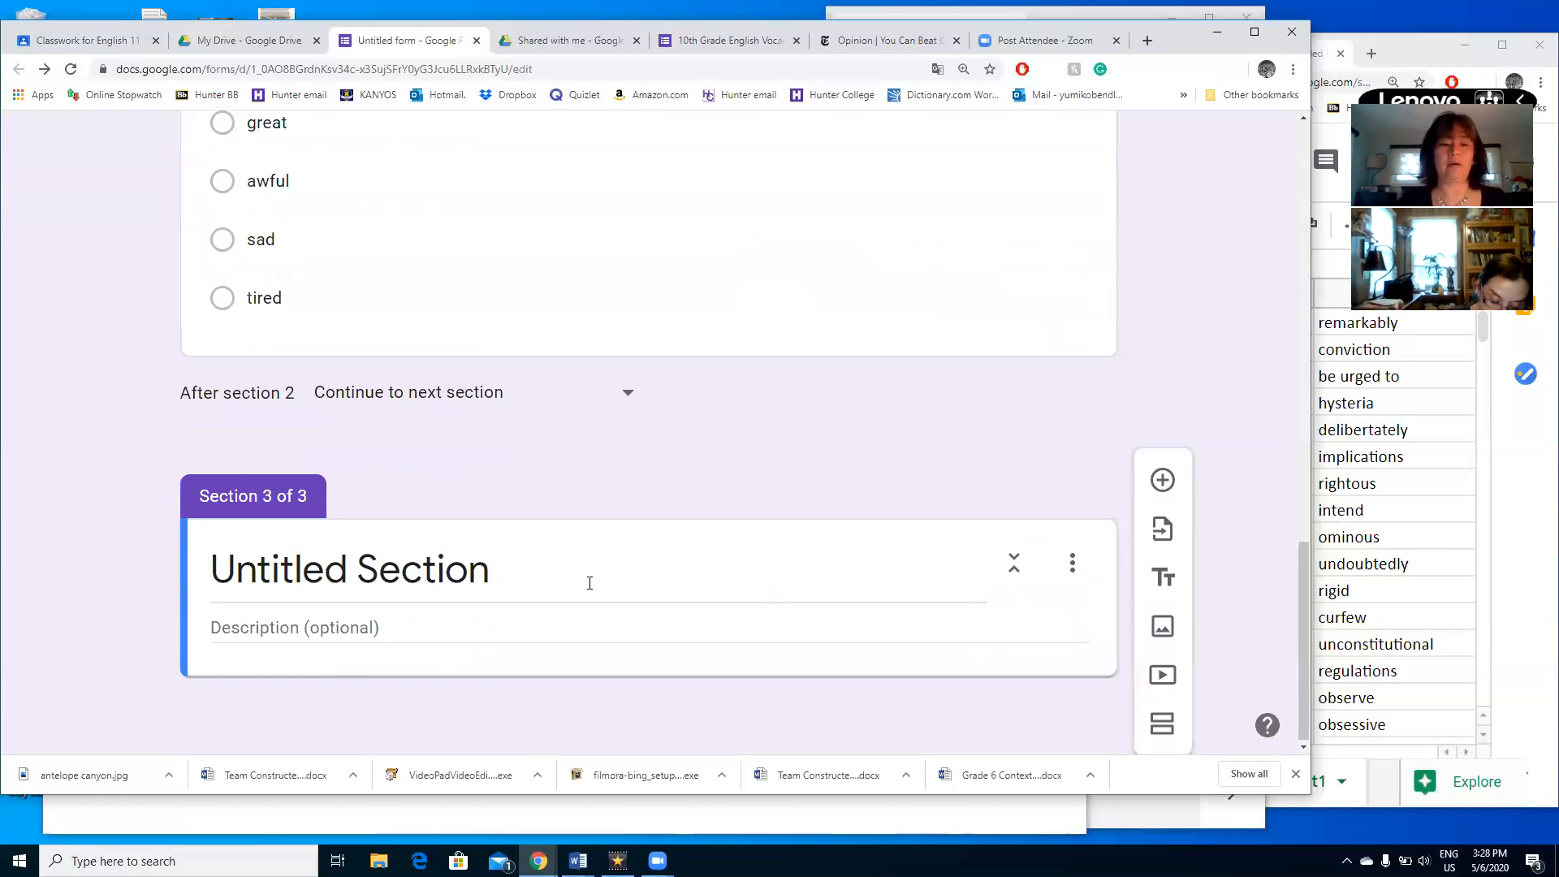
{"action": "left_click", "coordinate": [539, 562]}
{"action": "type", "text": "hpr"}
{"action": "key", "text": "BackSpace"}
{"action": "key", "text": "BackSpace"}
{"action": "type", "text": "Shprt"}
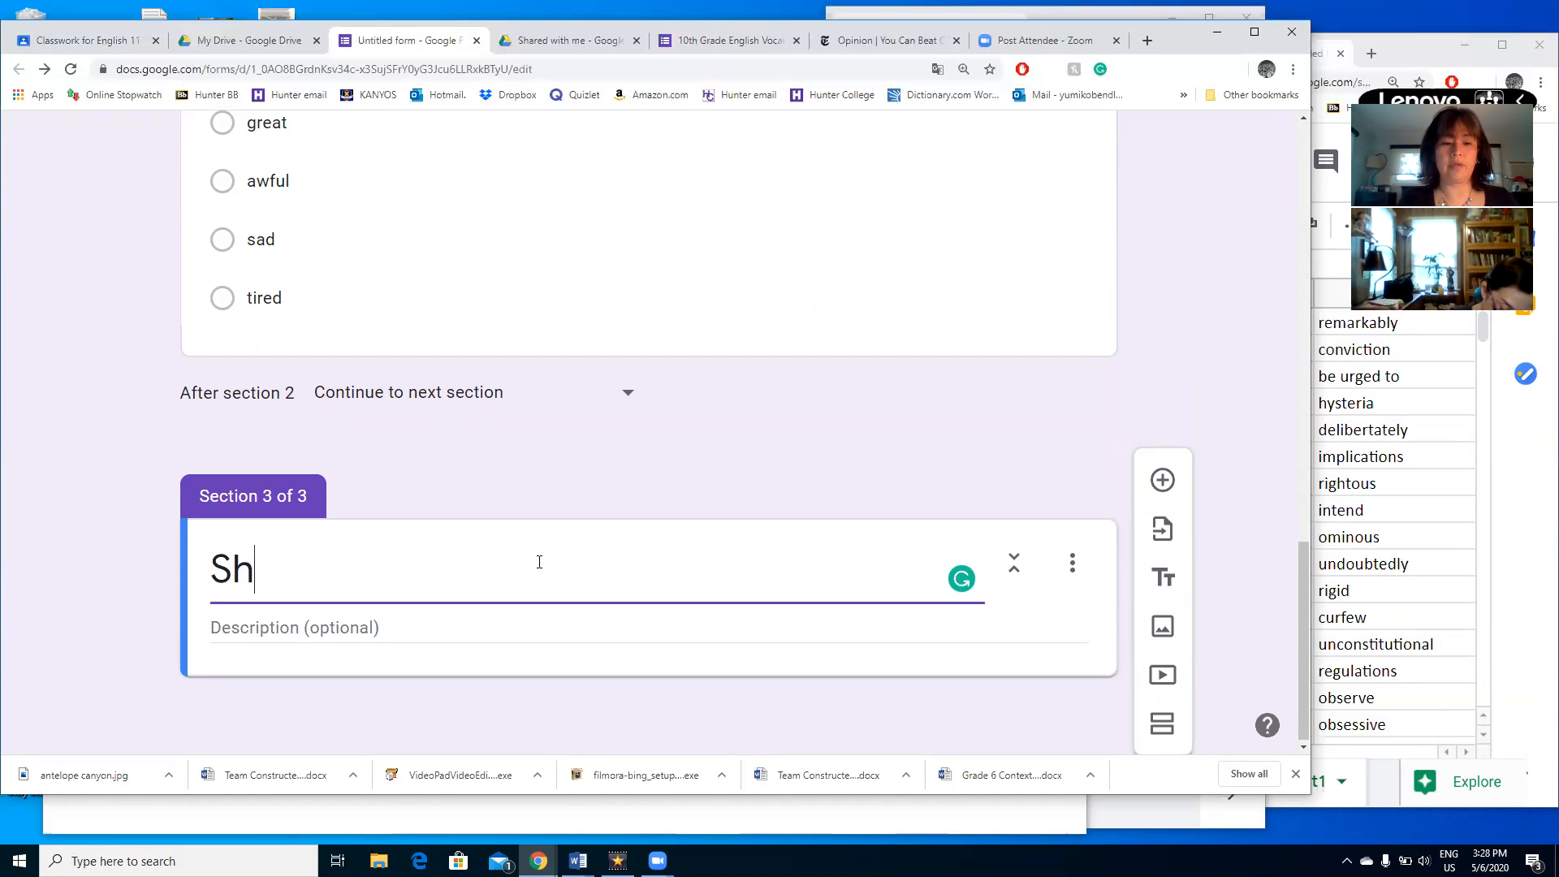
{"action": "key", "text": "BackSpace"}
{"action": "key", "text": "BackSpace"}
{"action": "key", "text": "BackSpace"}
{"action": "key", "text": "BackSpace"}
{"action": "type", "text": "o"}
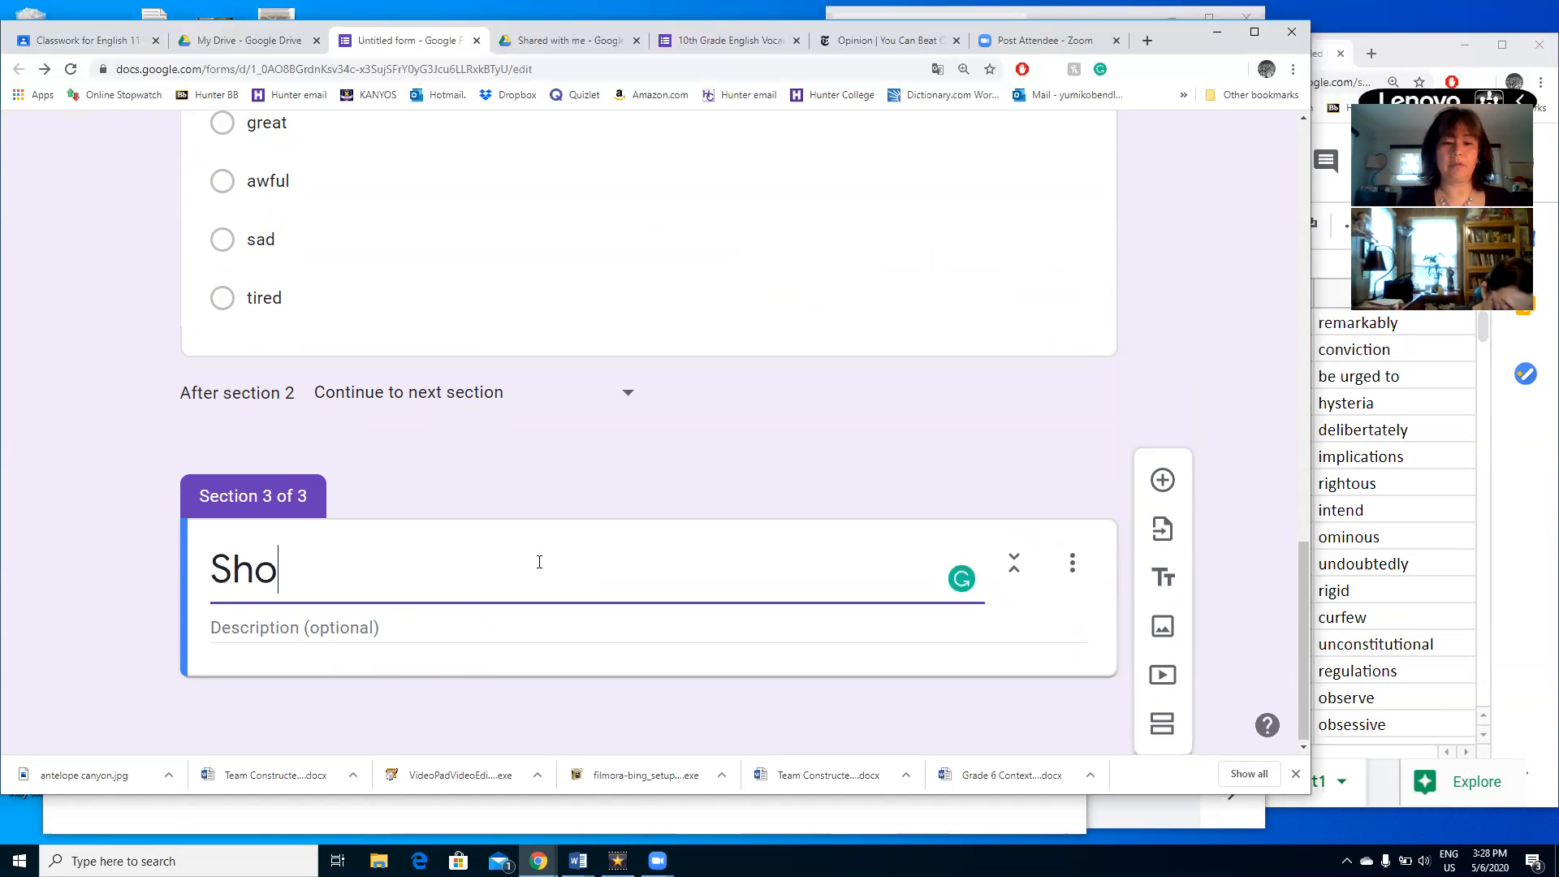
{"action": "type", "text": "rt Answers"}
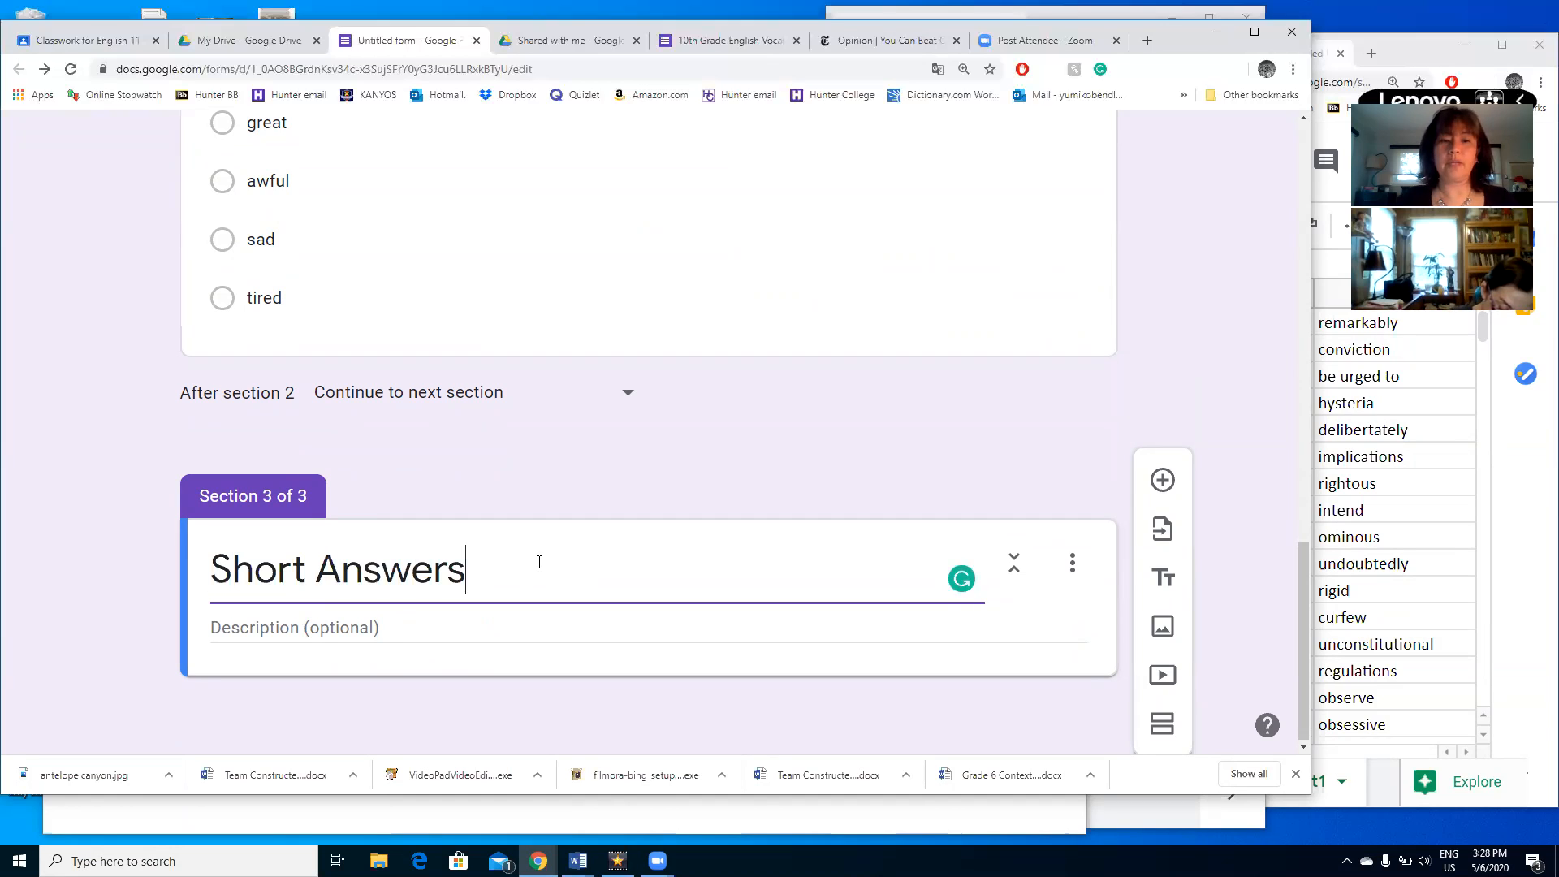
- Enter the Short Answers section's description as "Please respond to each question with complete sentences"
{"action": "left_click", "coordinate": [511, 624]}
{"action": "type", "text": "Please respond to each q"}
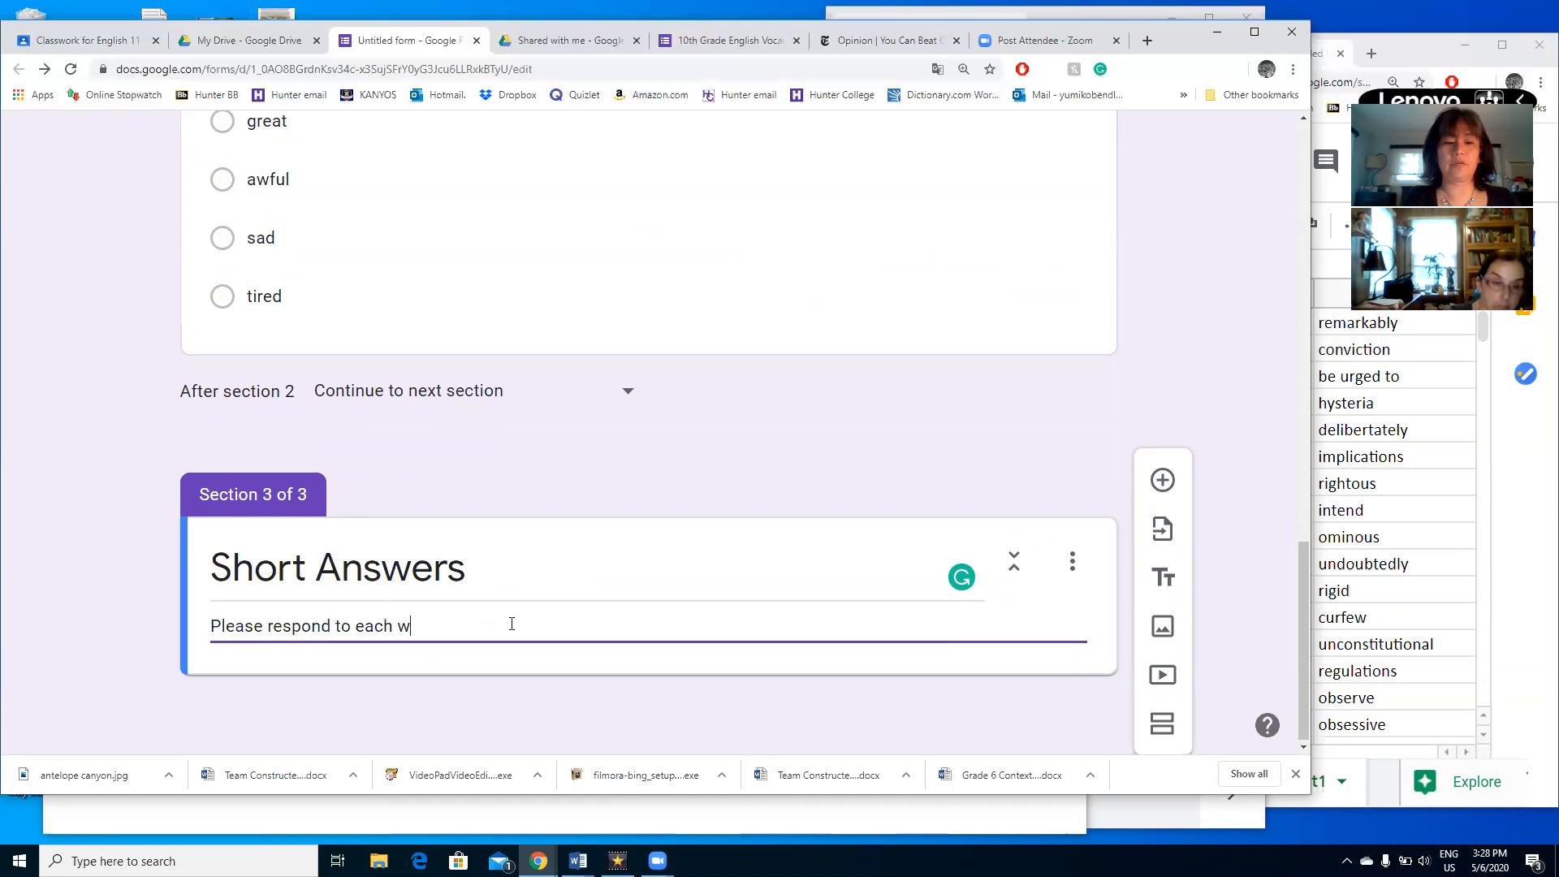
{"action": "type", "text": "uestion wi"}
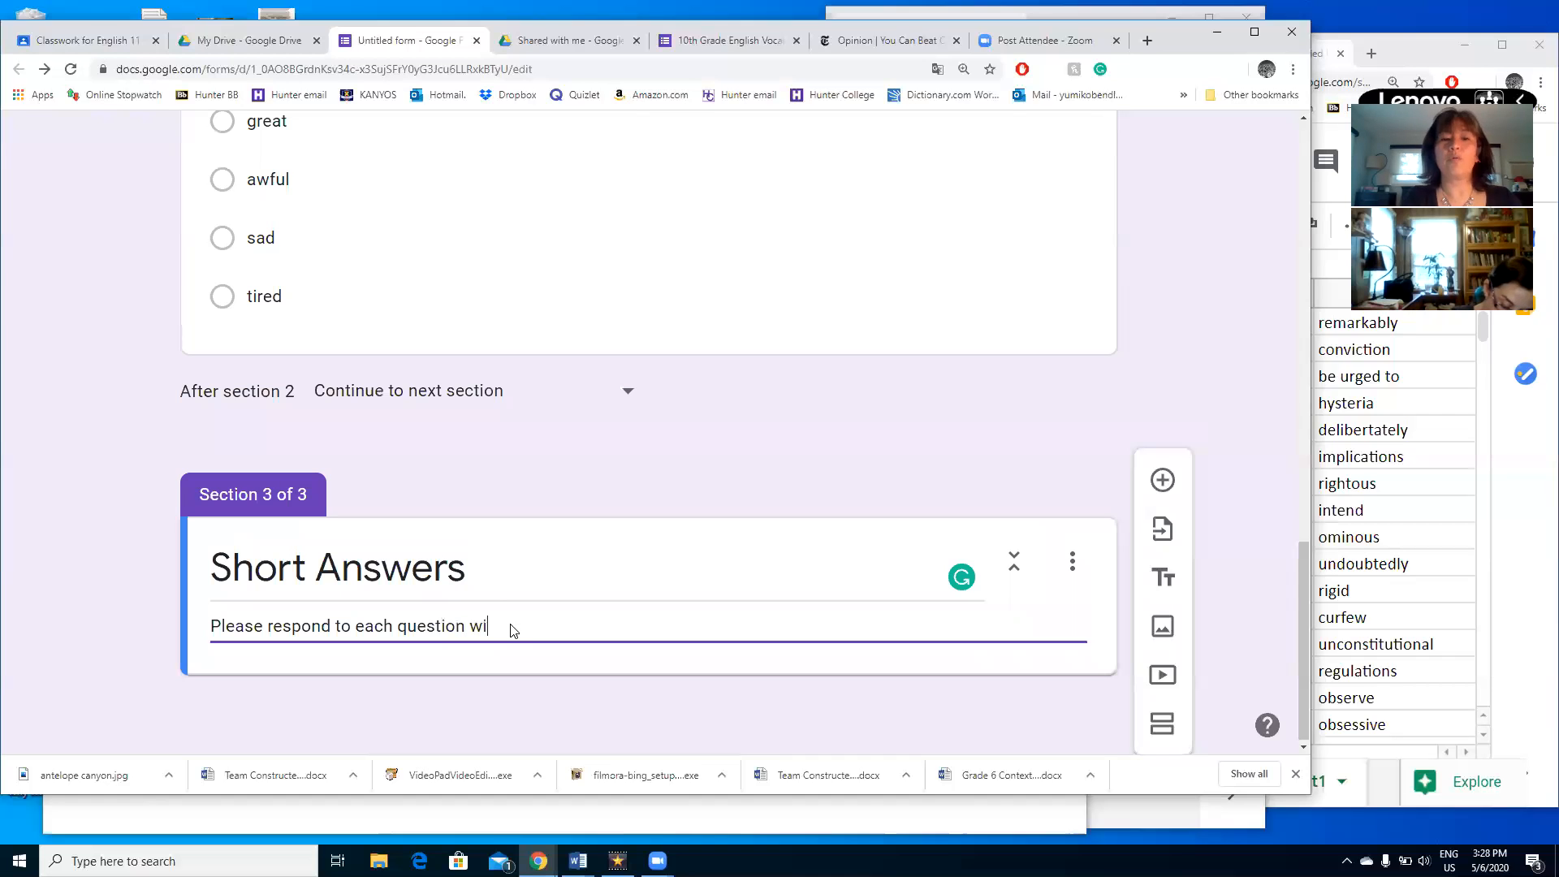
{"action": "type", "text": "th comeple"}
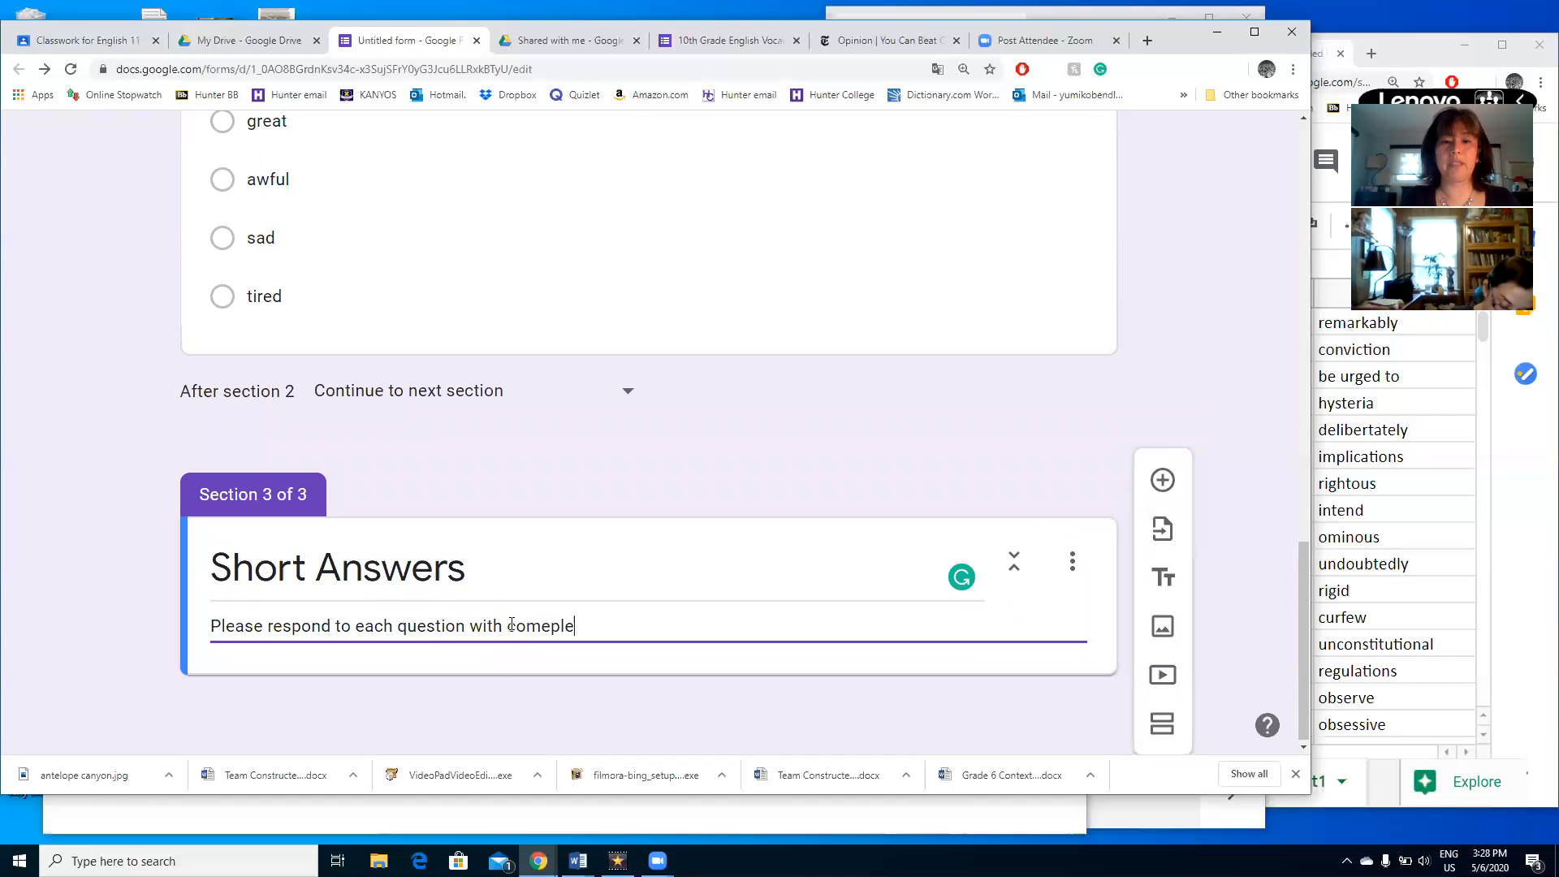
{"action": "key", "text": "BackSpace"}
{"action": "key", "text": "BackSpace"}
{"action": "key", "text": "BackSpace"}
{"action": "key", "text": "BackSpace"}
{"action": "type", "text": "plete sentences"}
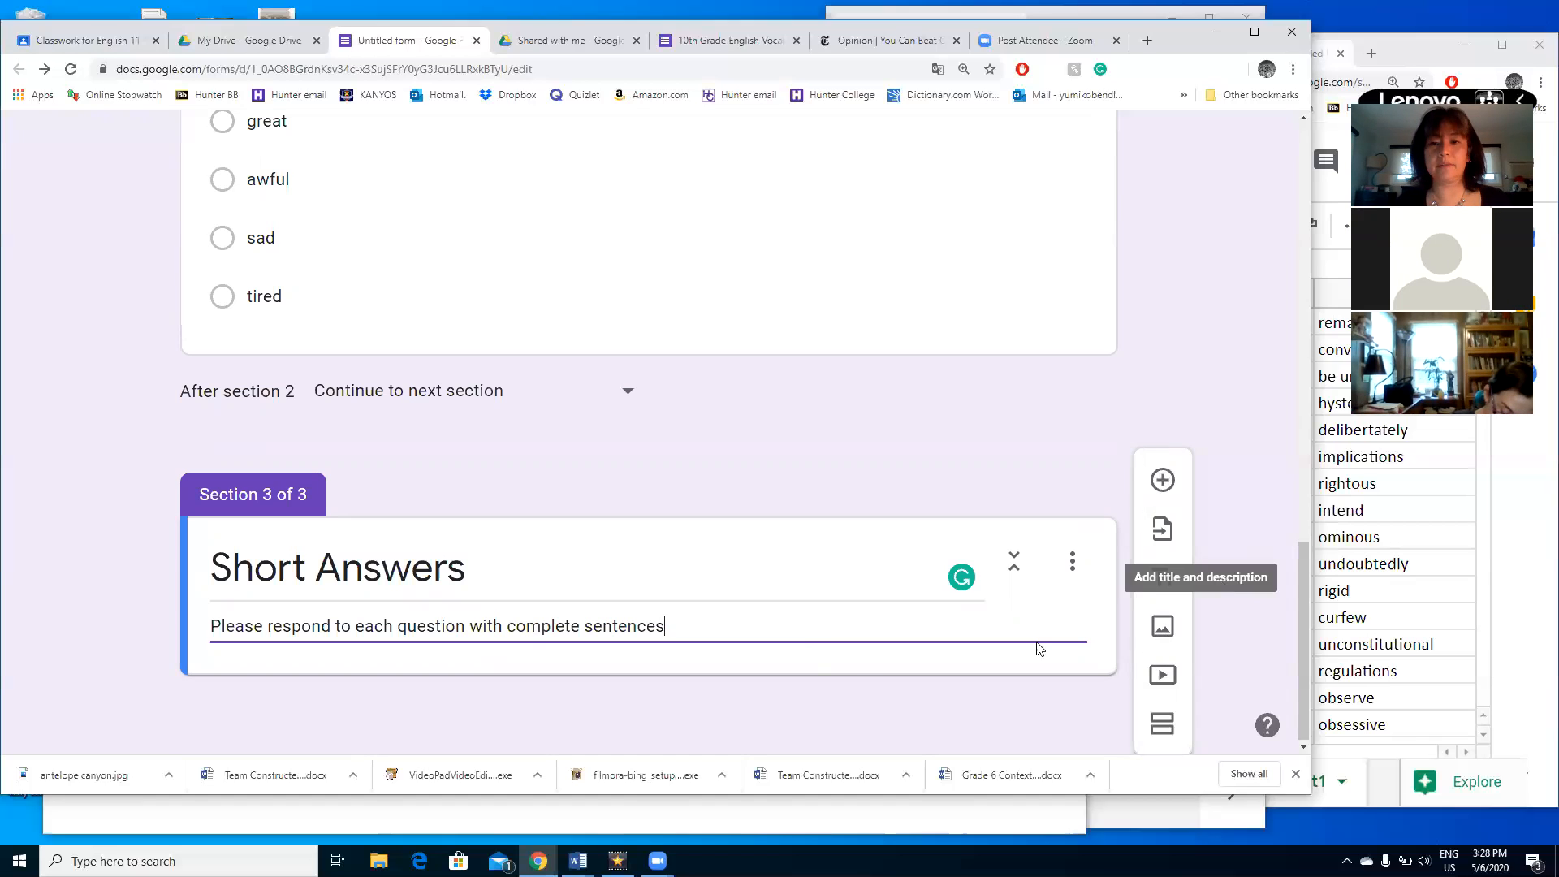
- Add the short answer question "Do you think we should go back to school soon?" to the Short Answers section
{"action": "left_click", "coordinate": [1163, 481]}
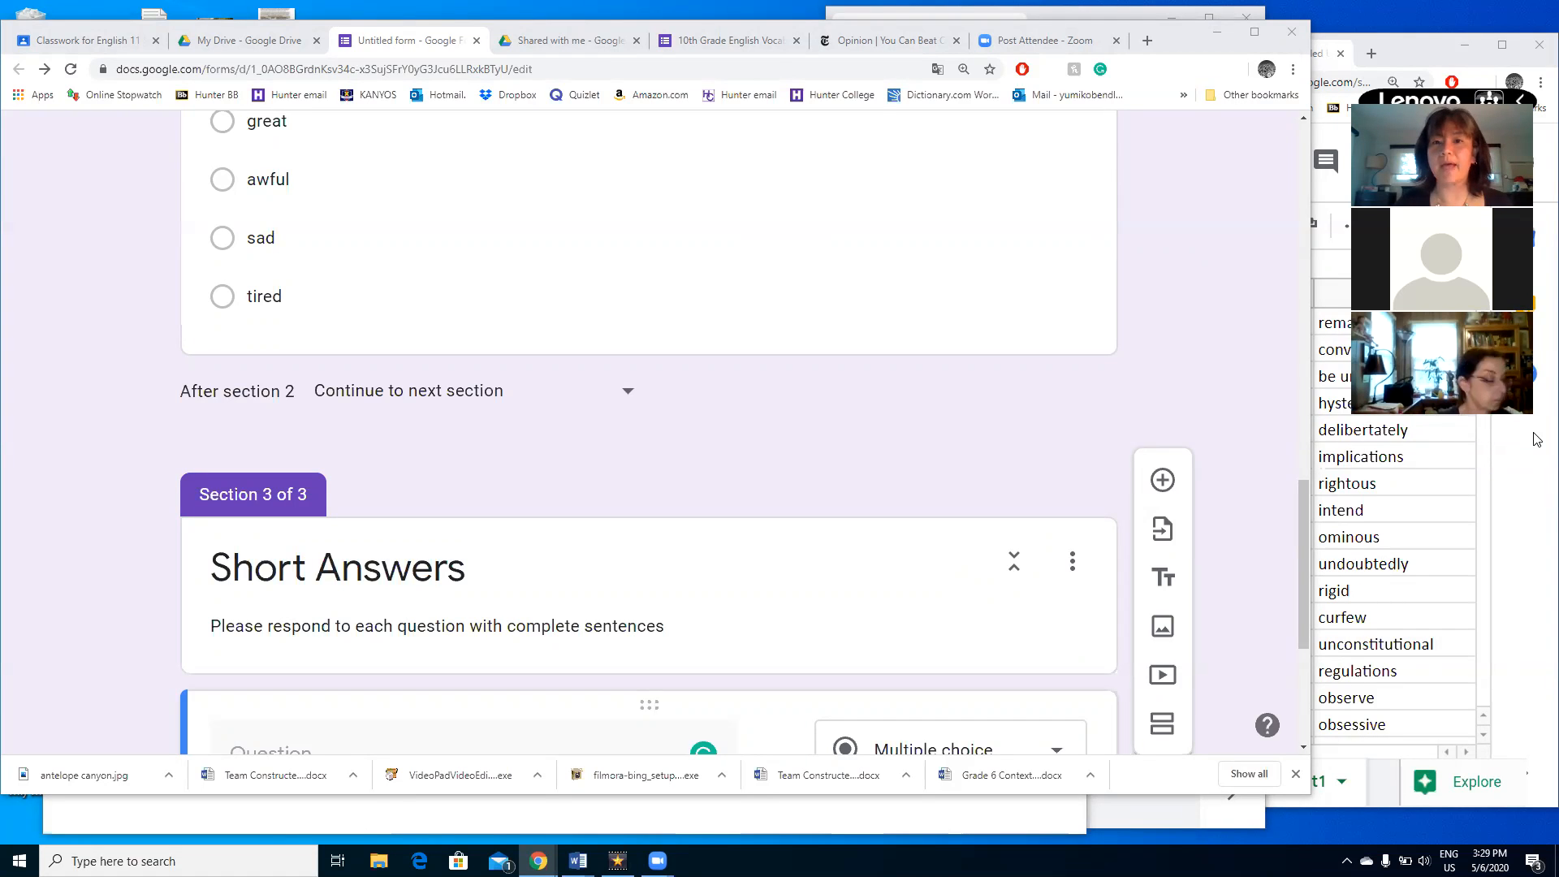
{"action": "scroll", "coordinate": [1226, 517], "scroll_direction": "down", "scroll_amount": 1}
{"action": "scroll", "coordinate": [1226, 524], "scroll_direction": "down", "scroll_amount": 3}
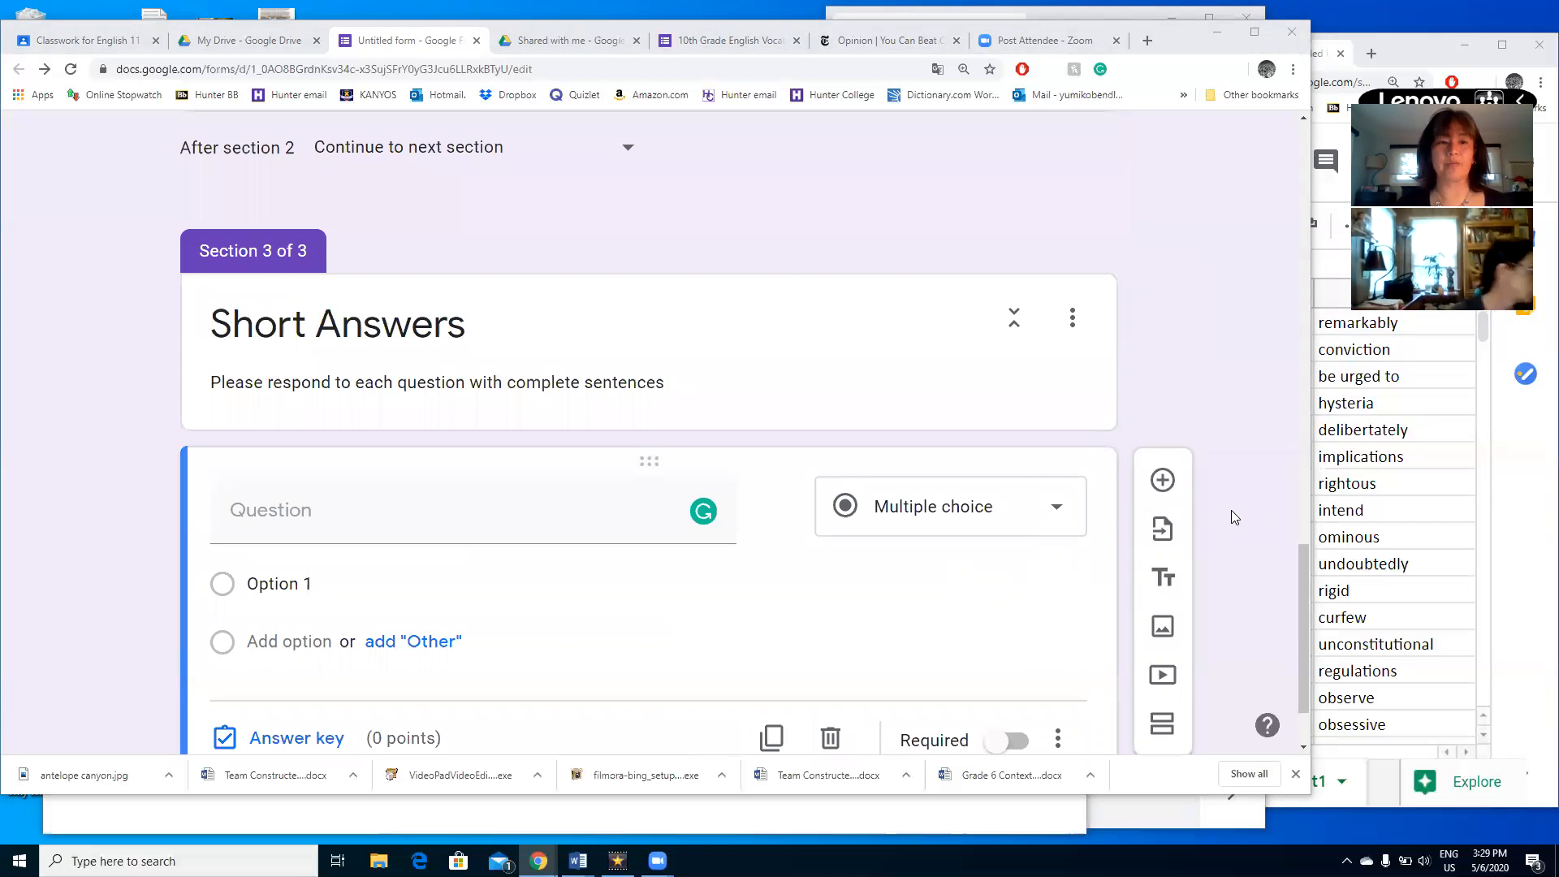
{"action": "scroll", "coordinate": [574, 644], "scroll_direction": "down", "scroll_amount": 1}
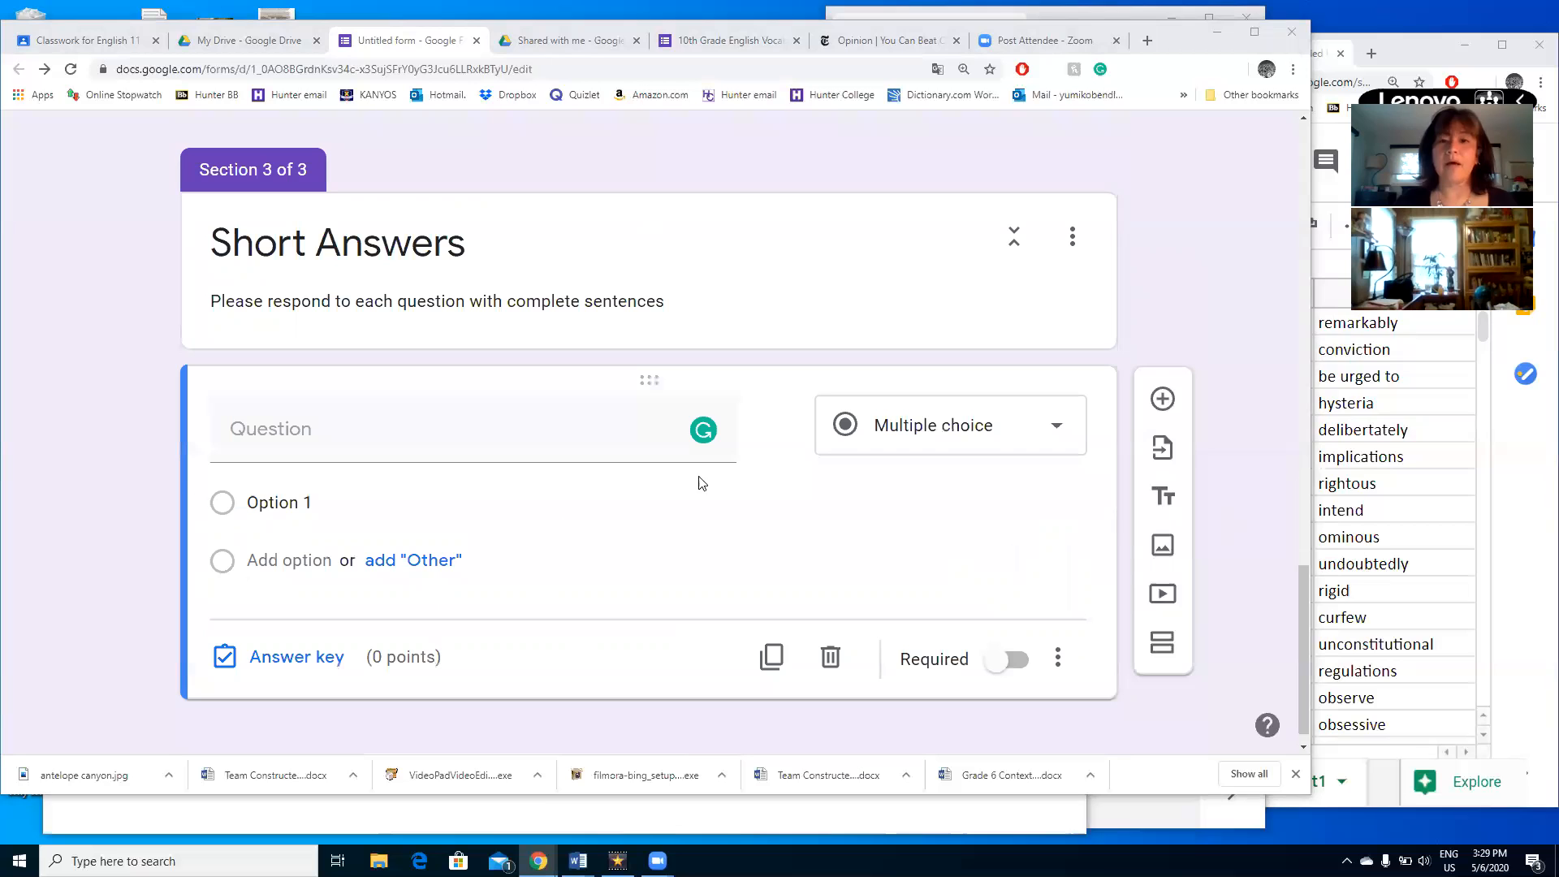
{"action": "left_click", "coordinate": [362, 450]}
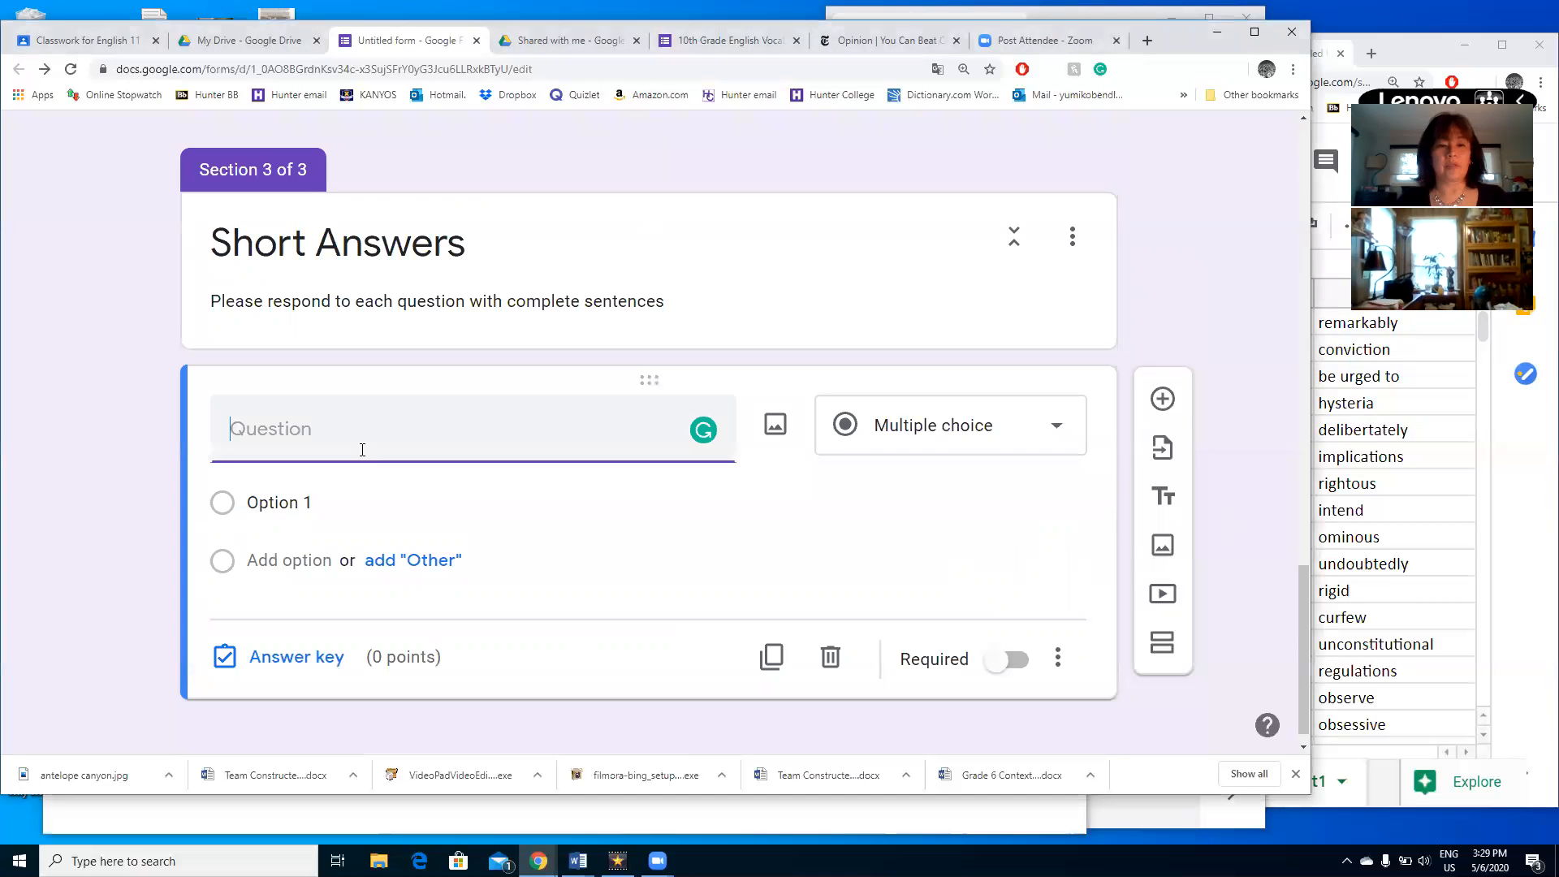
{"action": "type", "text": "Do "}
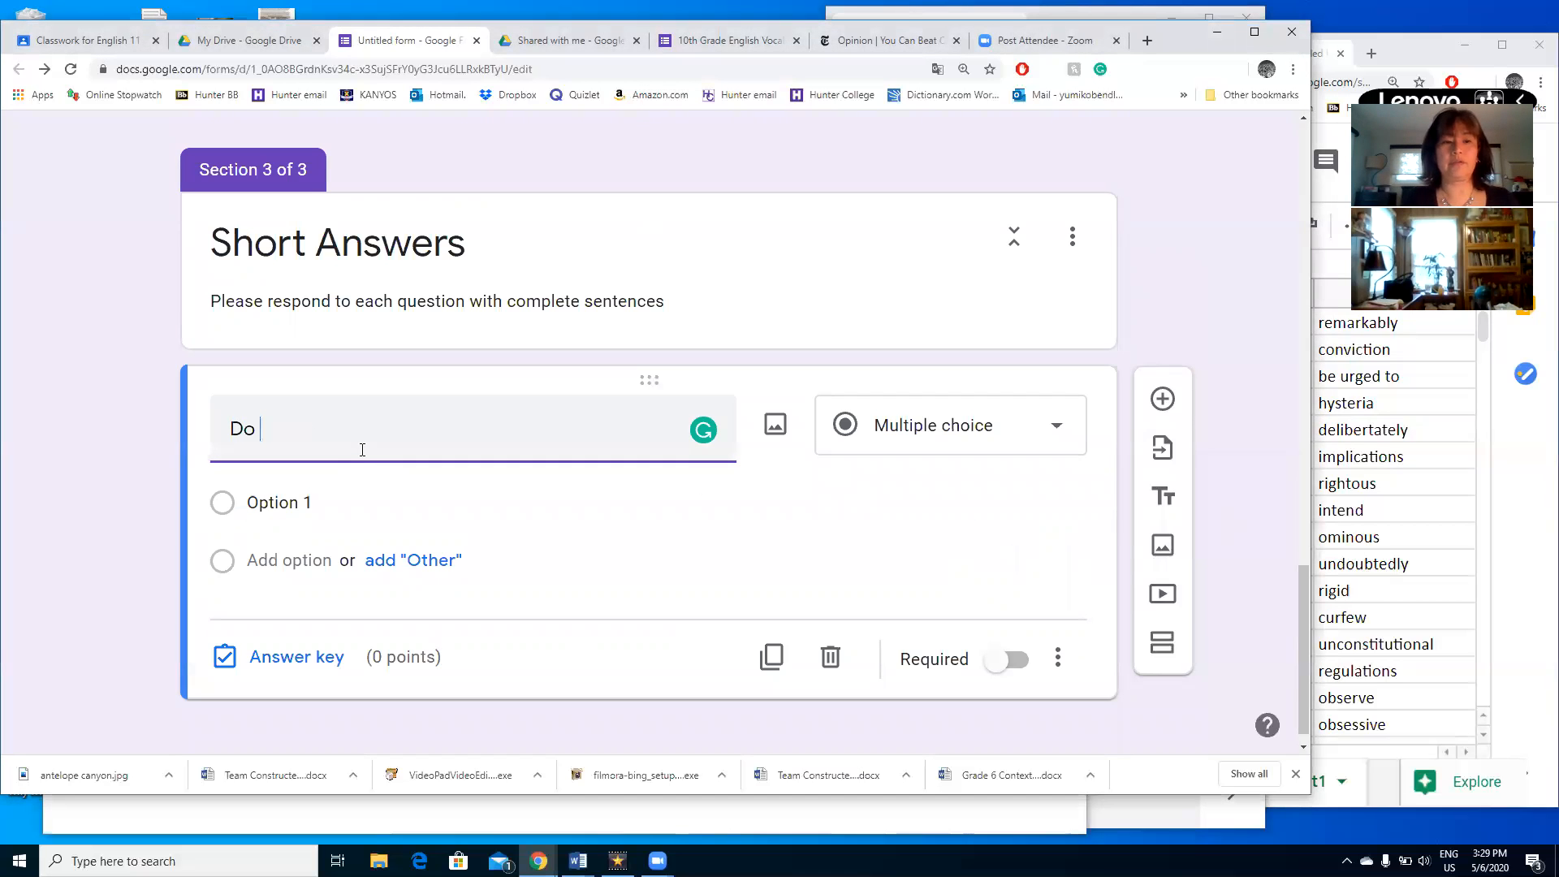
{"action": "type", "text": "you "}
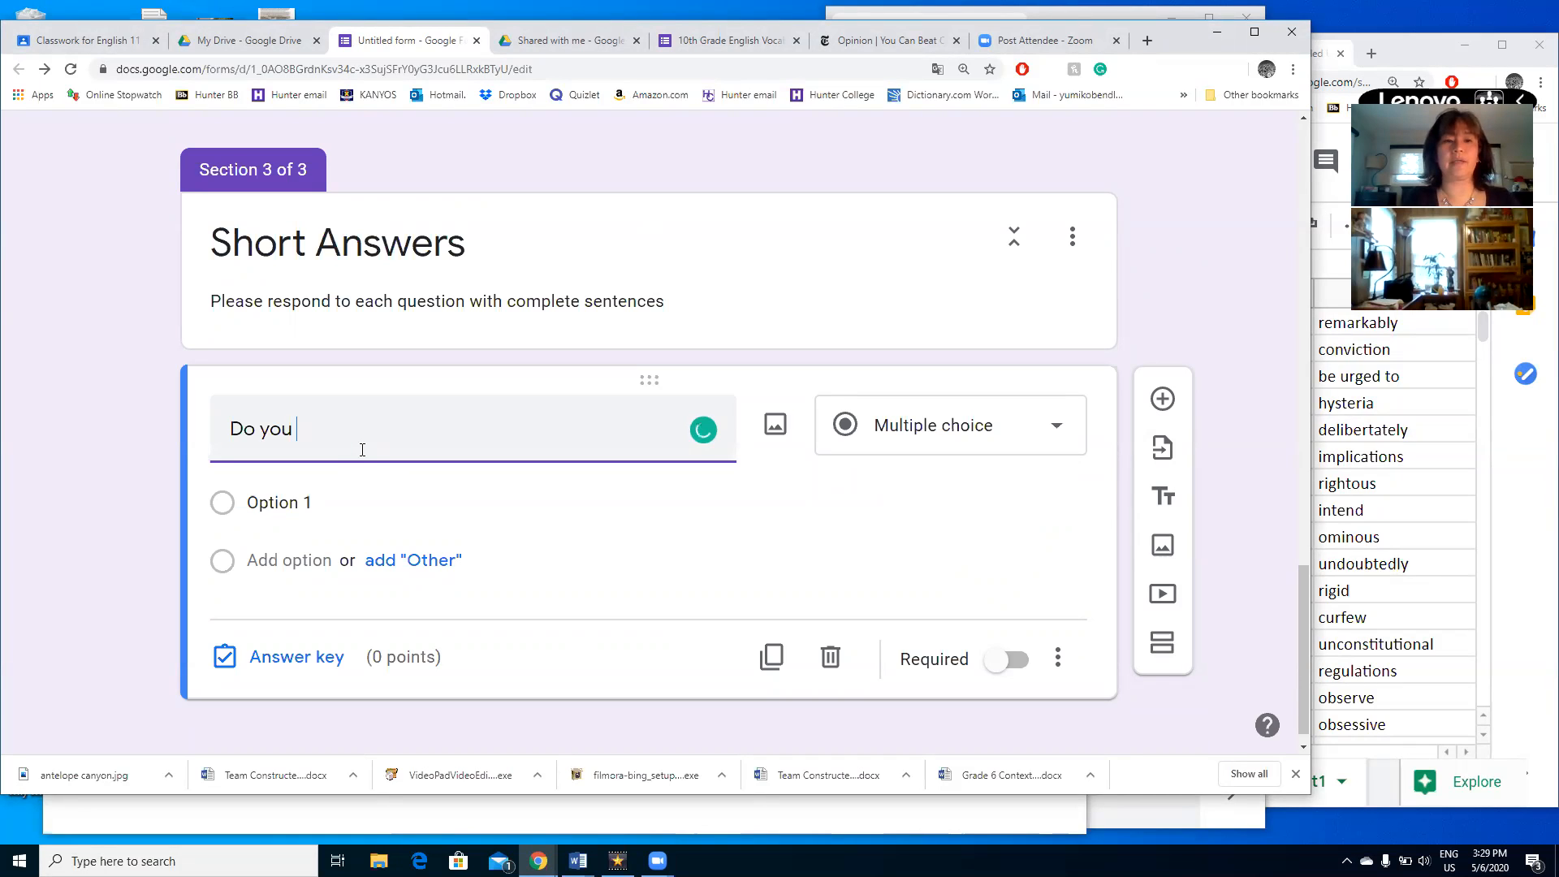
{"action": "type", "text": "think we shou"}
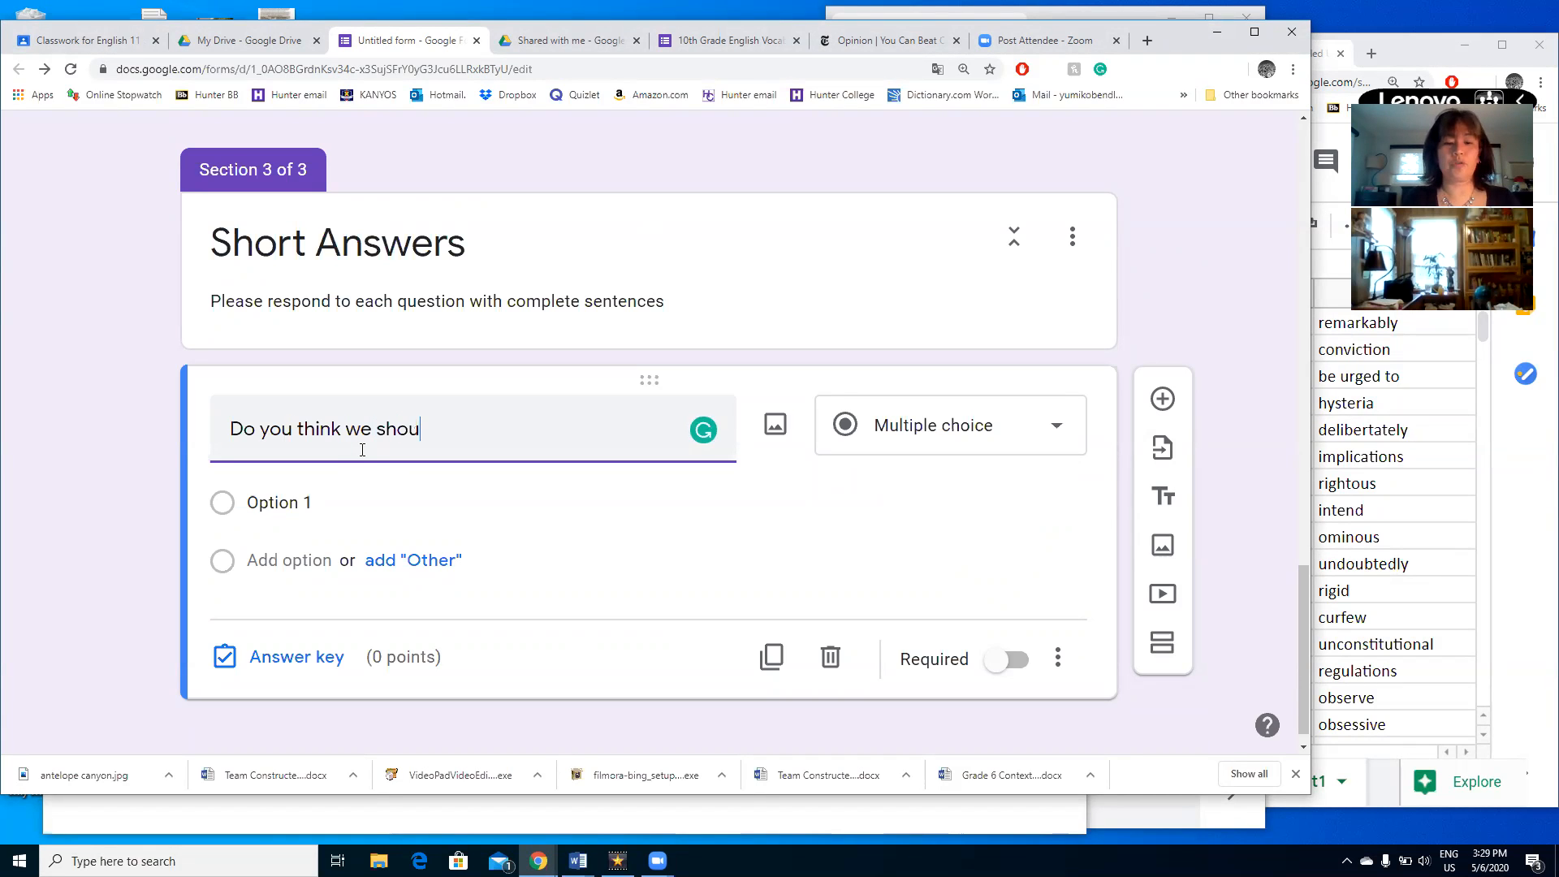
{"action": "type", "text": "ld go back to scho"}
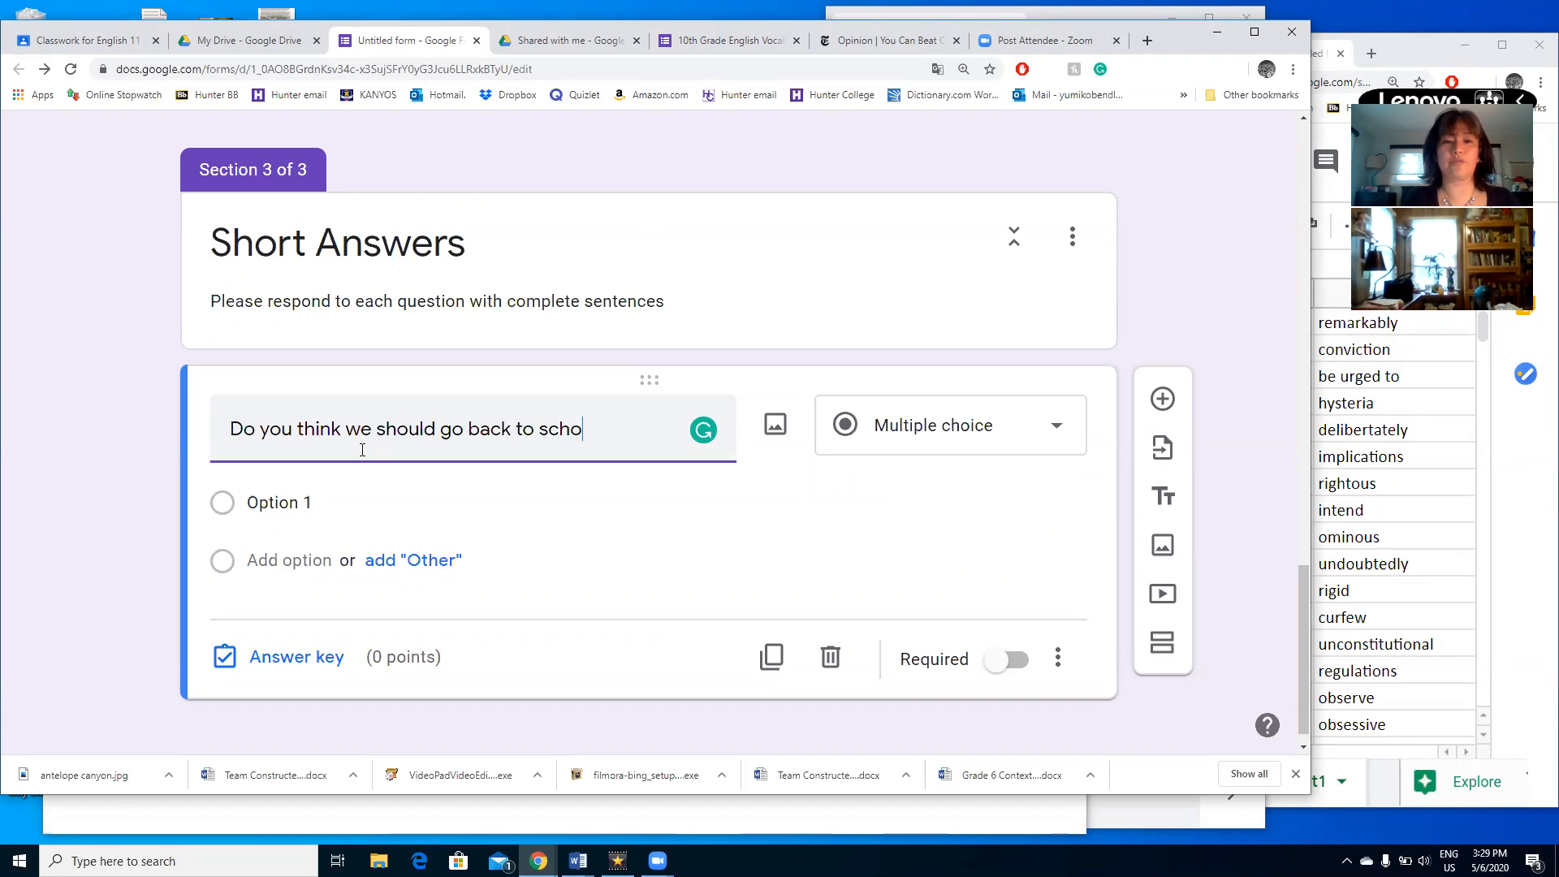
{"action": "type", "text": "ol soon?"}
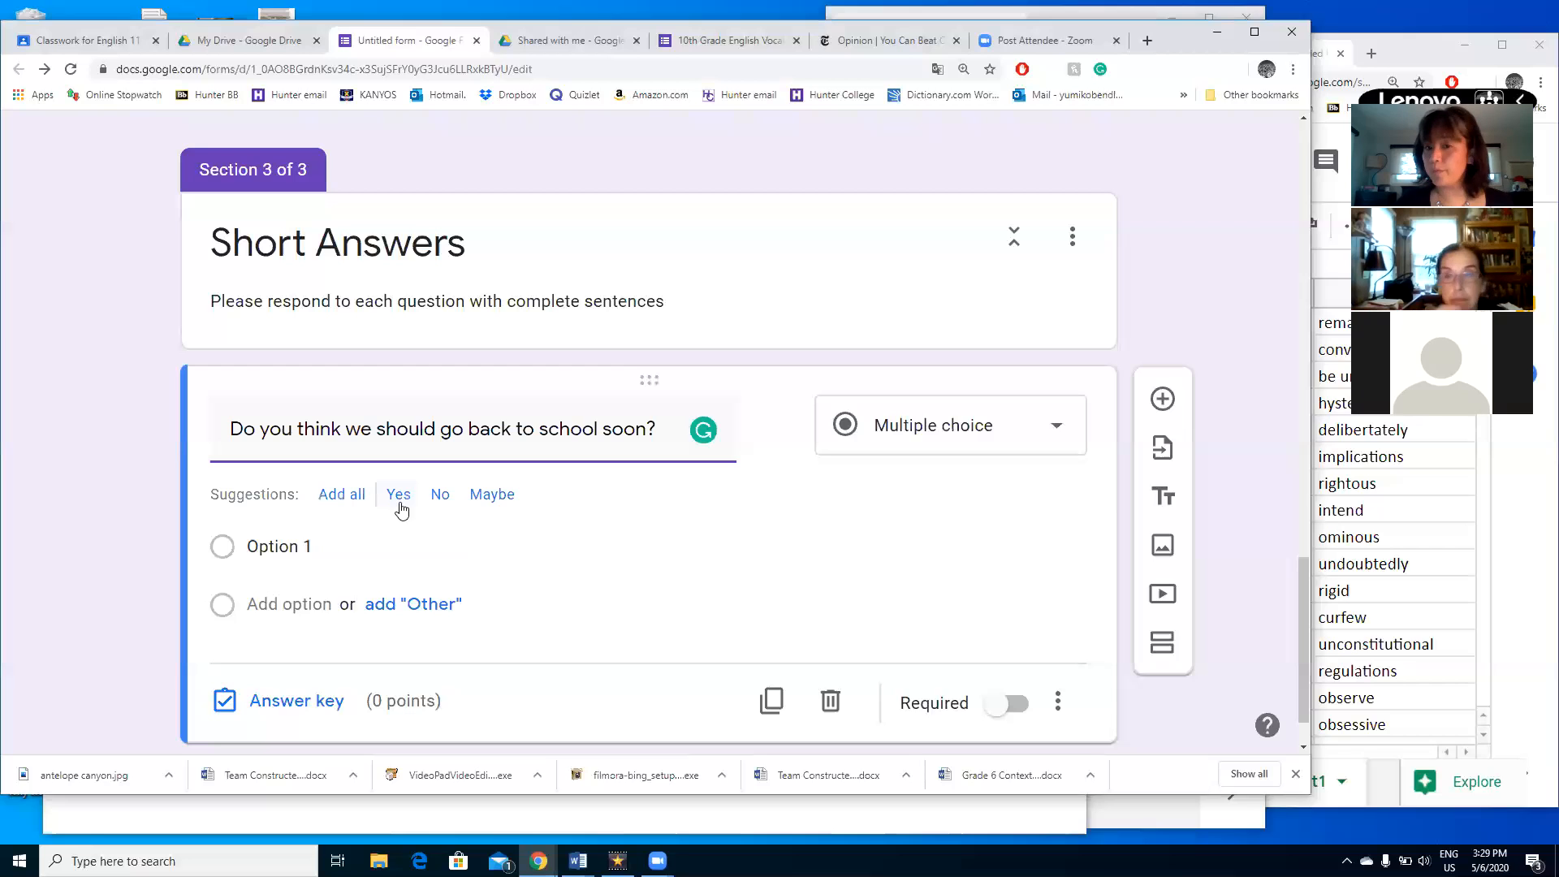
{"action": "left_click", "coordinate": [923, 439]}
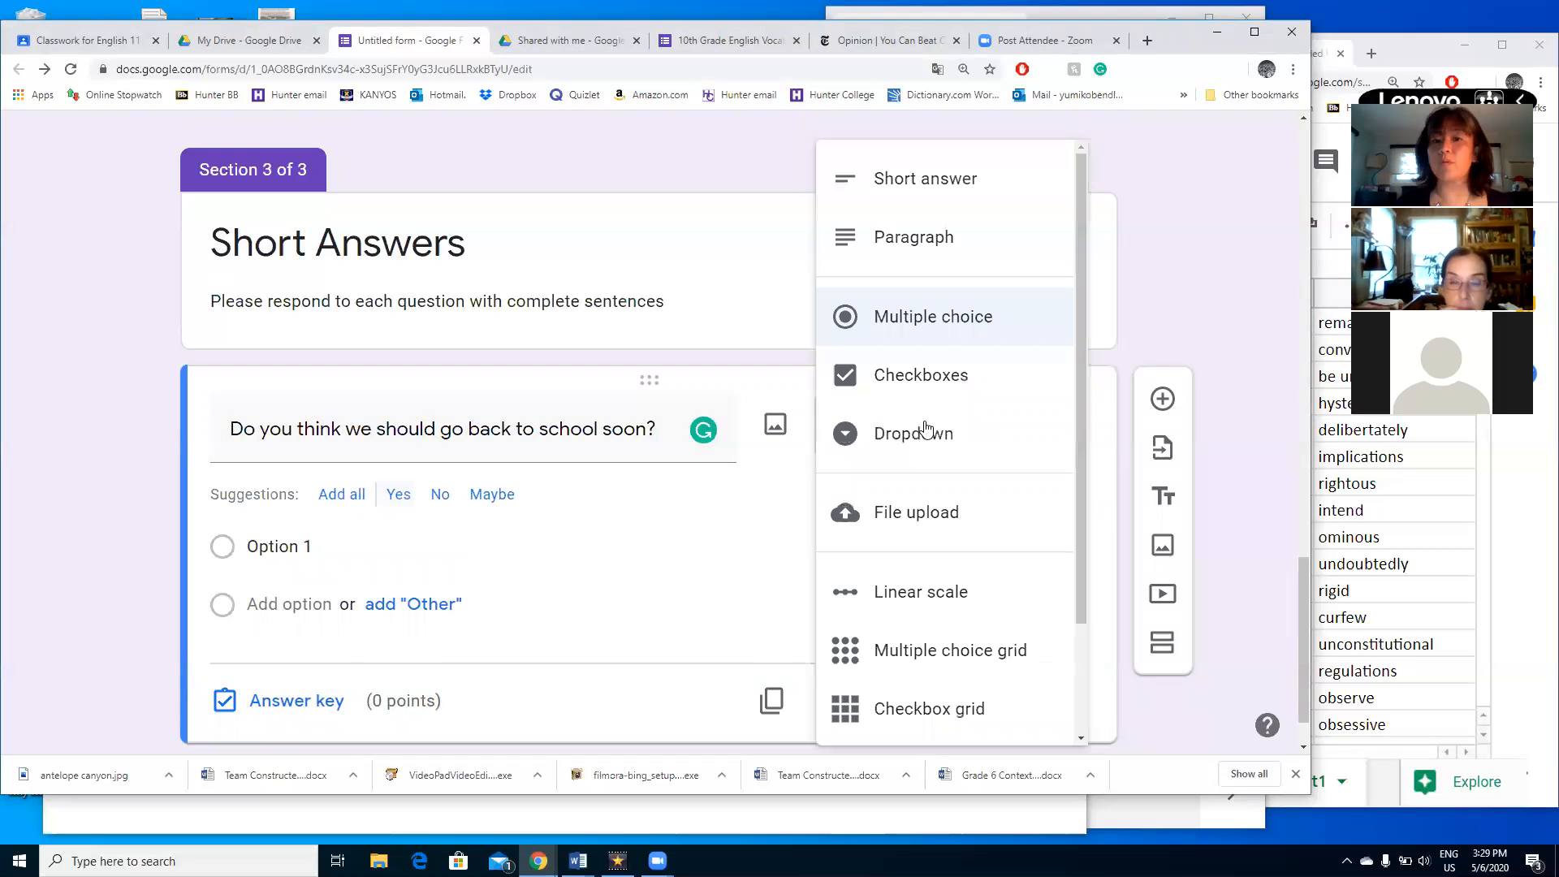
{"action": "left_click", "coordinate": [971, 184]}
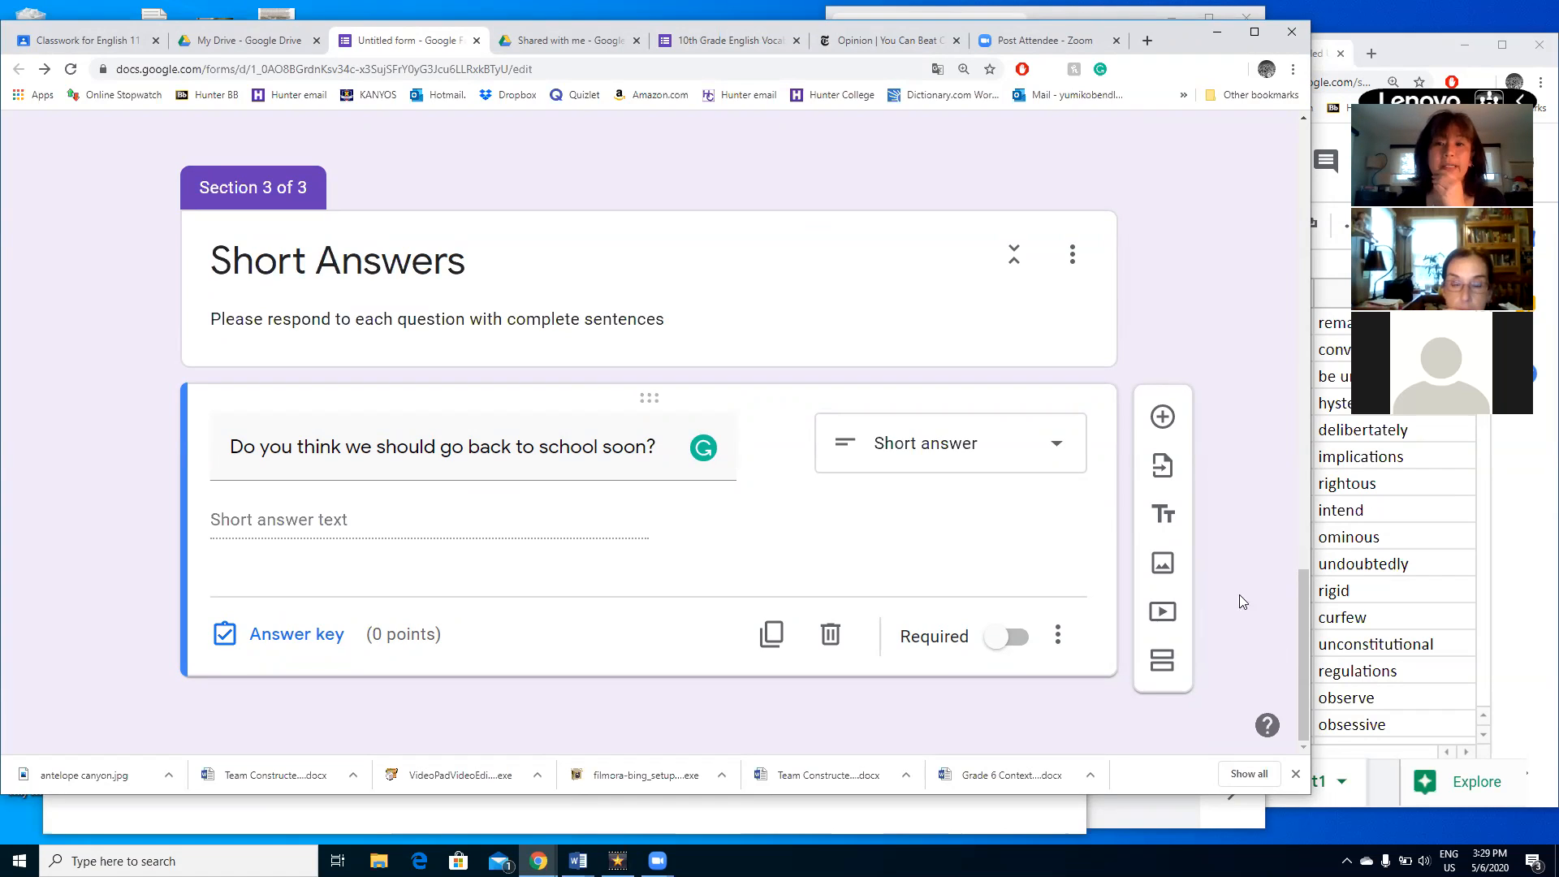
- Examine the Multiple Choice section's options and the question types available for the weather question
{"action": "scroll", "coordinate": [1225, 325], "scroll_direction": "up", "scroll_amount": 2}
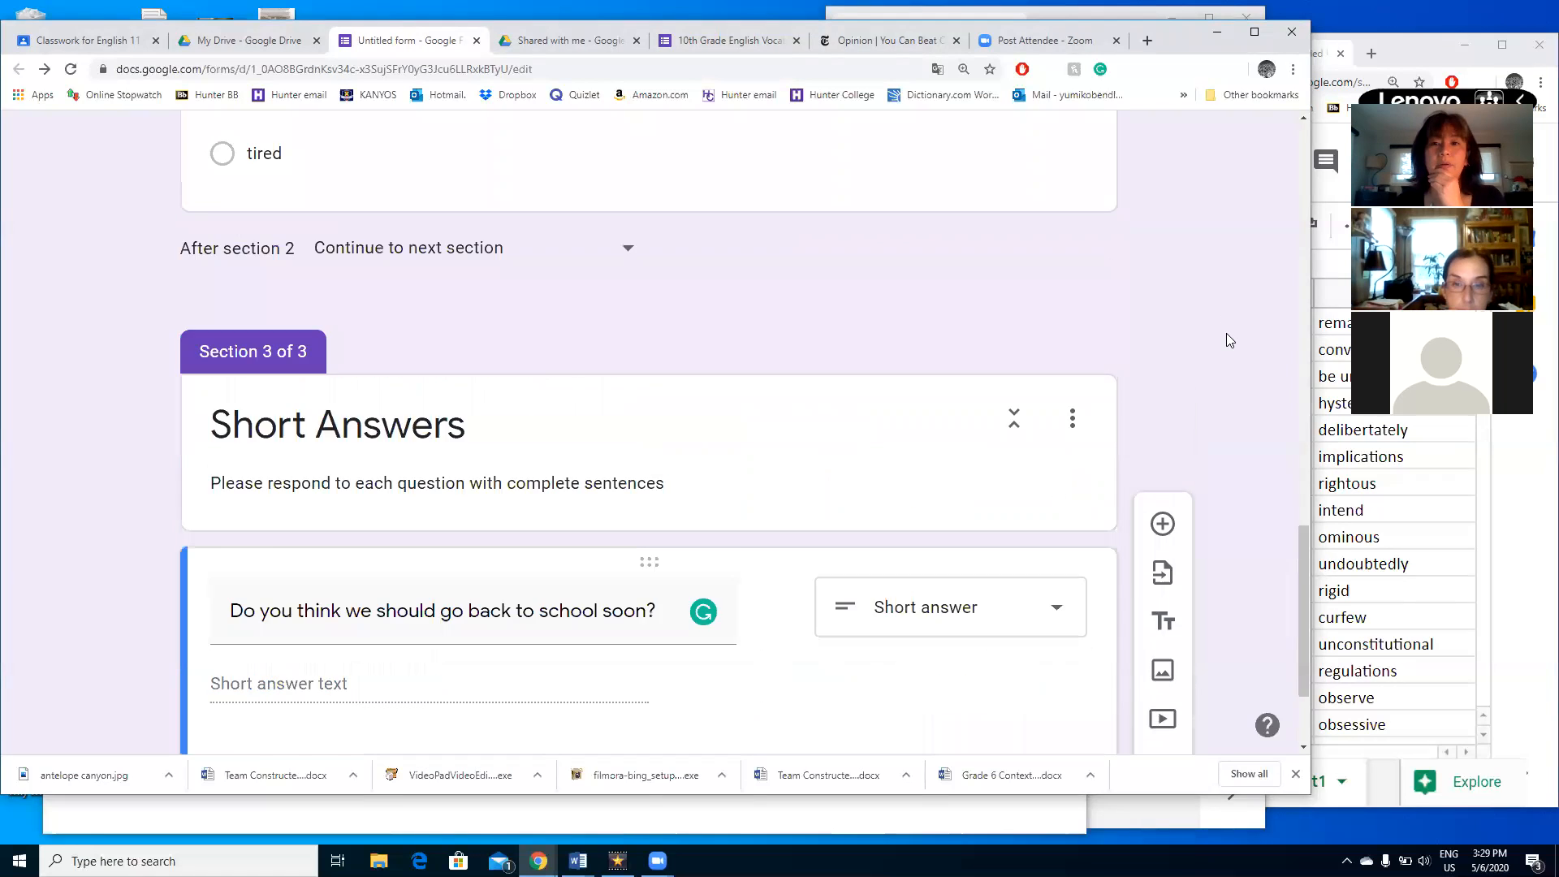
{"action": "scroll", "coordinate": [1227, 339], "scroll_direction": "up", "scroll_amount": 8}
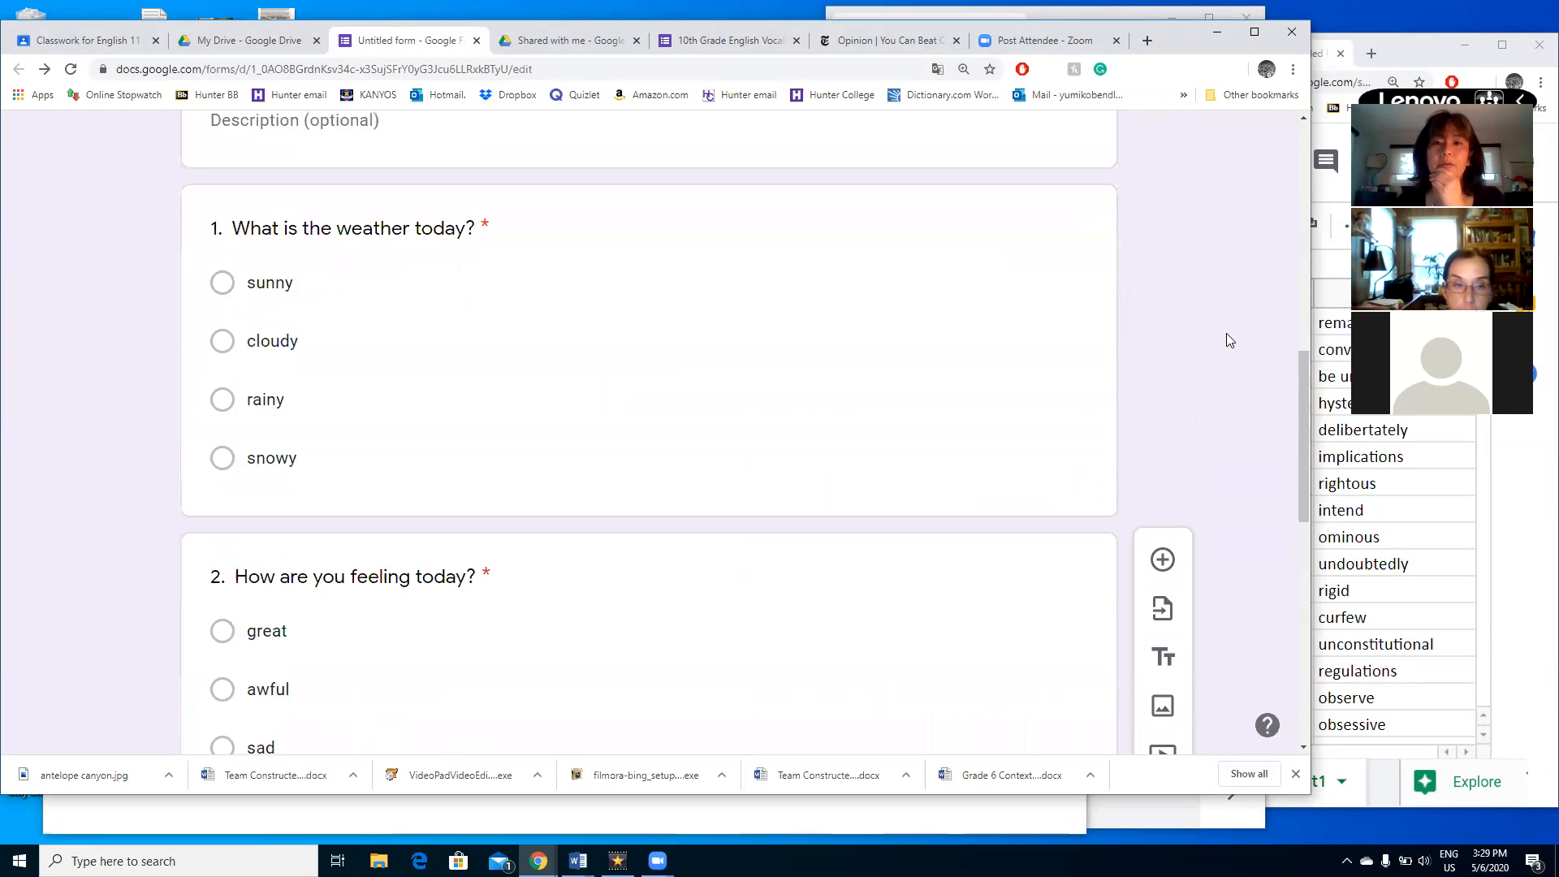
{"action": "scroll", "coordinate": [1228, 339], "scroll_direction": "up", "scroll_amount": 2}
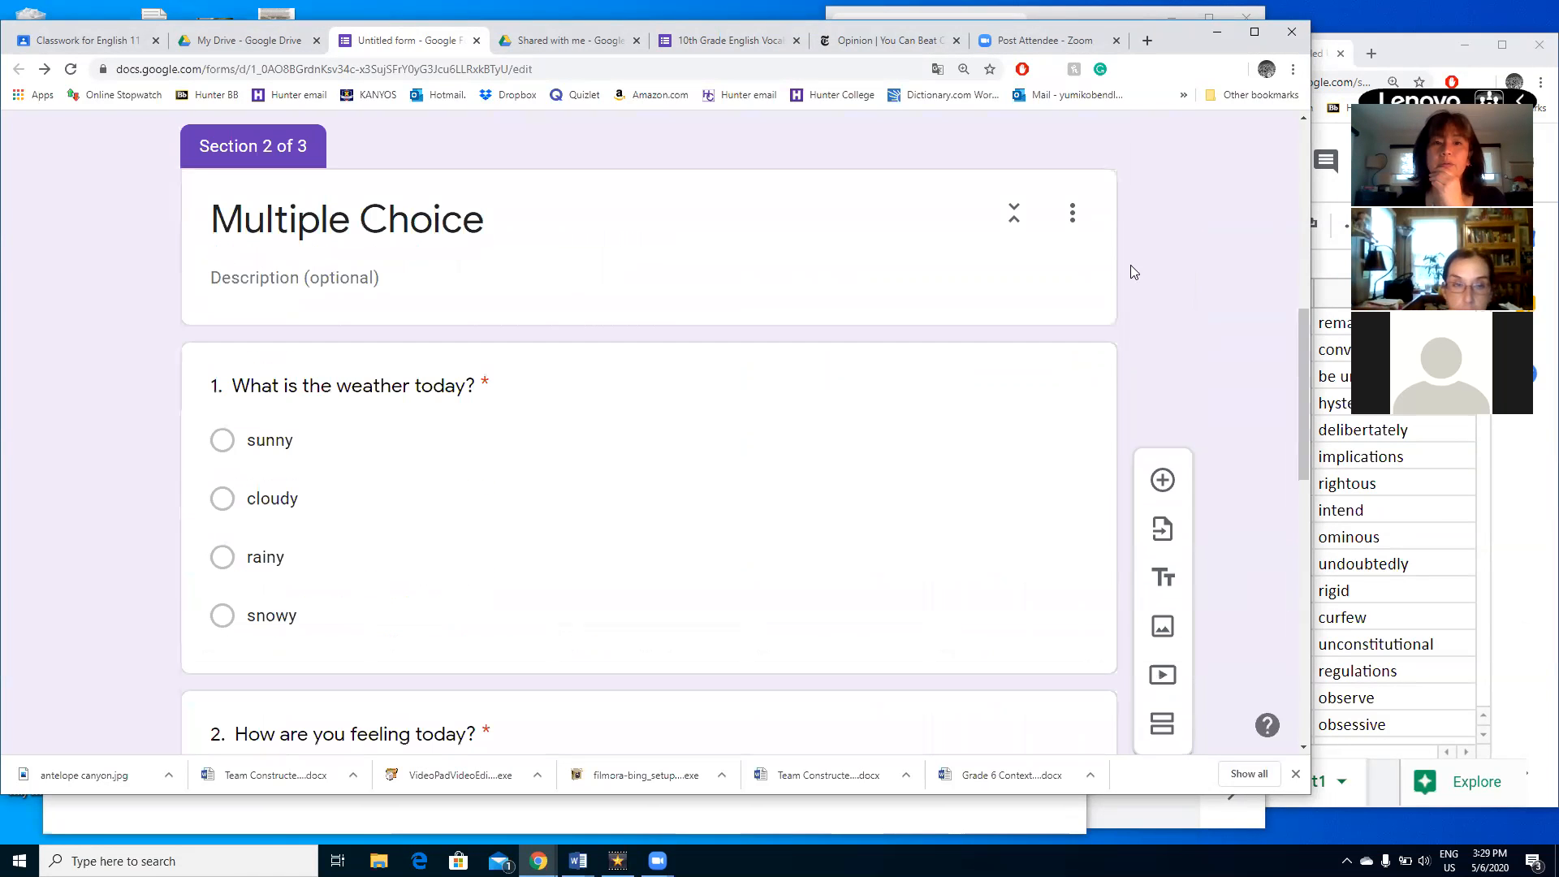
{"action": "left_click", "coordinate": [1054, 384]}
{"action": "left_click", "coordinate": [1074, 216]}
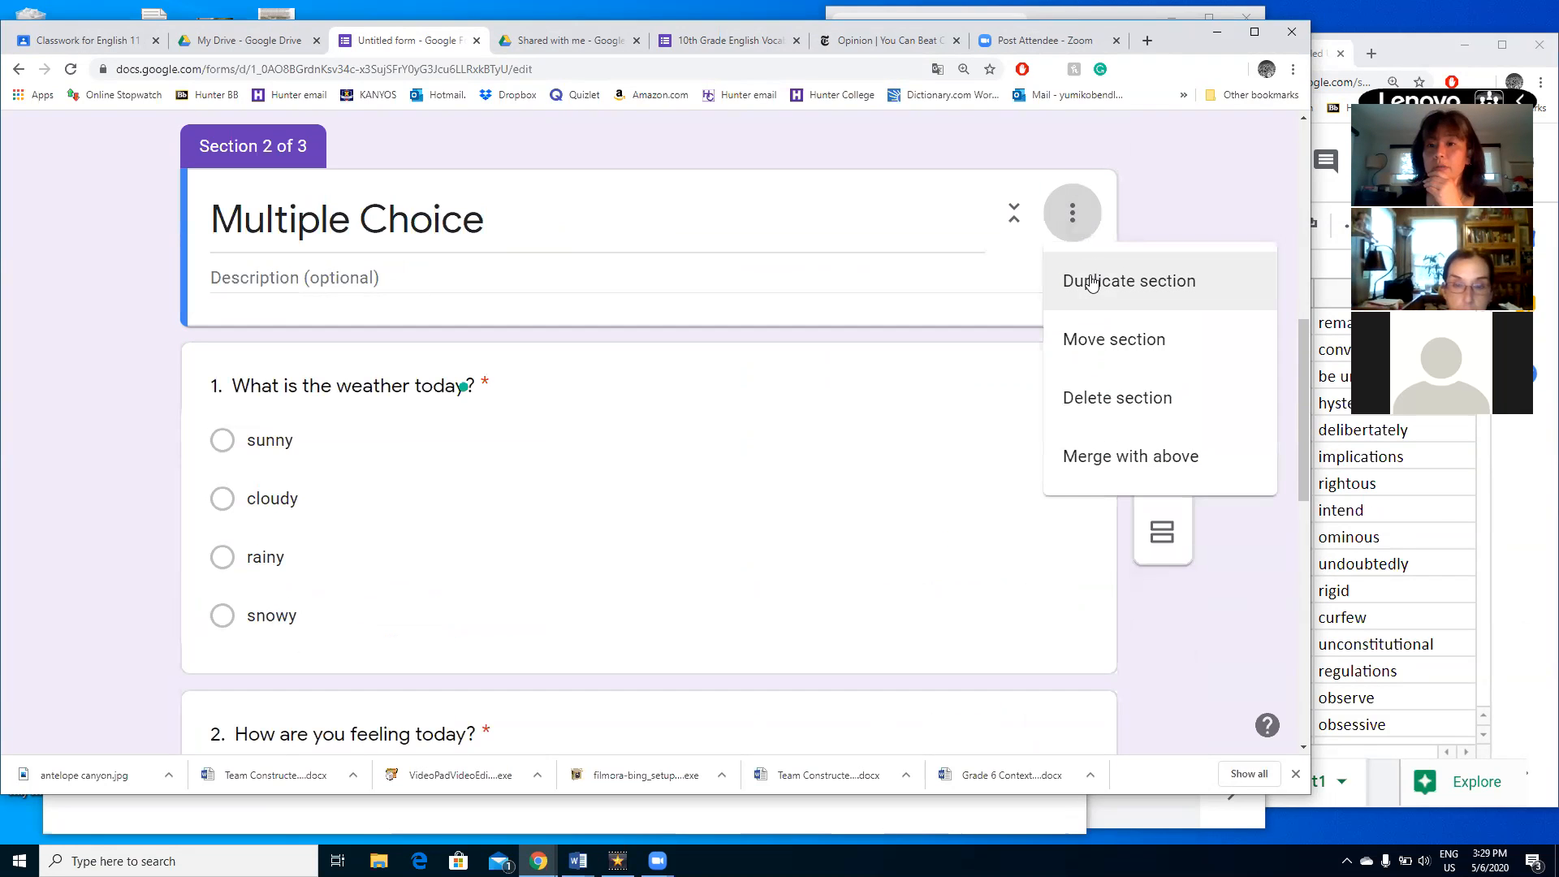
{"action": "left_click", "coordinate": [1135, 193]}
{"action": "scroll", "coordinate": [1040, 347], "scroll_direction": "down", "scroll_amount": 1}
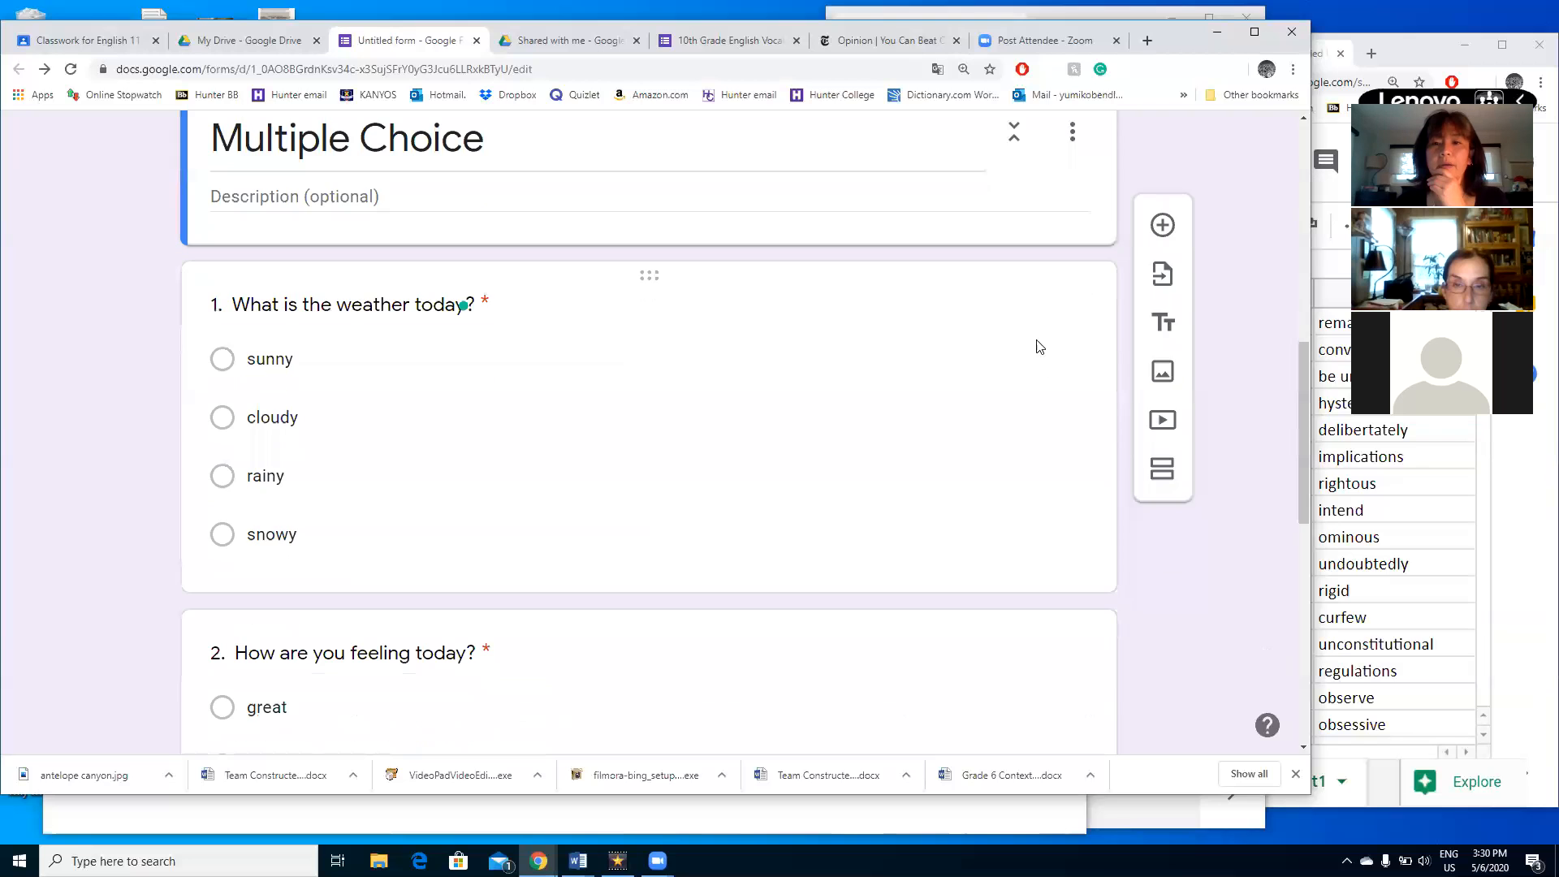
{"action": "left_click", "coordinate": [1035, 328]}
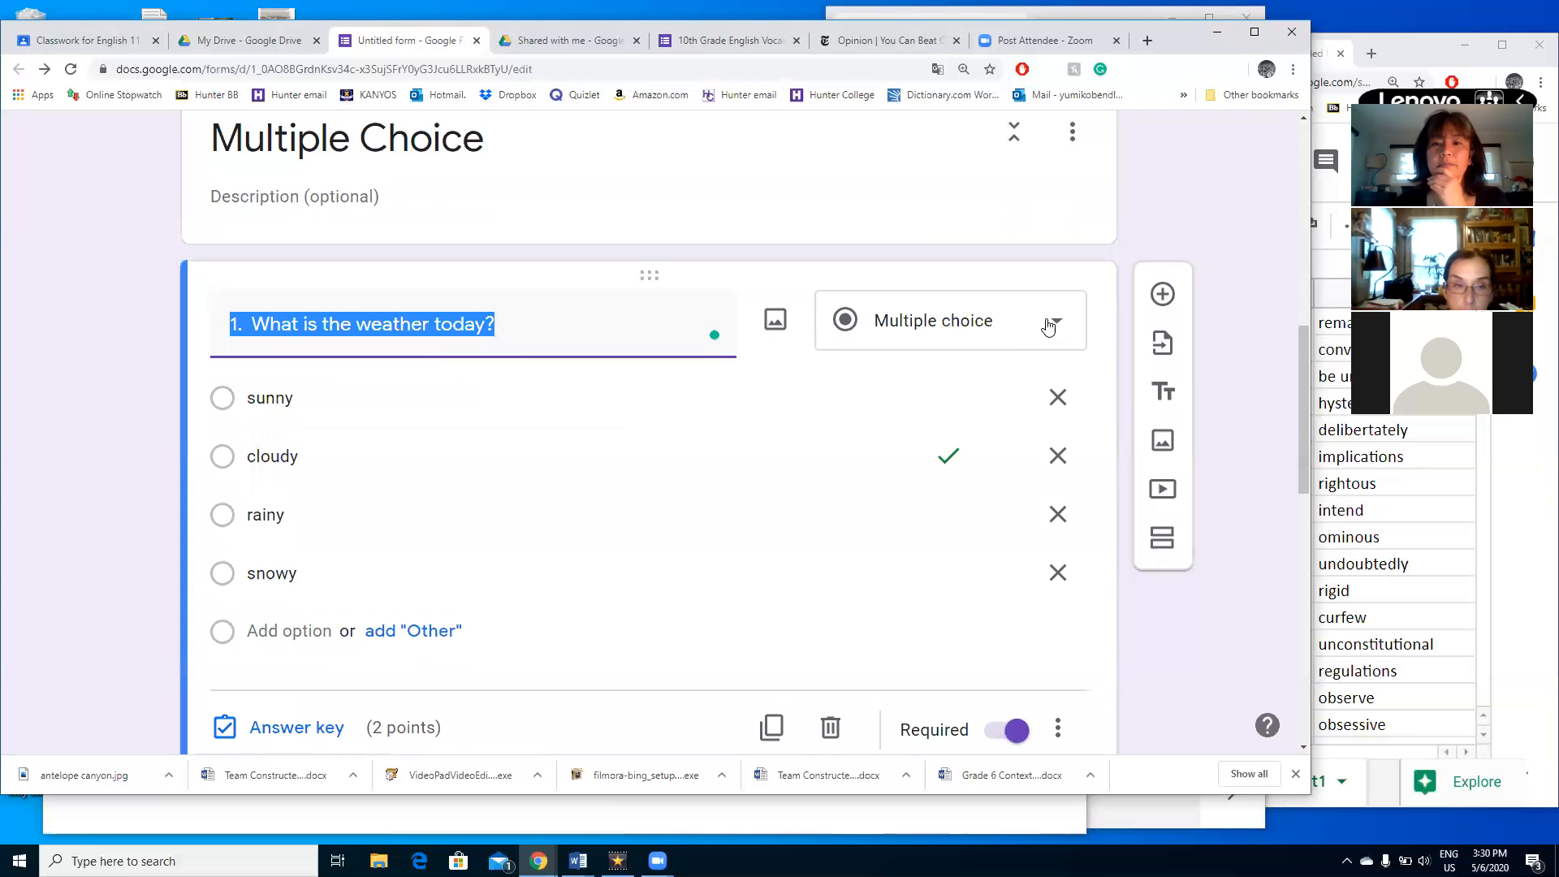
{"action": "left_click", "coordinate": [1047, 326]}
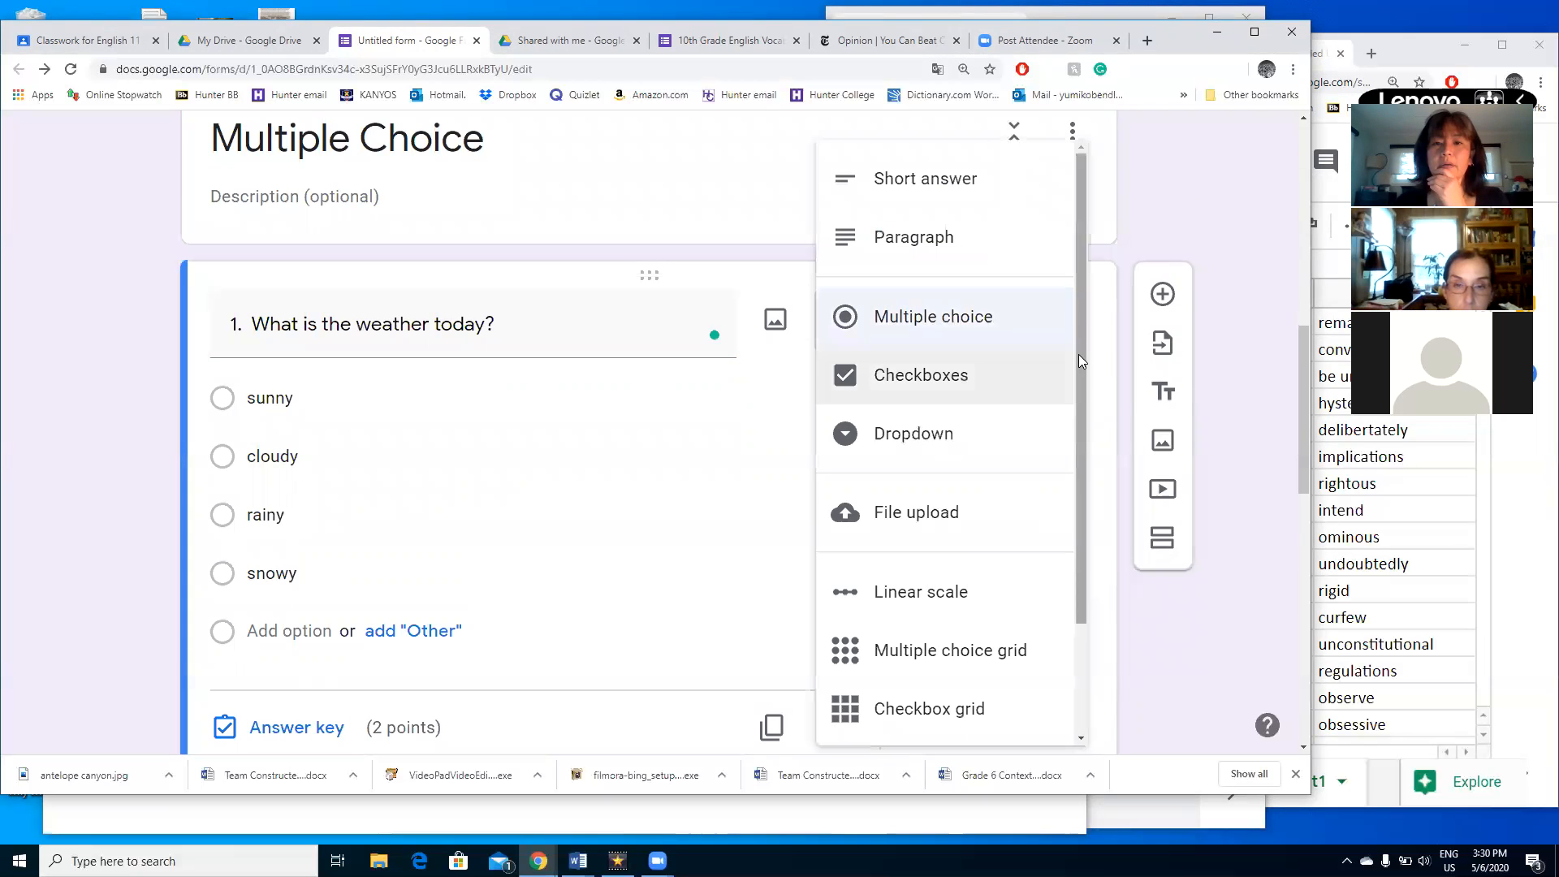
{"action": "left_click_drag", "start_coordinate": [1082, 347], "coordinate": [1092, 443]}
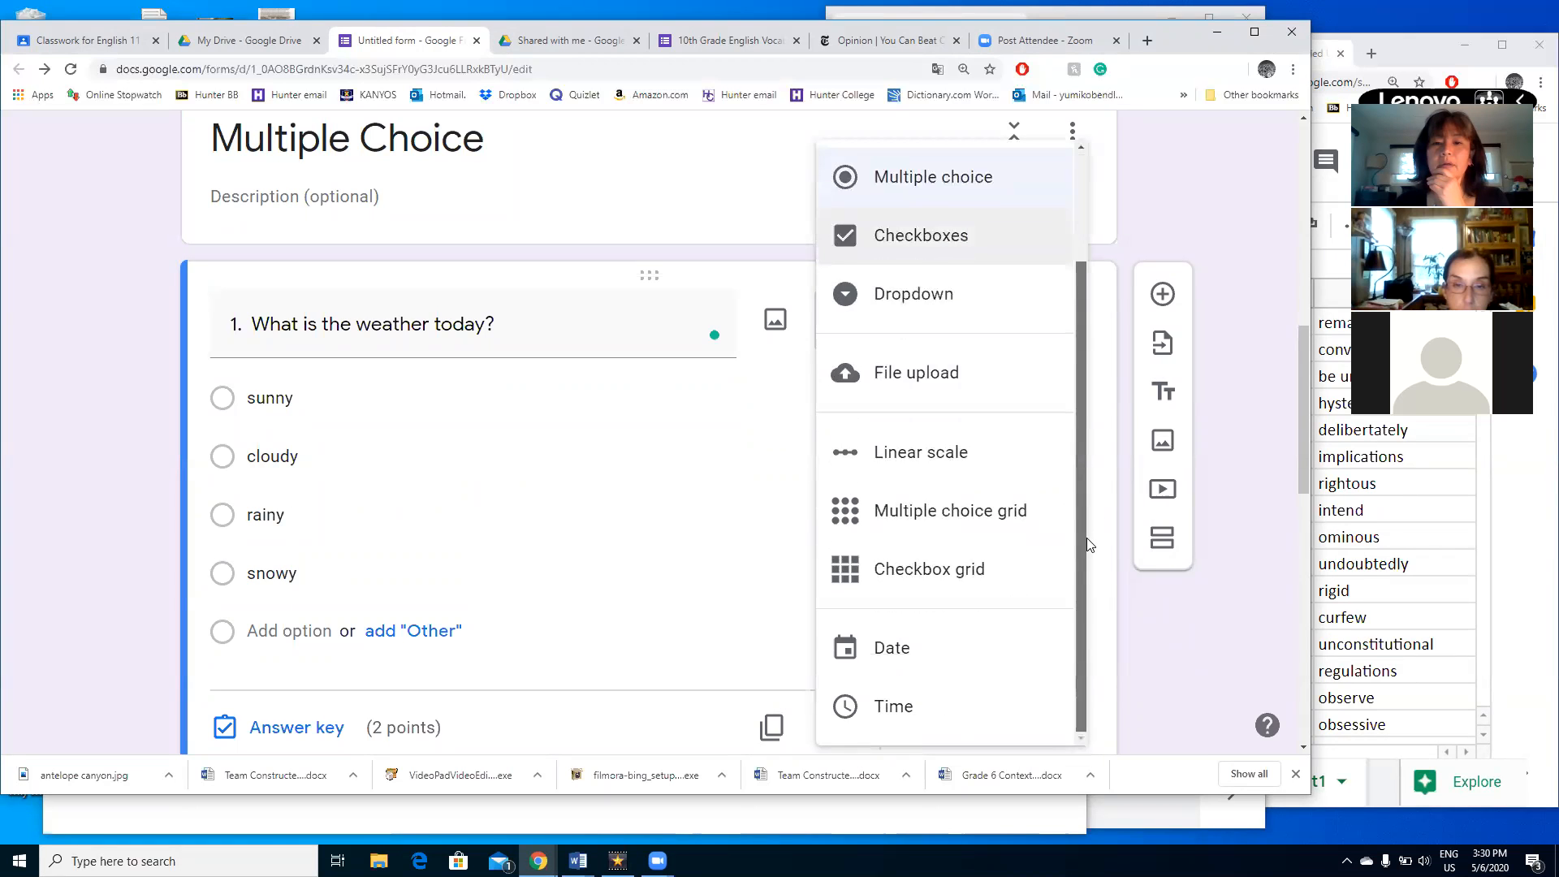
{"action": "left_click_drag", "start_coordinate": [1090, 544], "coordinate": [1080, 283]}
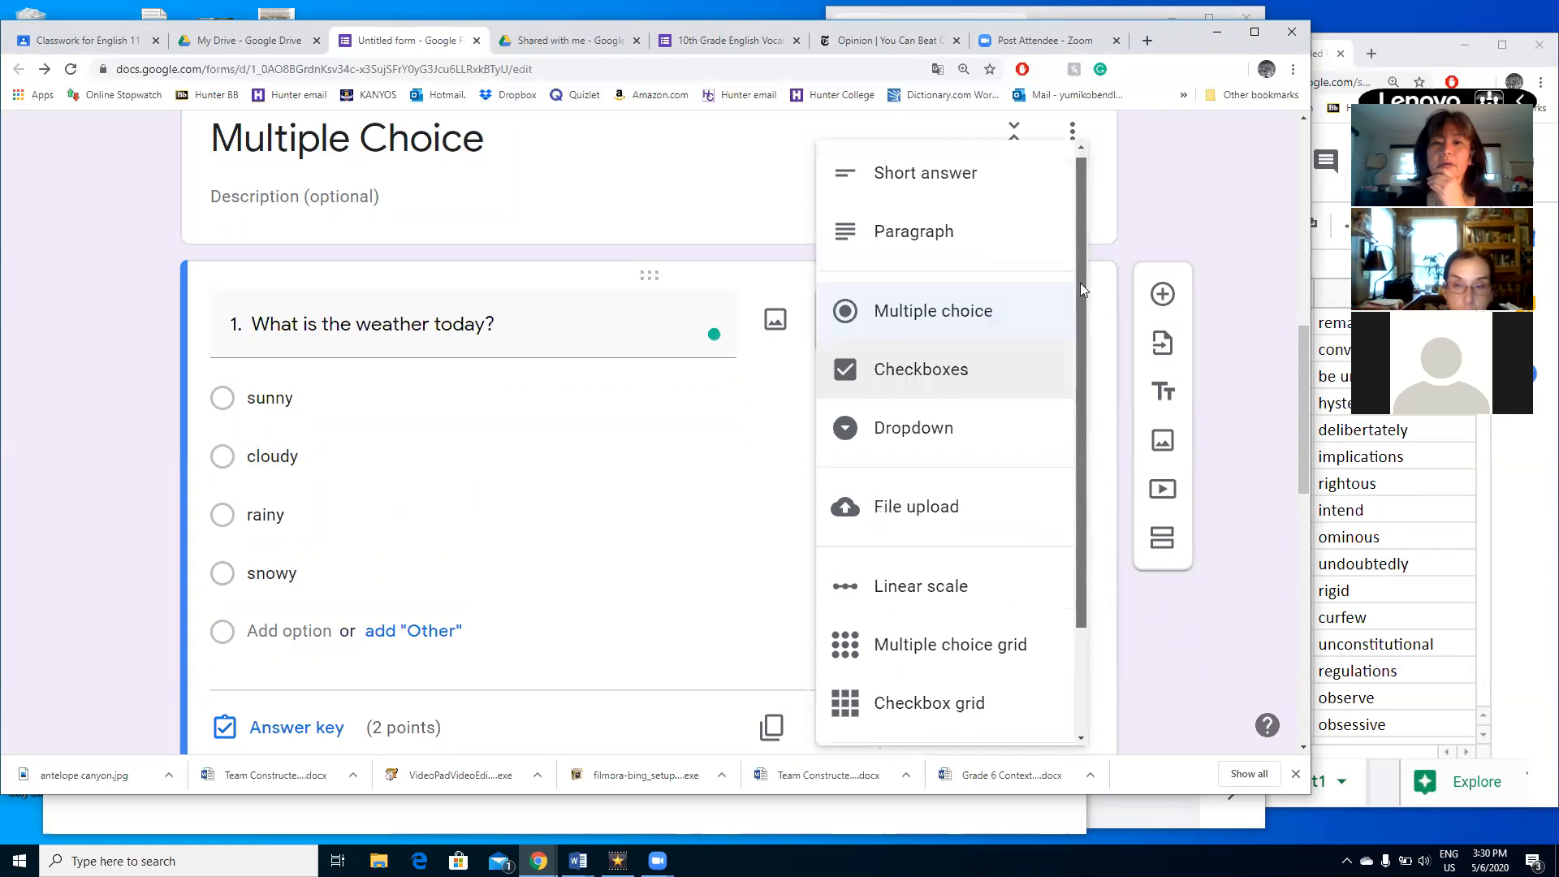
{"action": "left_click", "coordinate": [751, 424]}
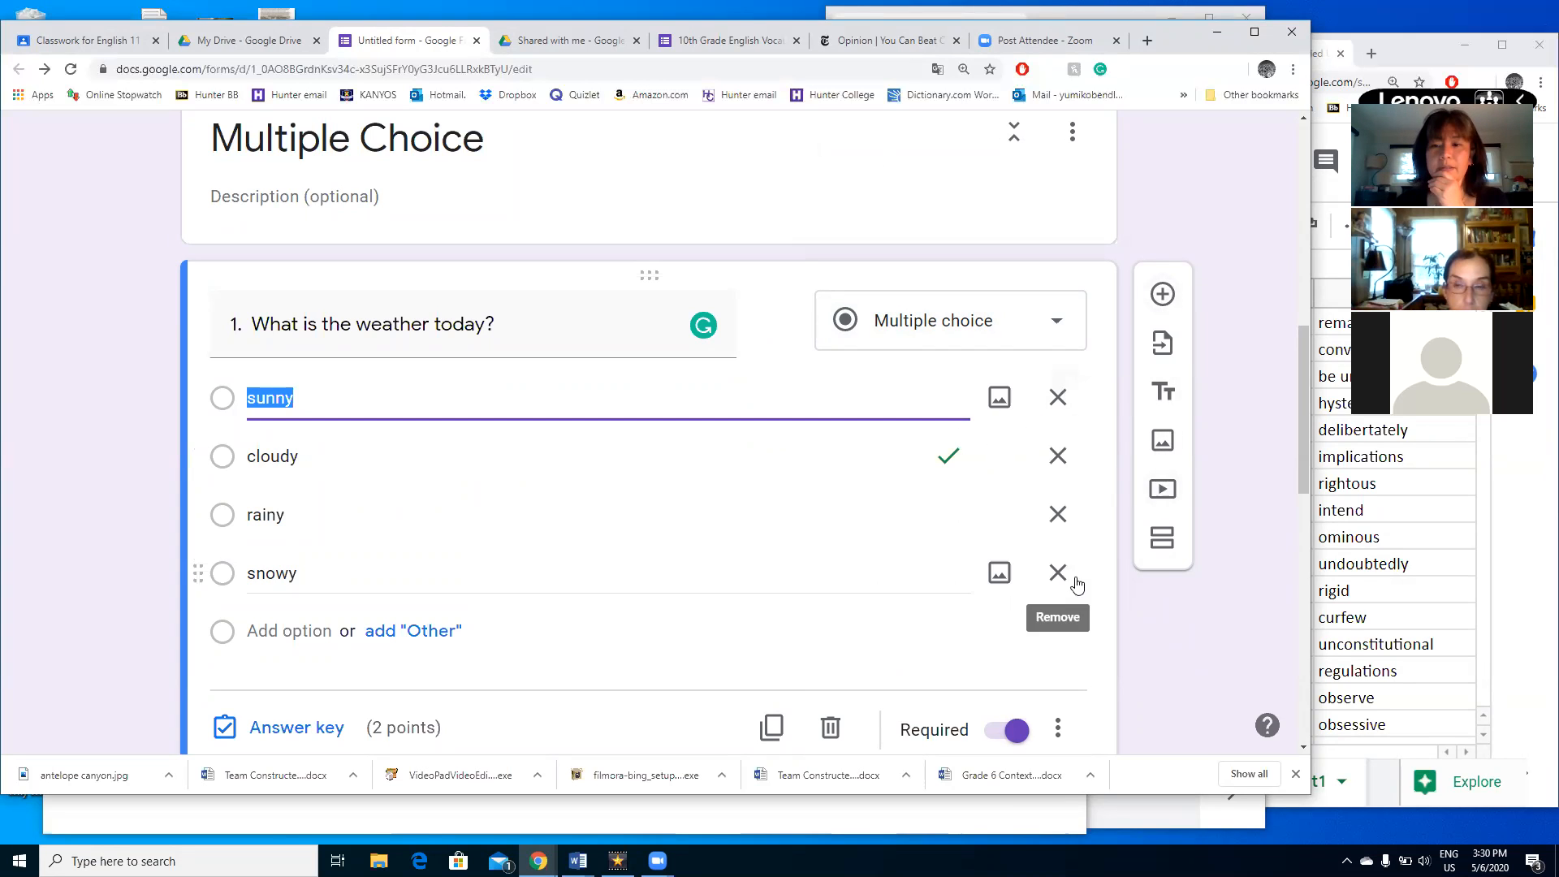
- Duplicate the weather question and change the copy's text to "1. What is the weather tomorrow?"
{"action": "scroll", "coordinate": [1072, 581], "scroll_direction": "down", "scroll_amount": 1}
{"action": "scroll", "coordinate": [1077, 587], "scroll_direction": "down", "scroll_amount": 1}
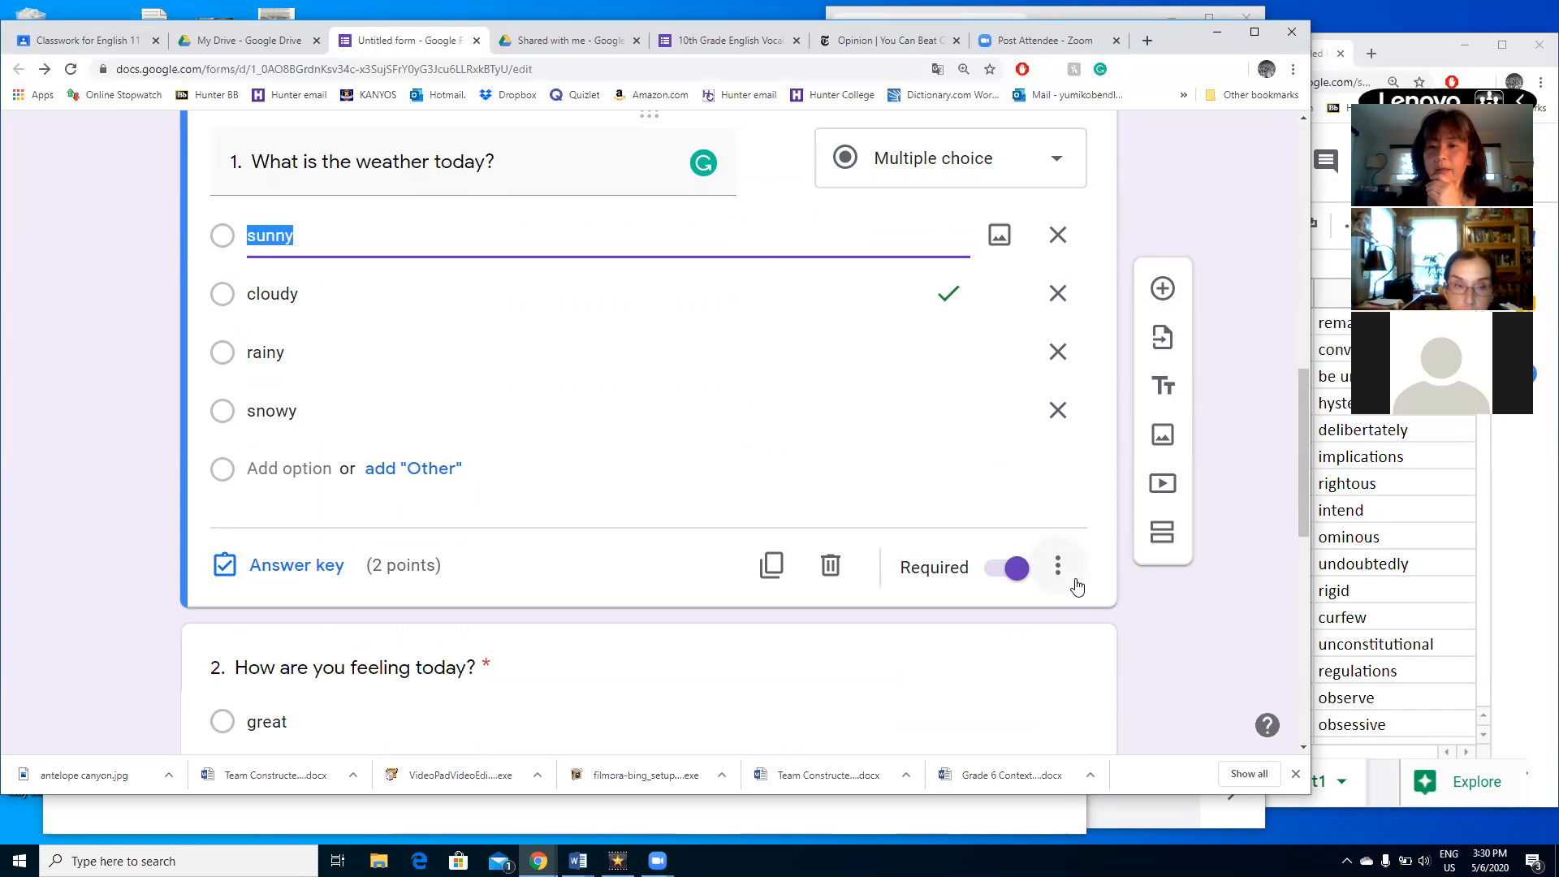
{"action": "left_click", "coordinate": [765, 574]}
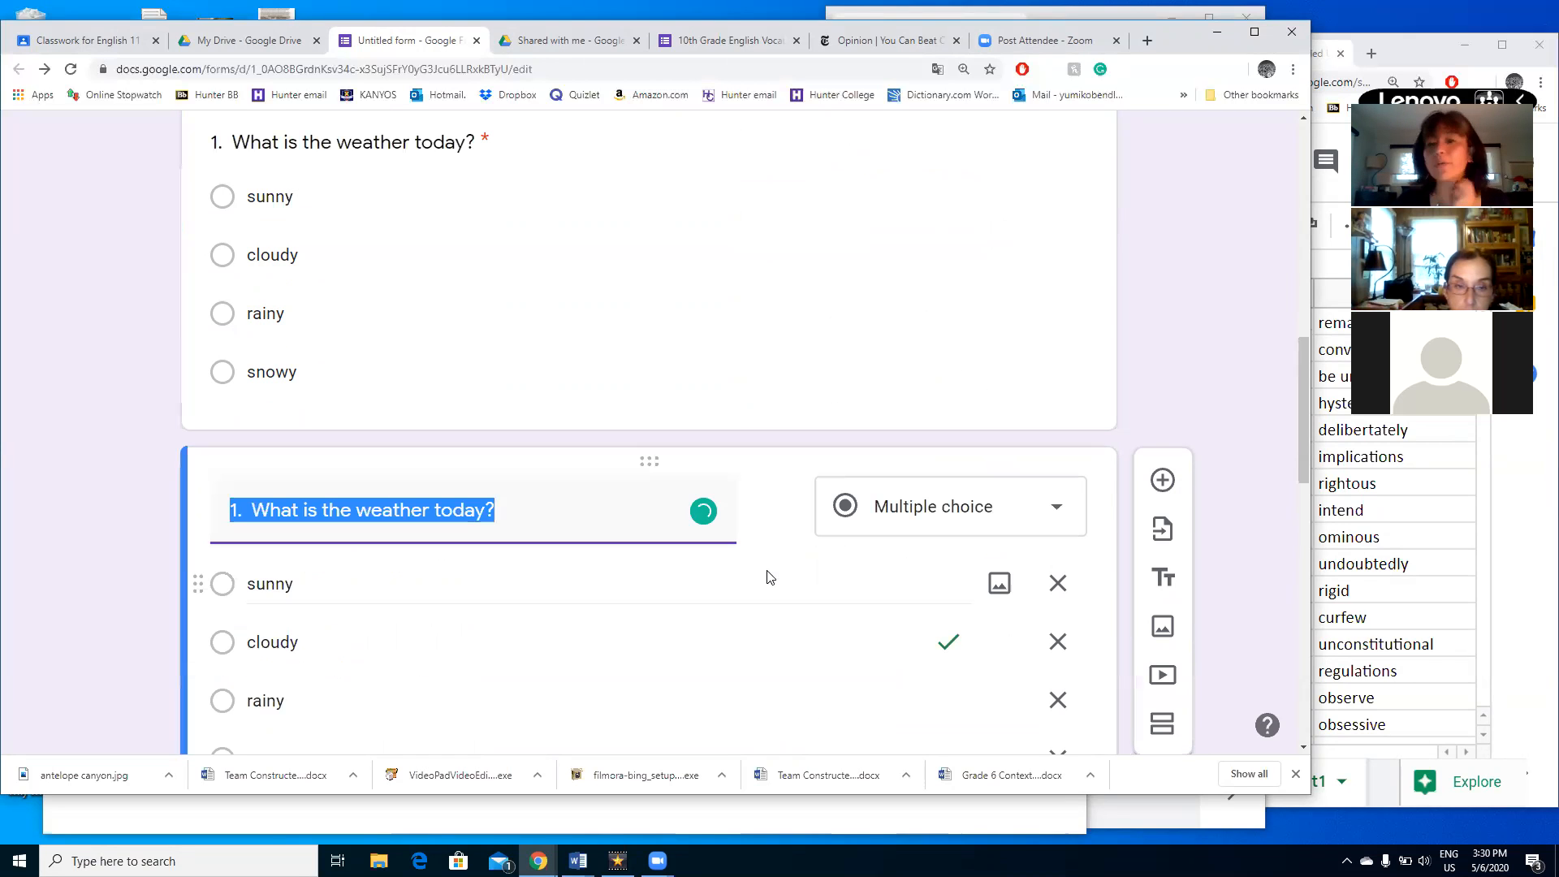
{"action": "double_click", "coordinate": [447, 517]}
{"action": "type", "text": "tempr"}
{"action": "key", "text": "BackSpace"}
{"action": "key", "text": "BackSpace"}
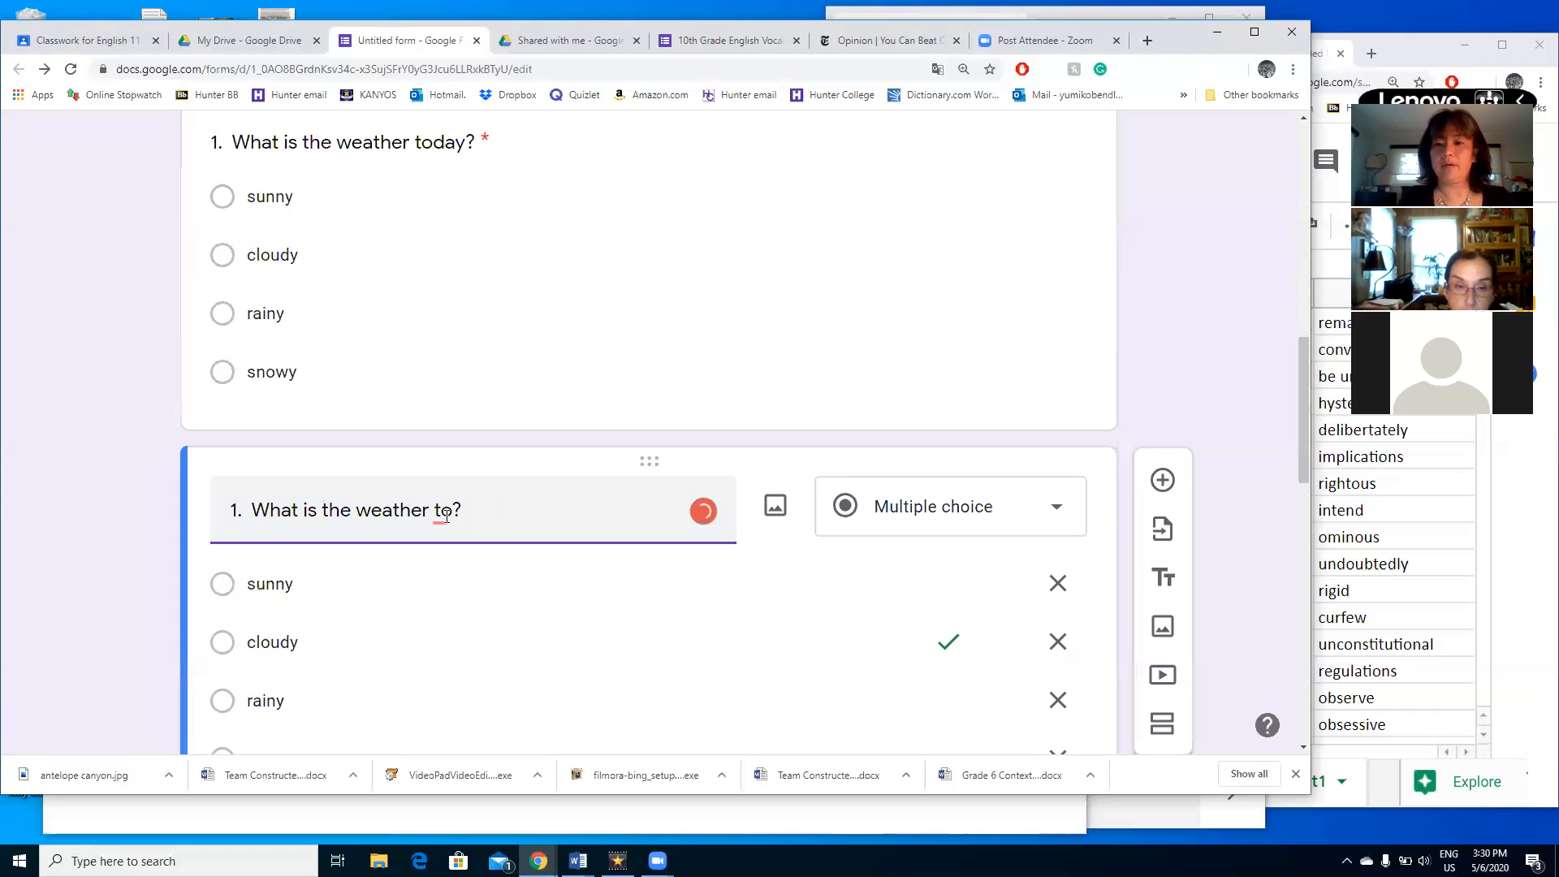
{"action": "type", "text": "or"}
{"action": "key", "text": "BackSpace"}
{"action": "key", "text": "BackSpace"}
{"action": "type", "text": "morrow"}
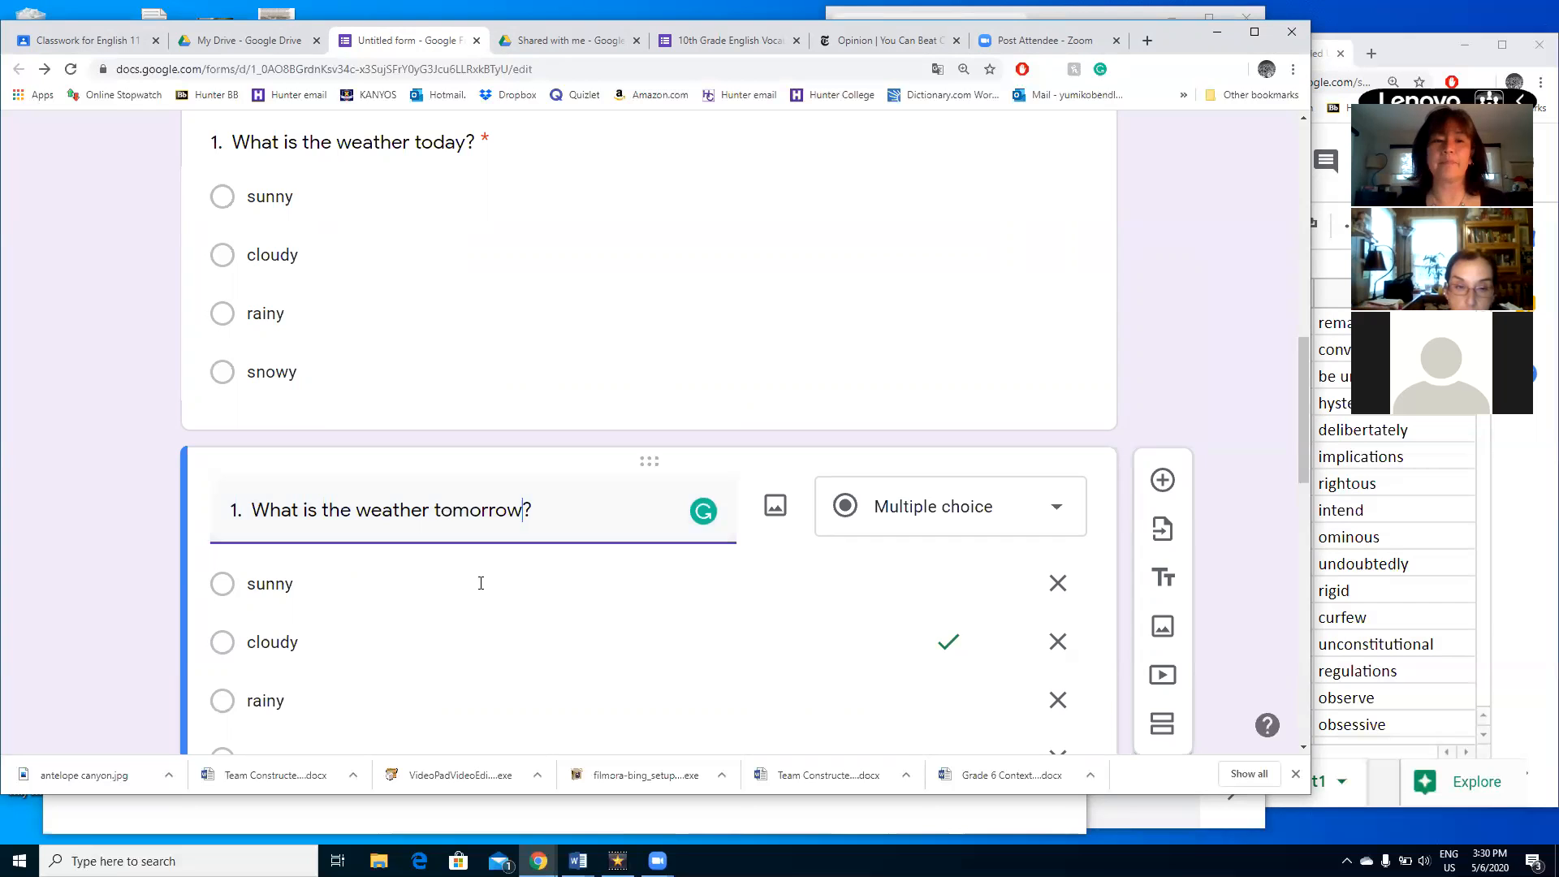
- Make the question "Do you think we should go back to school soon?" in the Short Answers section required
{"action": "scroll", "coordinate": [480, 583], "scroll_direction": "down", "scroll_amount": 4}
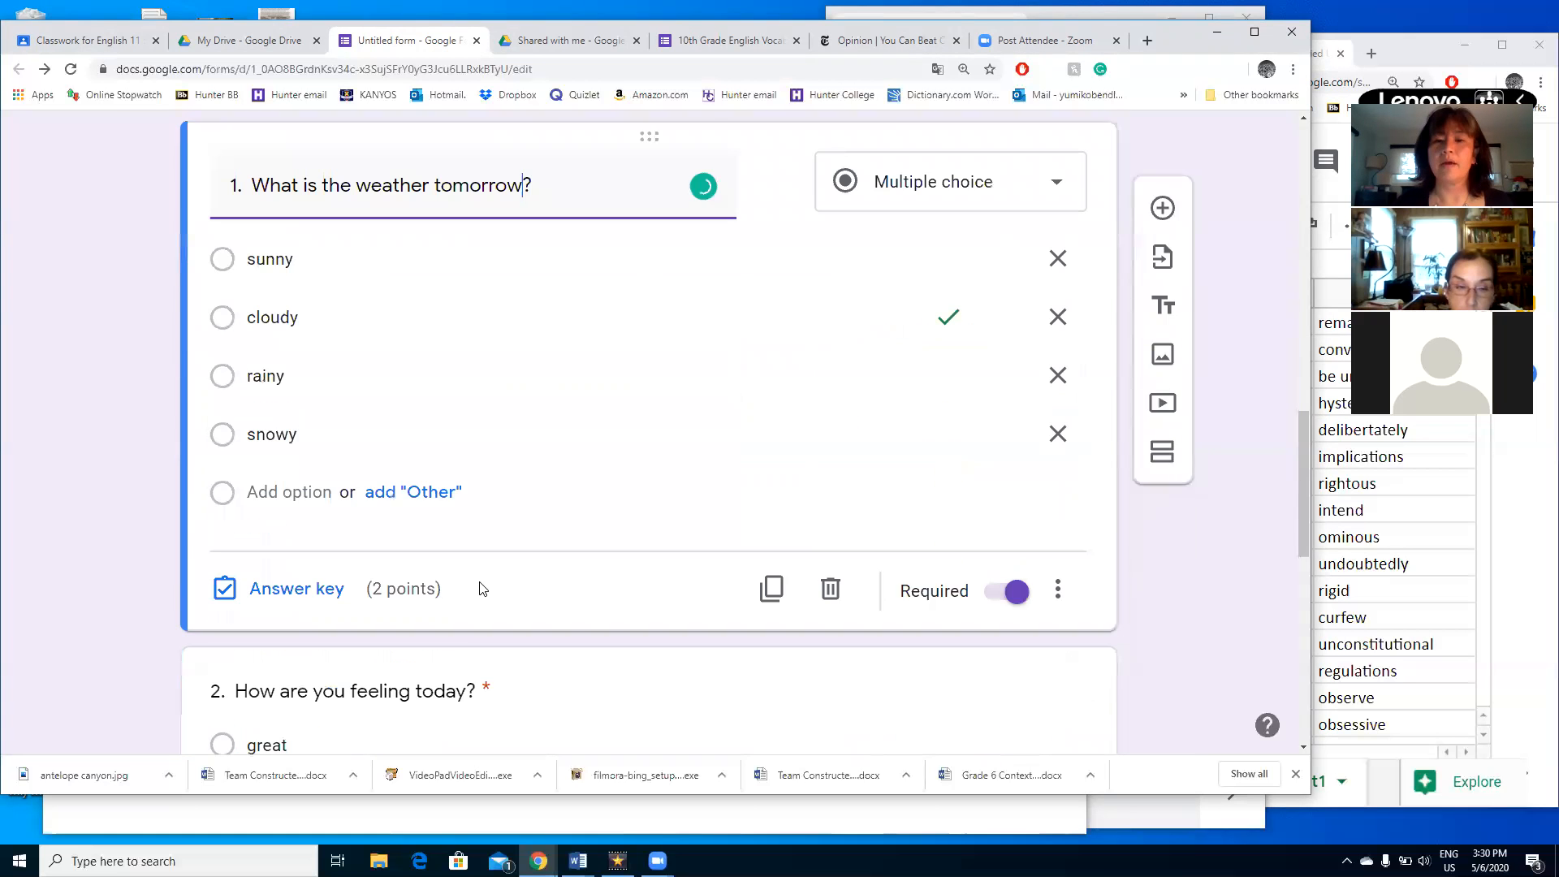
{"action": "scroll", "coordinate": [481, 589], "scroll_direction": "down", "scroll_amount": 5}
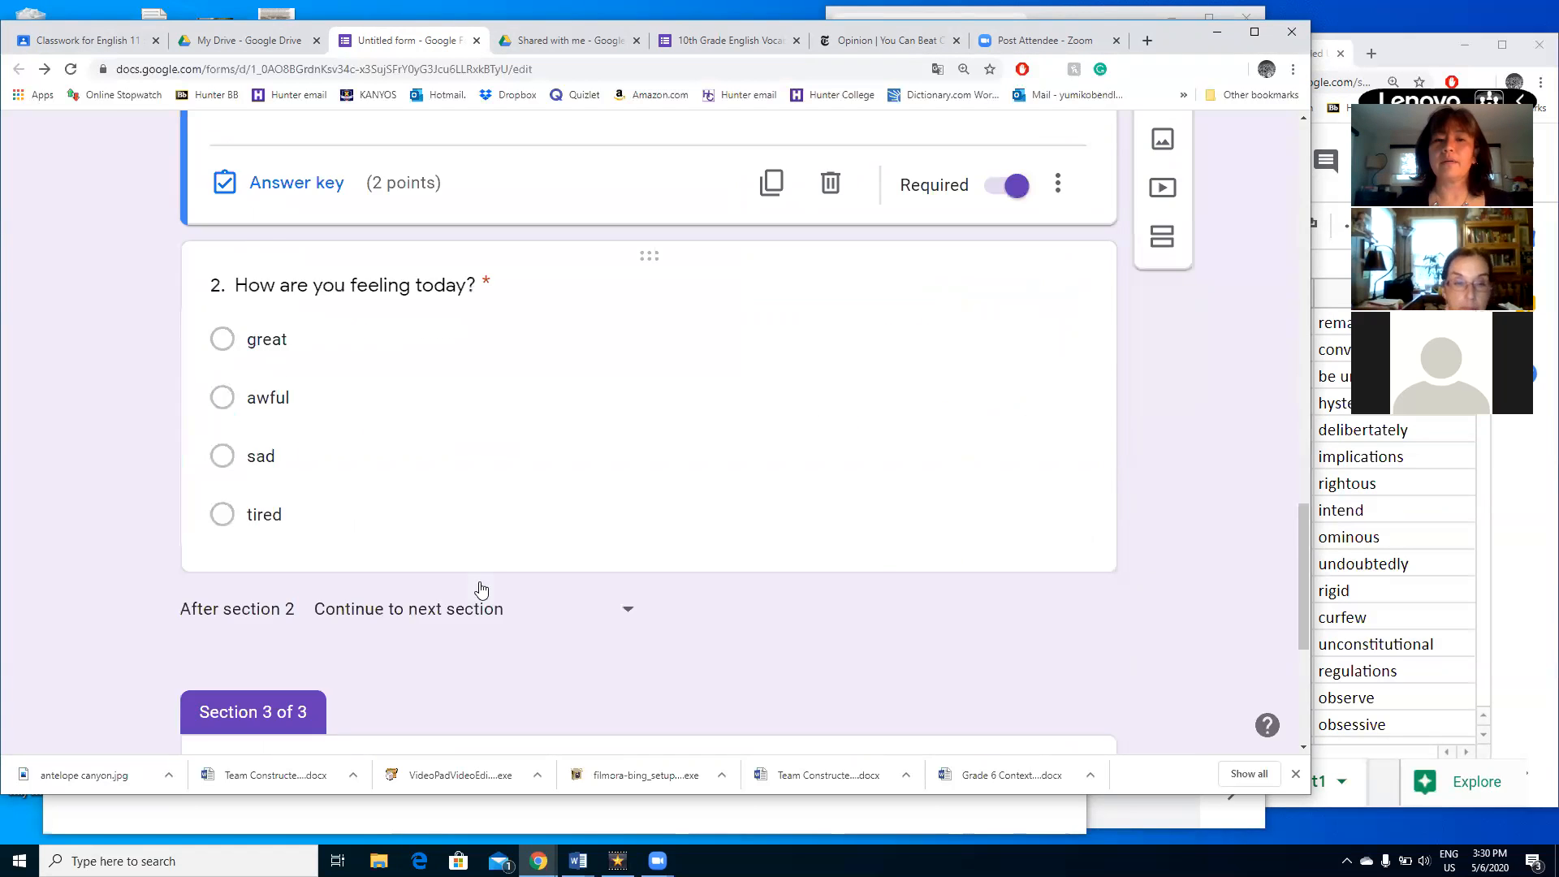
{"action": "scroll", "coordinate": [481, 588], "scroll_direction": "down", "scroll_amount": 2}
{"action": "scroll", "coordinate": [481, 588], "scroll_direction": "up", "scroll_amount": 10}
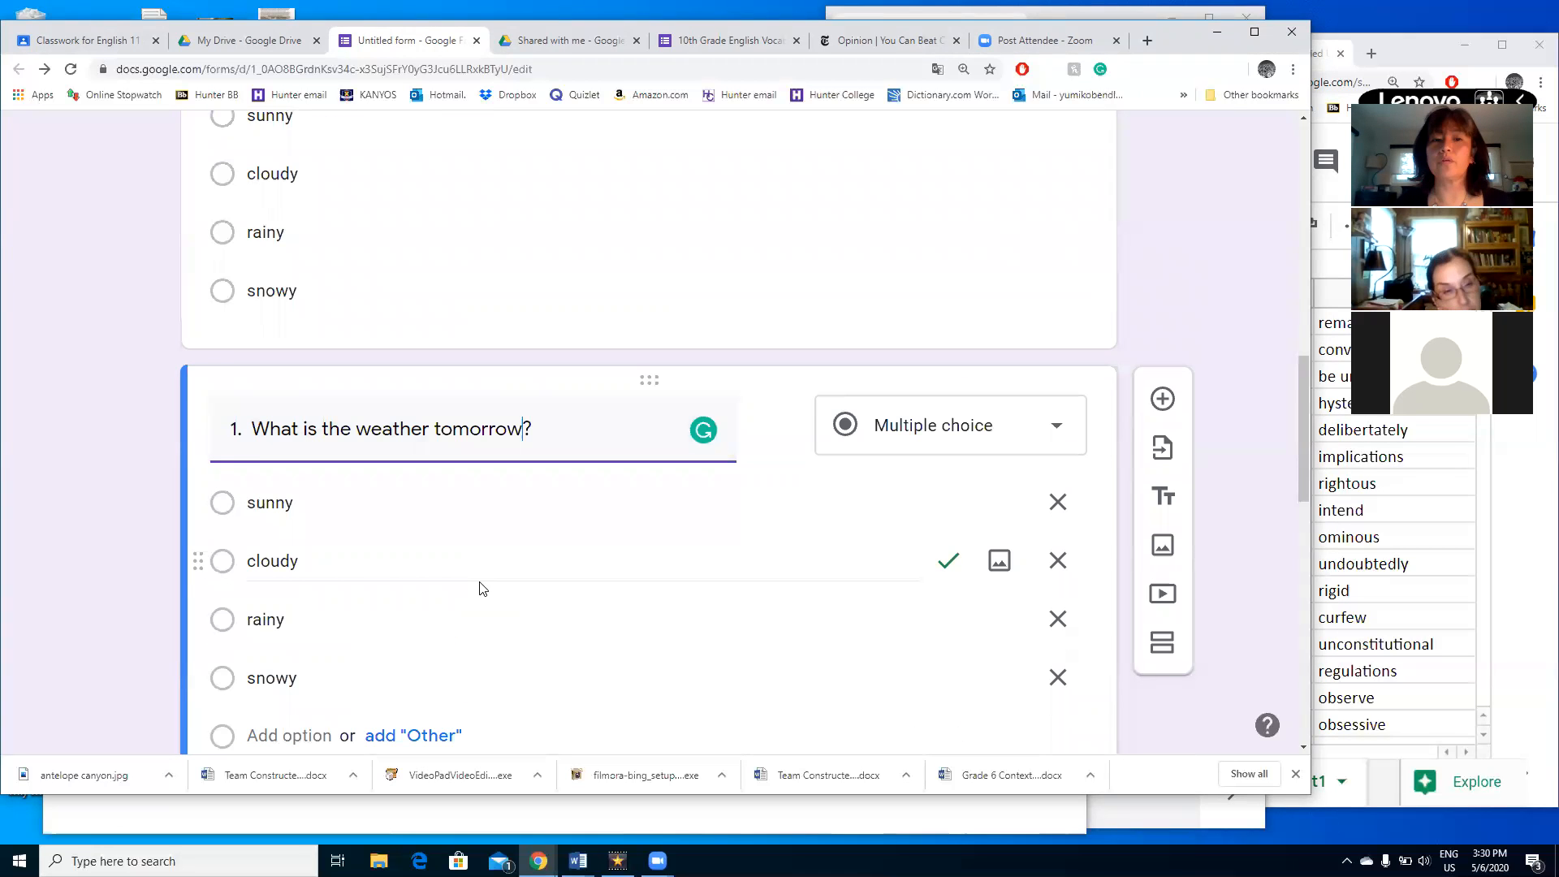
{"action": "scroll", "coordinate": [480, 588], "scroll_direction": "down", "scroll_amount": 2}
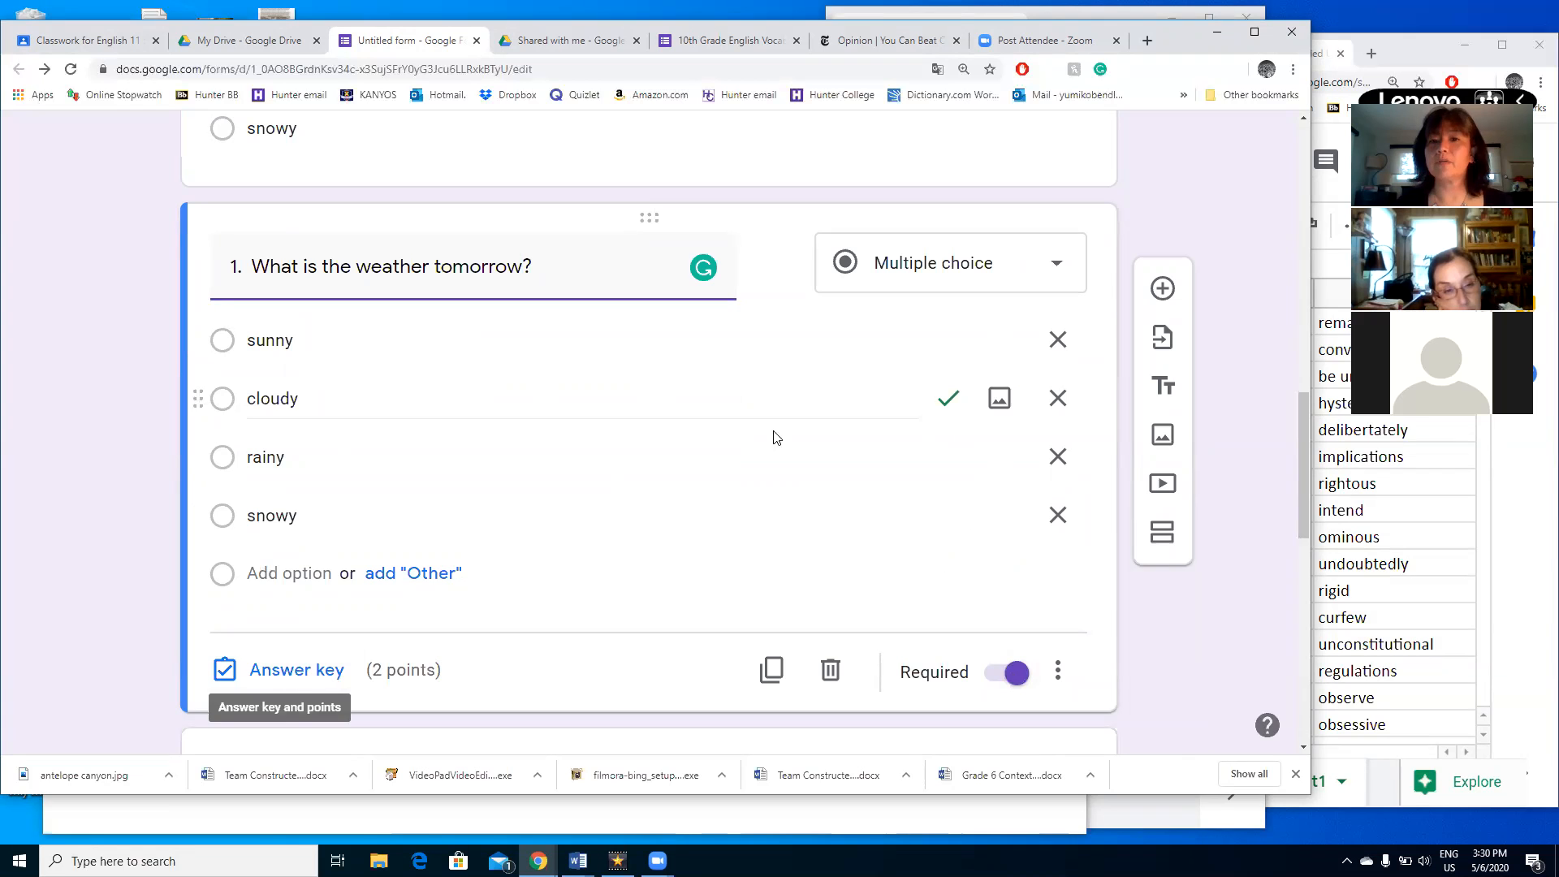
{"action": "scroll", "coordinate": [1156, 609], "scroll_direction": "down", "scroll_amount": 9}
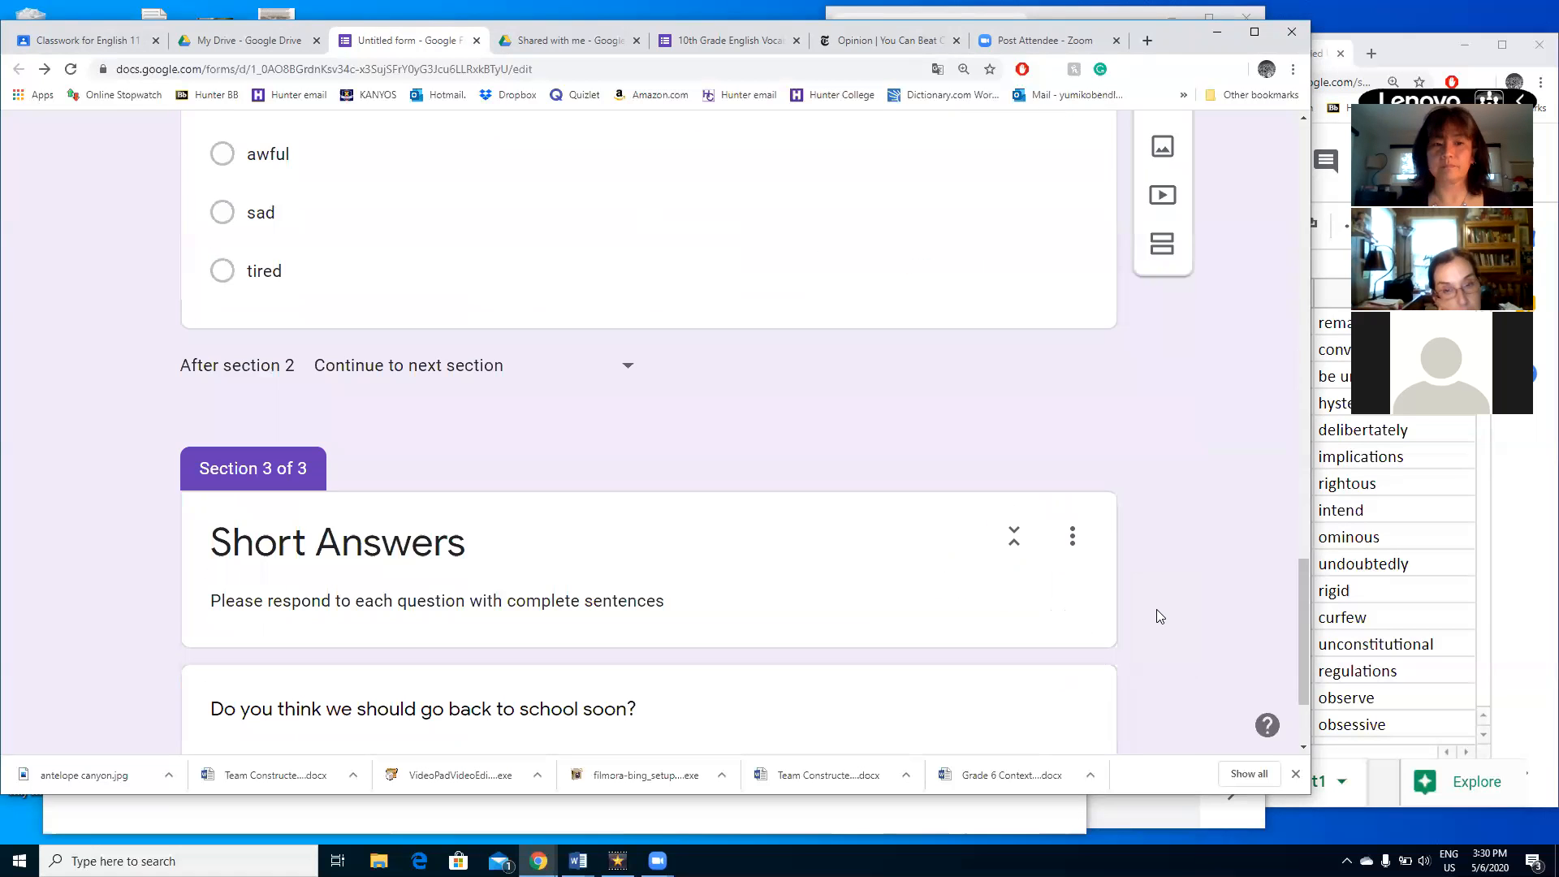
{"action": "scroll", "coordinate": [1156, 609], "scroll_direction": "down", "scroll_amount": 2}
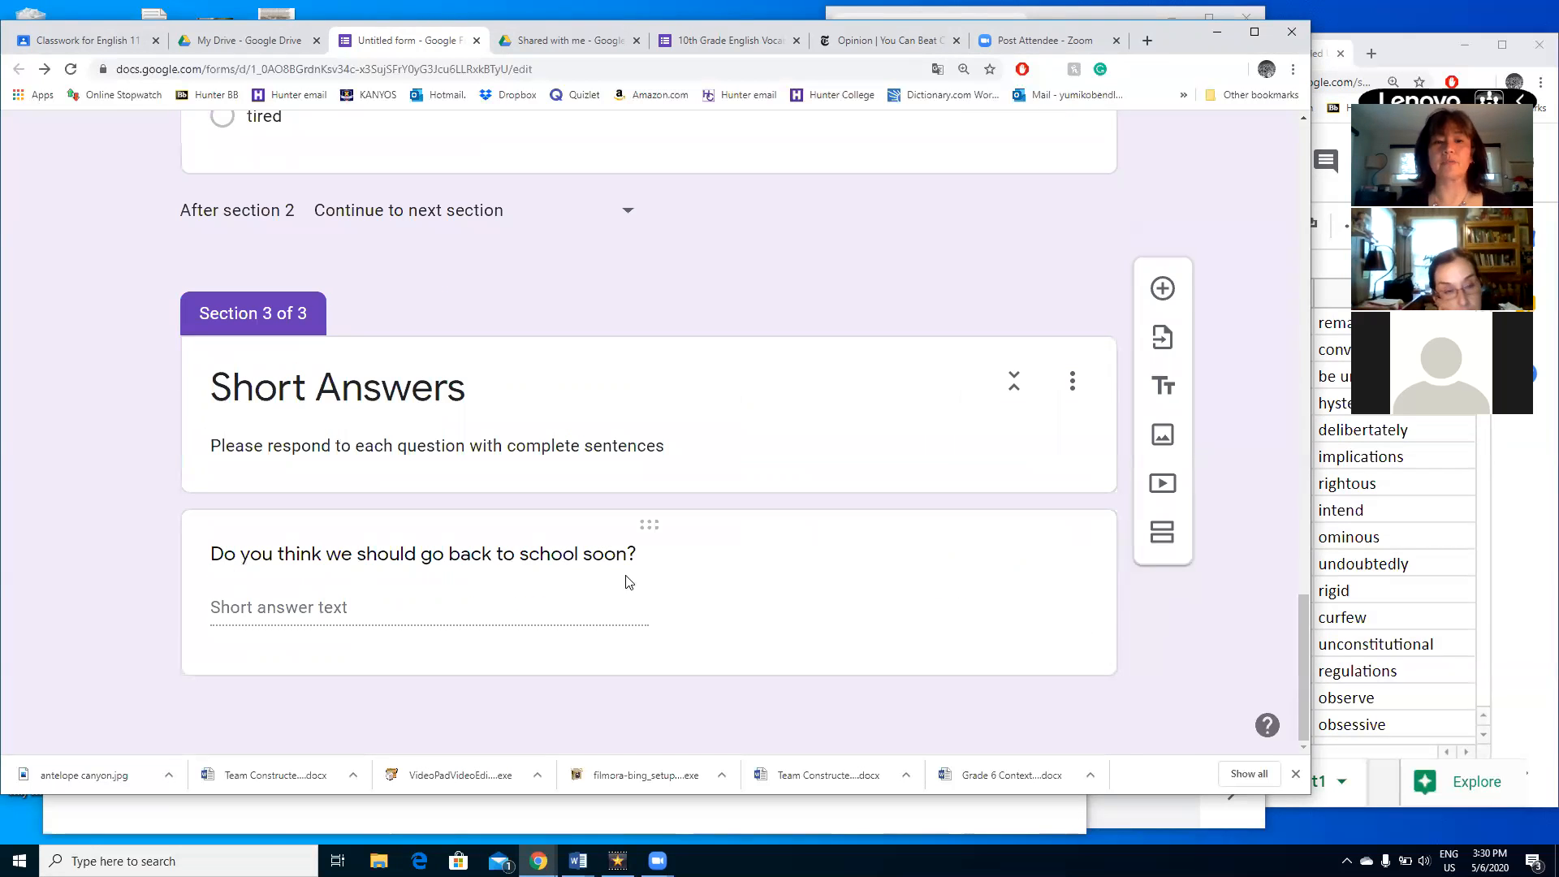
{"action": "left_click", "coordinate": [638, 595]}
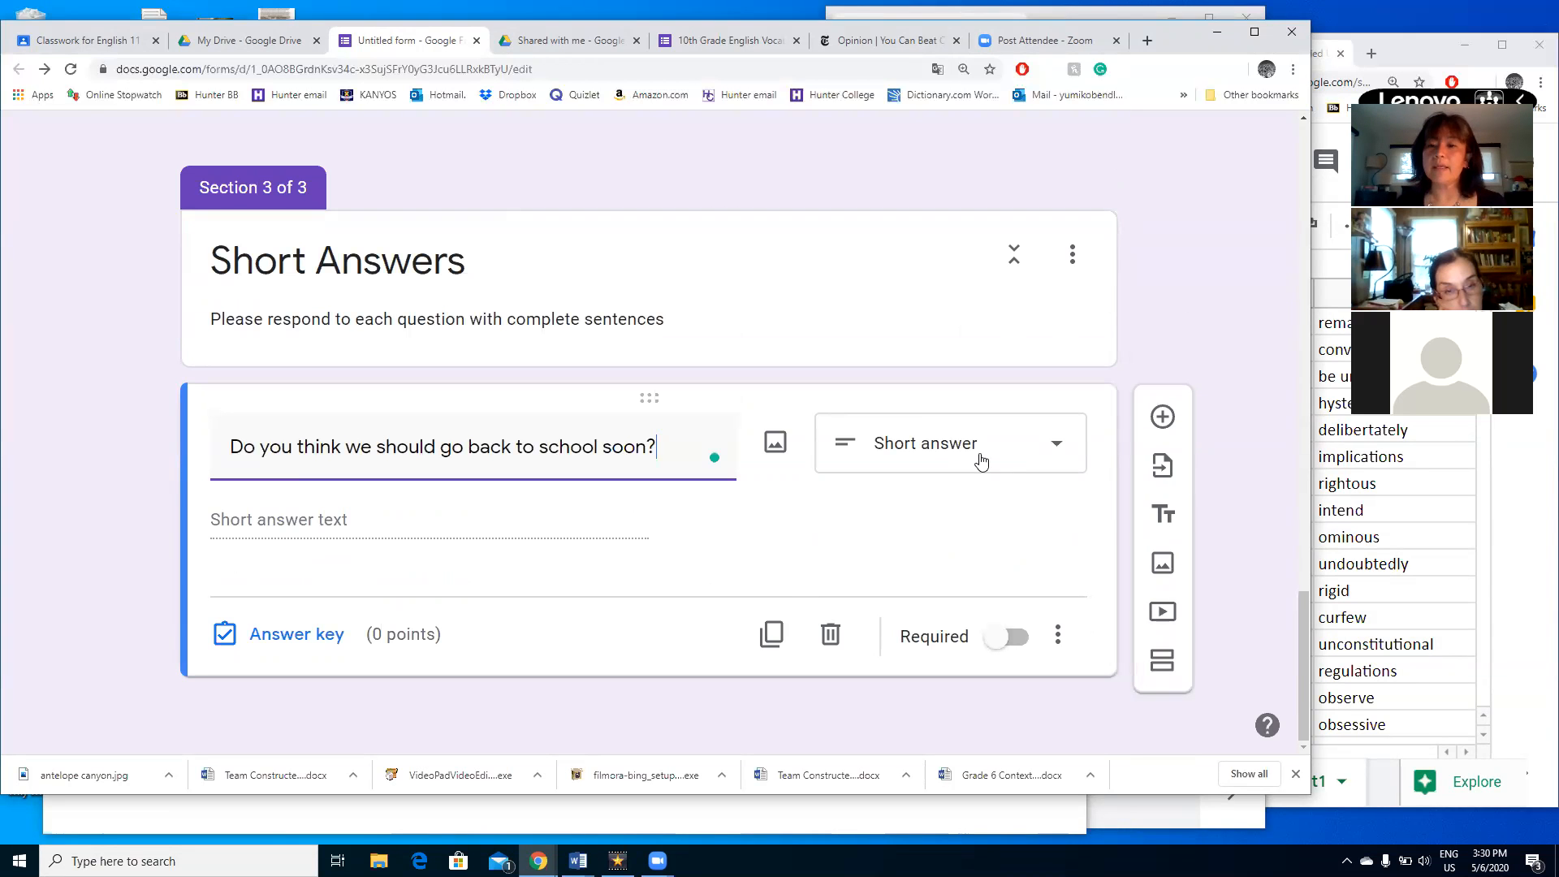
{"action": "left_click", "coordinate": [1016, 640]}
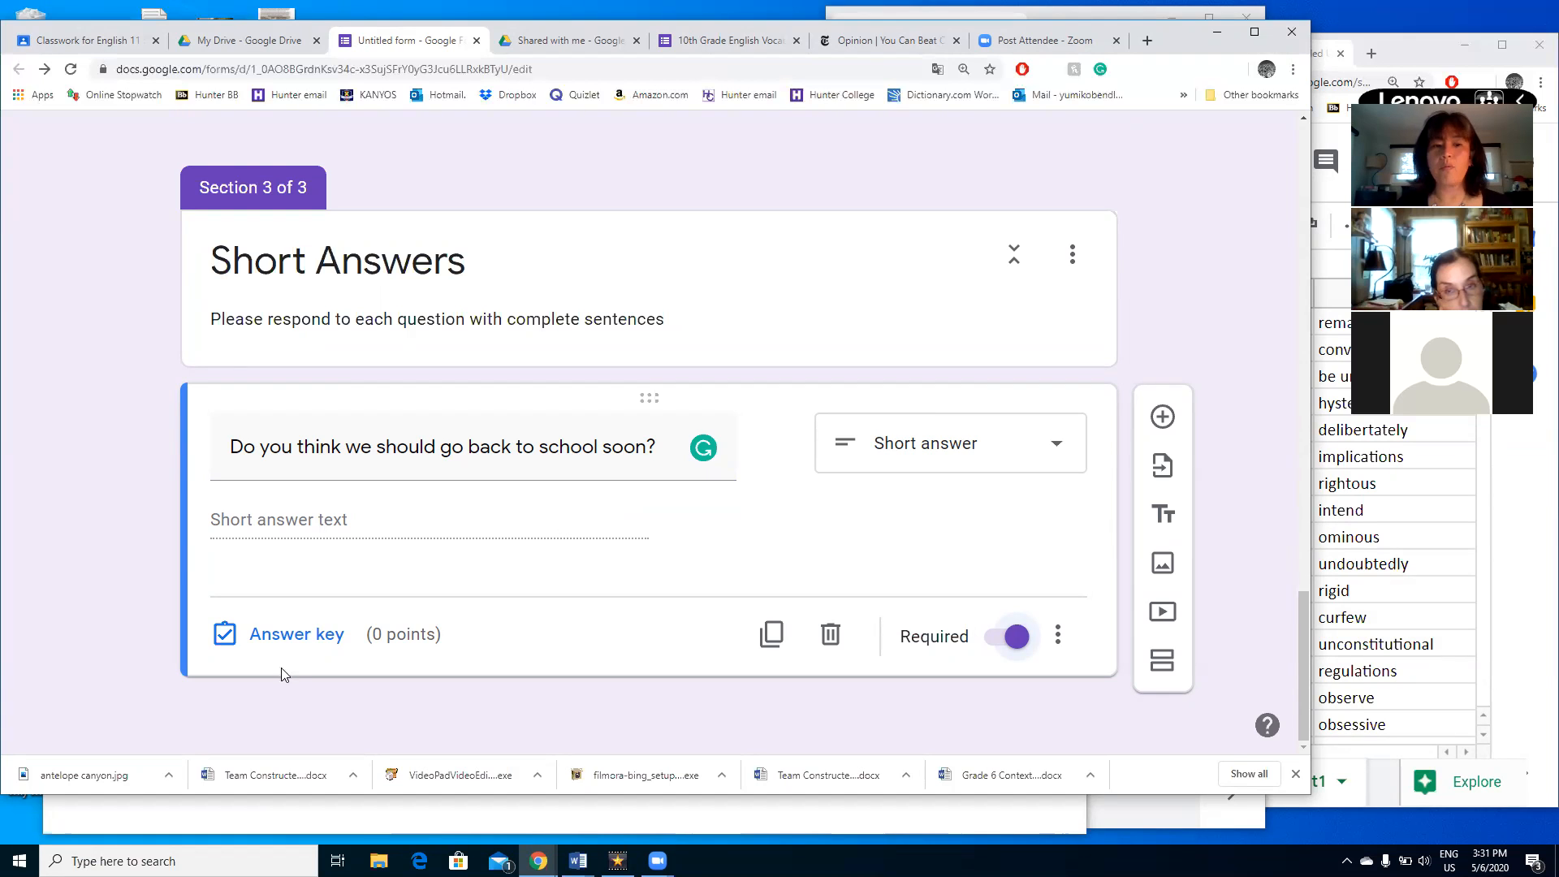
- Set the school question's value to 5 points in its answer key, without listing a correct answer
{"action": "left_click", "coordinate": [285, 647]}
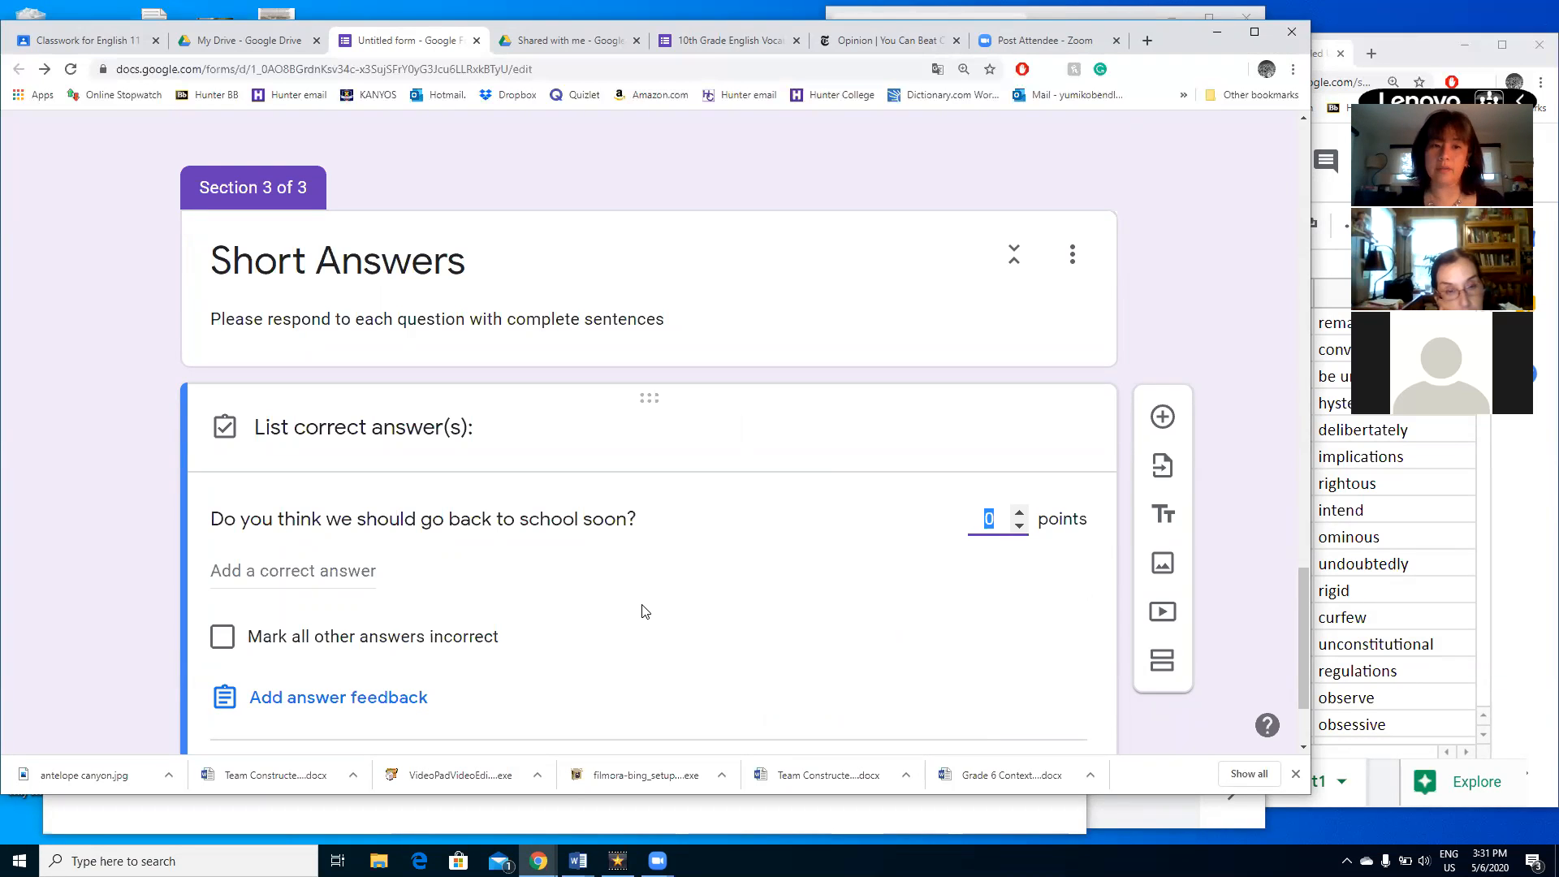
{"action": "scroll", "coordinate": [644, 611], "scroll_direction": "down", "scroll_amount": 1}
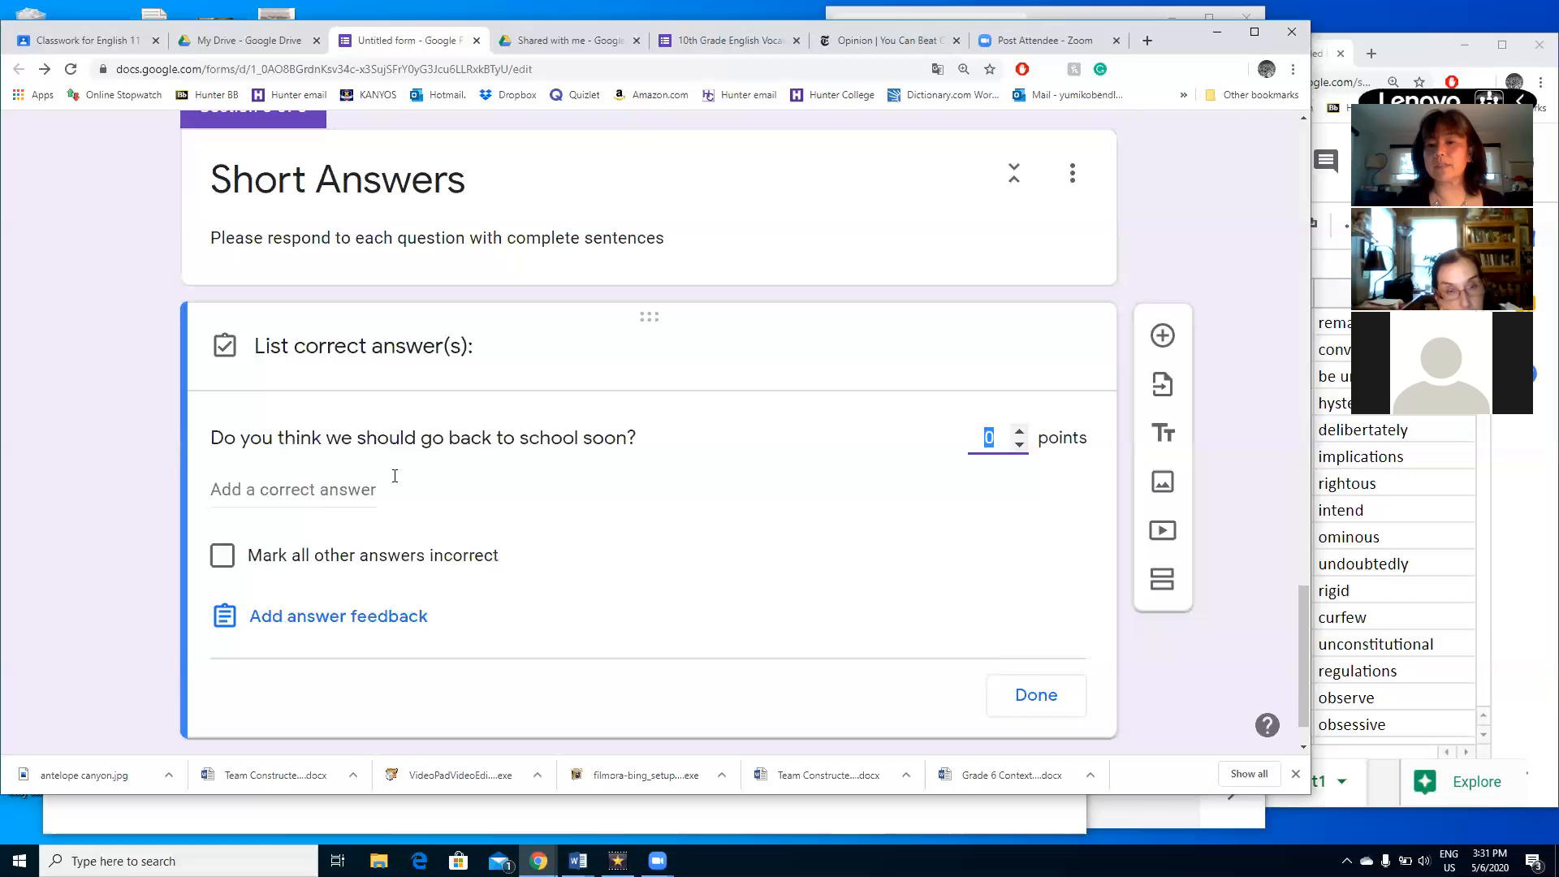
{"action": "left_click", "coordinate": [1020, 431]}
{"action": "left_click", "coordinate": [1020, 431]}
{"action": "left_click", "coordinate": [1020, 432]}
{"action": "left_click", "coordinate": [1020, 432]}
{"action": "left_click", "coordinate": [1020, 431]}
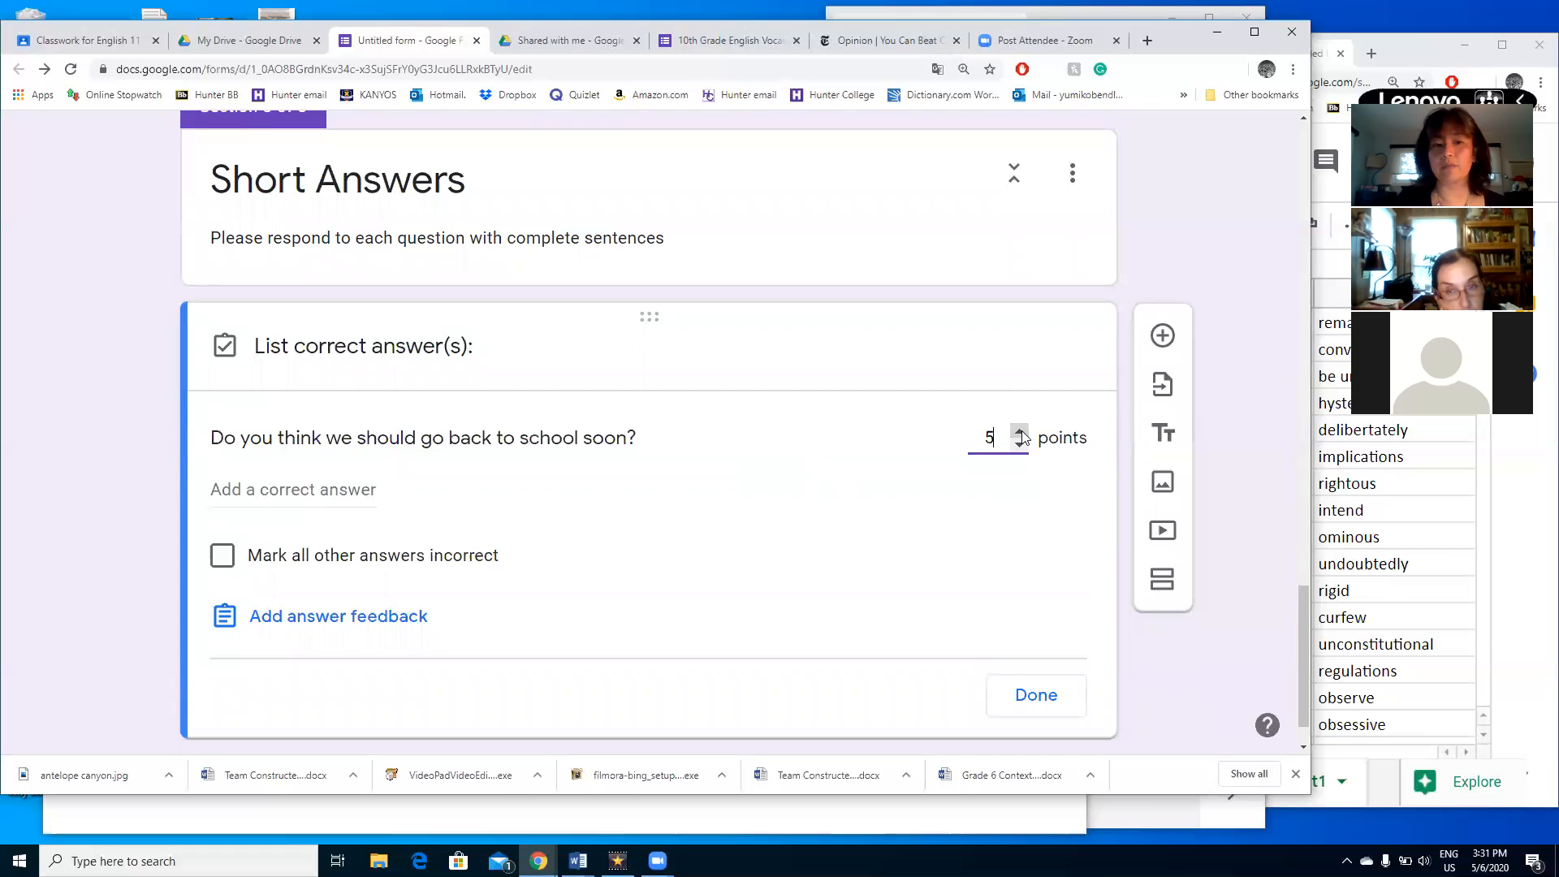
{"action": "left_click", "coordinate": [1041, 698]}
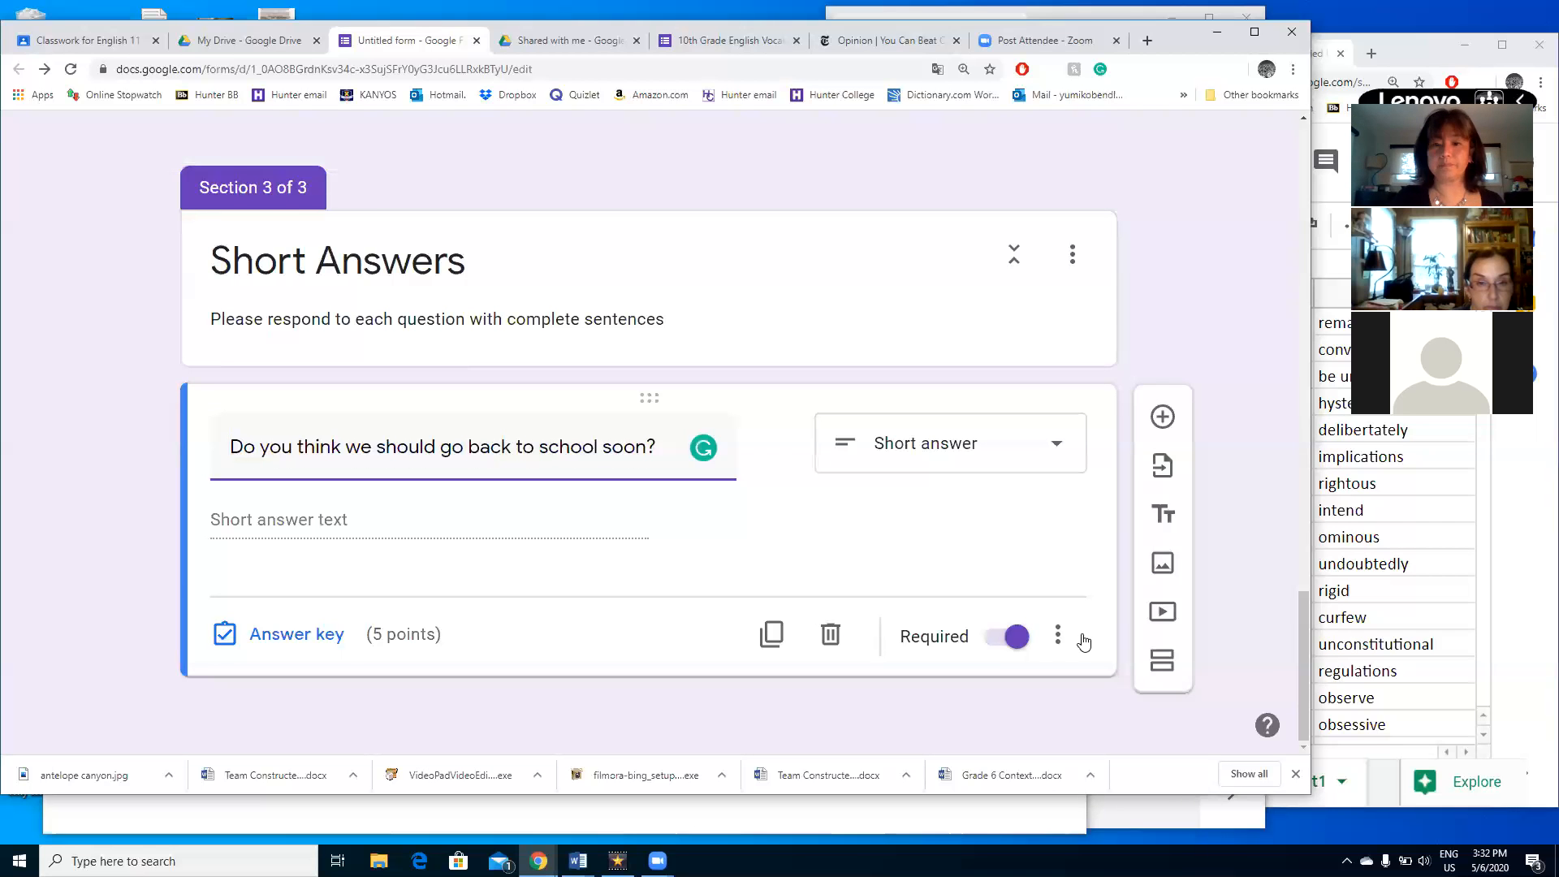
- Add a new section after Short Answers and title it "Paragraph writing"
{"action": "left_click", "coordinate": [1163, 664]}
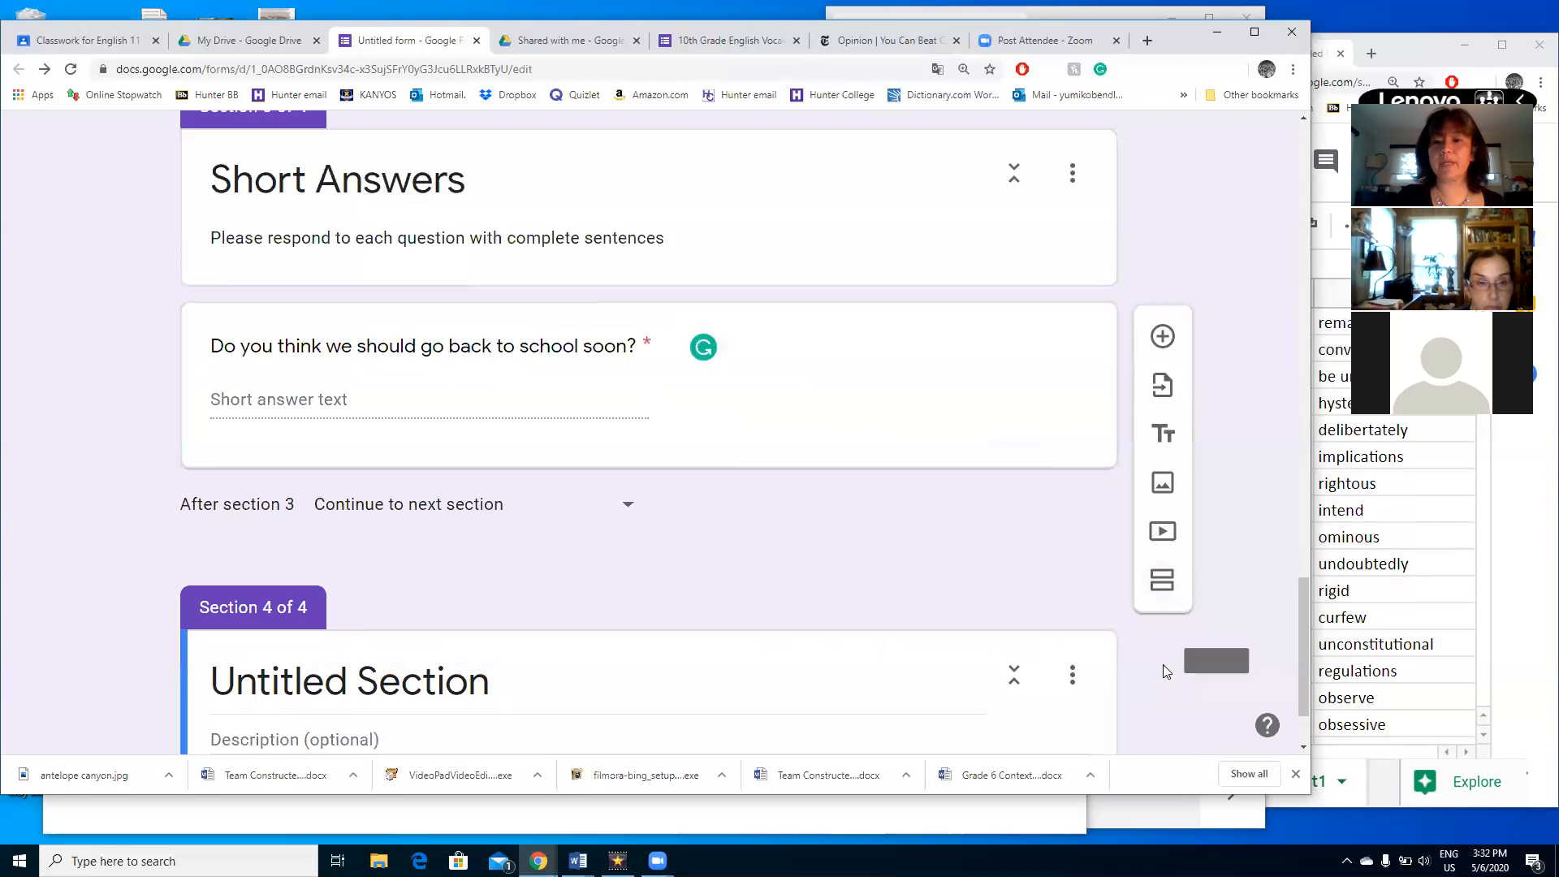
{"action": "left_click", "coordinate": [525, 690]}
{"action": "type", "text": "Par"}
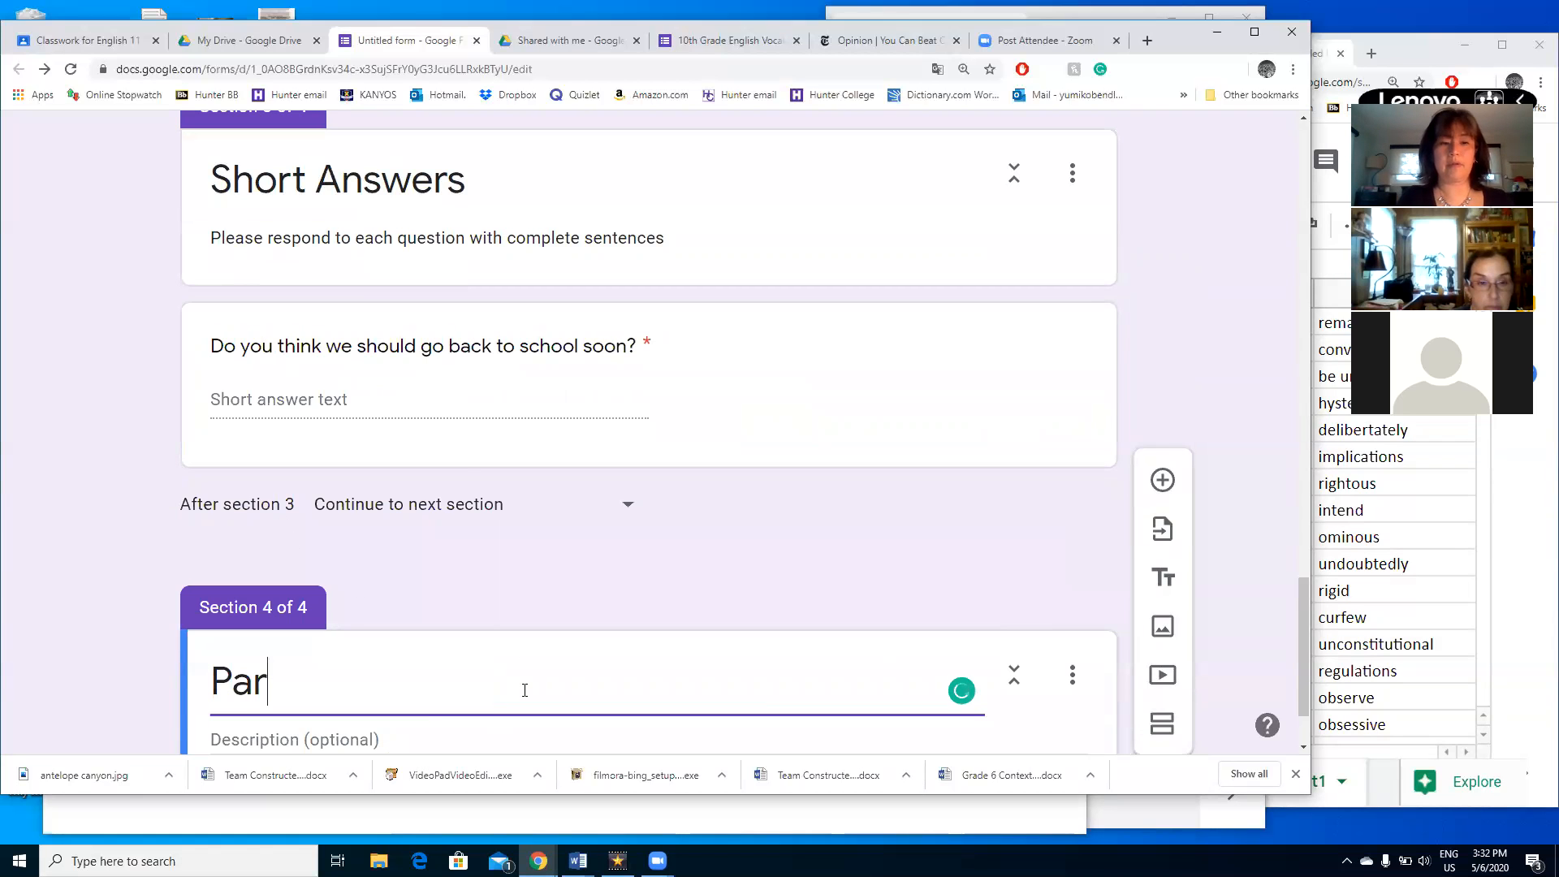
{"action": "type", "text": "agraph"}
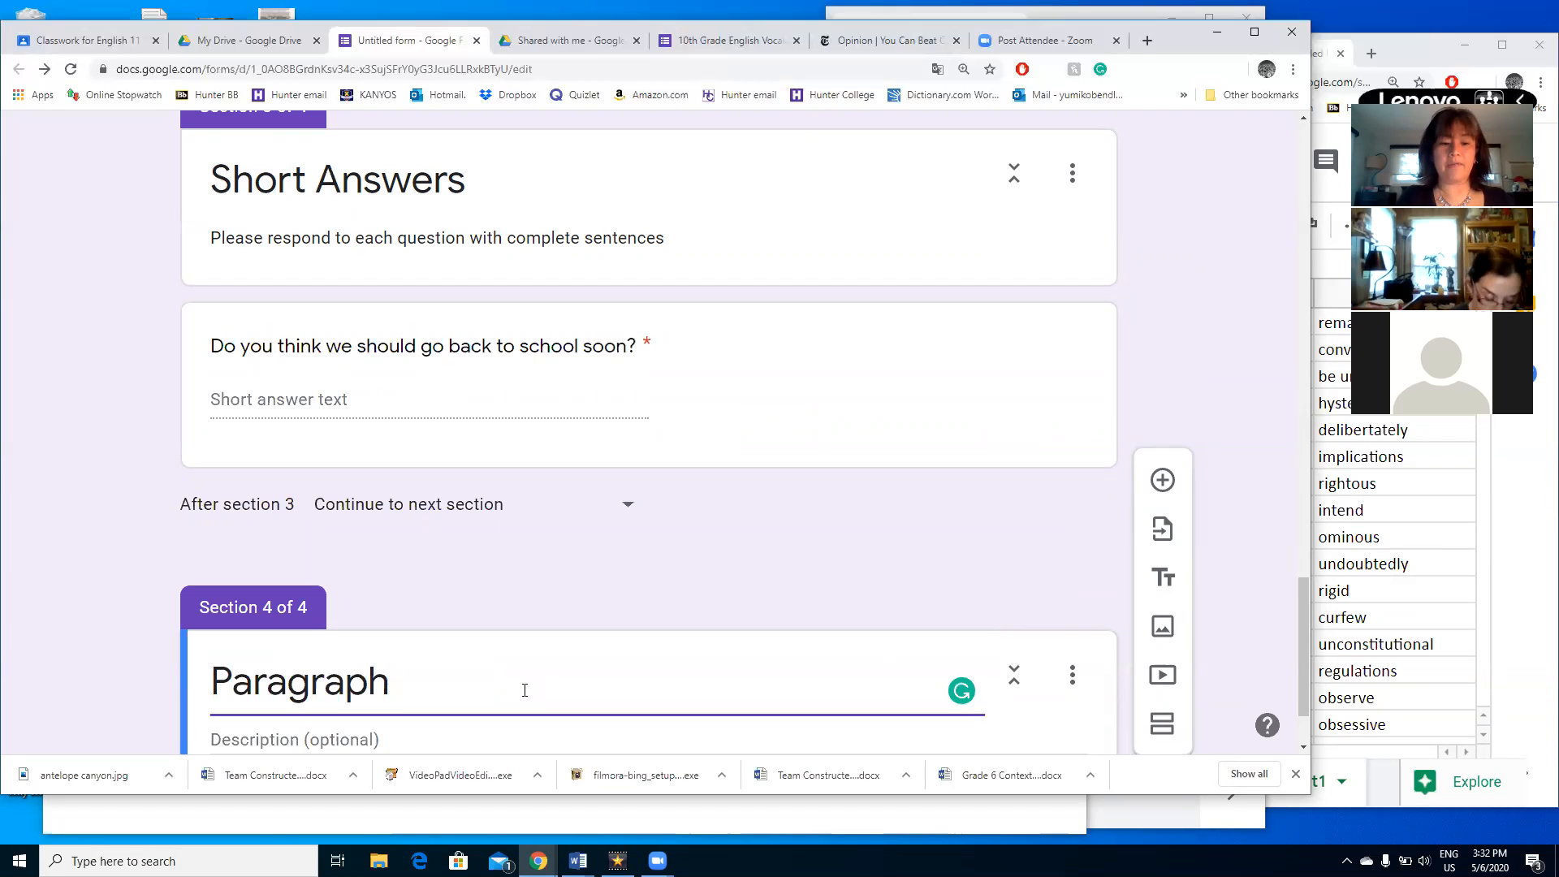
{"action": "type", "text": " writing"}
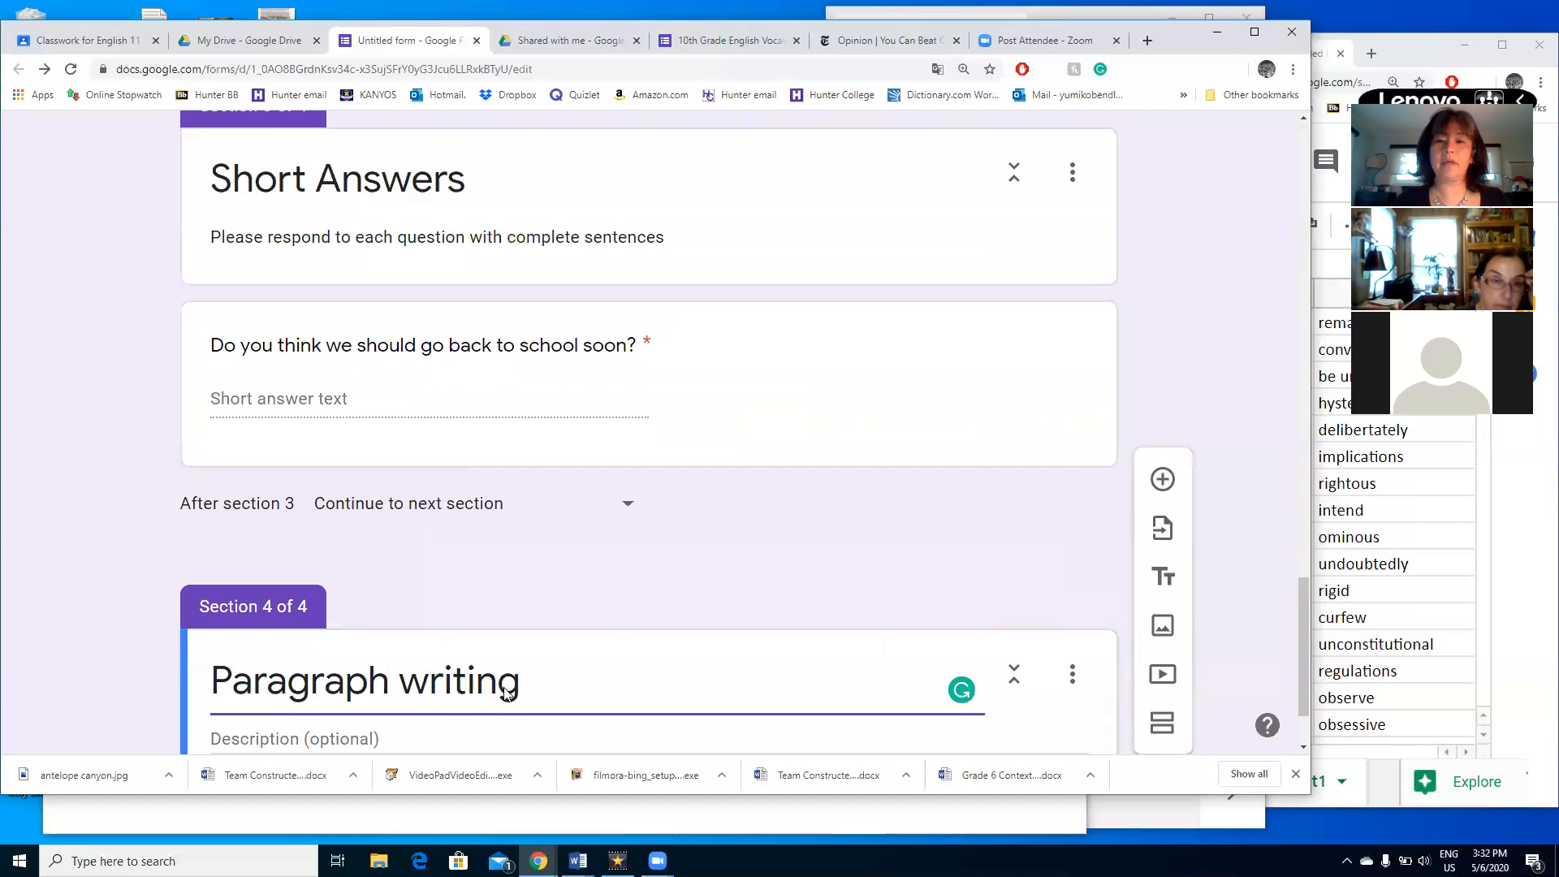
- Enter the Paragraph writing section's description as "Write brief paragraph using the following vocabulary words"
{"action": "scroll", "coordinate": [504, 687], "scroll_direction": "down", "scroll_amount": 2}
{"action": "left_click", "coordinate": [487, 631]}
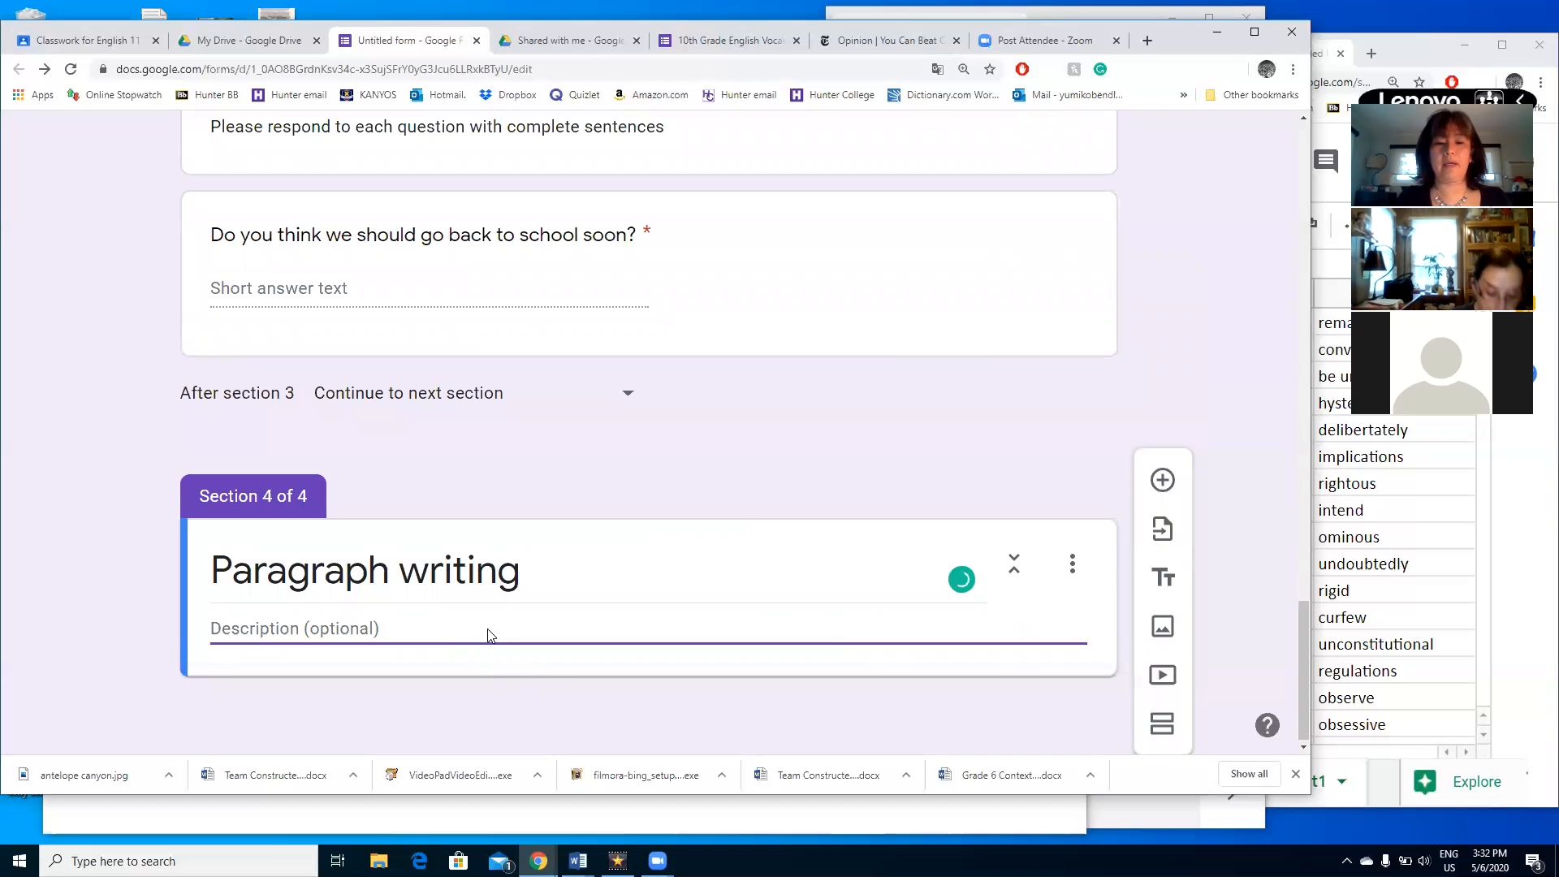
{"action": "type", "text": "PLease"}
{"action": "key", "text": "BackSpace"}
{"action": "key", "text": "BackSpace"}
{"action": "key", "text": "BackSpace"}
{"action": "key", "text": "BackSpace"}
{"action": "key", "text": "BackSpace"}
{"action": "key", "text": "BackSpace"}
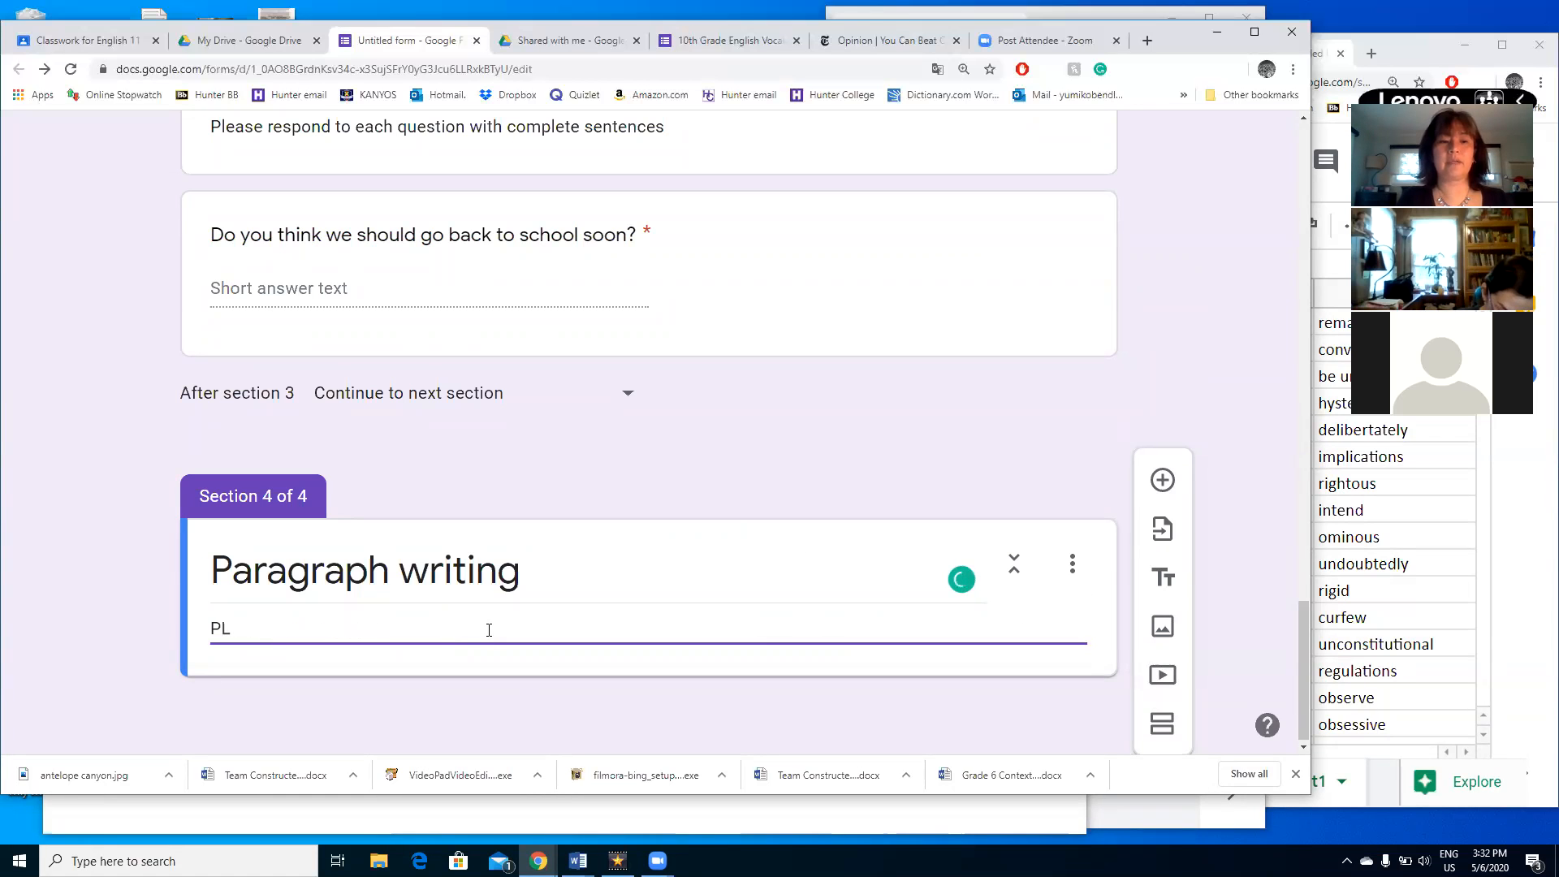
{"action": "type", "text": "WRI"}
{"action": "key", "text": "BackSpace"}
{"action": "key", "text": "BackSpace"}
{"action": "type", "text": "rite a"}
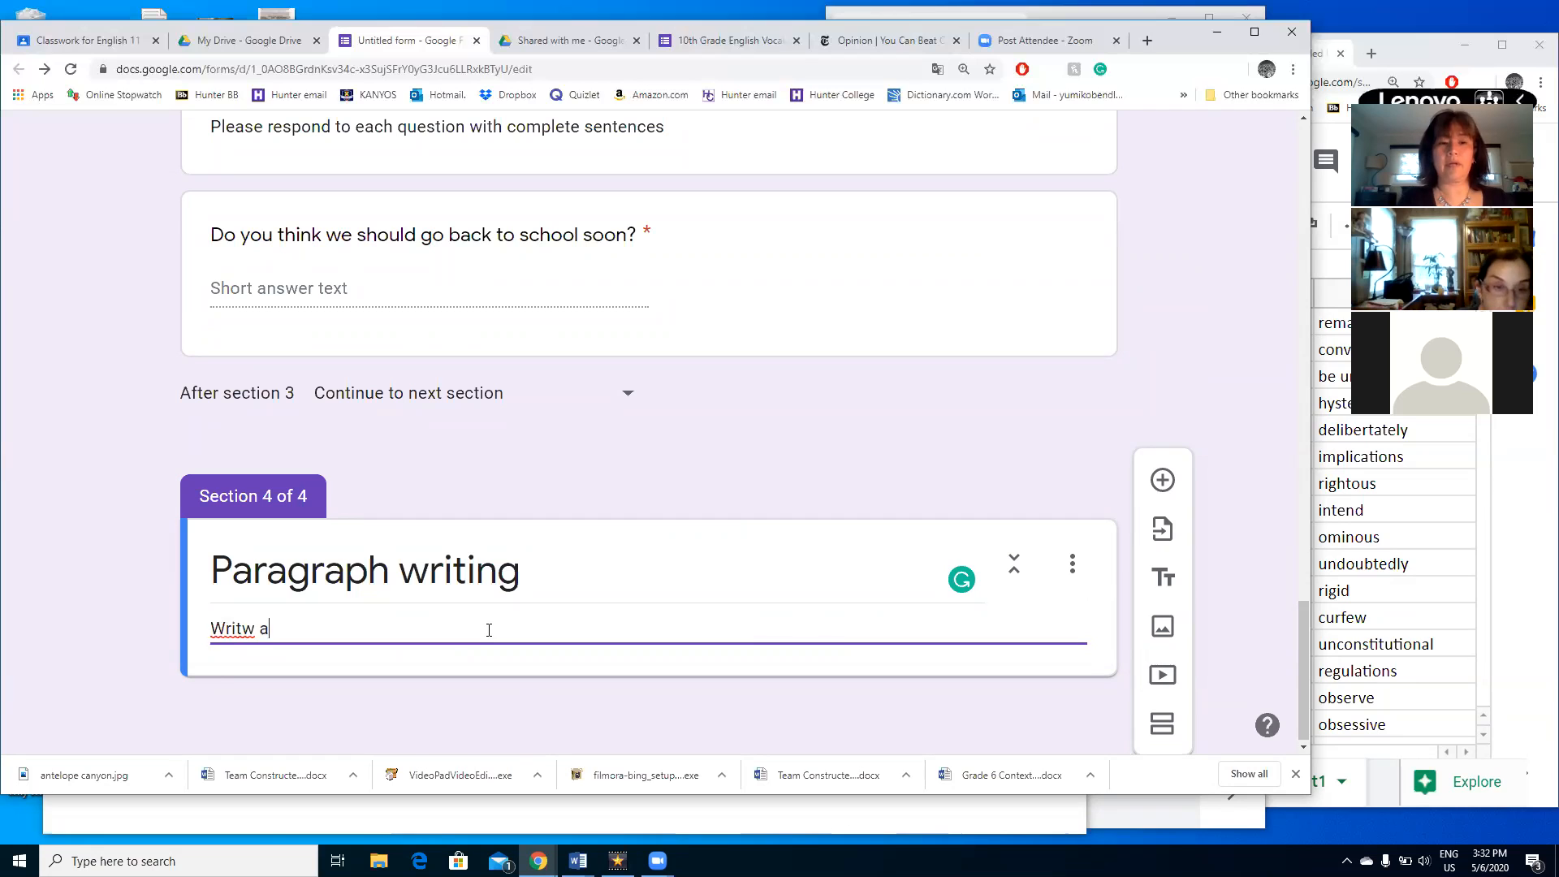
{"action": "key", "text": "BackSpace"}
{"action": "key", "text": "BackSpace"}
{"action": "key", "text": "BackSpace"}
{"action": "type", "text": "e b"}
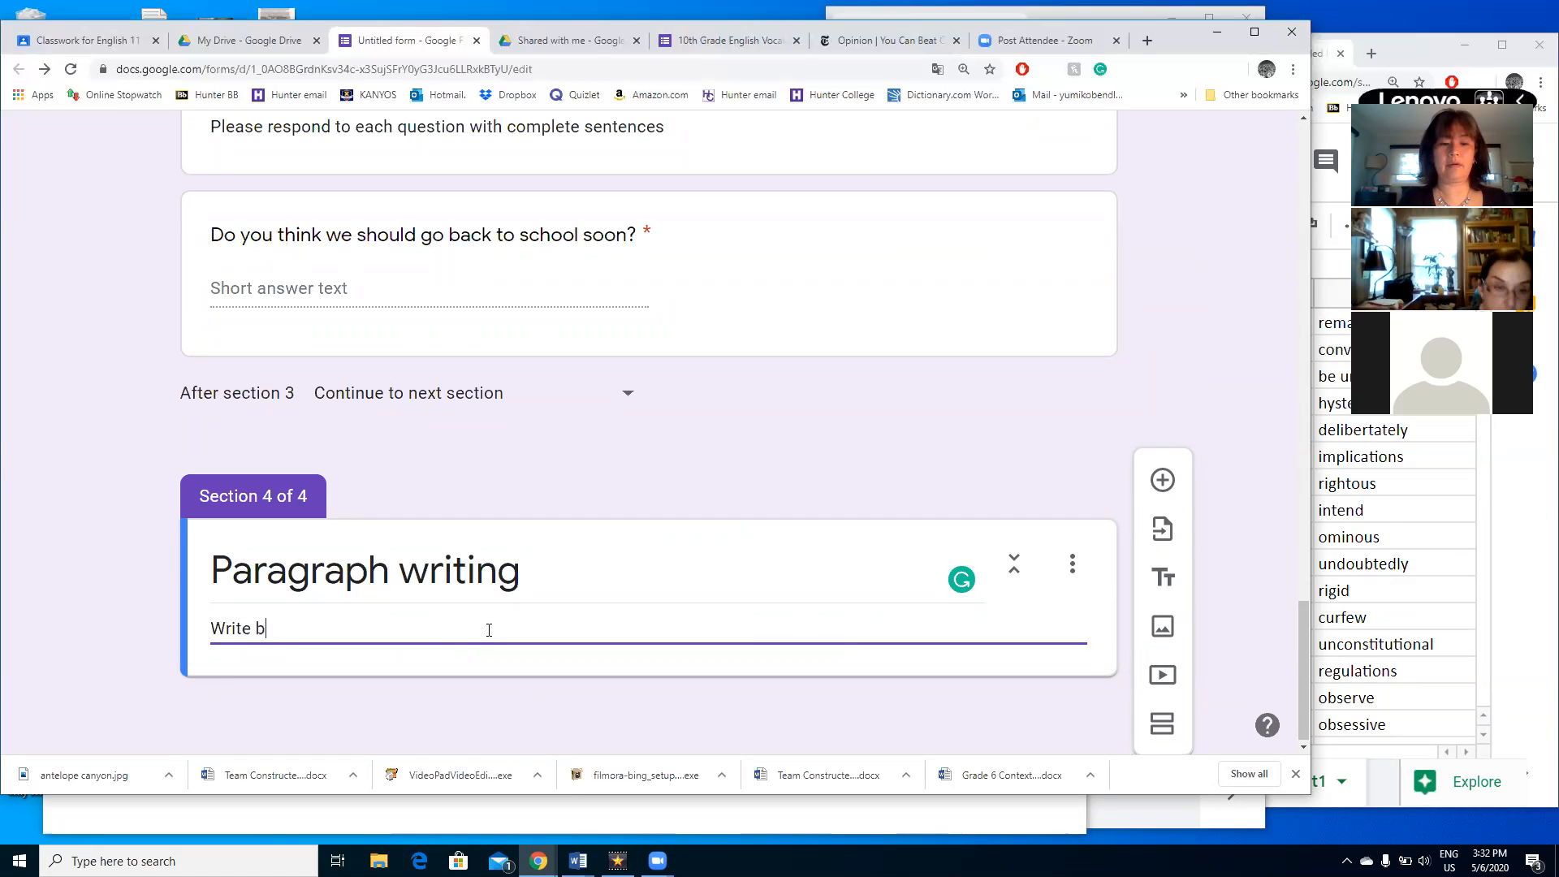
{"action": "type", "text": "rief paragarph"}
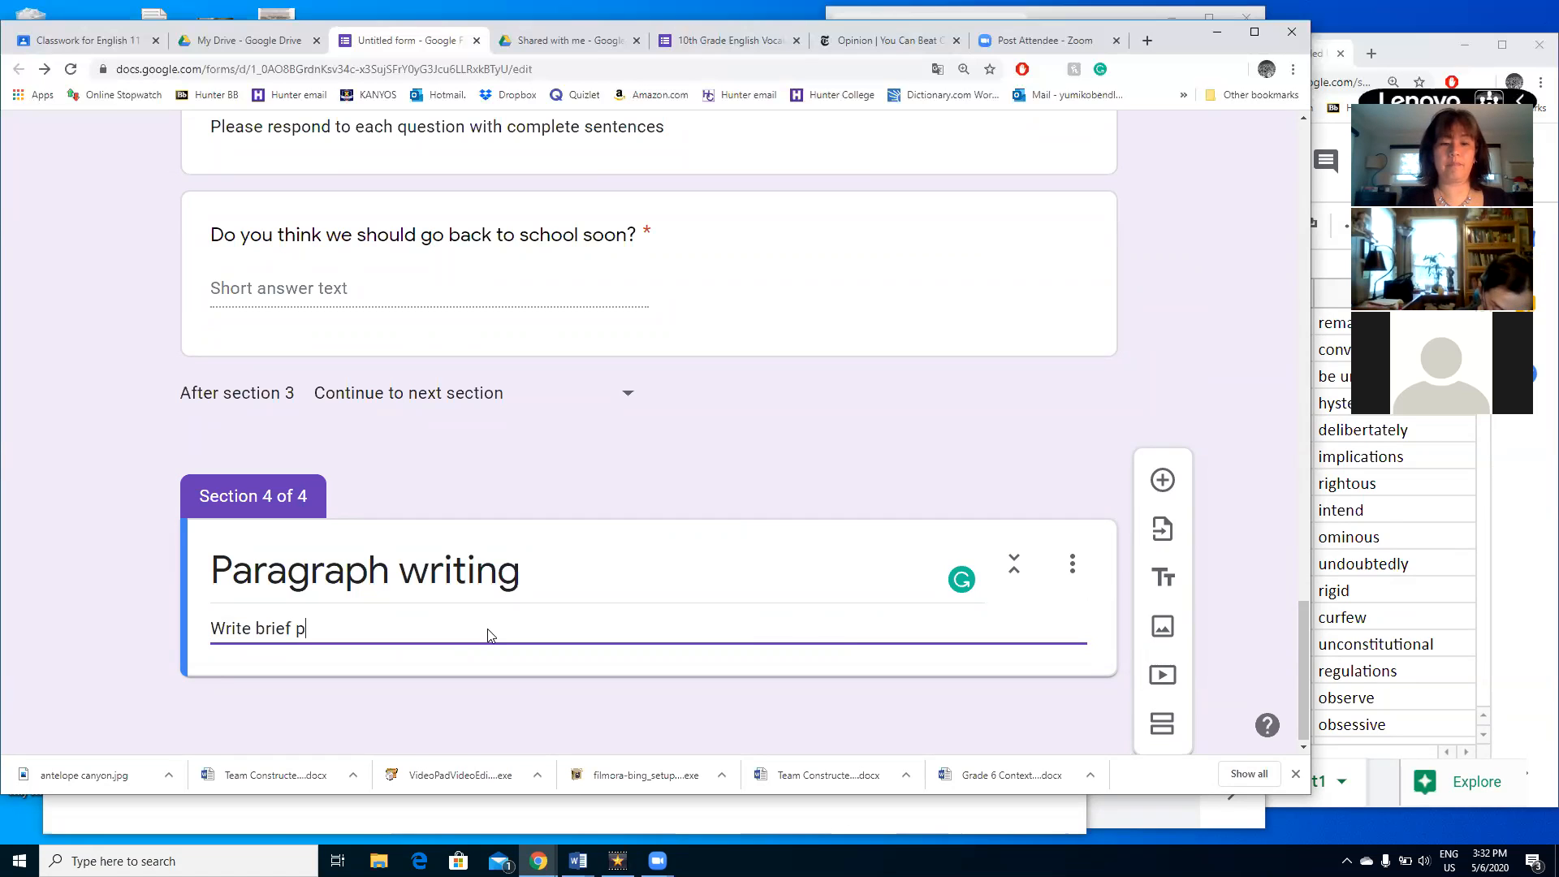
{"action": "key", "text": "BackSpace"}
{"action": "key", "text": "BackSpace"}
{"action": "key", "text": "BackSpace"}
{"action": "key", "text": "BackSpace"}
{"action": "key", "text": "BackSpace"}
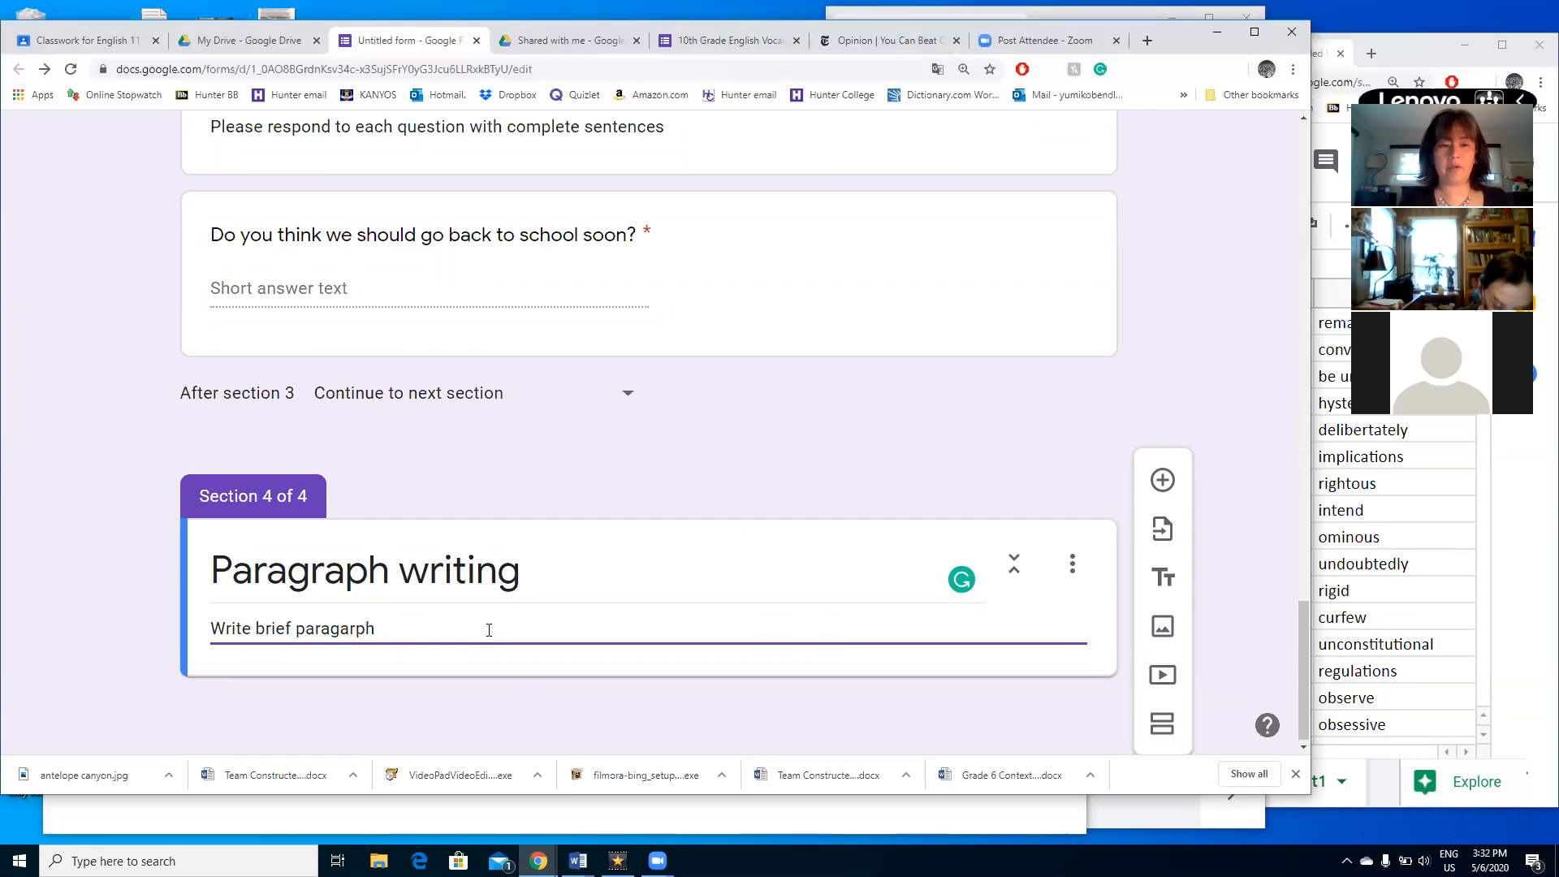
{"action": "type", "text": "raph us"}
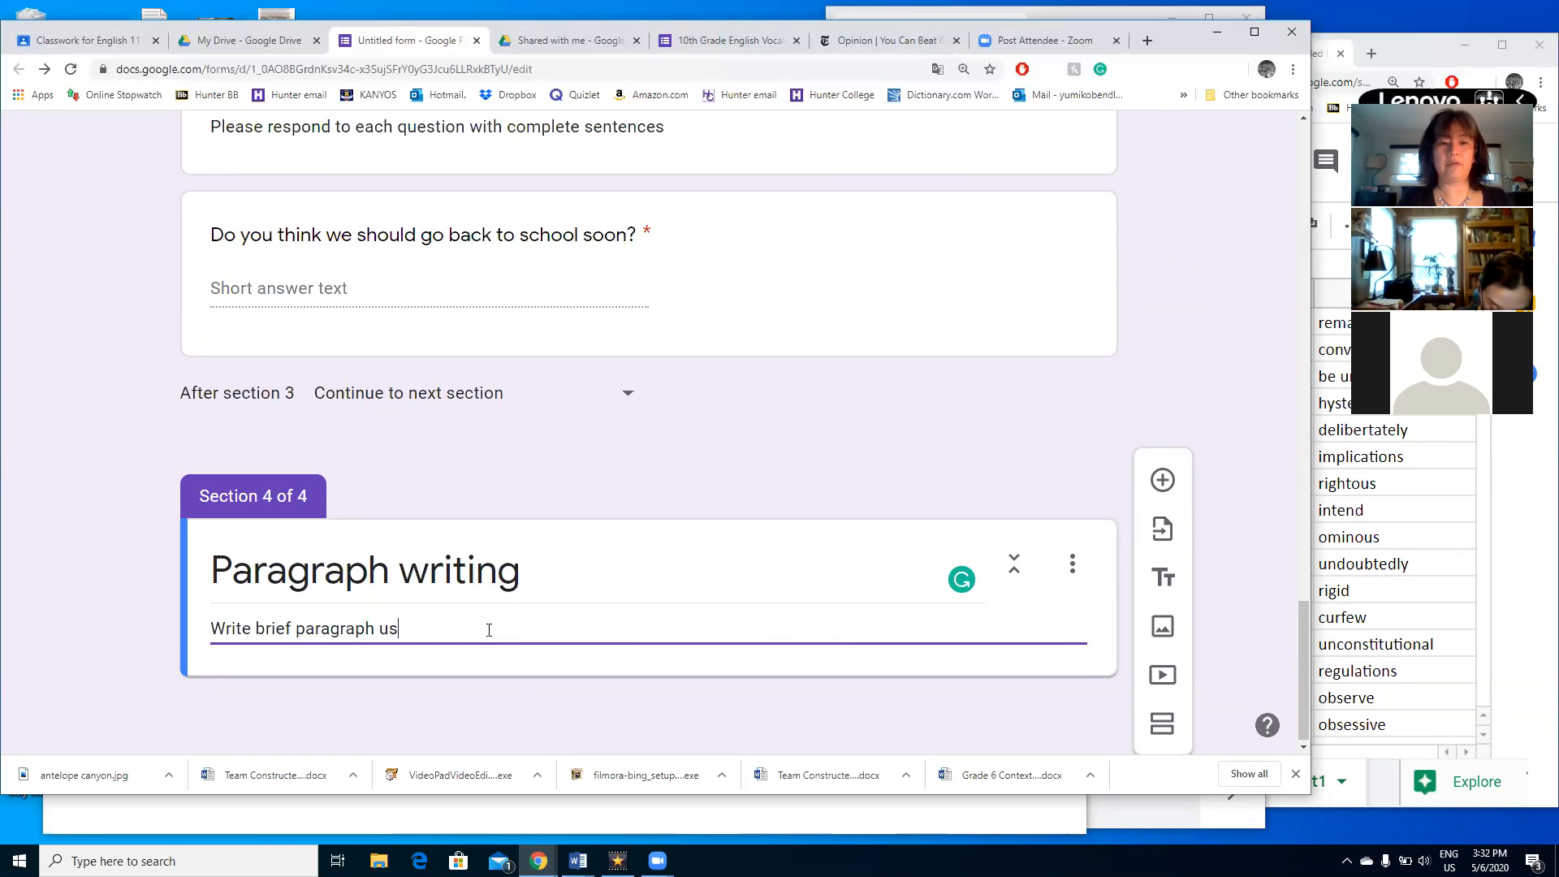
{"action": "type", "text": "ing the following "}
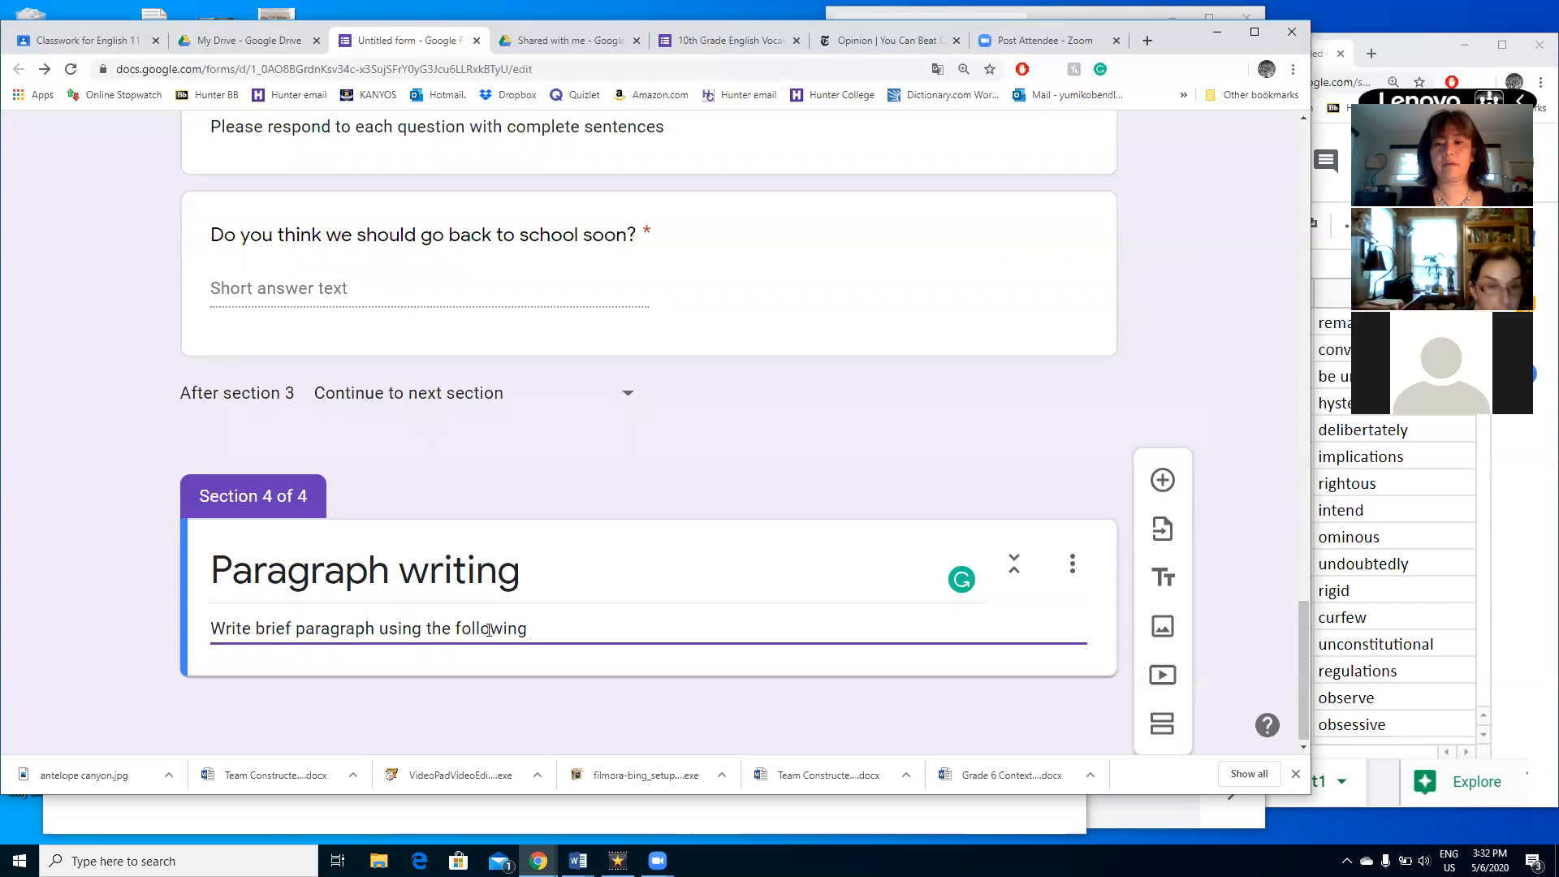
{"action": "type", "text": "vodabulary wor"}
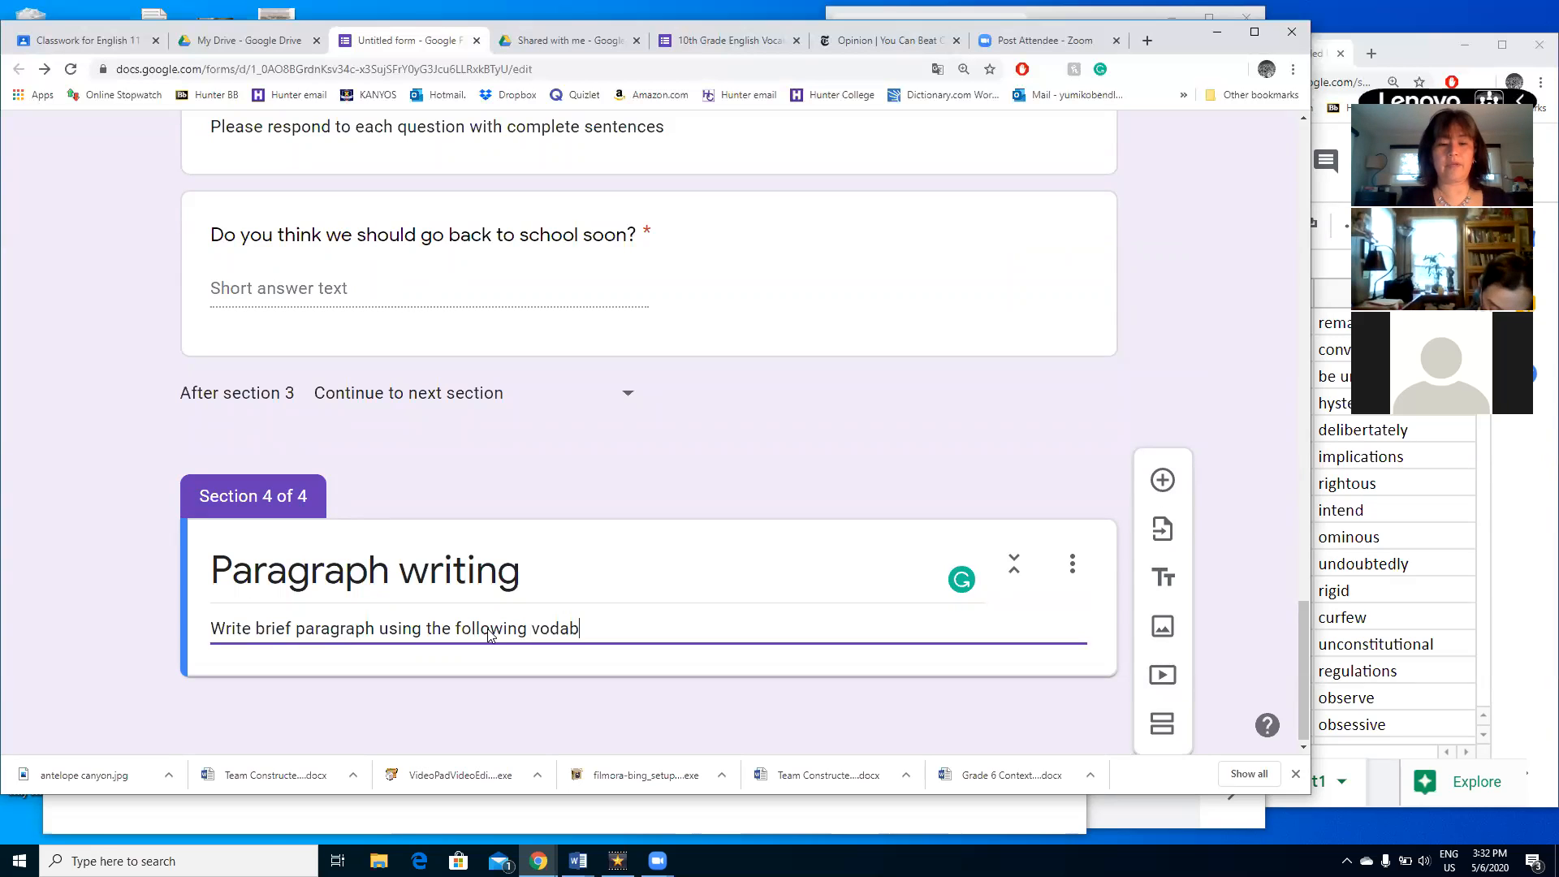
{"action": "key", "text": "BackSpace"}
{"action": "key", "text": "BackSpace"}
{"action": "key", "text": "BackSpace"}
{"action": "key", "text": "BackSpace"}
{"action": "key", "text": "BackSpace"}
{"action": "key", "text": "BackSpace"}
{"action": "key", "text": "BackSpace"}
{"action": "key", "text": "BackSpace"}
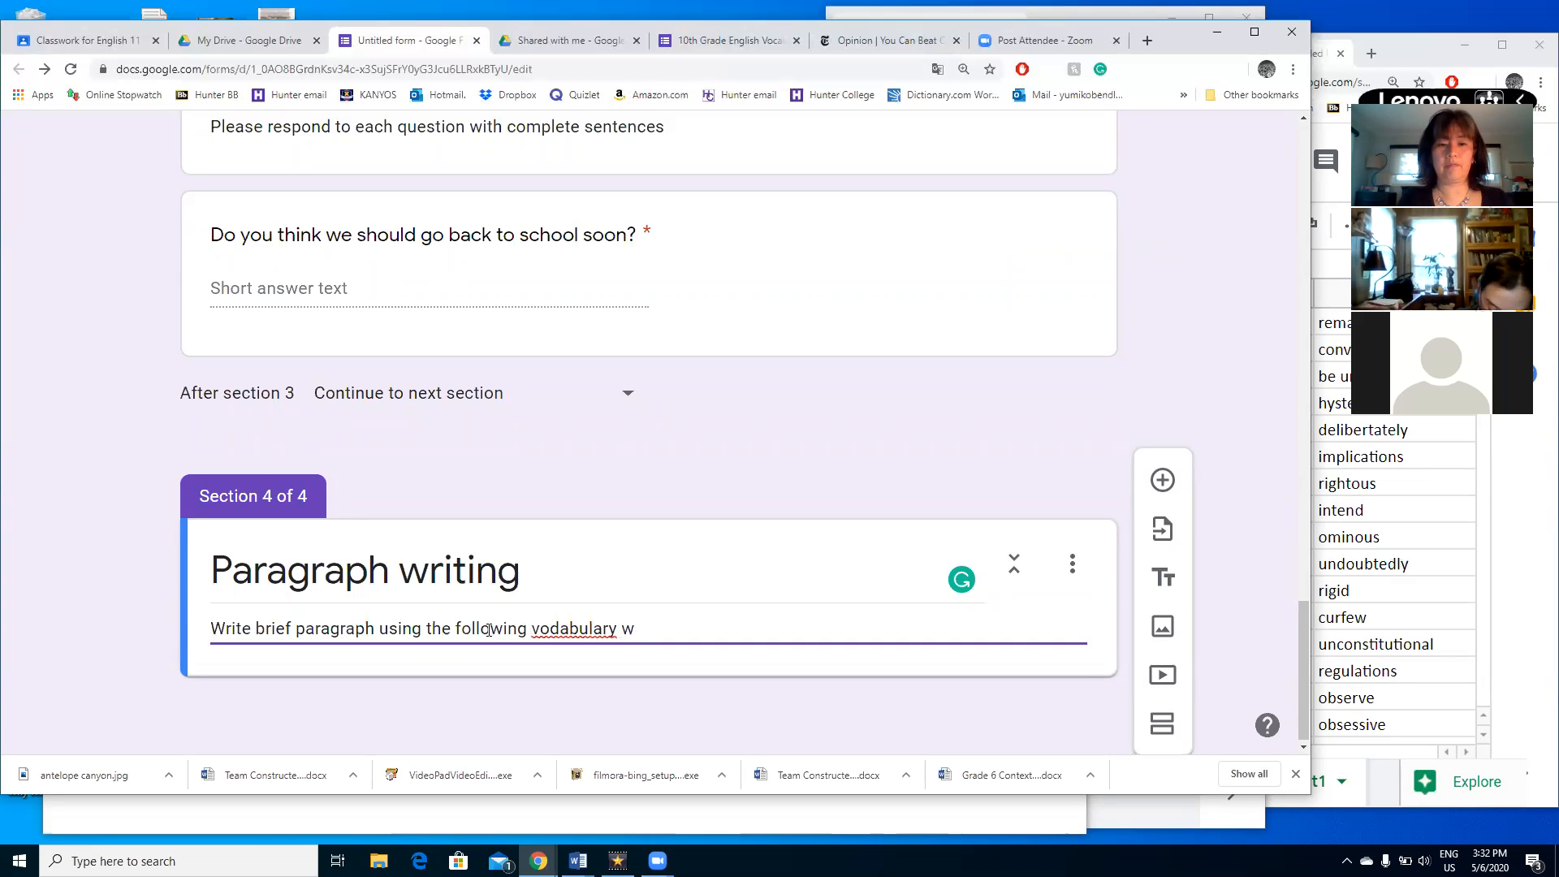
{"action": "key", "text": "BackSpace"}
{"action": "key", "text": "BackSpace"}
{"action": "key", "text": "BackSpace"}
{"action": "key", "text": "BackSpace"}
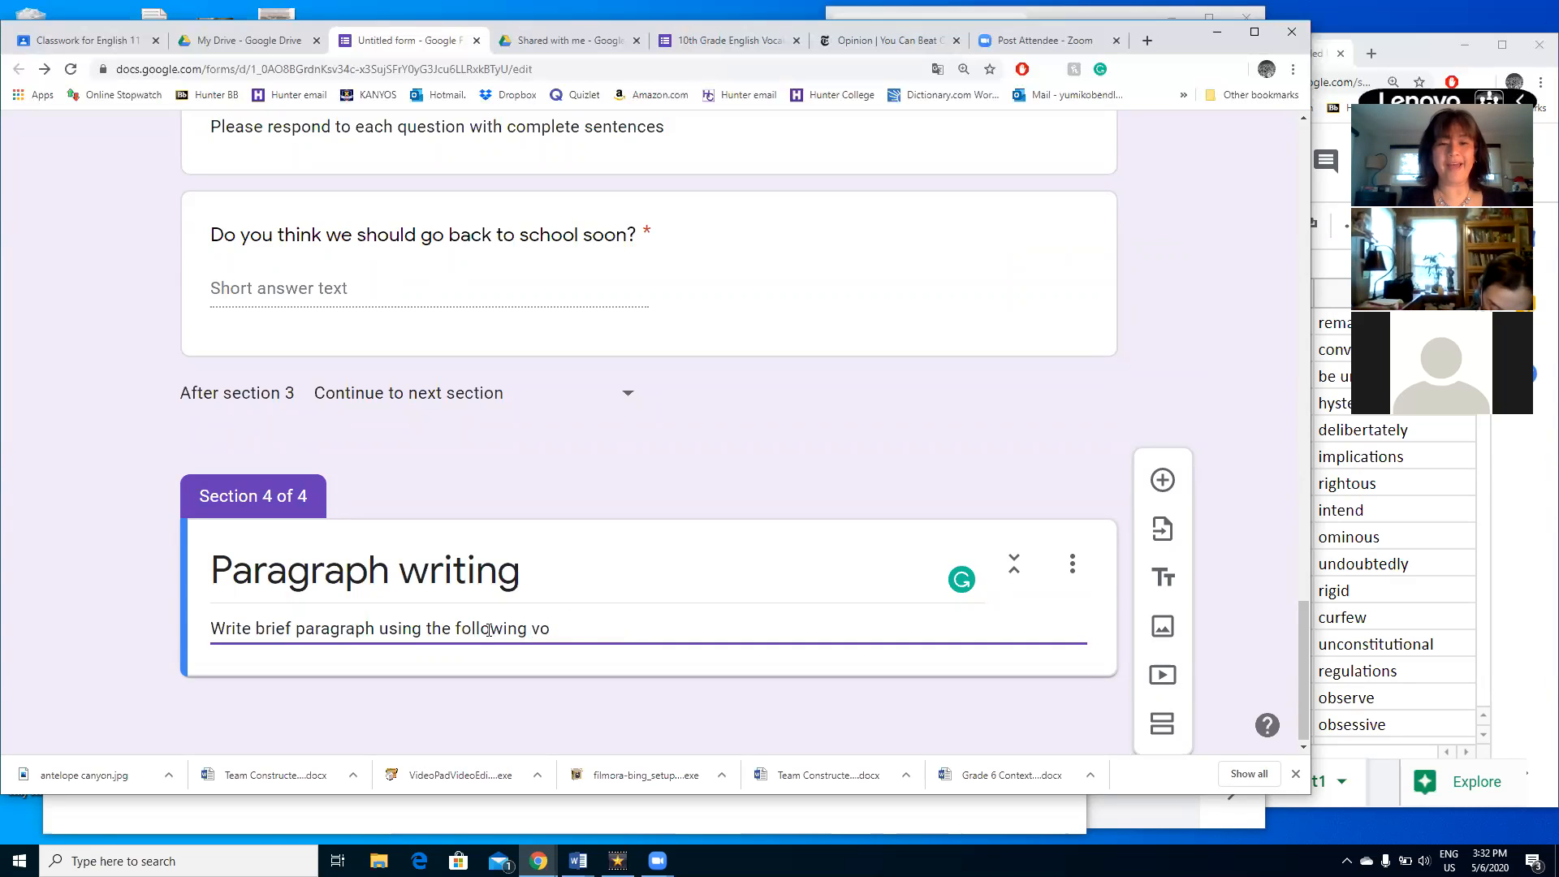
{"action": "type", "text": "acbulary w"}
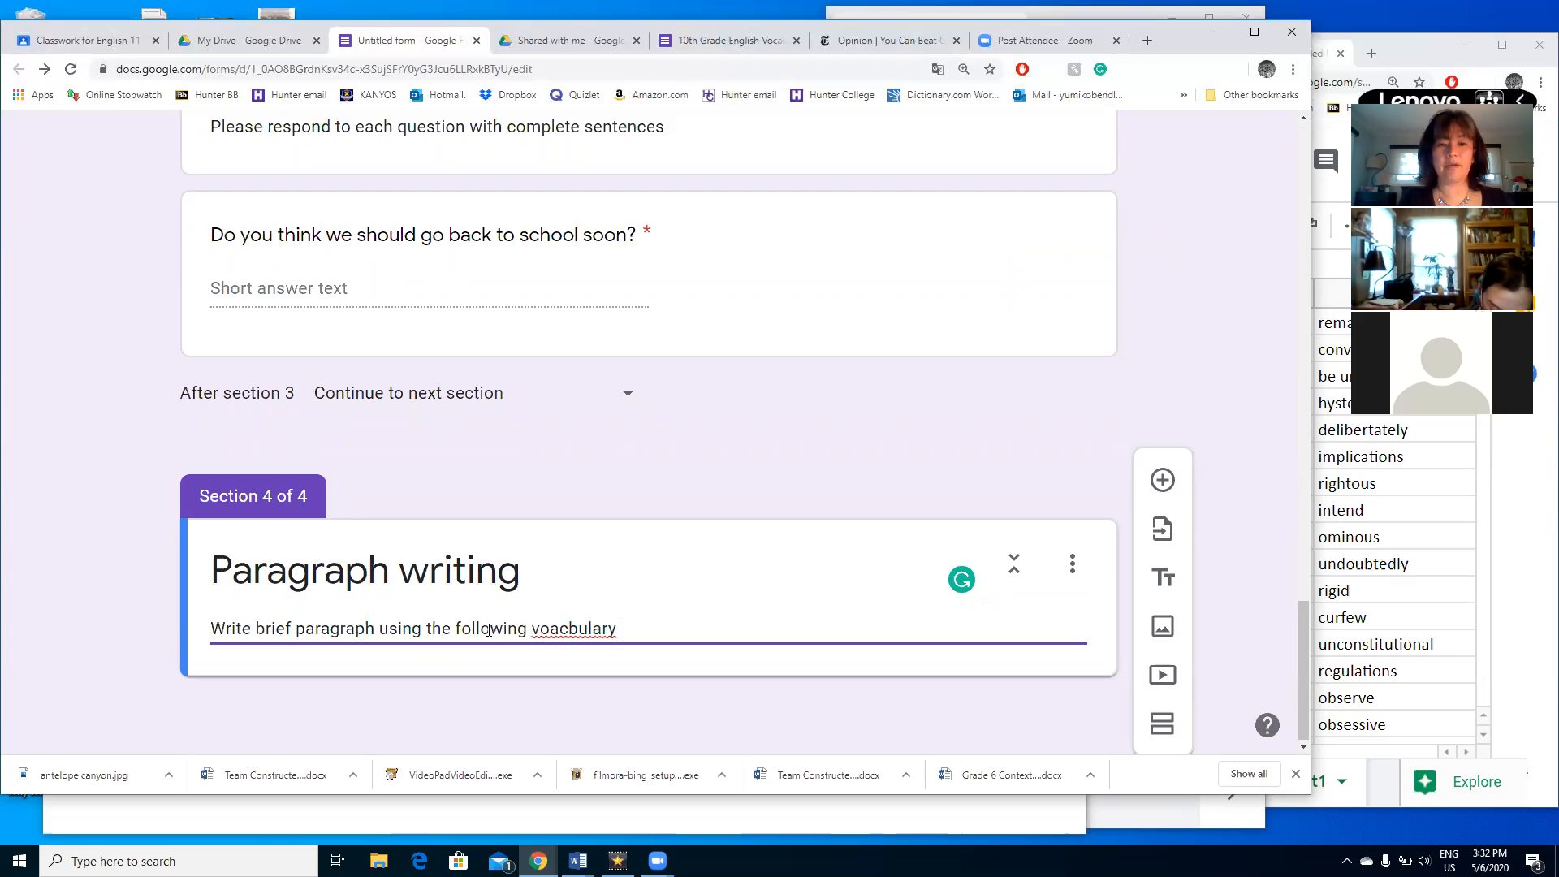
{"action": "key", "text": "BackSpace"}
{"action": "key", "text": "BackSpace"}
{"action": "key", "text": "BackSpace"}
{"action": "key", "text": "BackSpace"}
{"action": "key", "text": "BackSpace"}
{"action": "key", "text": "BackSpace"}
{"action": "key", "text": "BackSpace"}
{"action": "key", "text": "BackSpace"}
{"action": "key", "text": "BackSpace"}
{"action": "key", "text": "BackSpace"}
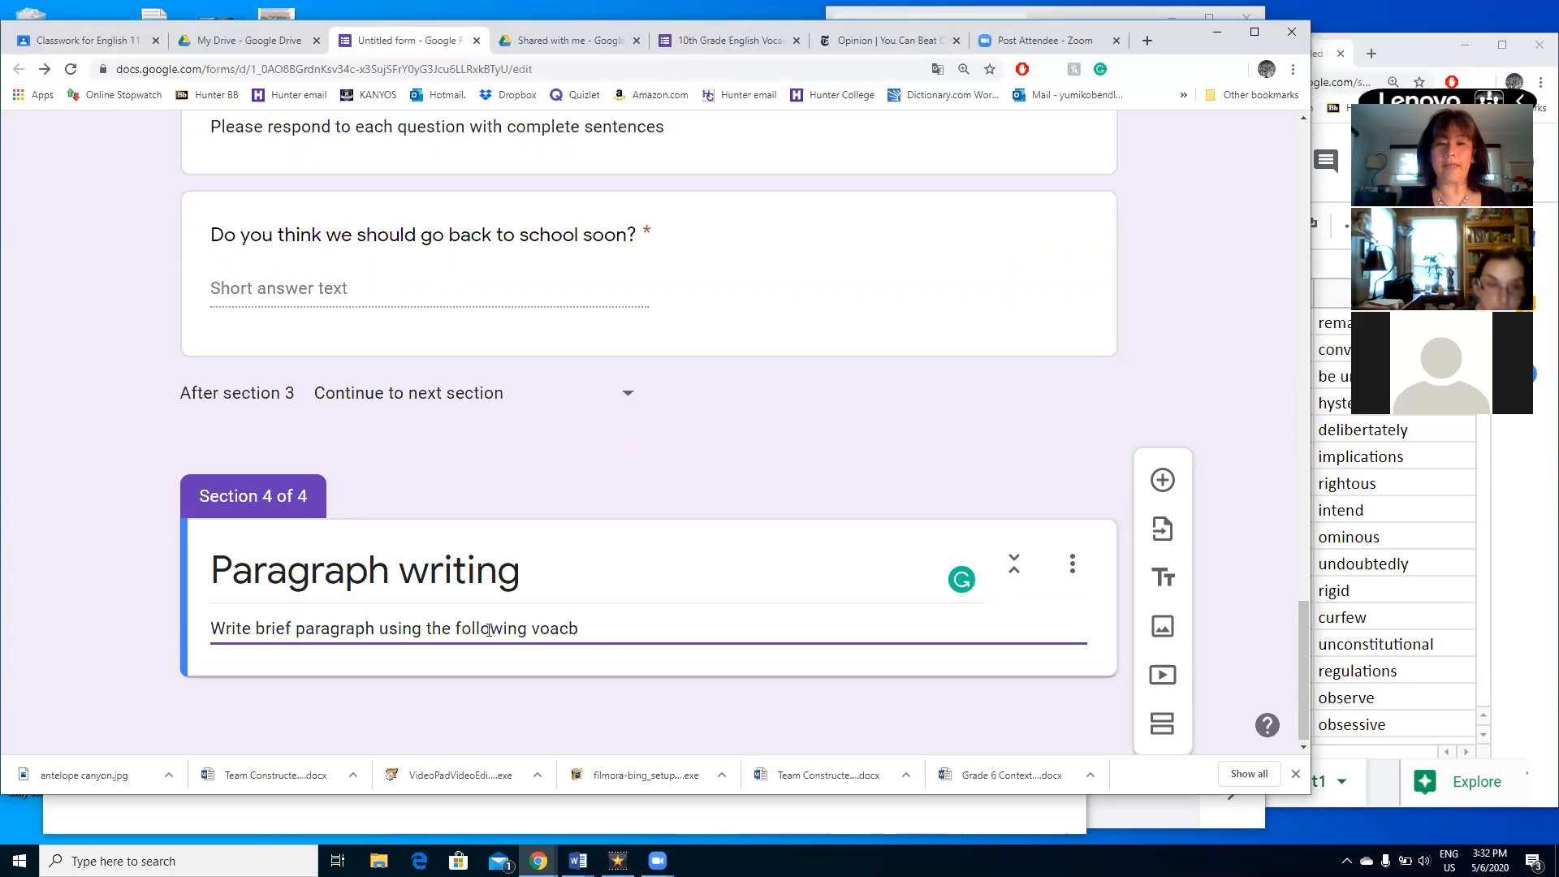
{"action": "type", "text": "cab"}
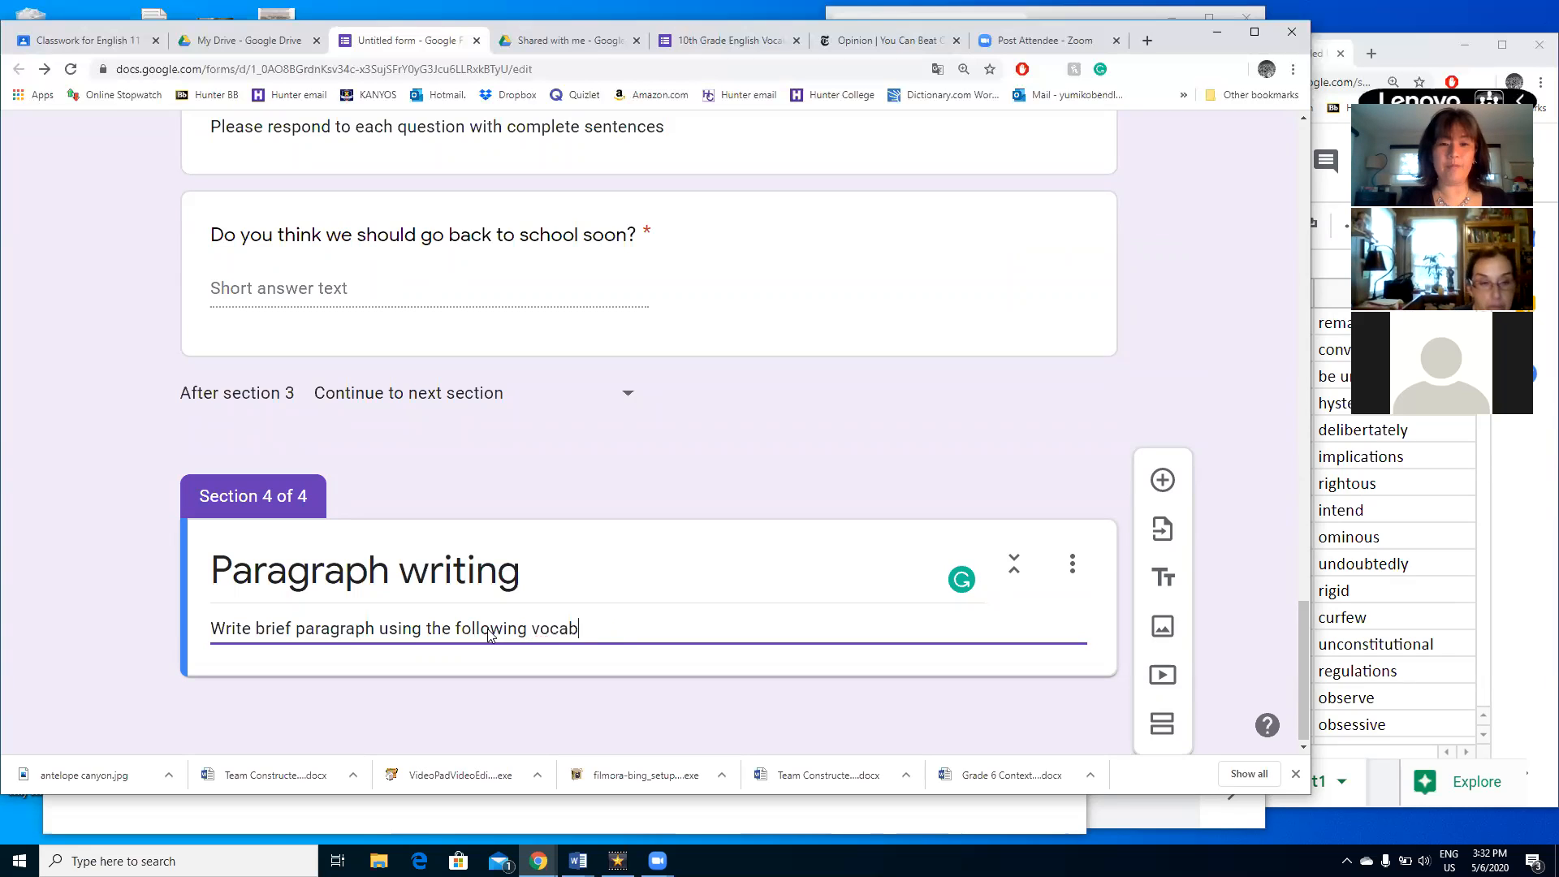
{"action": "type", "text": "ulary "}
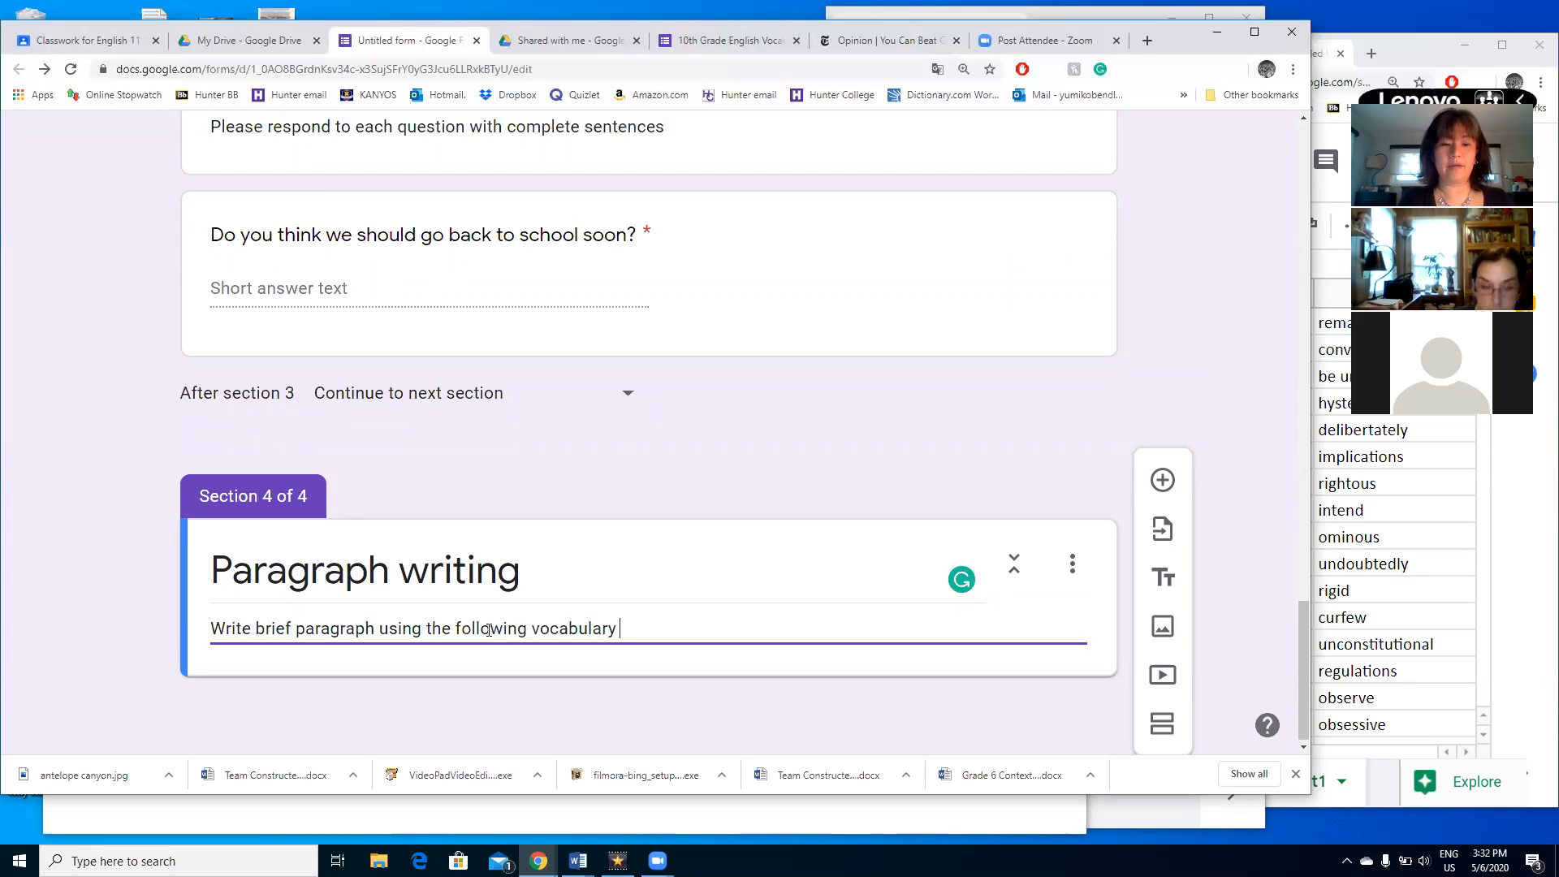
{"action": "type", "text": "words"}
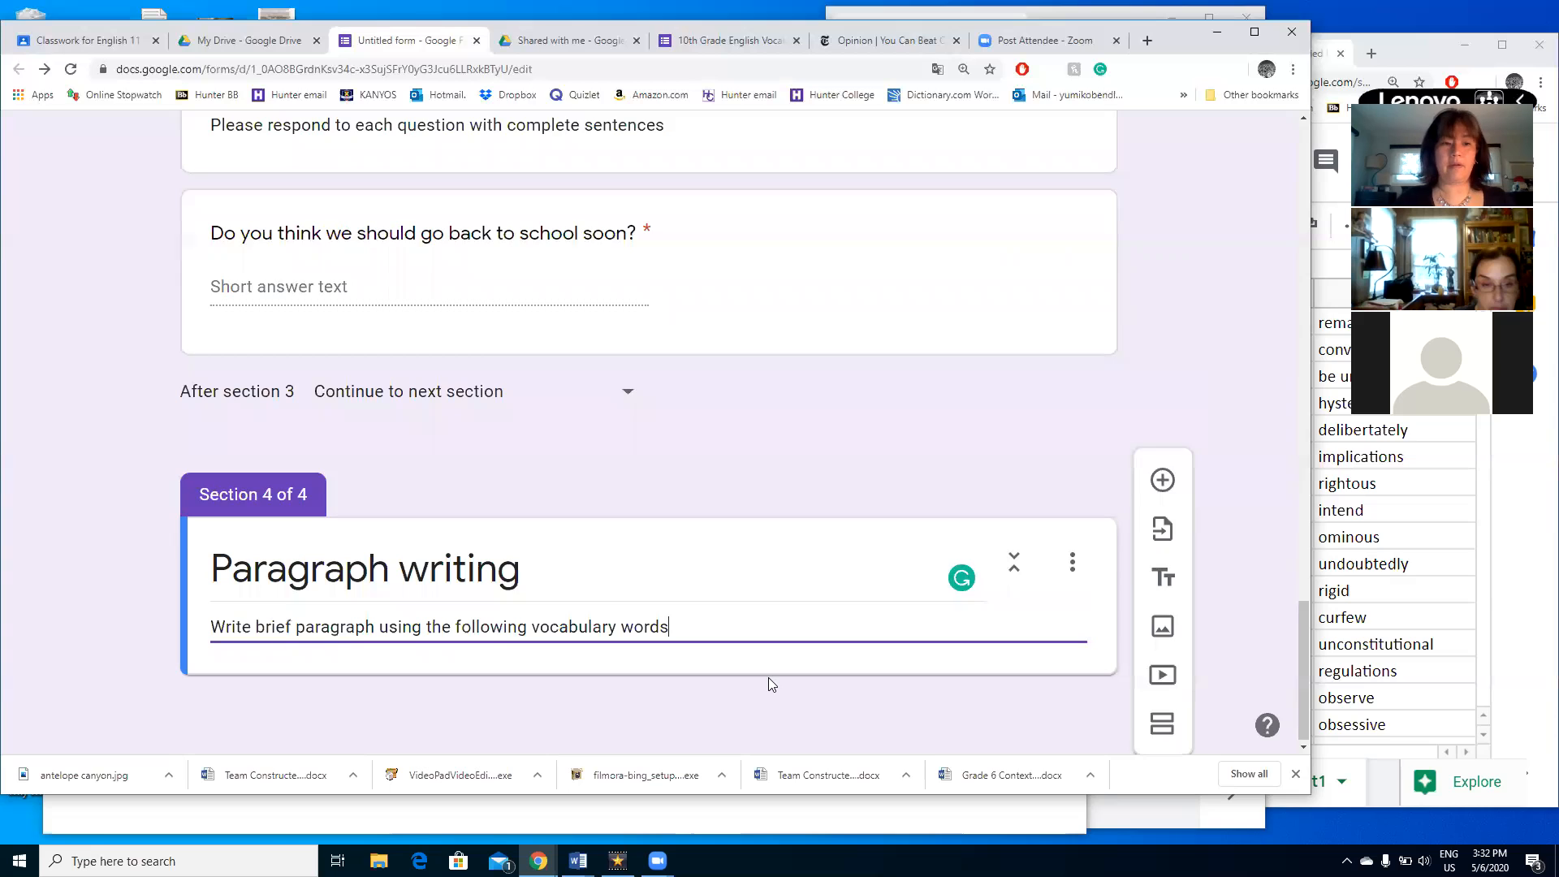
- Add a question to the Paragraph writing section with the vocabulary words "library desk rain" as its text
{"action": "left_click", "coordinate": [1163, 483]}
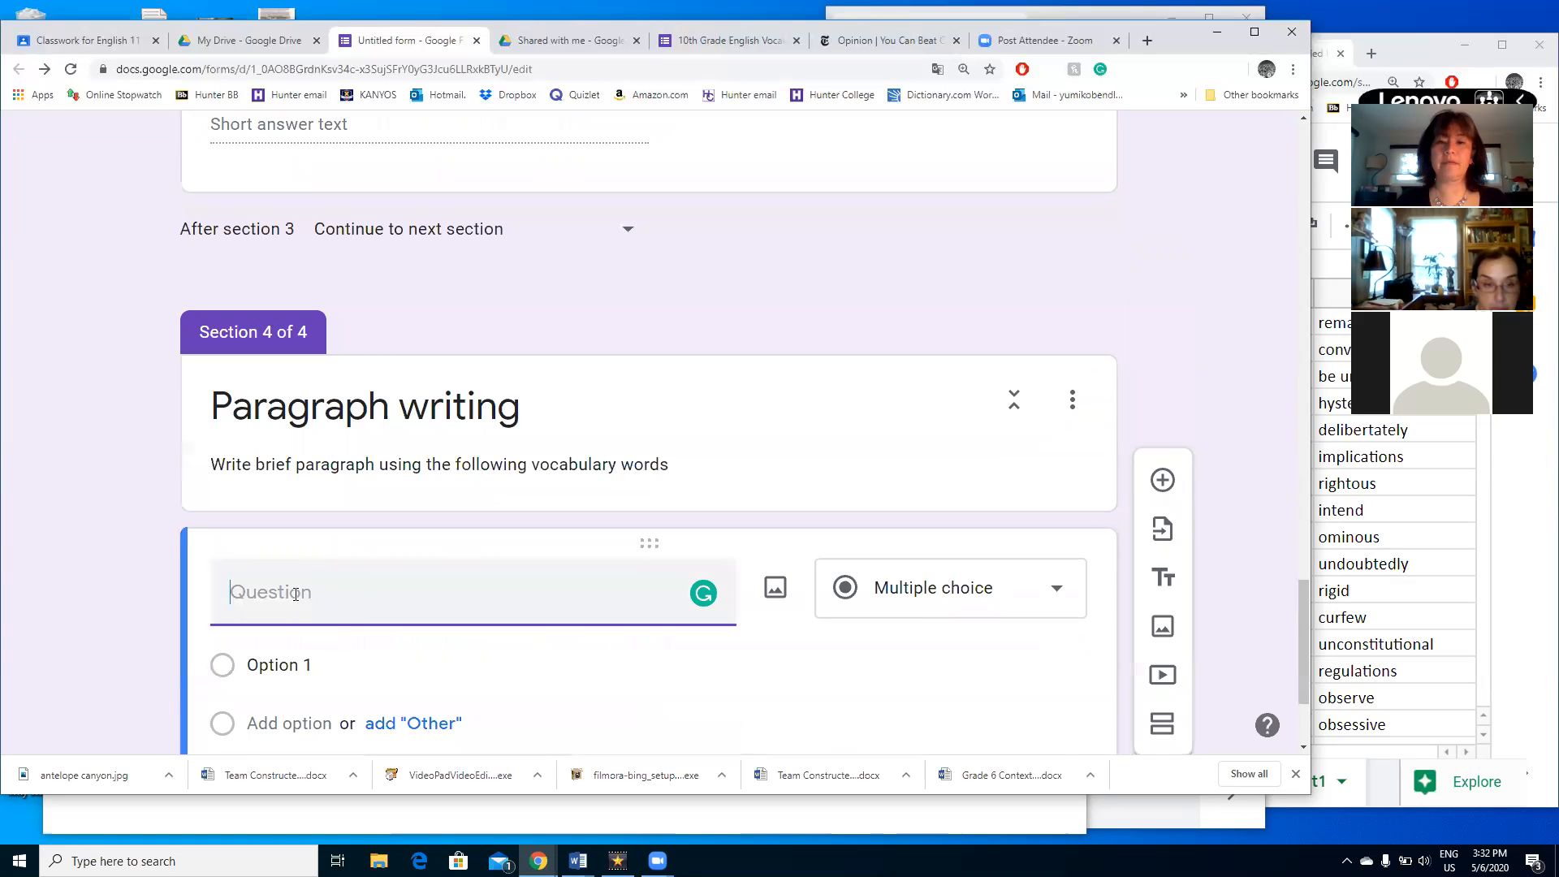
{"action": "type", "text": "librab"}
{"action": "key", "text": "BackSpace"}
{"action": "key", "text": "BackSpace"}
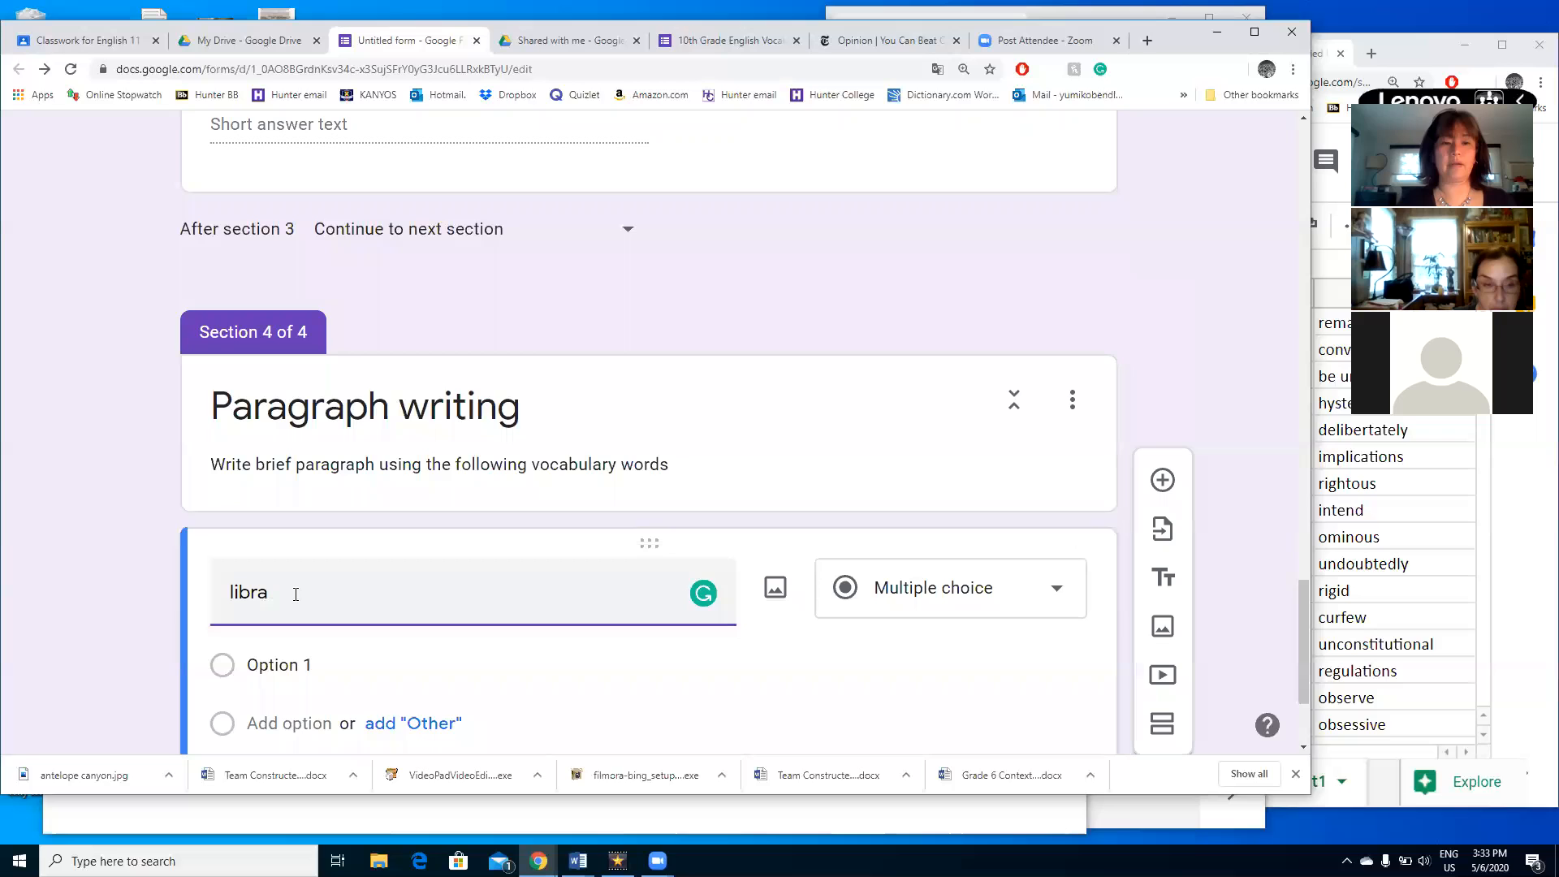
{"action": "type", "text": "ary desk rain"}
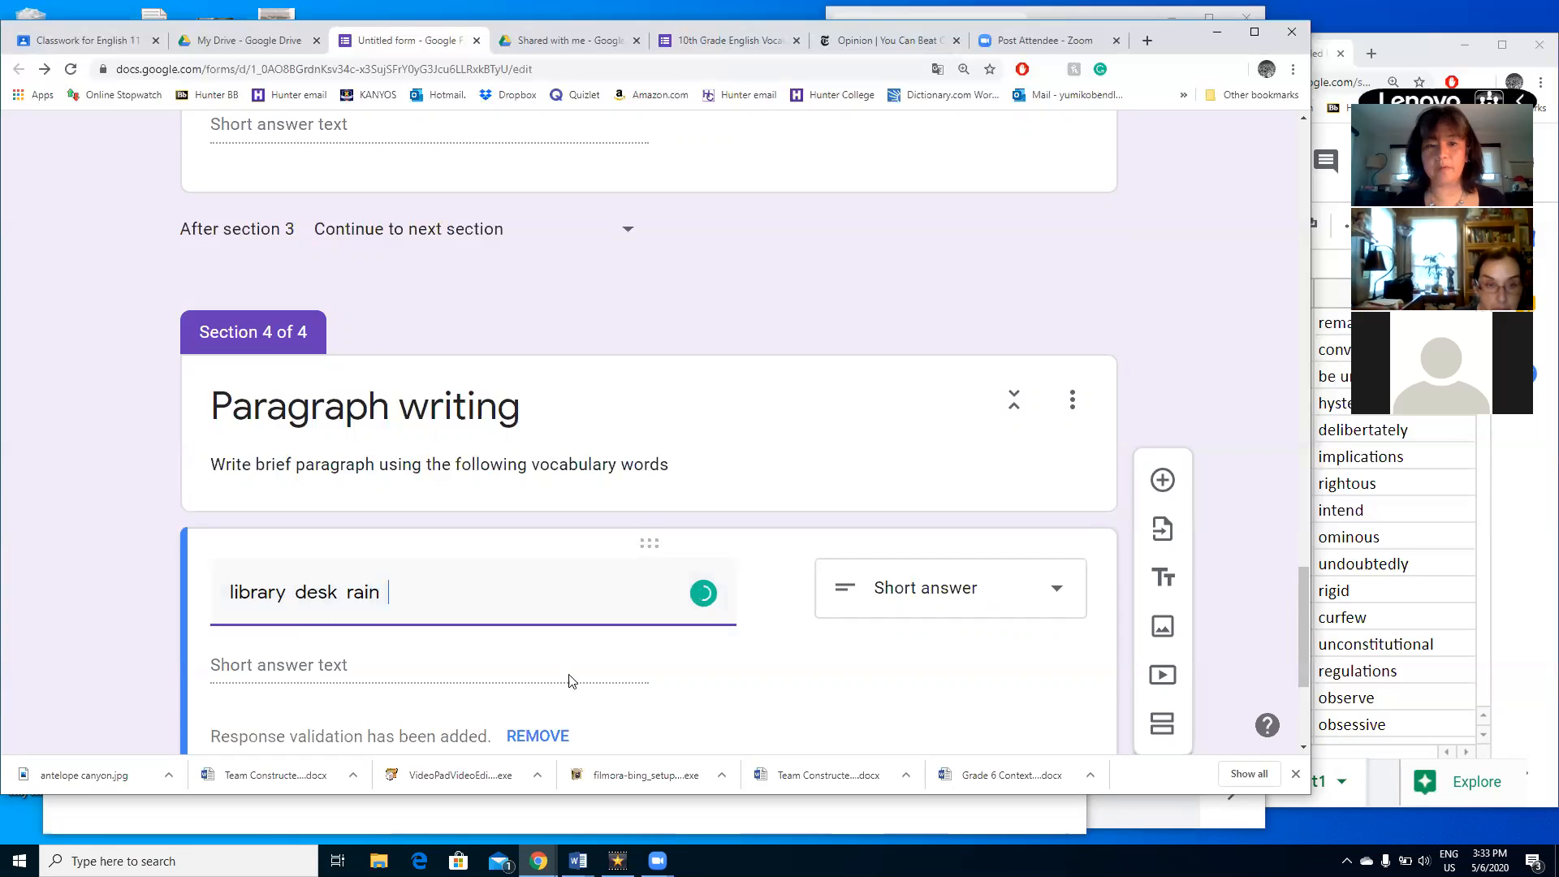
- Change the "library desk rain" question's type to Paragraph and make it required
{"action": "scroll", "coordinate": [588, 656], "scroll_direction": "down", "scroll_amount": 1}
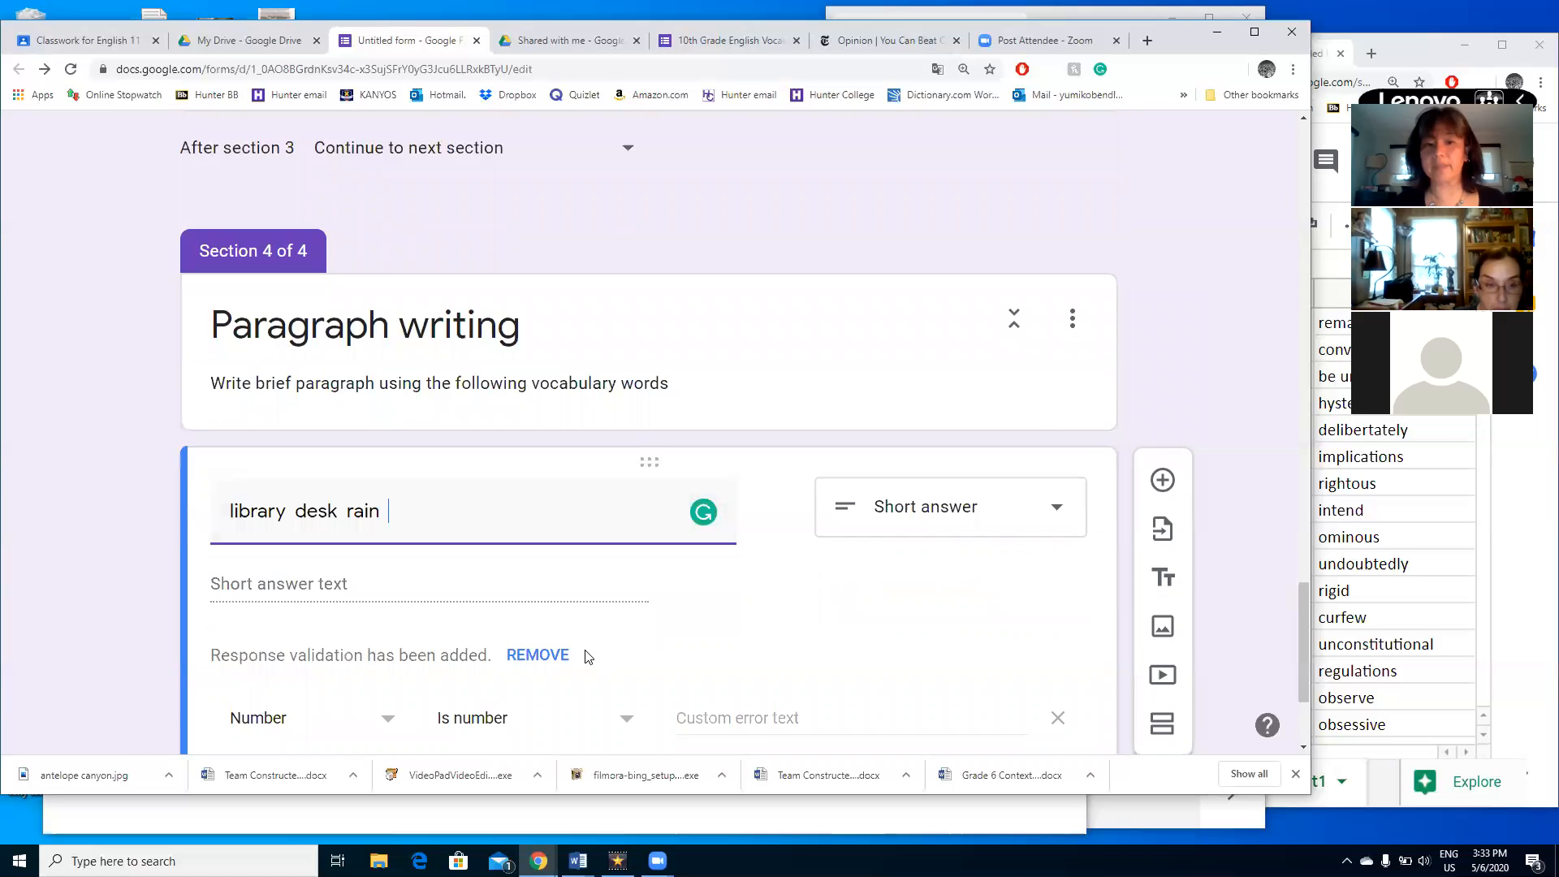
{"action": "scroll", "coordinate": [588, 657], "scroll_direction": "down", "scroll_amount": 1}
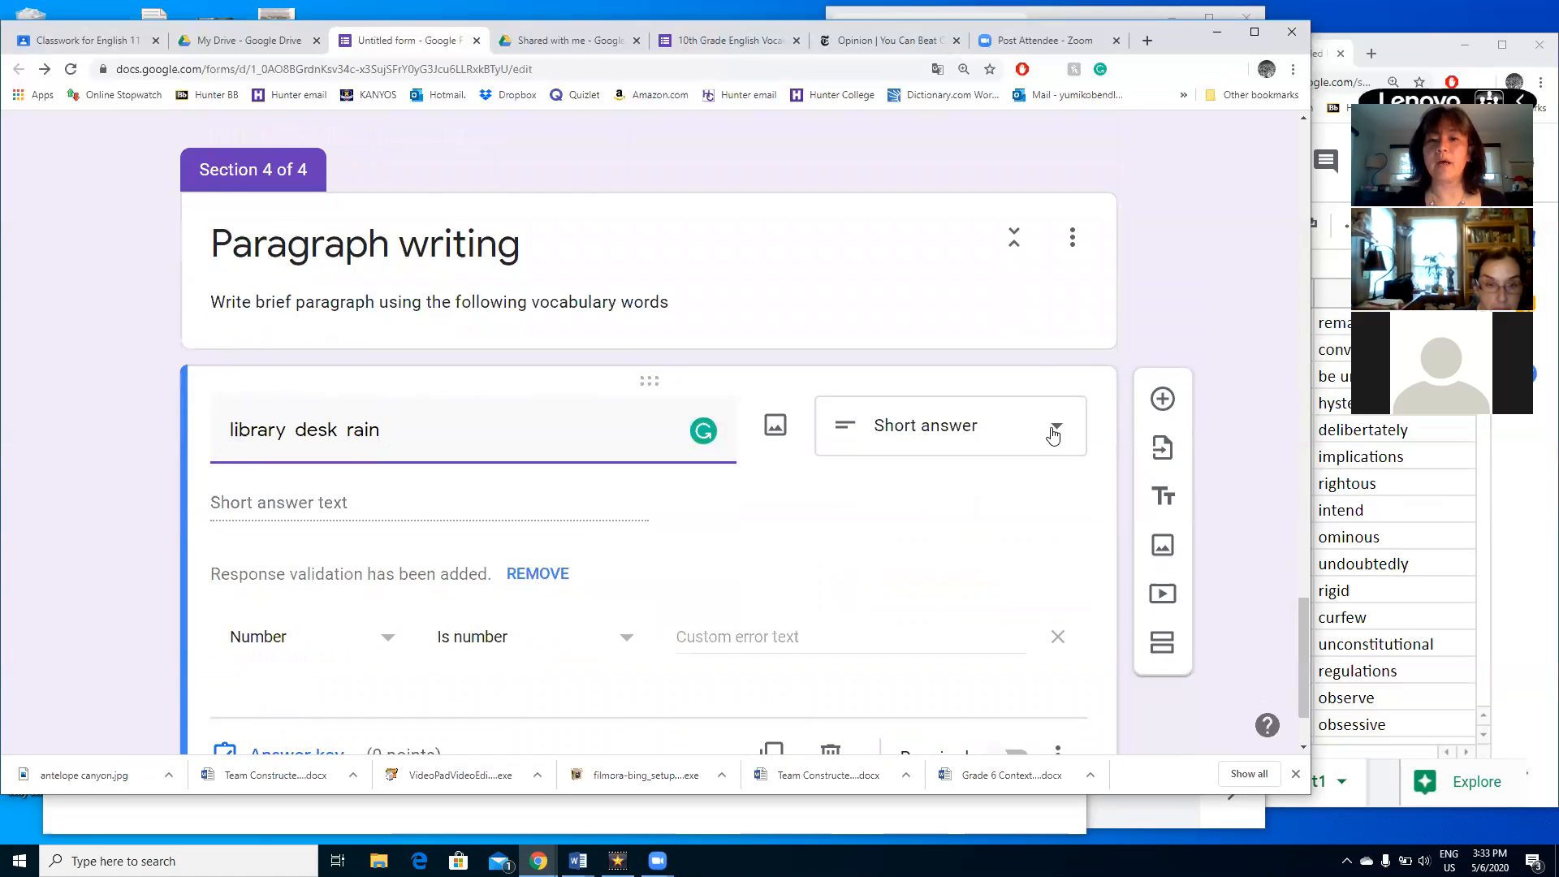
{"action": "left_click", "coordinate": [1053, 436]}
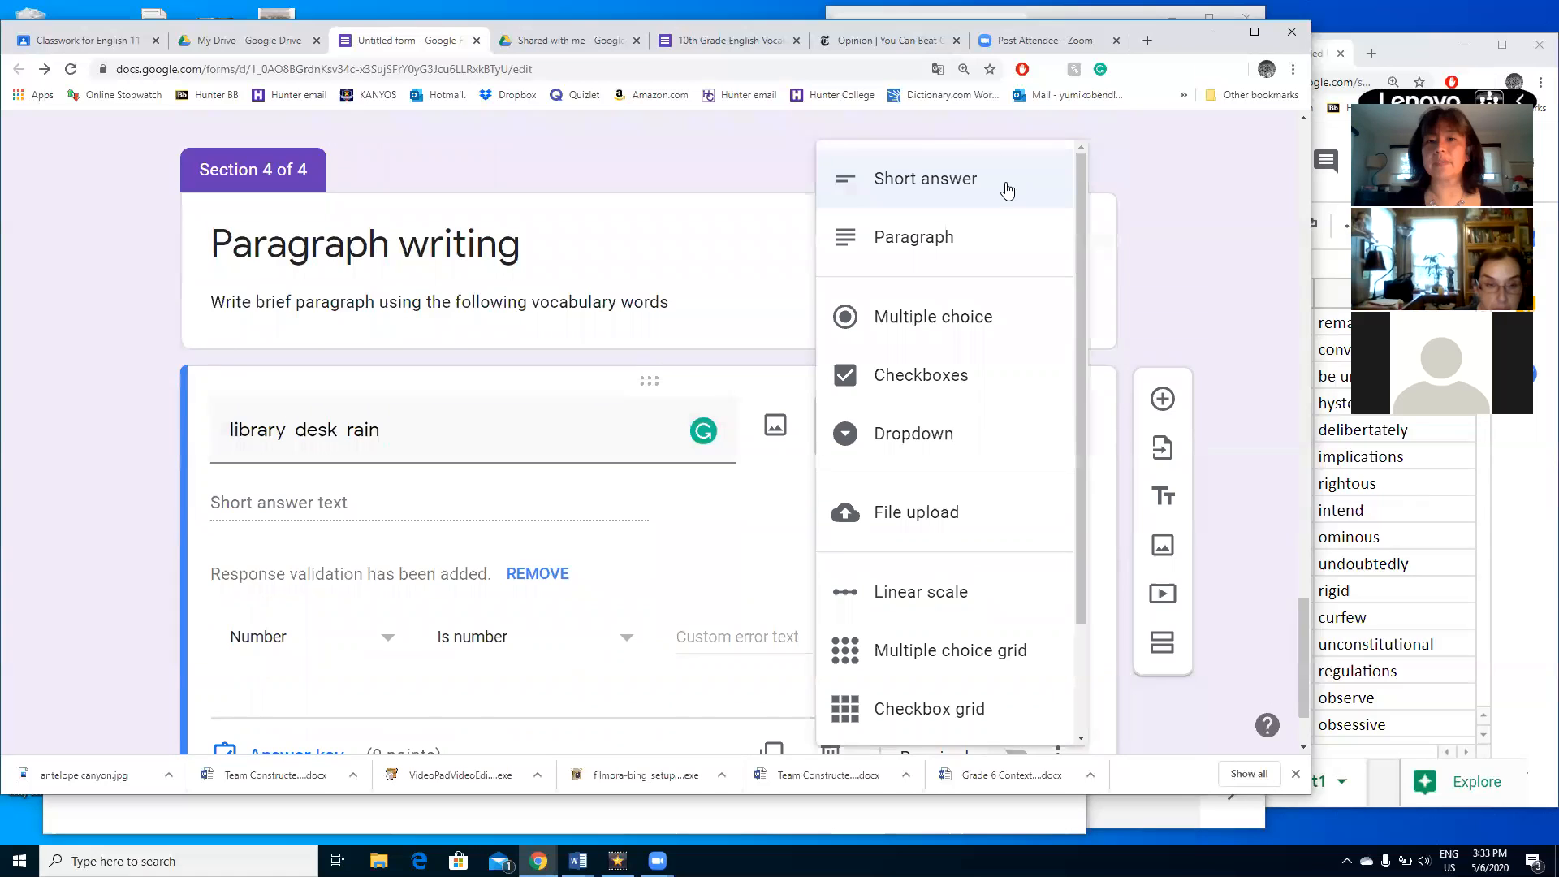
{"action": "left_click", "coordinate": [981, 241]}
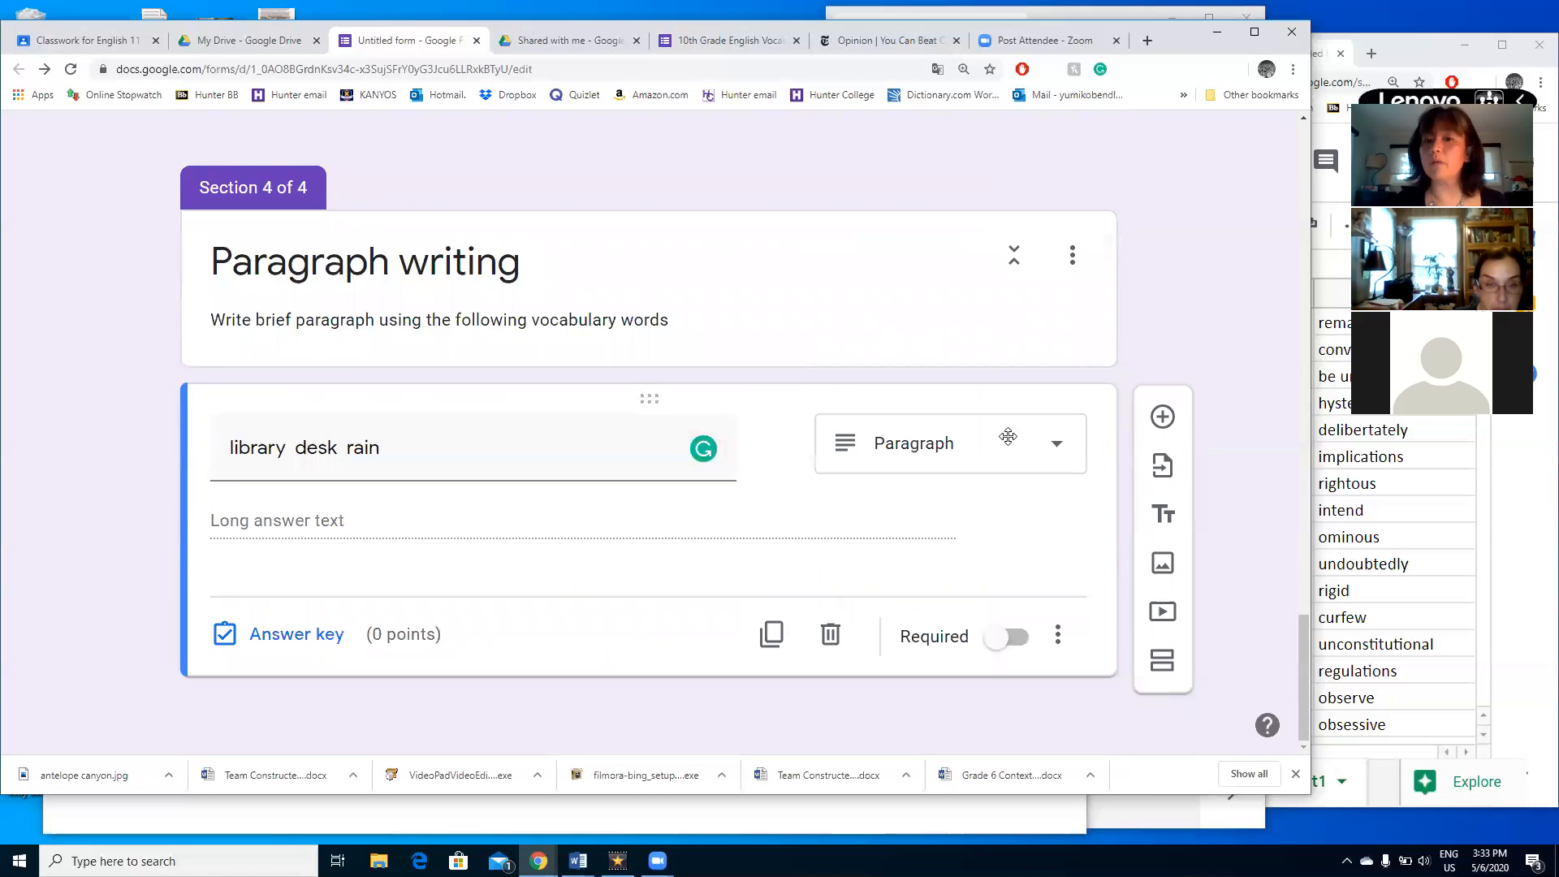
{"action": "left_click", "coordinate": [1012, 641]}
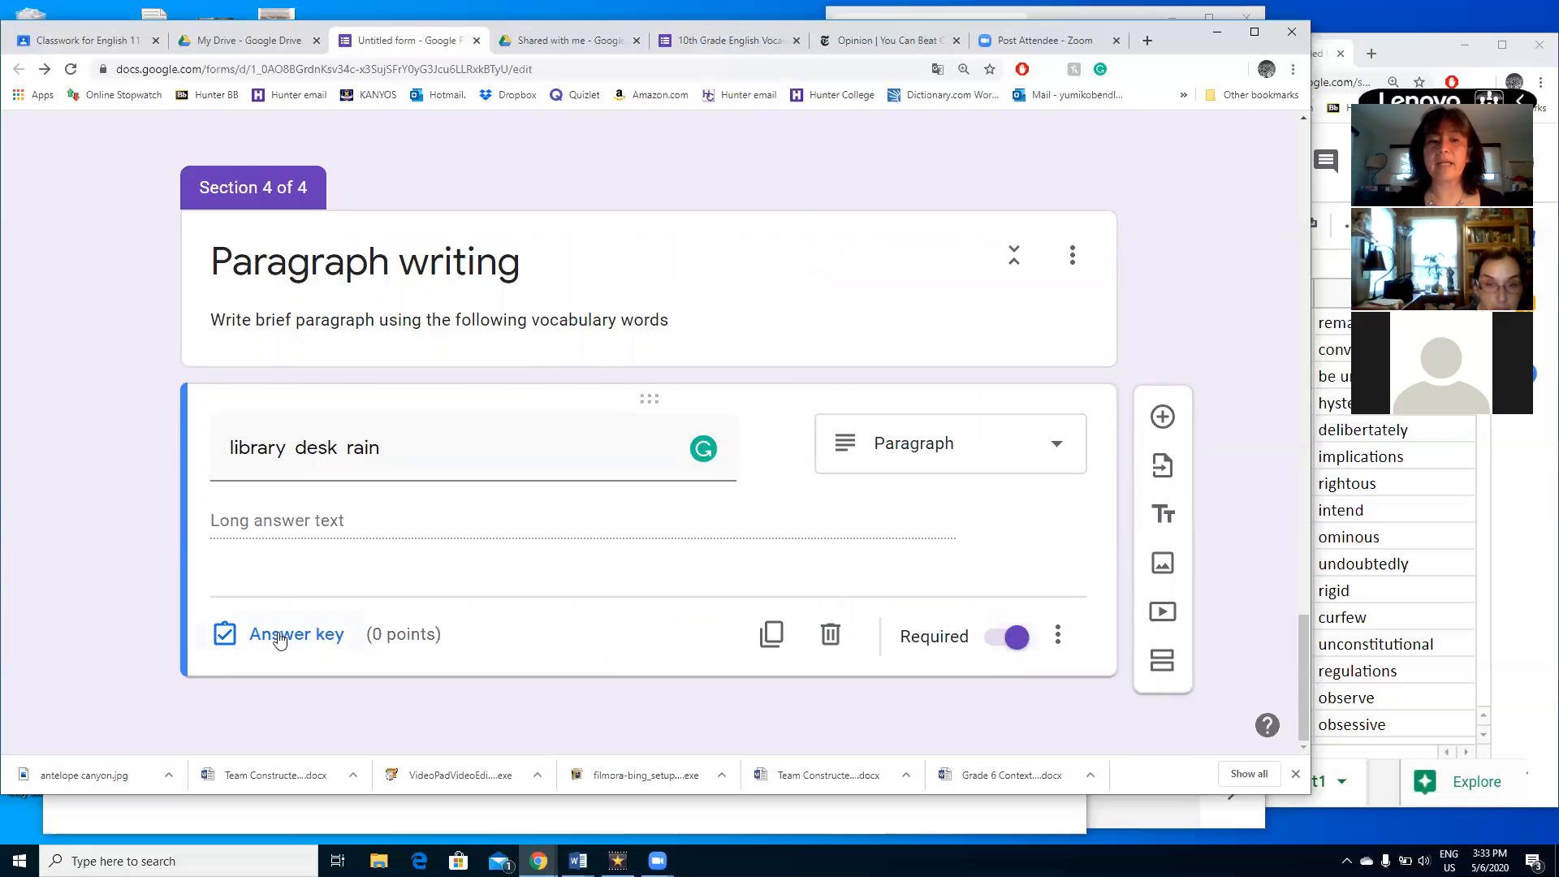
- Set the "library desk rain" question's value to 10 points in its answer key
{"action": "left_click", "coordinate": [280, 638]}
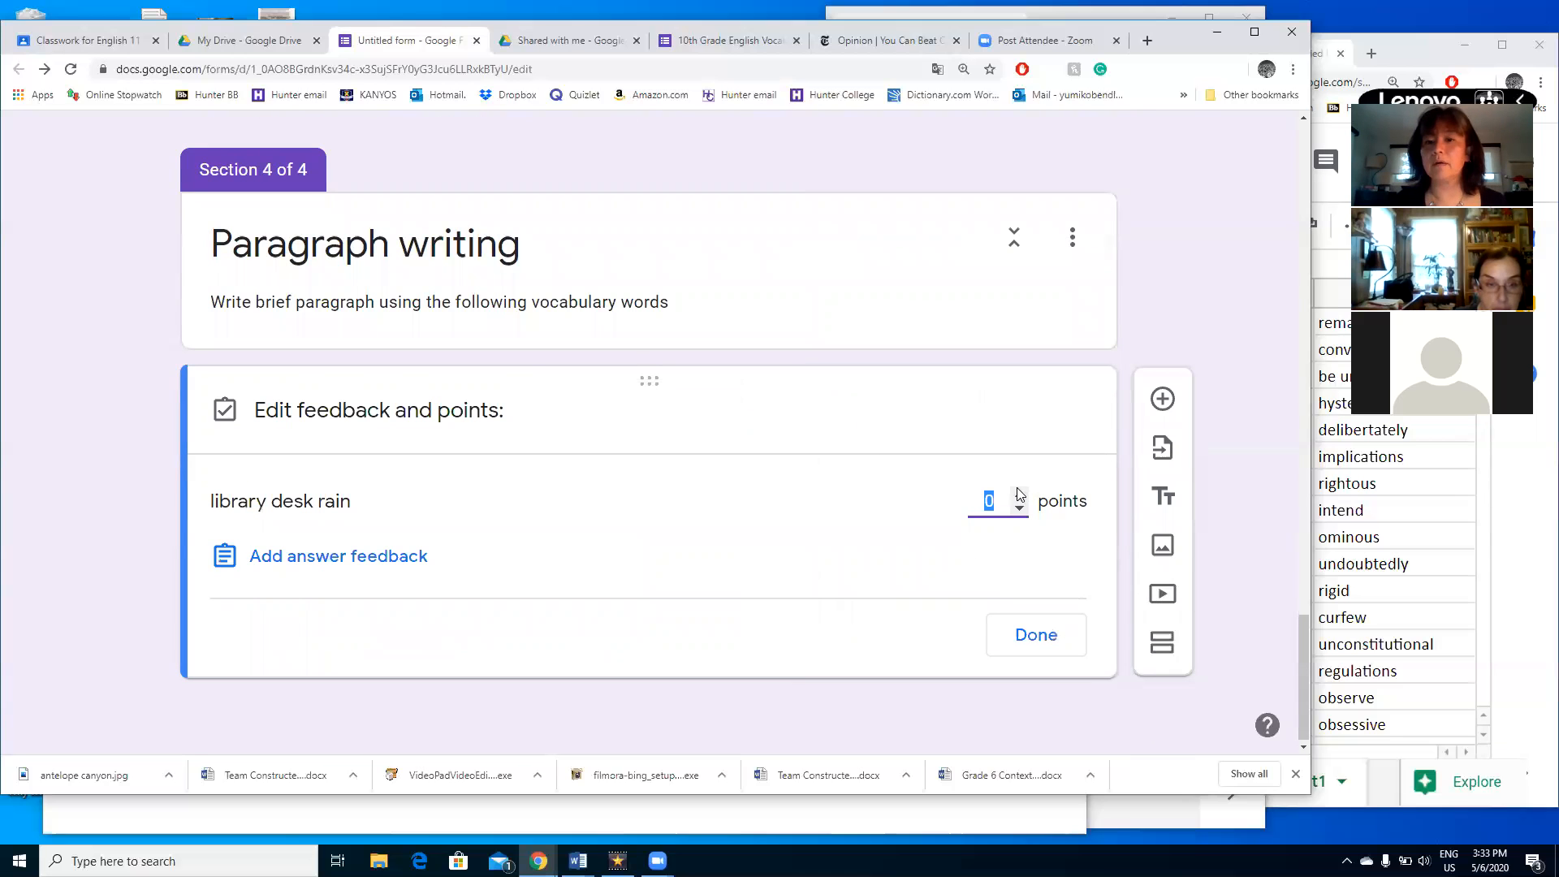
{"action": "left_click", "coordinate": [1020, 497]}
{"action": "left_click", "coordinate": [1021, 497]}
{"action": "left_click", "coordinate": [1021, 497]}
{"action": "left_click", "coordinate": [1020, 497]}
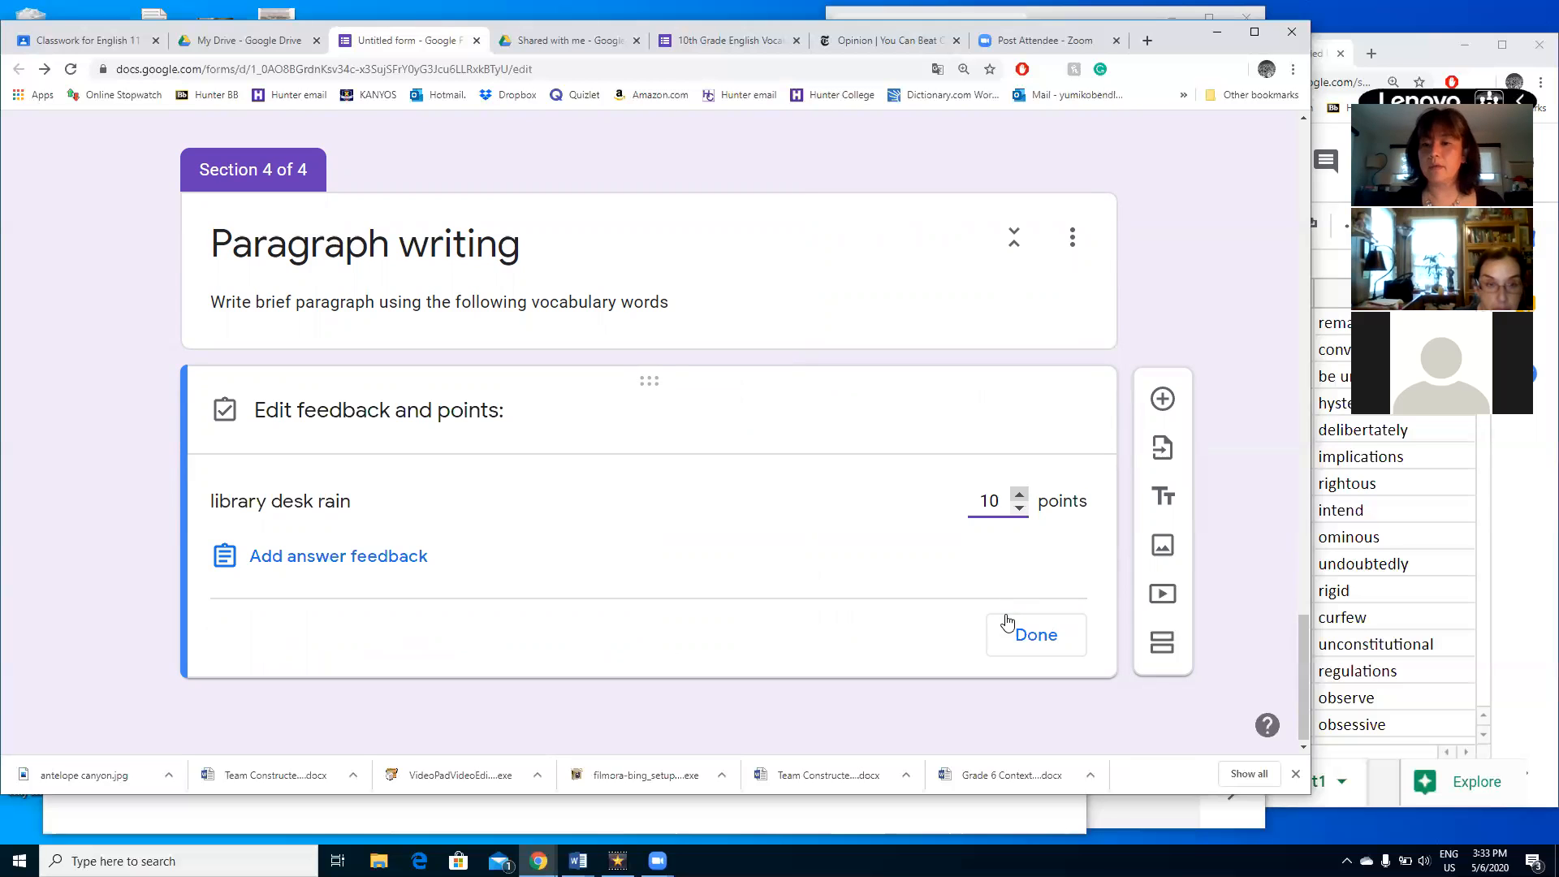
{"action": "left_click", "coordinate": [1037, 637]}
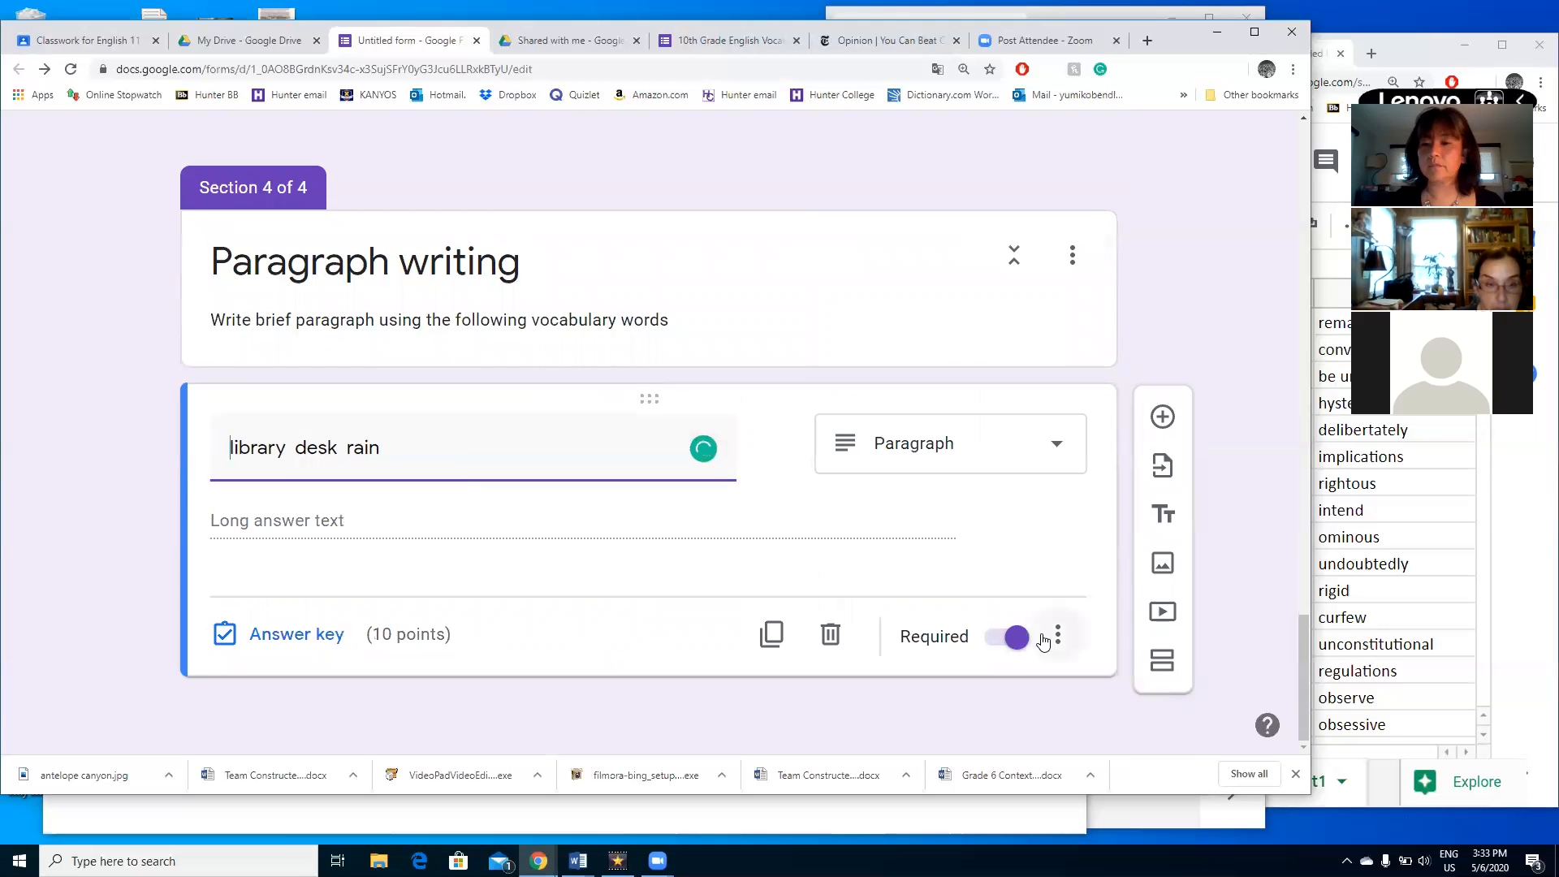
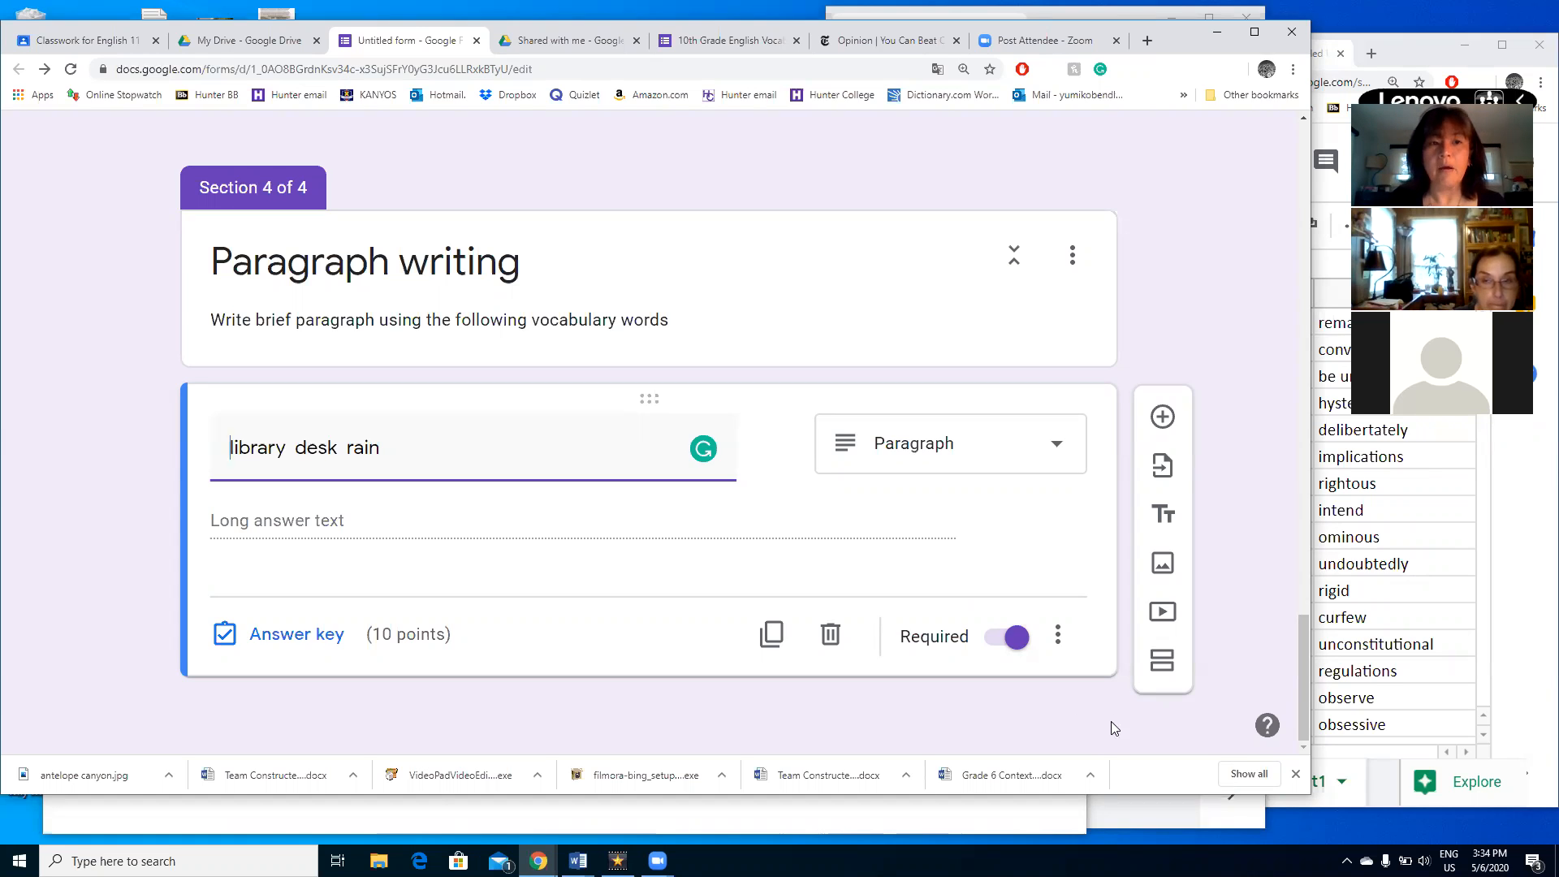
- Rename the untitled form file as "Vocabulary Test #1", matching the form's title
{"action": "left_click", "coordinate": [1230, 609]}
{"action": "scroll", "coordinate": [1238, 617], "scroll_direction": "up", "scroll_amount": 2}
{"action": "scroll", "coordinate": [1238, 618], "scroll_direction": "down", "scroll_amount": 2}
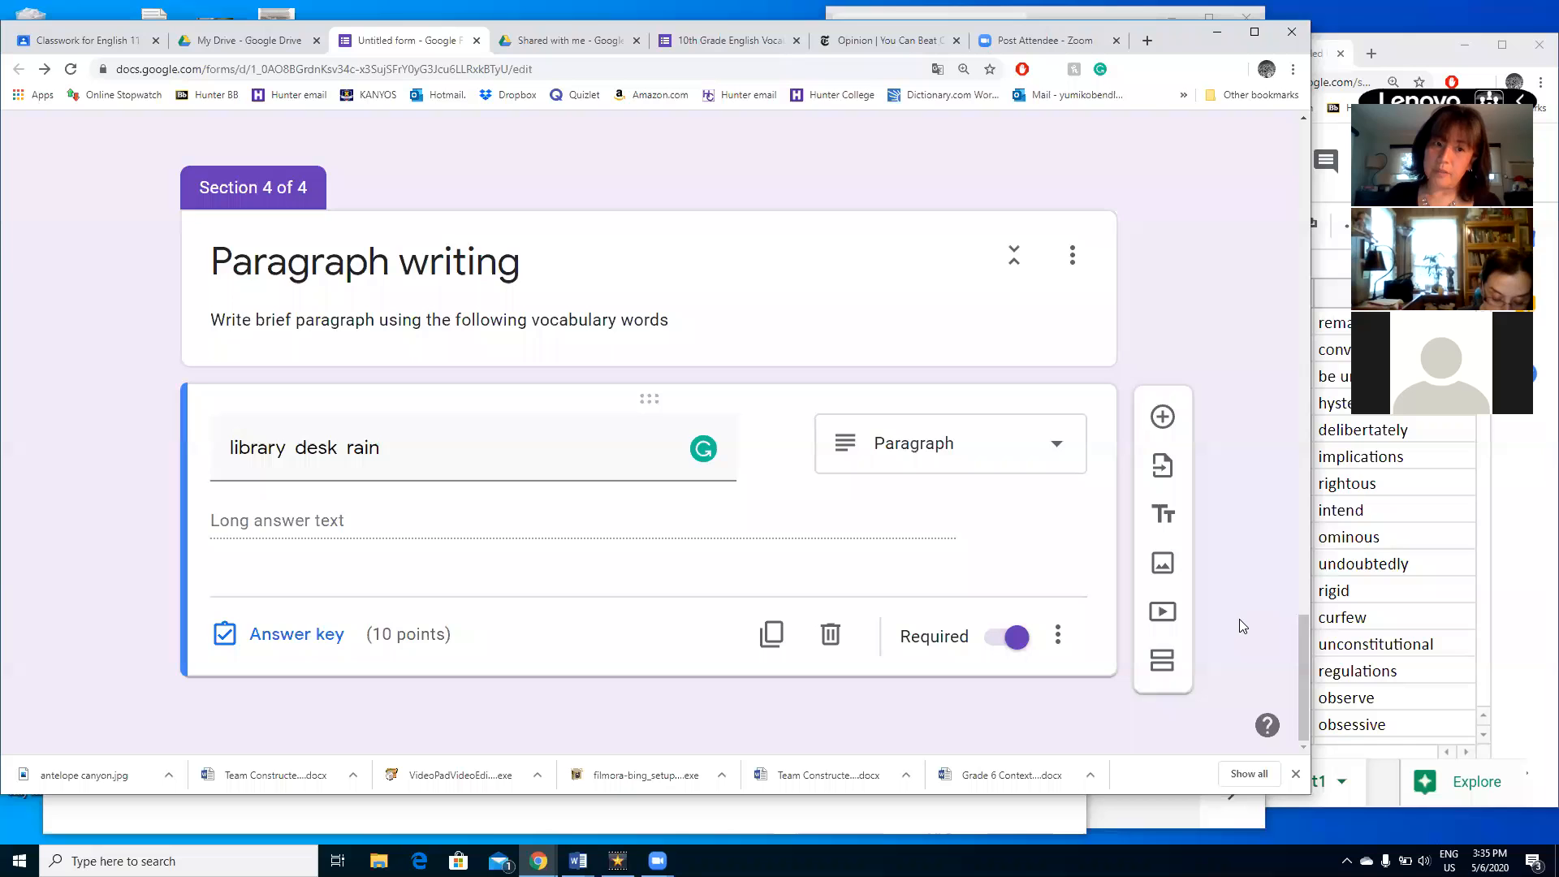
{"action": "scroll", "coordinate": [1239, 619], "scroll_direction": "up", "scroll_amount": 10}
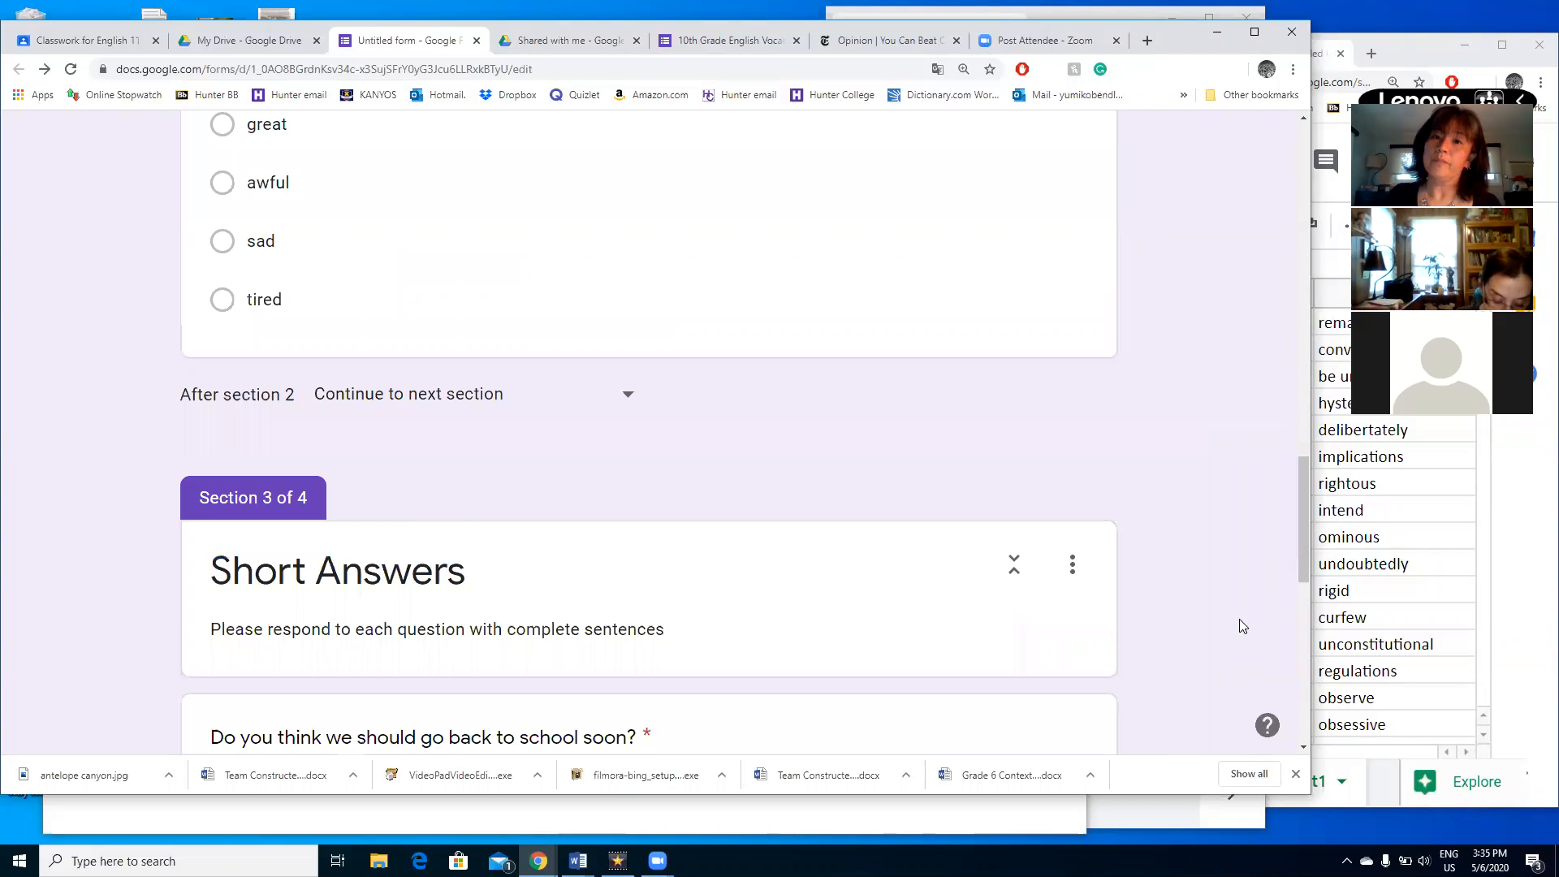
{"action": "scroll", "coordinate": [1239, 619], "scroll_direction": "up", "scroll_amount": 15}
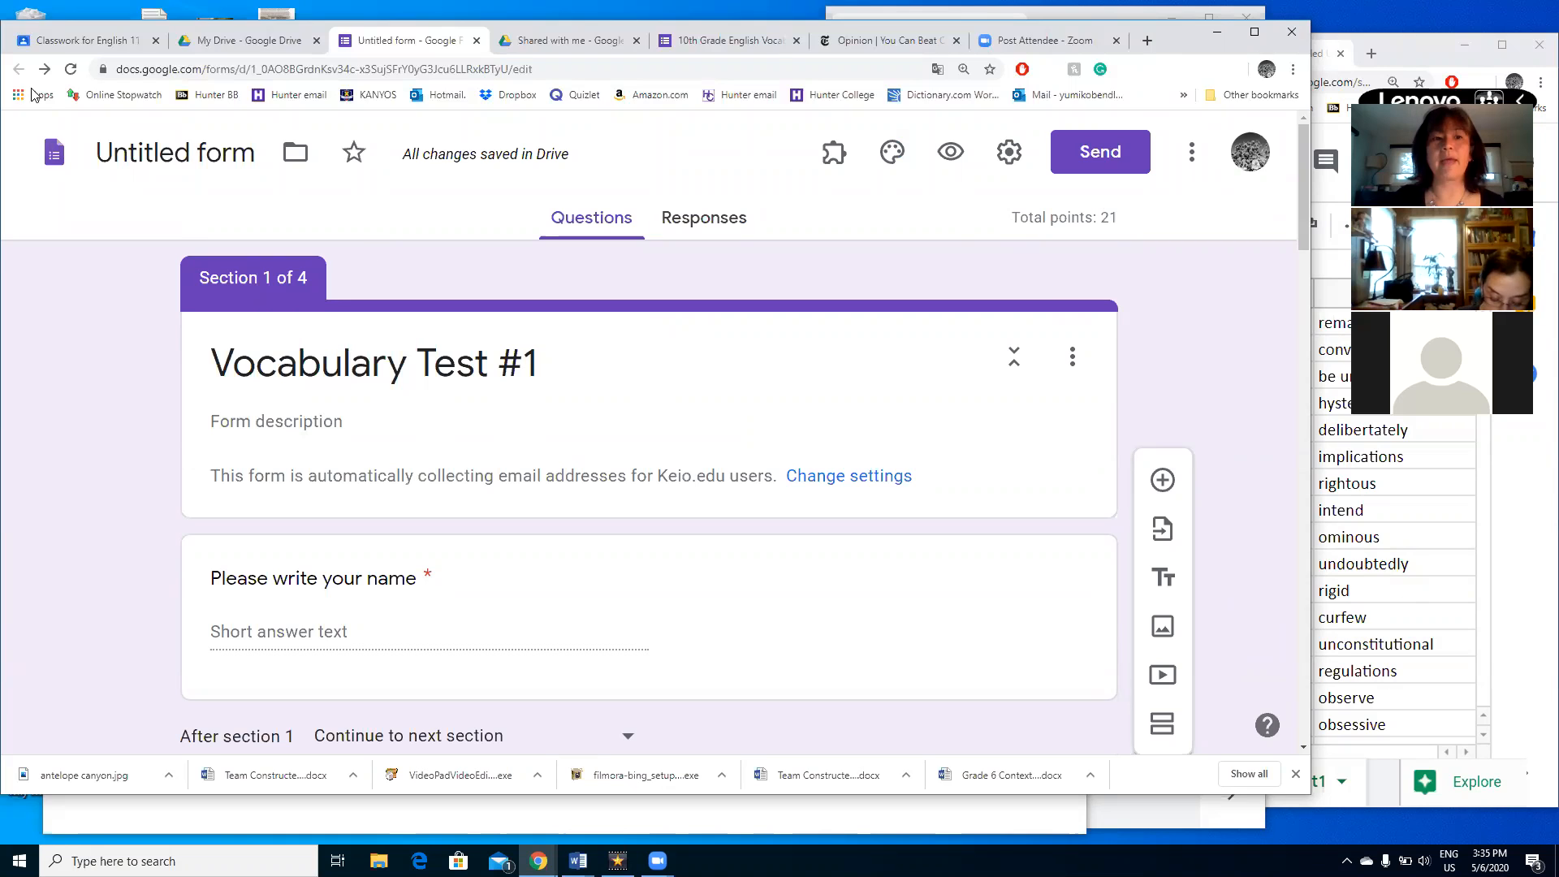
{"action": "left_click", "coordinate": [175, 153]}
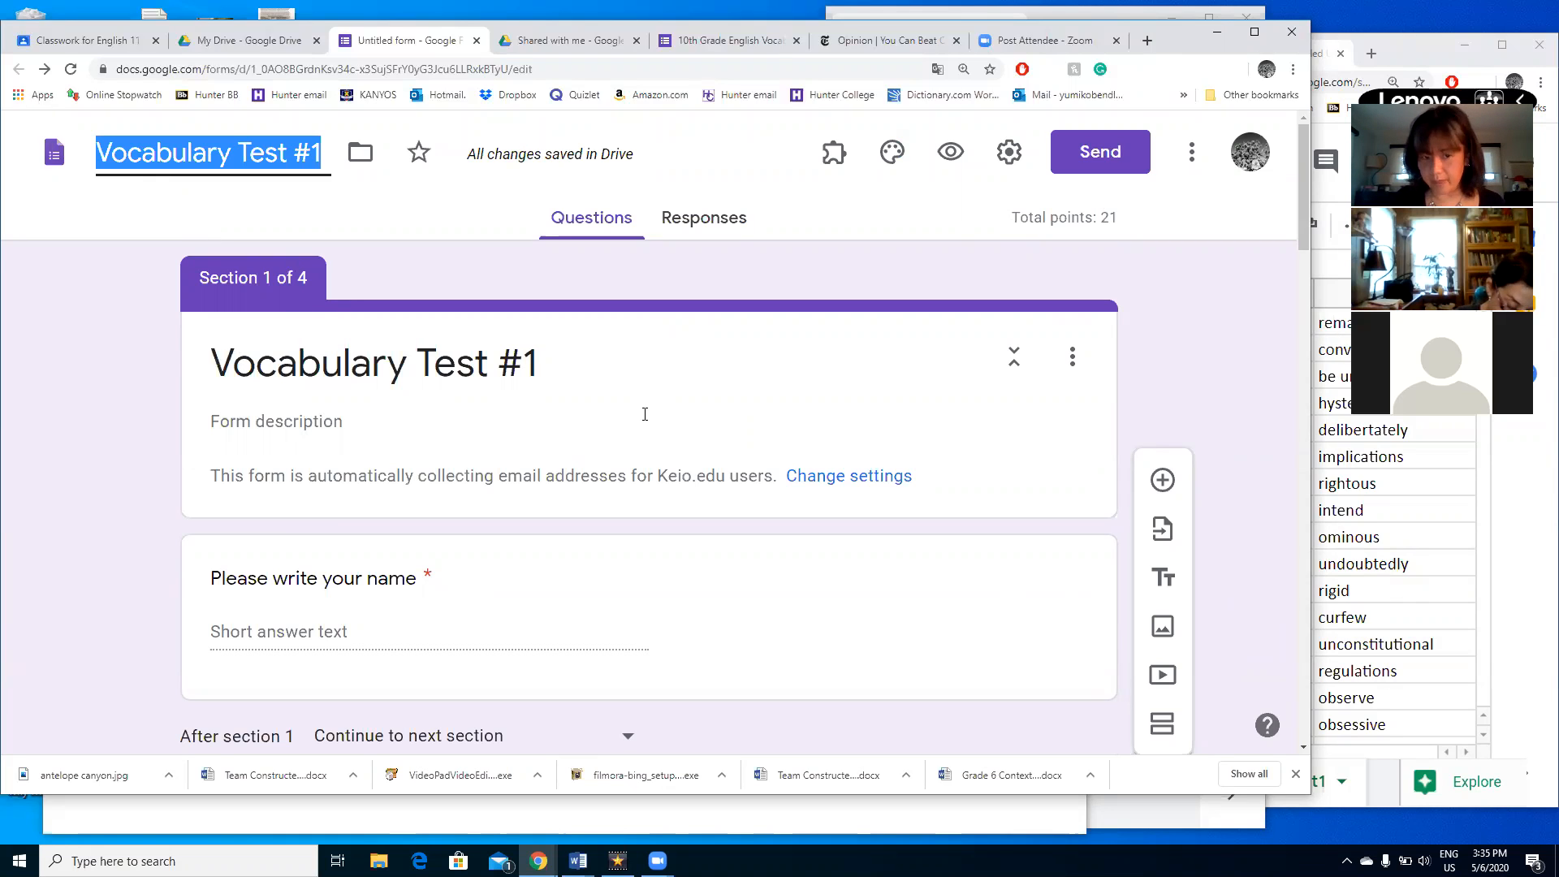
{"action": "left_click", "coordinate": [495, 282]}
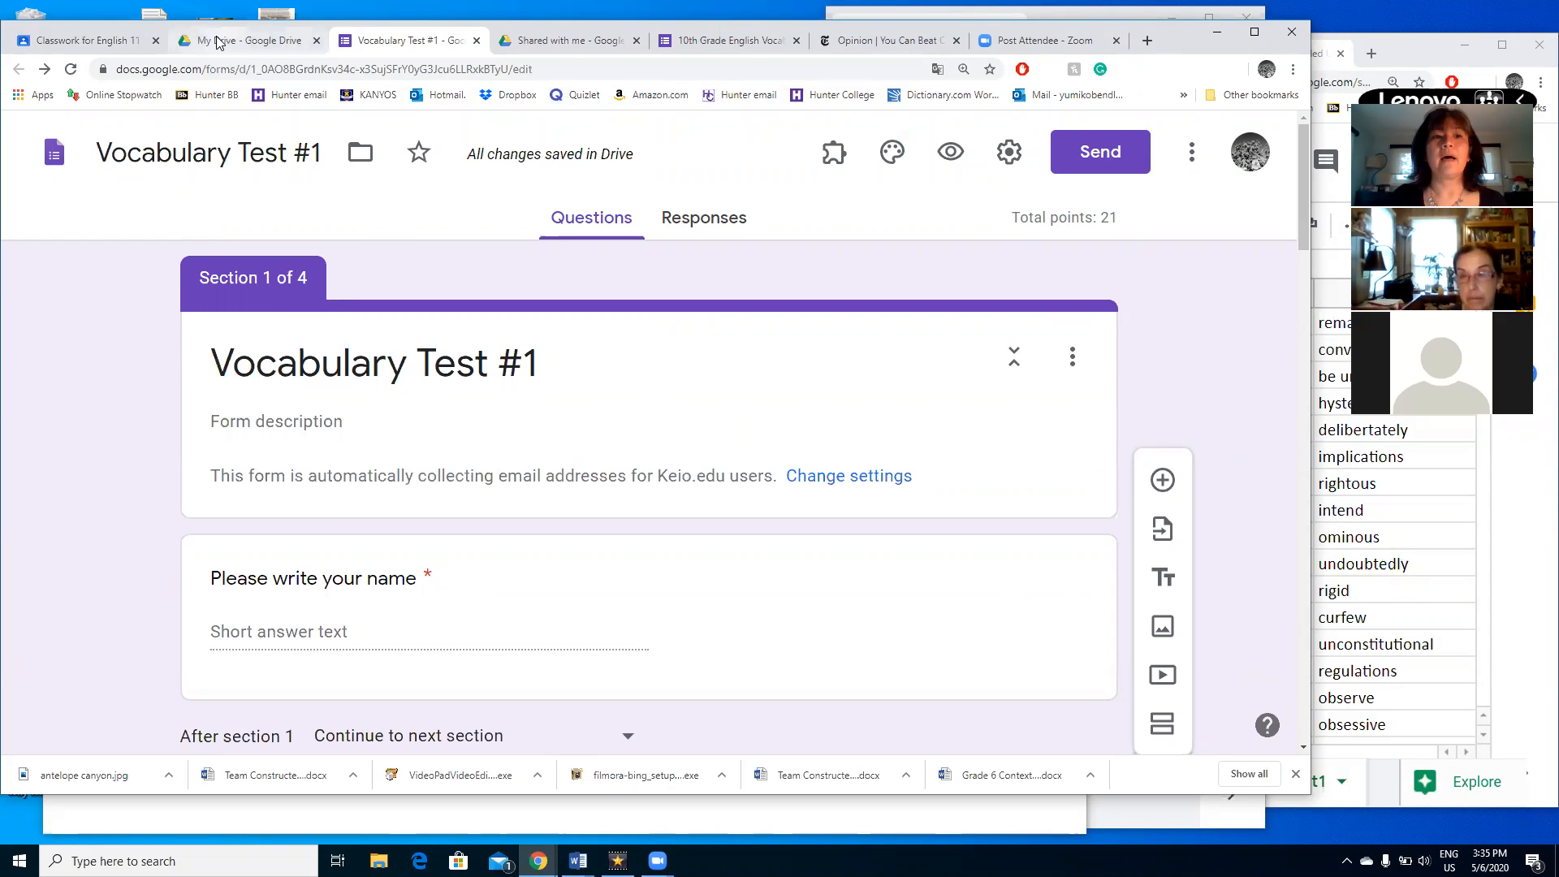
- Switch to Google Classroom and open the classwork of the English 11 Sec 1 class
{"action": "left_click", "coordinate": [71, 48]}
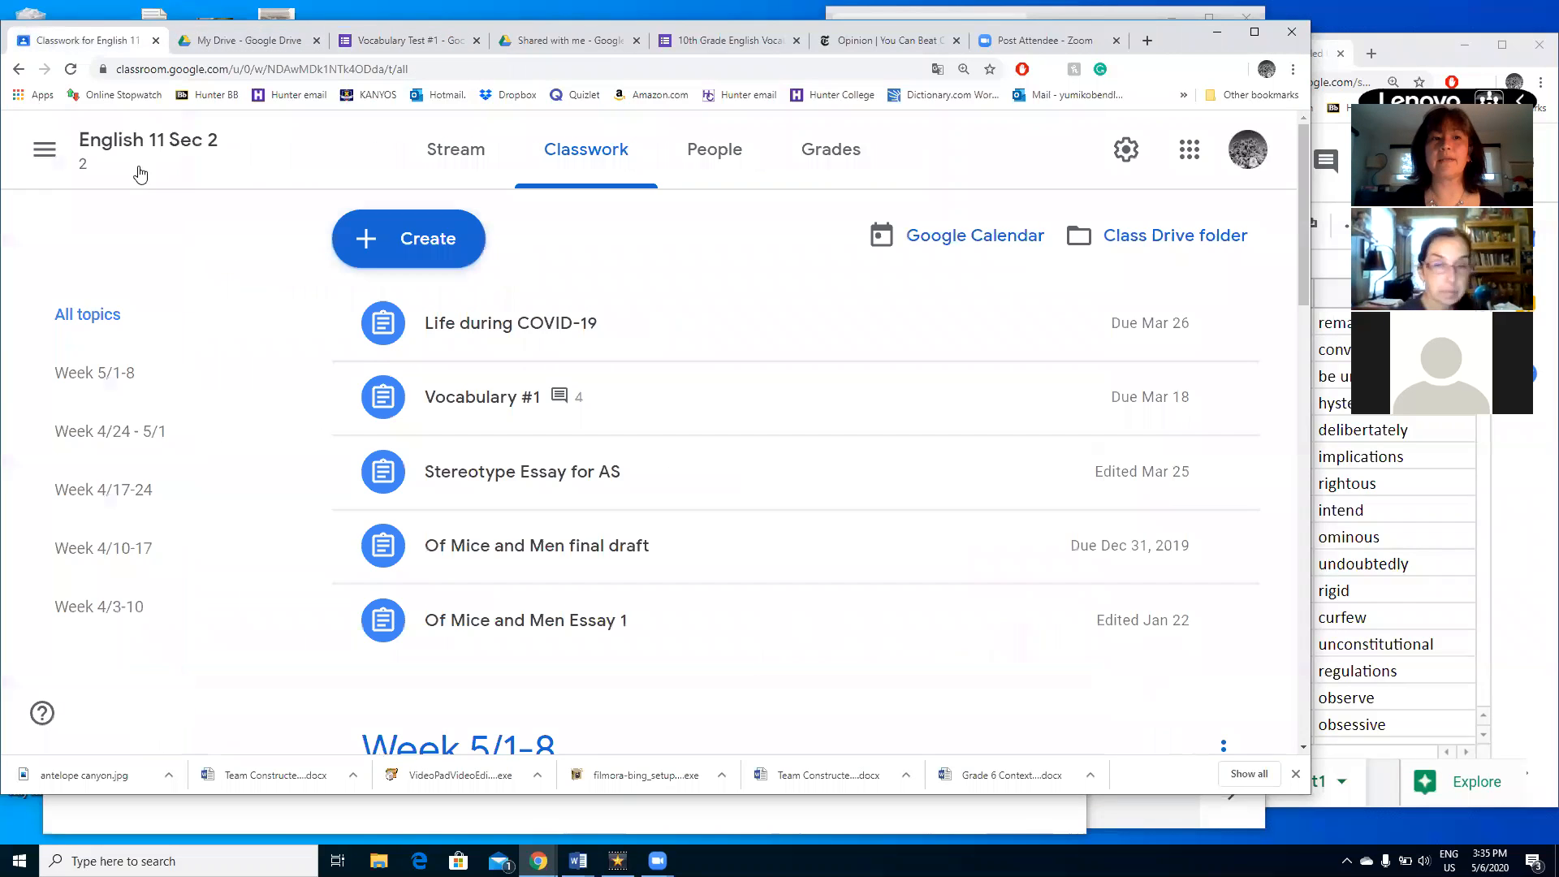
{"action": "left_click", "coordinate": [46, 149]}
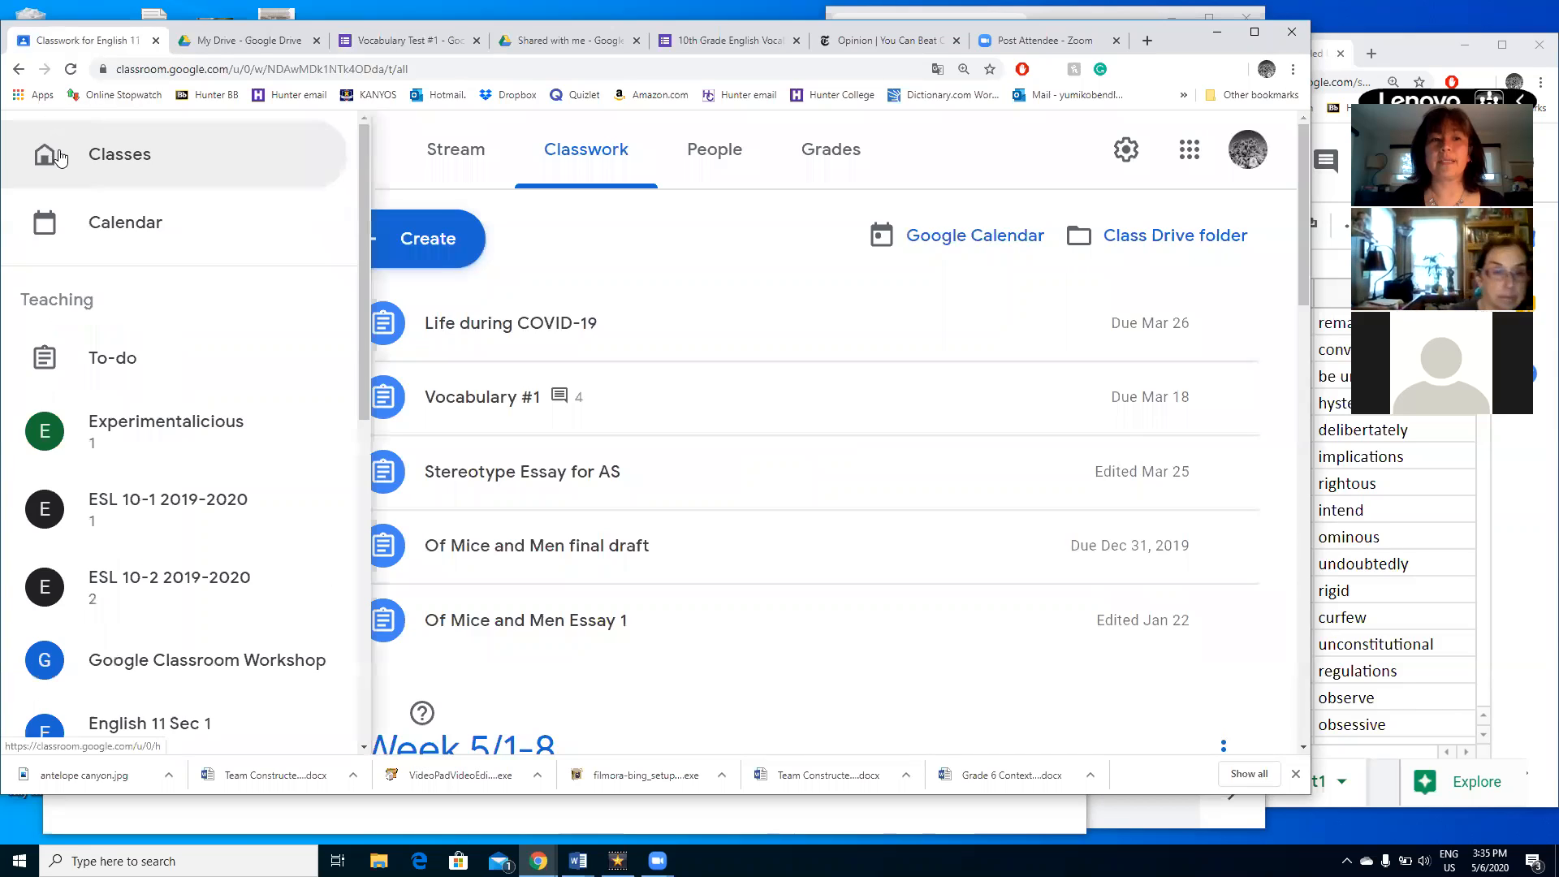
{"action": "left_click", "coordinate": [157, 162]}
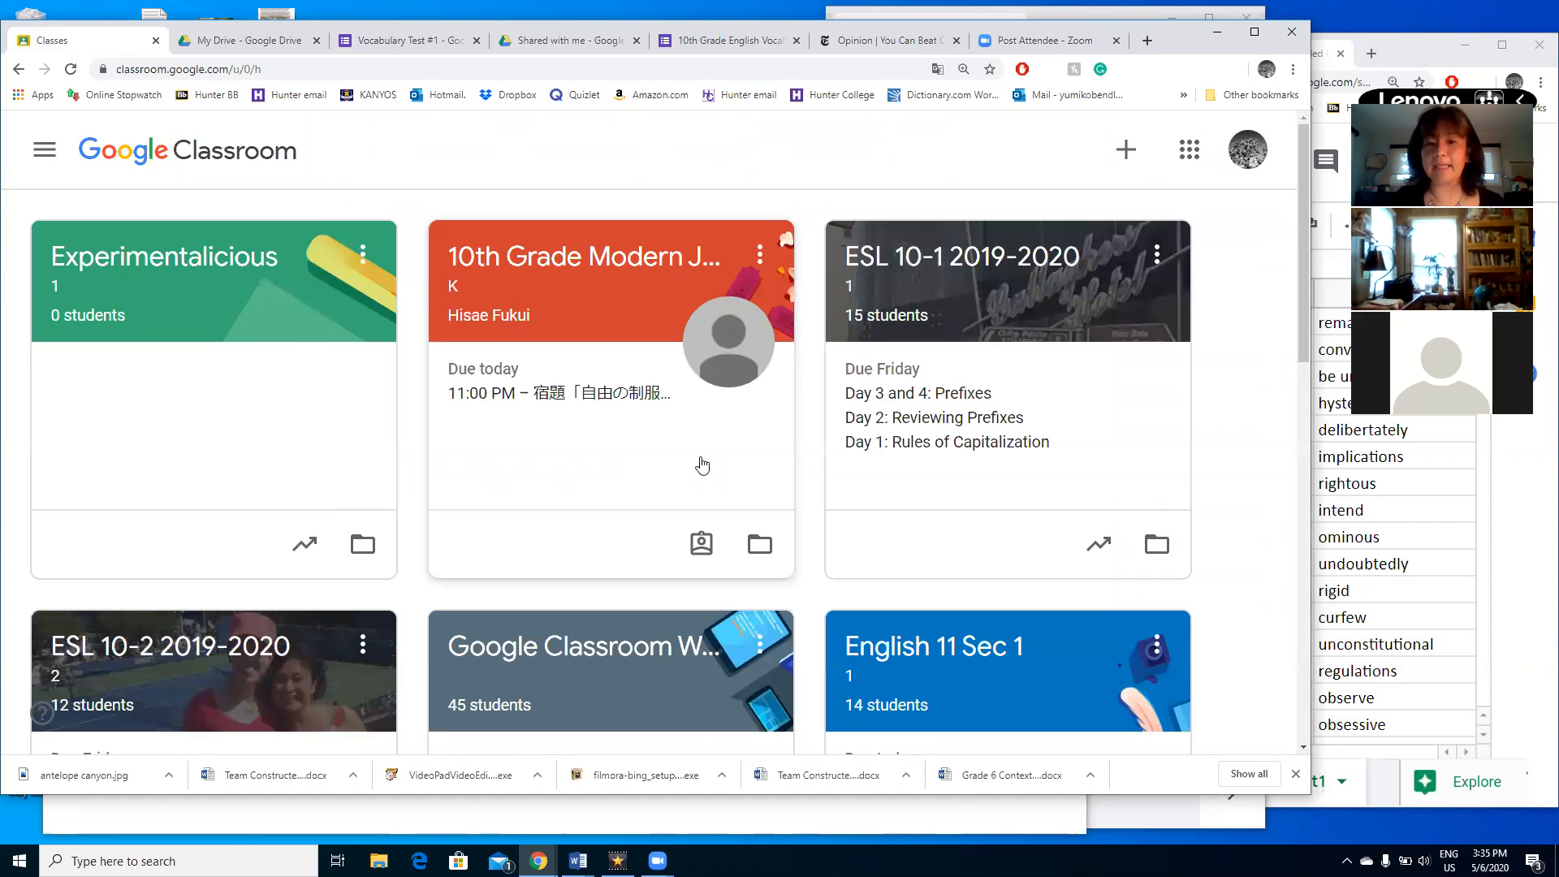
{"action": "scroll", "coordinate": [702, 465], "scroll_direction": "down", "scroll_amount": 3}
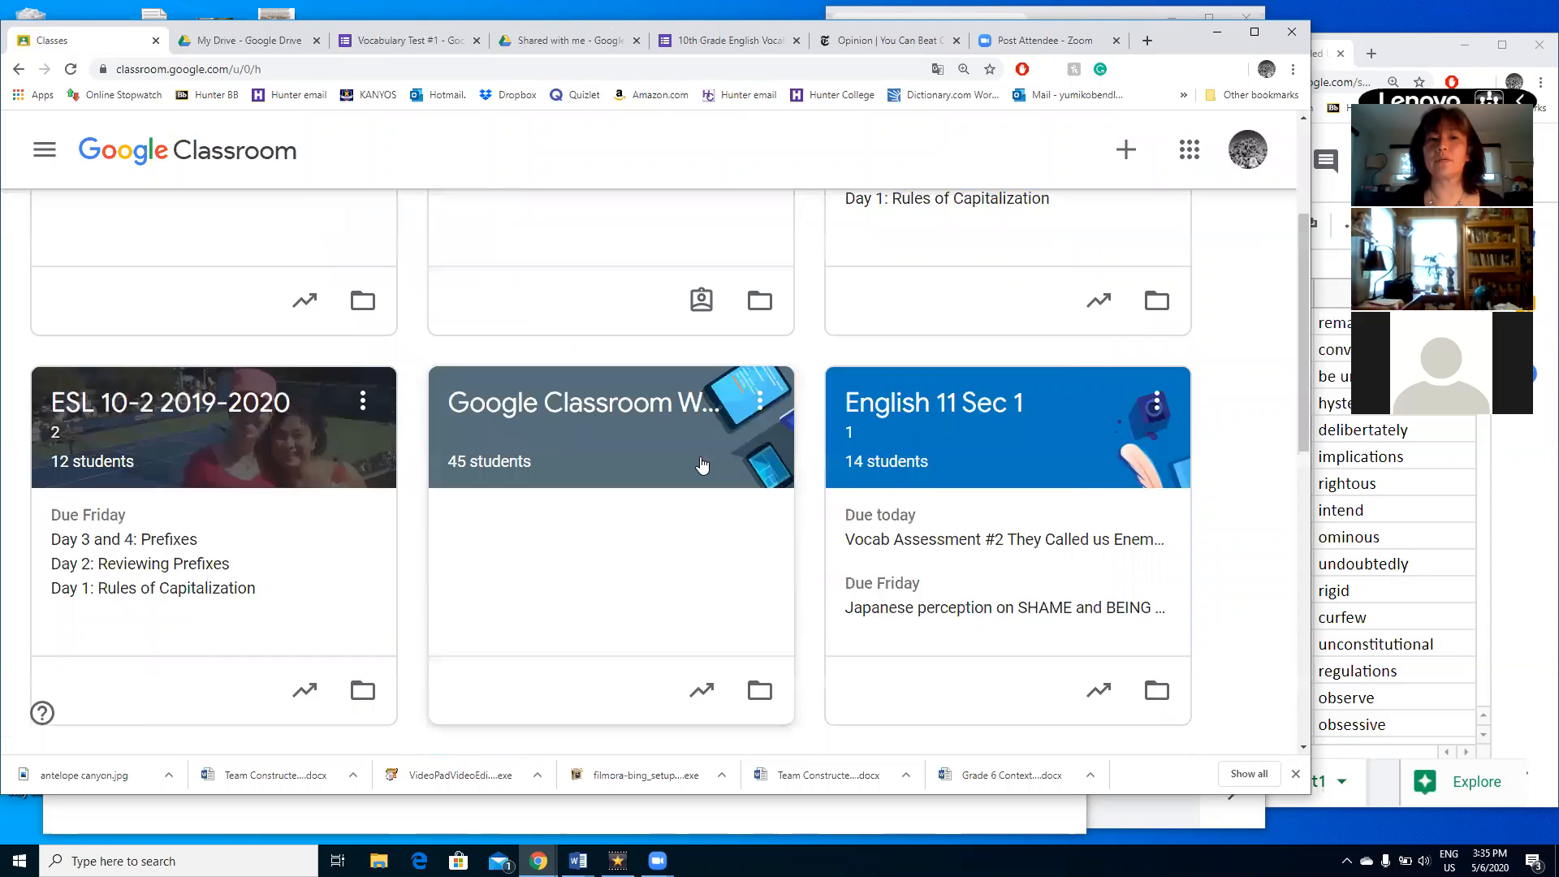
{"action": "scroll", "coordinate": [701, 464], "scroll_direction": "up", "scroll_amount": 2}
{"action": "left_click", "coordinate": [896, 566]}
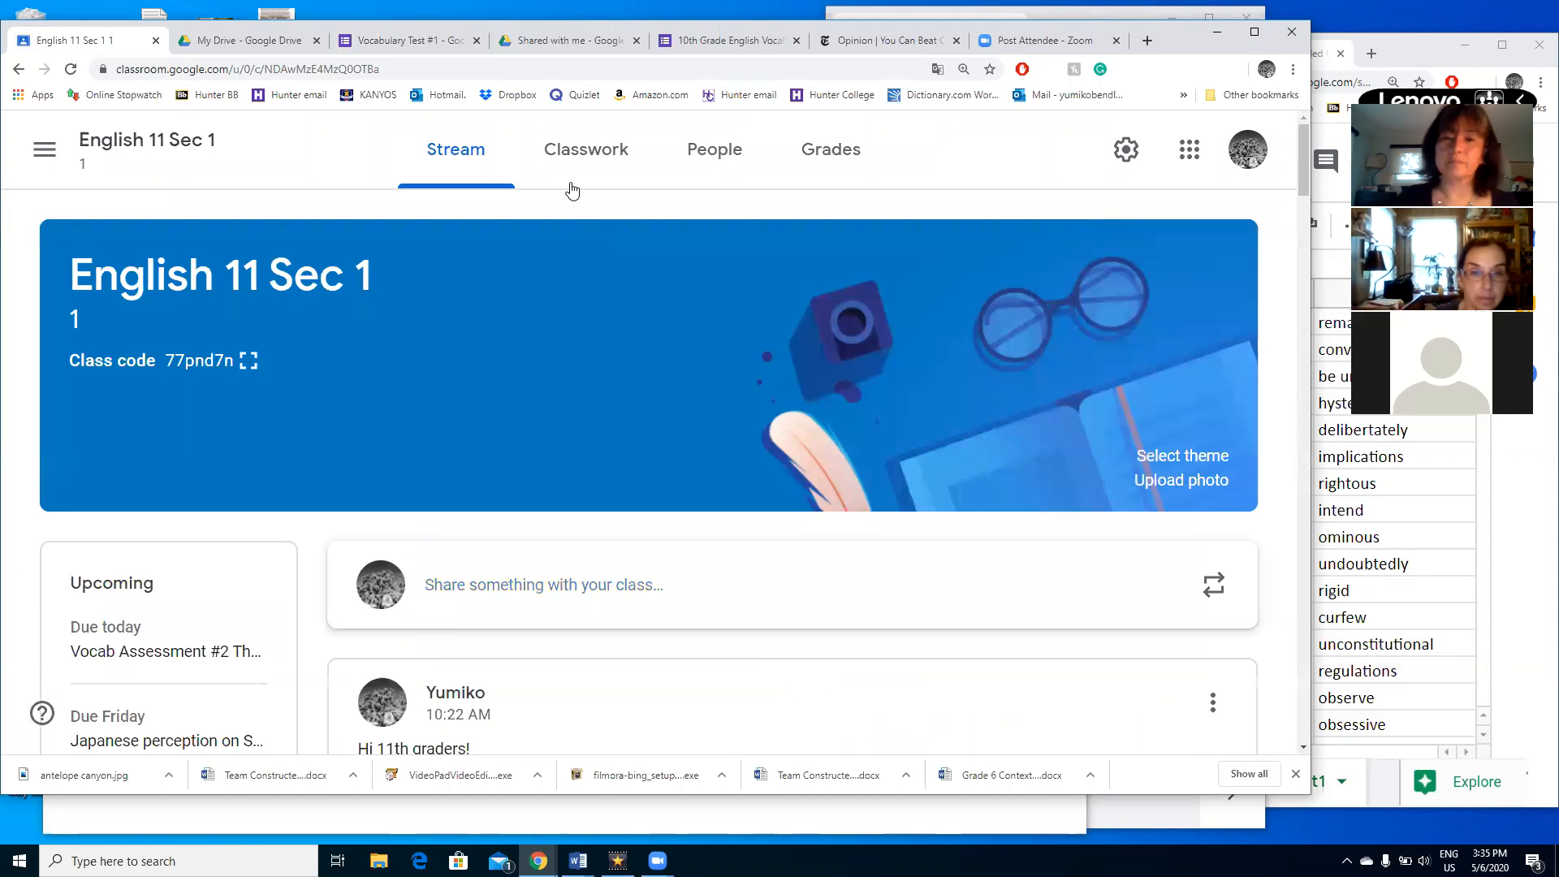
{"action": "left_click", "coordinate": [578, 164]}
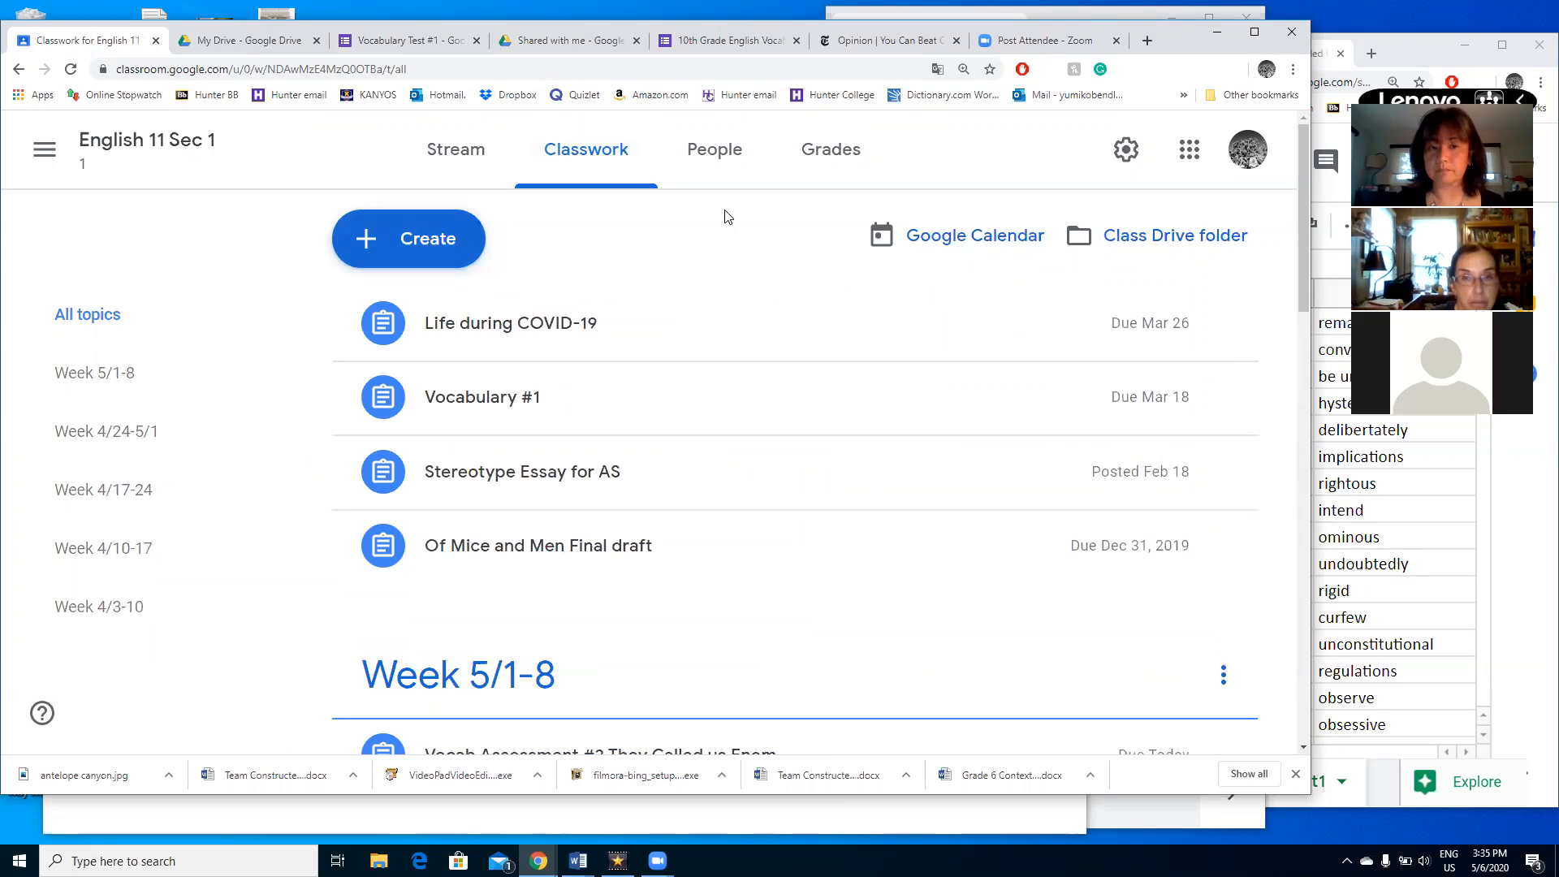
- Create a quiz assignment in English 11 Sec 1 and title it "Vocabulary #1"
{"action": "left_click", "coordinate": [439, 252]}
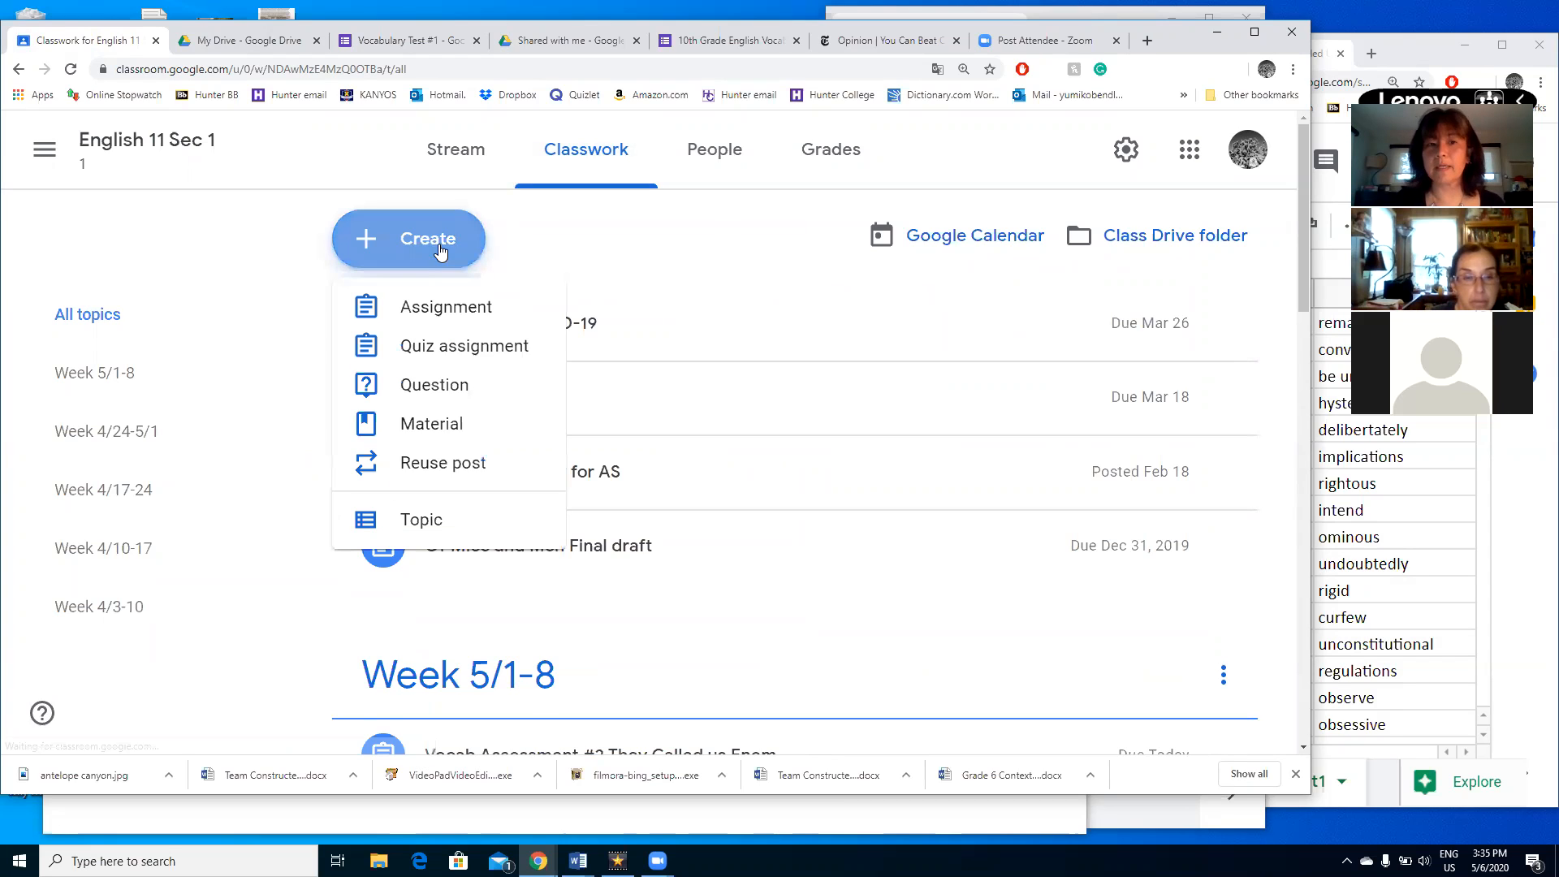
{"action": "left_click", "coordinate": [478, 352]}
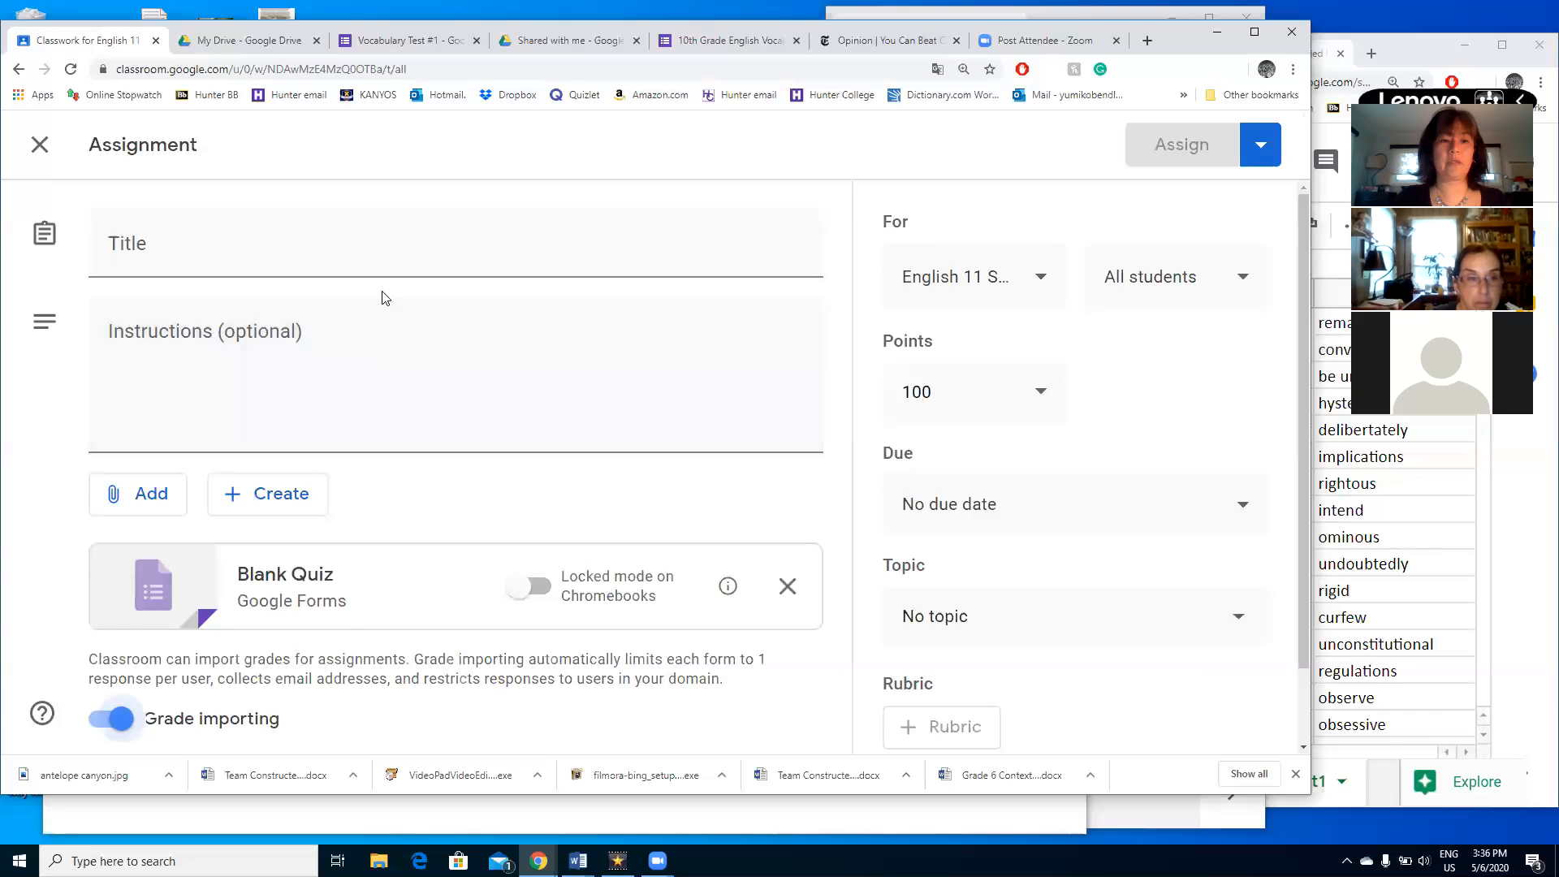
{"action": "left_click", "coordinate": [390, 252]}
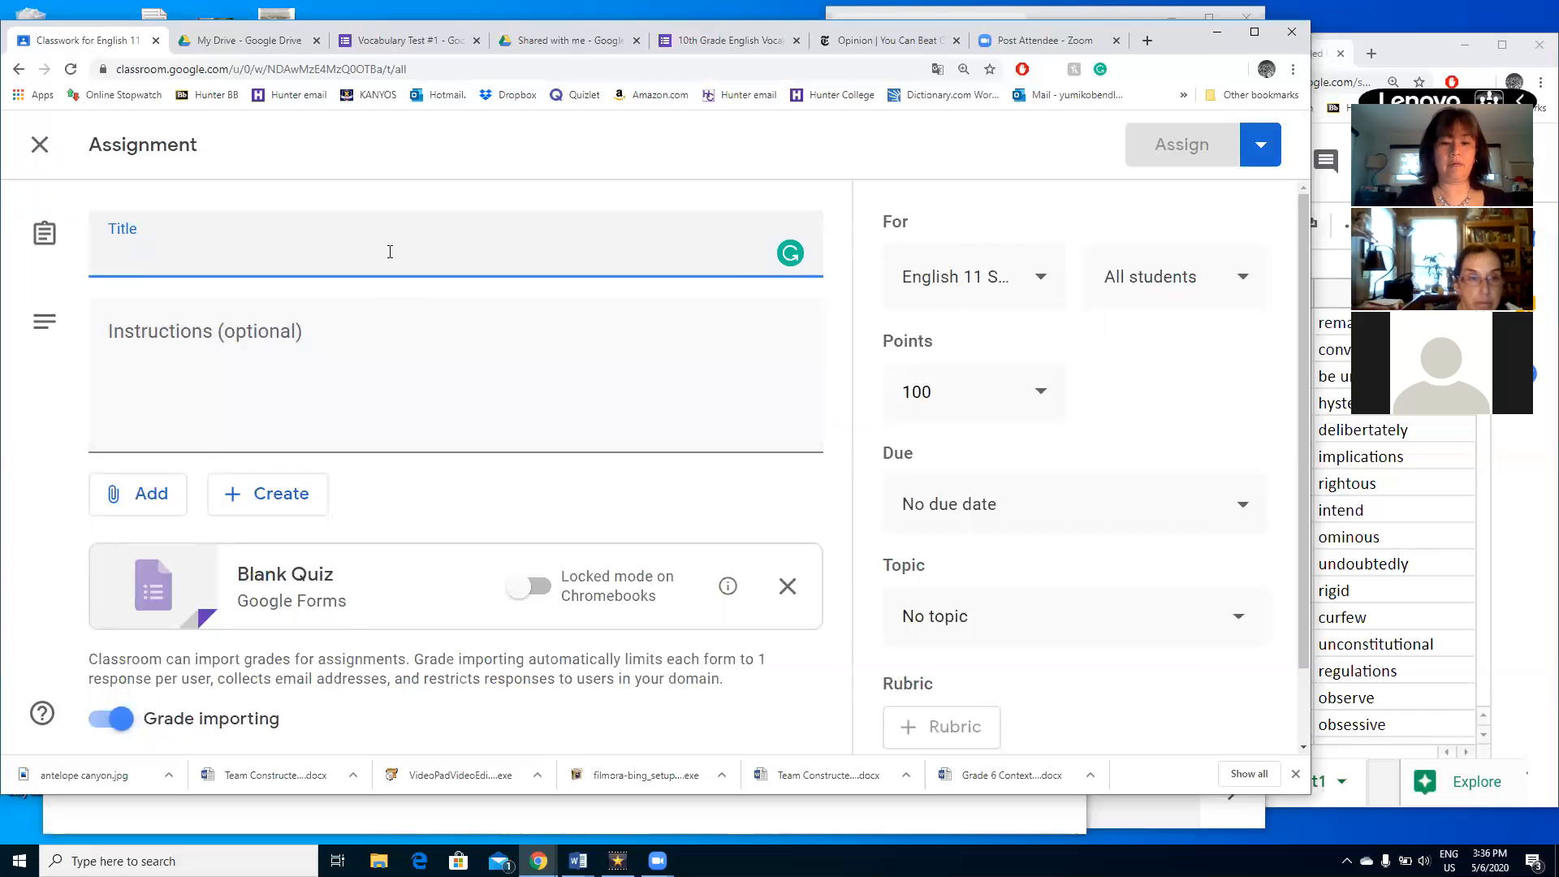
{"action": "type", "text": "Vocabulary"}
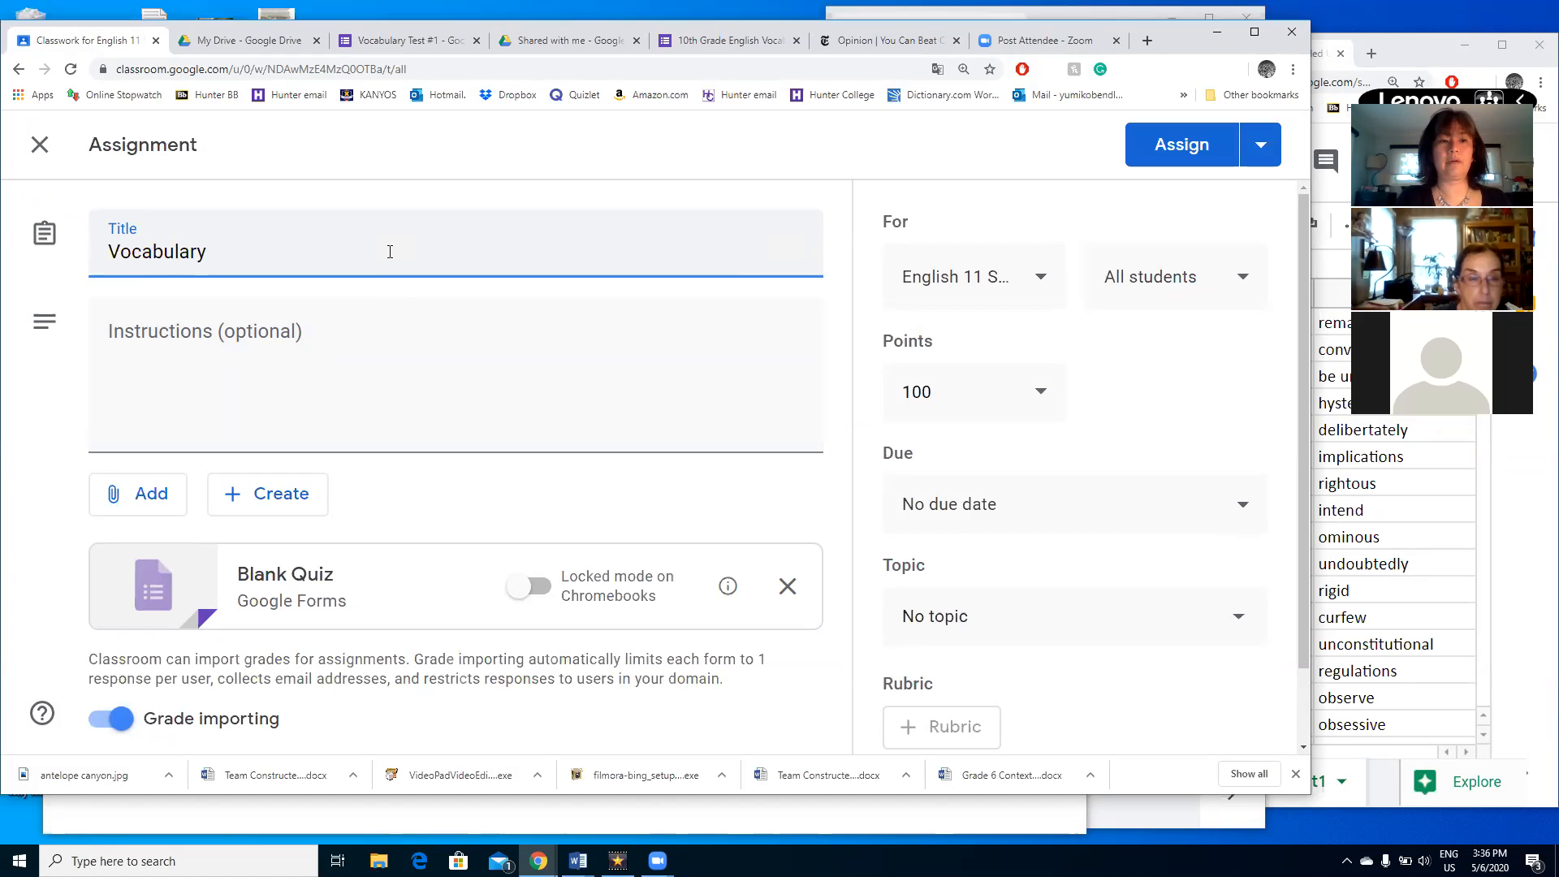
{"action": "type", "text": " #1"}
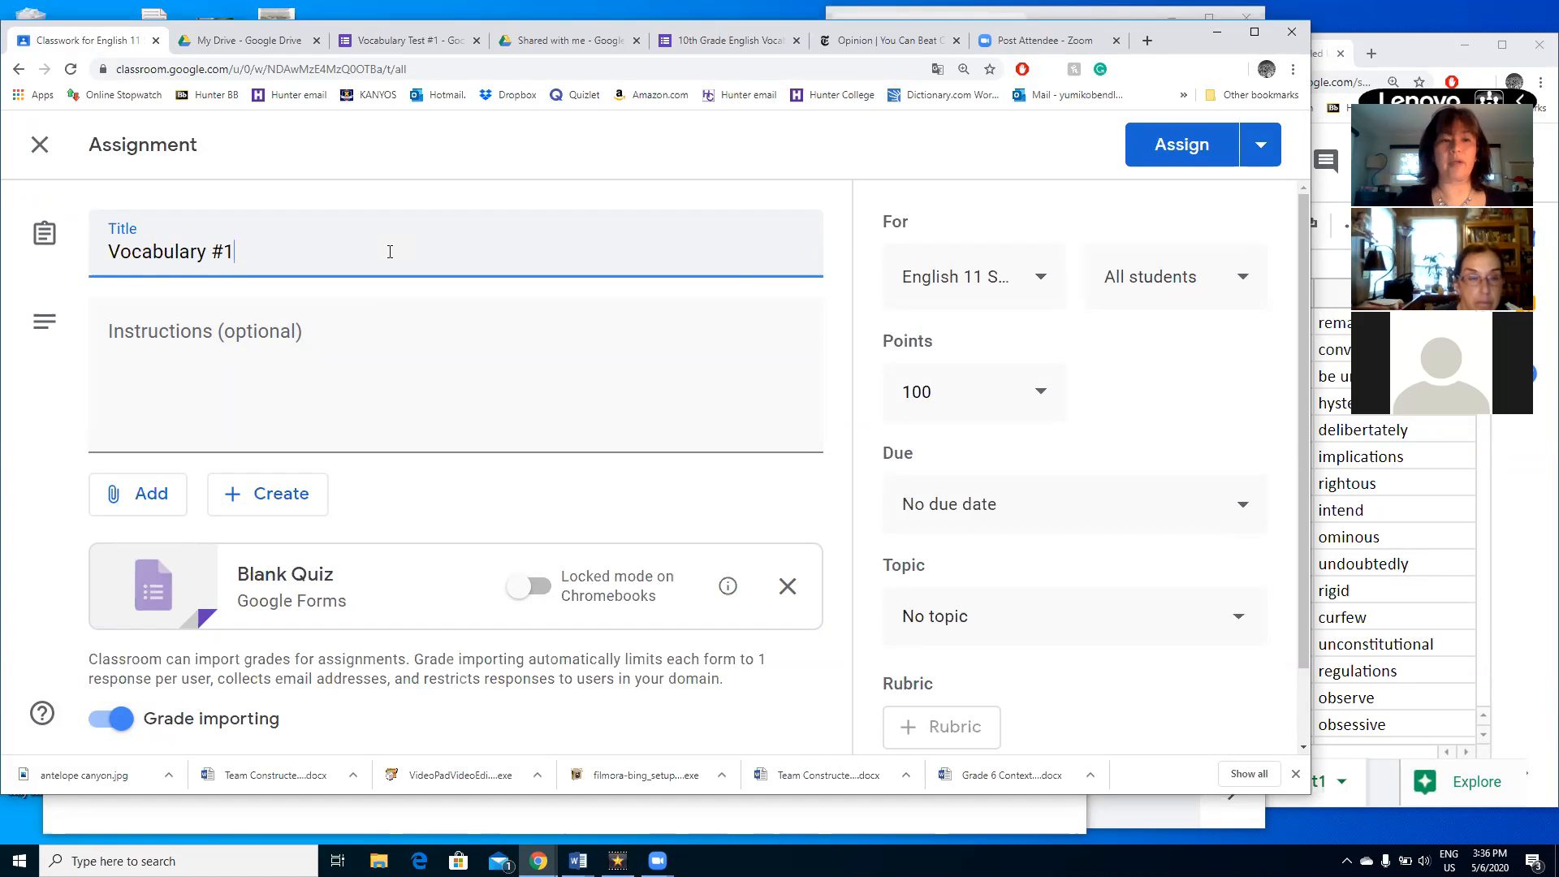
- Enter the assignment's instructions as "Please complete this vocabulary quiz by 5/8 (Fri) 10:00am"
{"action": "left_click", "coordinate": [399, 349]}
{"action": "type", "text": "Please comple"}
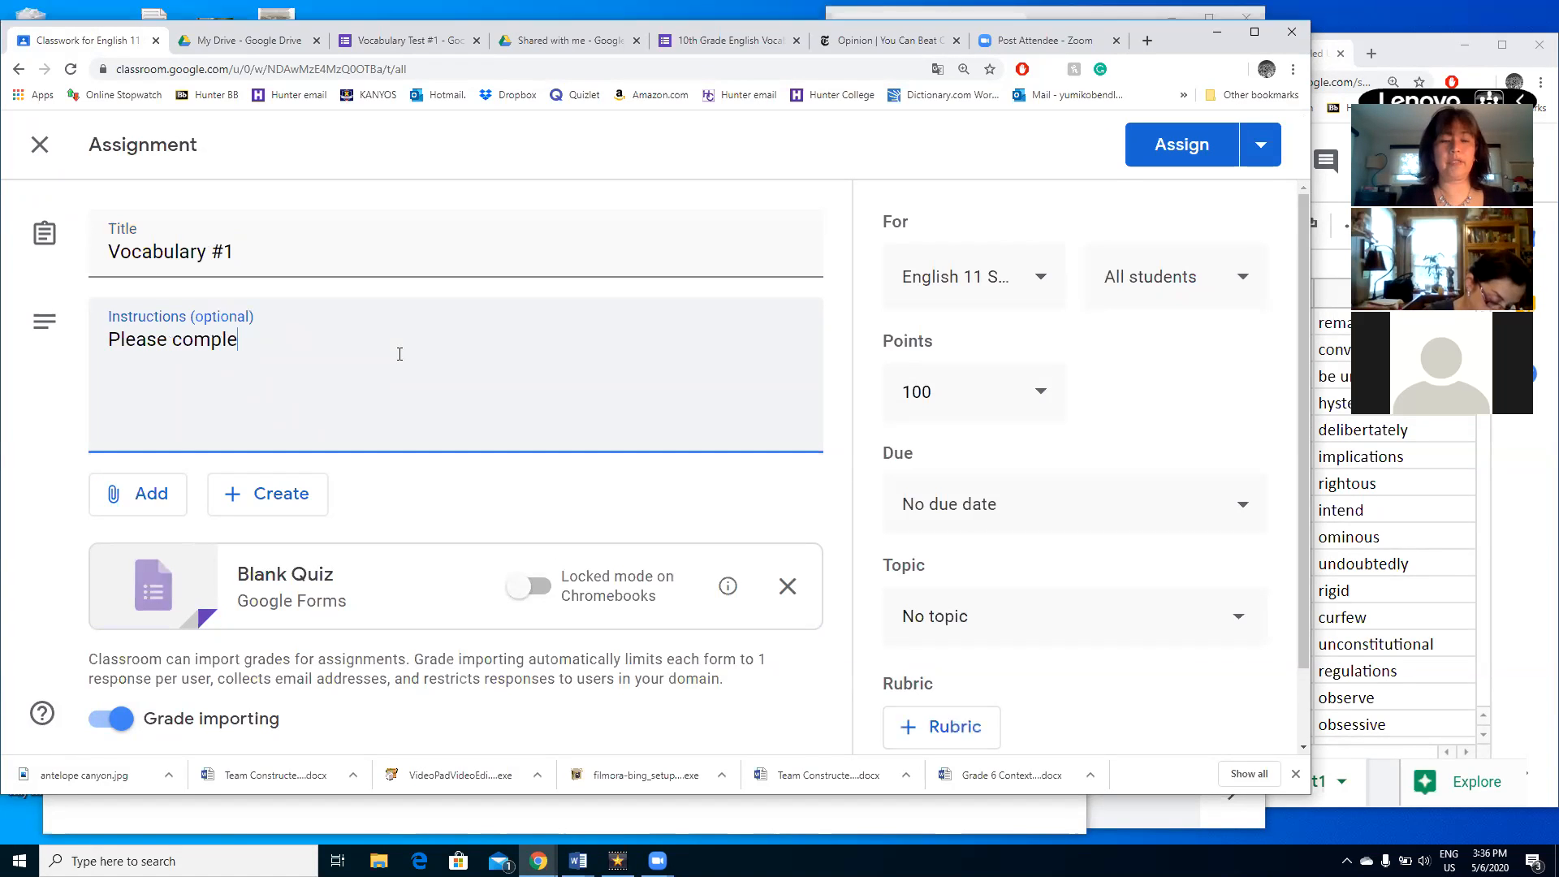
{"action": "type", "text": "te thi"}
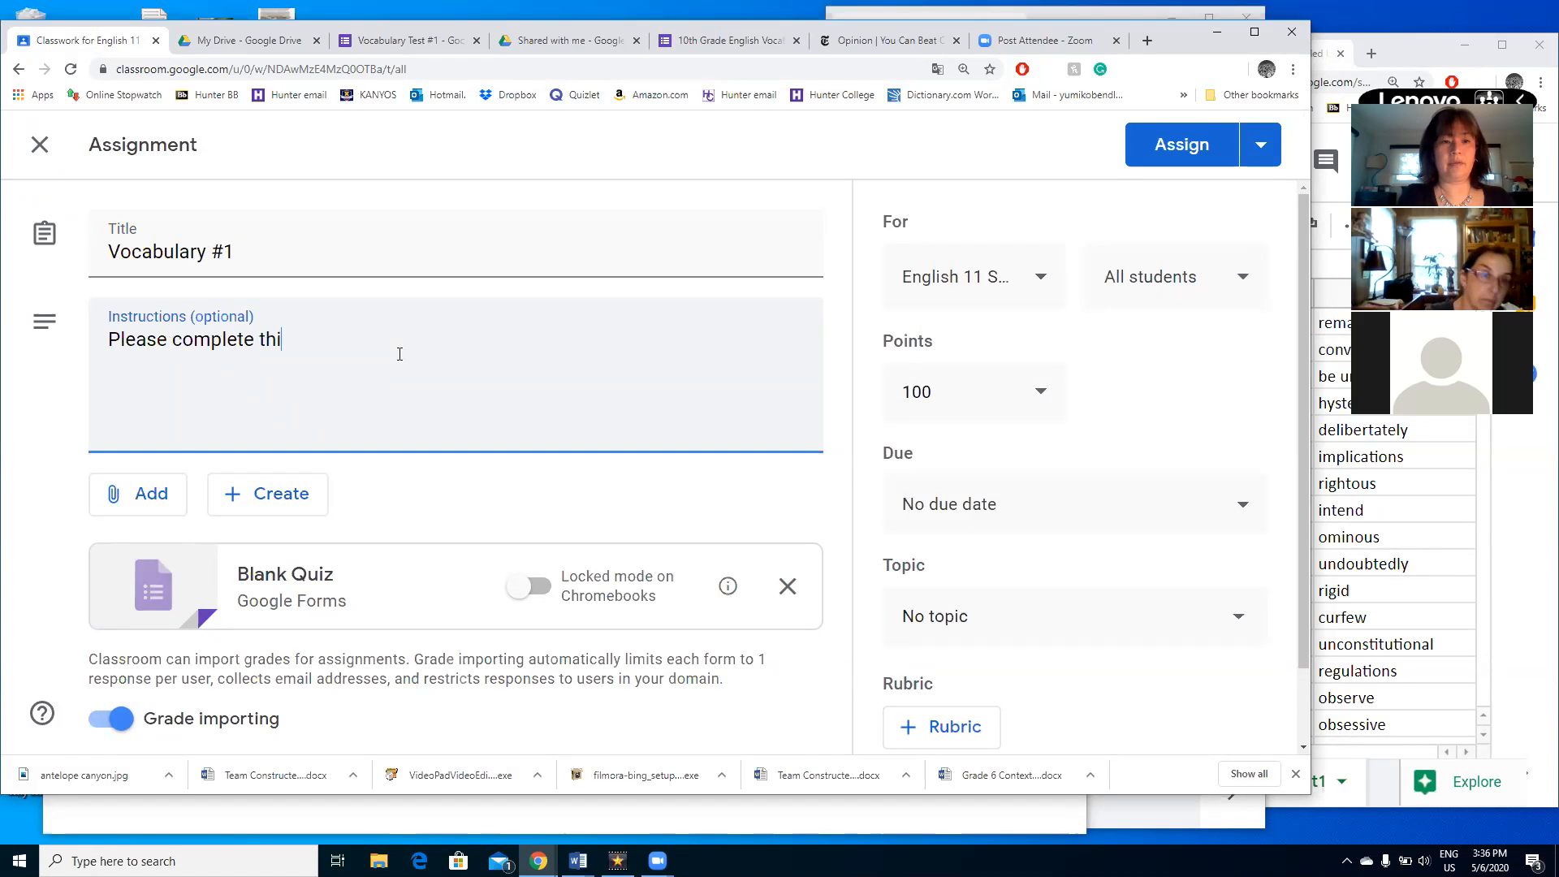
{"action": "type", "text": "s vocabu"}
{"action": "left_click", "coordinate": [742, 765]}
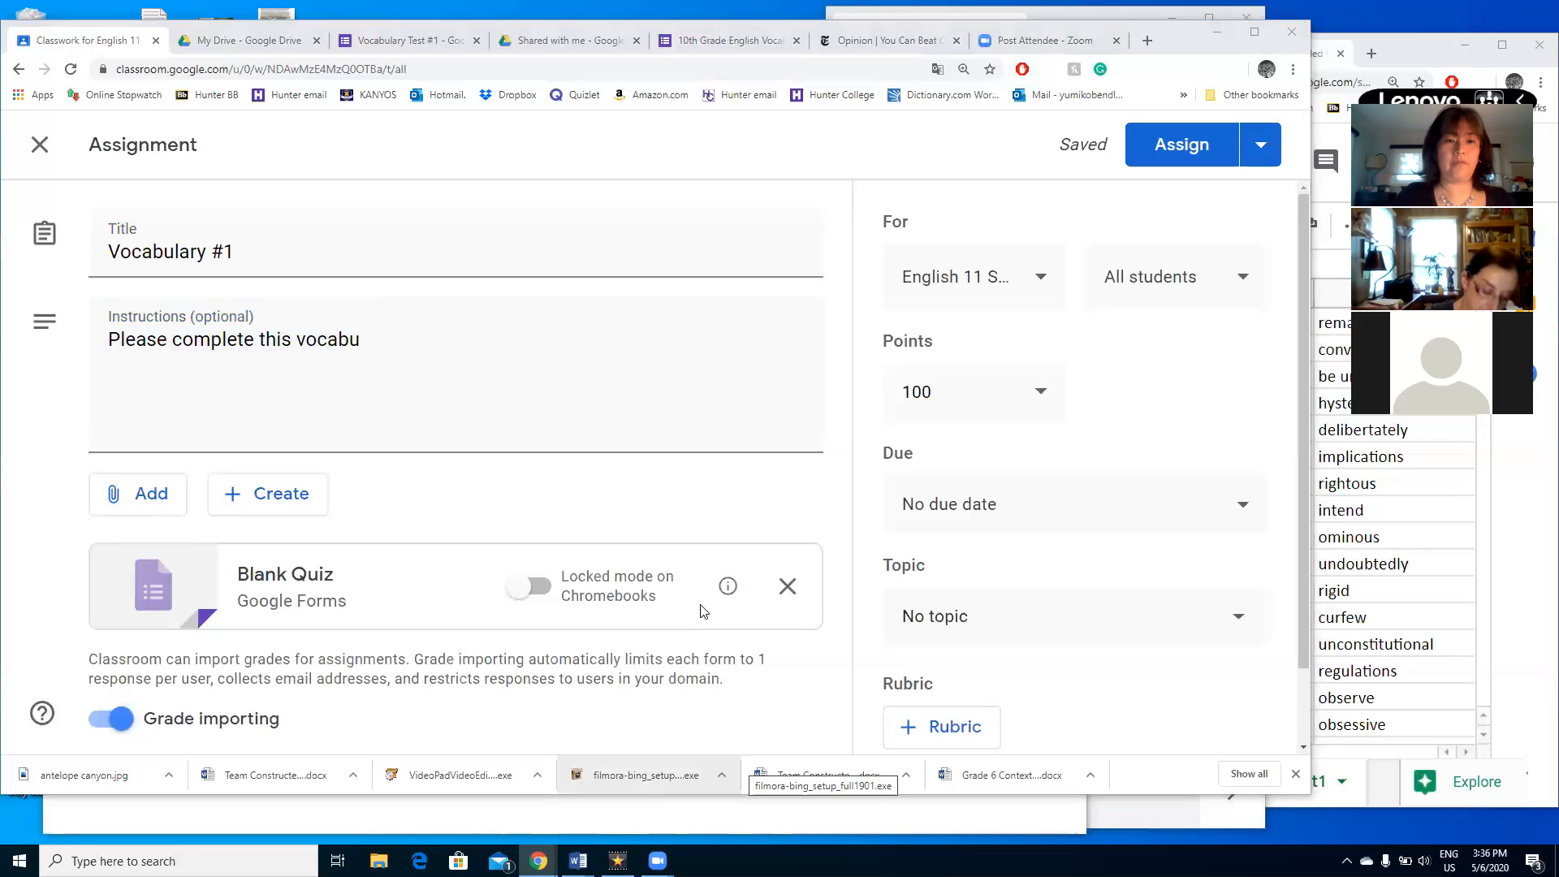
{"action": "left_click", "coordinate": [423, 320]}
{"action": "type", "text": "lary quiz"}
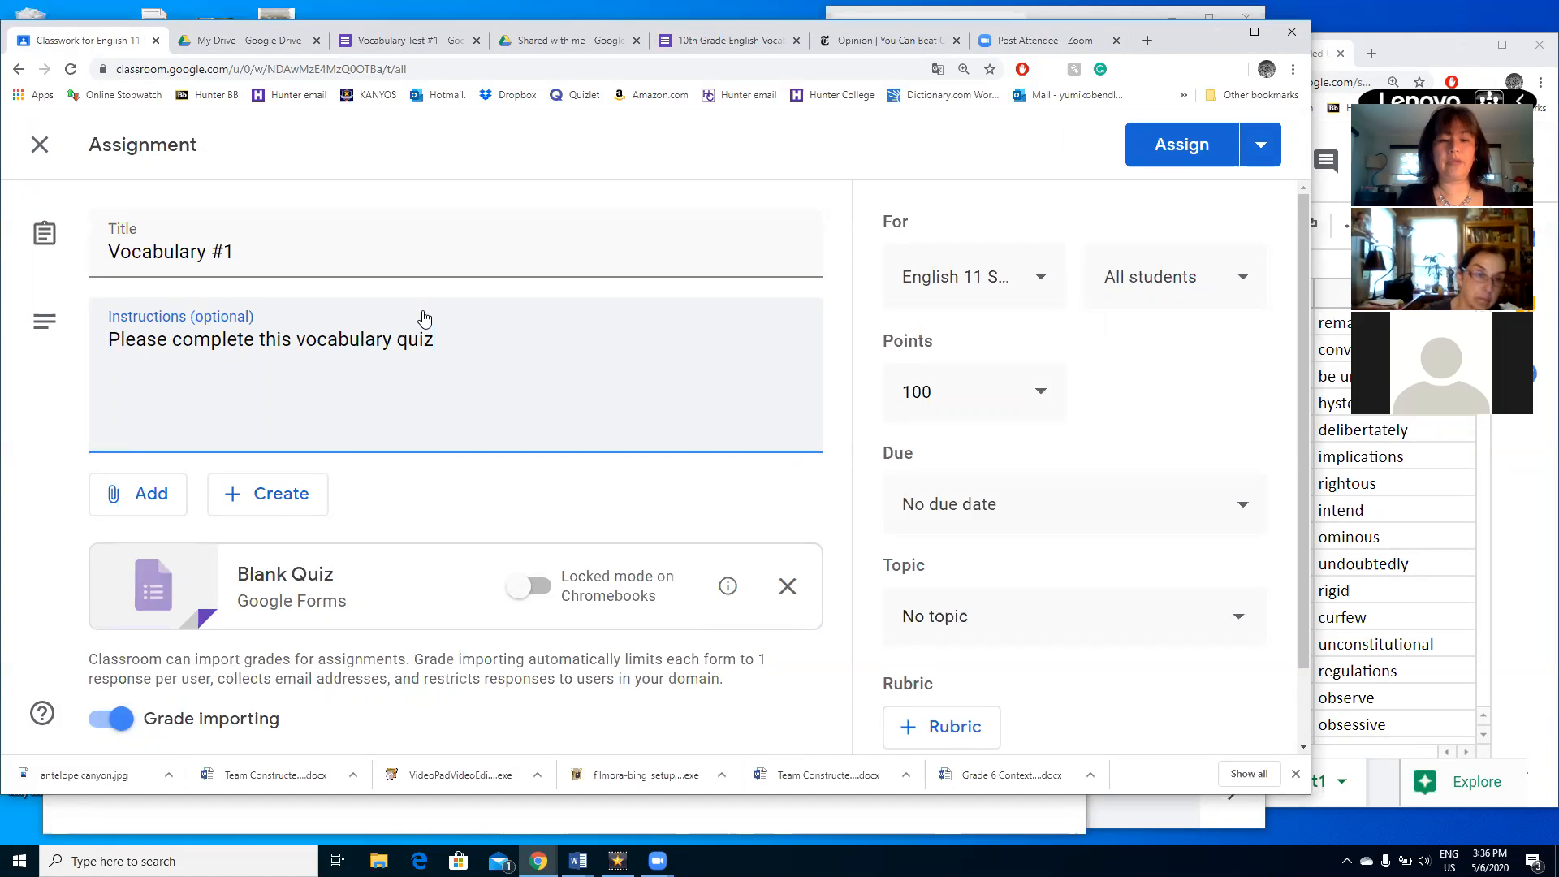
{"action": "type", "text": " by"}
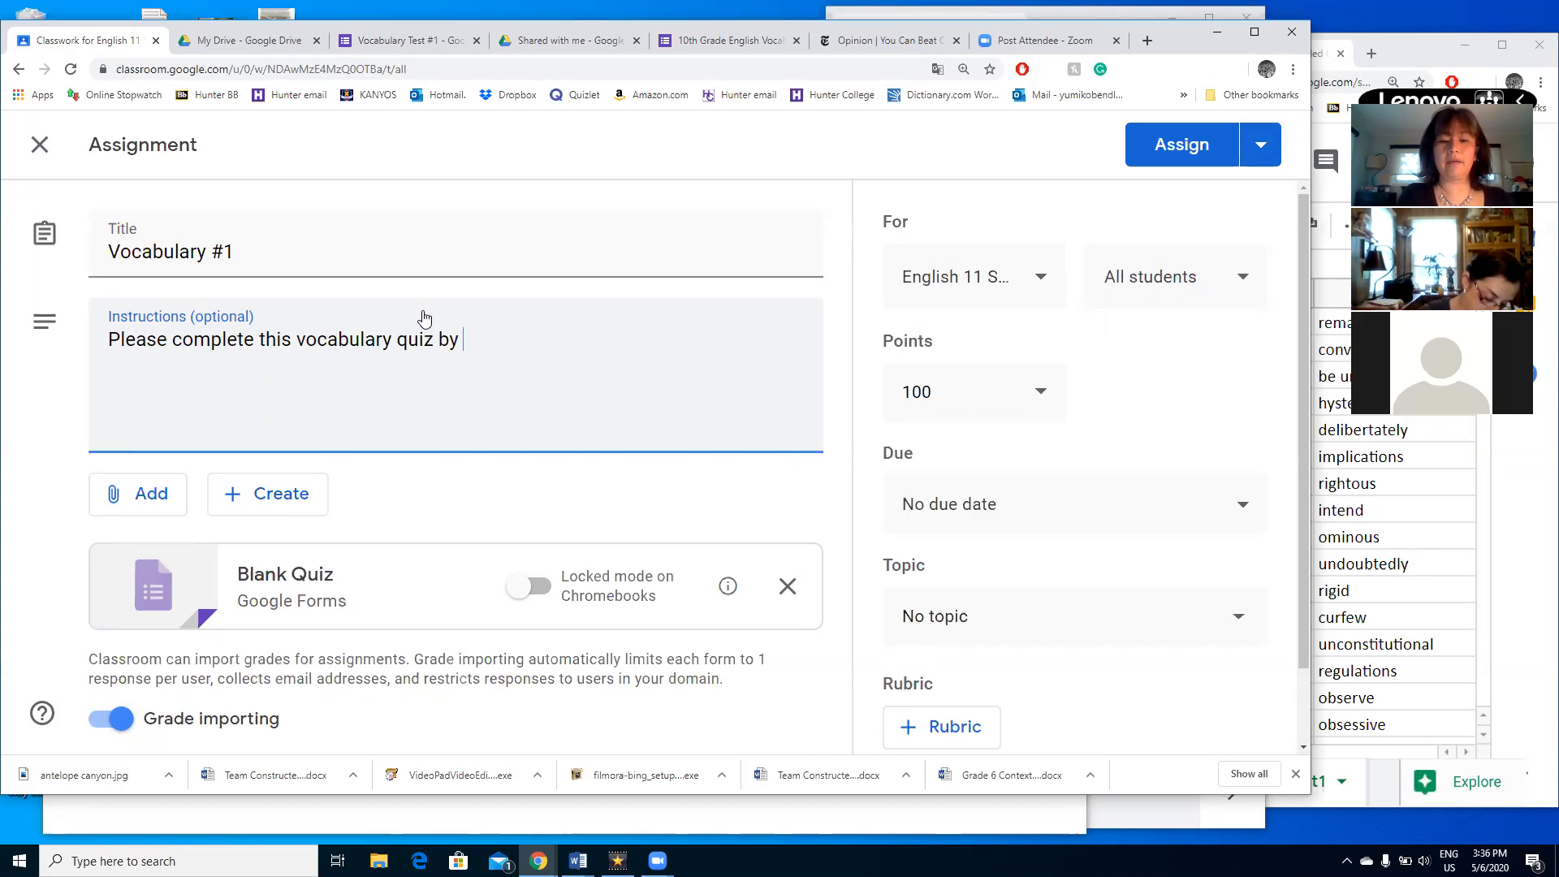
{"action": "type", "text": " 5/8"}
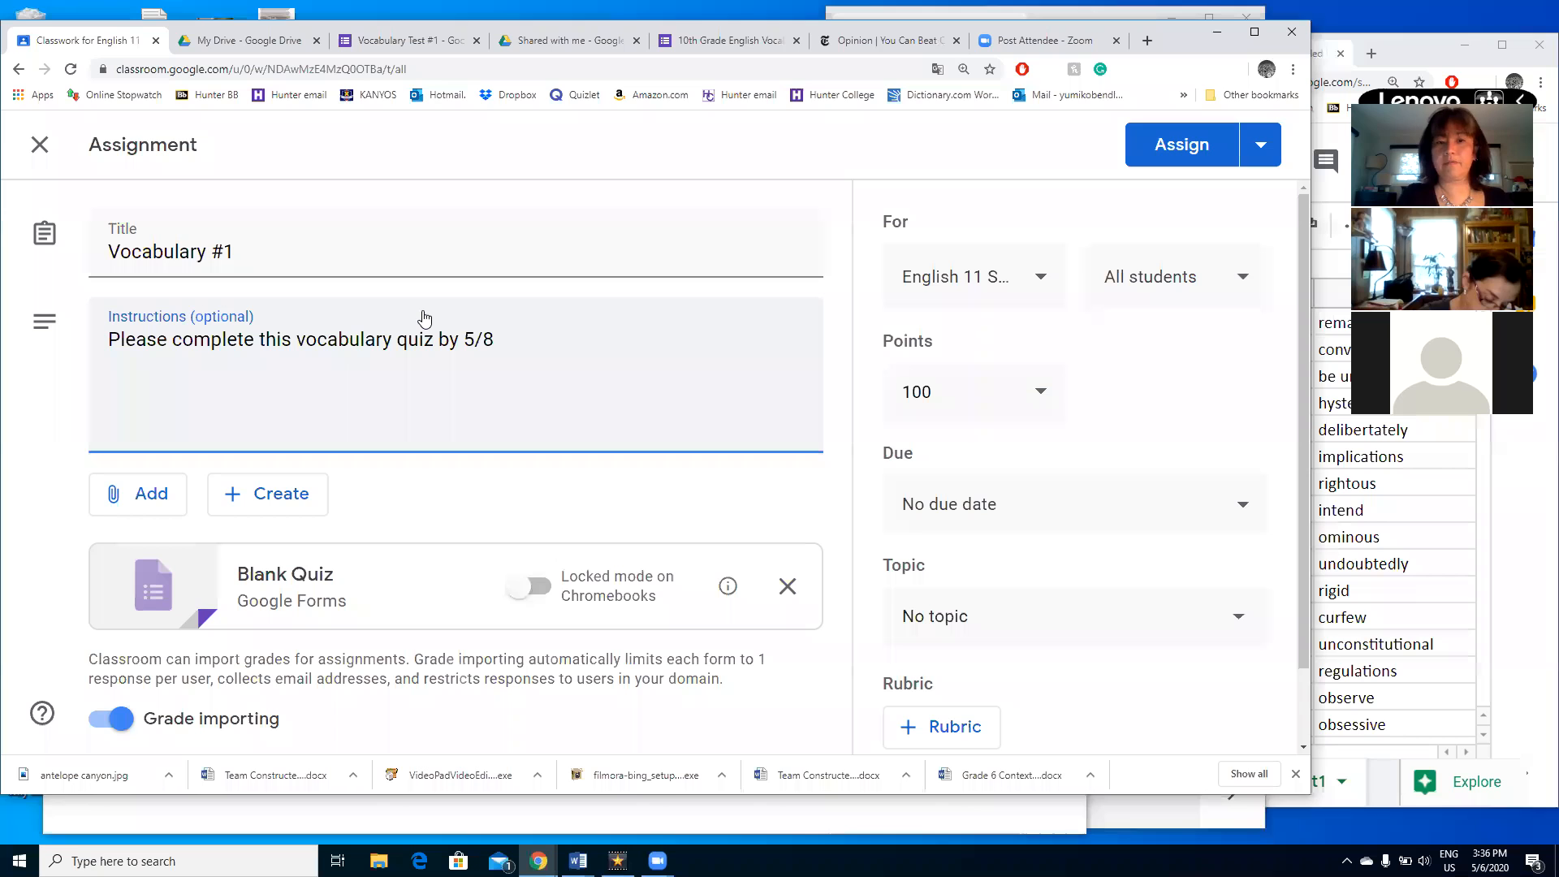
{"action": "type", "text": " (Fri)"}
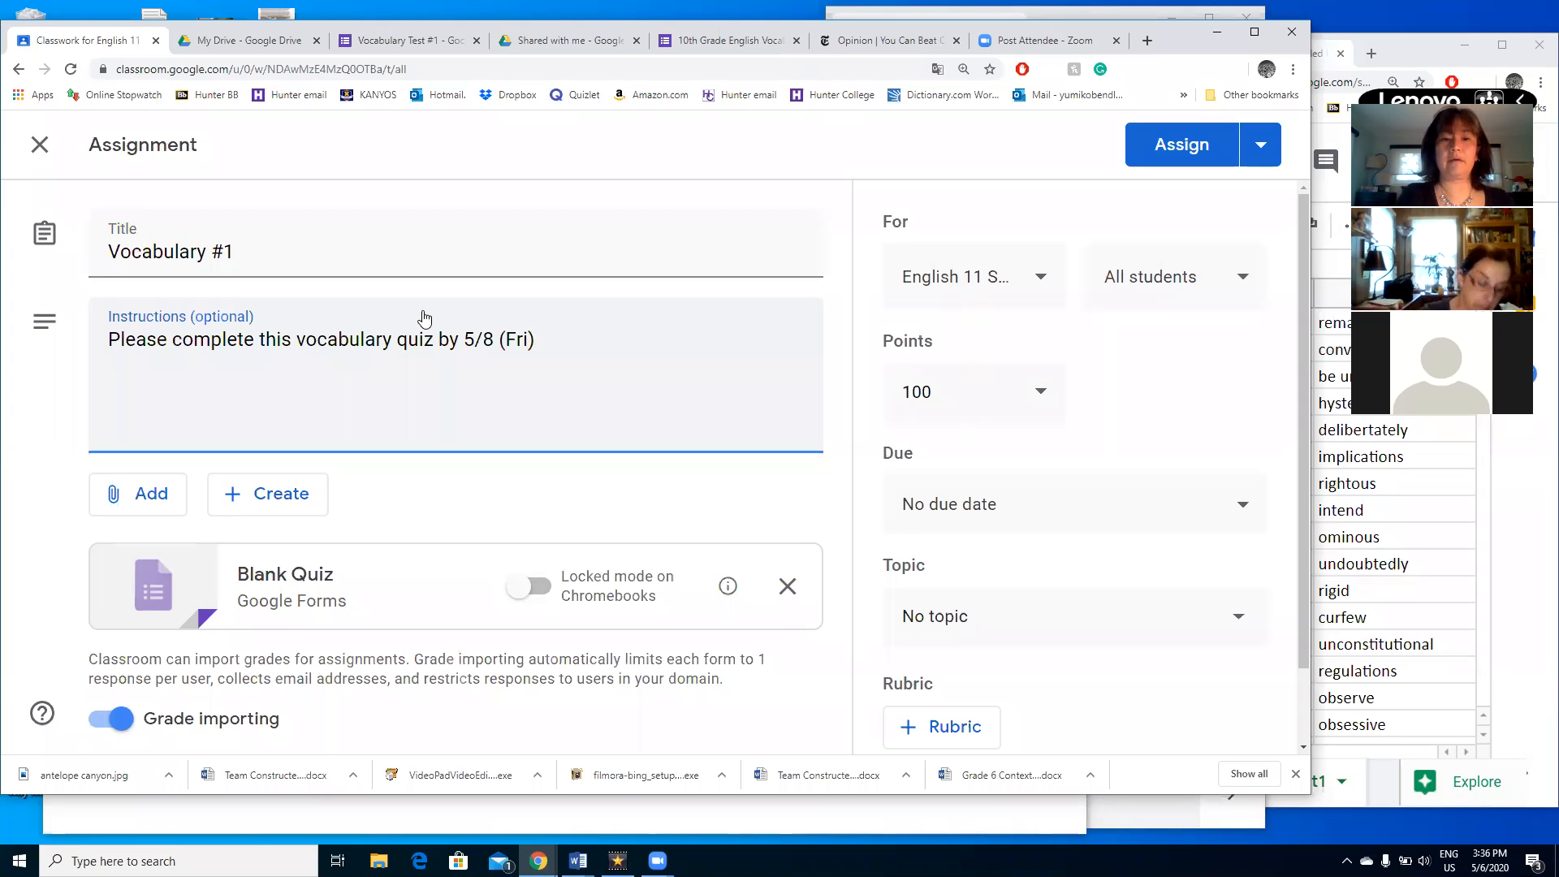
{"action": "type", "text": " 10:00"}
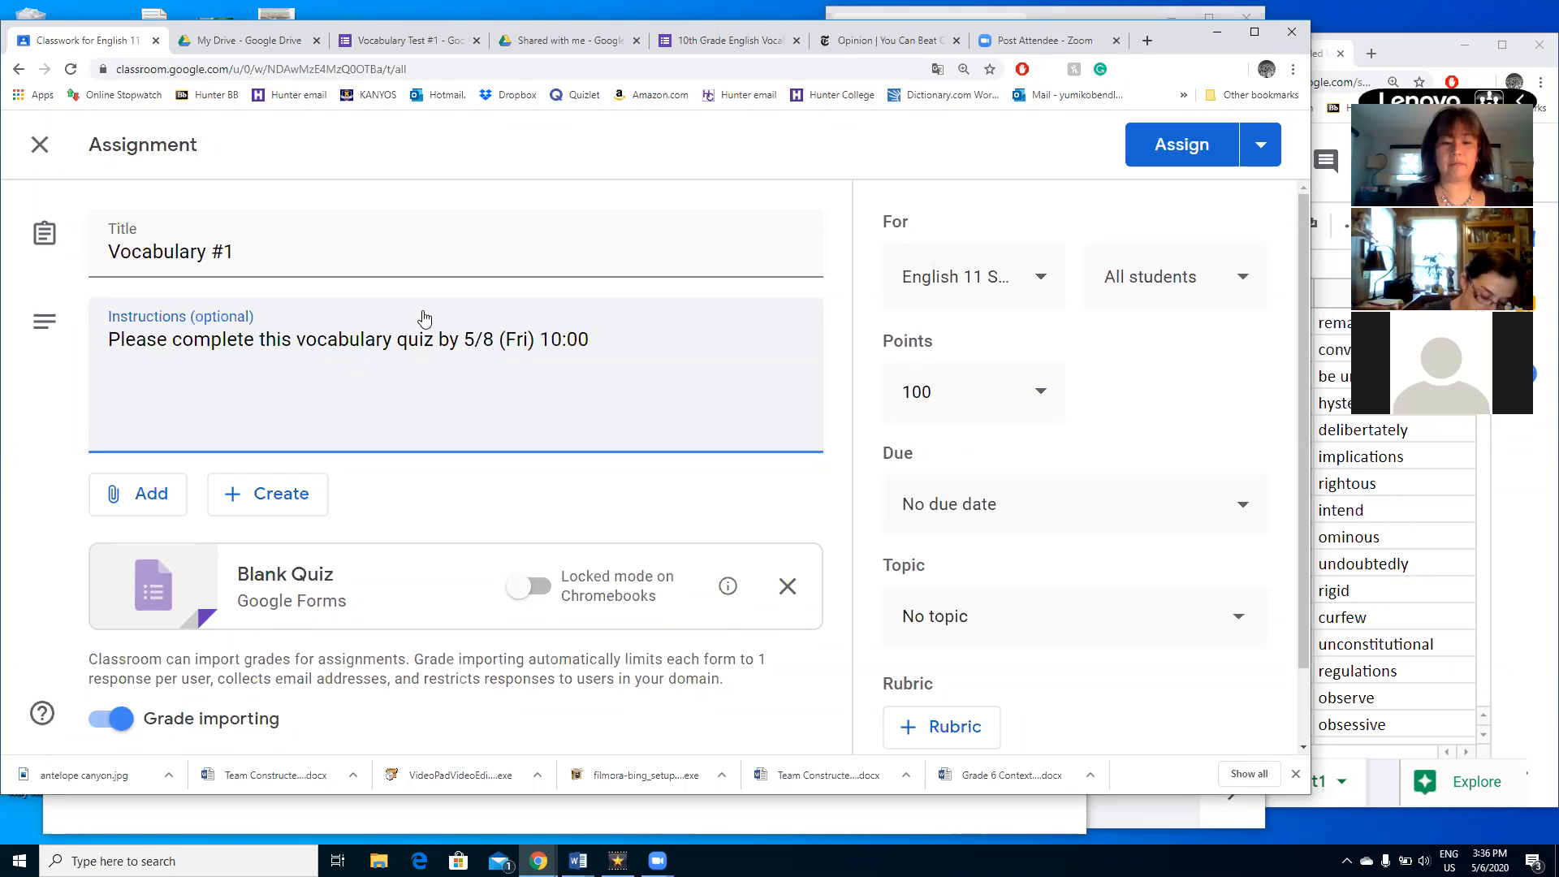
{"action": "type", "text": "am"}
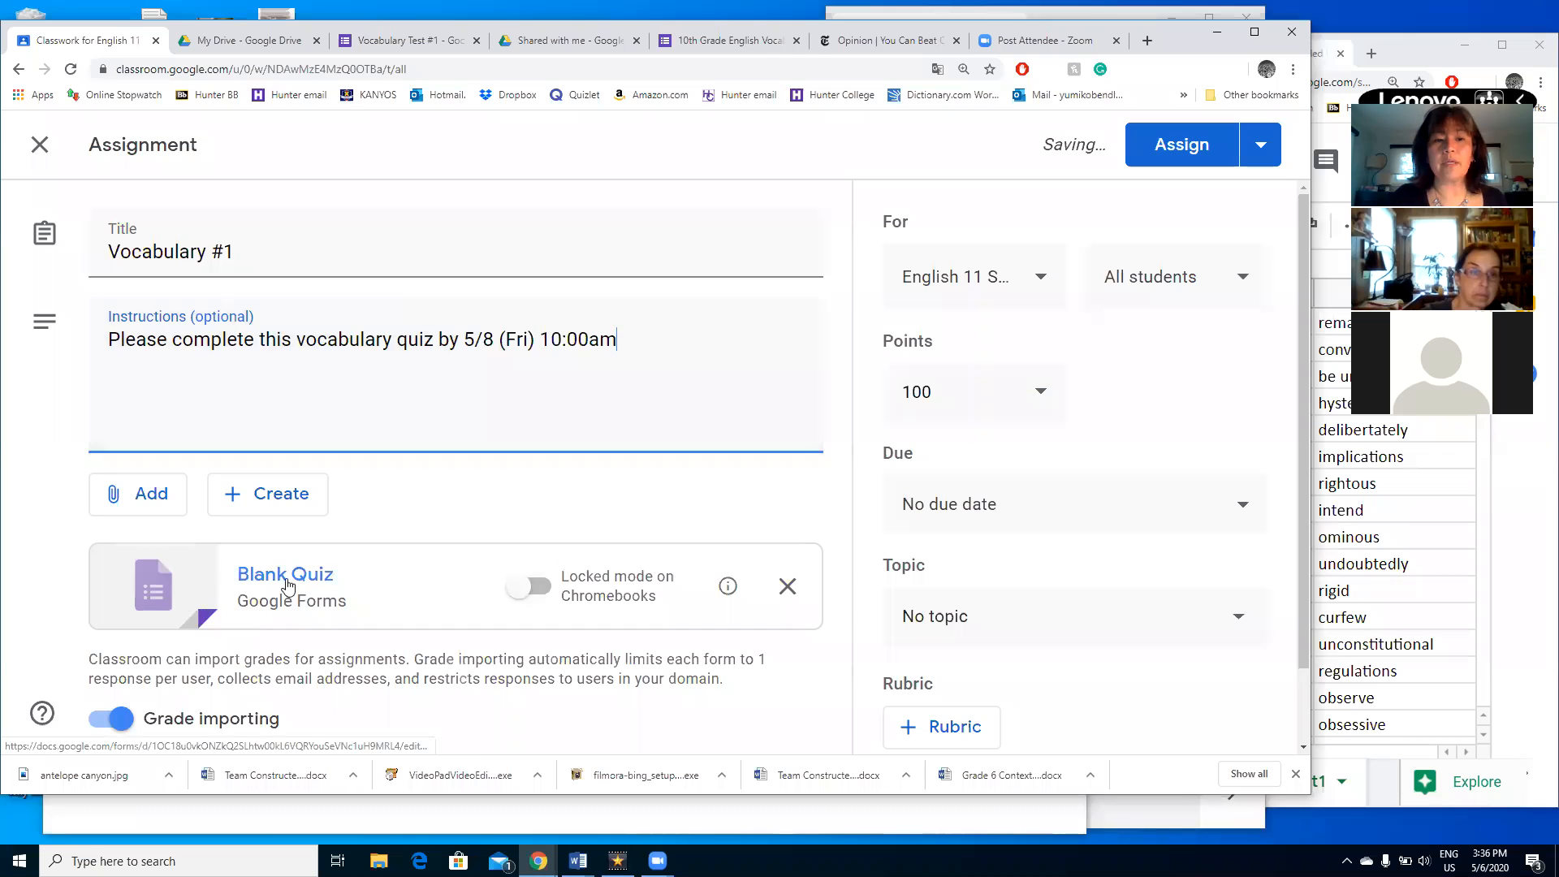
- Attach the Vocabulary Test #1 form from Google Drive to the assignment and remove the Blank Quiz attachment
{"action": "left_click", "coordinate": [139, 503]}
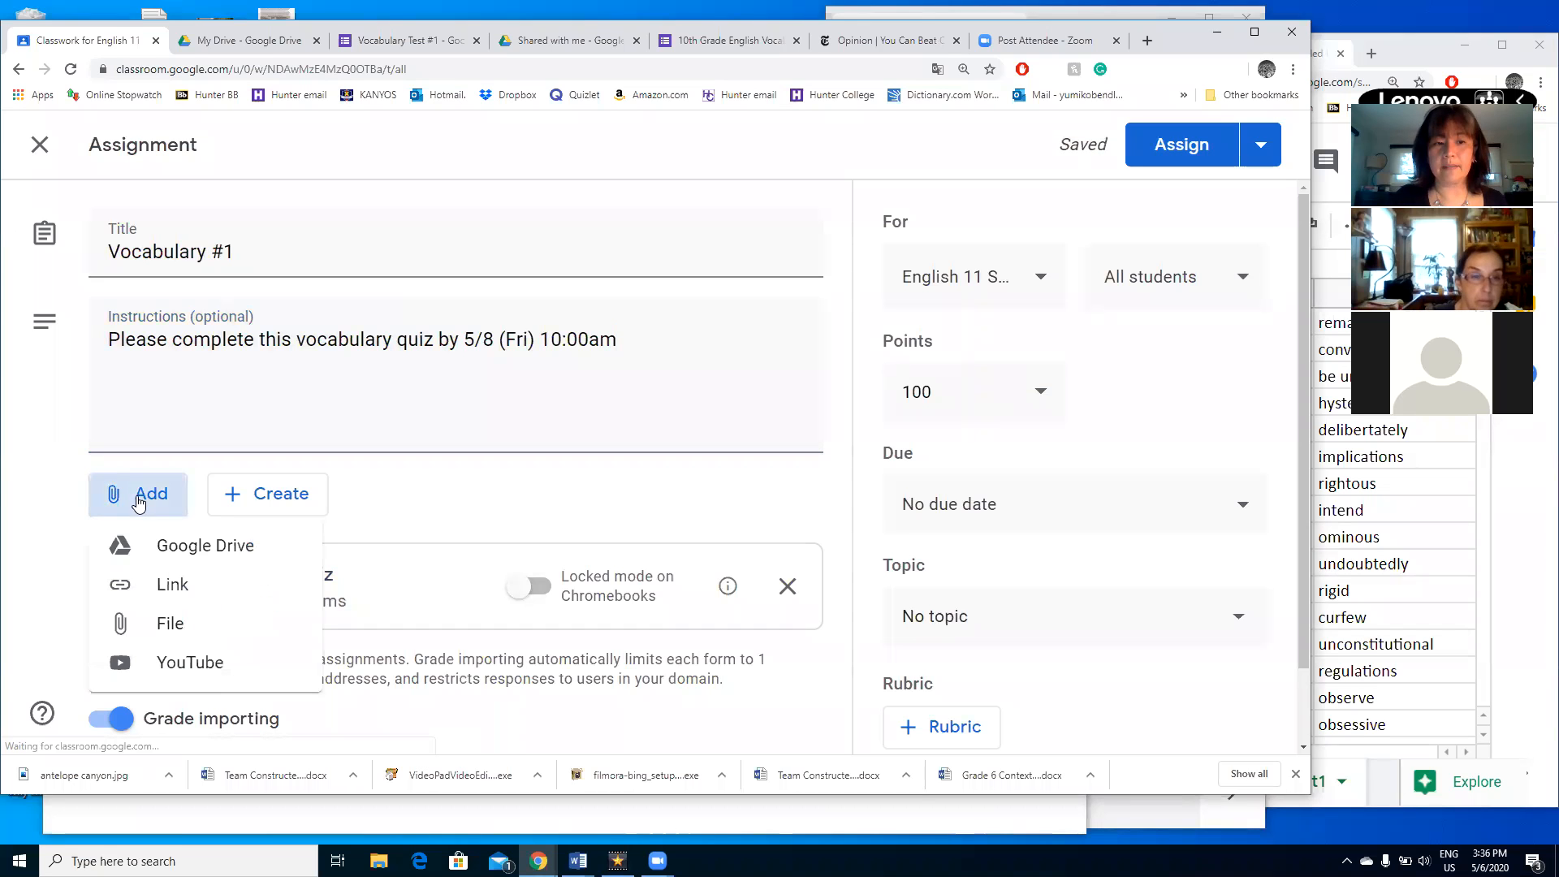
{"action": "left_click", "coordinate": [170, 549]}
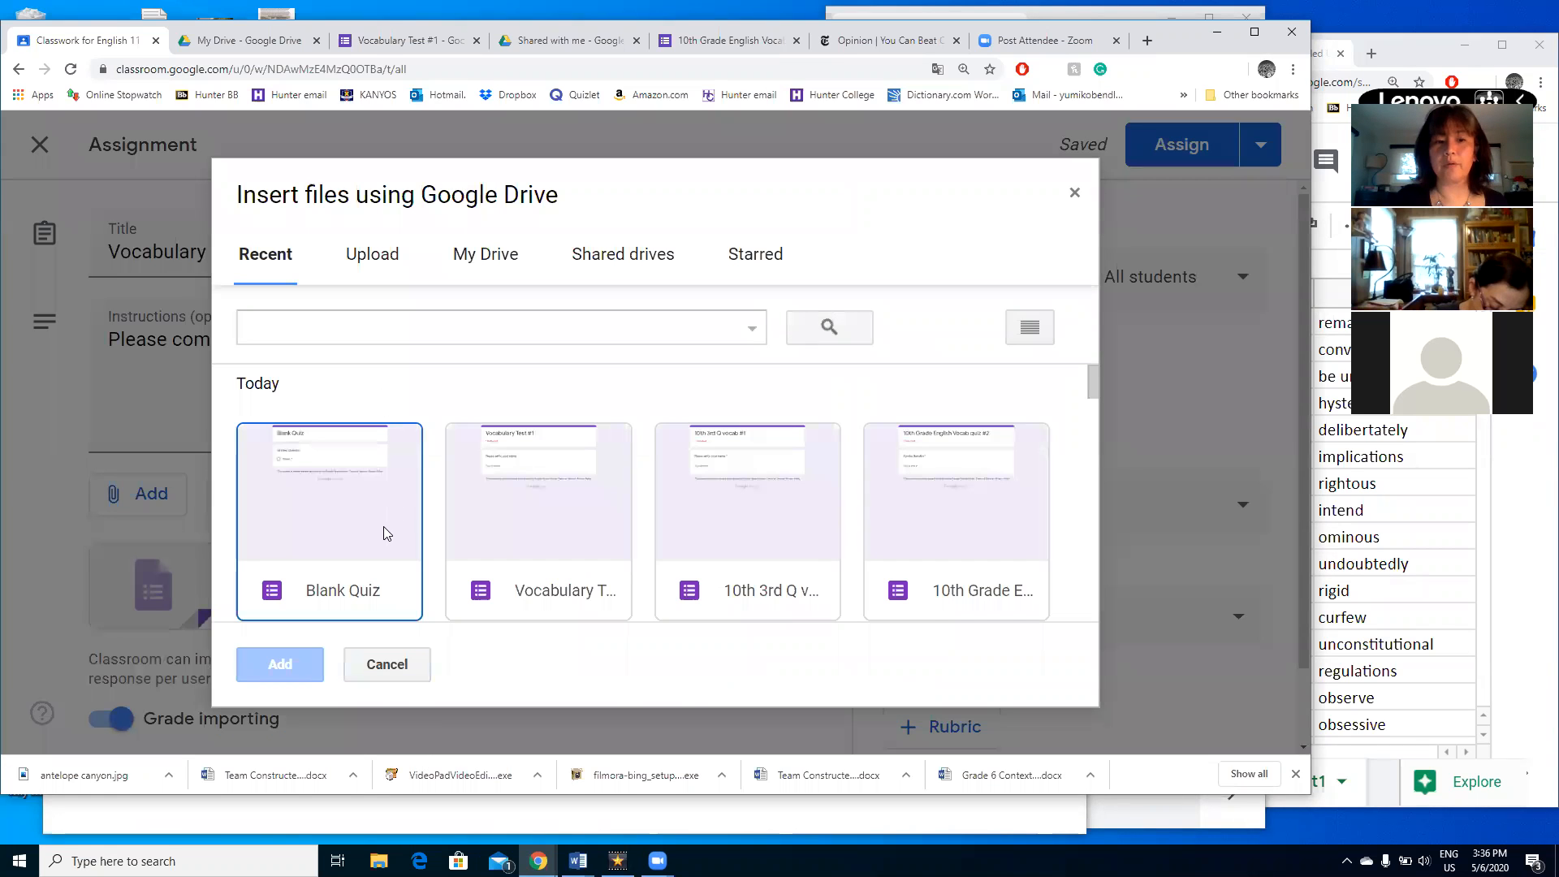
{"action": "left_click", "coordinate": [585, 530]}
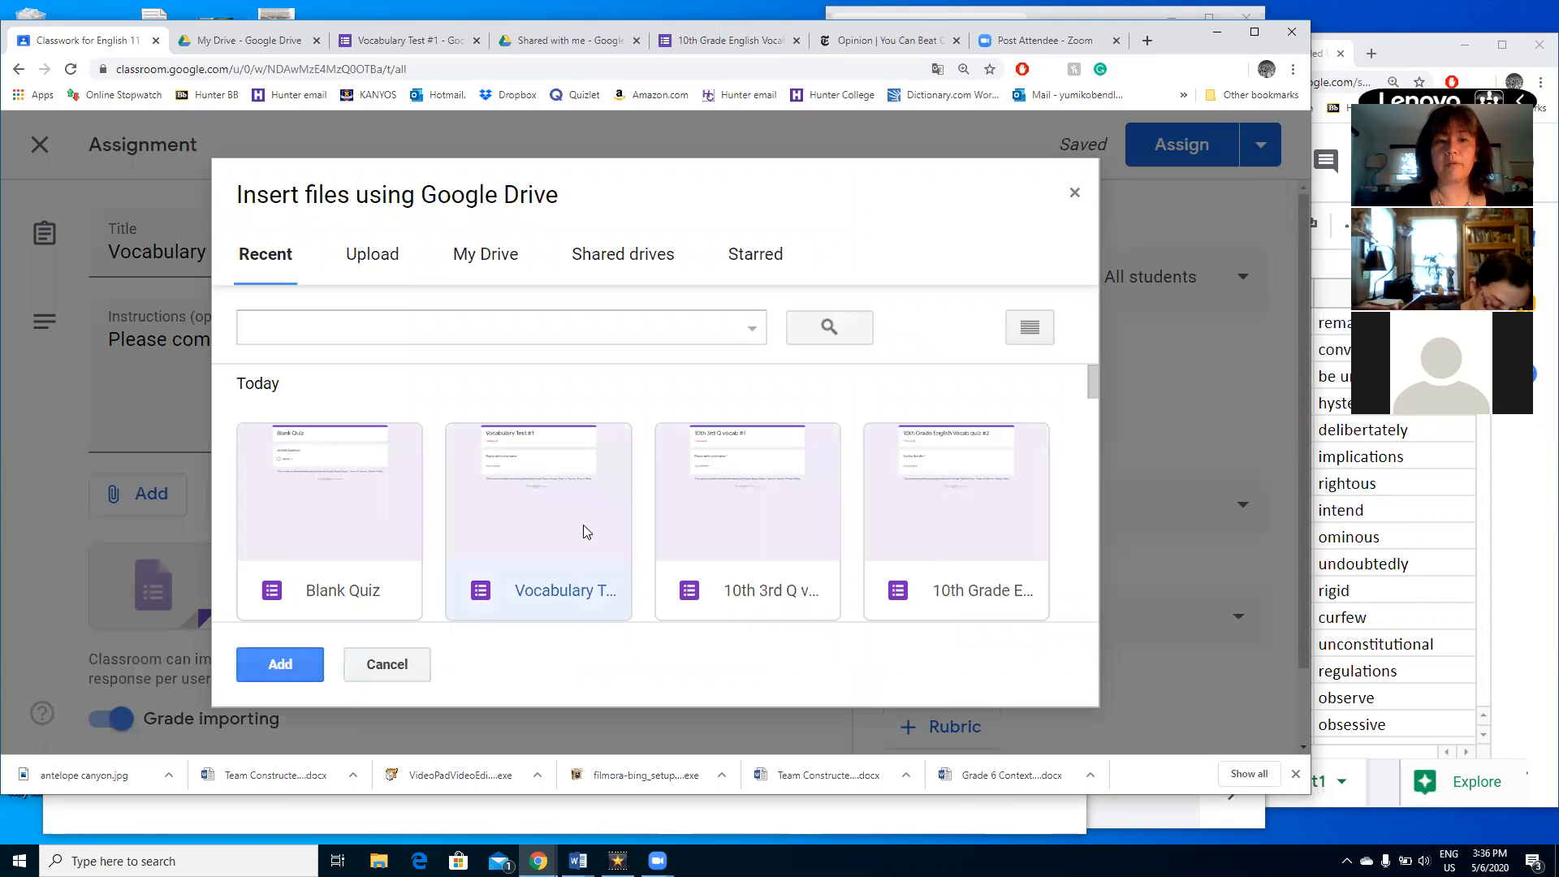
{"action": "left_click", "coordinate": [280, 663]}
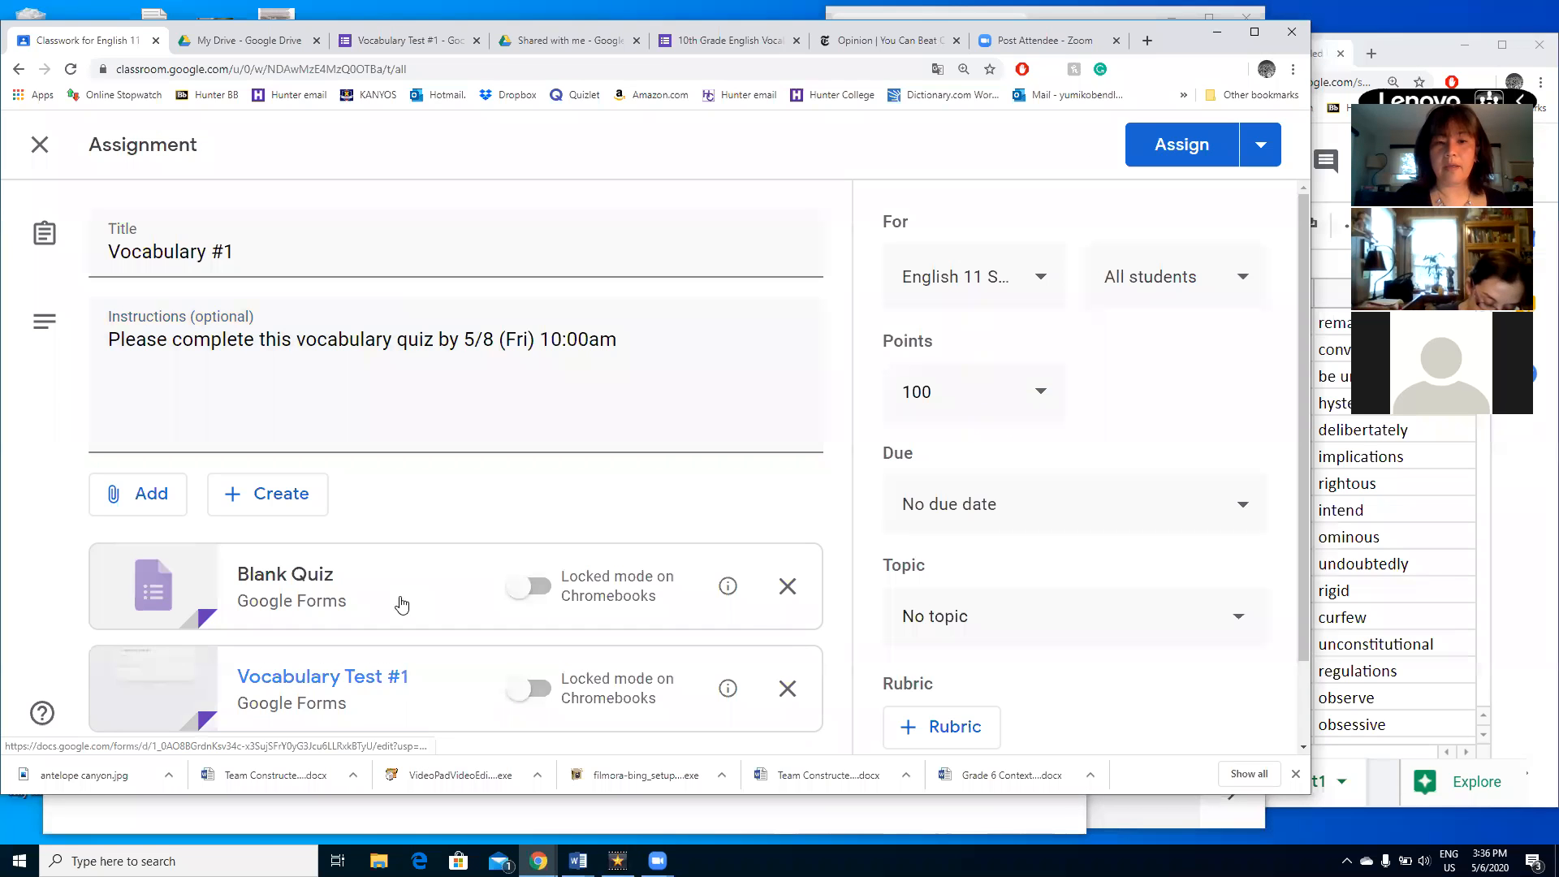
{"action": "scroll", "coordinate": [146, 520], "scroll_direction": "down", "scroll_amount": 1}
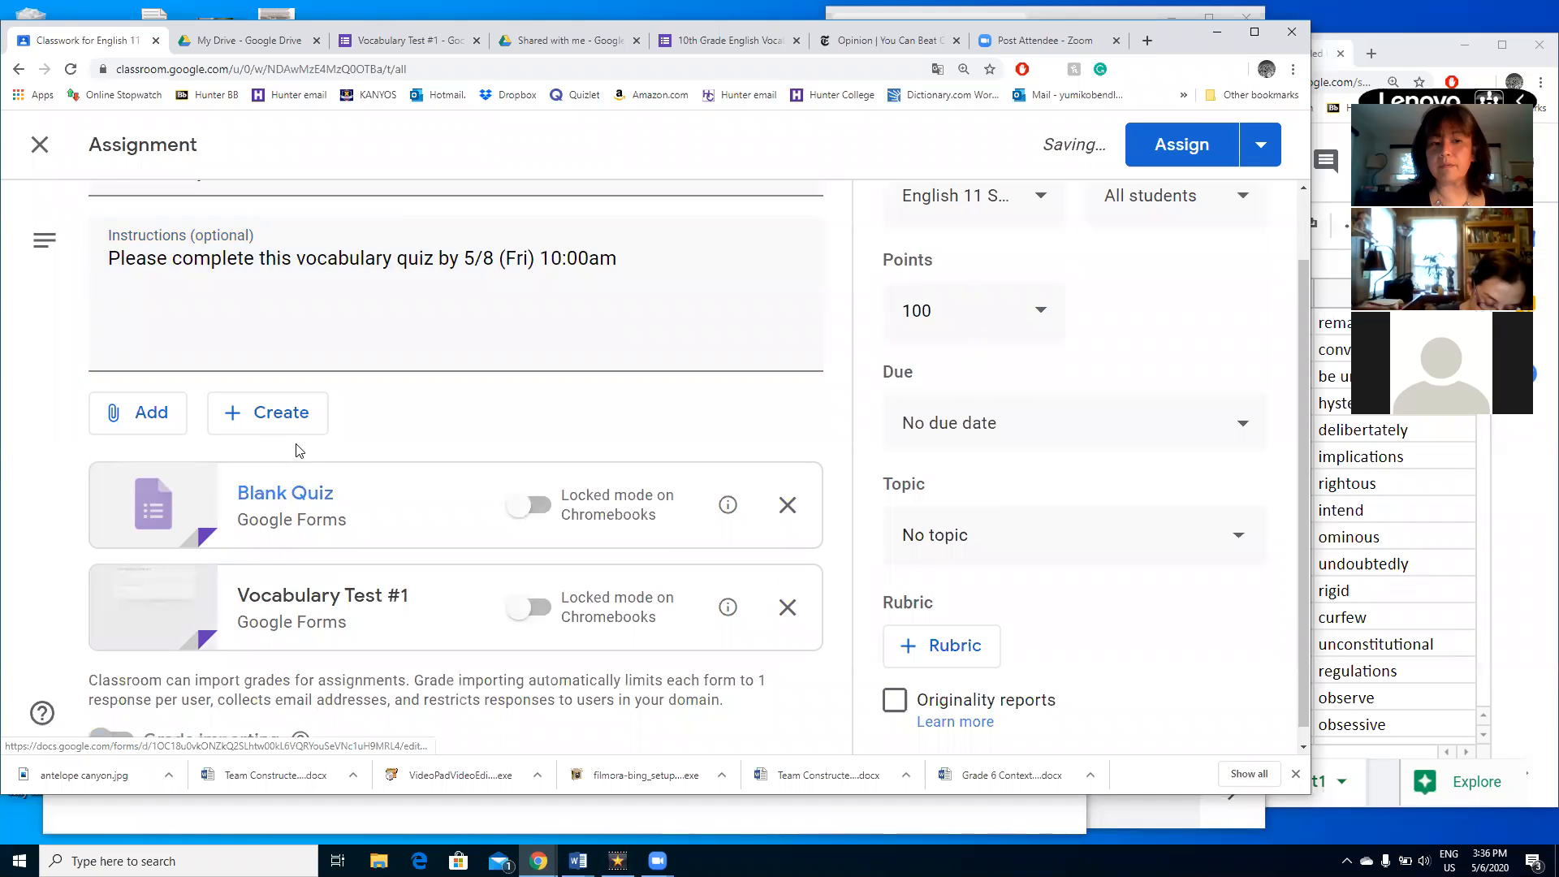
{"action": "left_click", "coordinate": [800, 506]}
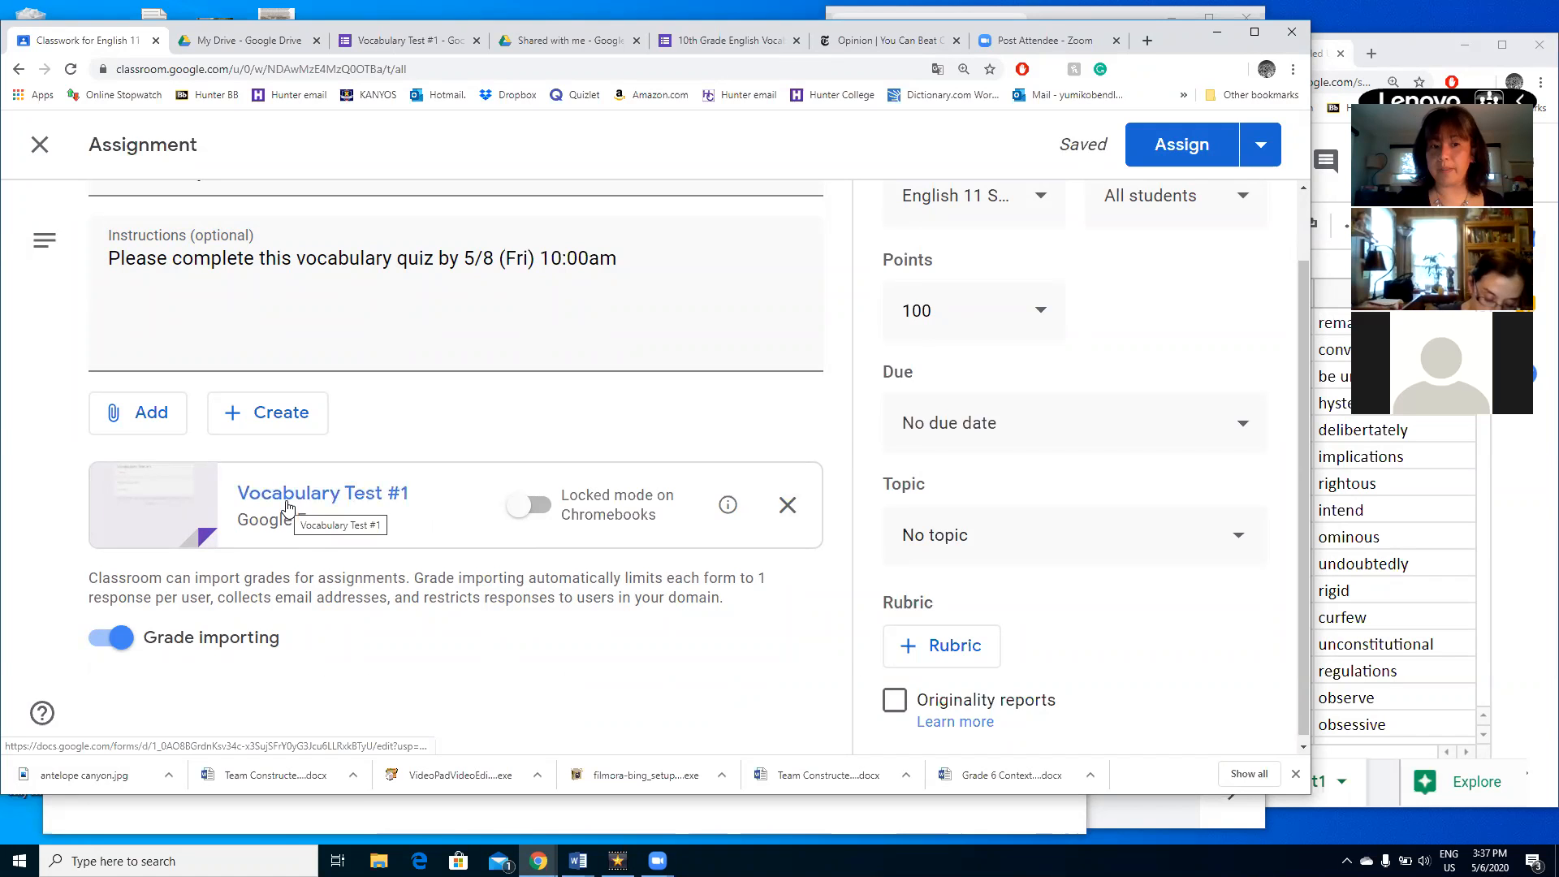
- Set the assignment's points to 21
{"action": "scroll", "coordinate": [1108, 382], "scroll_direction": "up", "scroll_amount": 2}
{"action": "scroll", "coordinate": [1113, 384], "scroll_direction": "down", "scroll_amount": 1}
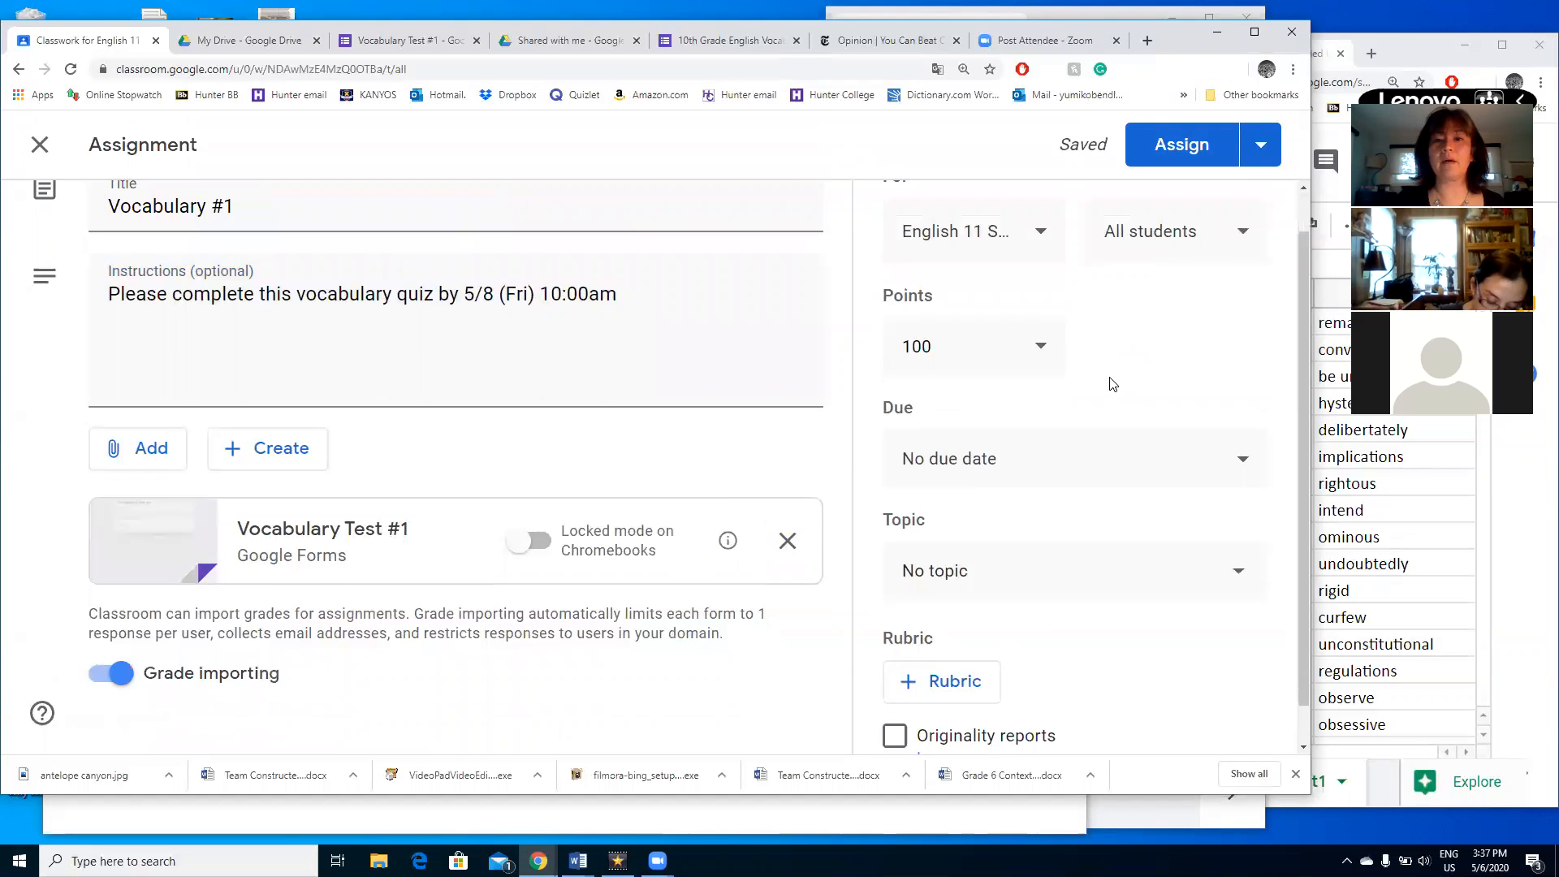
{"action": "left_click", "coordinate": [904, 310]}
{"action": "double_click", "coordinate": [904, 311]}
{"action": "type", "text": "21"}
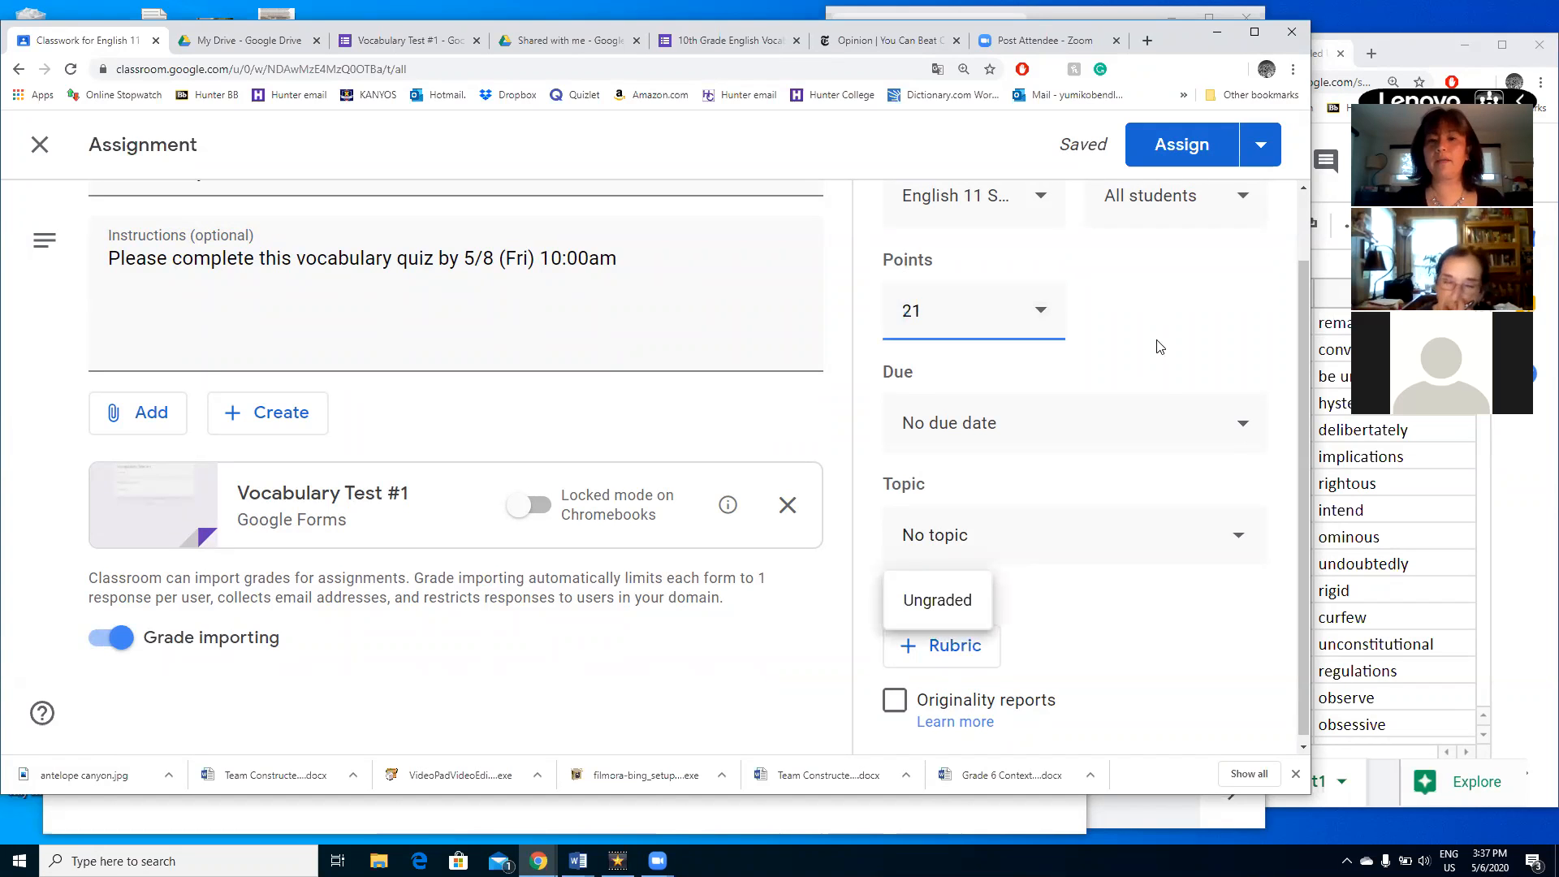
- Set the assignment's due date to May 8, 2020 and the due time to 10:00 AM
{"action": "left_click", "coordinate": [1154, 416]}
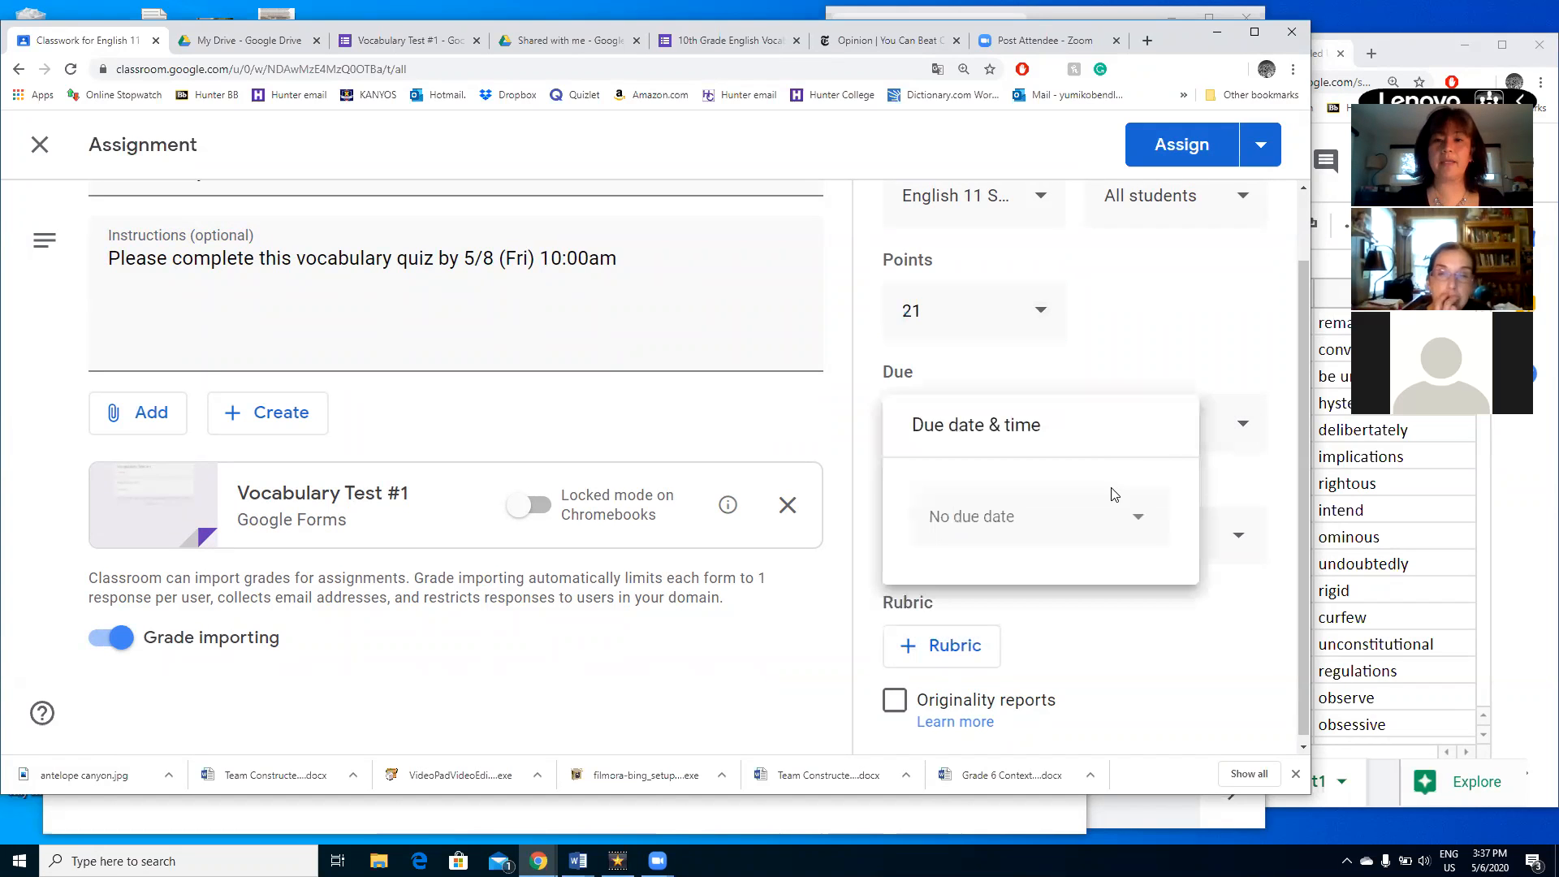
{"action": "left_click", "coordinate": [1079, 528]}
{"action": "left_click", "coordinate": [1127, 318]}
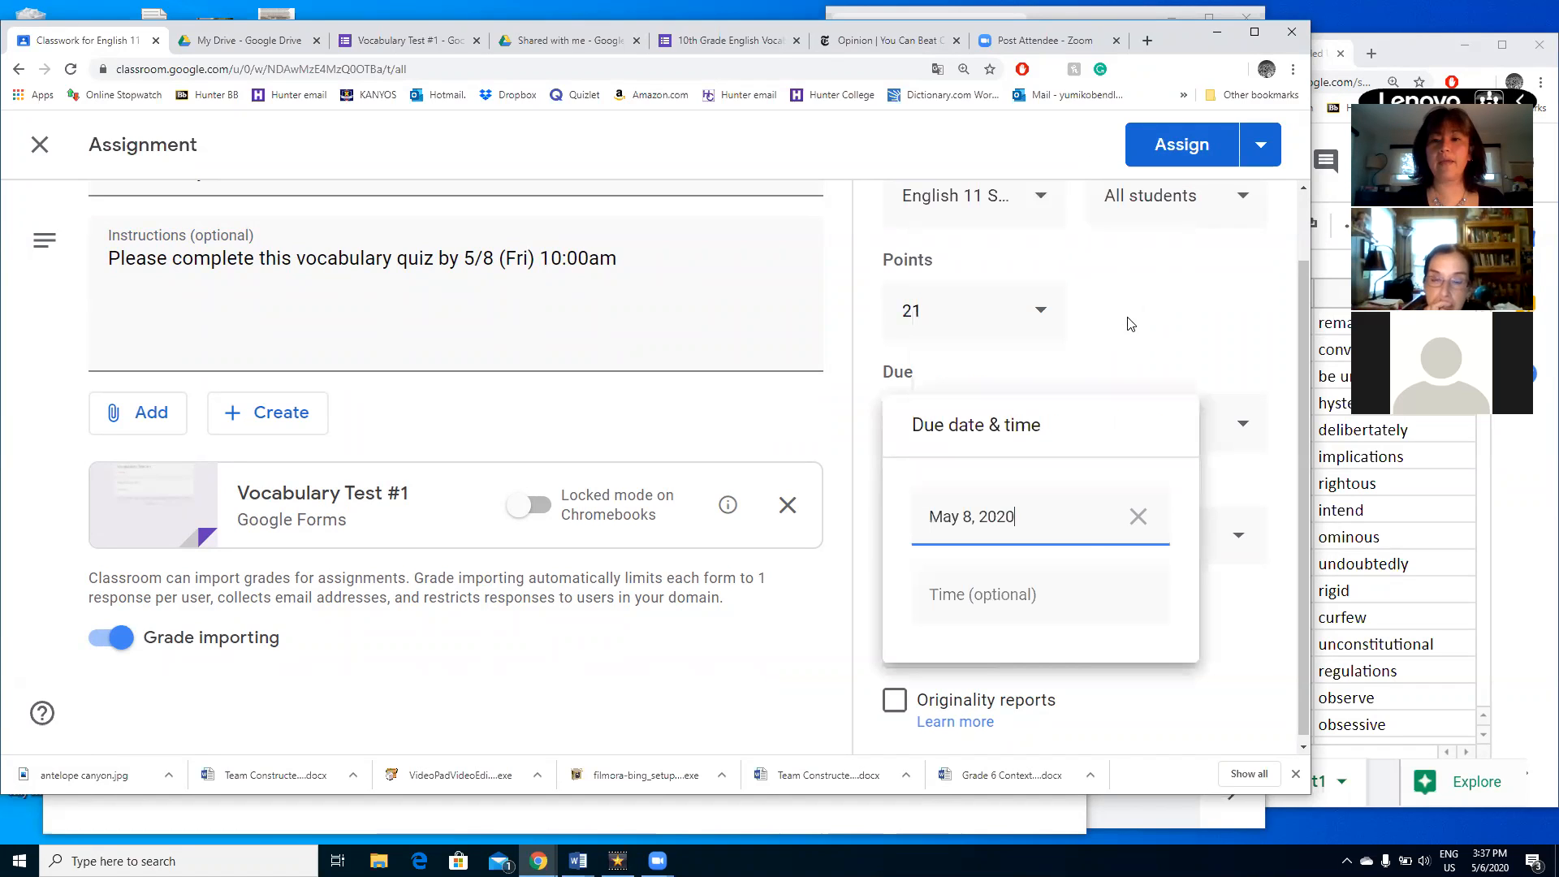
{"action": "left_click", "coordinate": [1100, 592]}
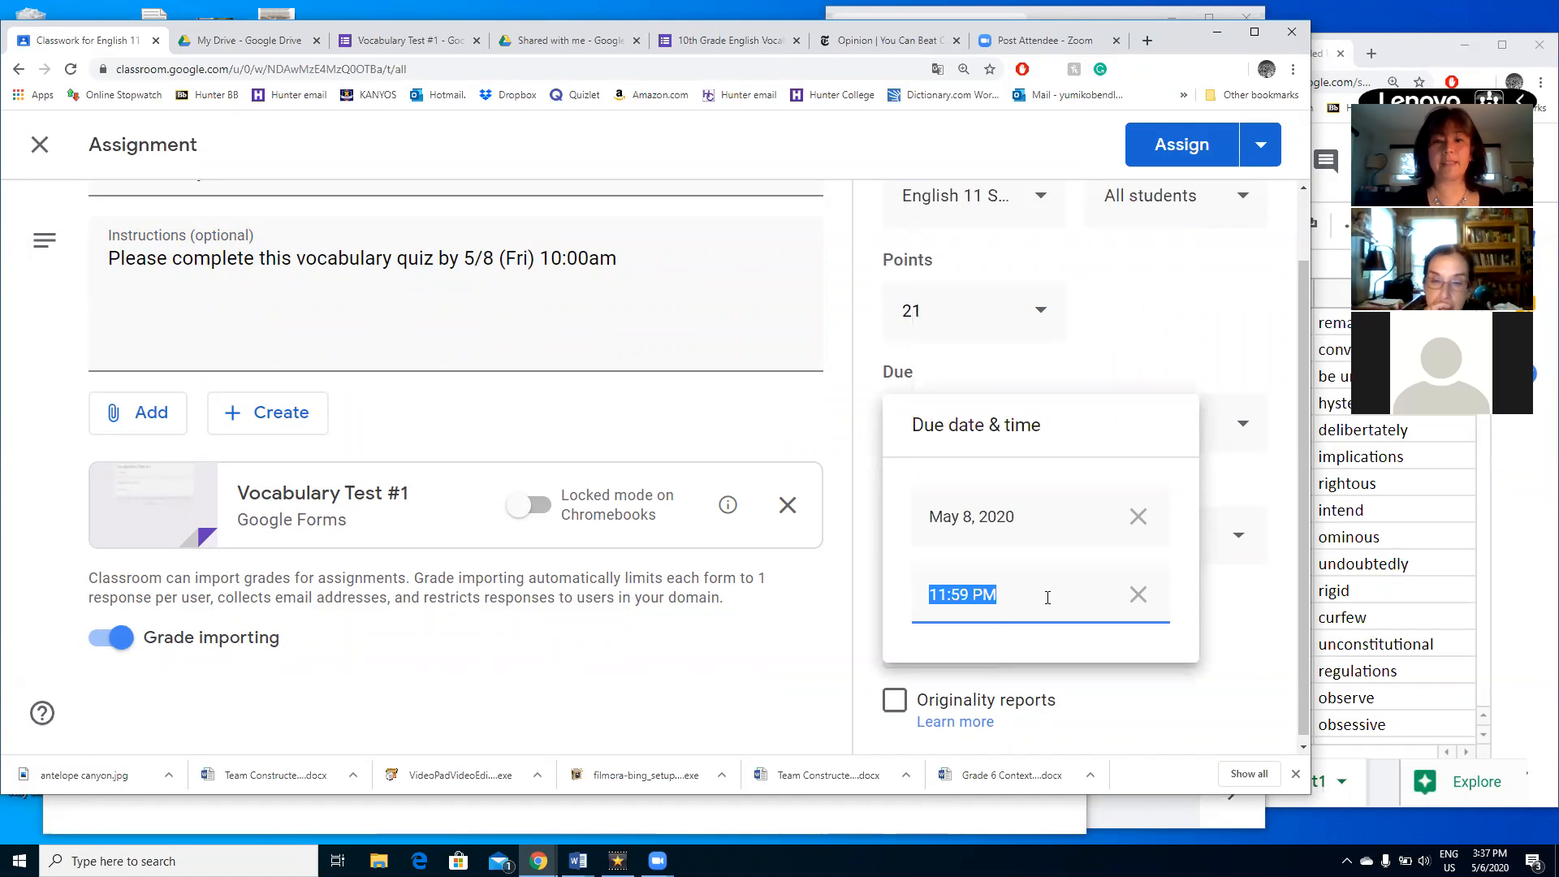
{"action": "type", "text": "10:00"}
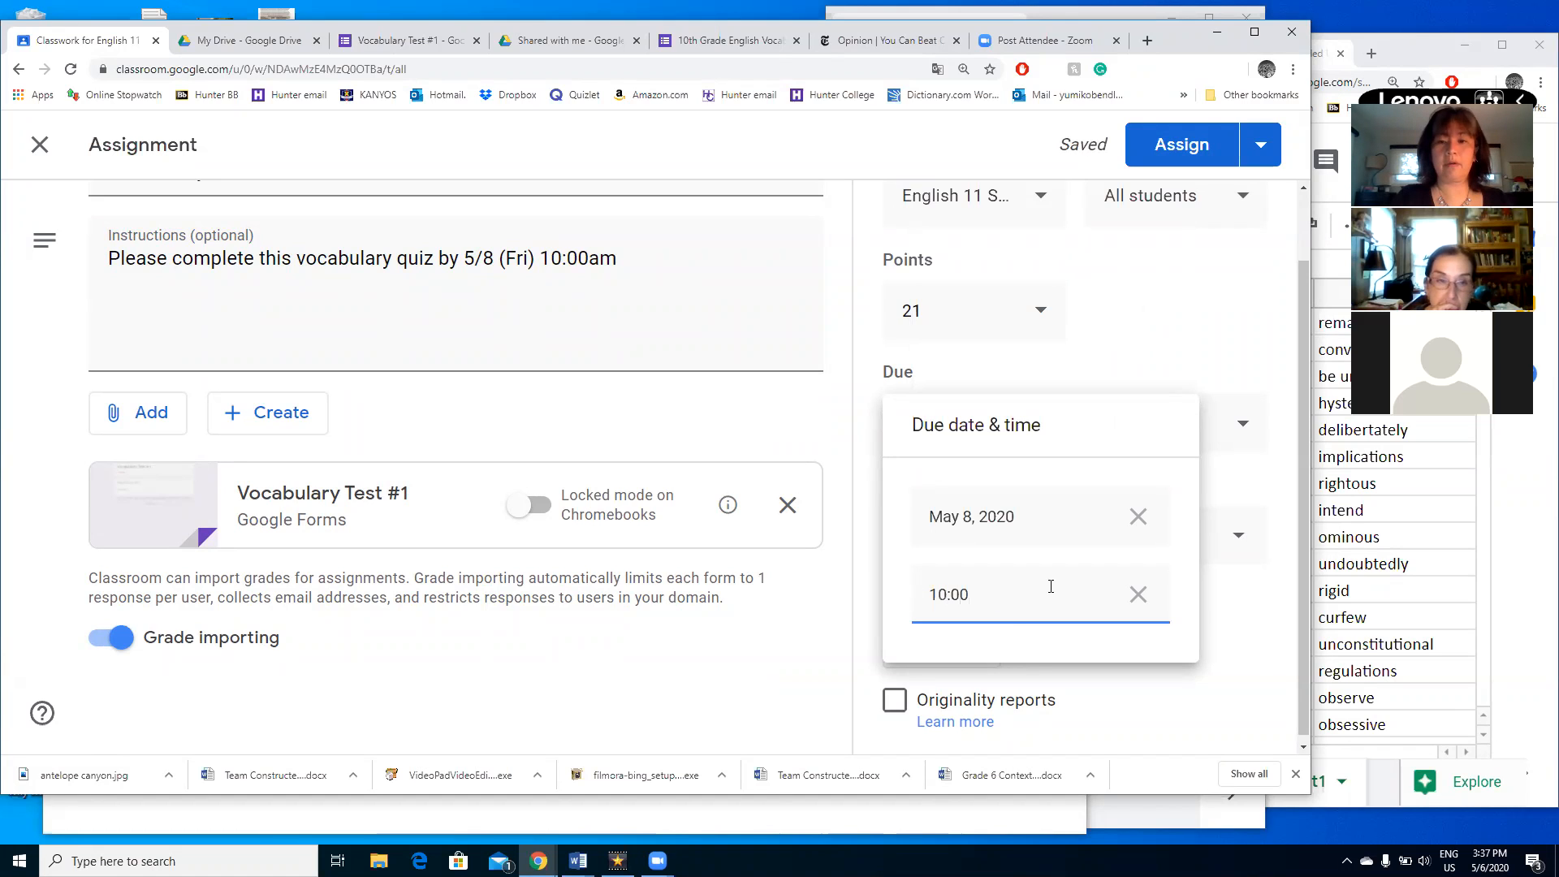
{"action": "type", "text": "a"}
{"action": "key", "text": "BackSpace"}
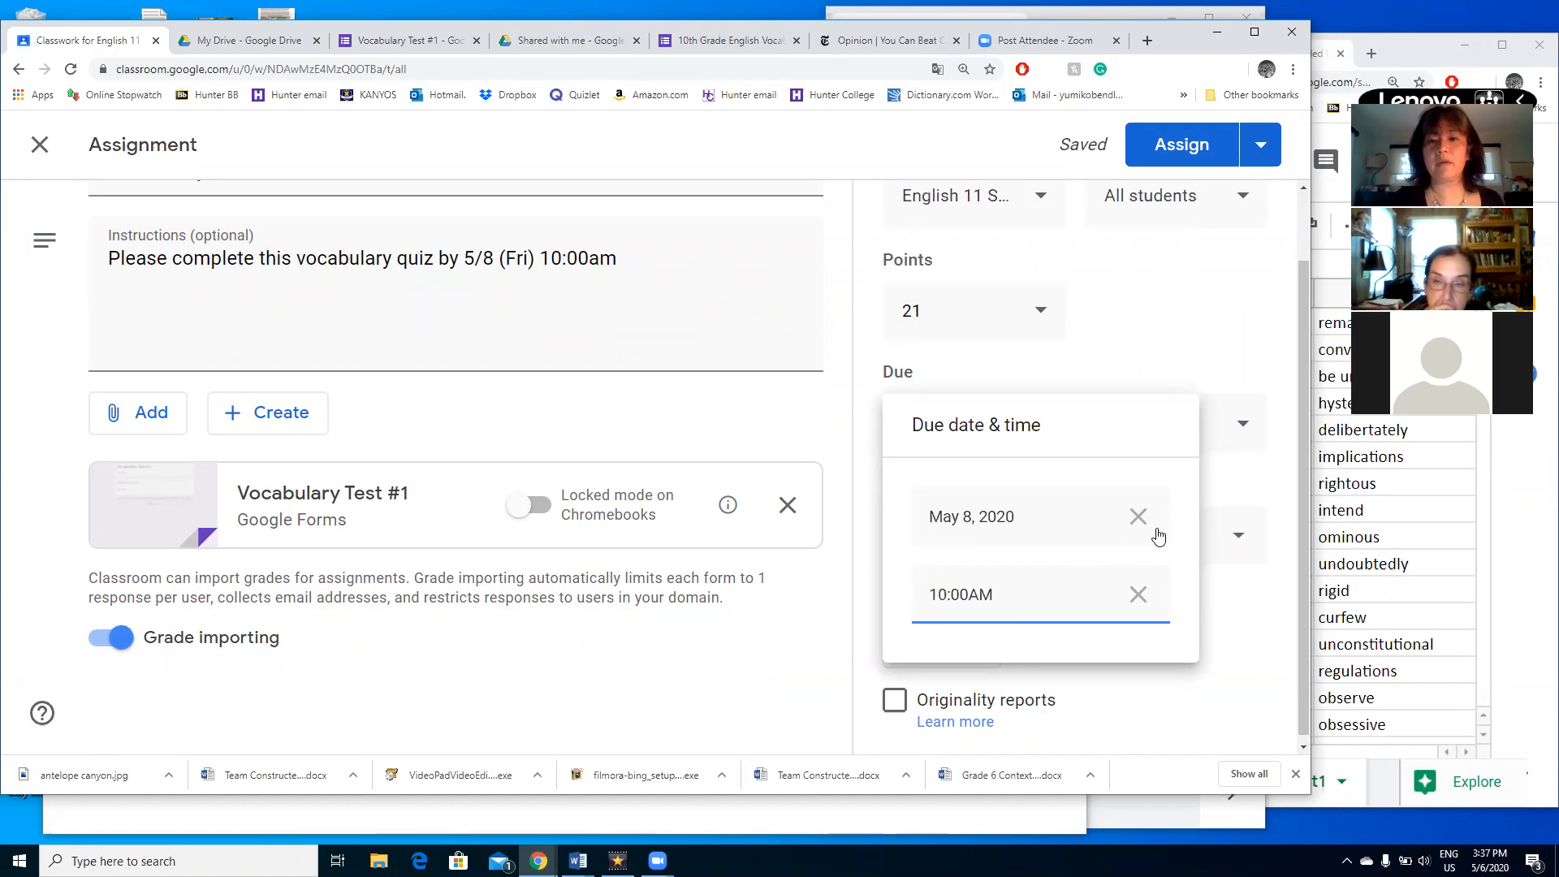
{"action": "left_click", "coordinate": [1216, 628]}
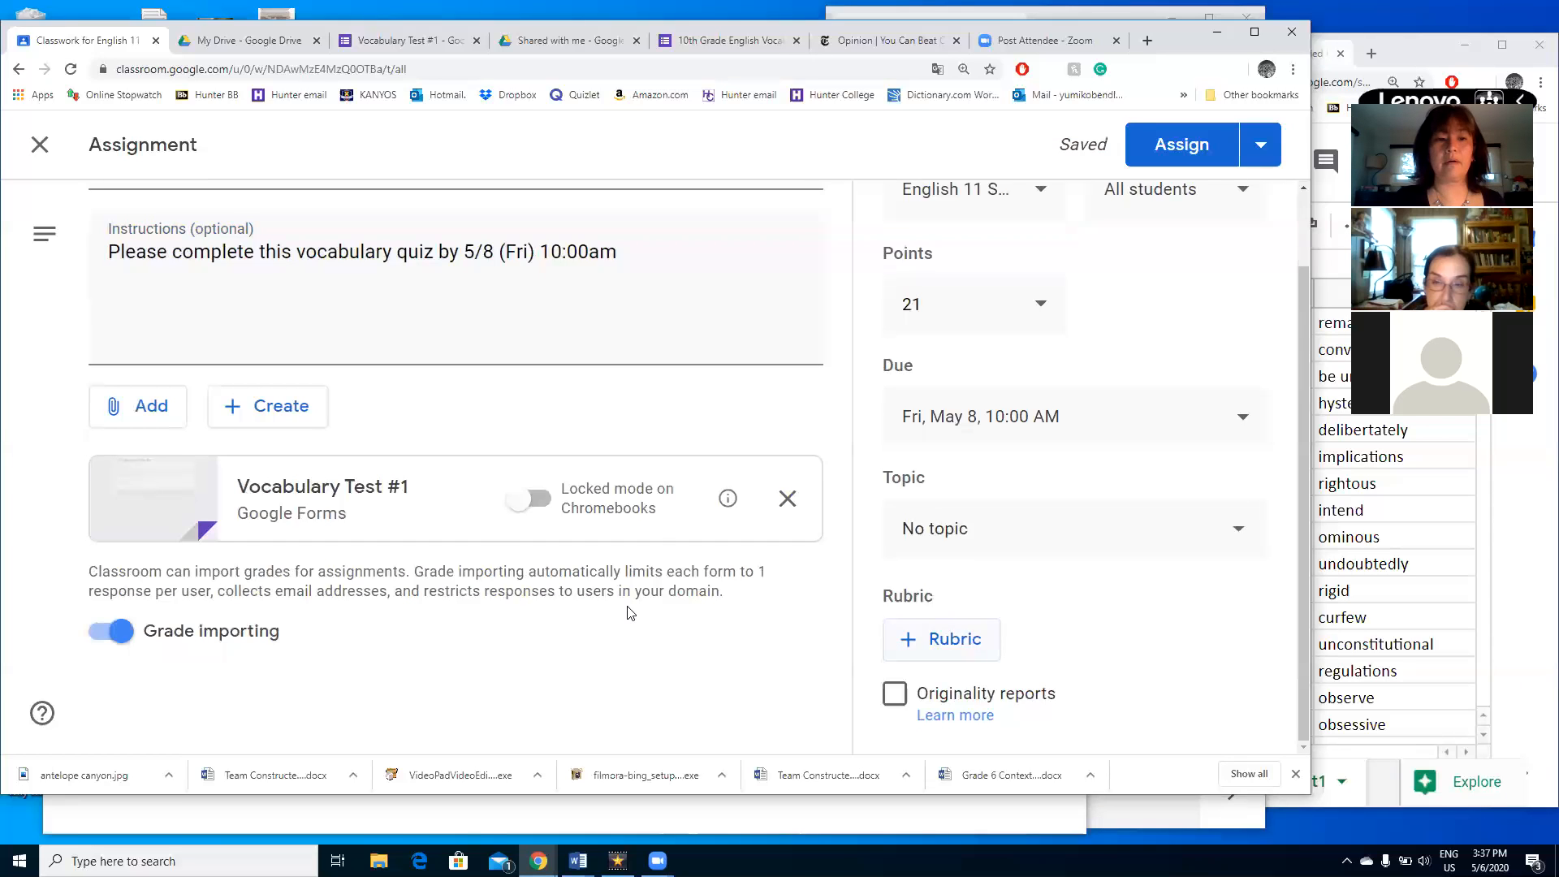
- Try adding English 11 Sec 2 as a second class for the assignment and check the available posting options
{"action": "scroll", "coordinate": [625, 615], "scroll_direction": "up", "scroll_amount": 1}
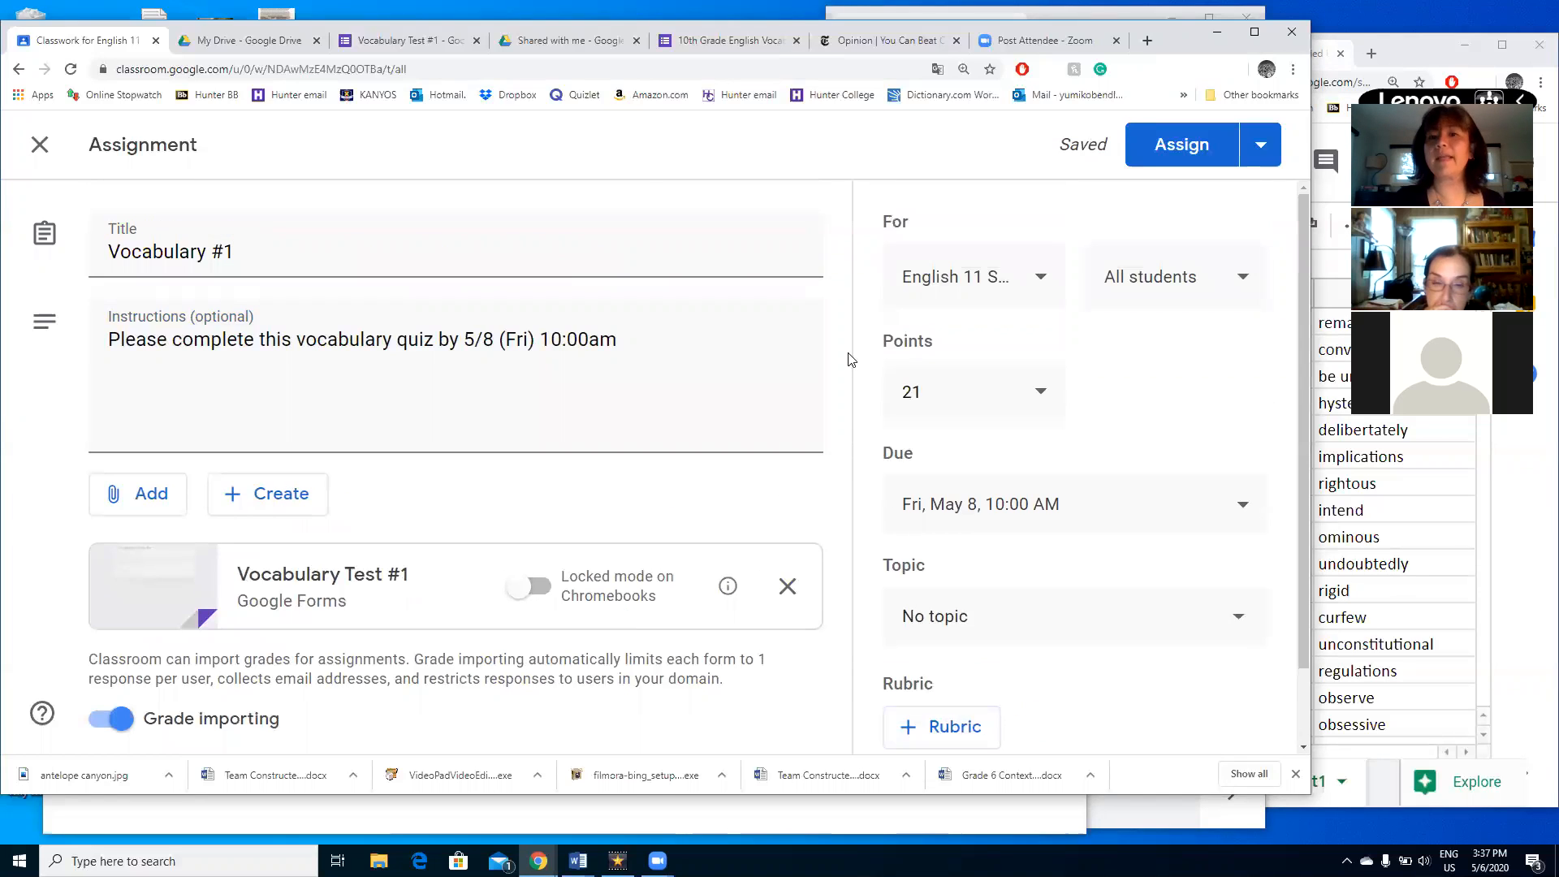
{"action": "left_click", "coordinate": [1022, 284]}
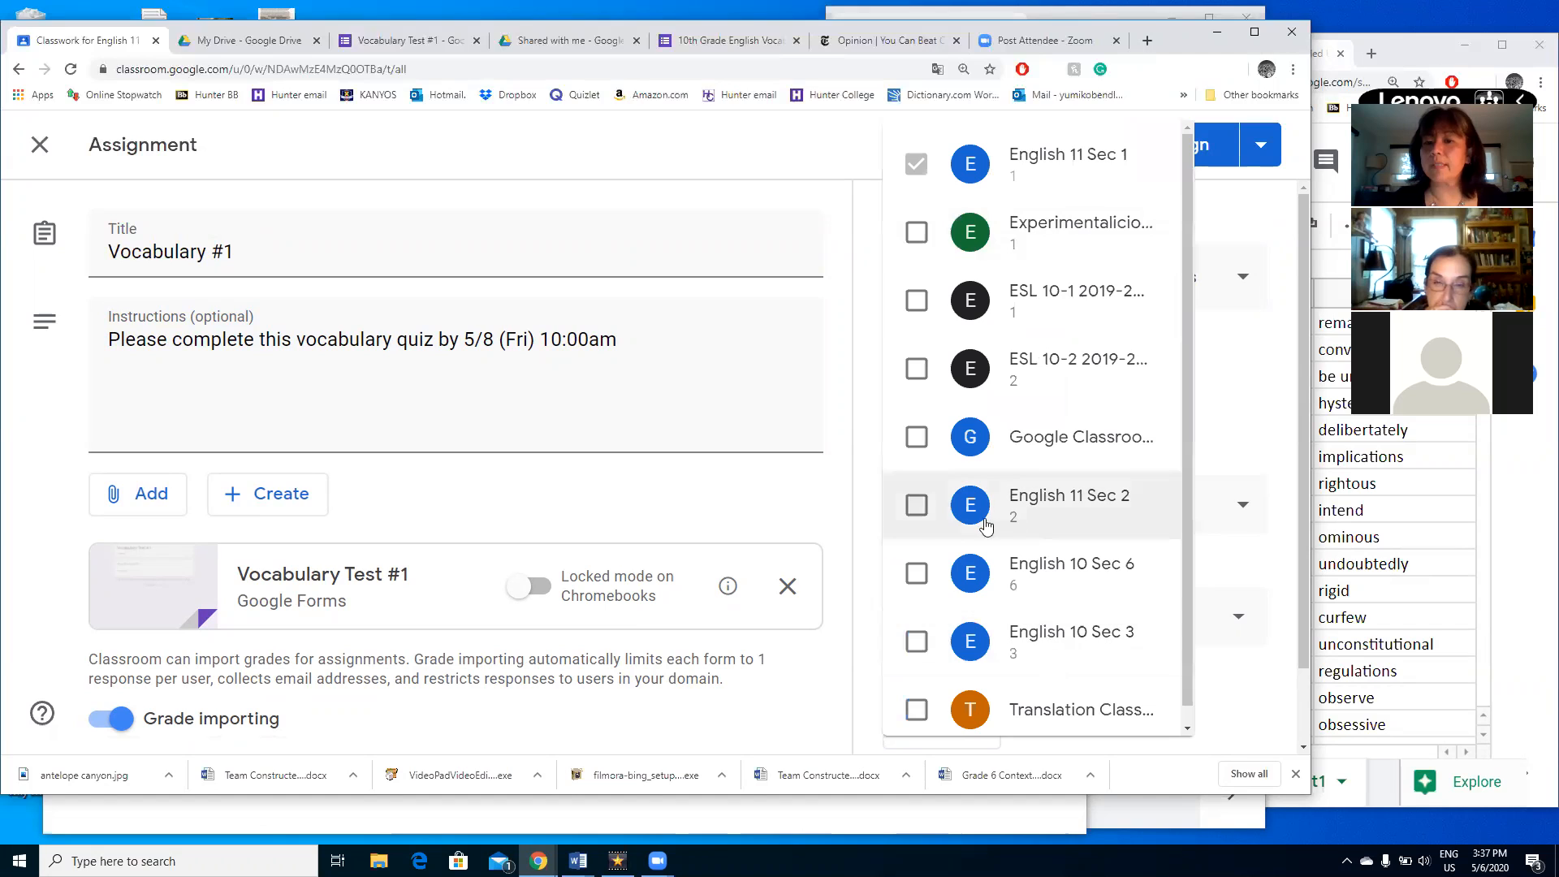
{"action": "left_click", "coordinate": [918, 506]}
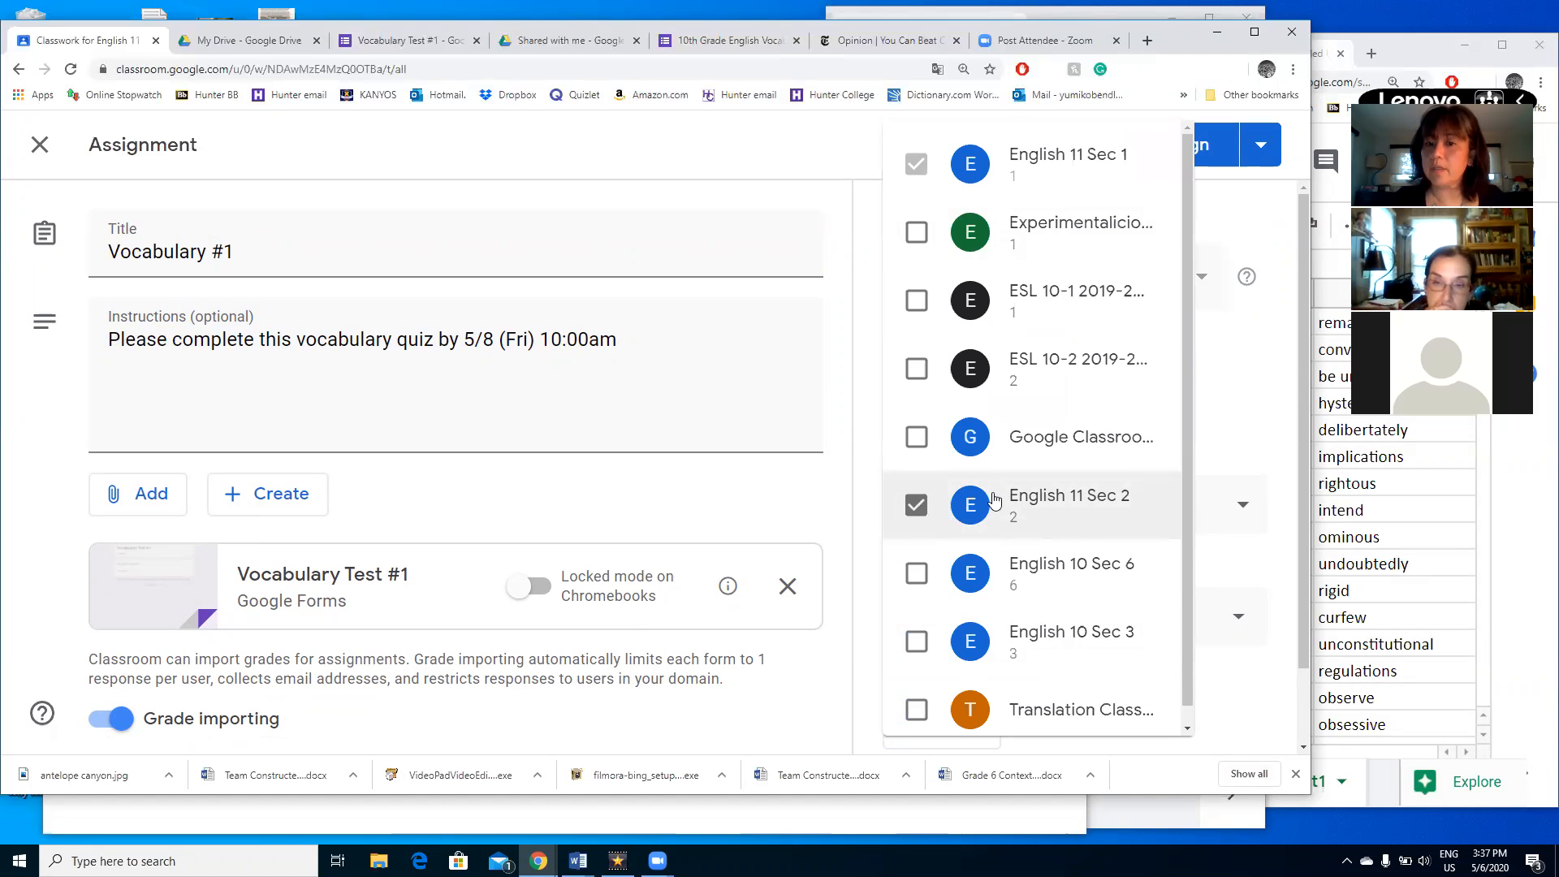
{"action": "left_click", "coordinate": [1261, 422]}
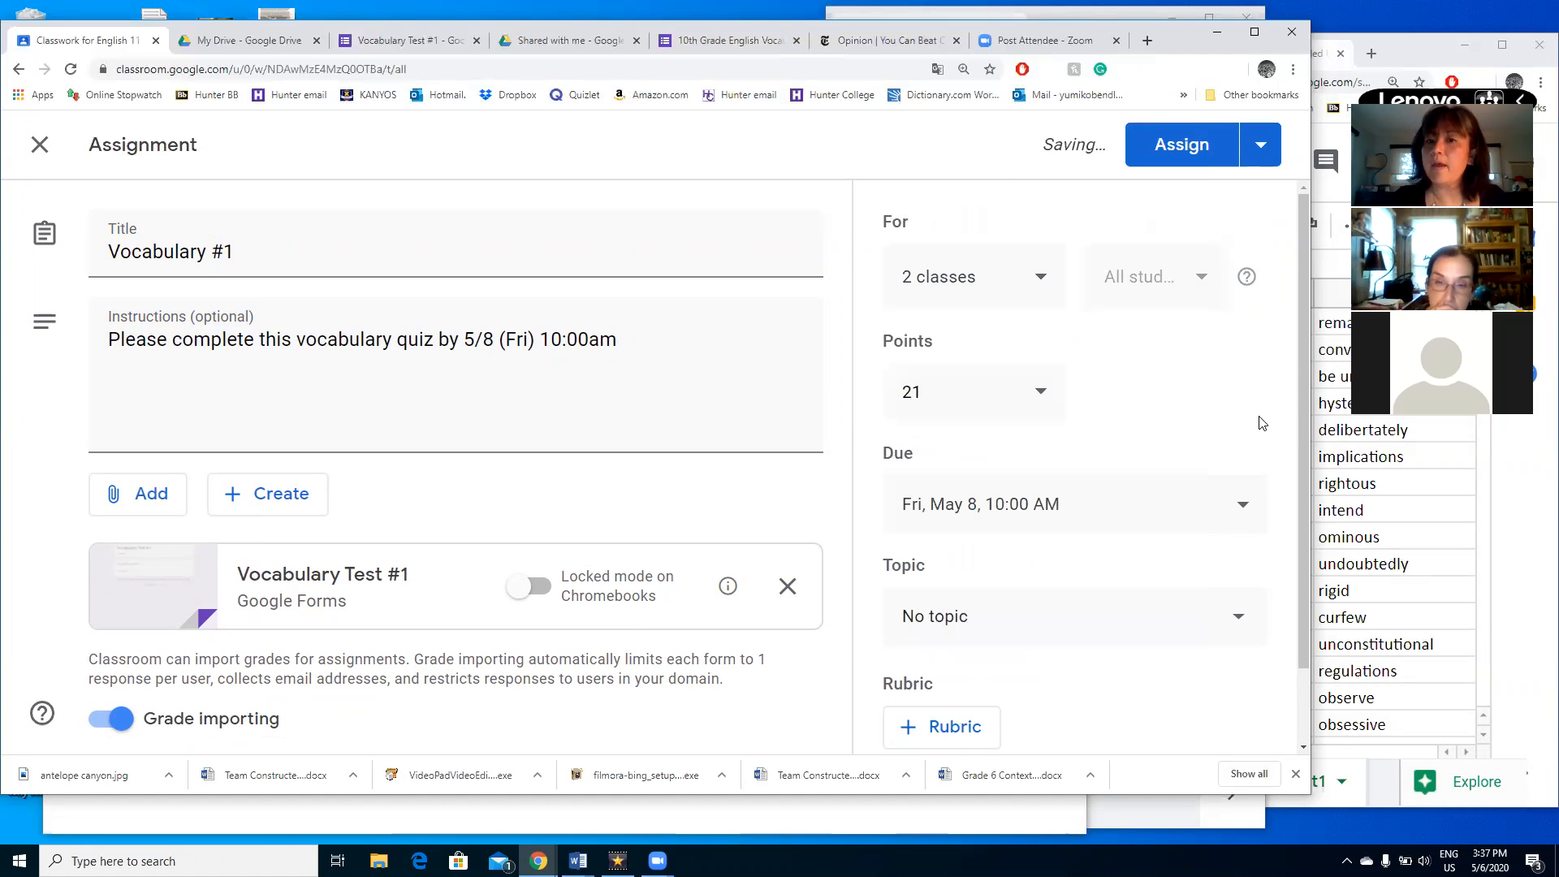
{"action": "left_click", "coordinate": [1265, 152]}
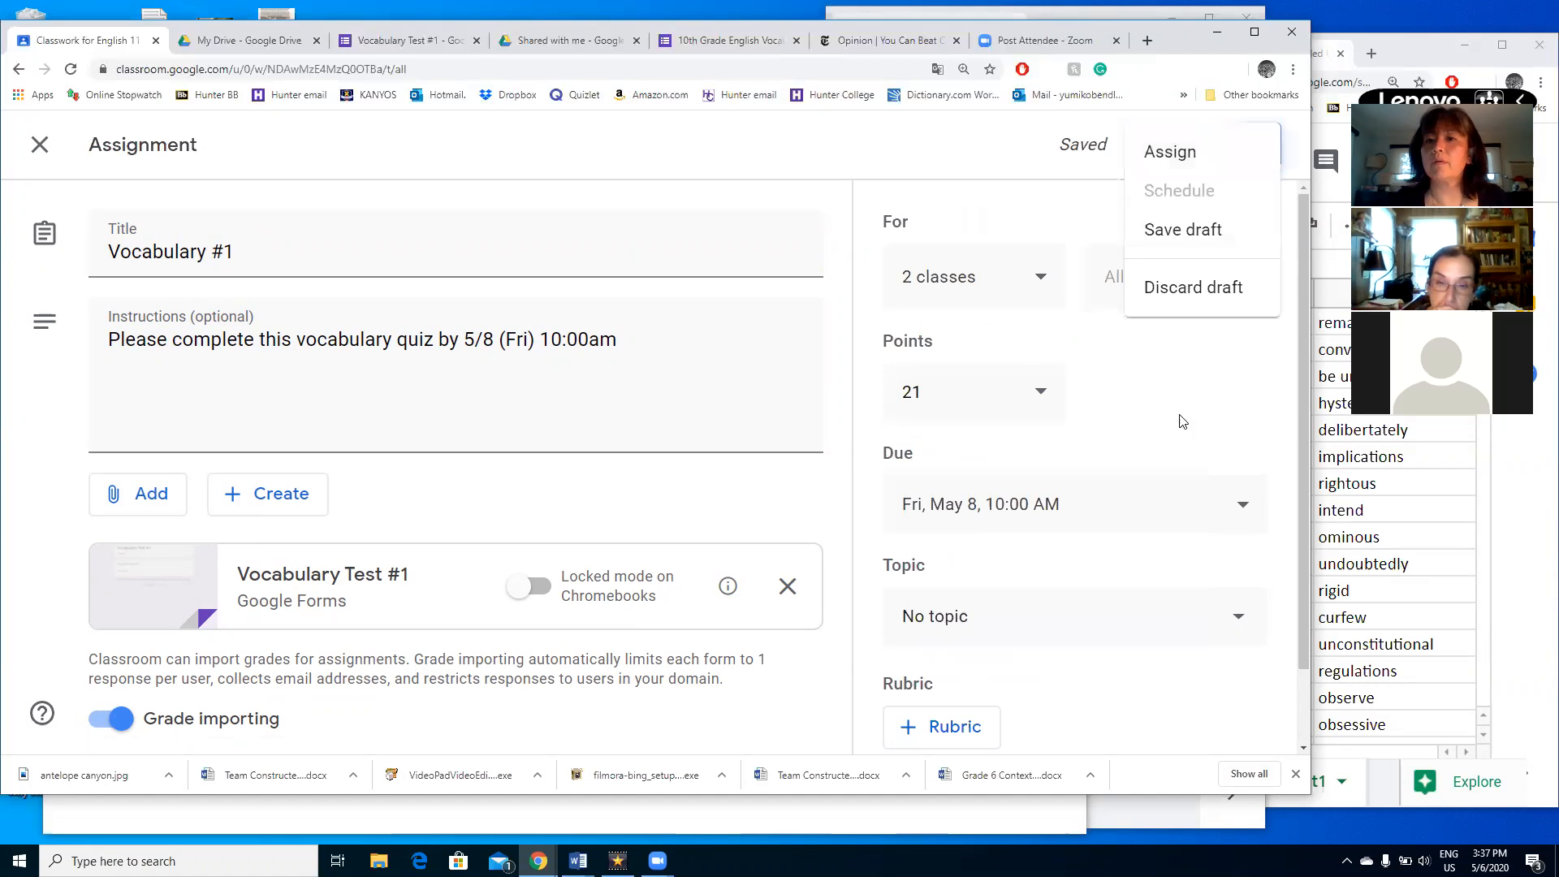
{"action": "left_click", "coordinate": [1176, 376]}
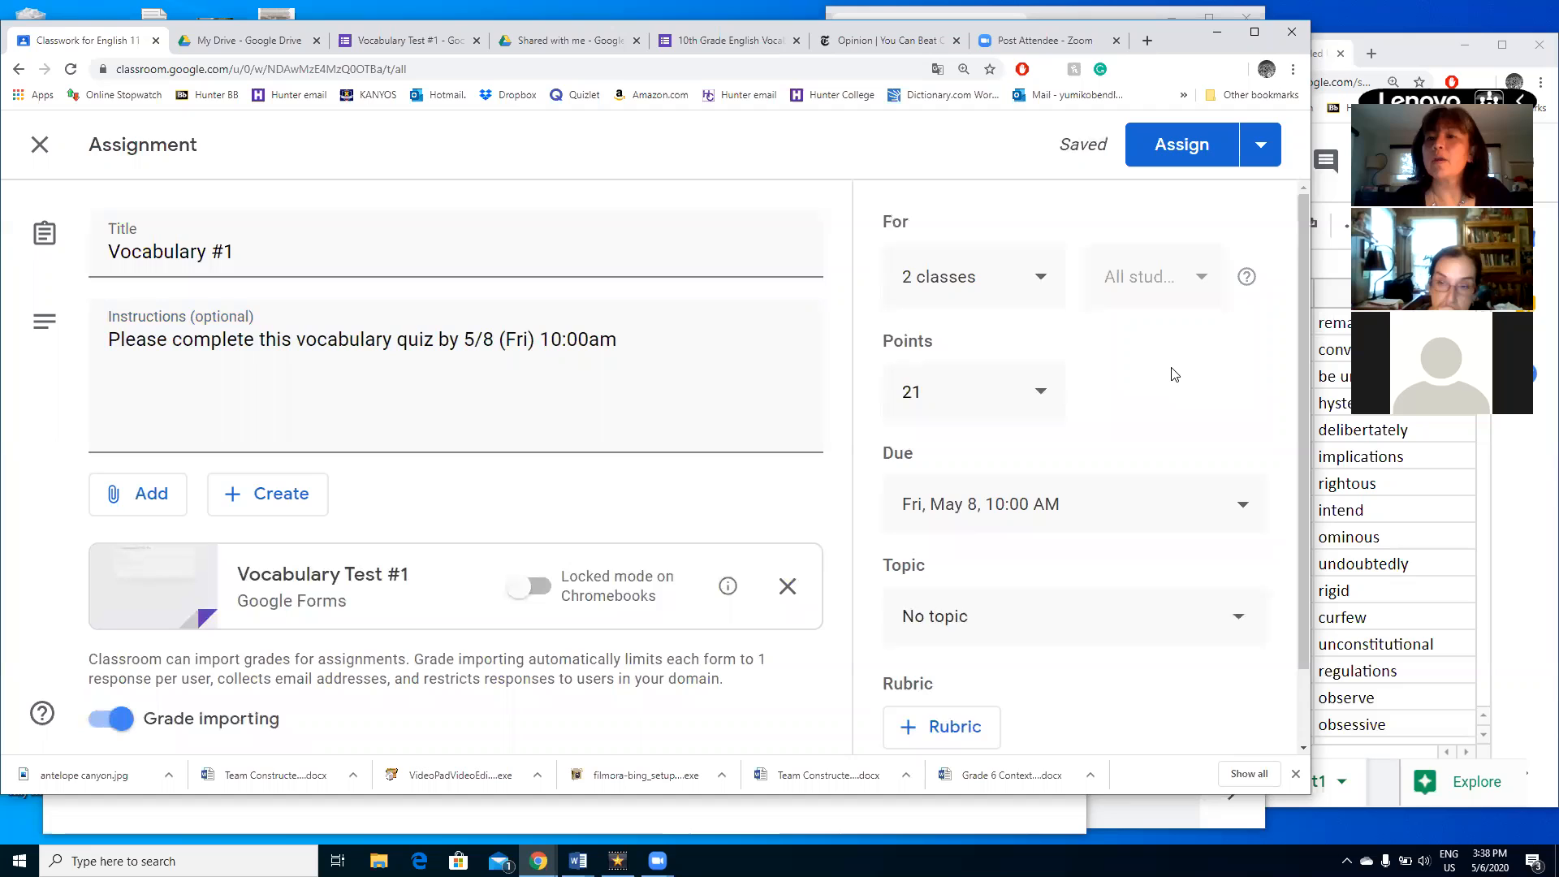
- Remove English 11 Sec 2 from the assignment's classes, leaving only English 11 Sec 1
{"action": "left_click", "coordinate": [1044, 280]}
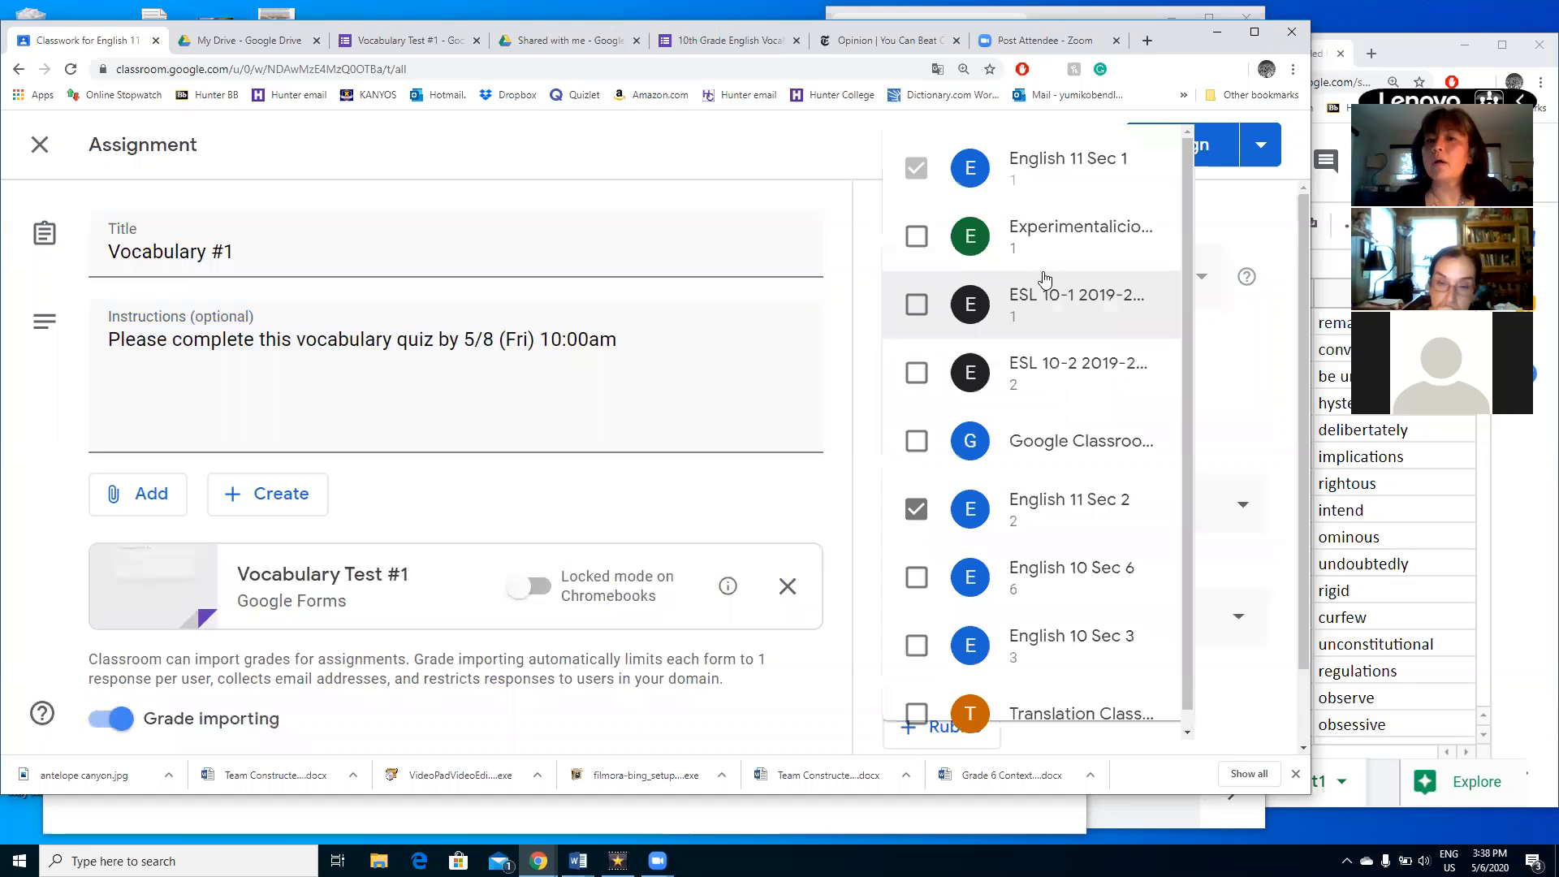
{"action": "left_click", "coordinate": [917, 506]}
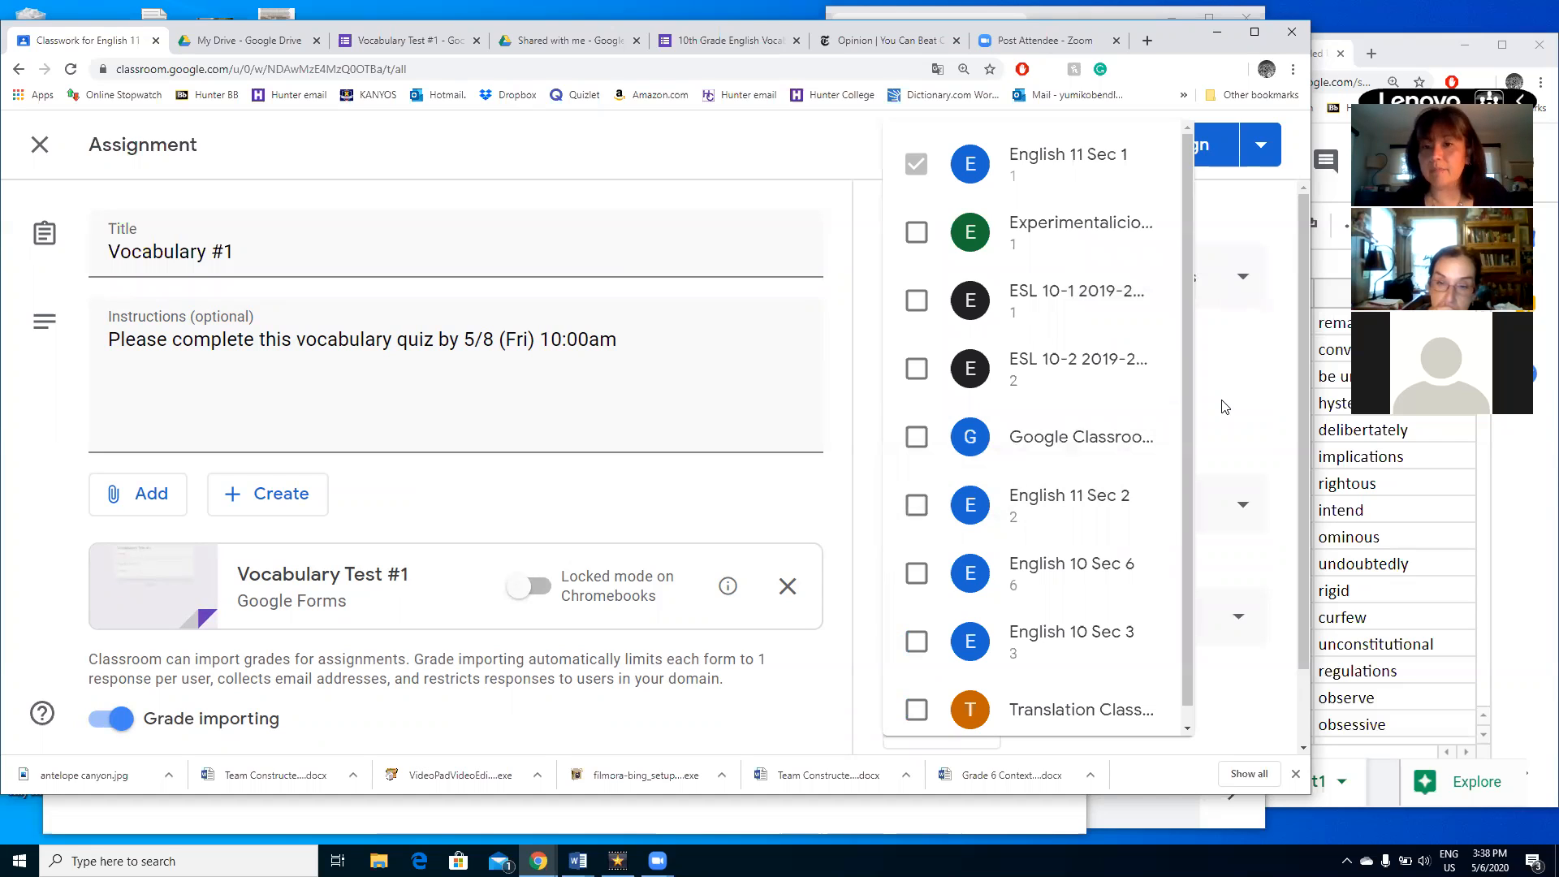
{"action": "left_click", "coordinate": [1225, 406]}
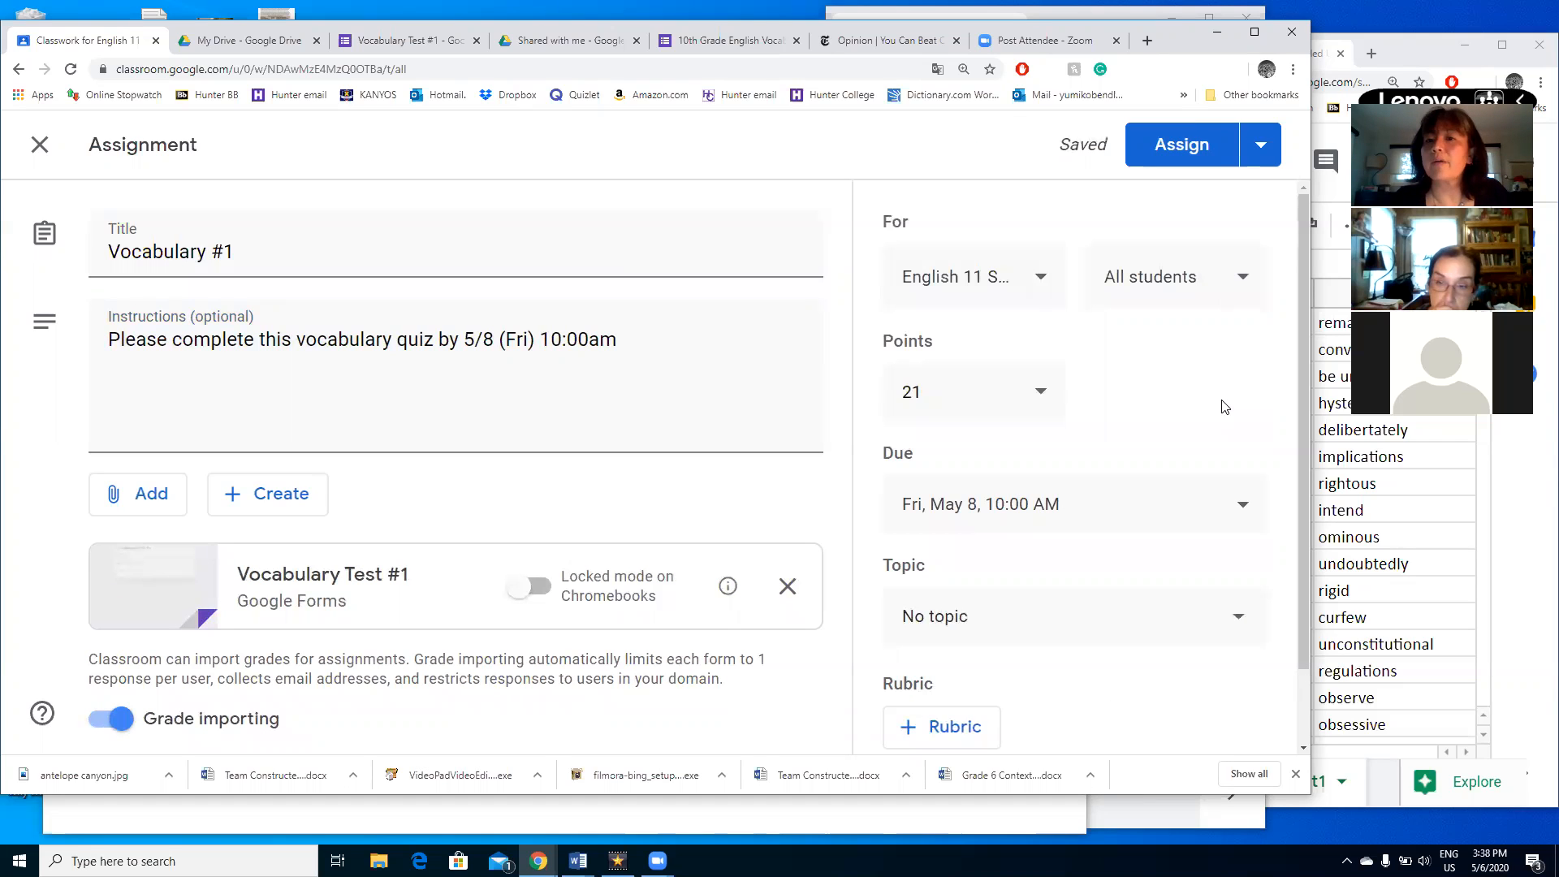
- Start scheduling the assignment and set its posting date to May 8, 2020
{"action": "left_click", "coordinate": [1256, 146]}
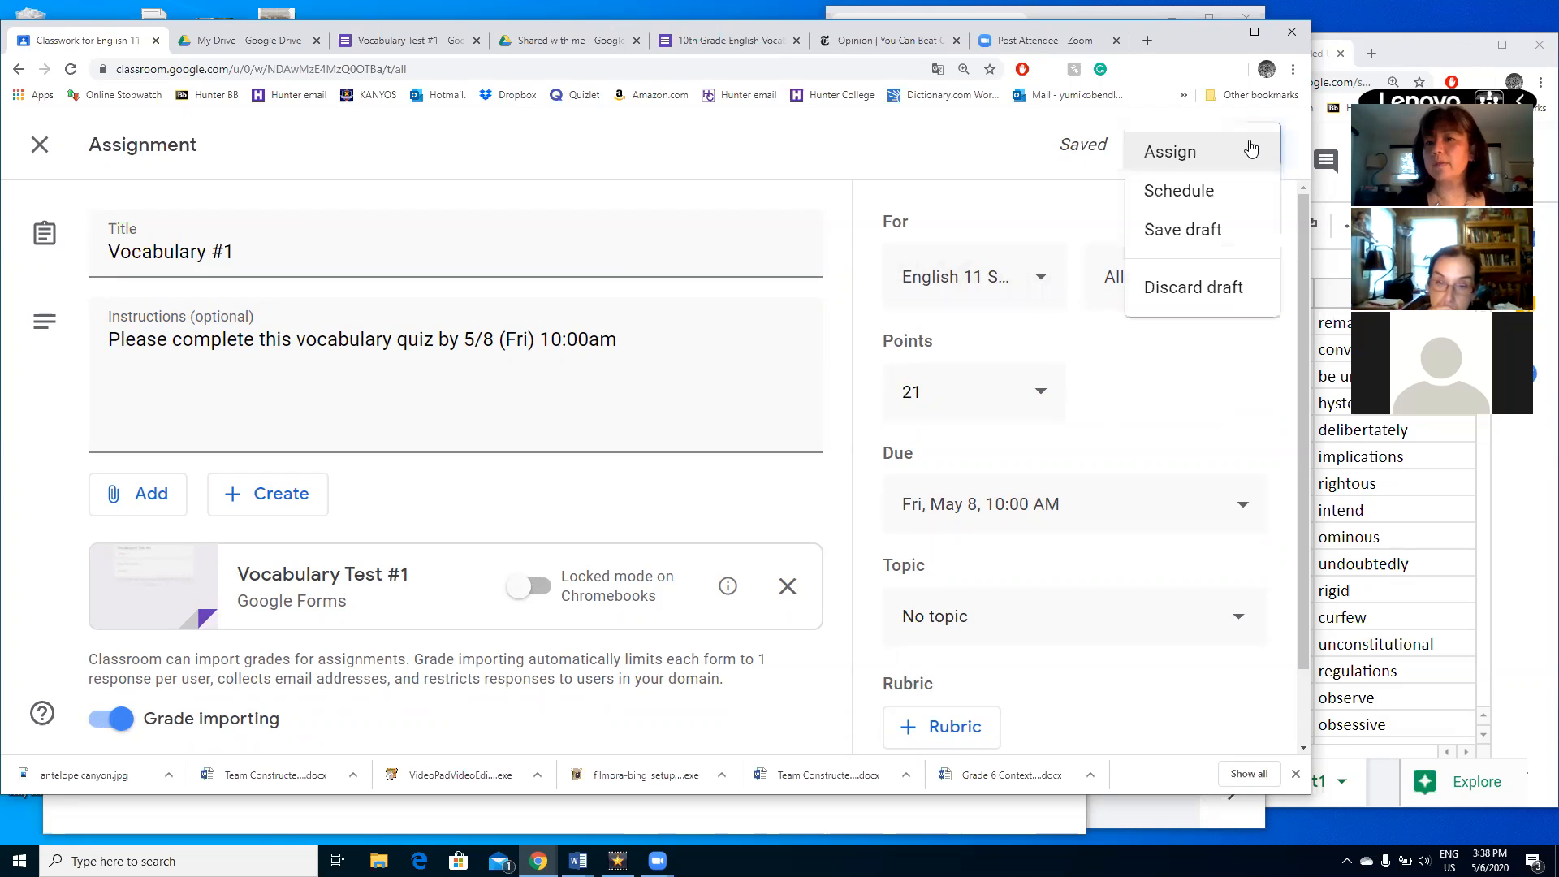
{"action": "left_click", "coordinate": [1236, 191]}
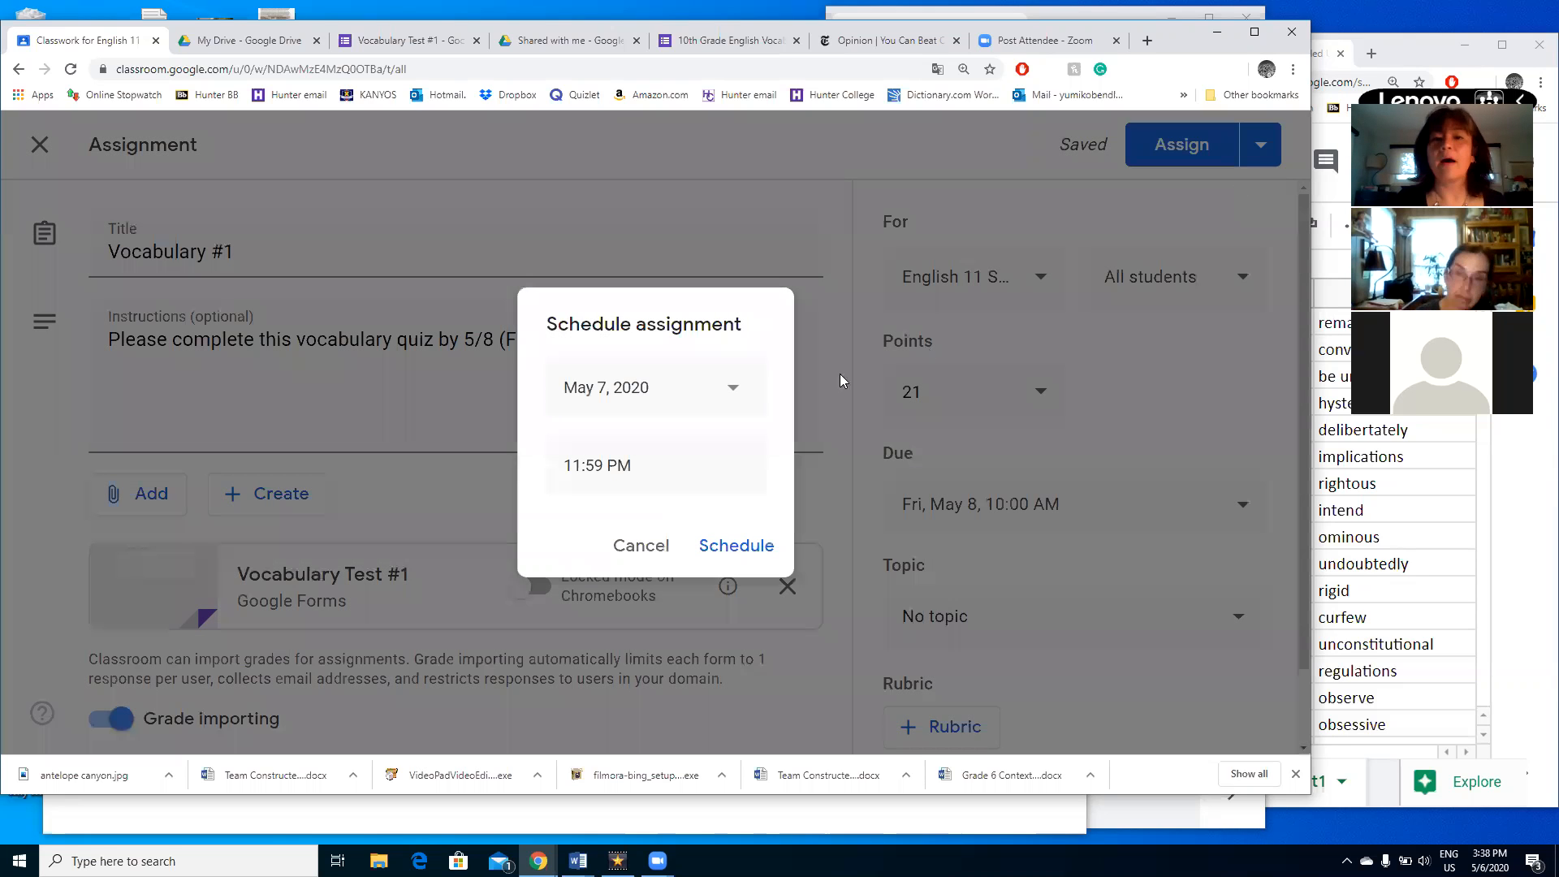
{"action": "left_click", "coordinate": [733, 388]}
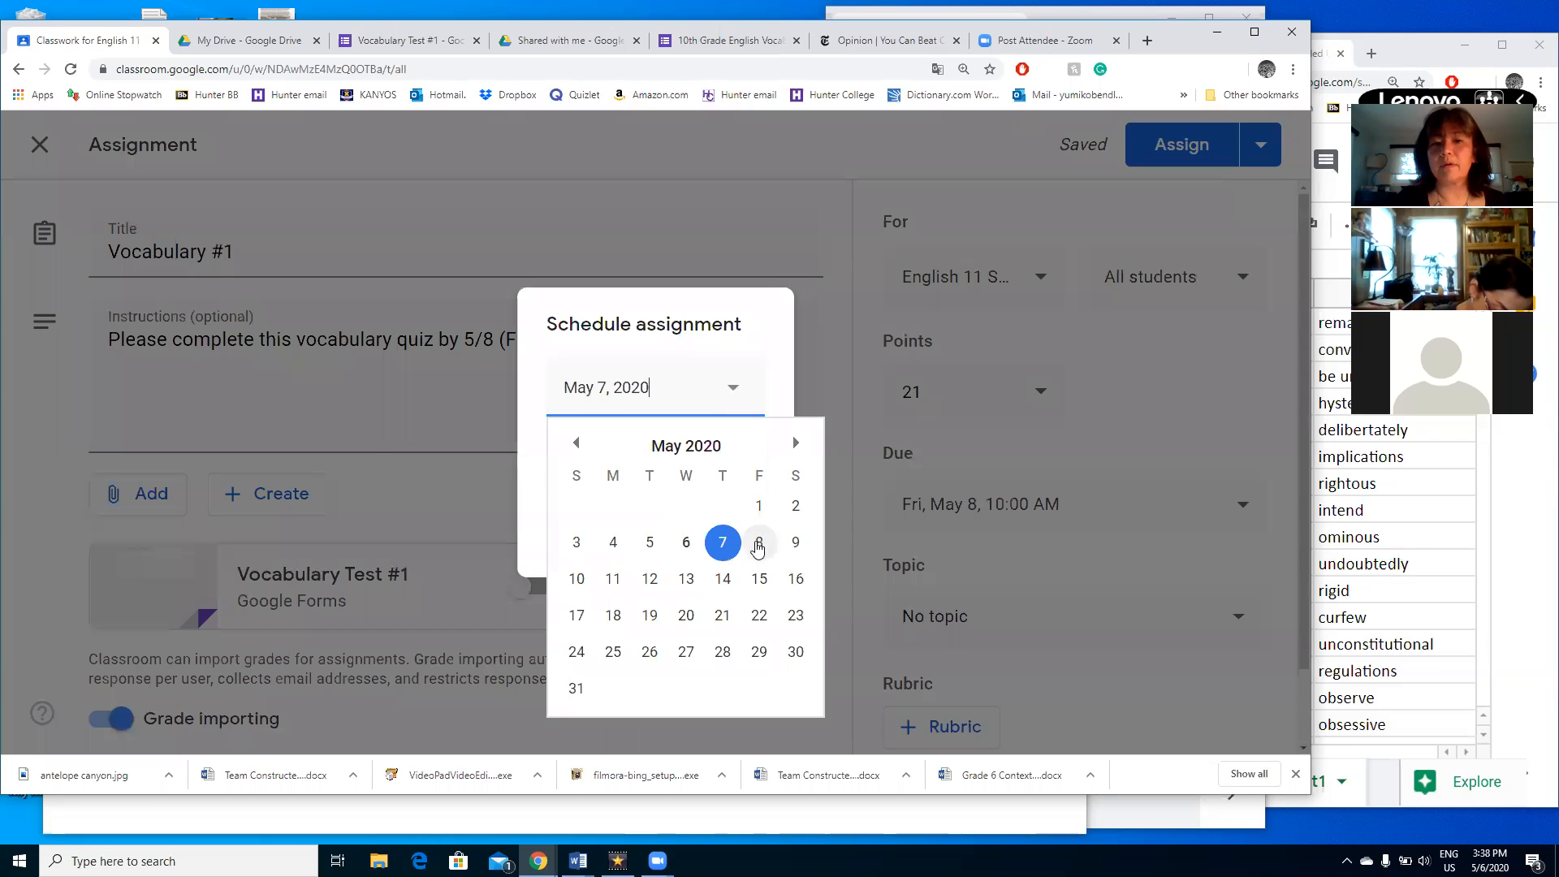
{"action": "left_click", "coordinate": [761, 543]}
- Set the posting time to 8:00 AM on May 8, 2020 and schedule the assignment
{"action": "mouse_move", "coordinate": [640, 466]}
{"action": "left_mouse_down"}
{"action": "mouse_move", "coordinate": [580, 451]}
{"action": "mouse_move", "coordinate": [622, 457]}
{"action": "left_mouse_up"}
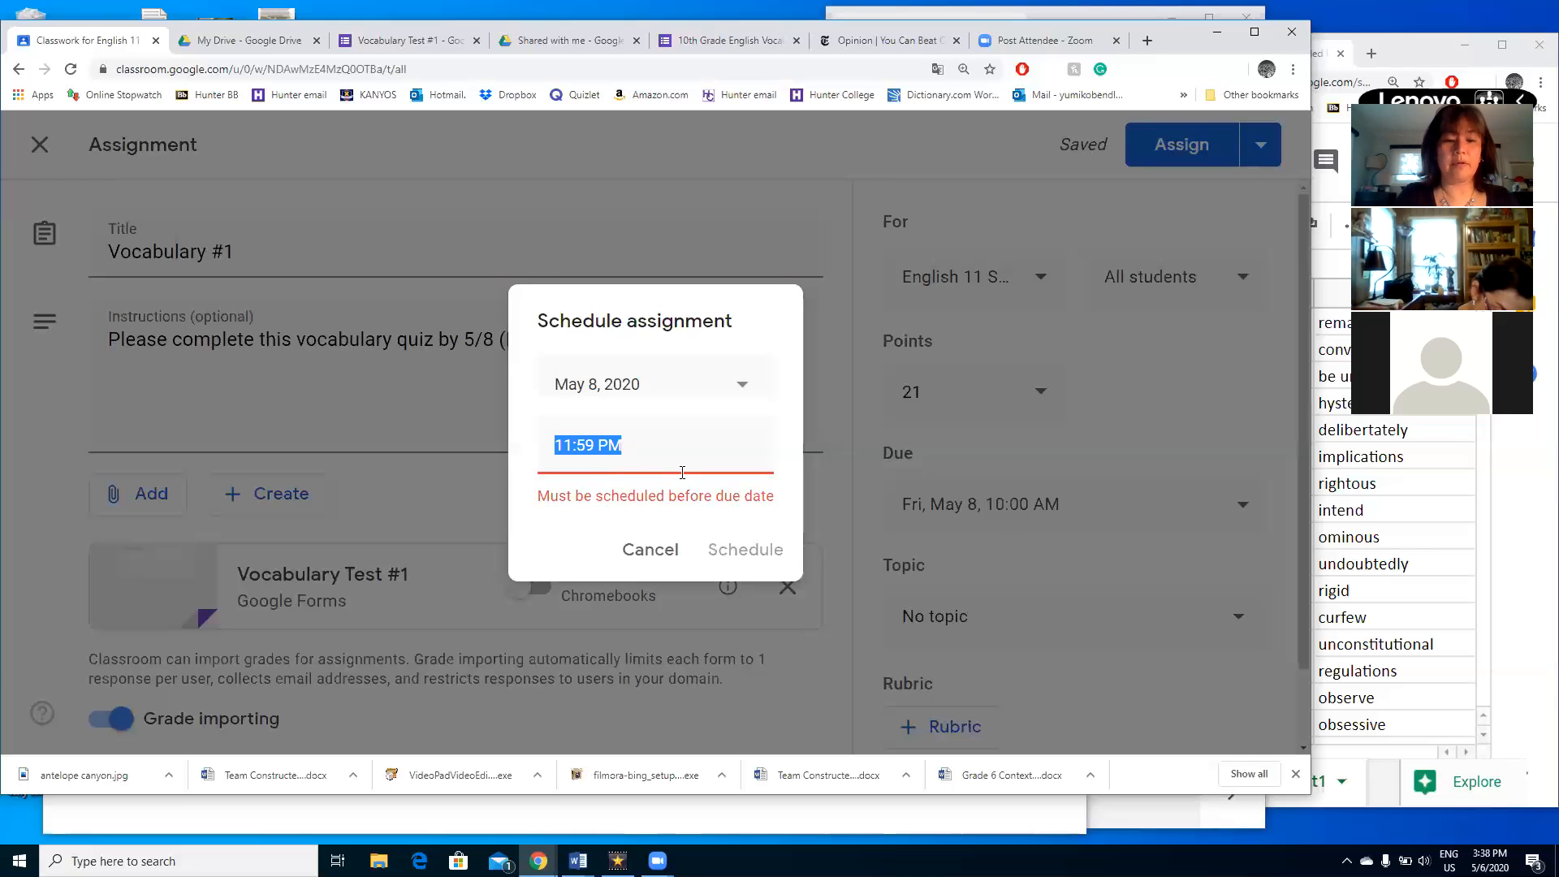
{"action": "type", "text": "8:00"}
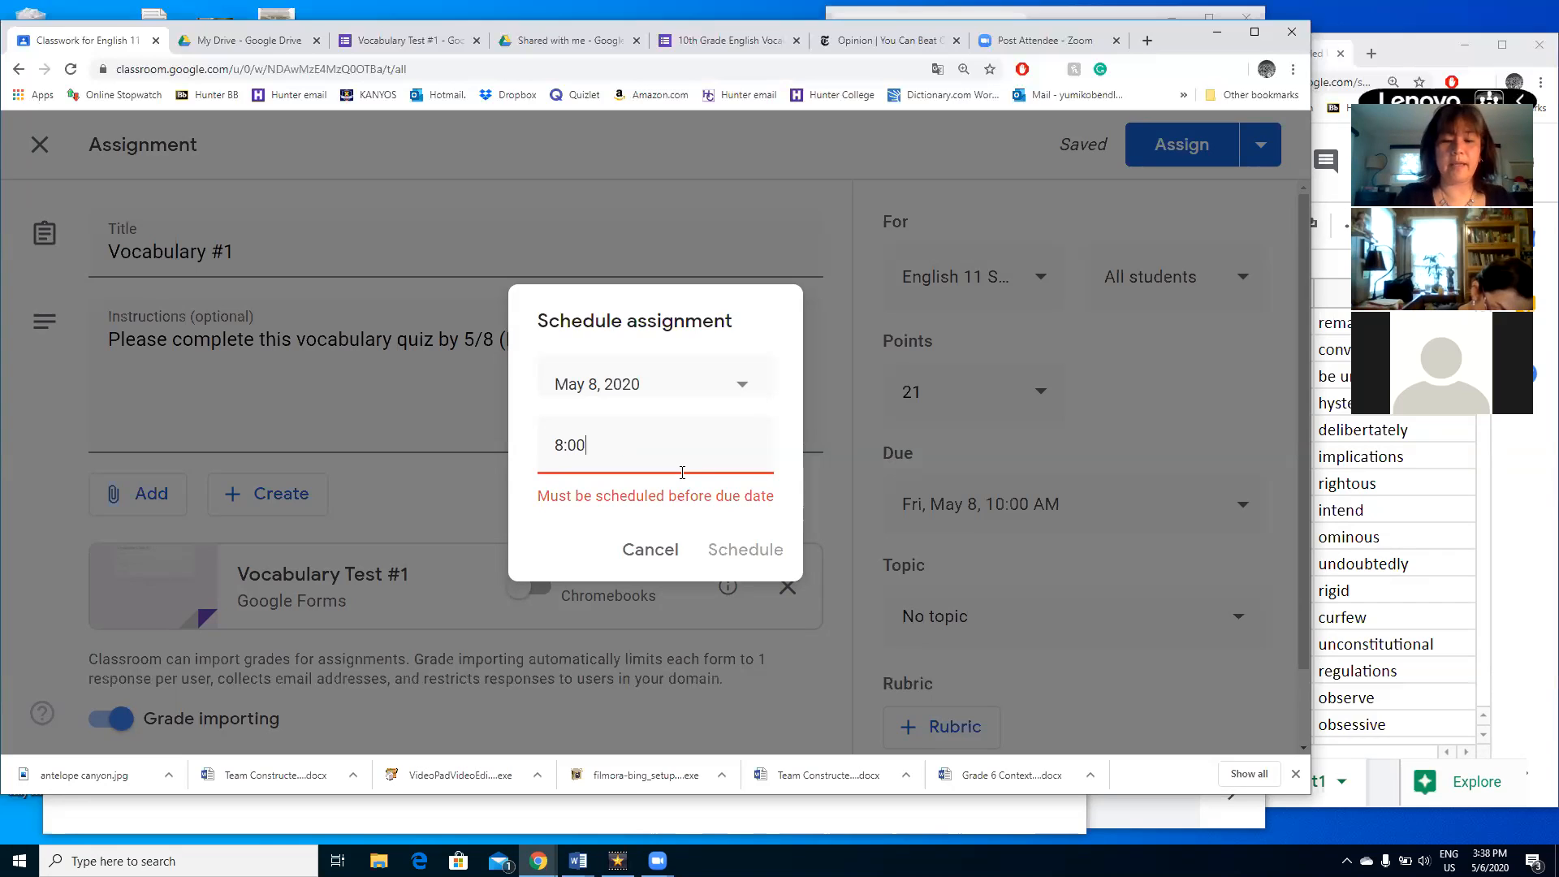
{"action": "type", "text": "am"}
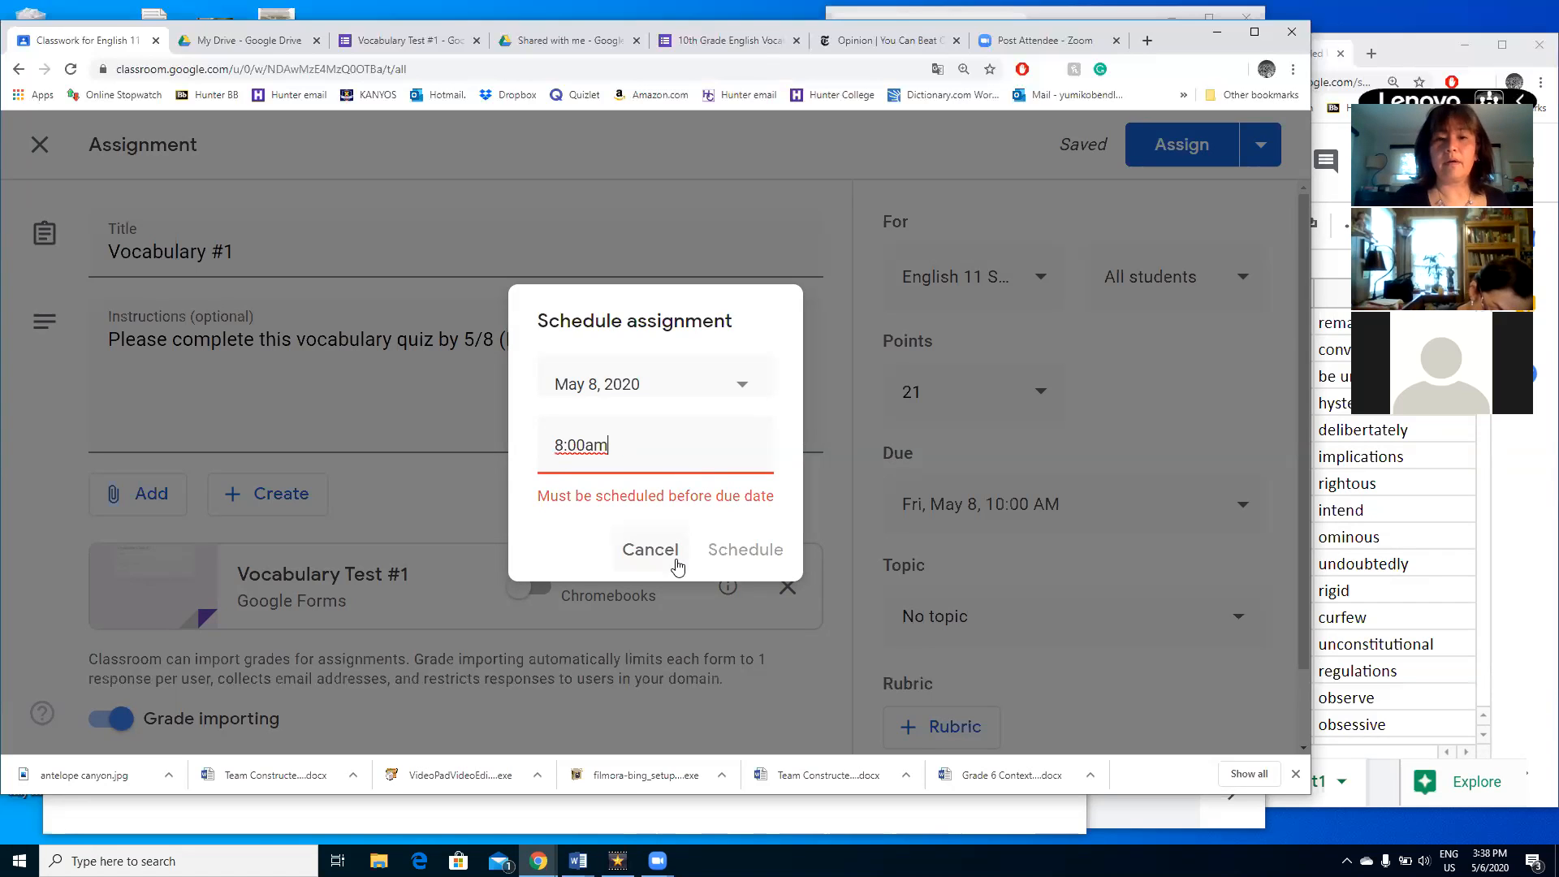
{"action": "key", "text": "BackSpace"}
{"action": "key", "text": "BackSpace"}
{"action": "type", "text": "AM"}
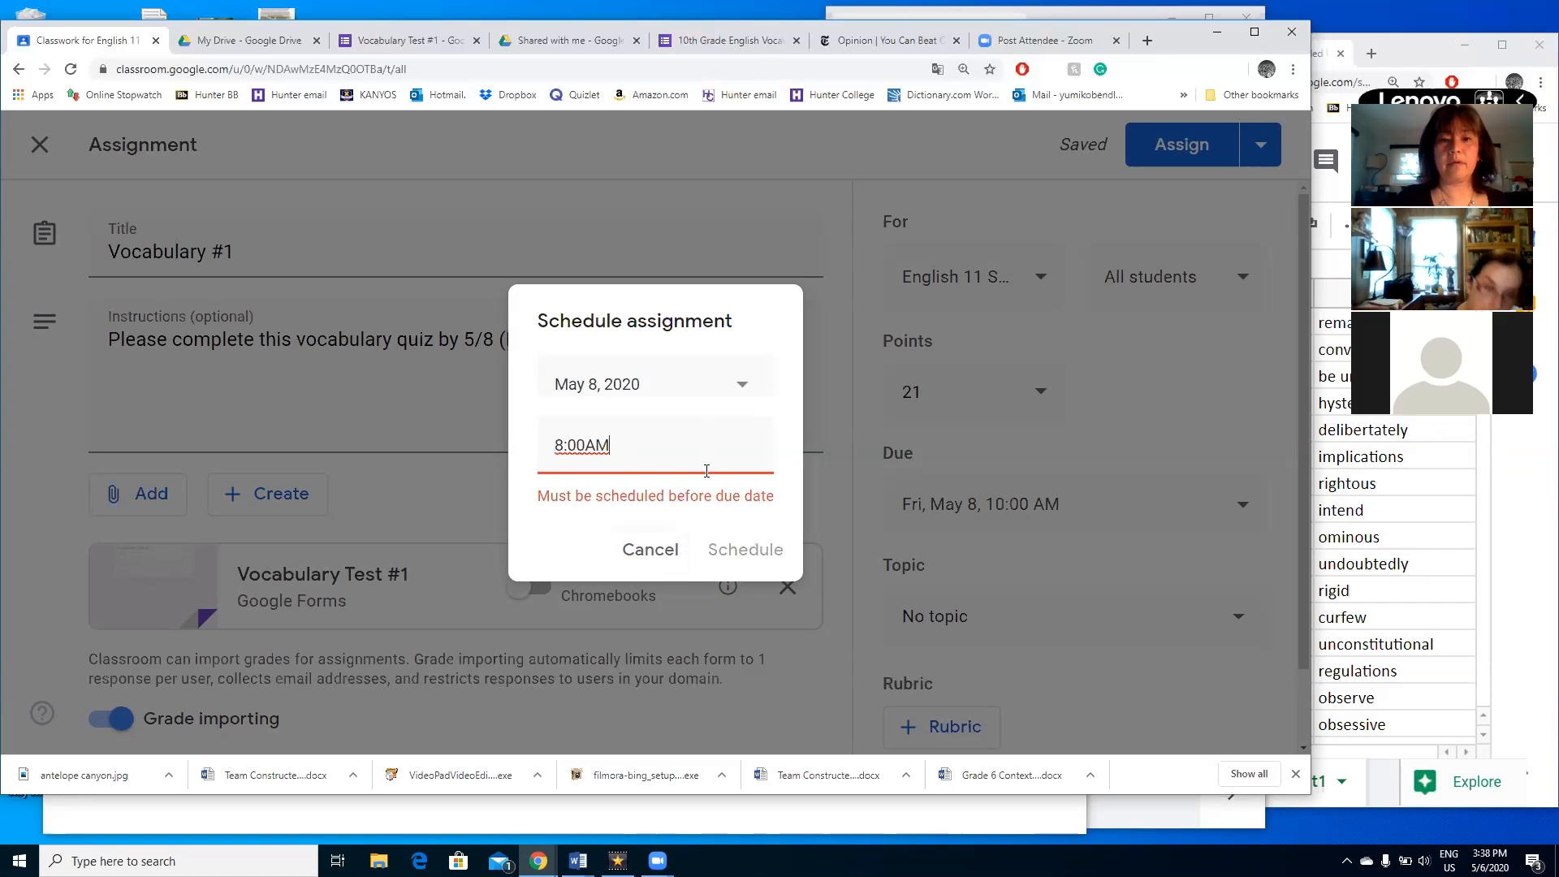
{"action": "left_click", "coordinate": [739, 398]}
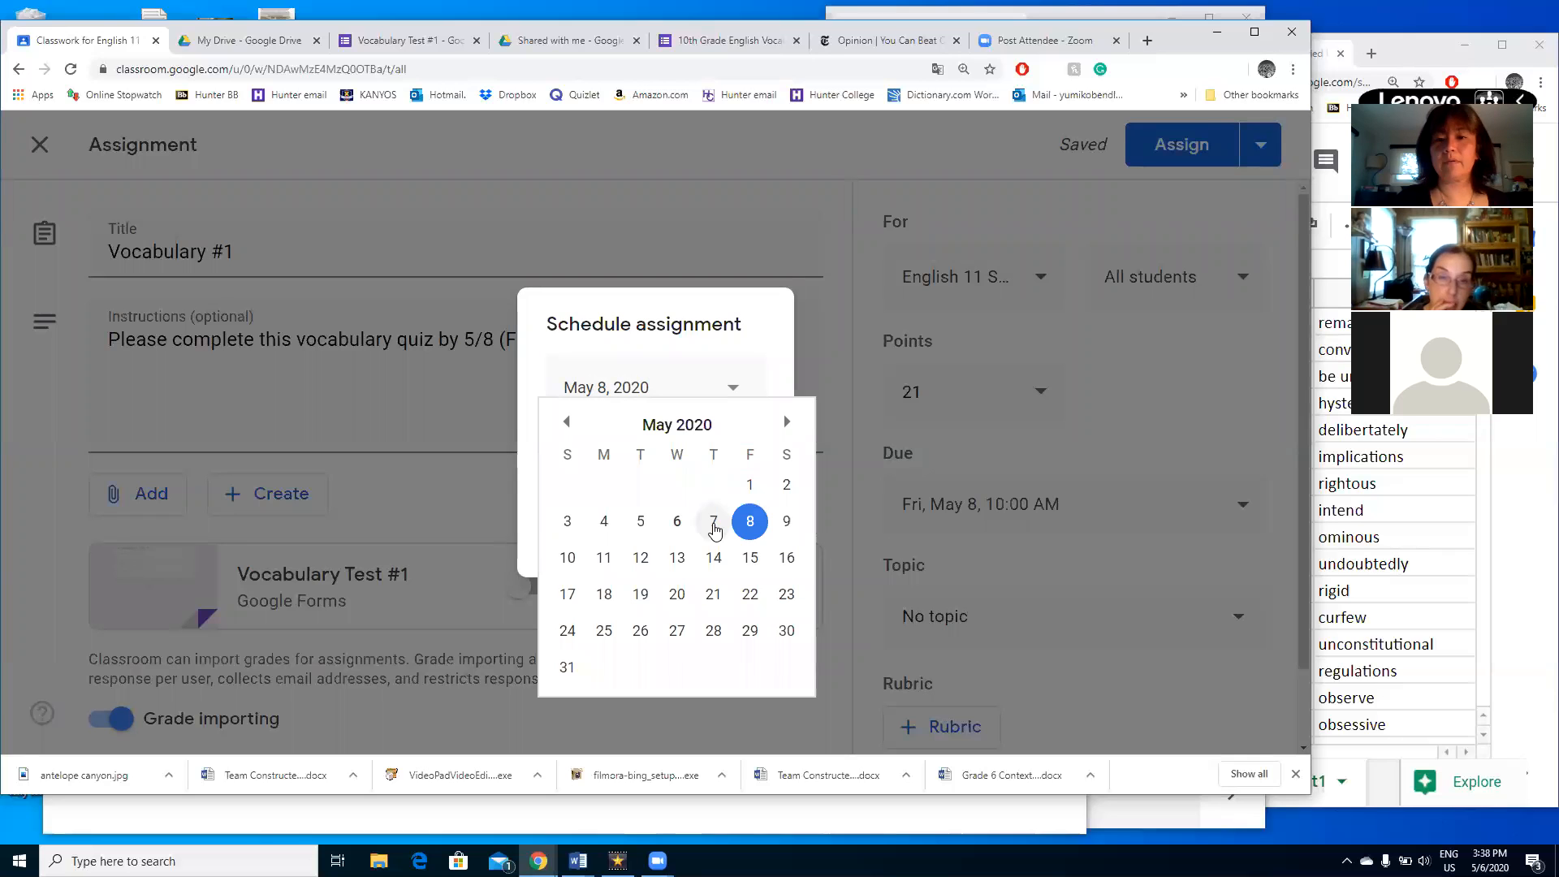
{"action": "left_click", "coordinate": [749, 533]}
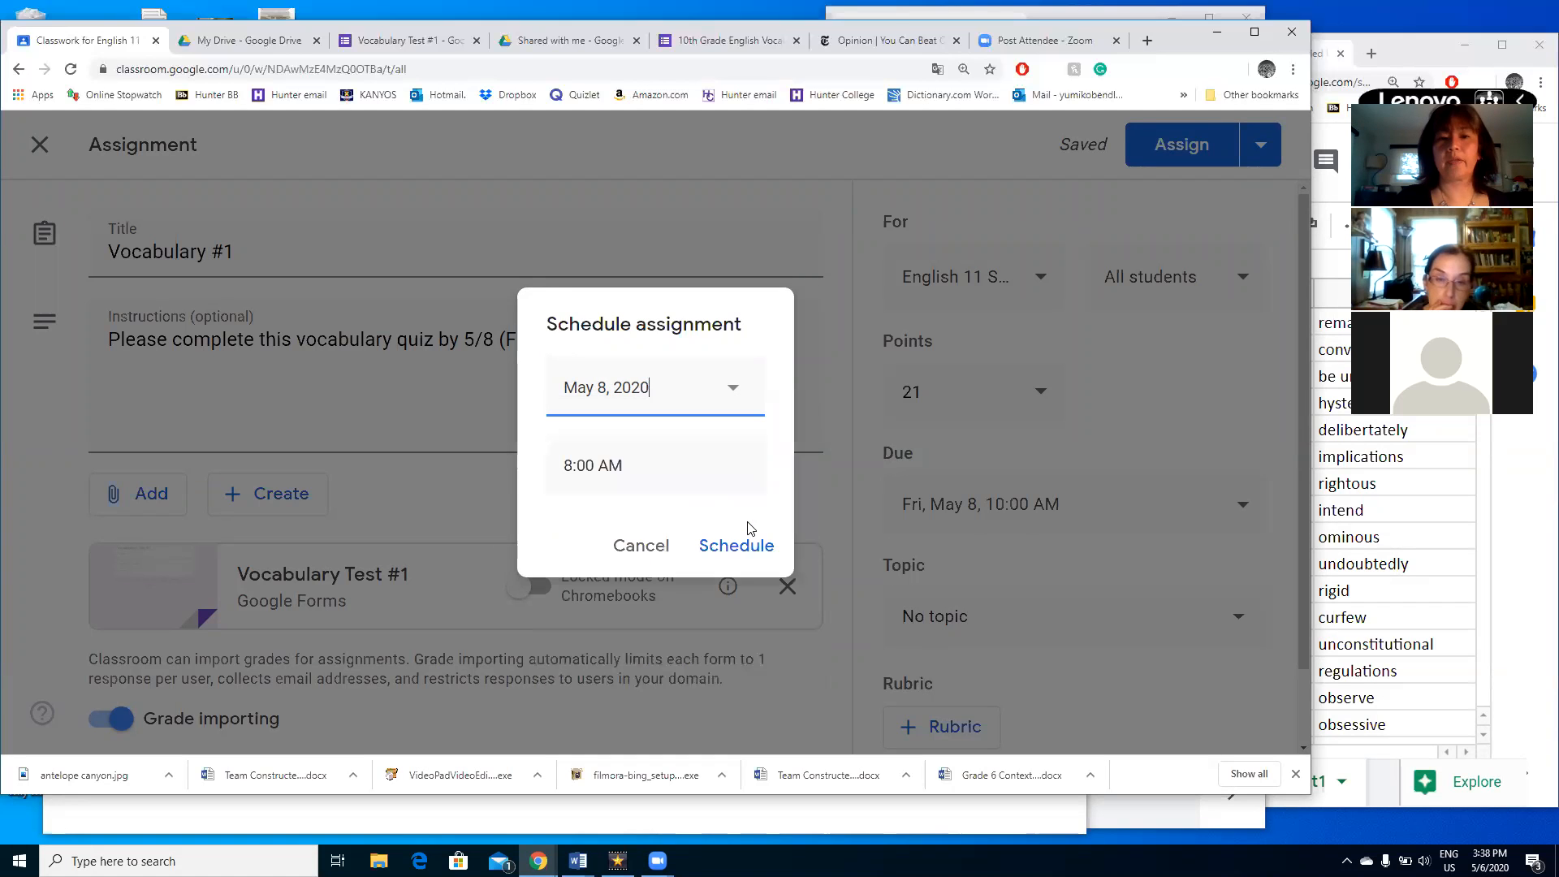
{"action": "left_click", "coordinate": [740, 548]}
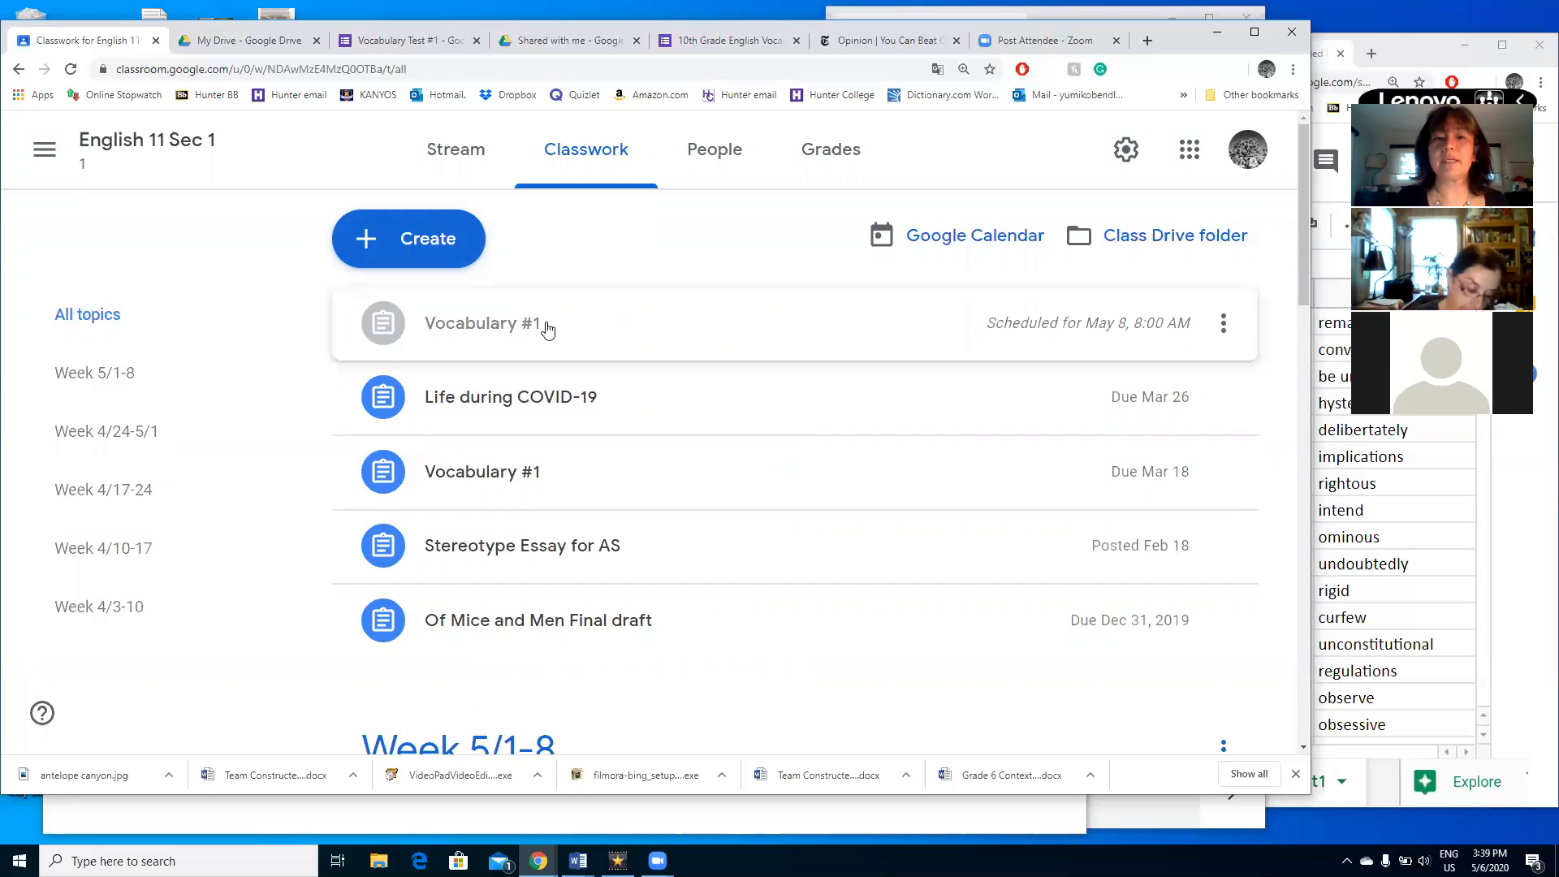
- Return to the Vocabulary Test #1 form and check its installed add-ons and general settings
{"action": "left_click", "coordinate": [401, 42]}
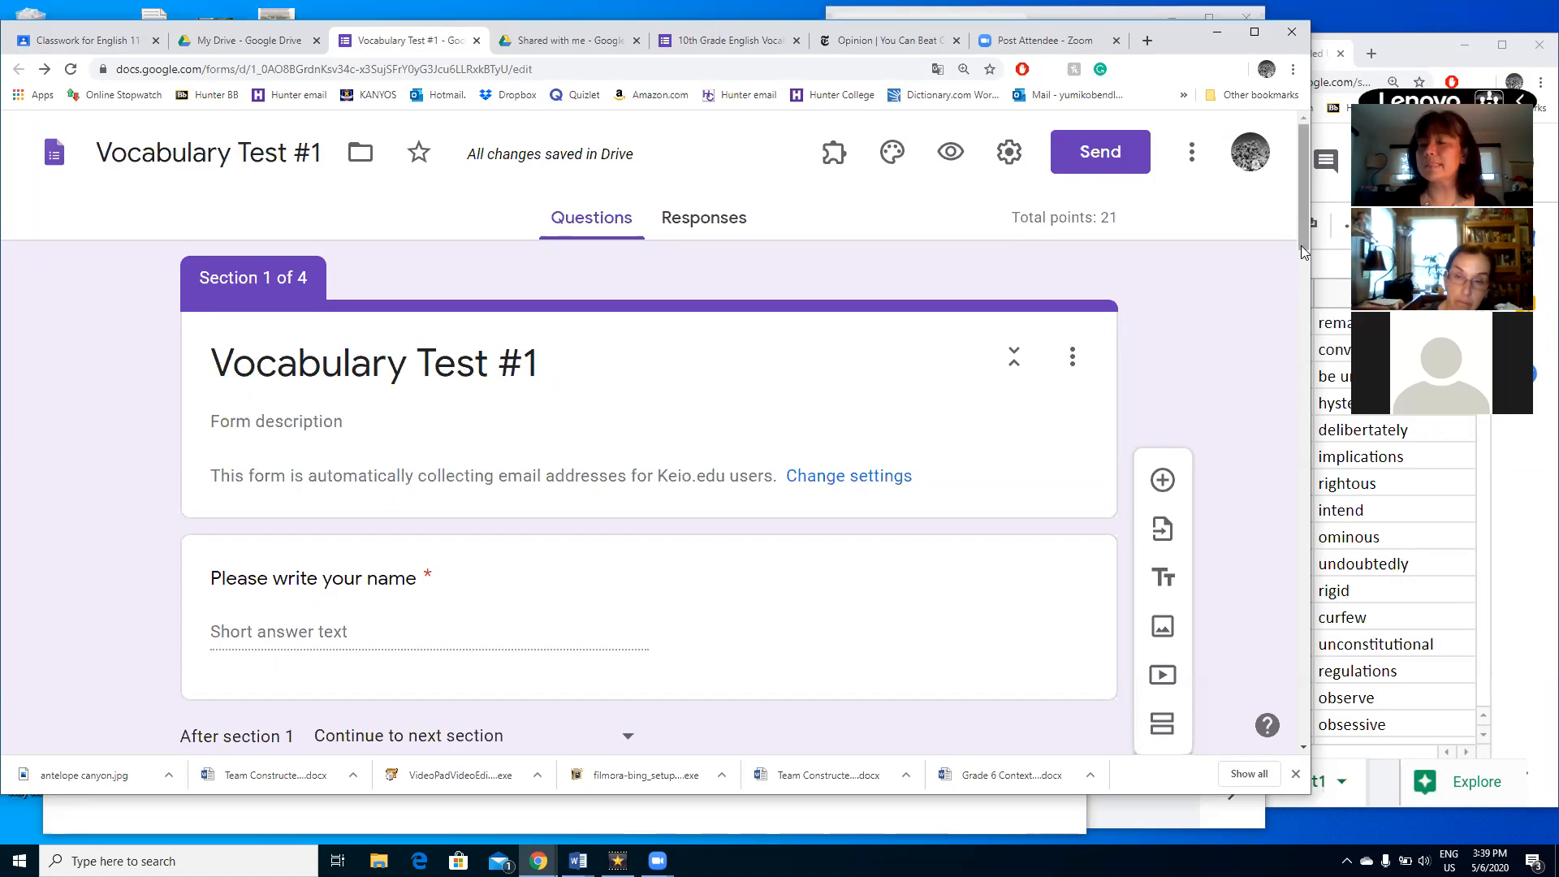
{"action": "left_click", "coordinate": [832, 166]}
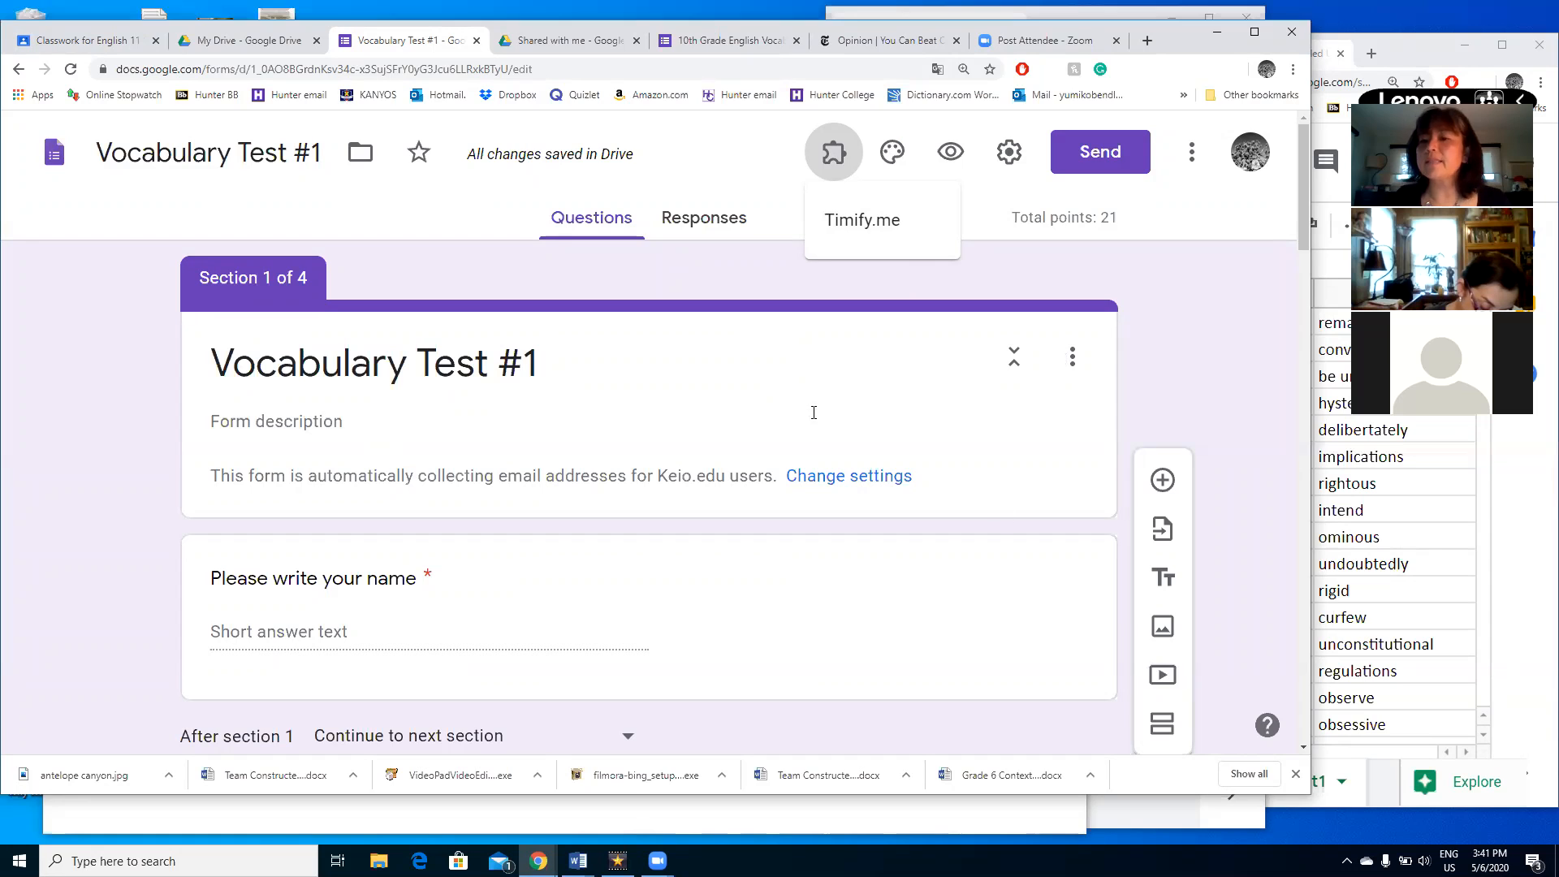
{"action": "left_click", "coordinate": [832, 158]}
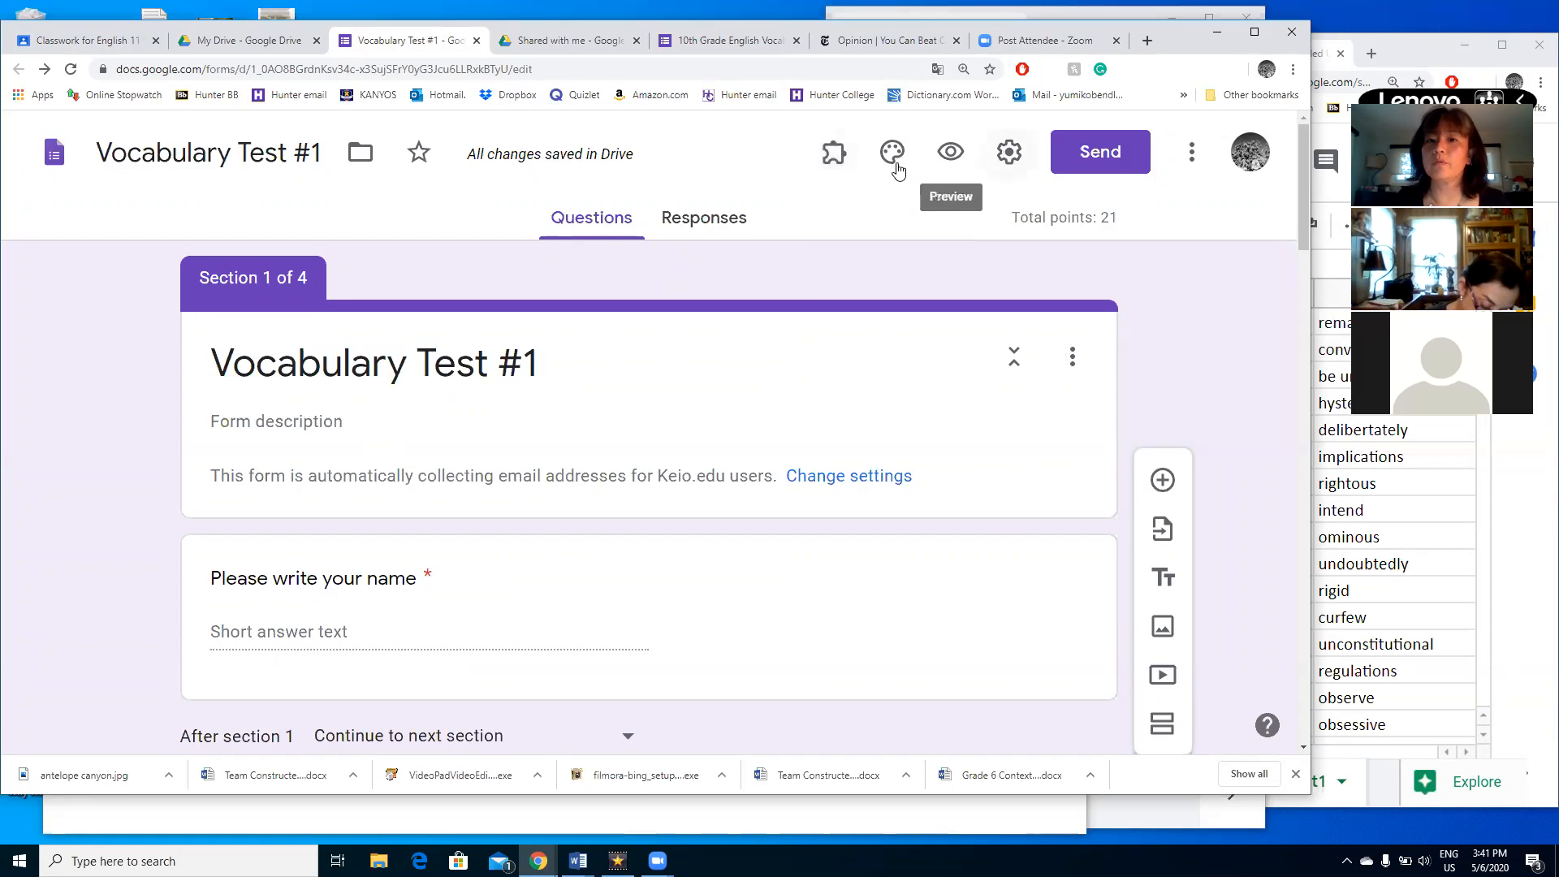
{"action": "left_click", "coordinate": [834, 160]}
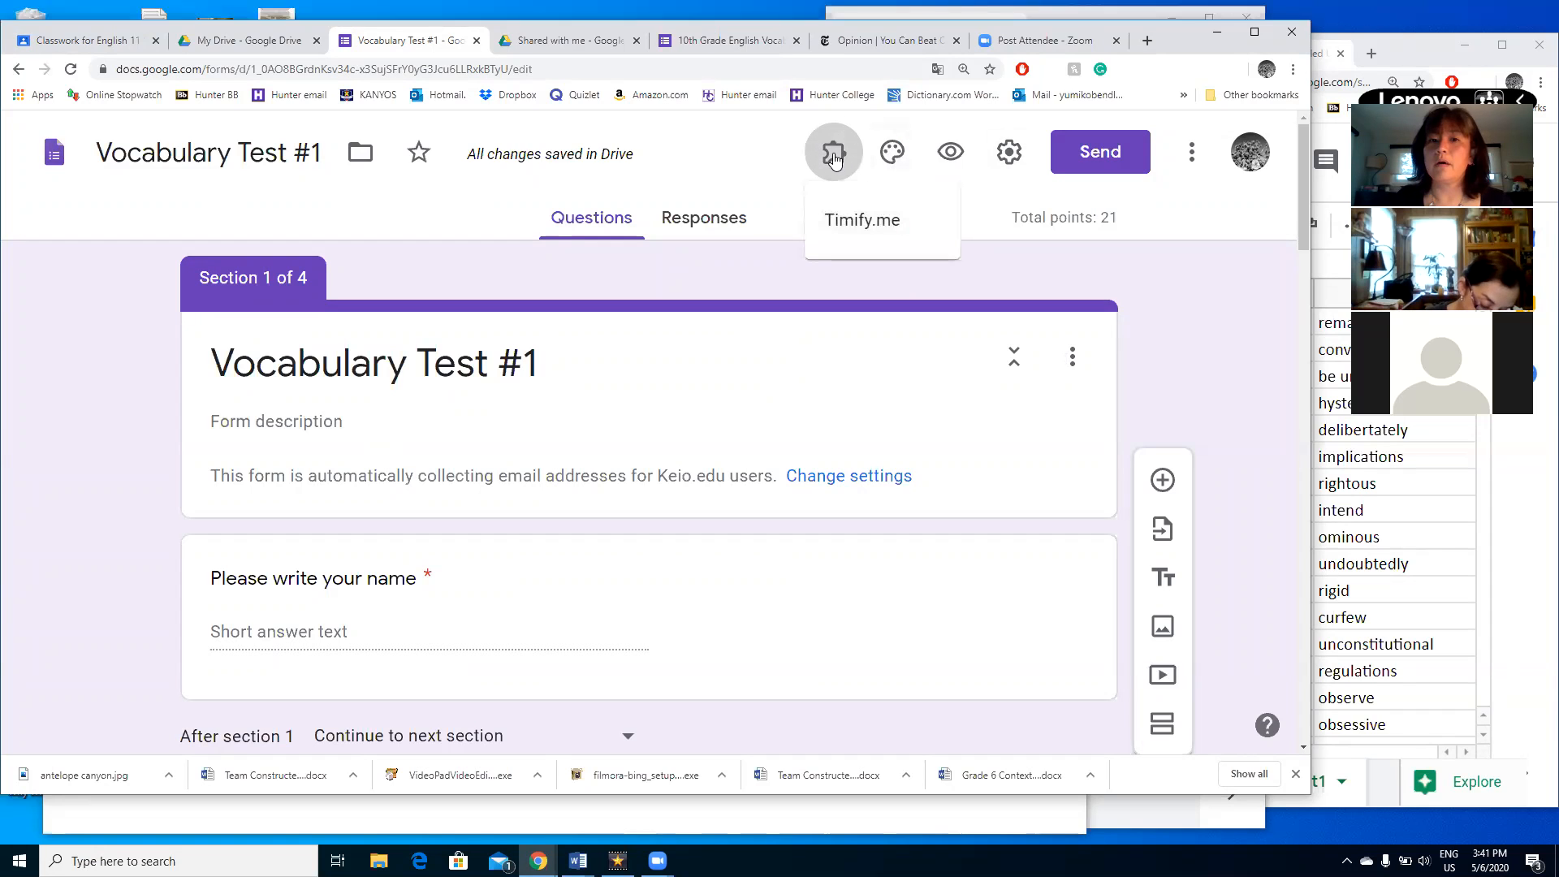
{"action": "left_click", "coordinate": [874, 219]}
{"action": "left_click", "coordinate": [718, 206]}
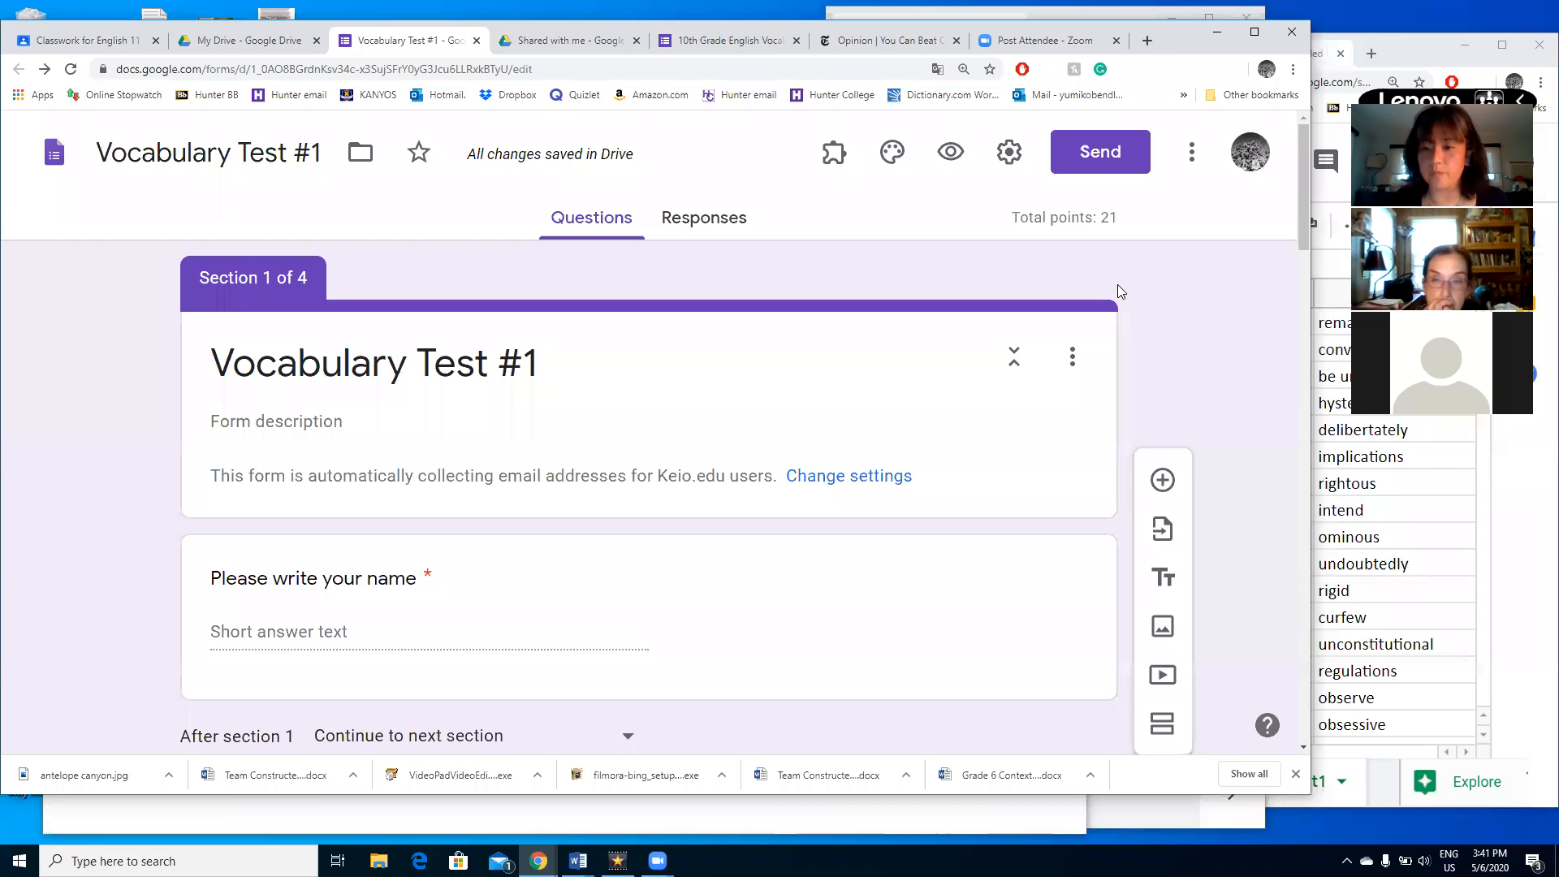
{"action": "left_click", "coordinate": [1007, 160]}
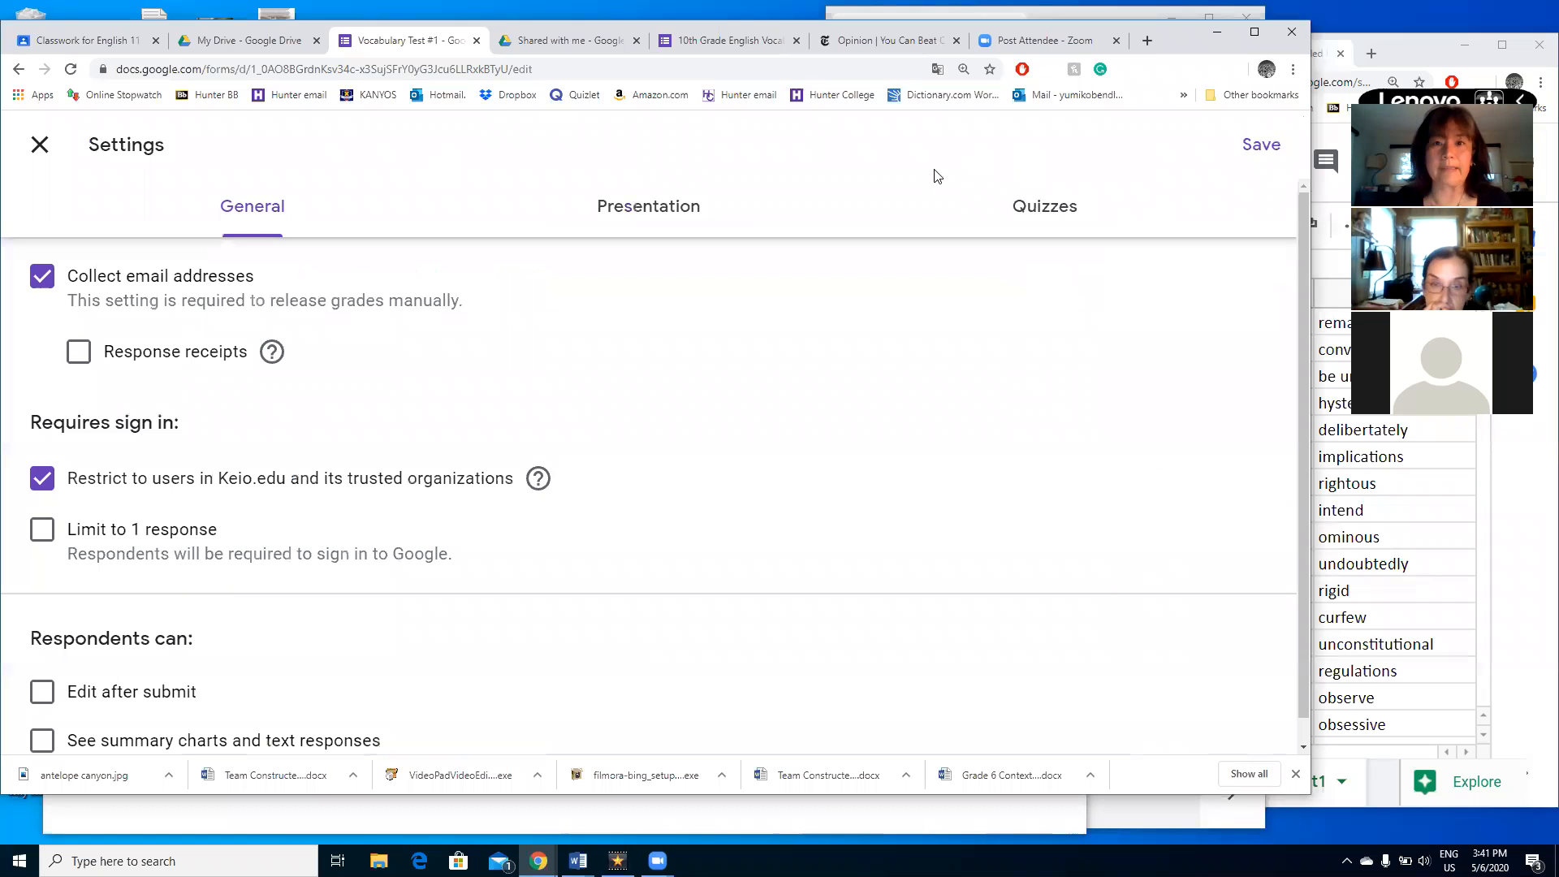
{"action": "left_click", "coordinate": [41, 145]}
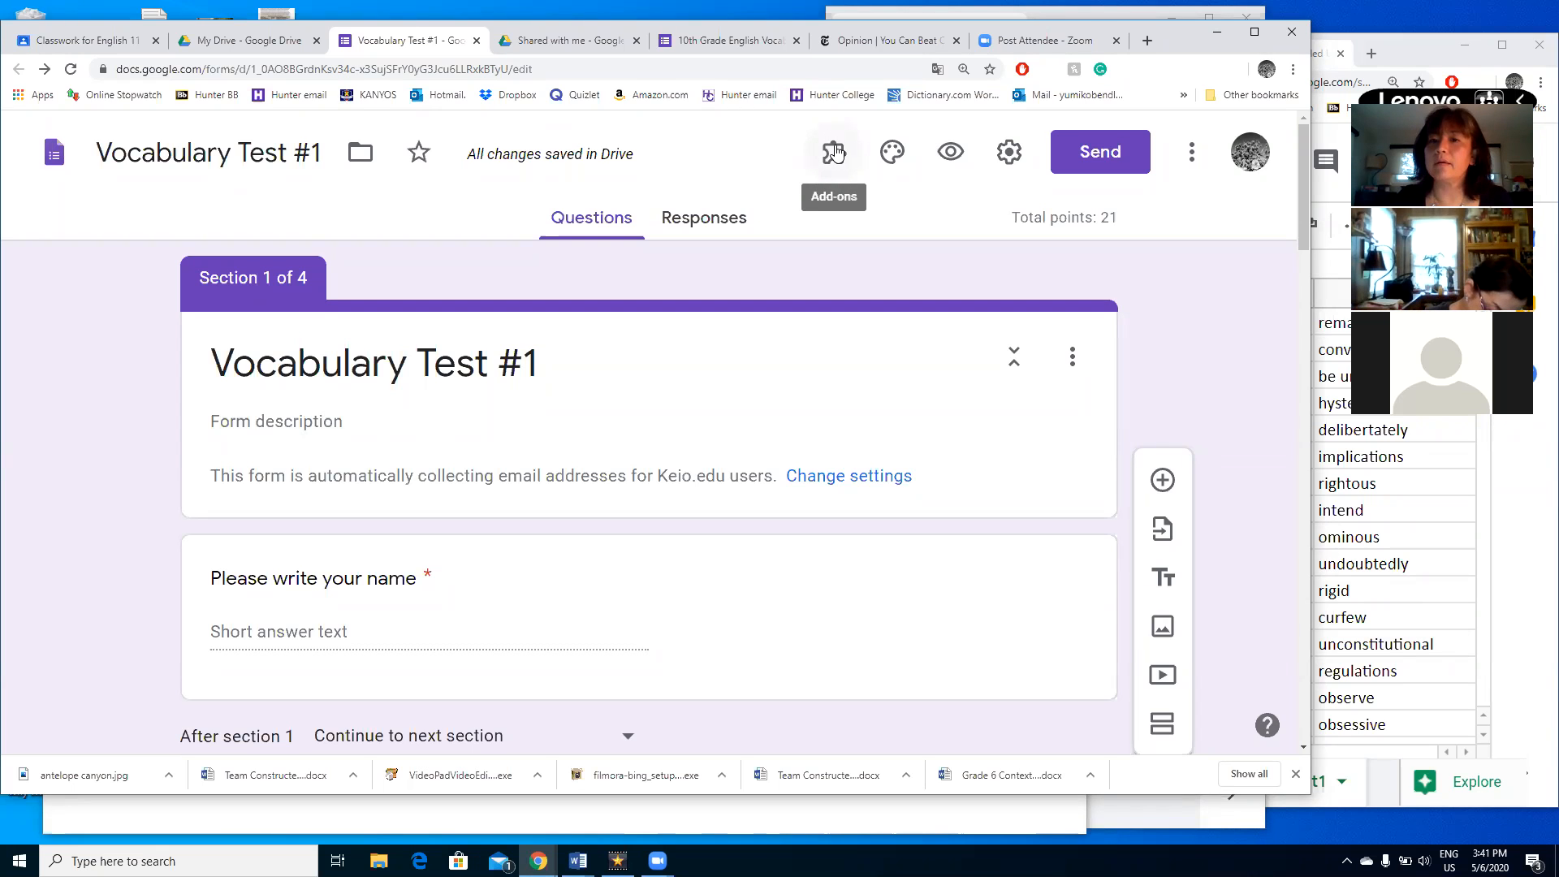
- Browse the G Suite Marketplace for add-ons that work with Forms, then close it
{"action": "left_click", "coordinate": [1199, 156]}
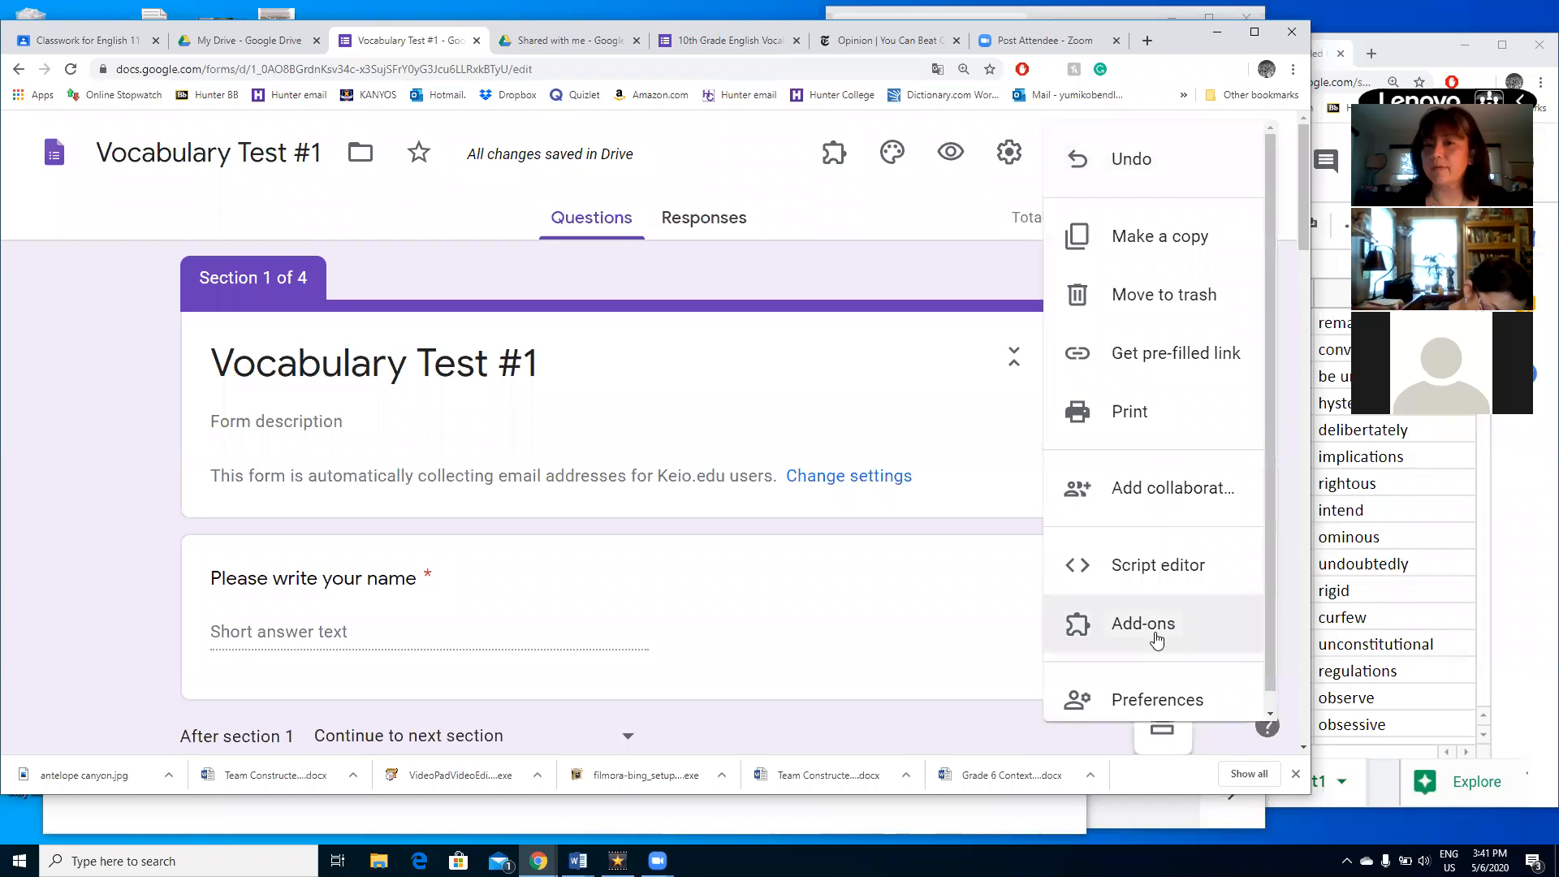
{"action": "left_click", "coordinate": [1295, 367]}
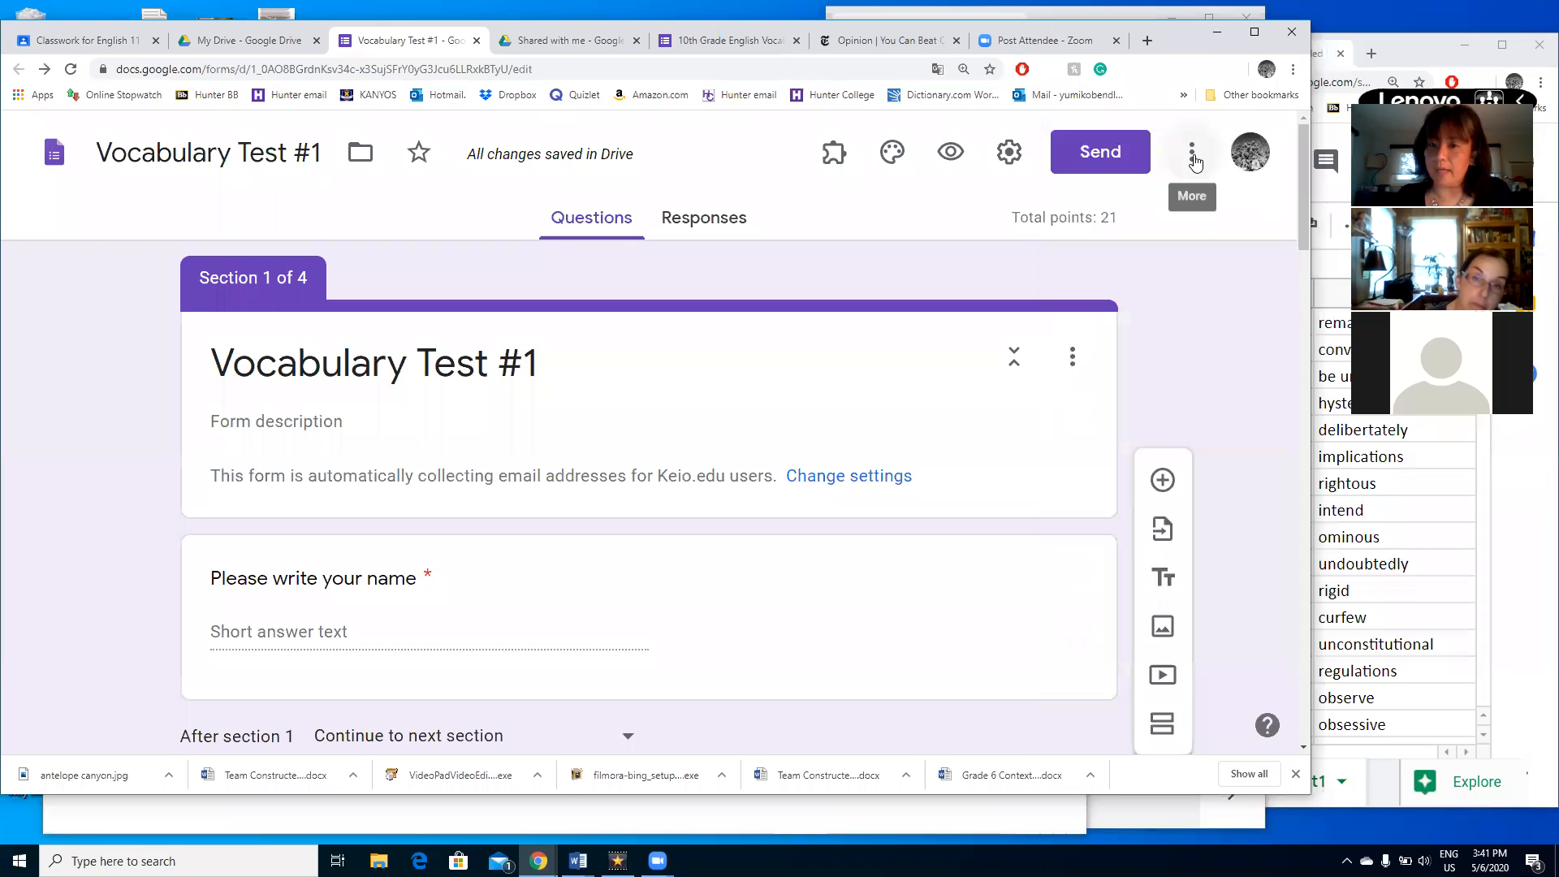
{"action": "left_click", "coordinate": [1193, 156]}
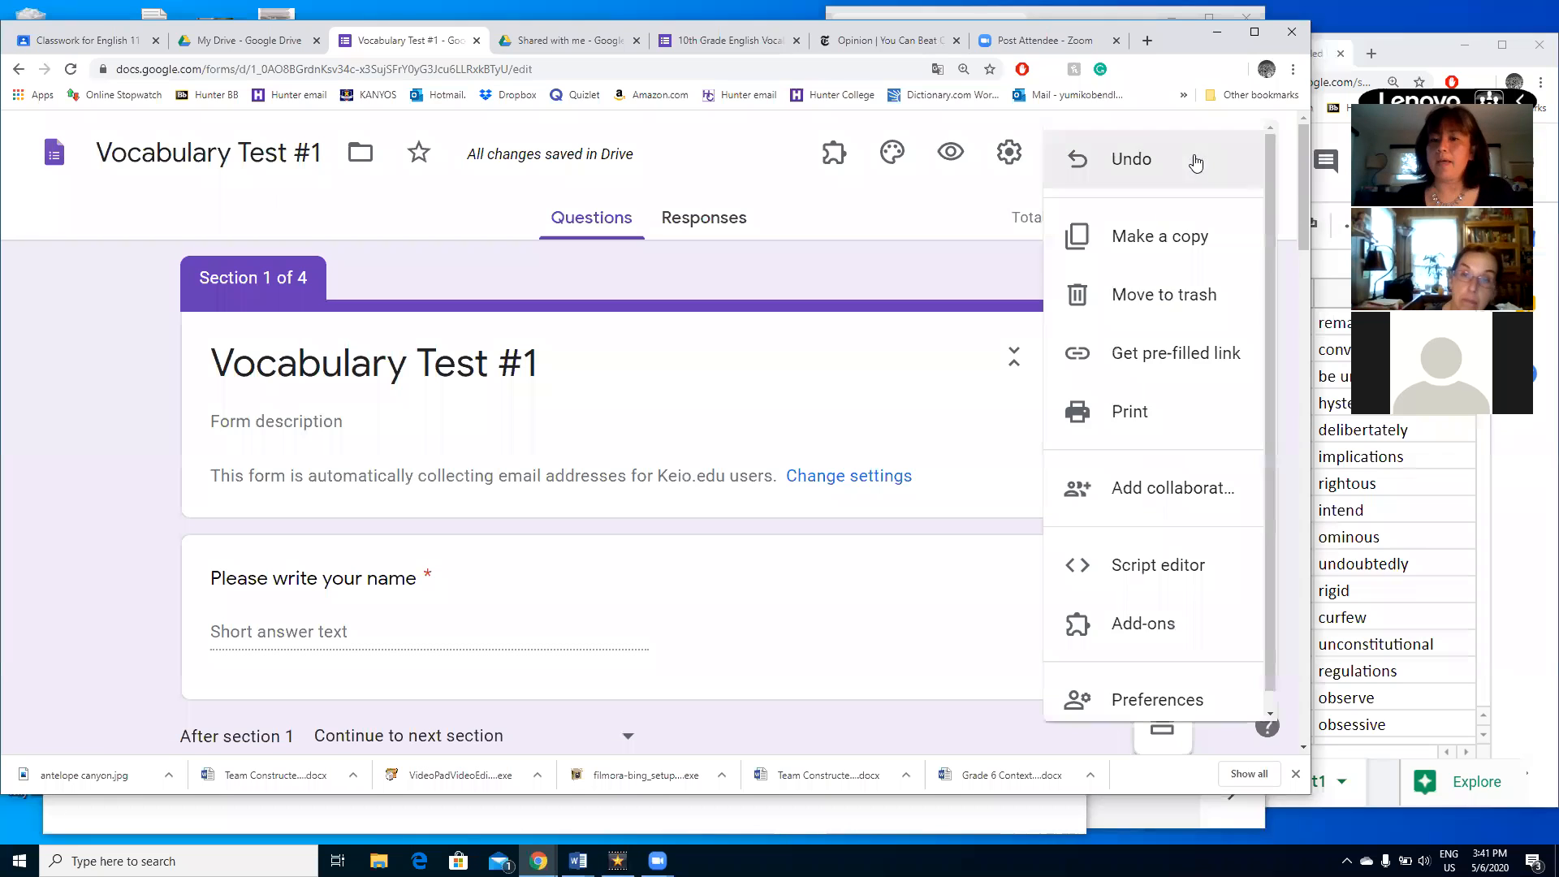
{"action": "left_click", "coordinate": [1145, 624]}
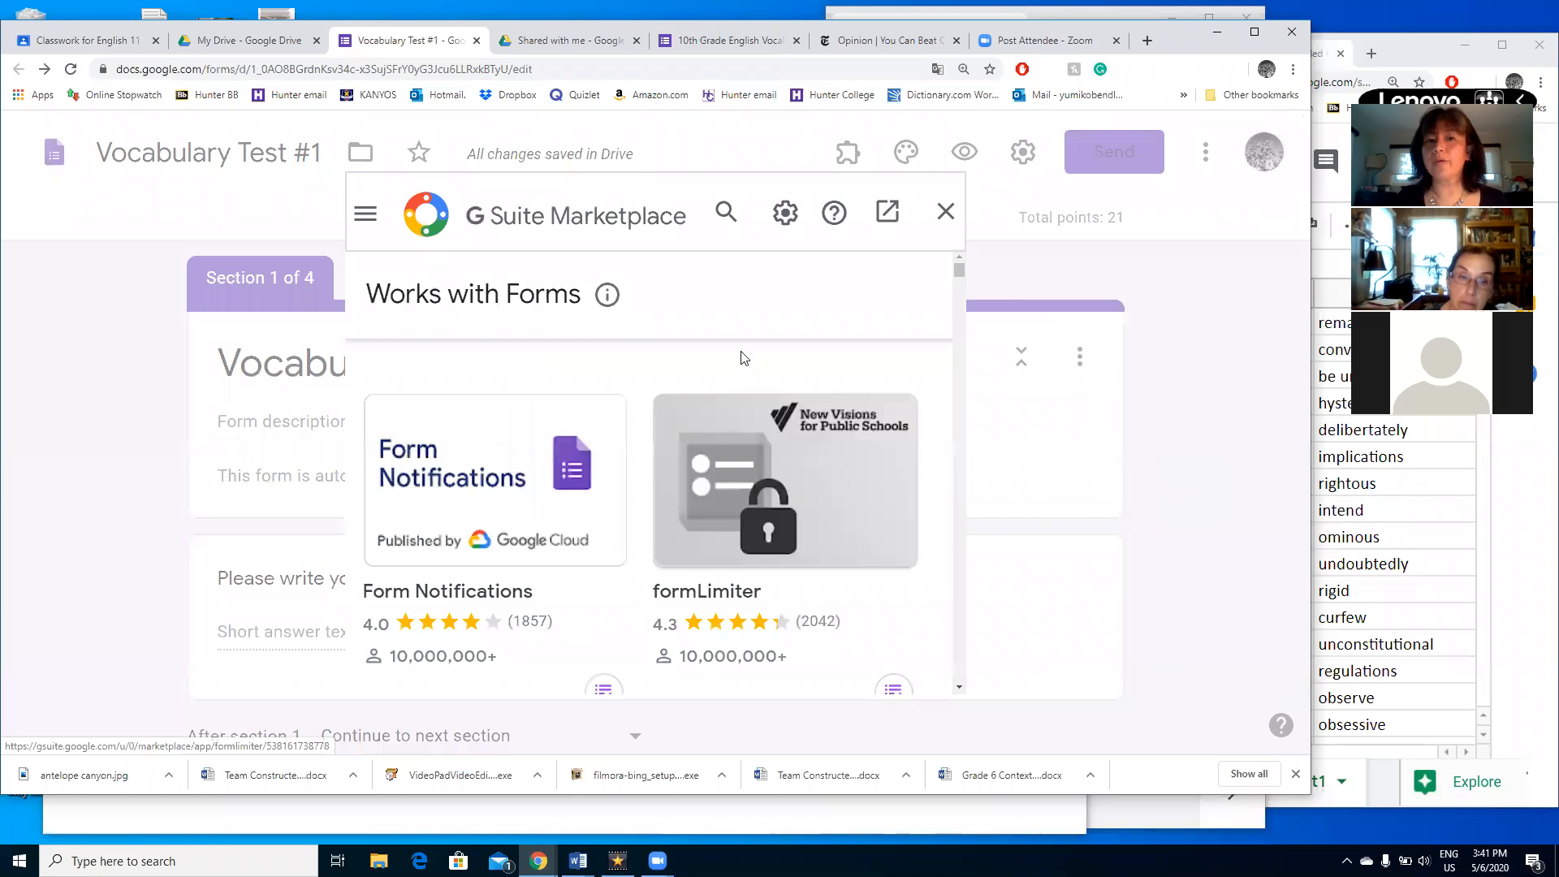
{"action": "scroll", "coordinate": [853, 435], "scroll_direction": "down", "scroll_amount": 5}
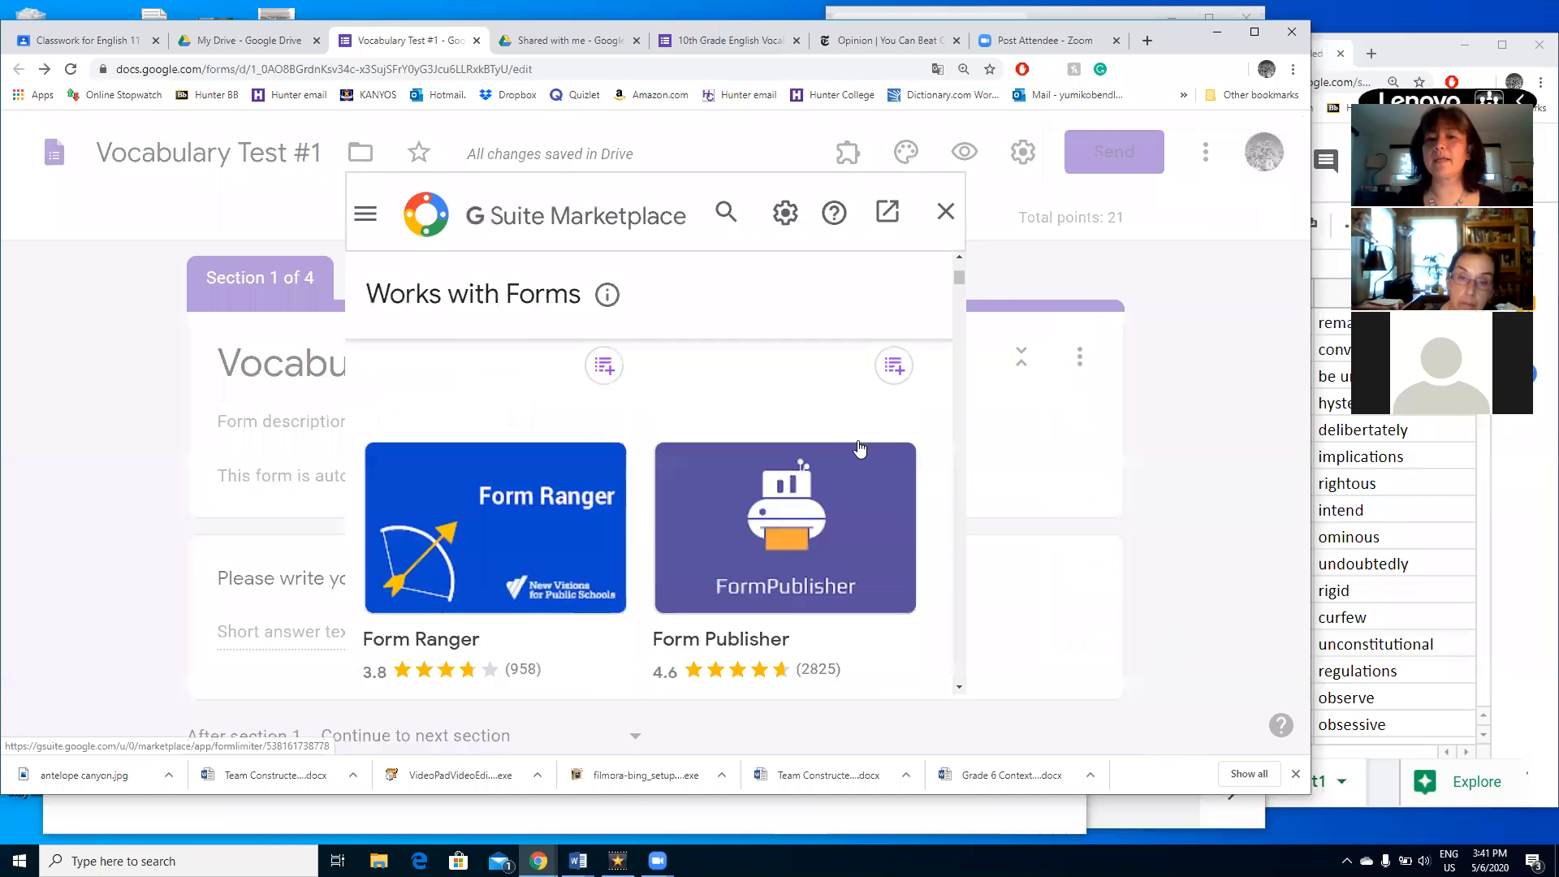
{"action": "scroll", "coordinate": [862, 451], "scroll_direction": "down", "scroll_amount": 10}
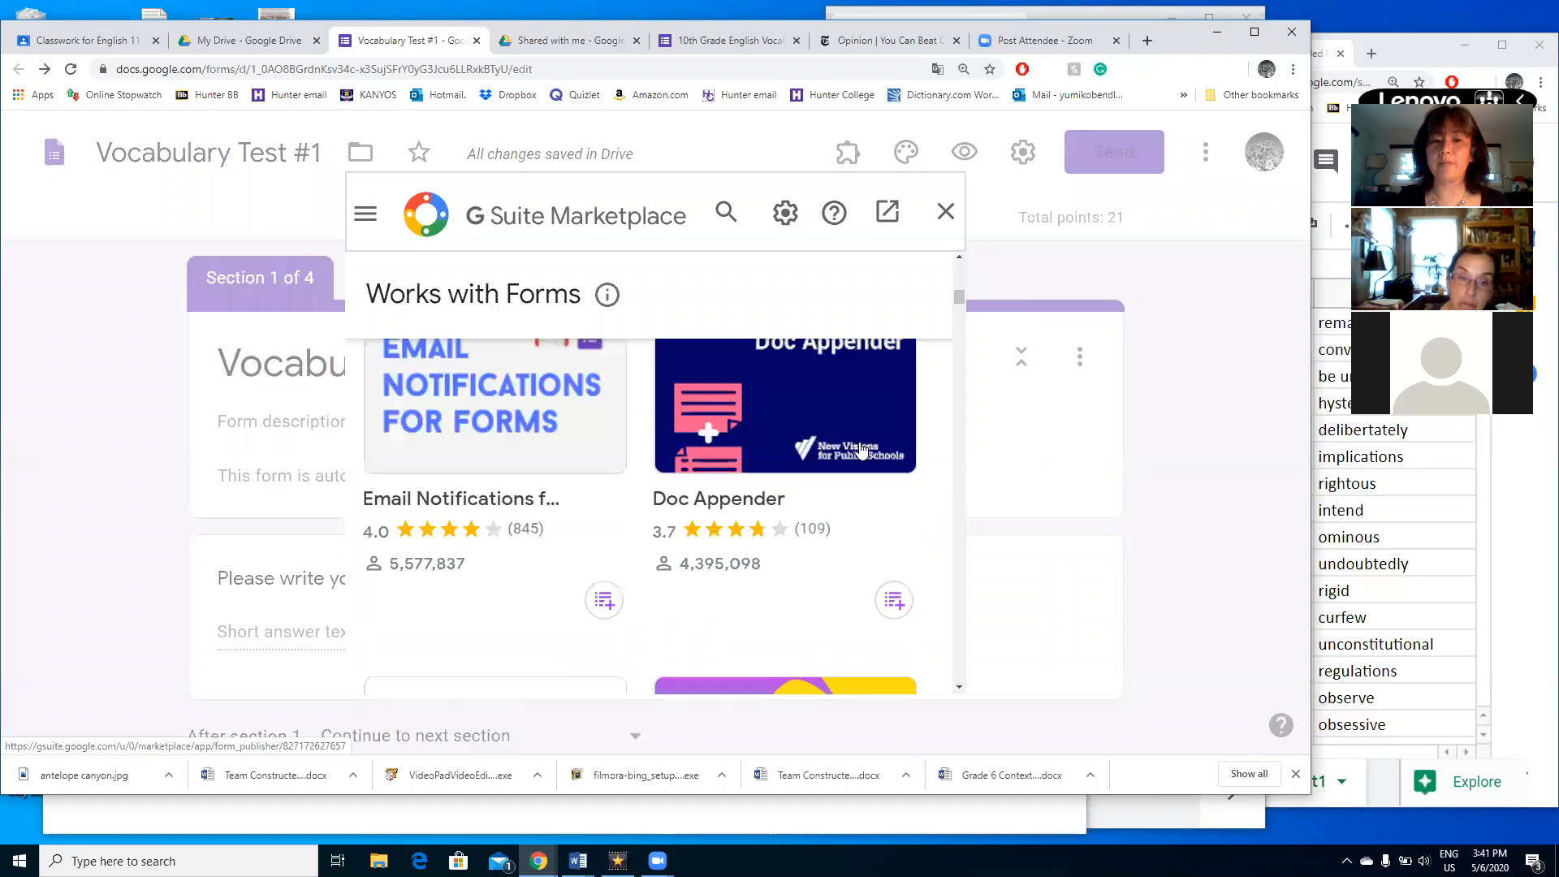
{"action": "scroll", "coordinate": [862, 451], "scroll_direction": "down", "scroll_amount": 8}
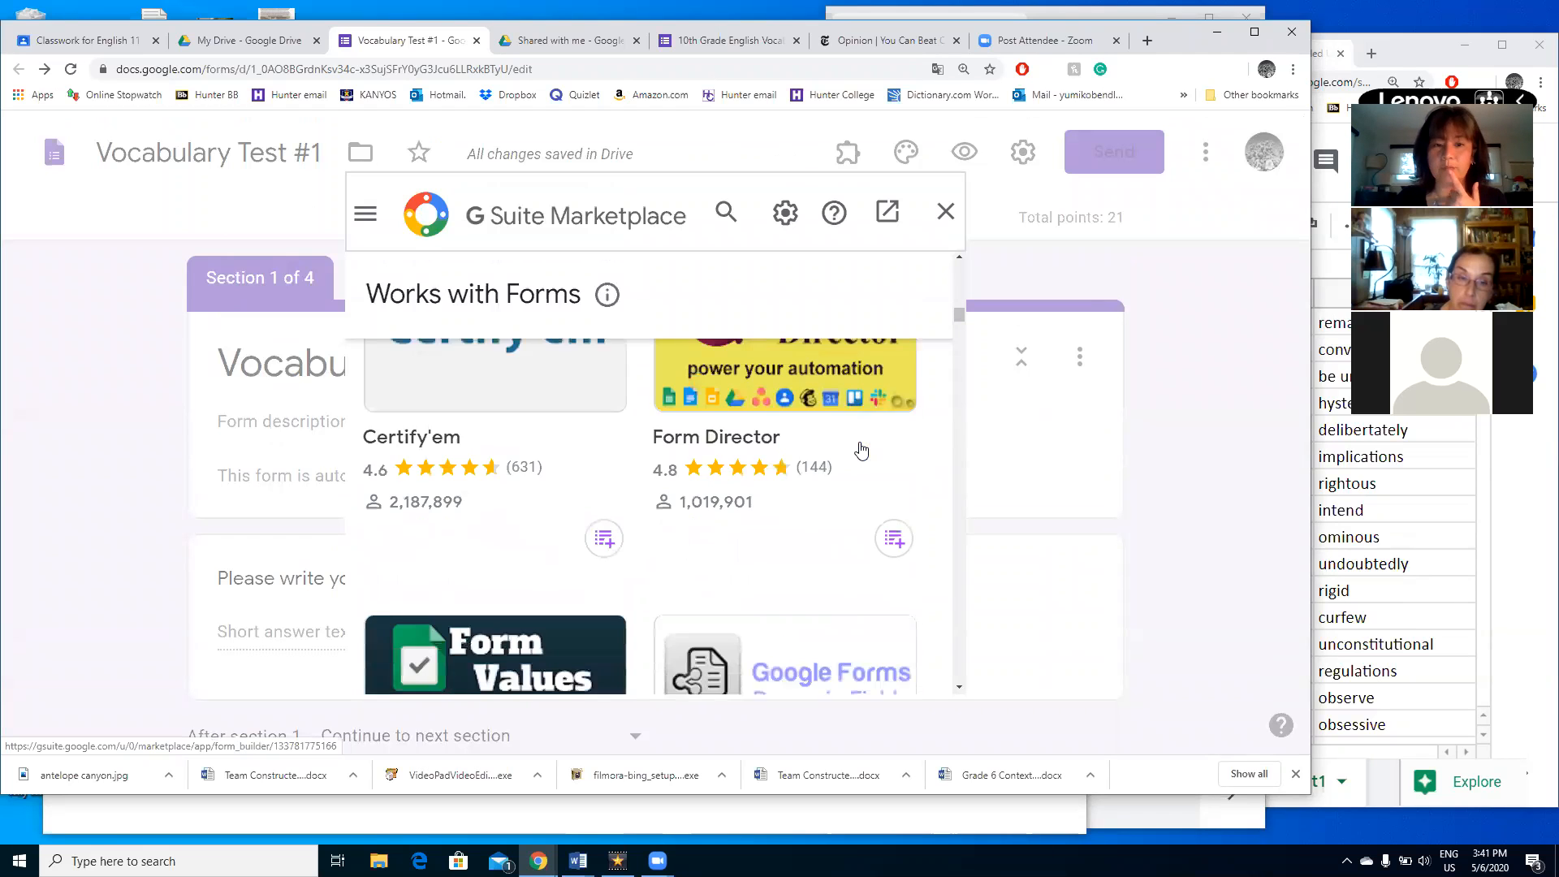
{"action": "scroll", "coordinate": [861, 451], "scroll_direction": "down", "scroll_amount": 10}
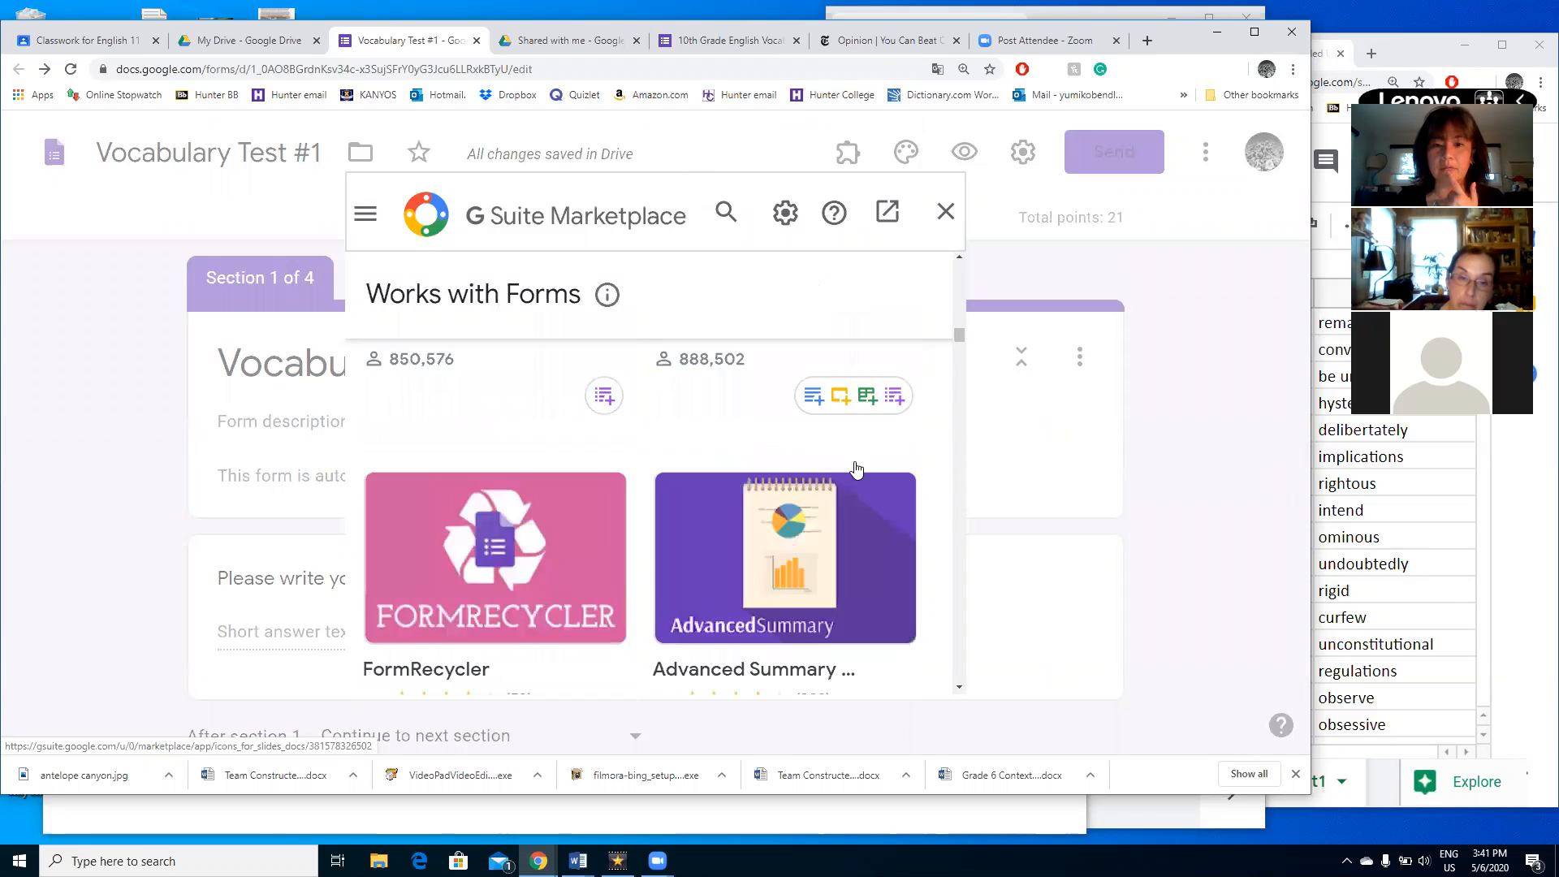
{"action": "scroll", "coordinate": [856, 469], "scroll_direction": "down", "scroll_amount": 5}
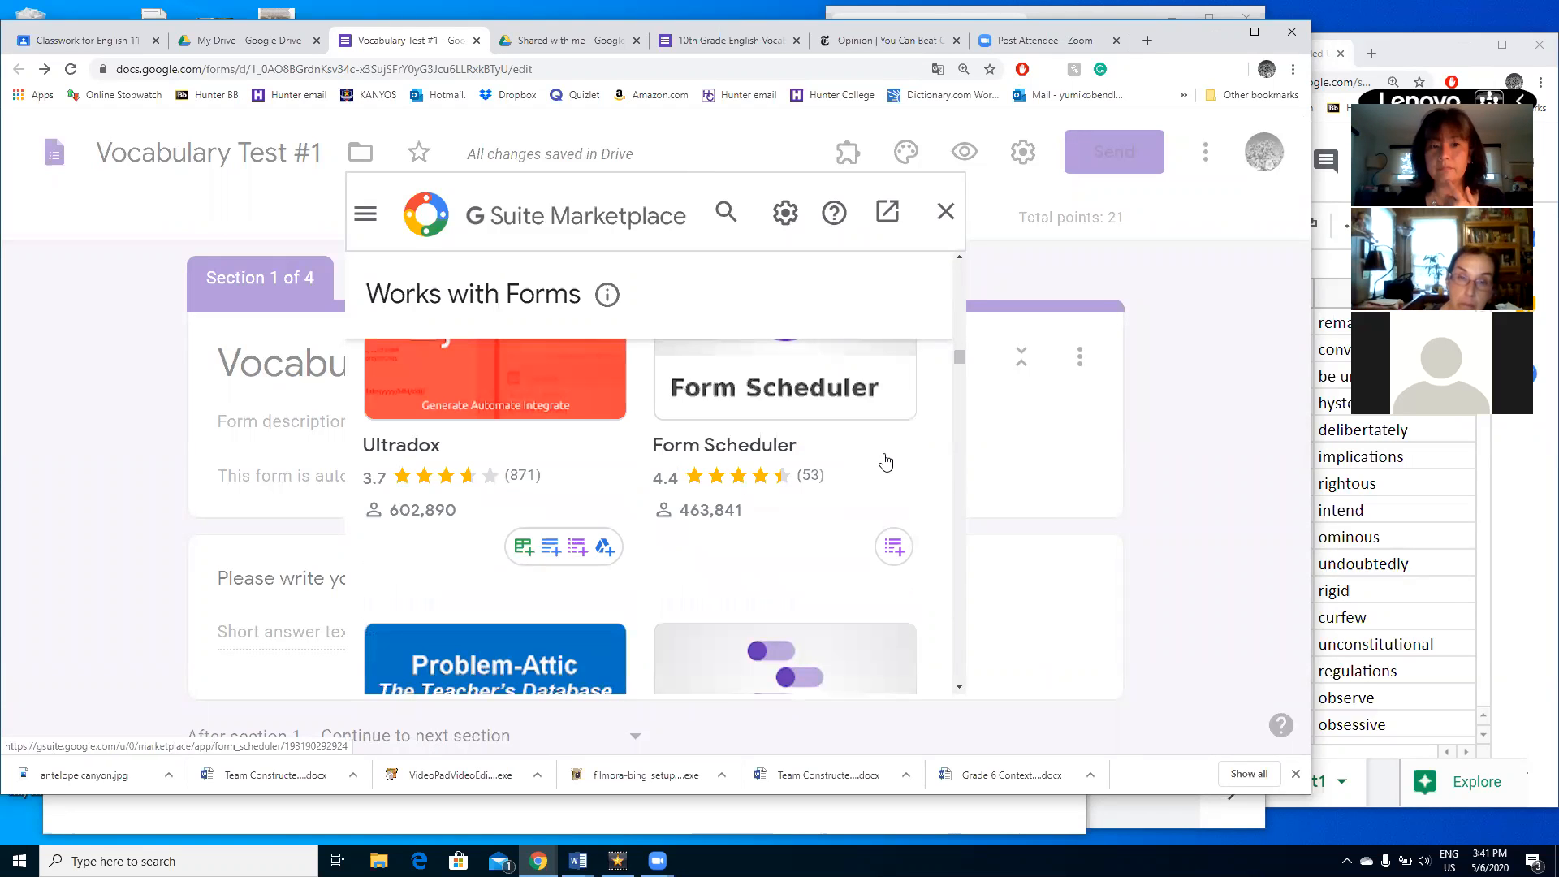
{"action": "left_click_drag", "start_coordinate": [960, 349], "coordinate": [974, 275]}
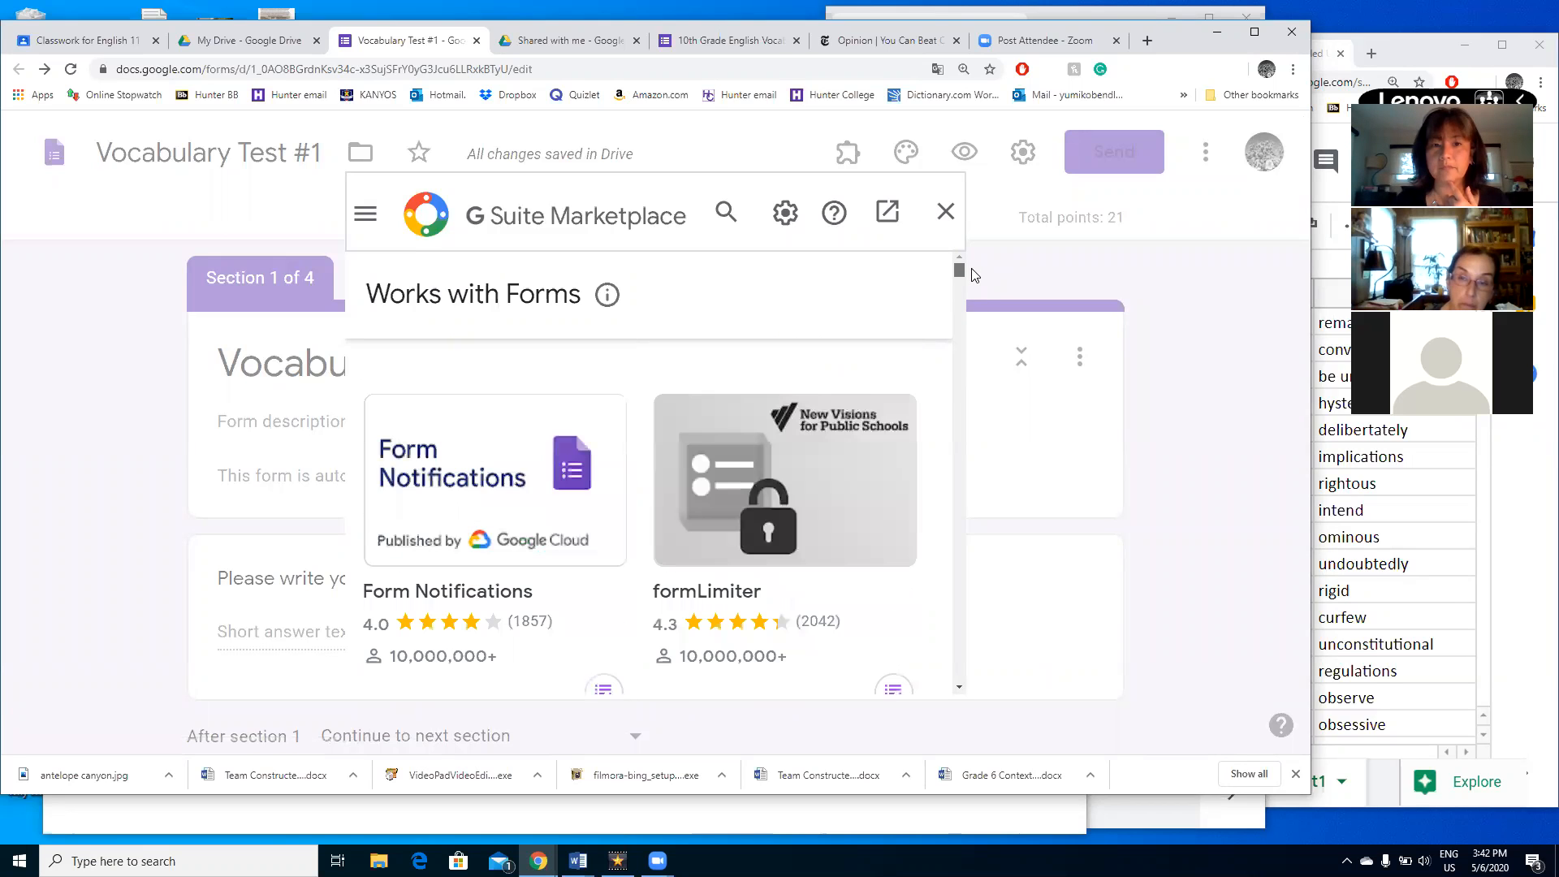
{"action": "left_click", "coordinate": [945, 213]}
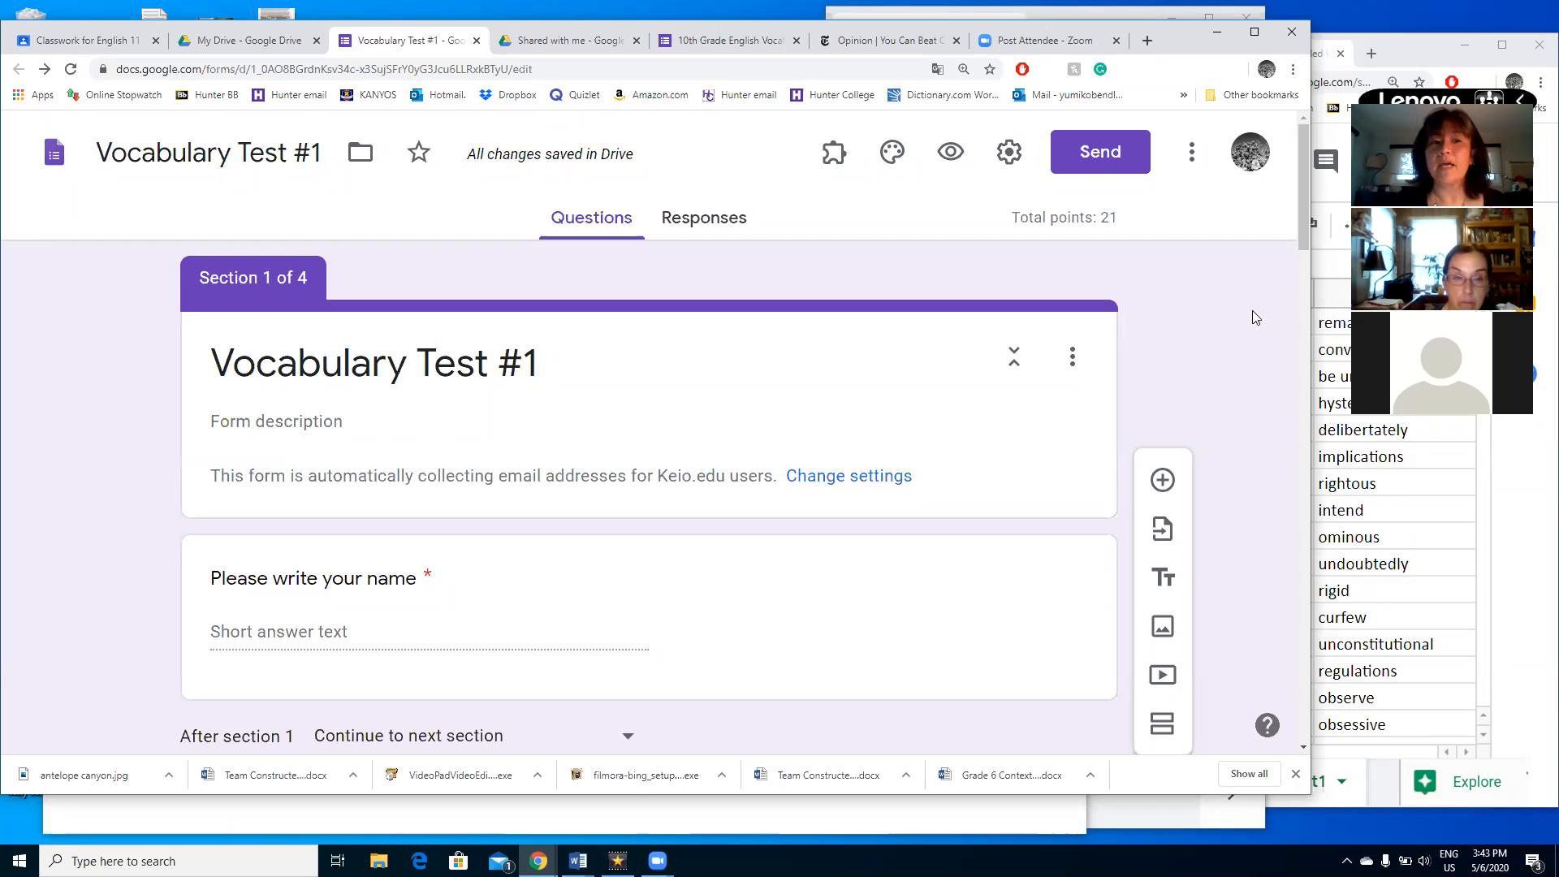
{"action": "scroll", "coordinate": [1252, 312], "scroll_direction": "down", "scroll_amount": 2}
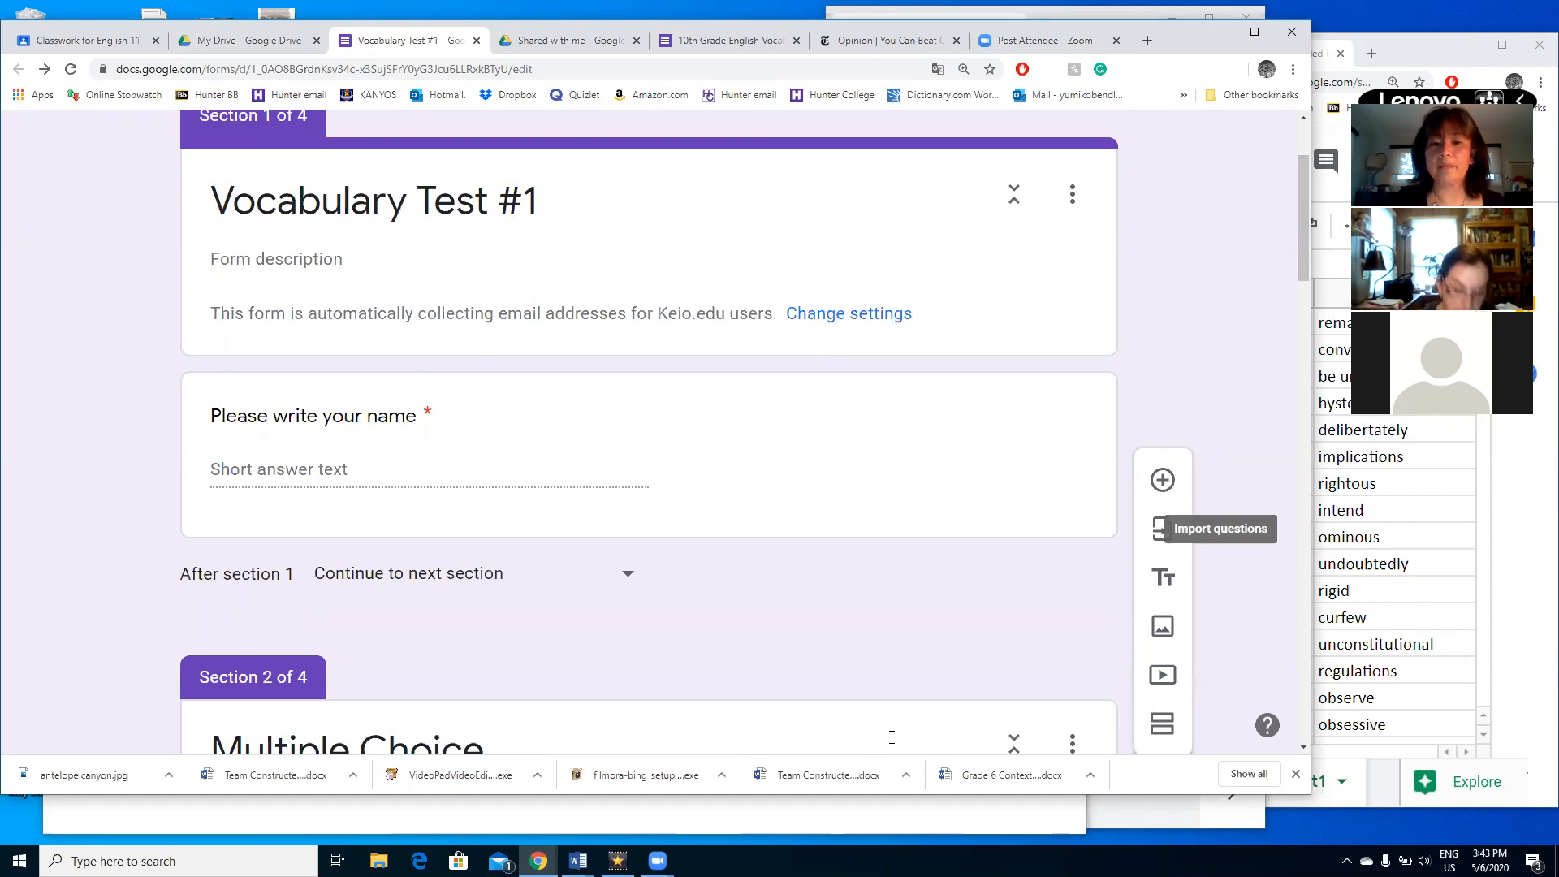
{"action": "scroll", "coordinate": [898, 751], "scroll_direction": "down", "scroll_amount": 2}
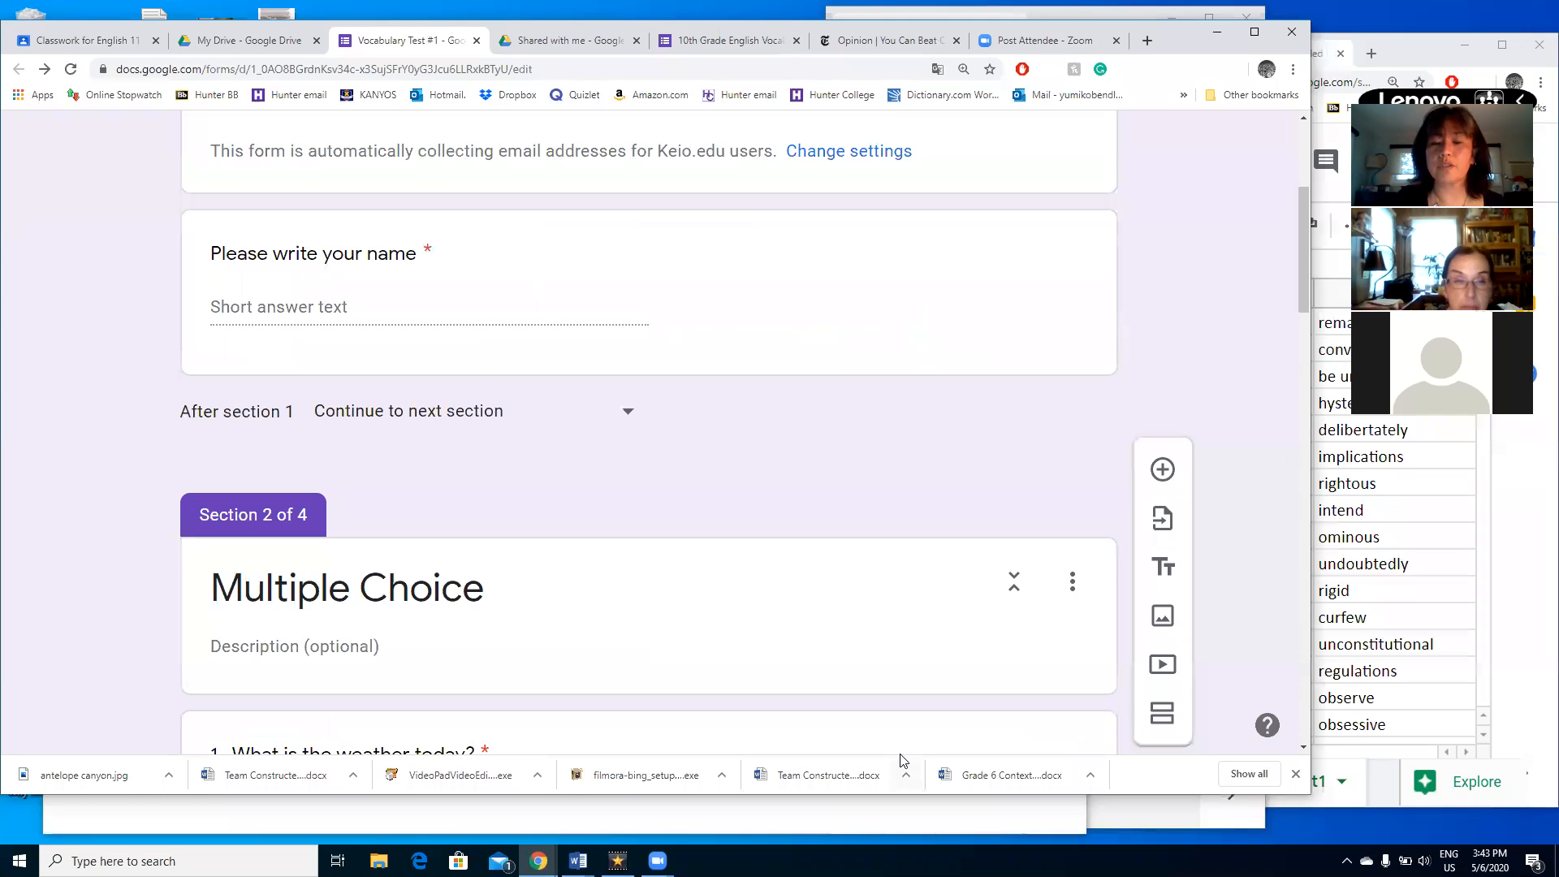
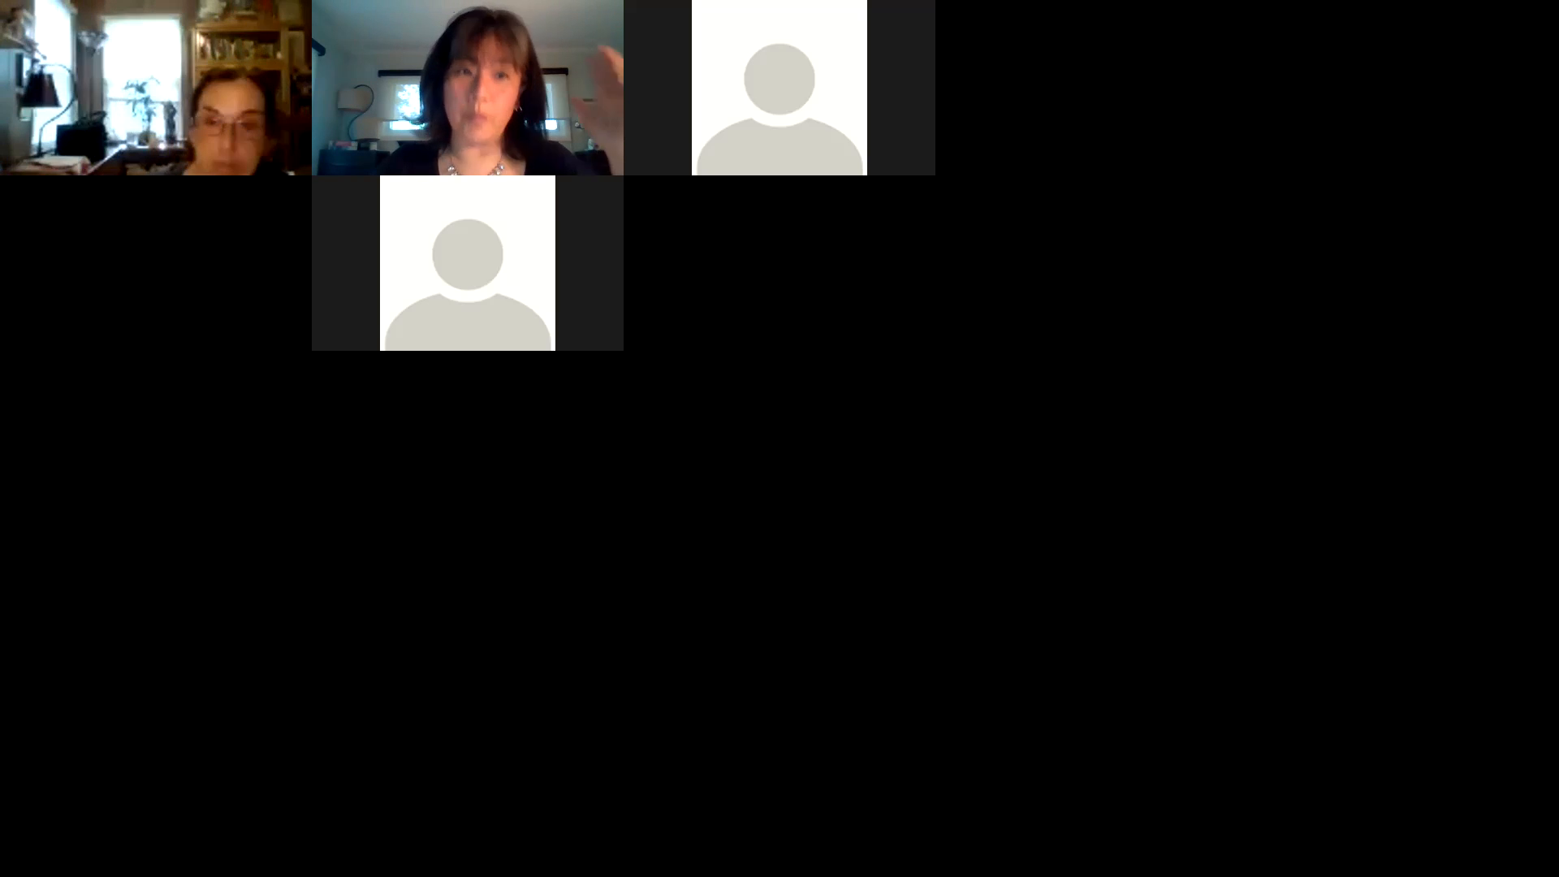
{"action": "scroll", "coordinate": [407, 692], "scroll_direction": "up", "scroll_amount": 4}
{"action": "scroll", "coordinate": [216, 560], "scroll_direction": "down", "scroll_amount": 1}
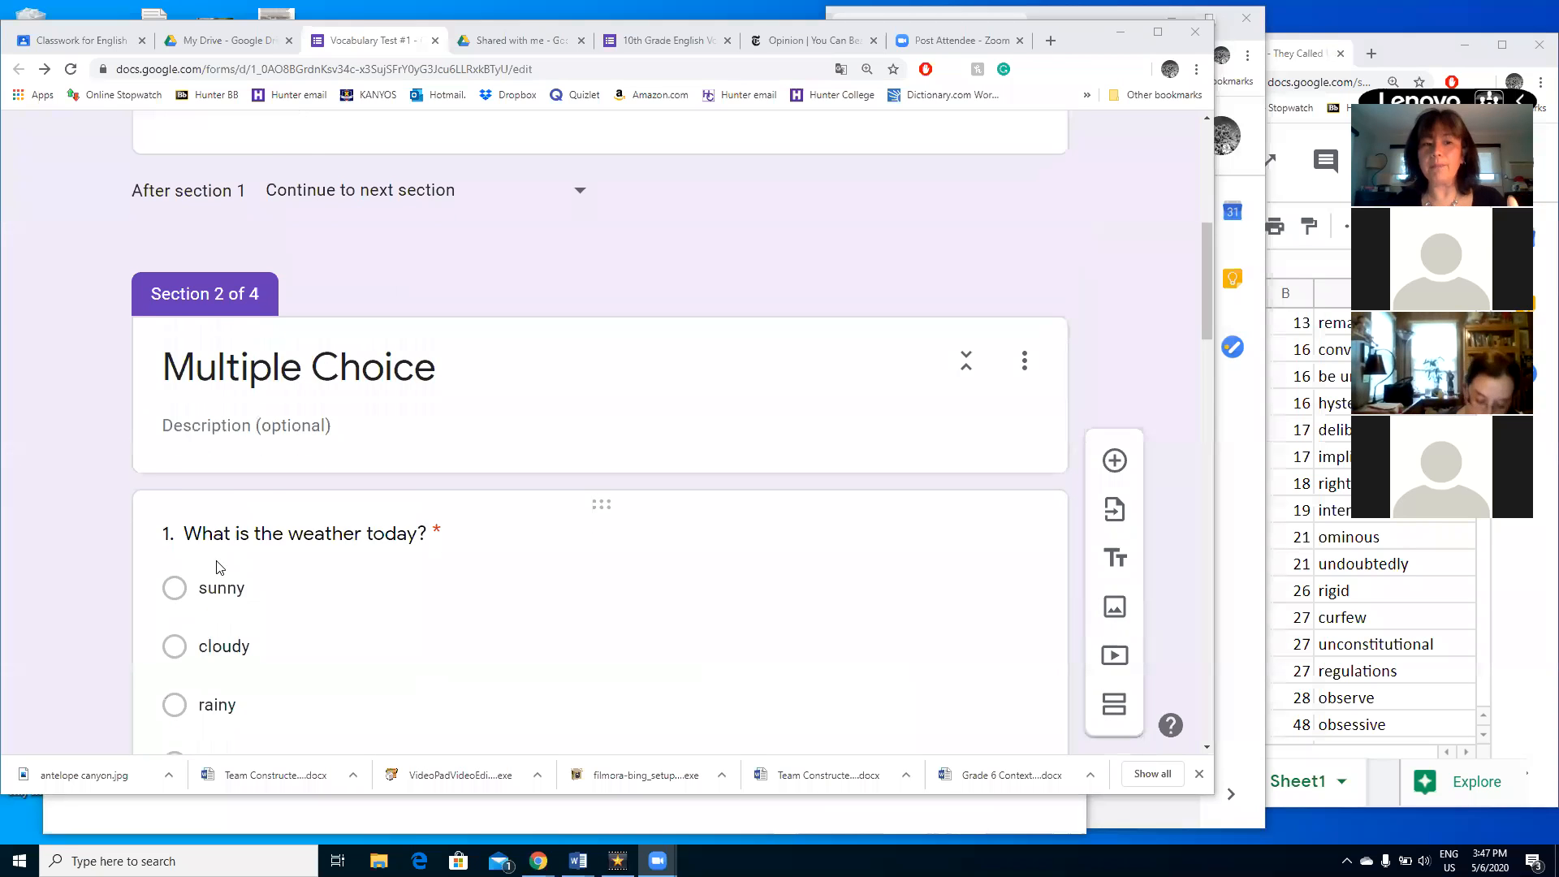
- Try shuffling the question order and disabling the link to submit another response in the form's presentation settings, then exit without saving
{"action": "scroll", "coordinate": [216, 562], "scroll_direction": "up", "scroll_amount": 7}
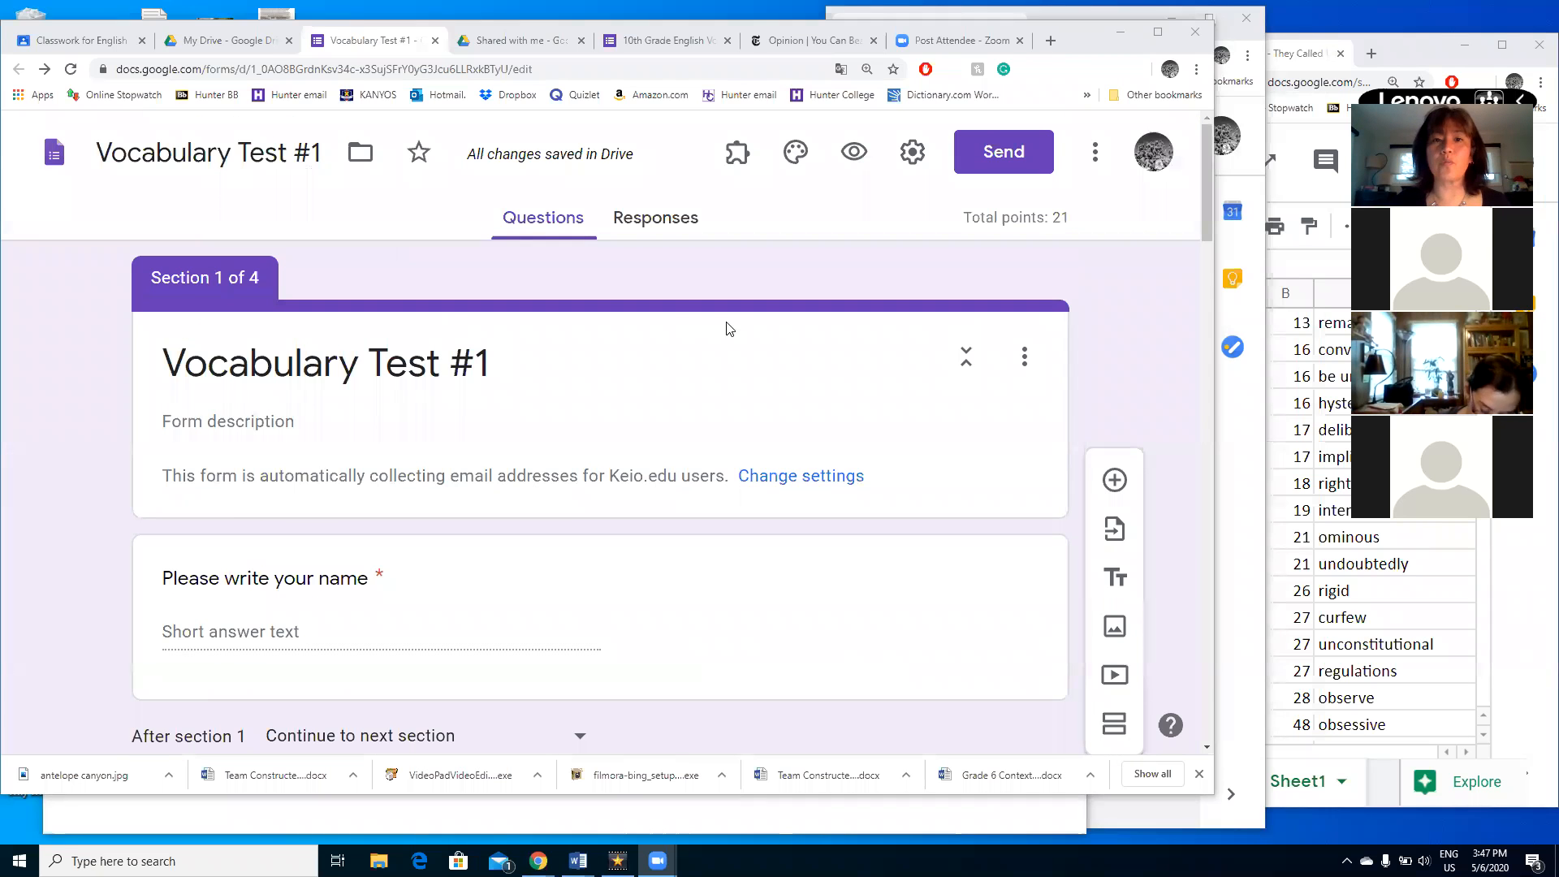
{"action": "left_click", "coordinate": [911, 151]}
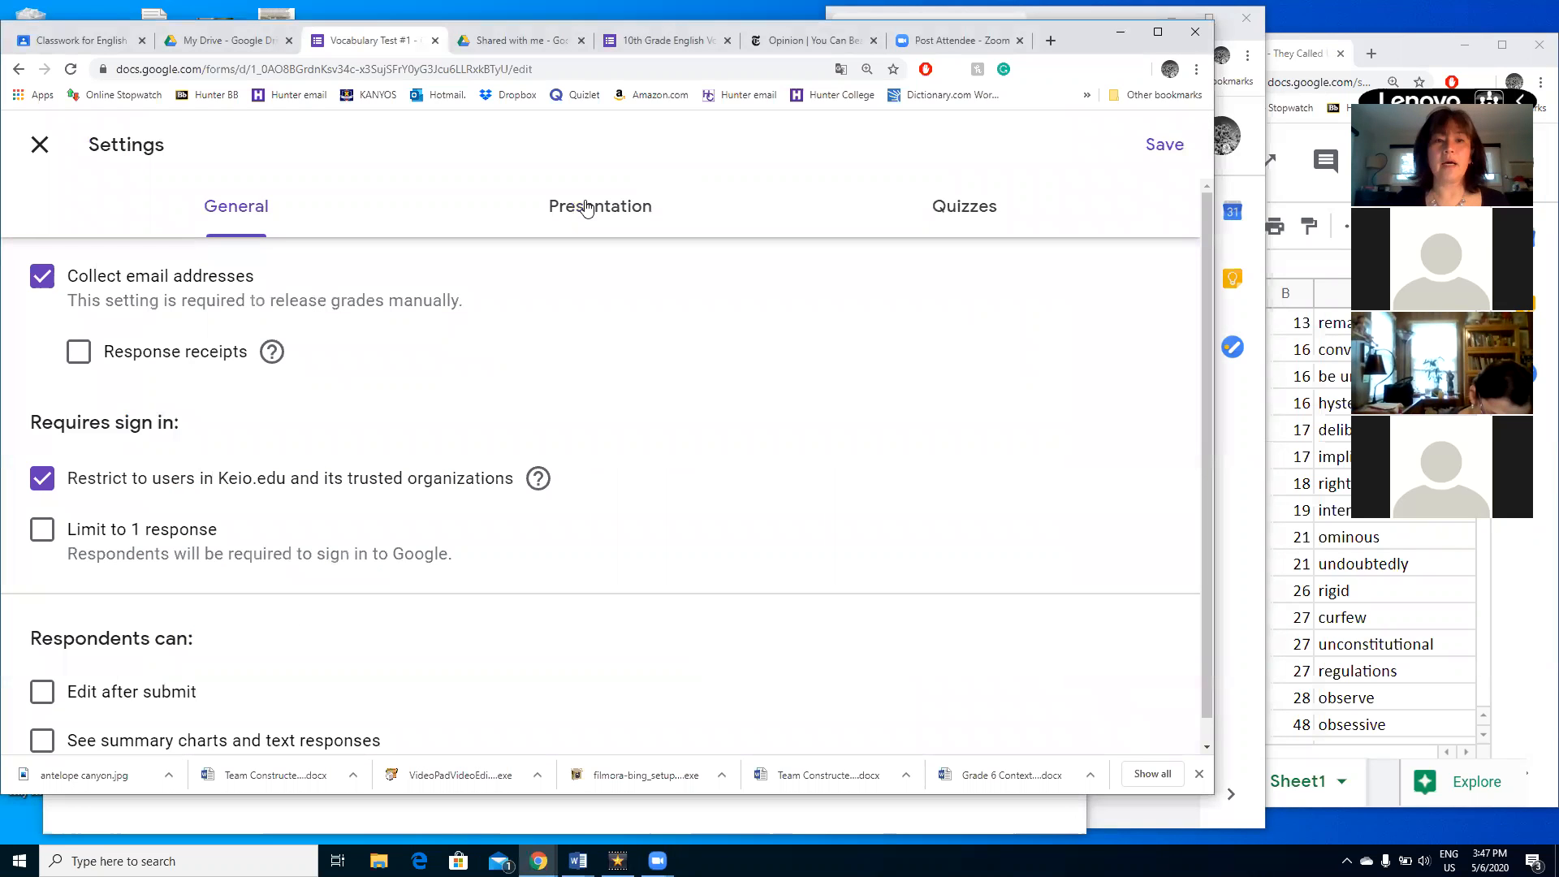
{"action": "scroll", "coordinate": [605, 394], "scroll_direction": "down", "scroll_amount": 1}
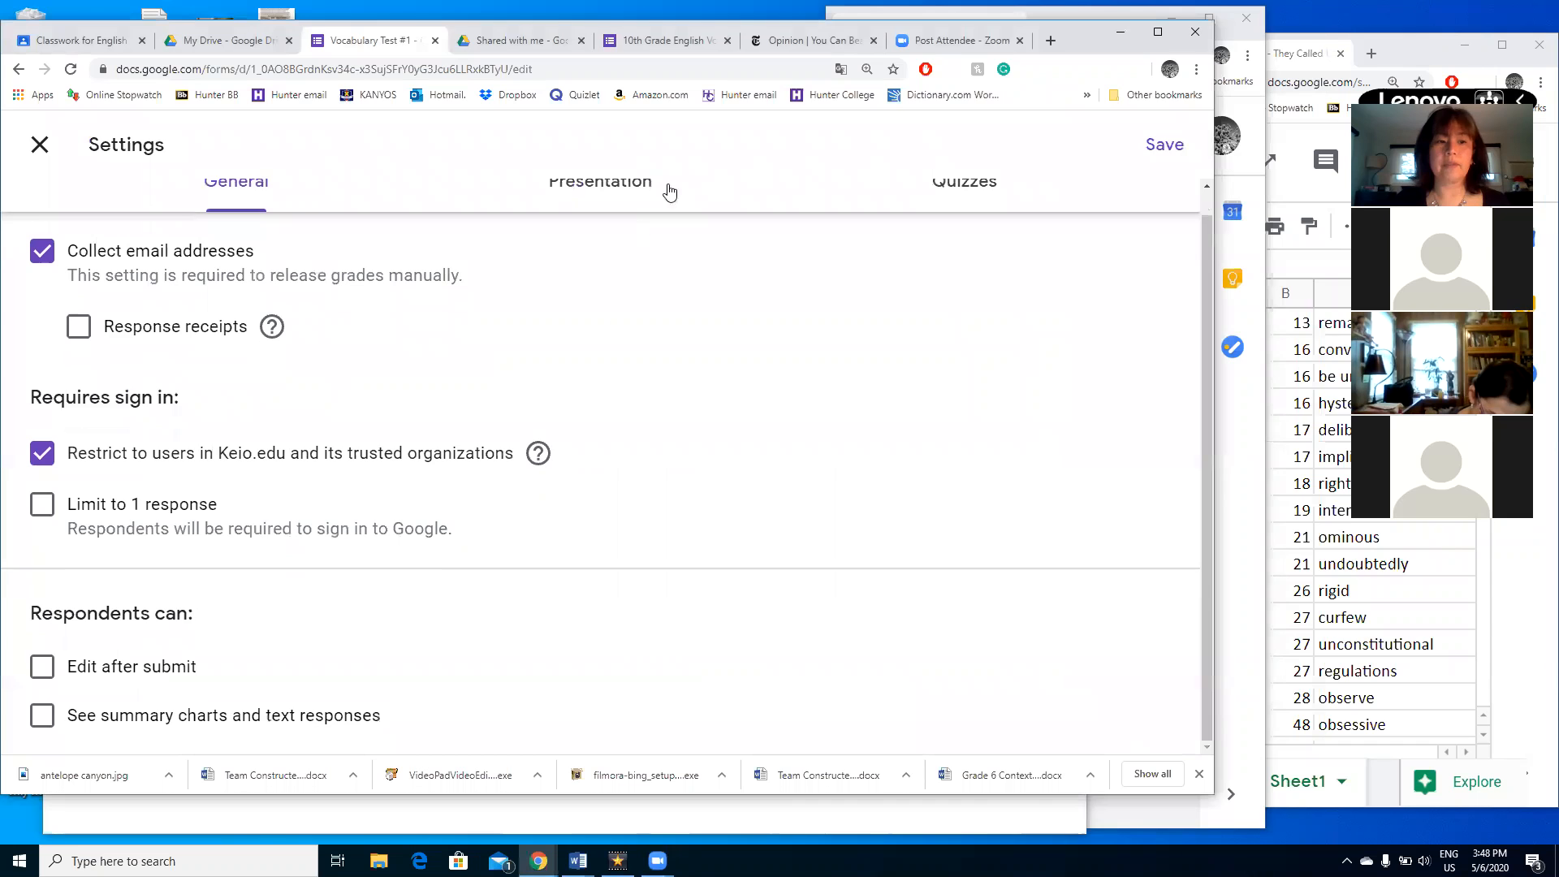
{"action": "left_click", "coordinate": [631, 189]}
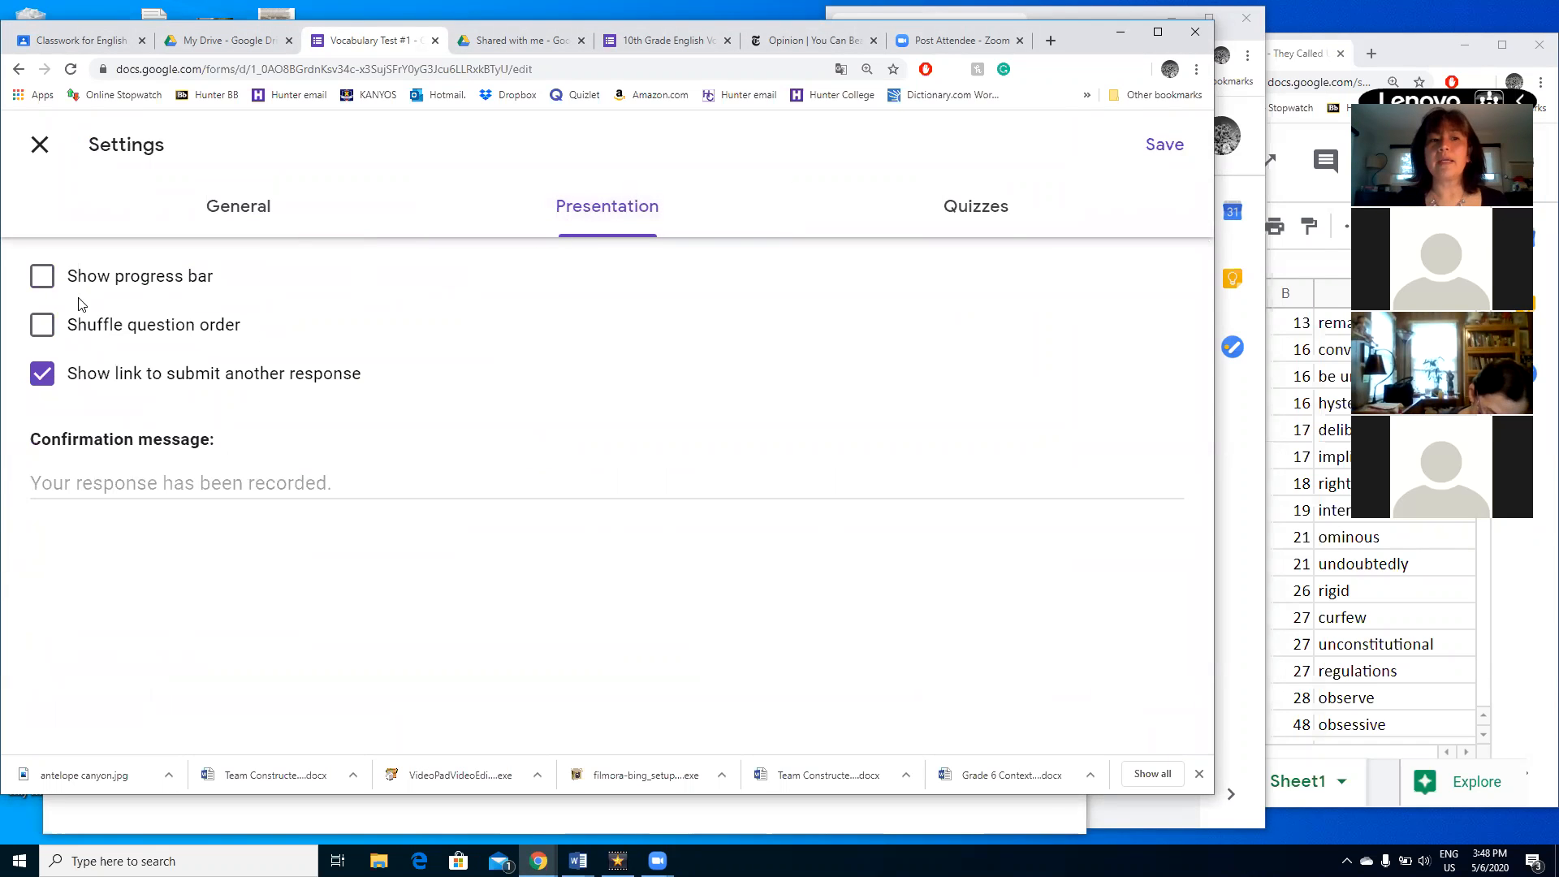
{"action": "left_click", "coordinate": [41, 333]}
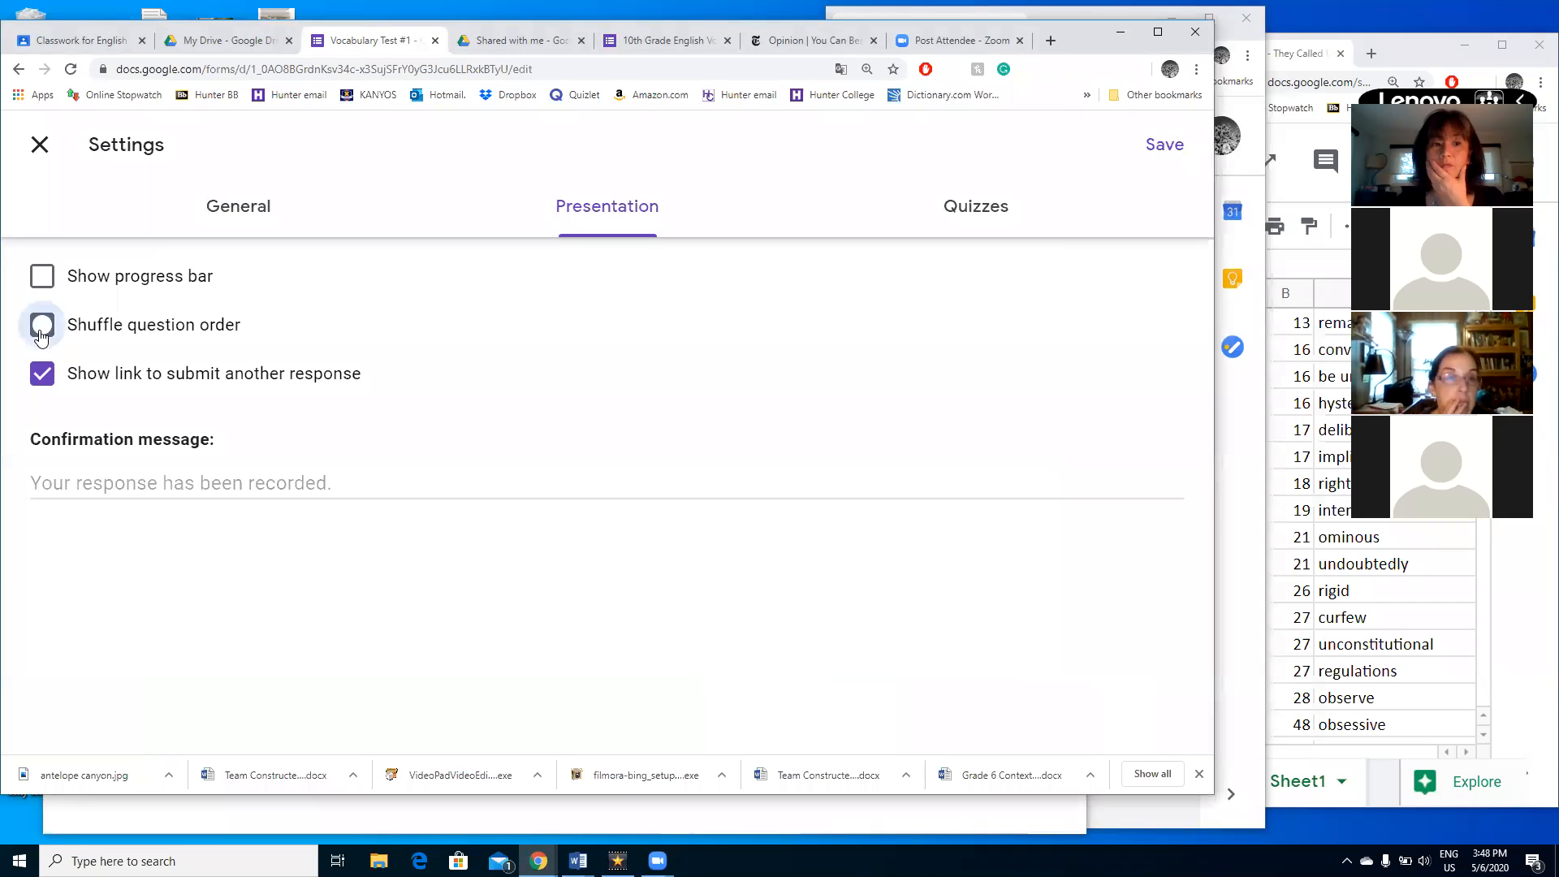
{"action": "left_click", "coordinate": [44, 375]}
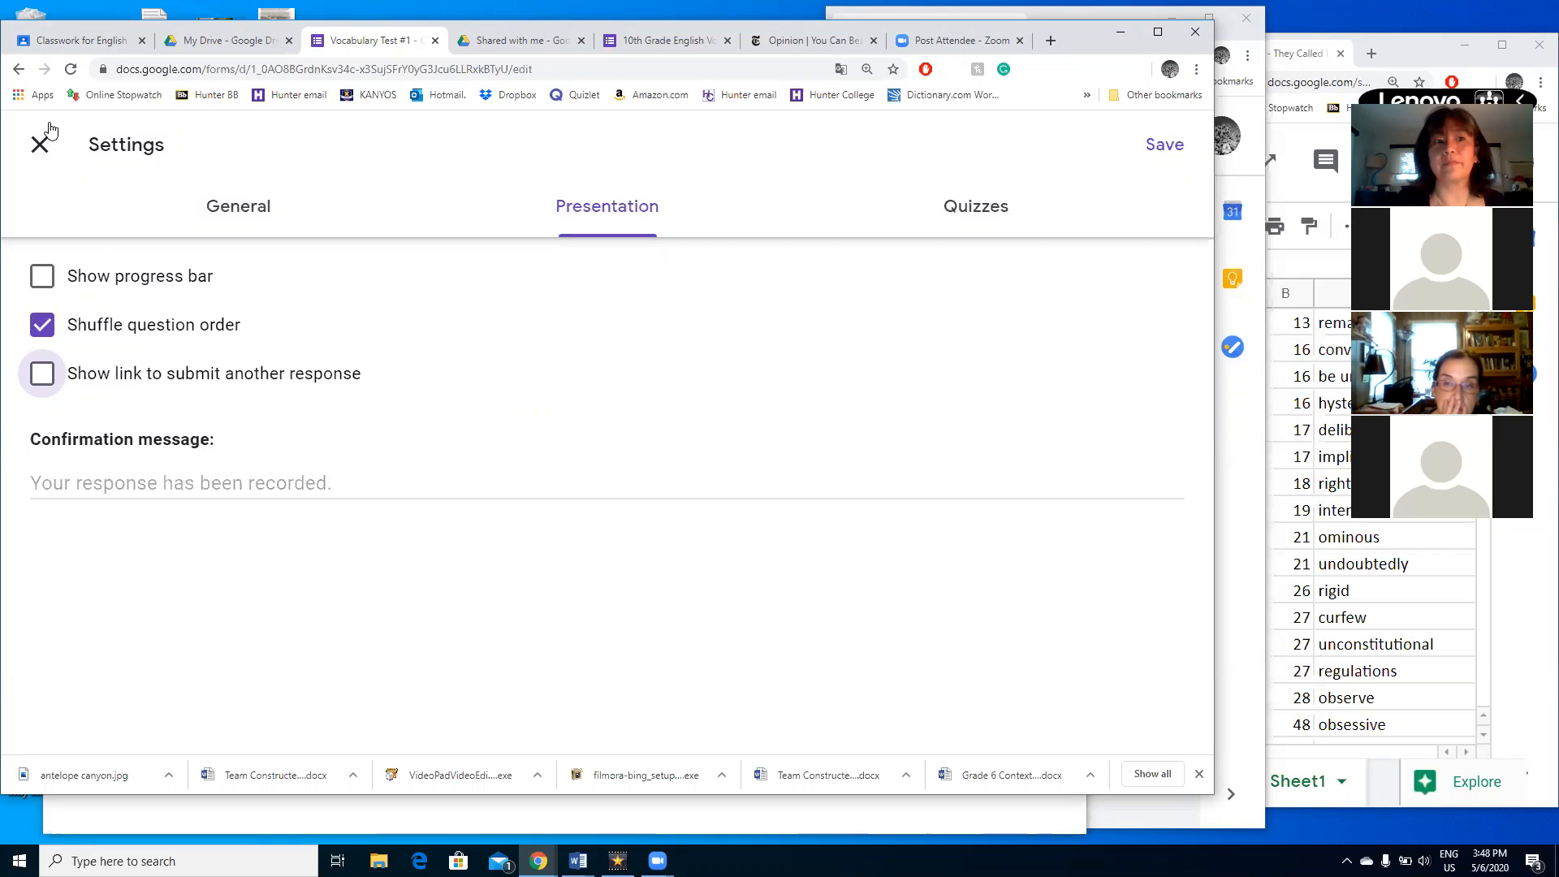
{"action": "left_click", "coordinate": [36, 147]}
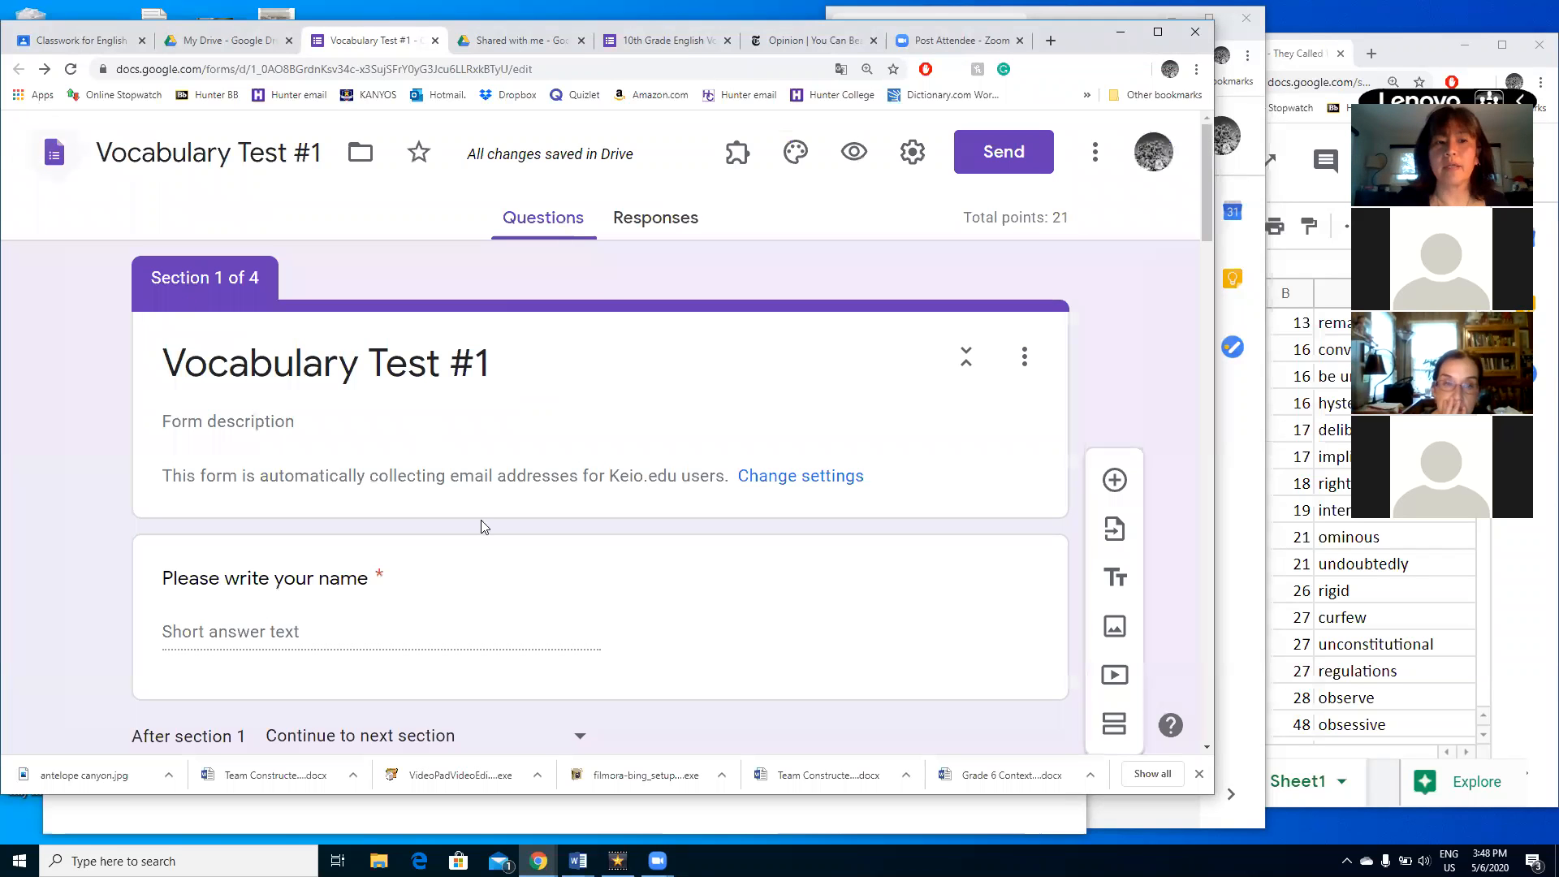
- Complete the title of the unfinished dropdown question so it reads "creating a question"
{"action": "scroll", "coordinate": [481, 520], "scroll_direction": "down", "scroll_amount": 5}
{"action": "scroll", "coordinate": [484, 523], "scroll_direction": "down", "scroll_amount": 8}
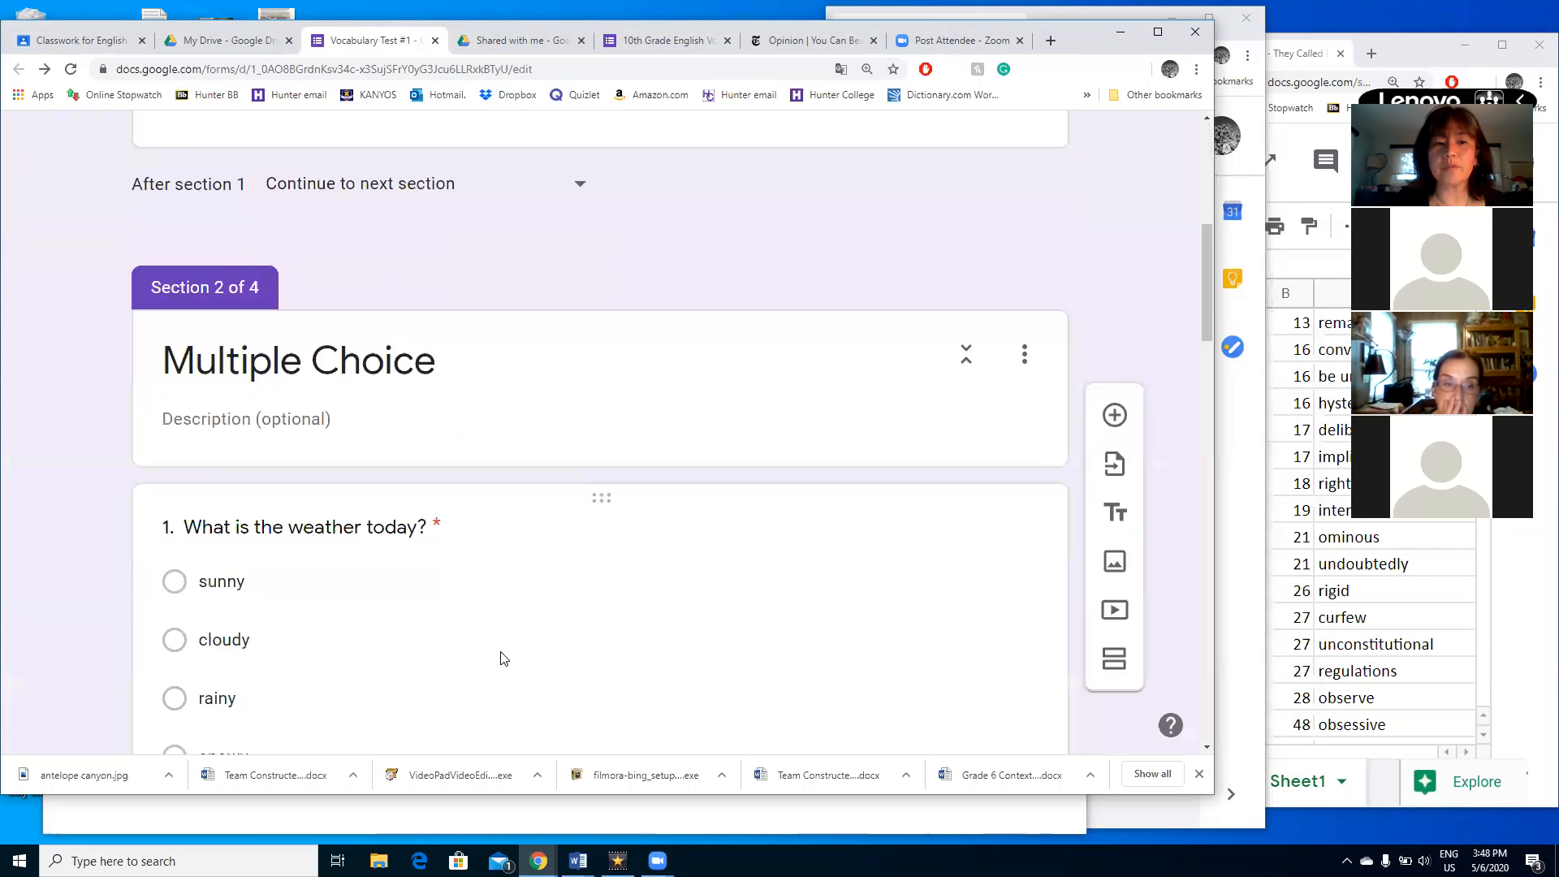
{"action": "scroll", "coordinate": [512, 585], "scroll_direction": "down", "scroll_amount": 3}
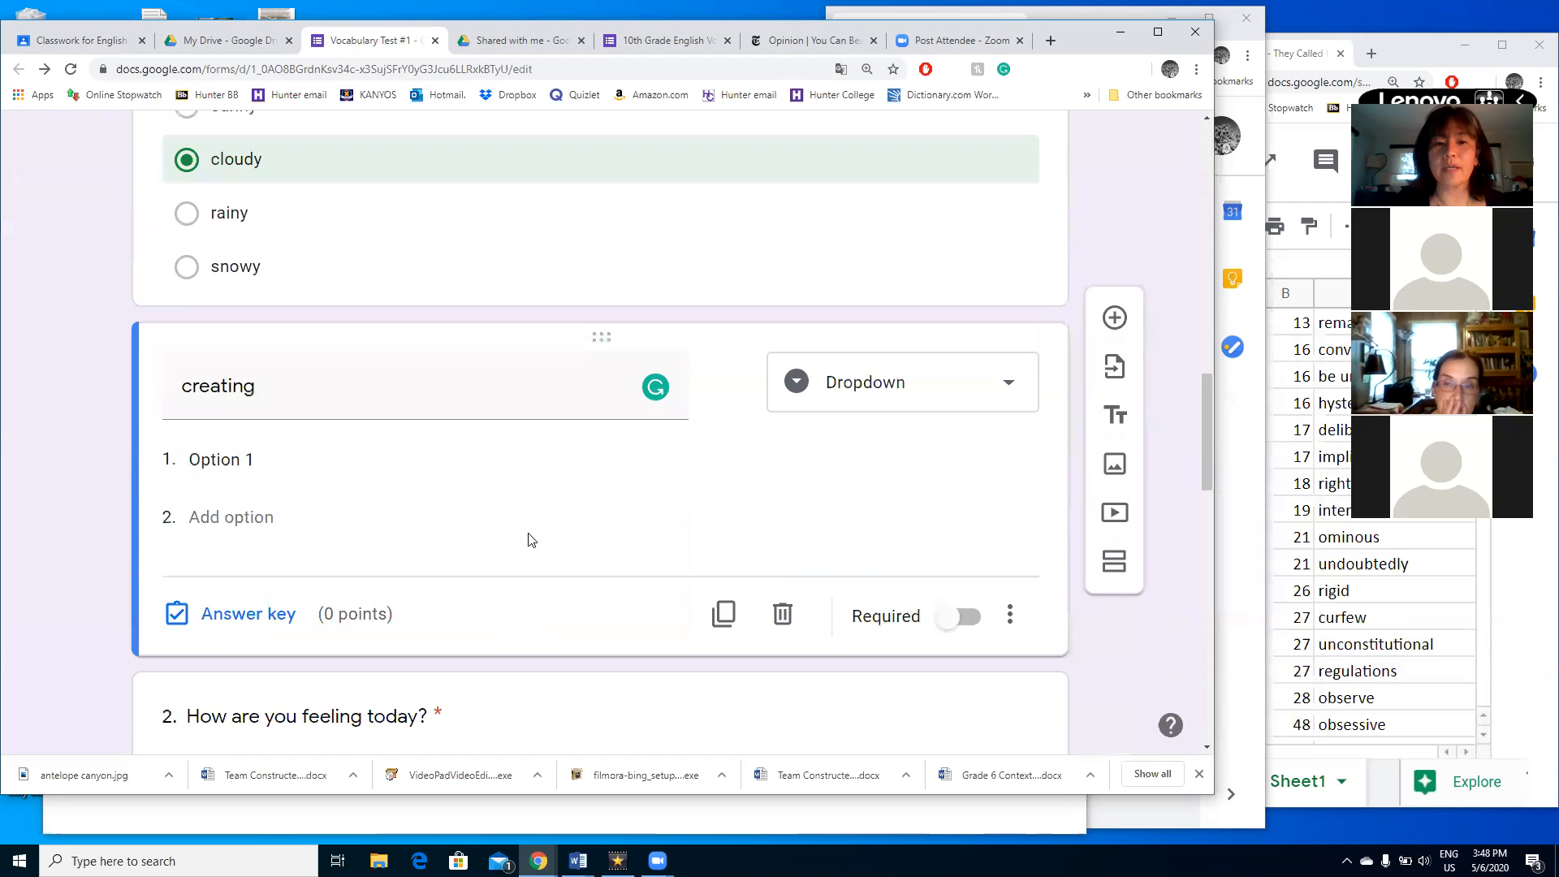
{"action": "double_click", "coordinate": [362, 387]}
{"action": "left_click", "coordinate": [363, 386]}
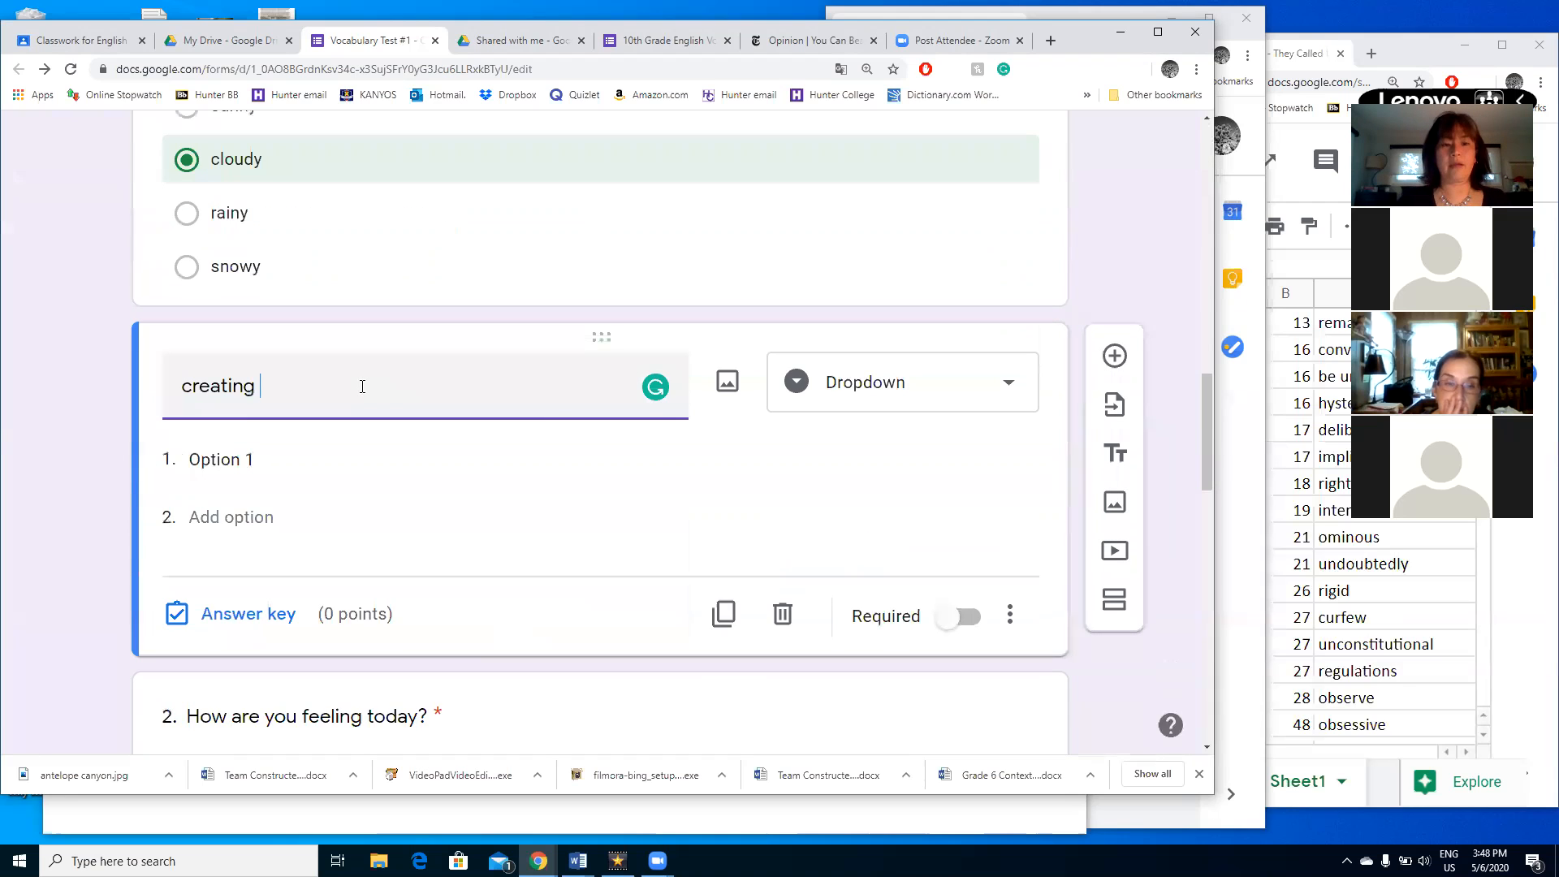
{"action": "type", "text": "a "}
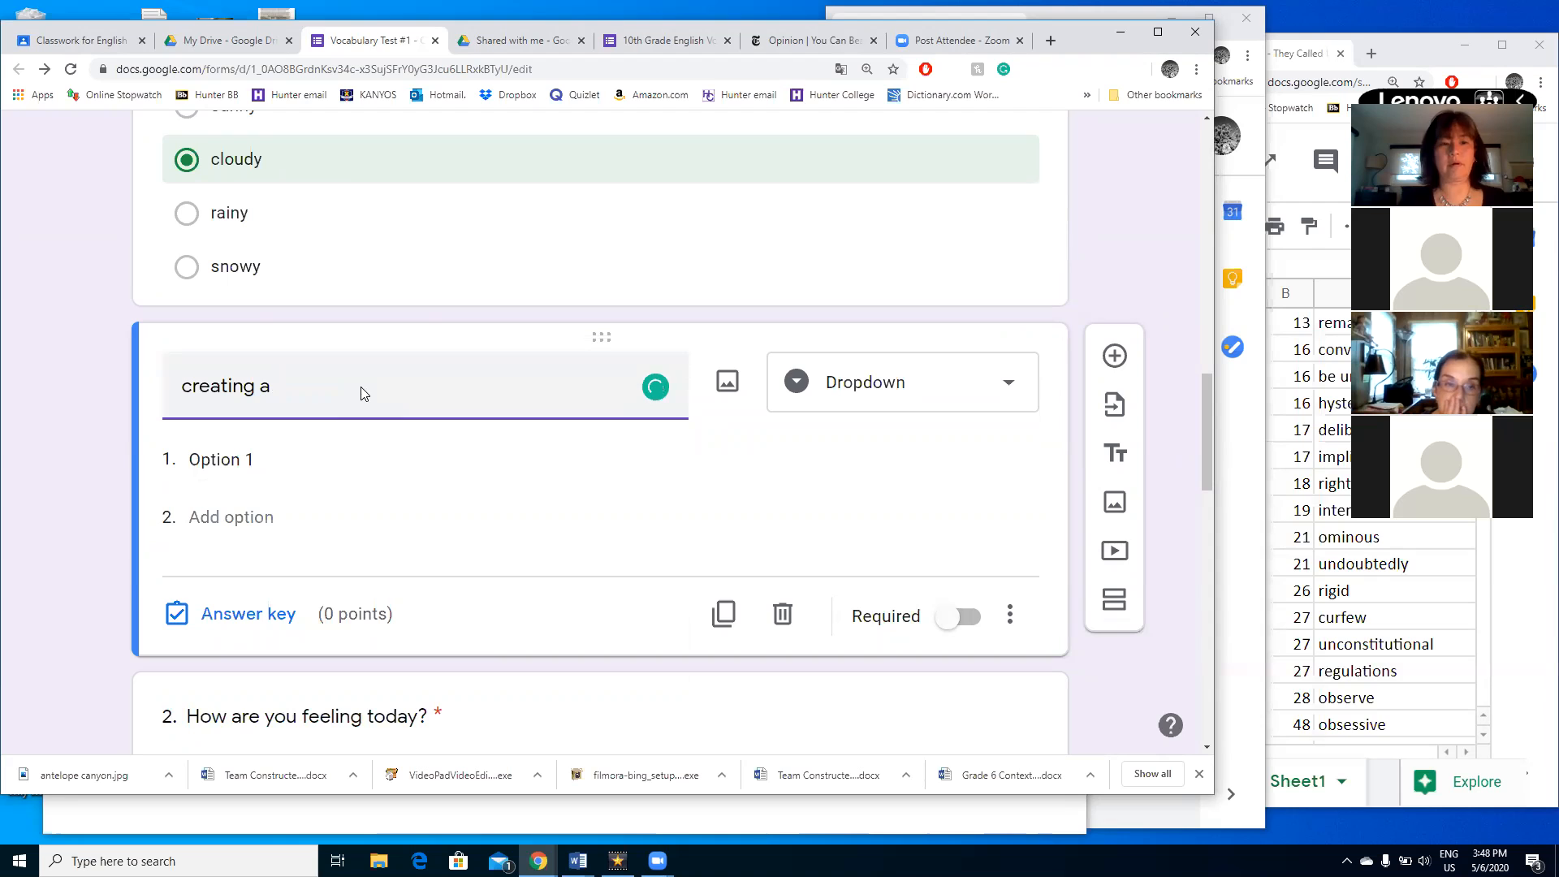
{"action": "type", "text": "quetion"}
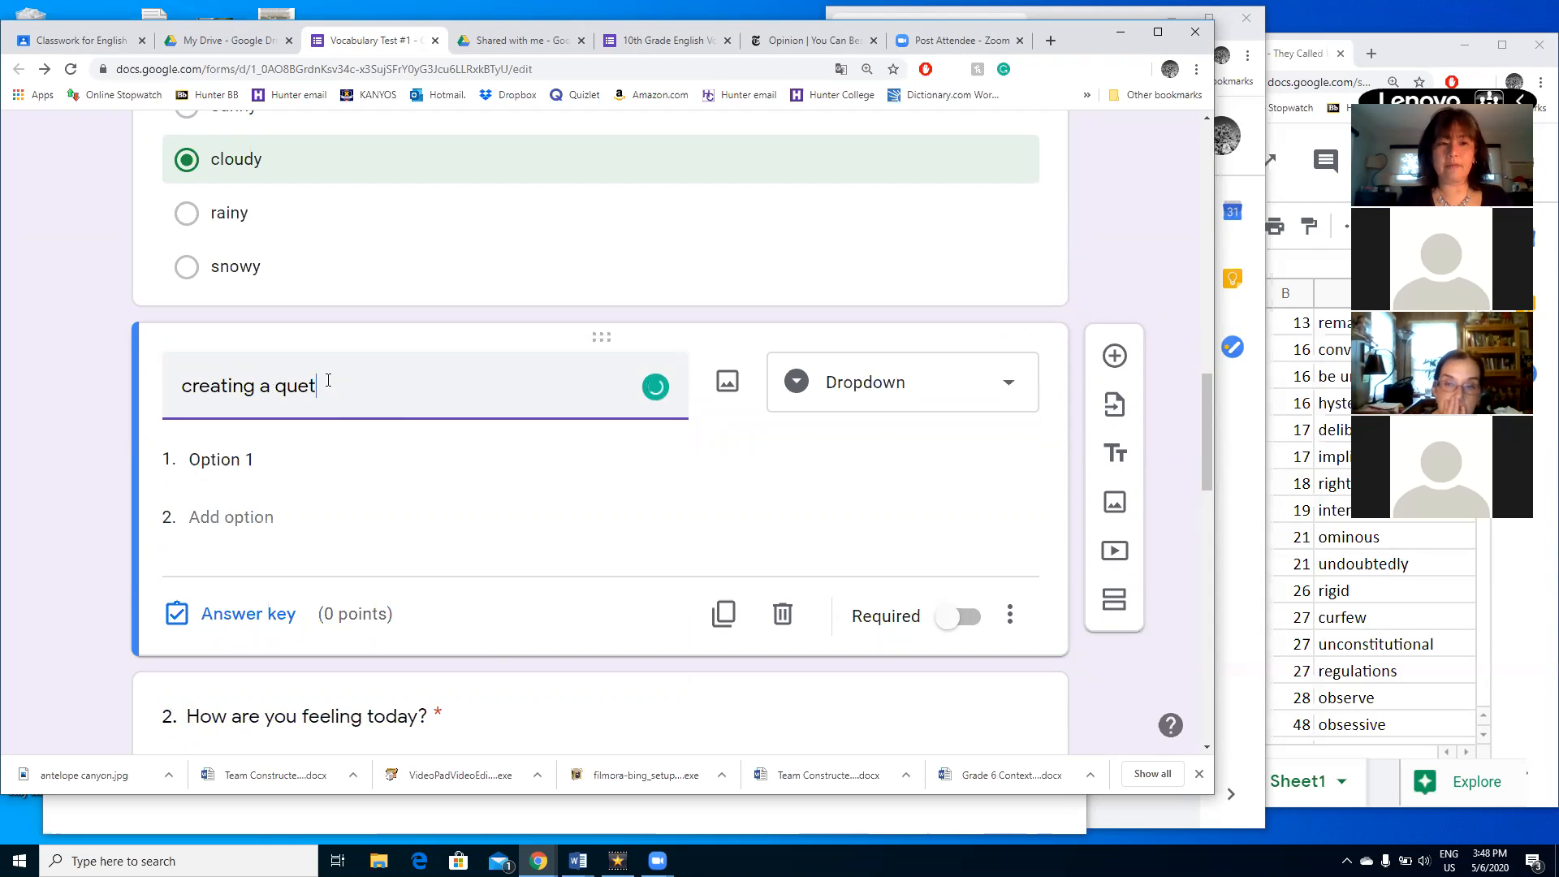
{"action": "key", "text": "BackSpace"}
{"action": "key", "text": "BackSpace"}
{"action": "key", "text": "BackSpace"}
{"action": "key", "text": "BackSpace"}
{"action": "type", "text": "stion"}
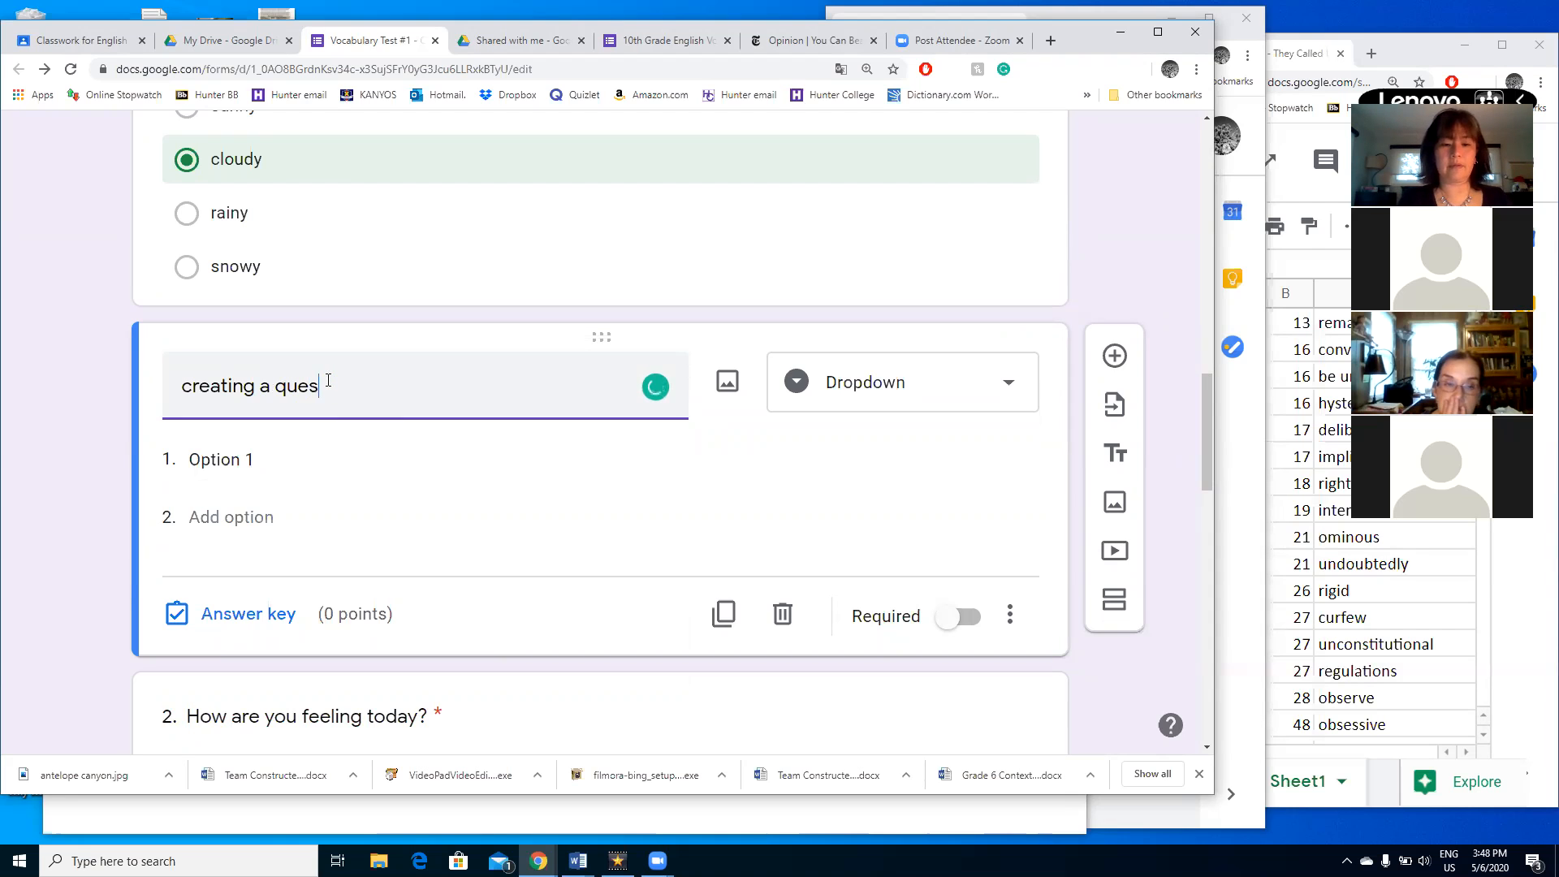
- Look at the dropdown question's answer key and its answer feedback form, and close both without entering anything
{"action": "left_click", "coordinate": [264, 618]}
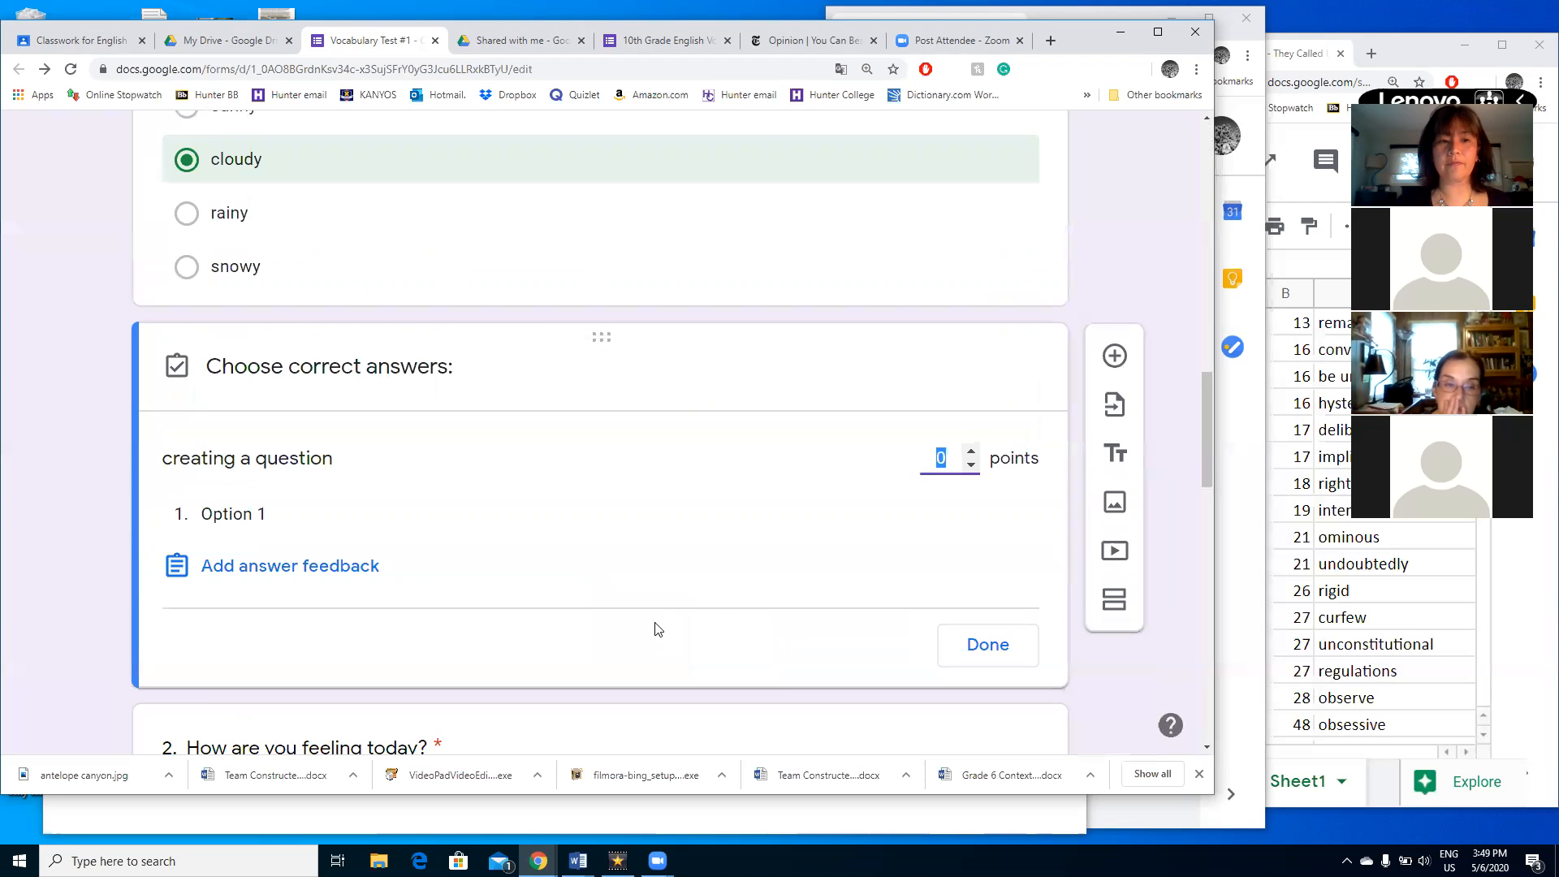
{"action": "scroll", "coordinate": [657, 623], "scroll_direction": "down", "scroll_amount": 1}
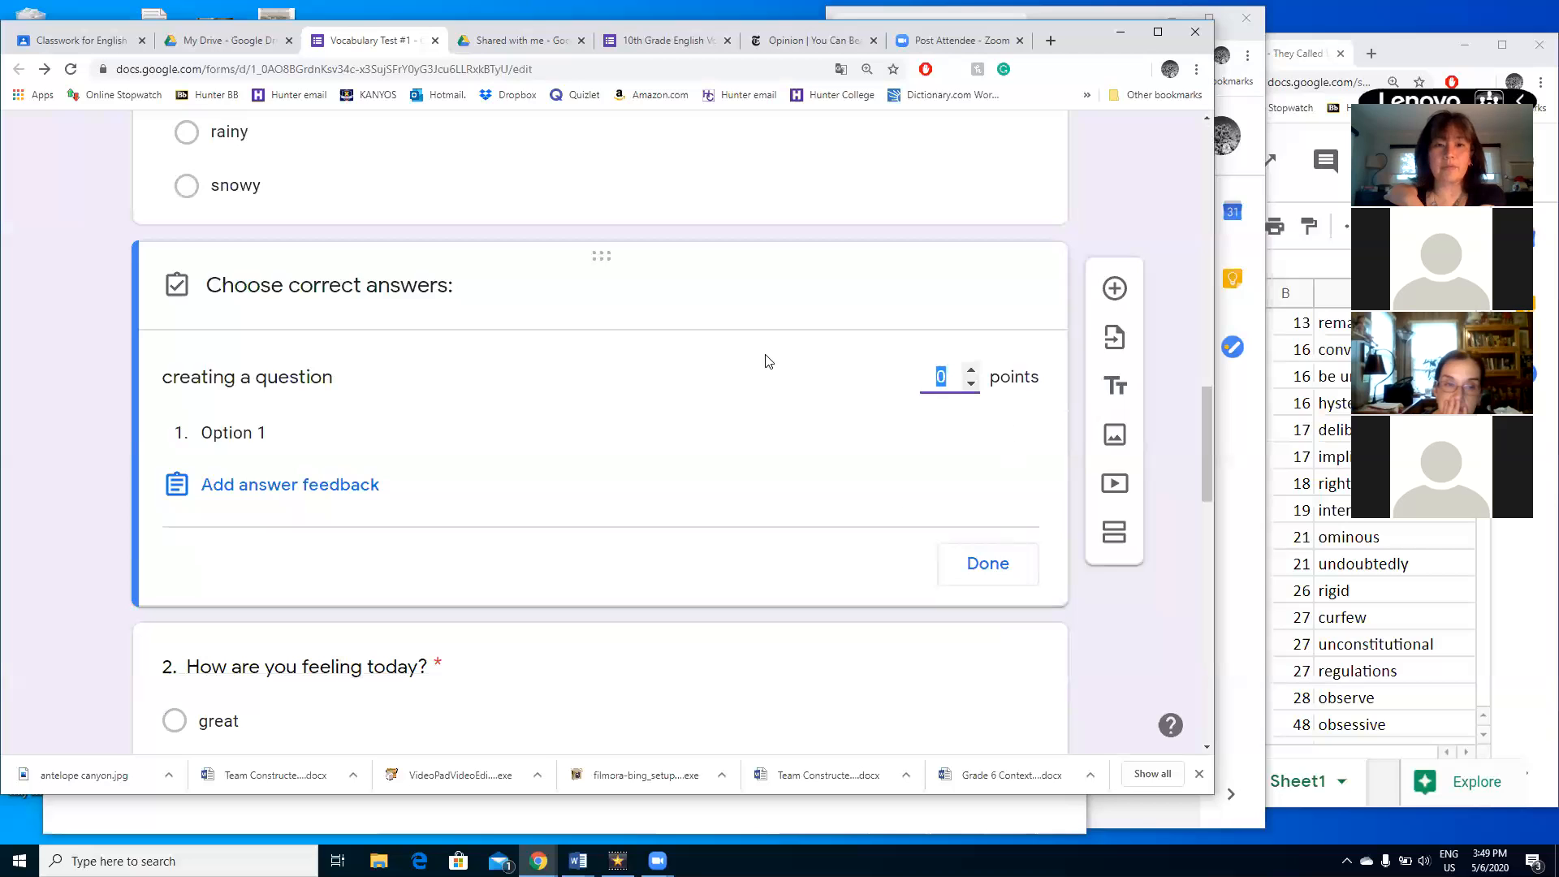
{"action": "left_click", "coordinate": [394, 484]}
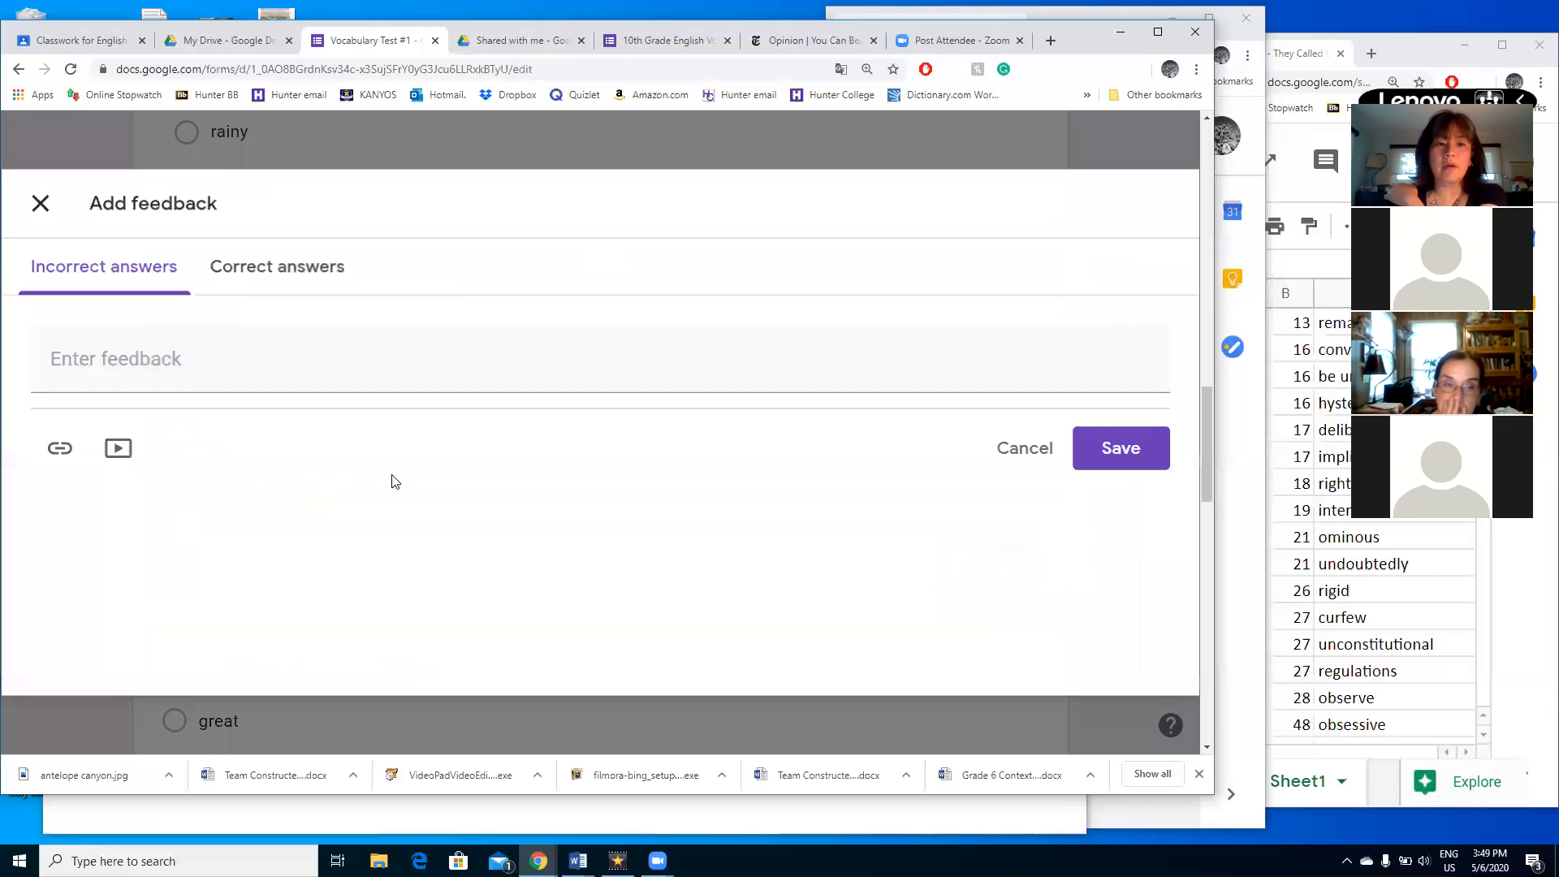
{"action": "left_click", "coordinate": [38, 205]}
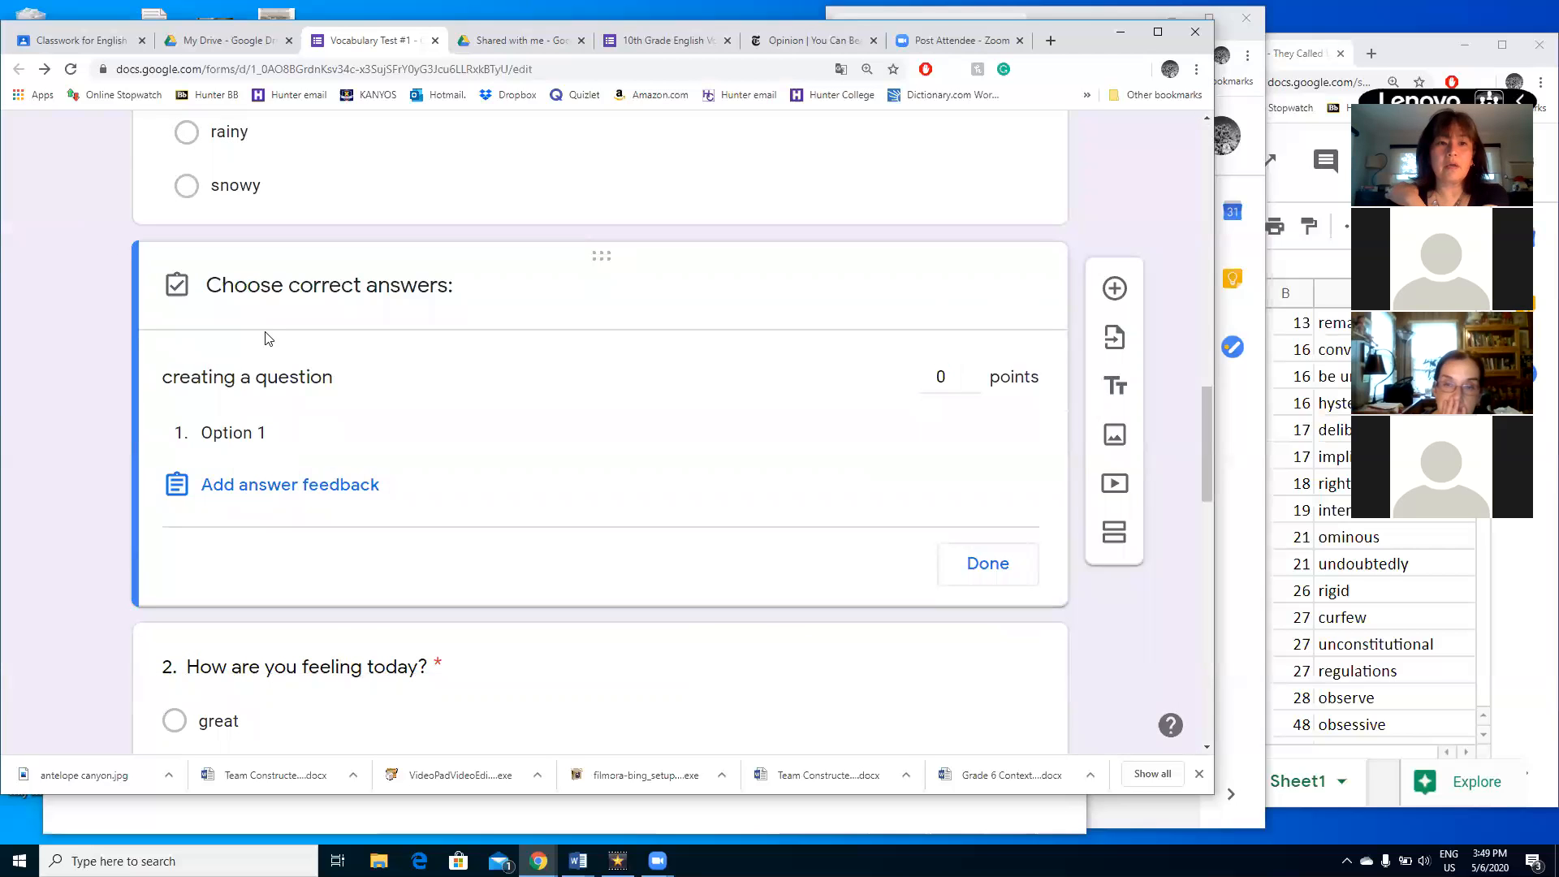
{"action": "scroll", "coordinate": [946, 491], "scroll_direction": "down", "scroll_amount": 1}
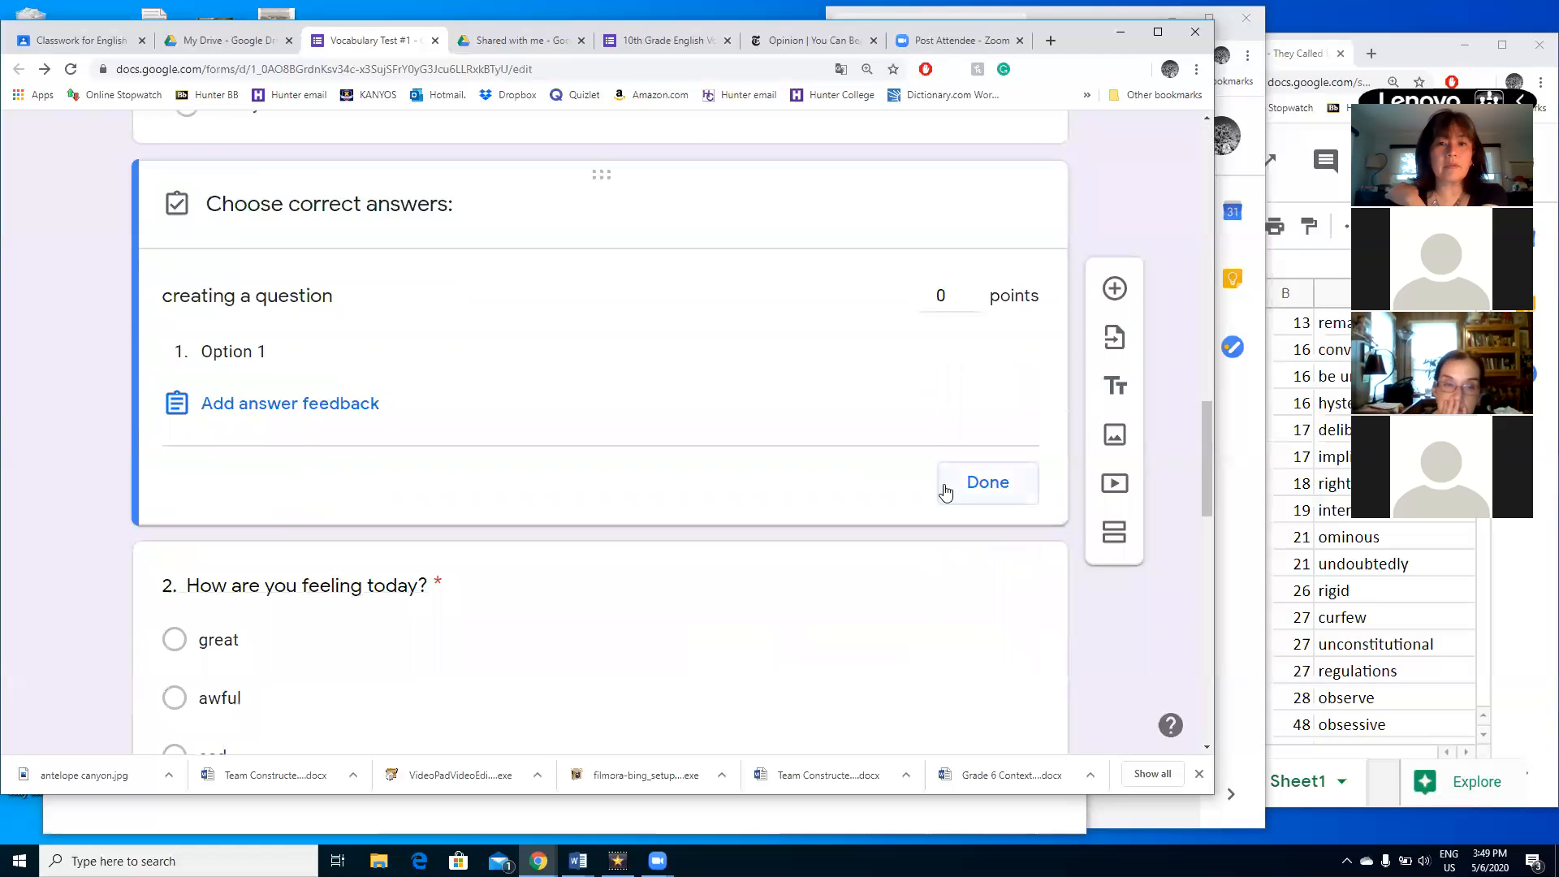
{"action": "left_click", "coordinate": [947, 491]}
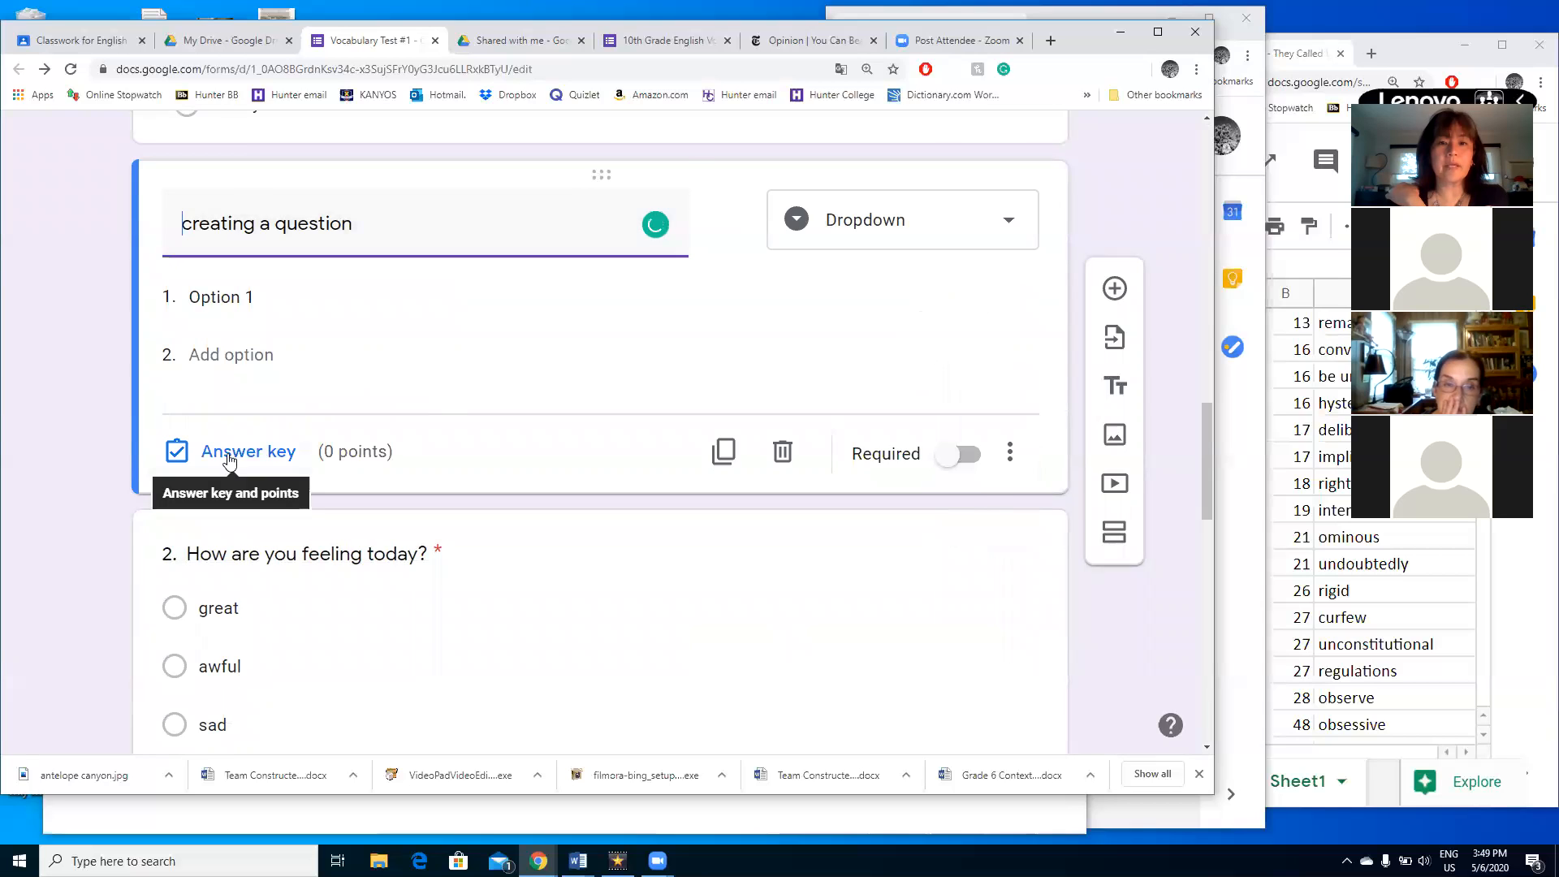
- Reopen the answer key and compare the feedback forms for incorrect and correct answers, leaving without saving feedback
{"action": "left_click", "coordinate": [230, 455]}
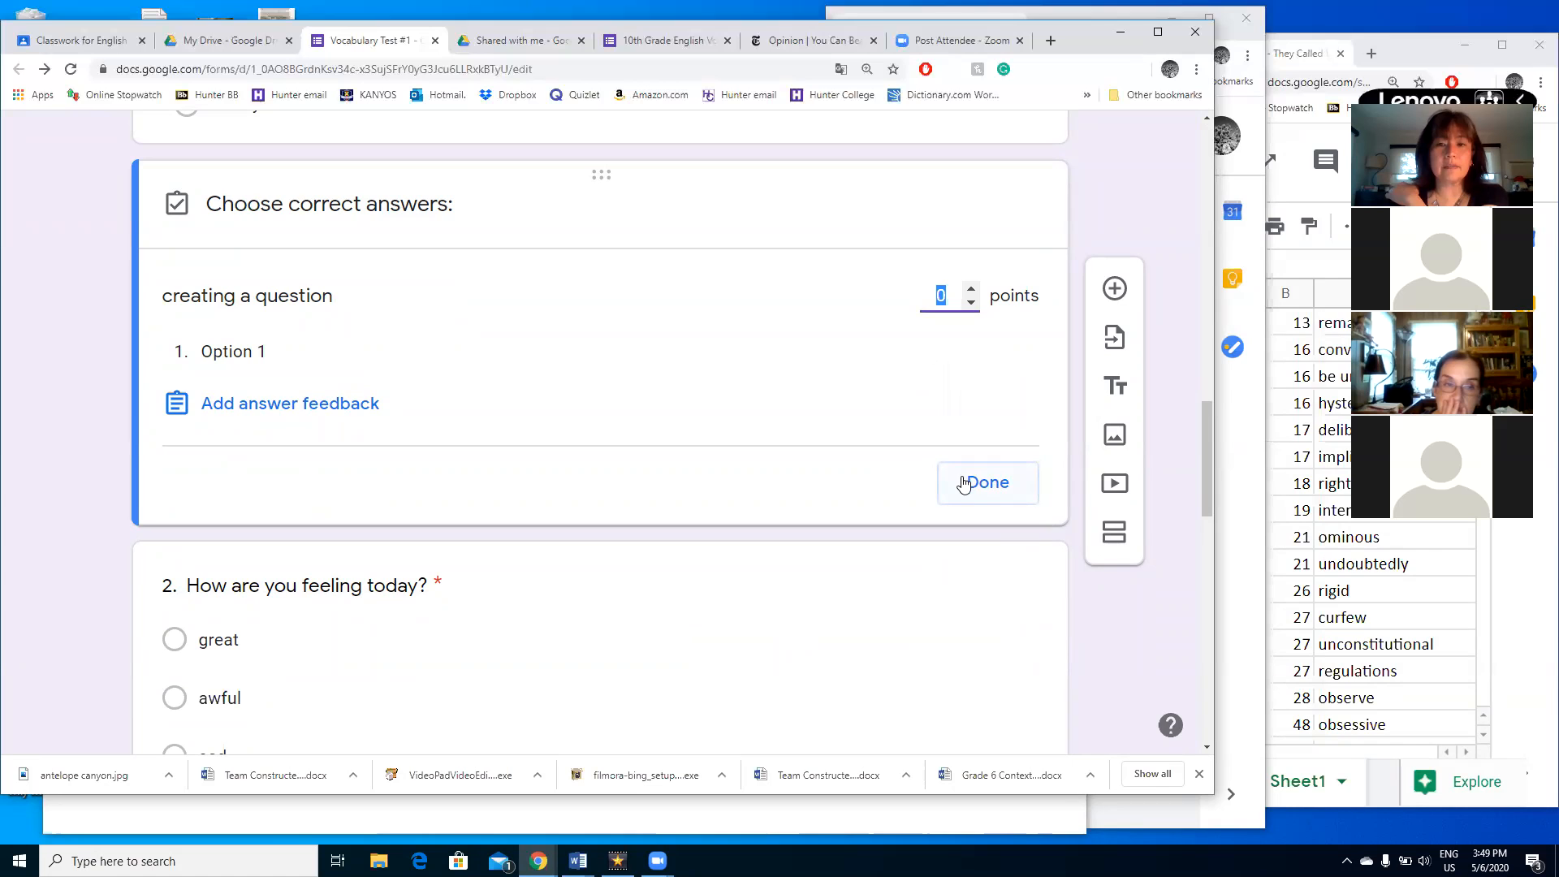
{"action": "left_click", "coordinate": [333, 409]}
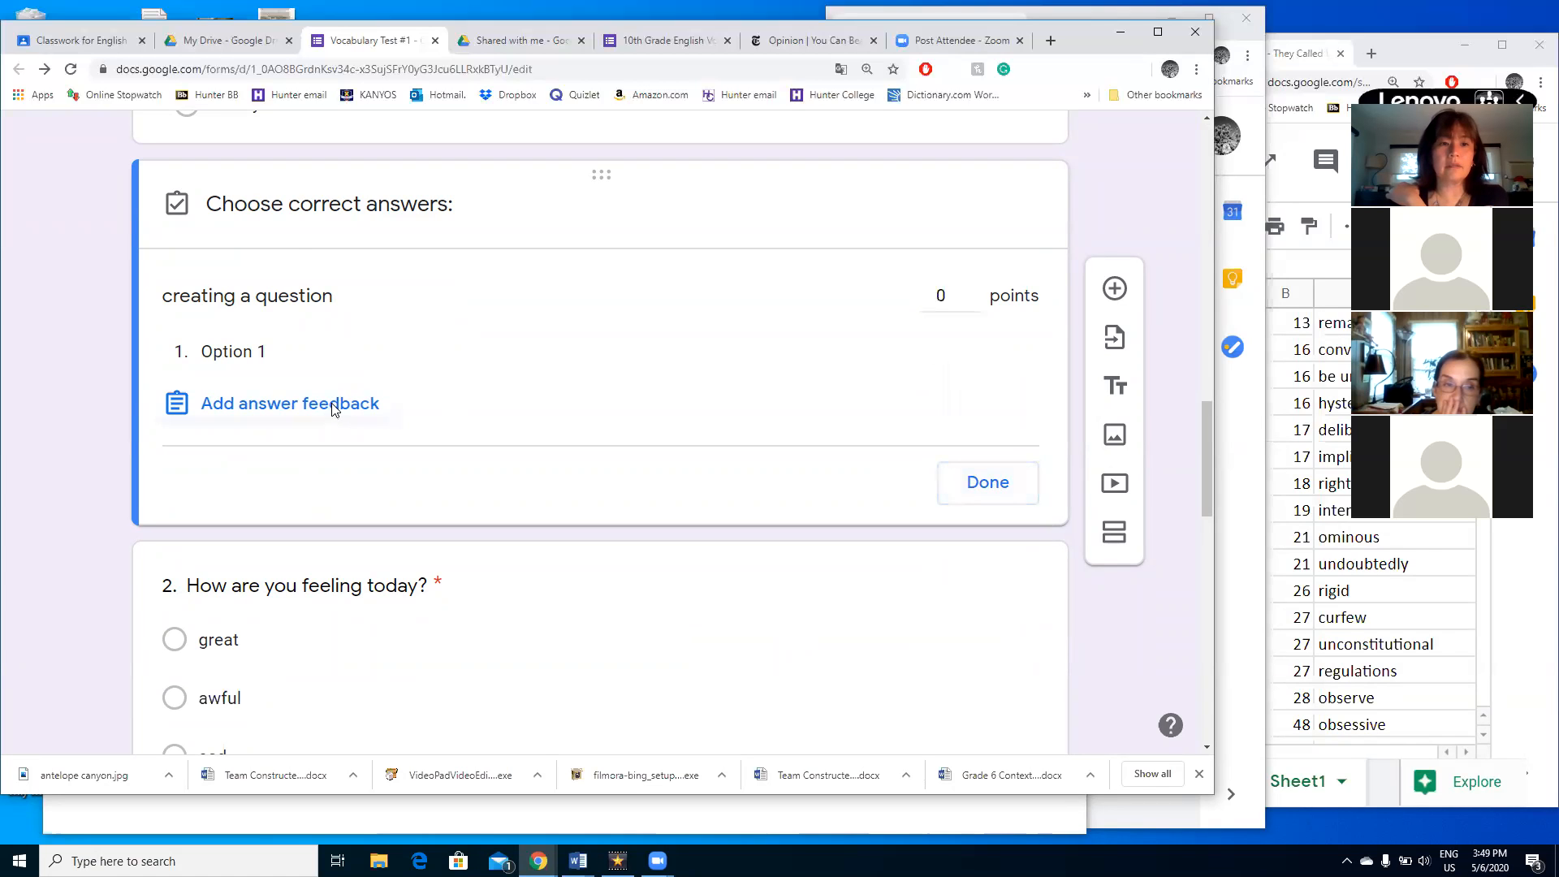
{"action": "left_click", "coordinate": [299, 268]}
{"action": "left_click", "coordinate": [158, 278]}
{"action": "left_click", "coordinate": [292, 271]}
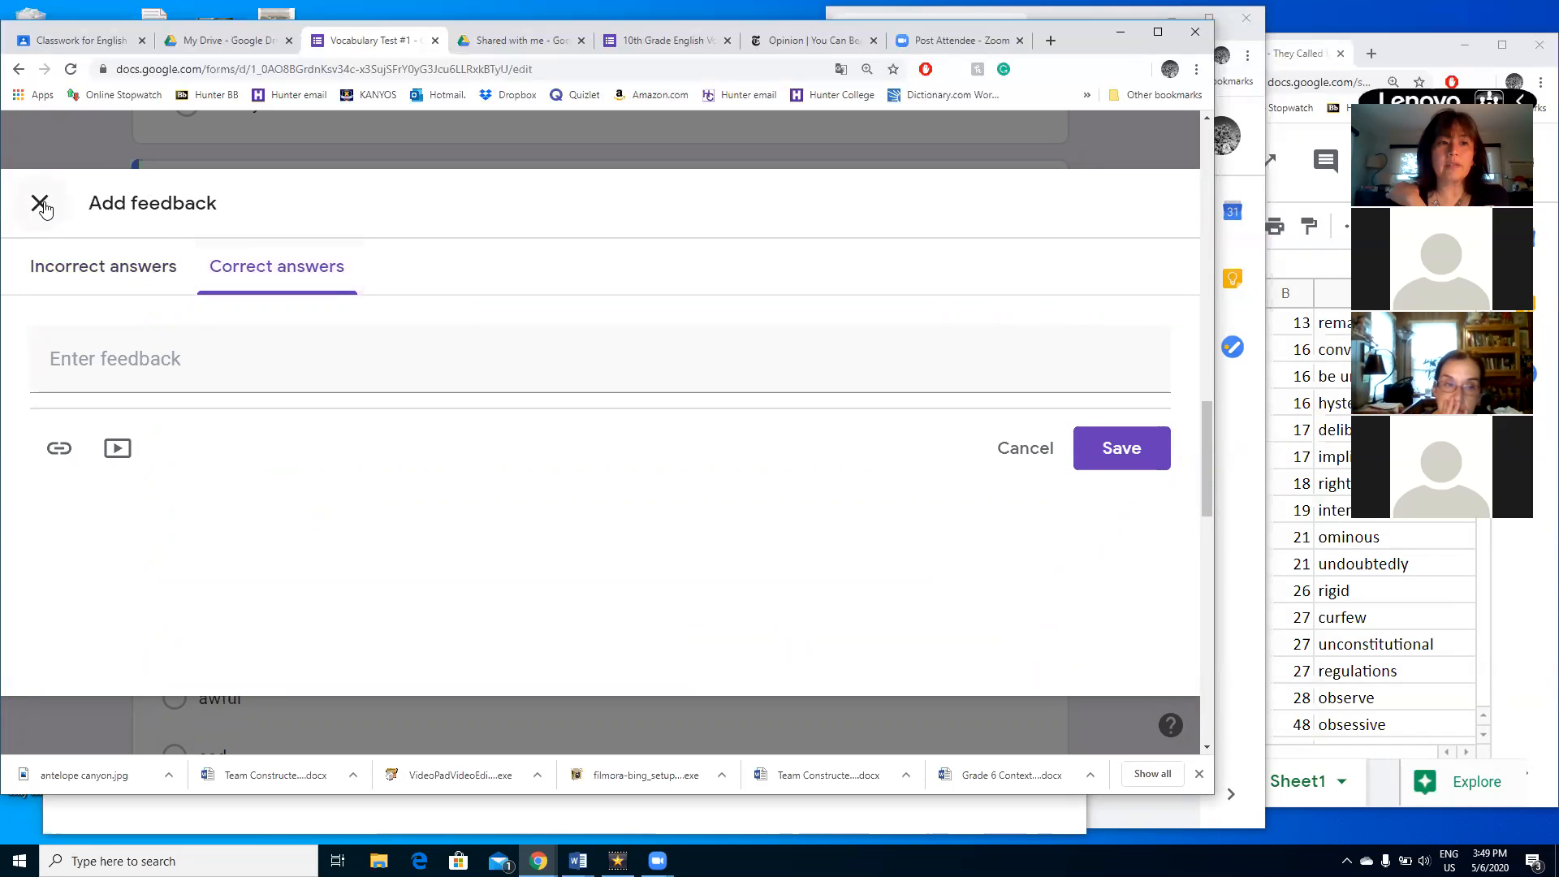
{"action": "left_click", "coordinate": [40, 204]}
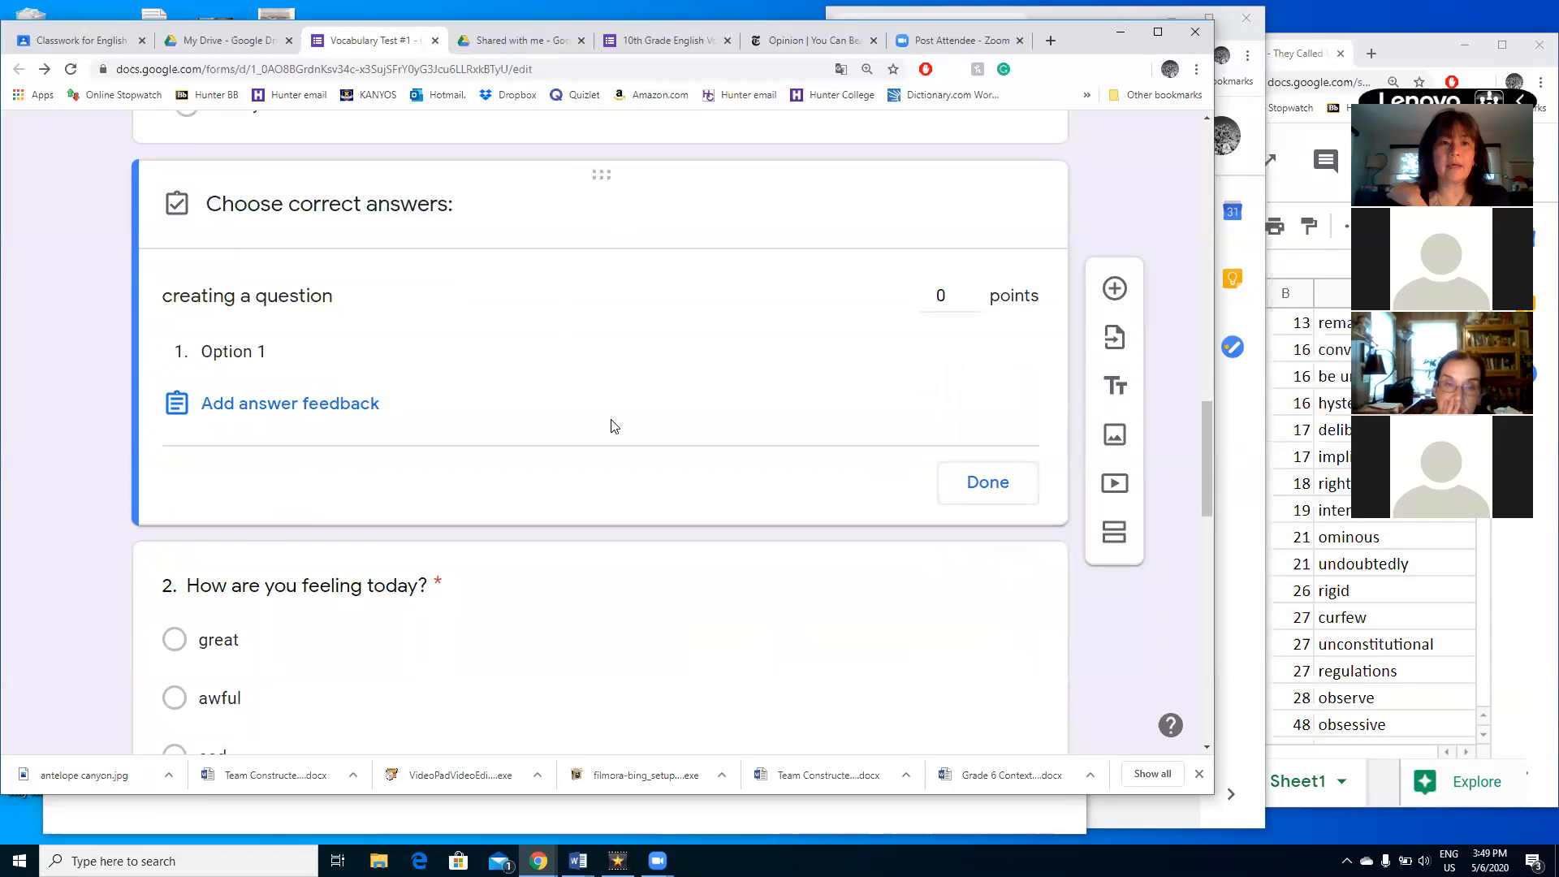
- Add a blank multiple-choice question directly below the "creating a question" item
{"action": "scroll", "coordinate": [613, 425], "scroll_direction": "up", "scroll_amount": 2}
{"action": "scroll", "coordinate": [613, 425], "scroll_direction": "up", "scroll_amount": 3}
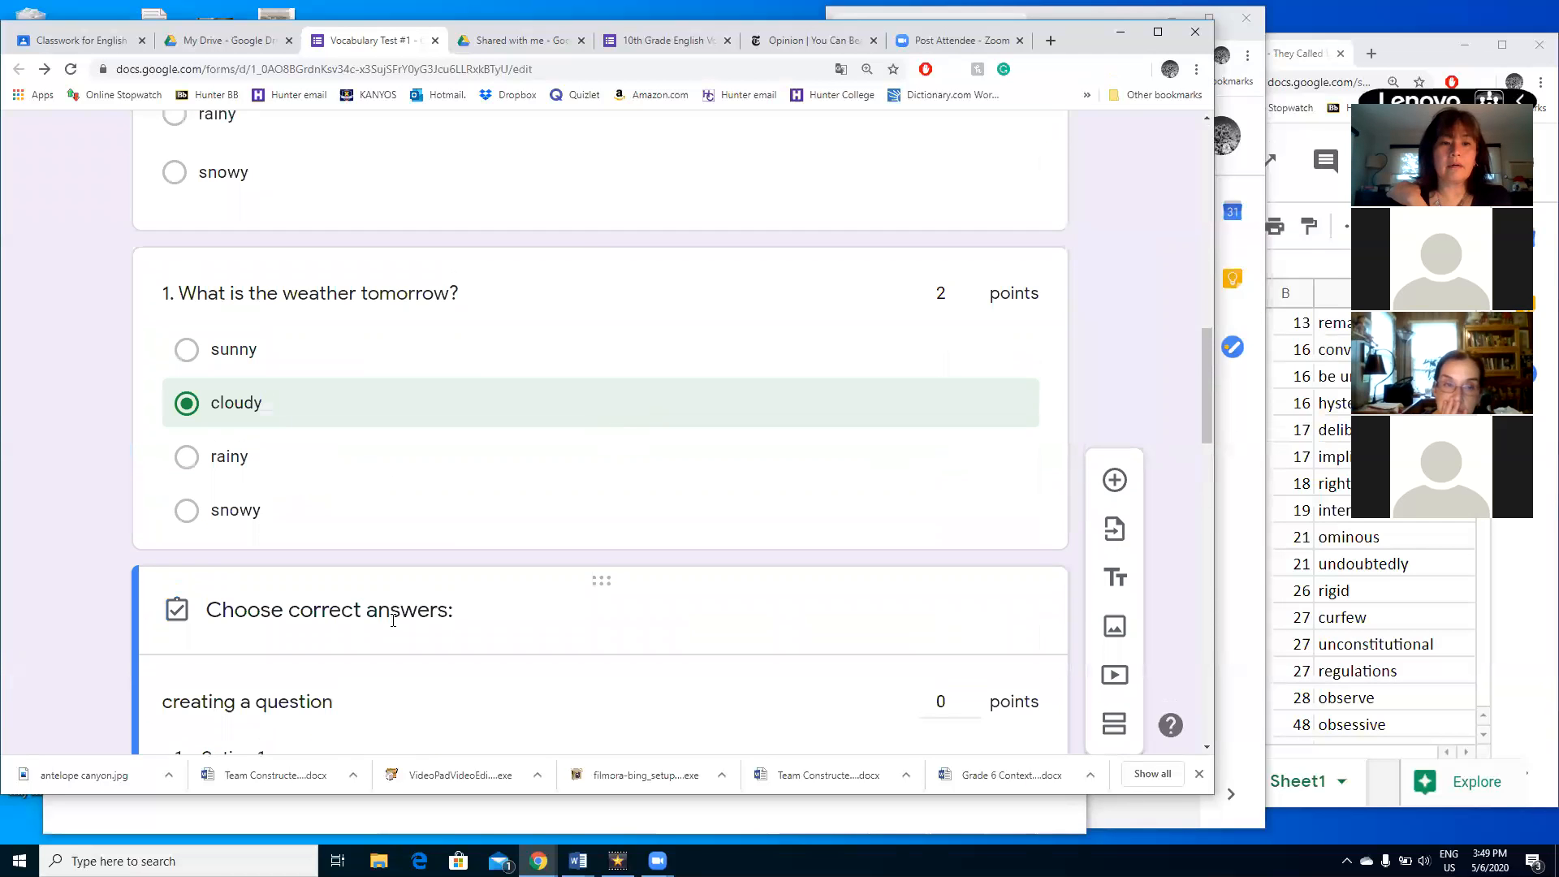
{"action": "scroll", "coordinate": [568, 636], "scroll_direction": "down", "scroll_amount": 6}
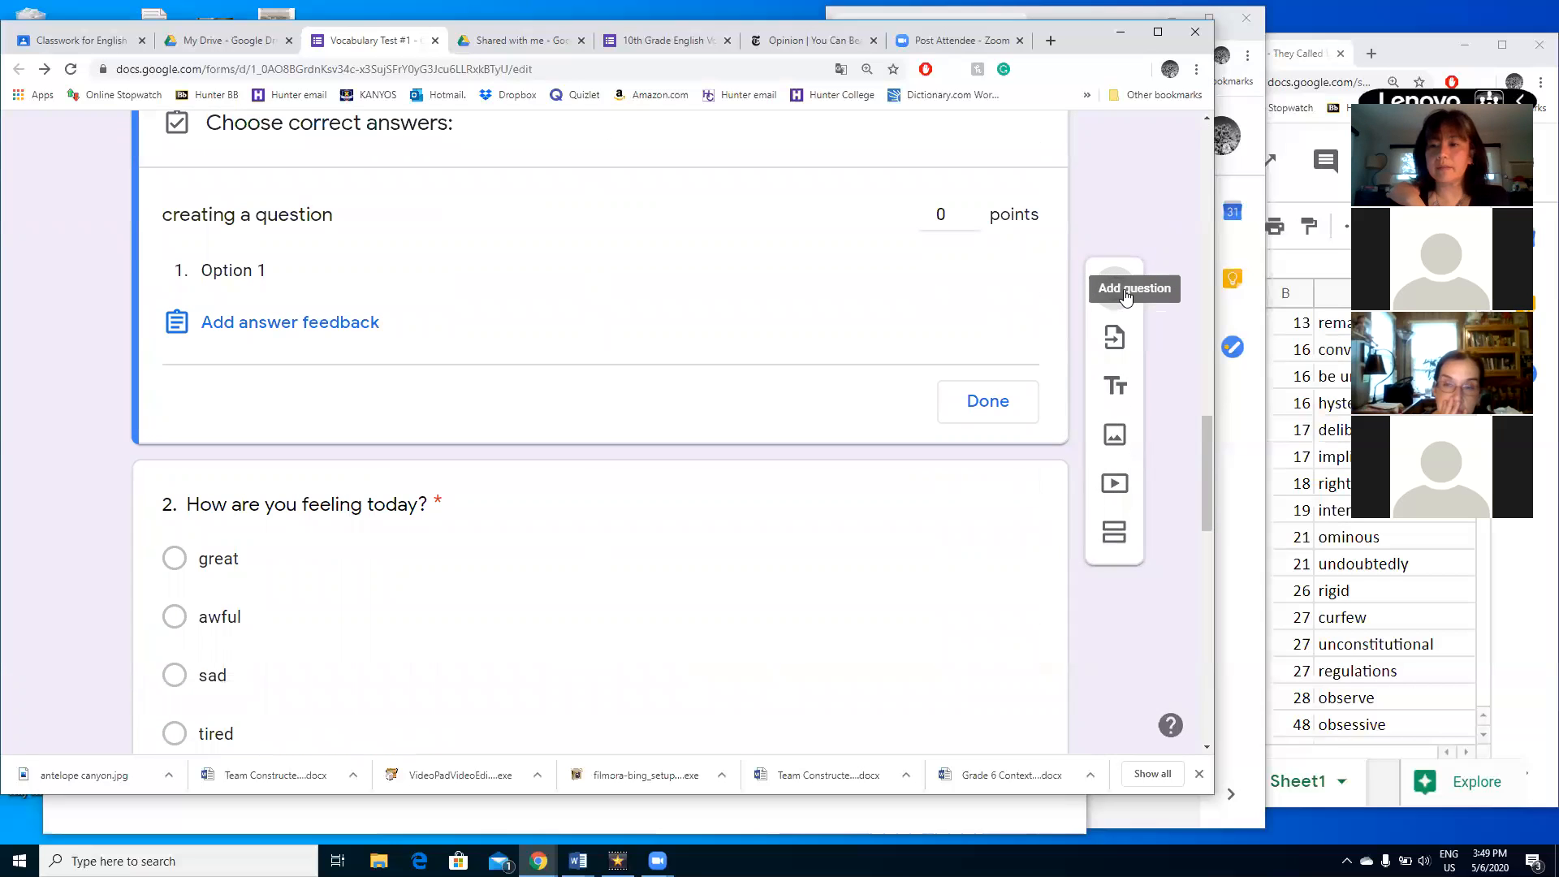
{"action": "left_click", "coordinate": [1126, 292]}
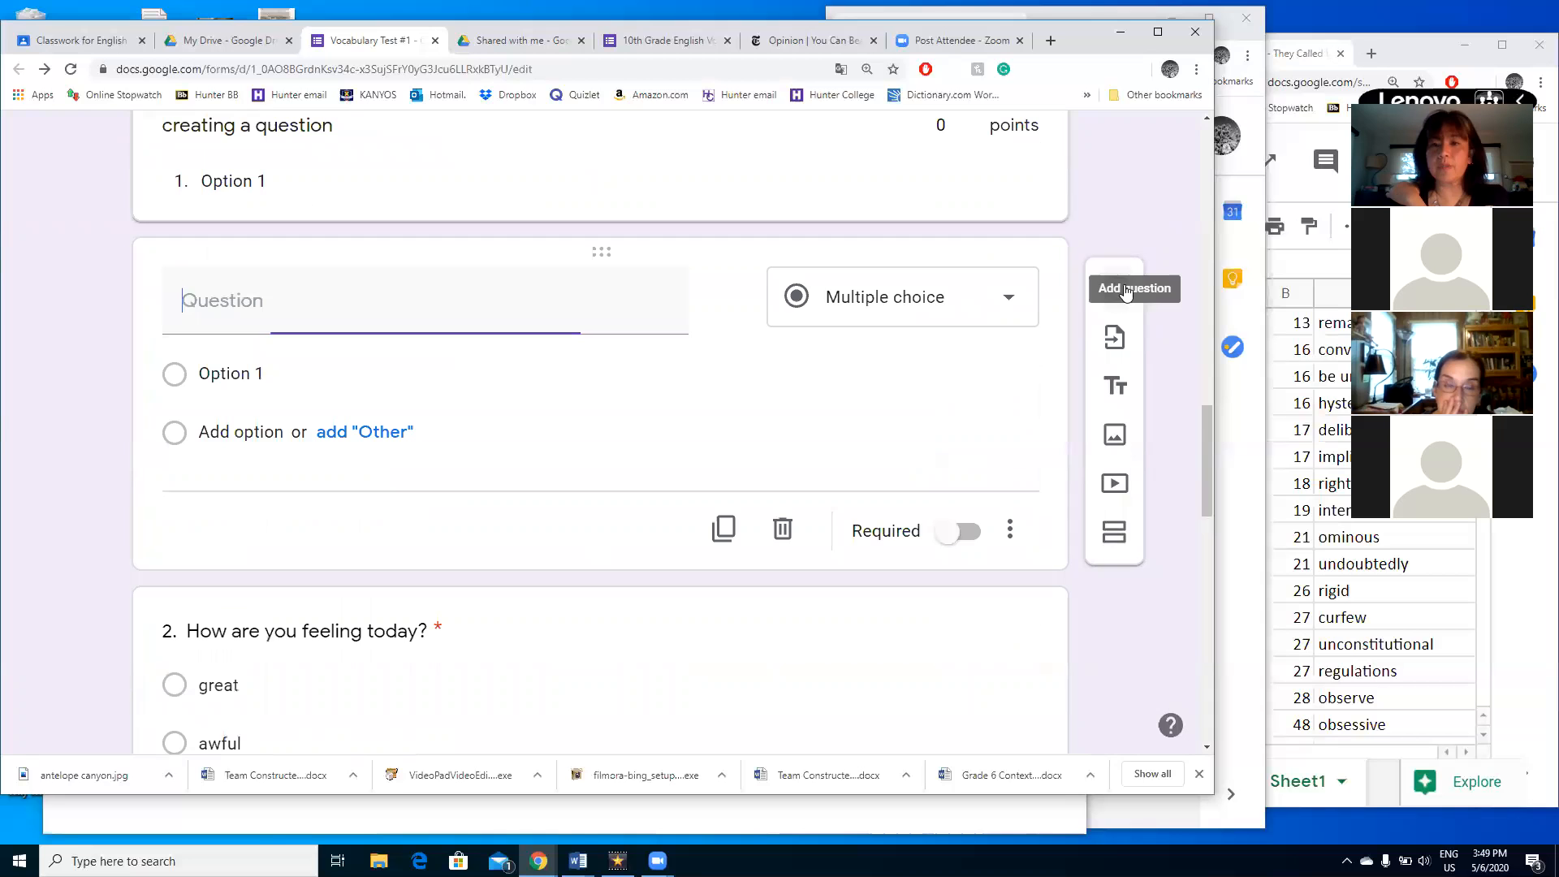
- View the available actions for the Multiple Choice section without choosing any
{"action": "scroll", "coordinate": [926, 421], "scroll_direction": "up", "scroll_amount": 5}
{"action": "scroll", "coordinate": [928, 424], "scroll_direction": "up", "scroll_amount": 7}
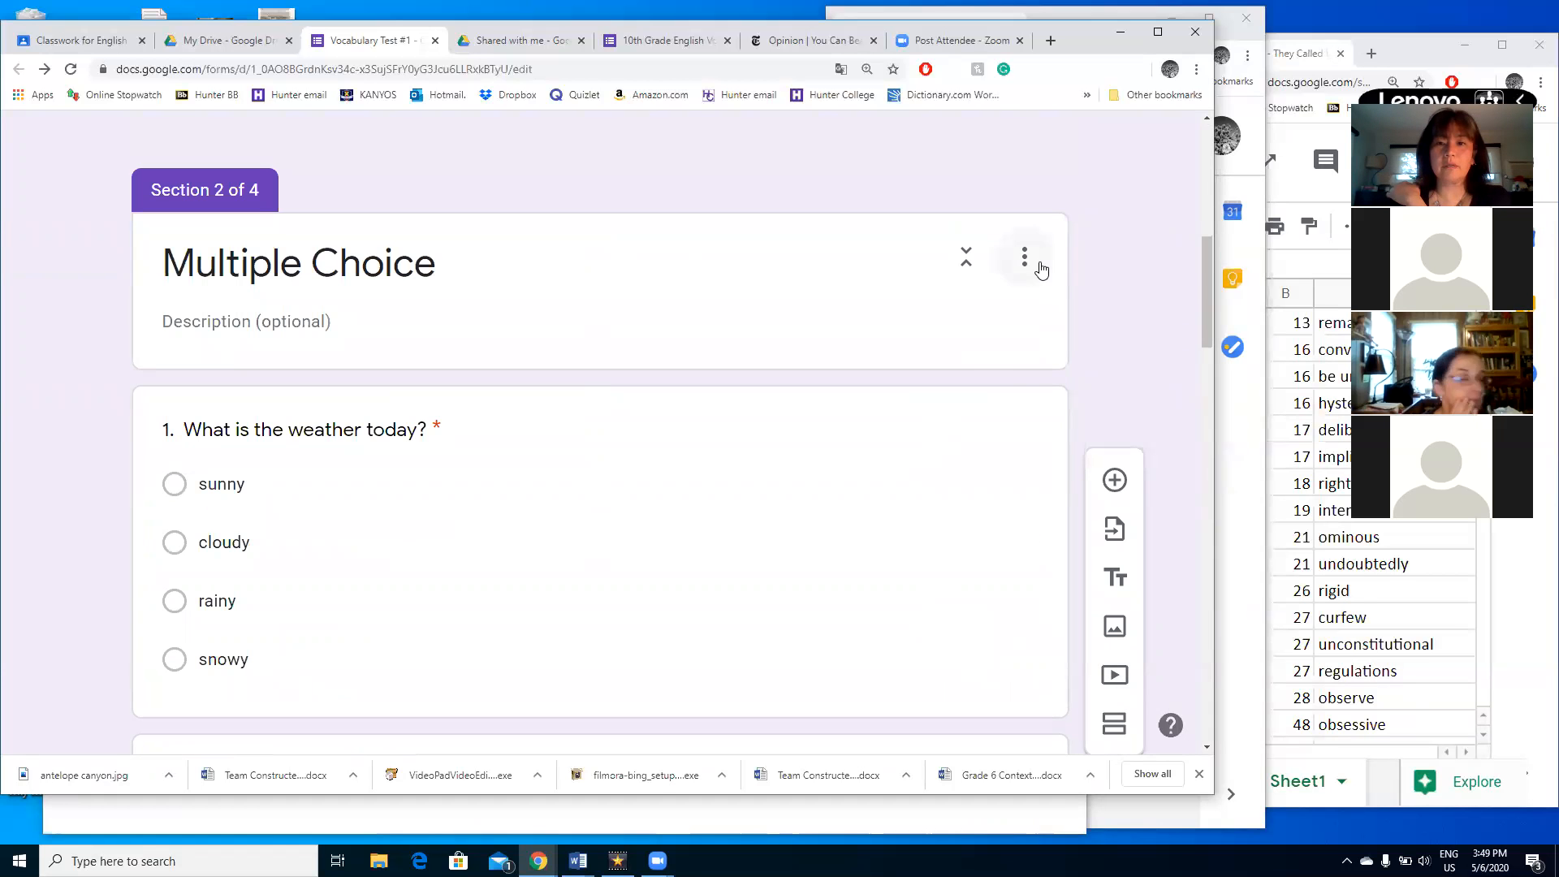
{"action": "left_click", "coordinate": [1033, 262]}
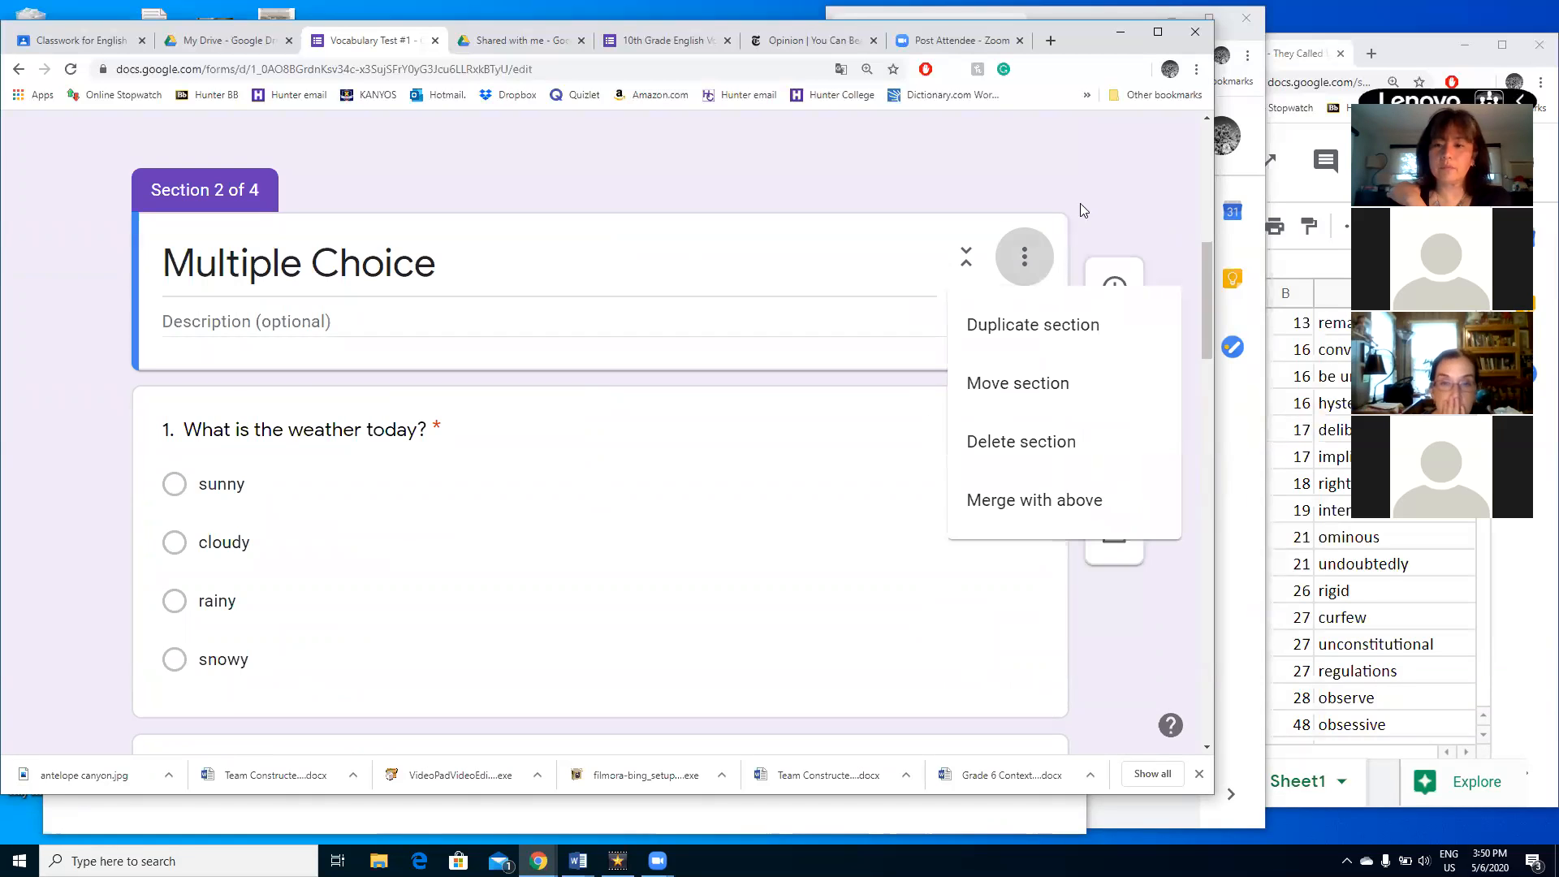
{"action": "left_click", "coordinate": [1136, 182]}
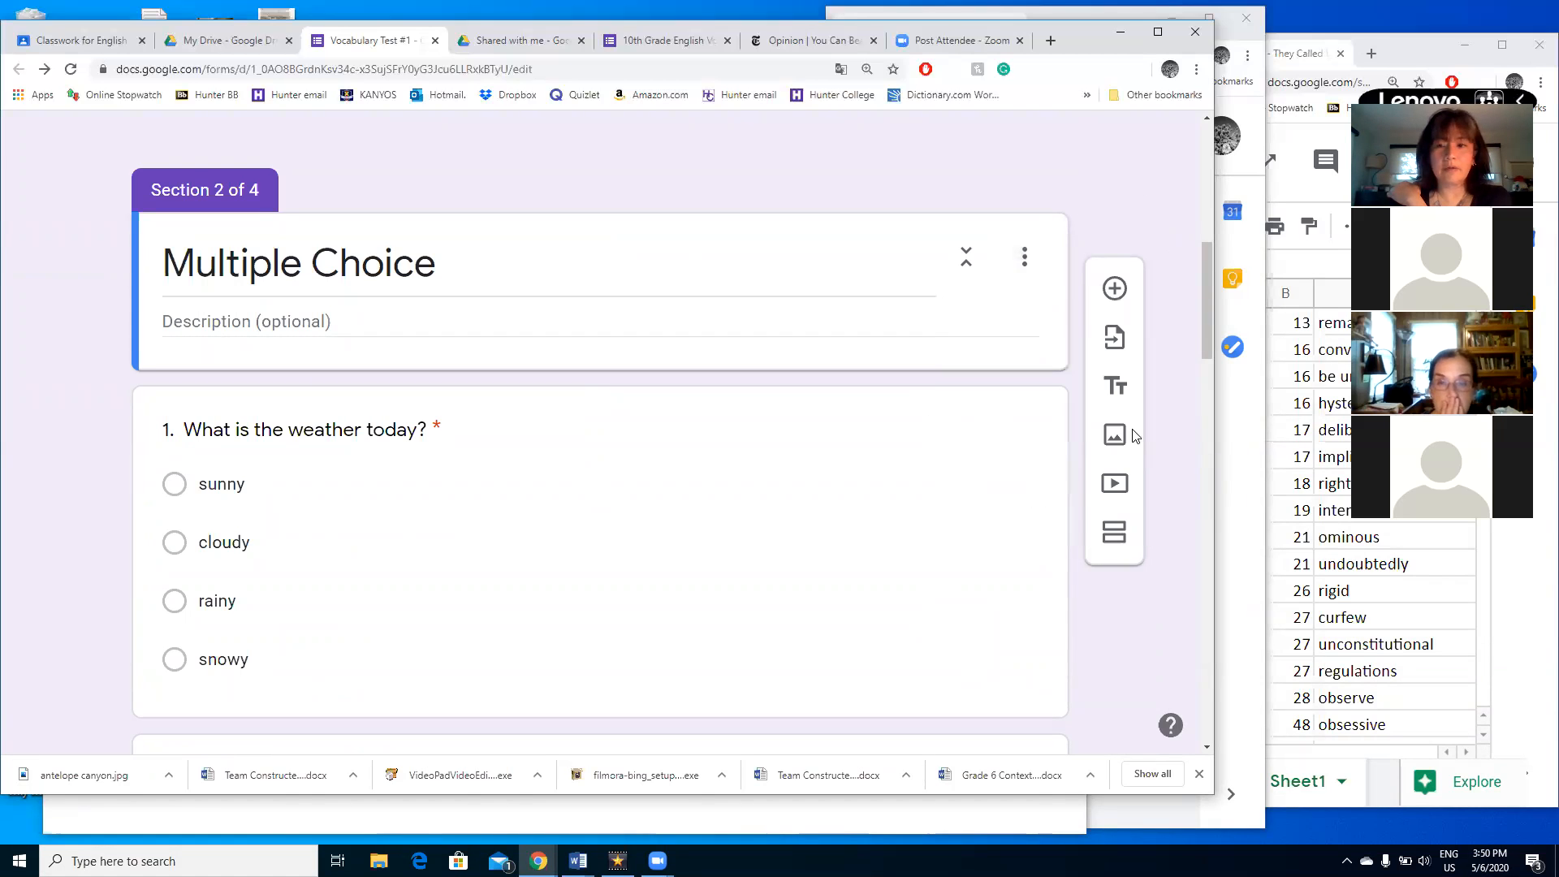
- Mark Option 1 as the correct answer of the "creating a question" dropdown item
{"action": "scroll", "coordinate": [1075, 615], "scroll_direction": "down", "scroll_amount": 3}
{"action": "scroll", "coordinate": [1075, 614], "scroll_direction": "down", "scroll_amount": 5}
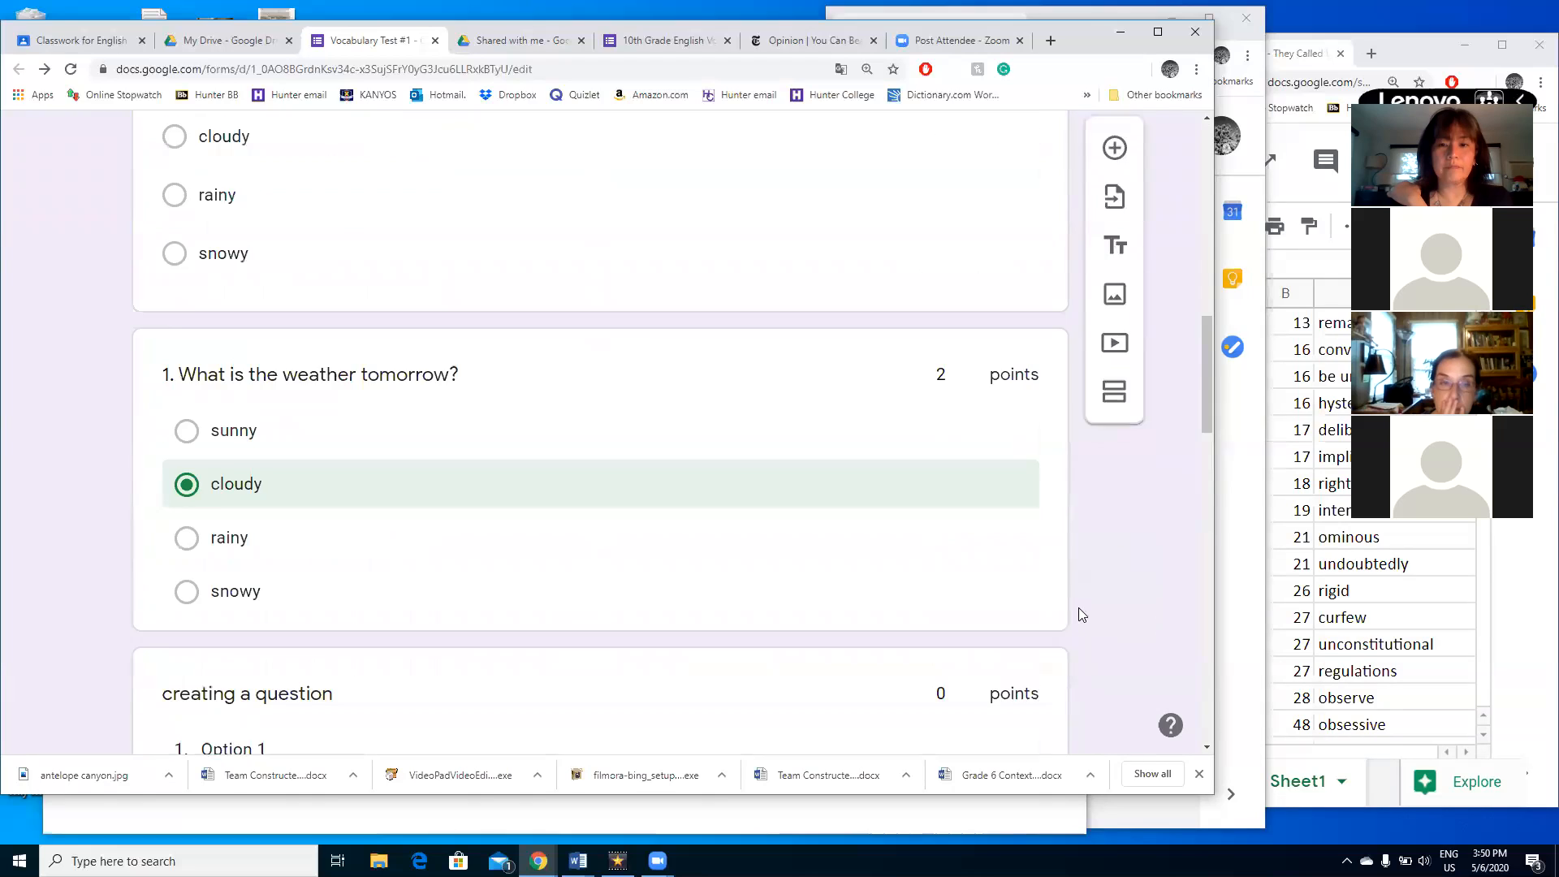
{"action": "left_click", "coordinate": [569, 501]}
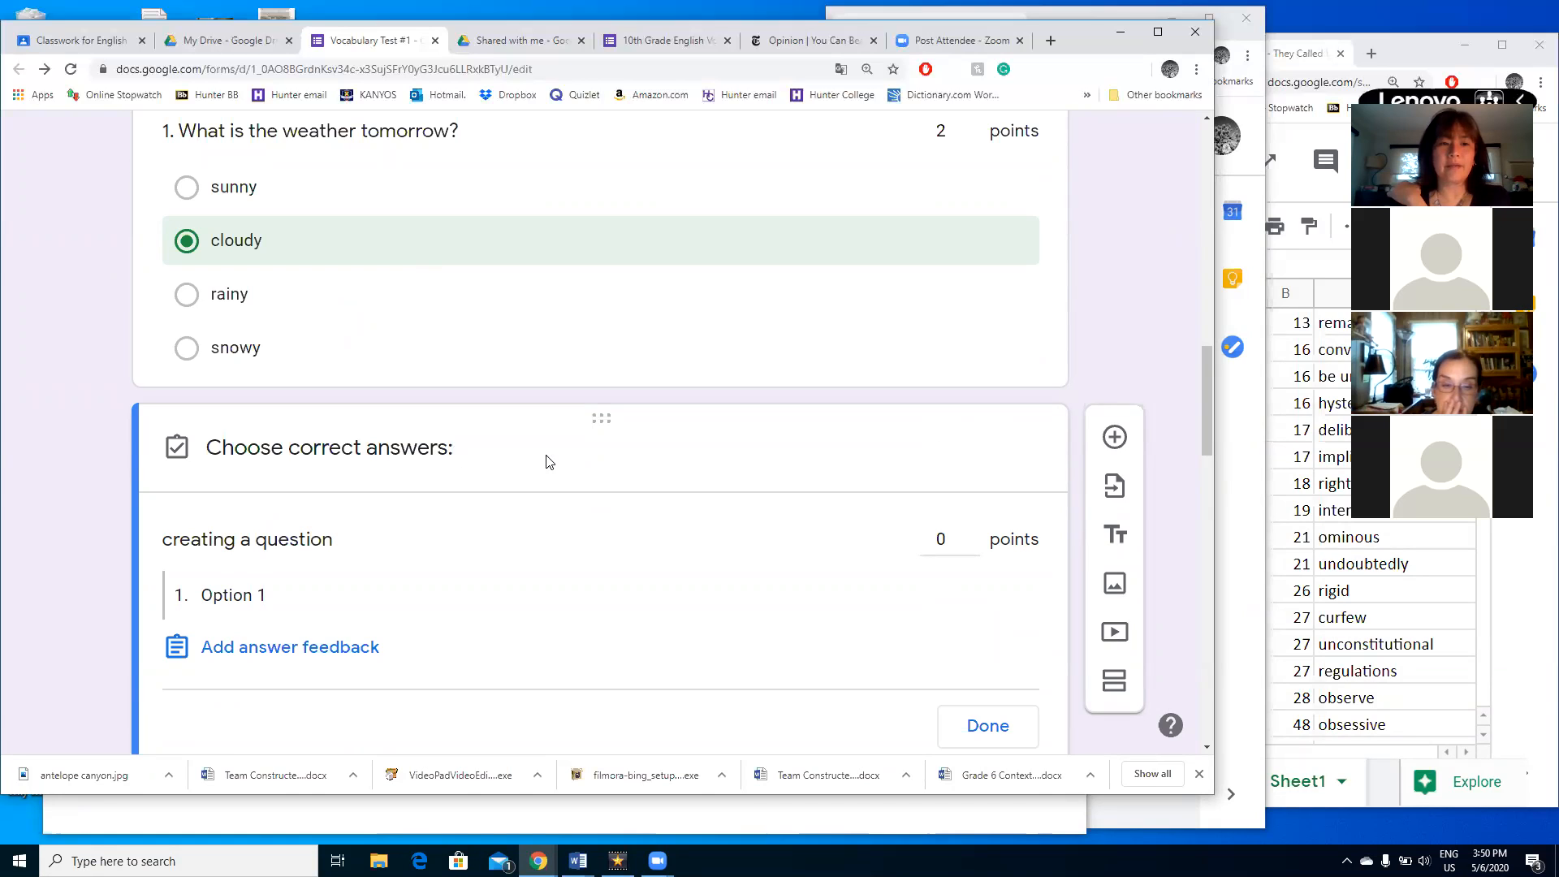
{"action": "scroll", "coordinate": [411, 532], "scroll_direction": "down", "scroll_amount": 2}
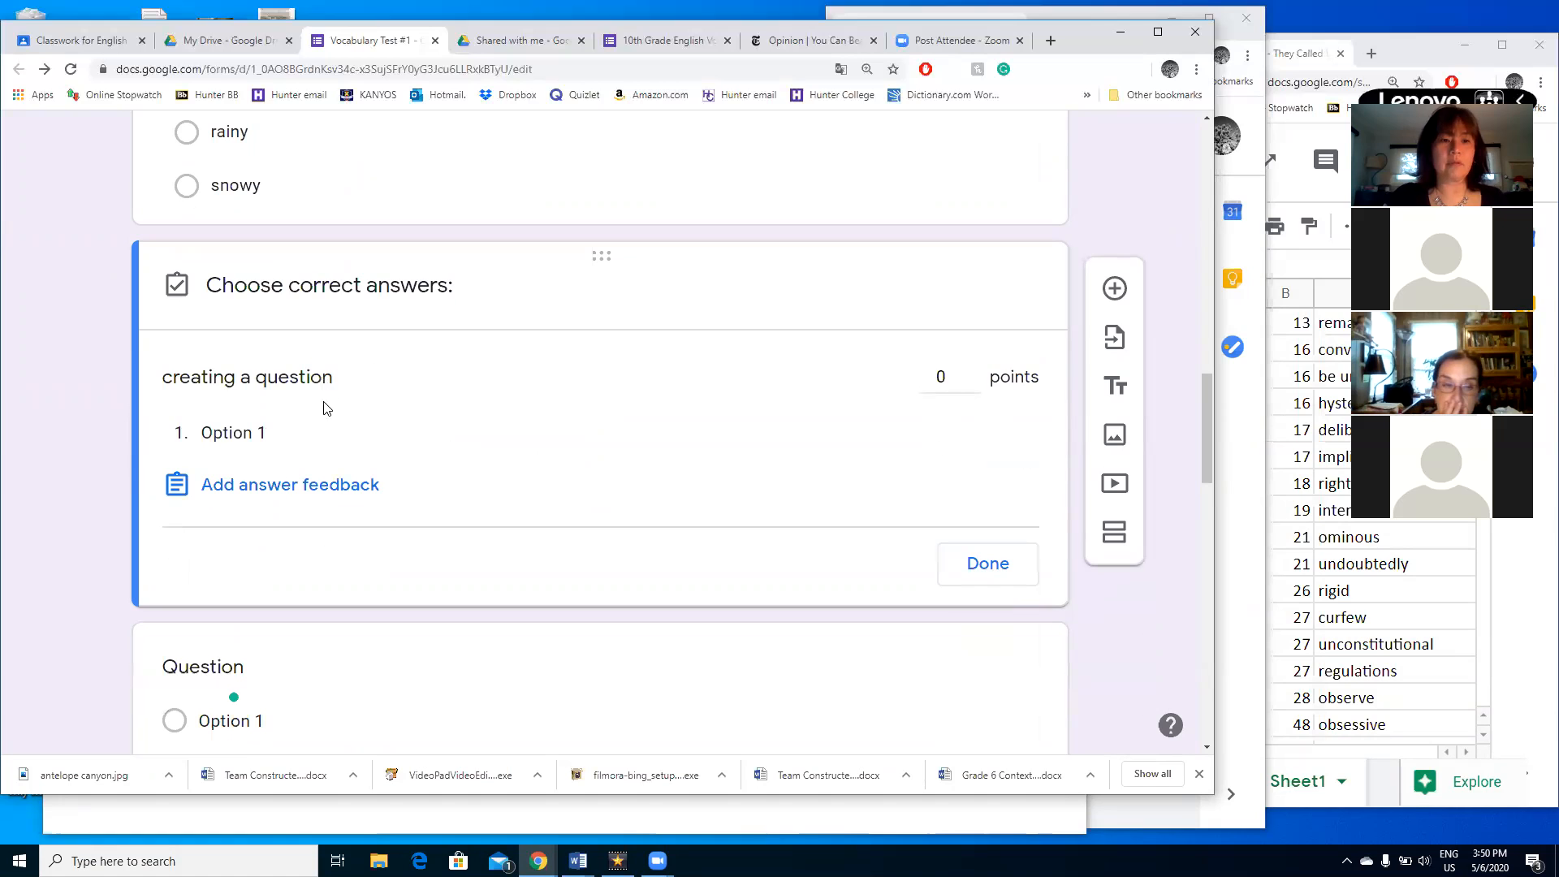
{"action": "left_click", "coordinate": [221, 445]}
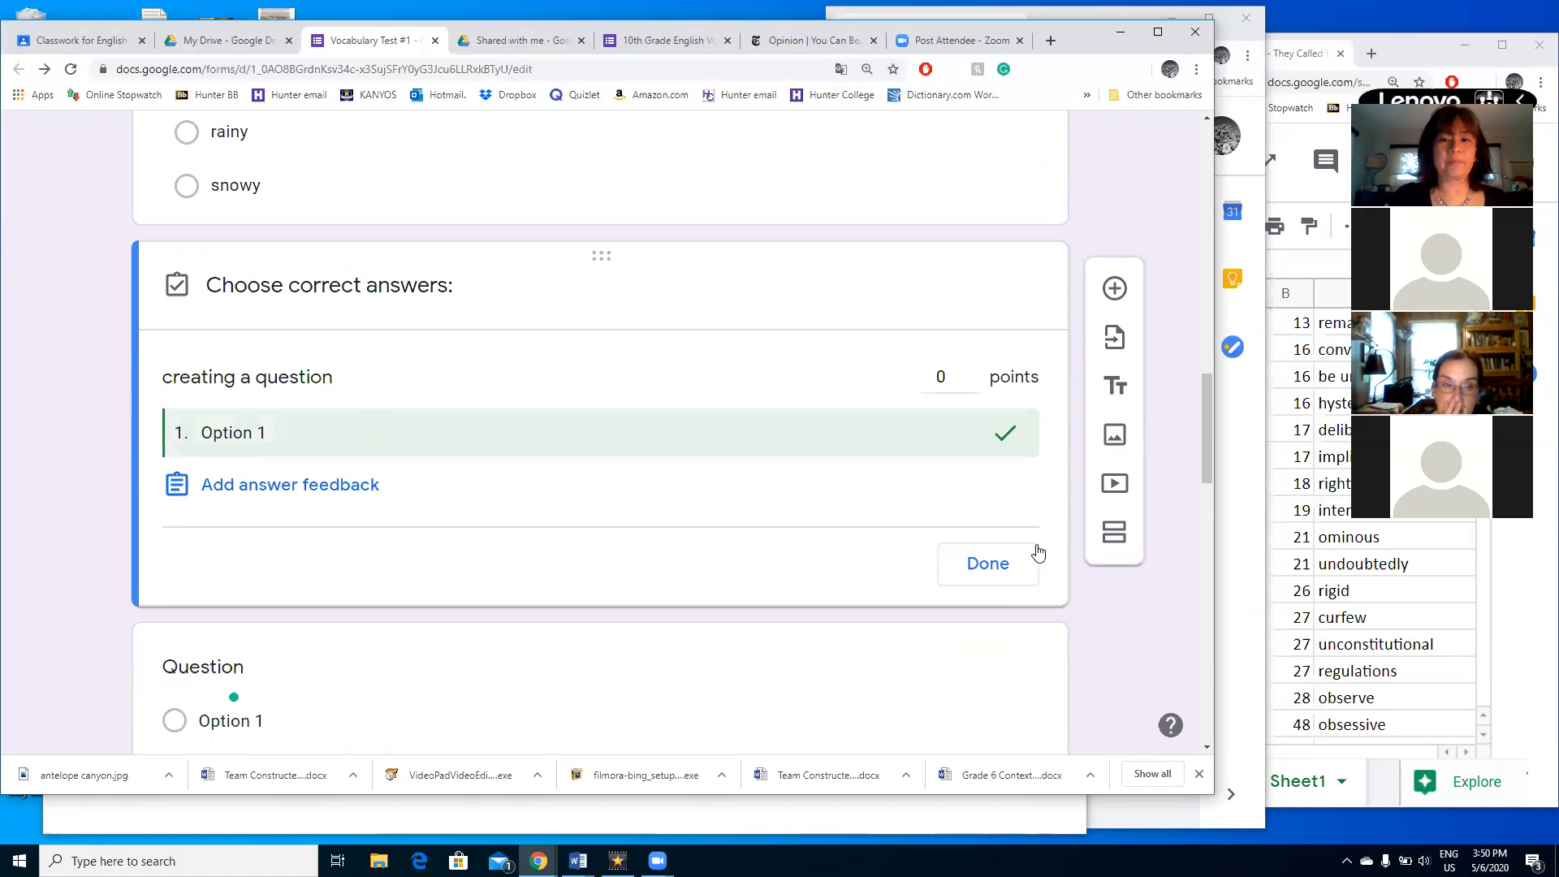
- Add another multiple-choice question below the dropdown item, titled "What do you think of this?"
{"action": "left_click", "coordinate": [1115, 288]}
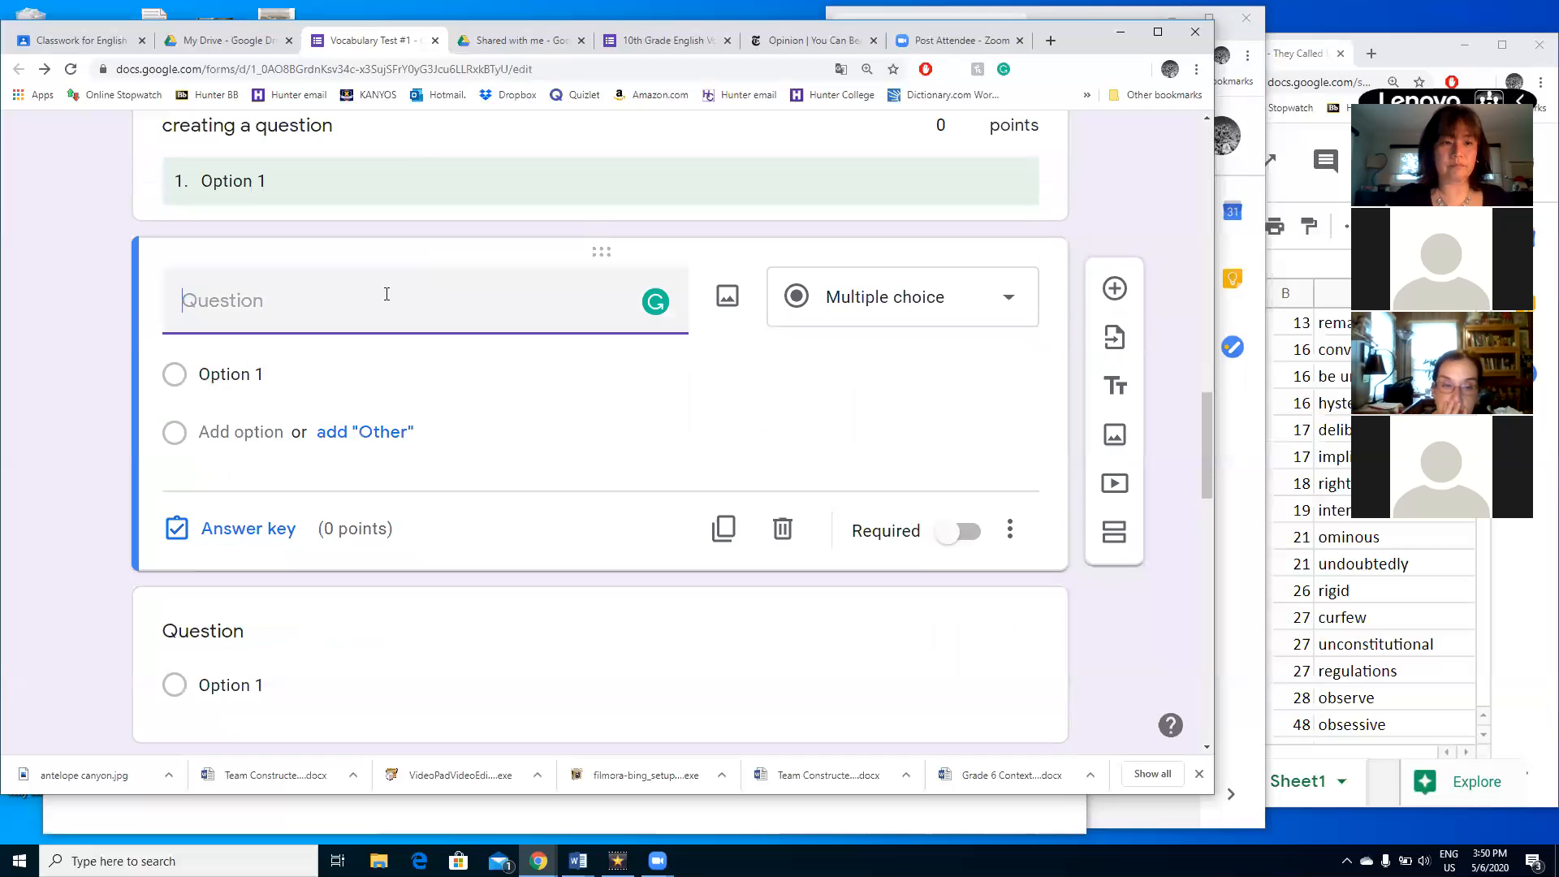
{"action": "type", "text": "I a"}
{"action": "key", "text": "BackSpace"}
{"action": "key", "text": "BackSpace"}
{"action": "key", "text": "BackSpace"}
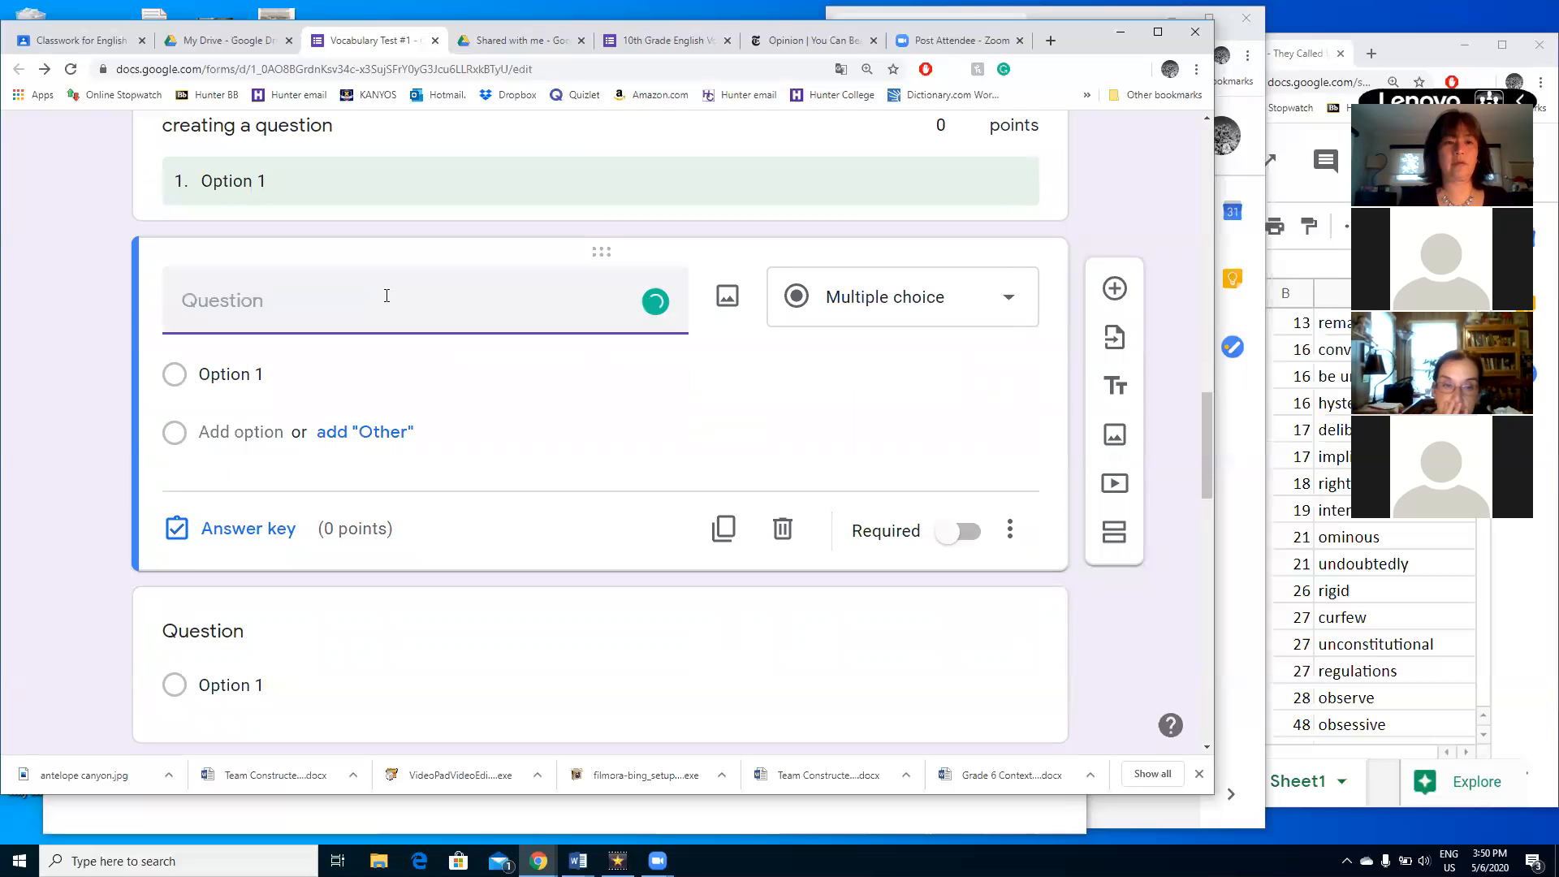
{"action": "type", "text": "What do you think of thus==is==="}
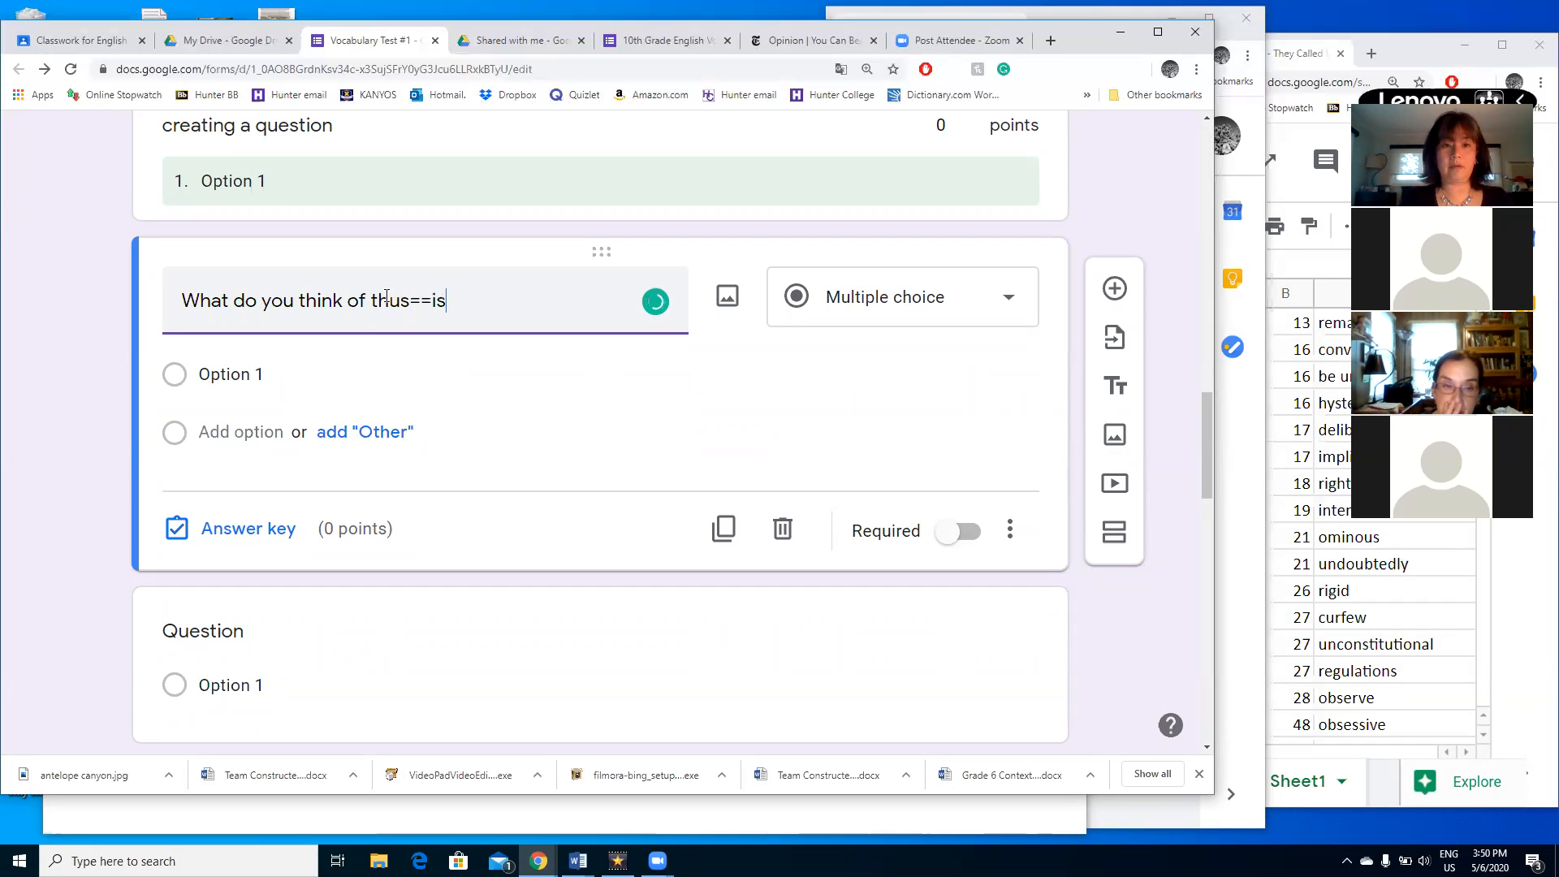
{"action": "key", "text": "BackSpace"}
{"action": "key", "text": "BackSpace"}
{"action": "key", "text": "BackSpace"}
{"action": "key", "text": "BackSpace"}
{"action": "key", "text": "BackSpace"}
{"action": "key", "text": "BackSpace"}
{"action": "key", "text": "BackSpace"}
{"action": "key", "text": "BackSpace"}
{"action": "type", "text": "is?"}
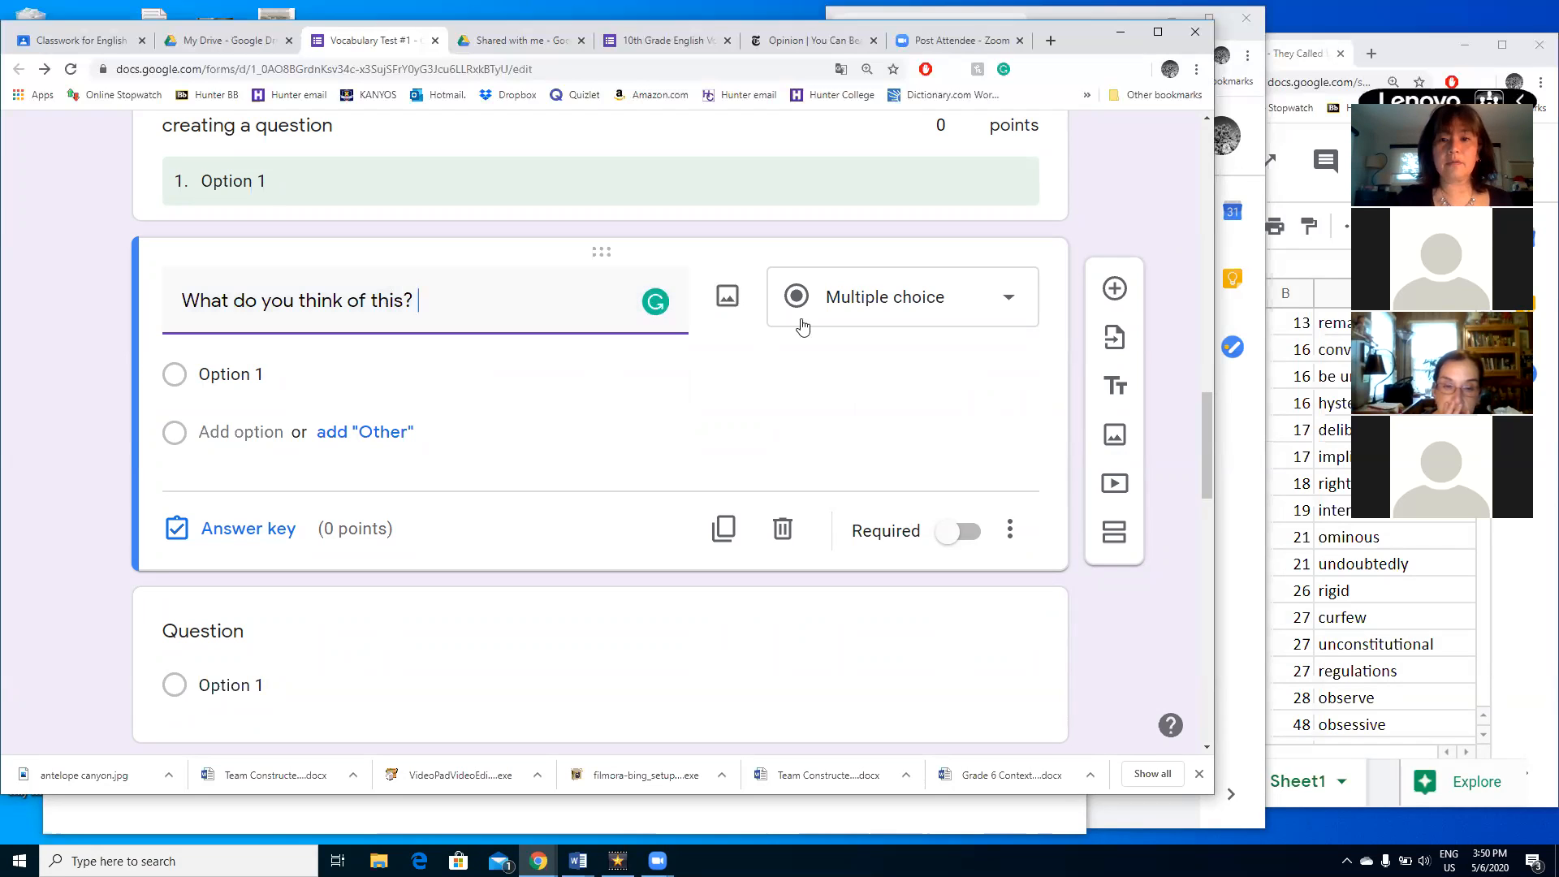
- Make the "What do you think of this?" question required and check its additional display and shuffle options
{"action": "left_click", "coordinate": [1011, 534]}
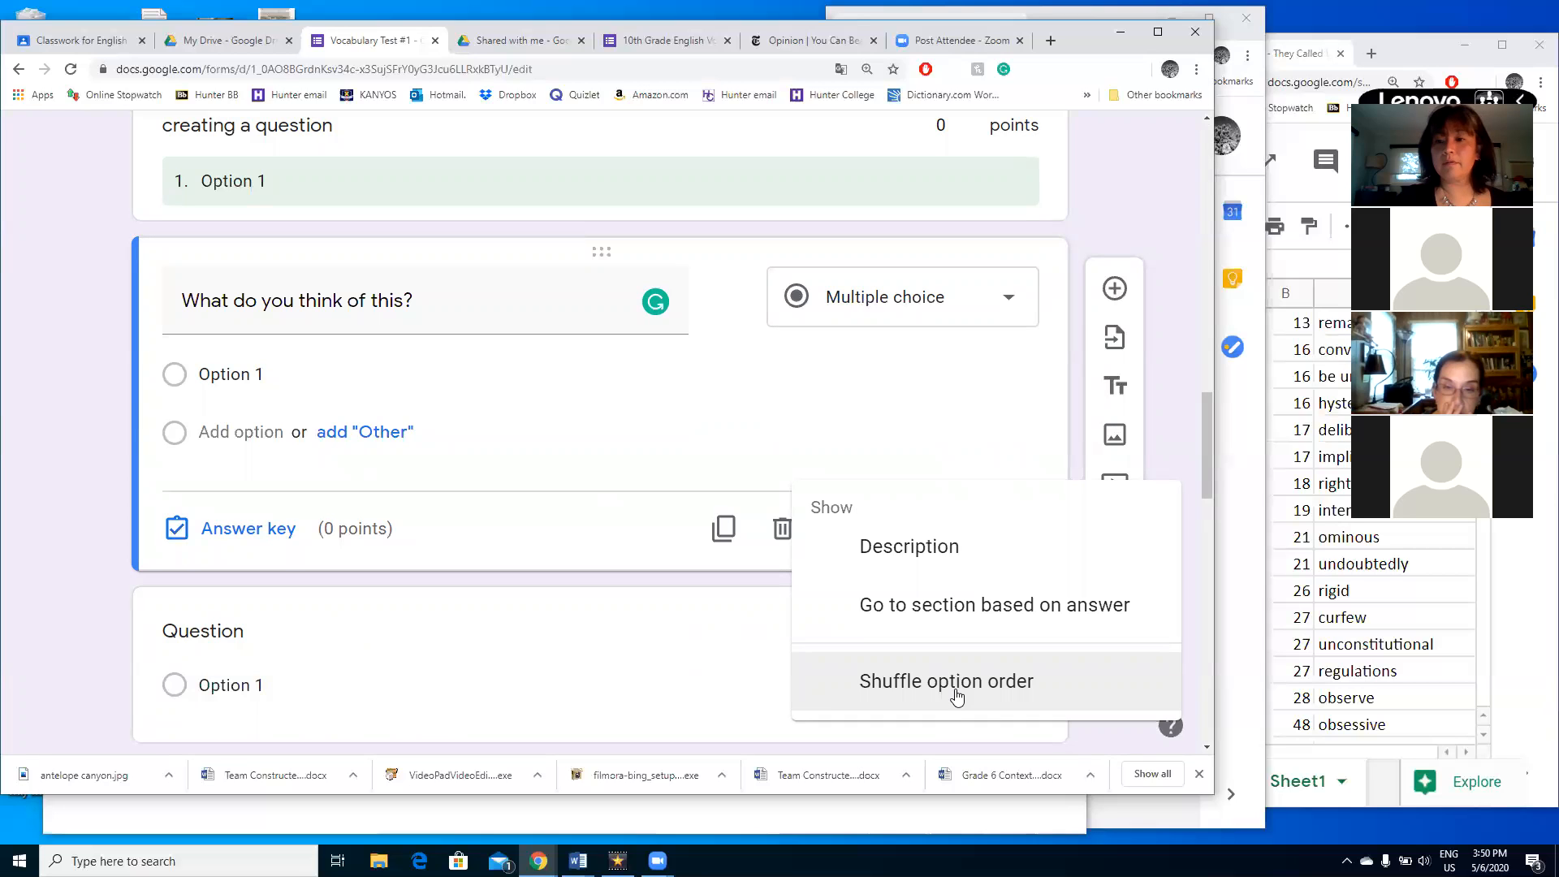
{"action": "left_click", "coordinate": [974, 435]}
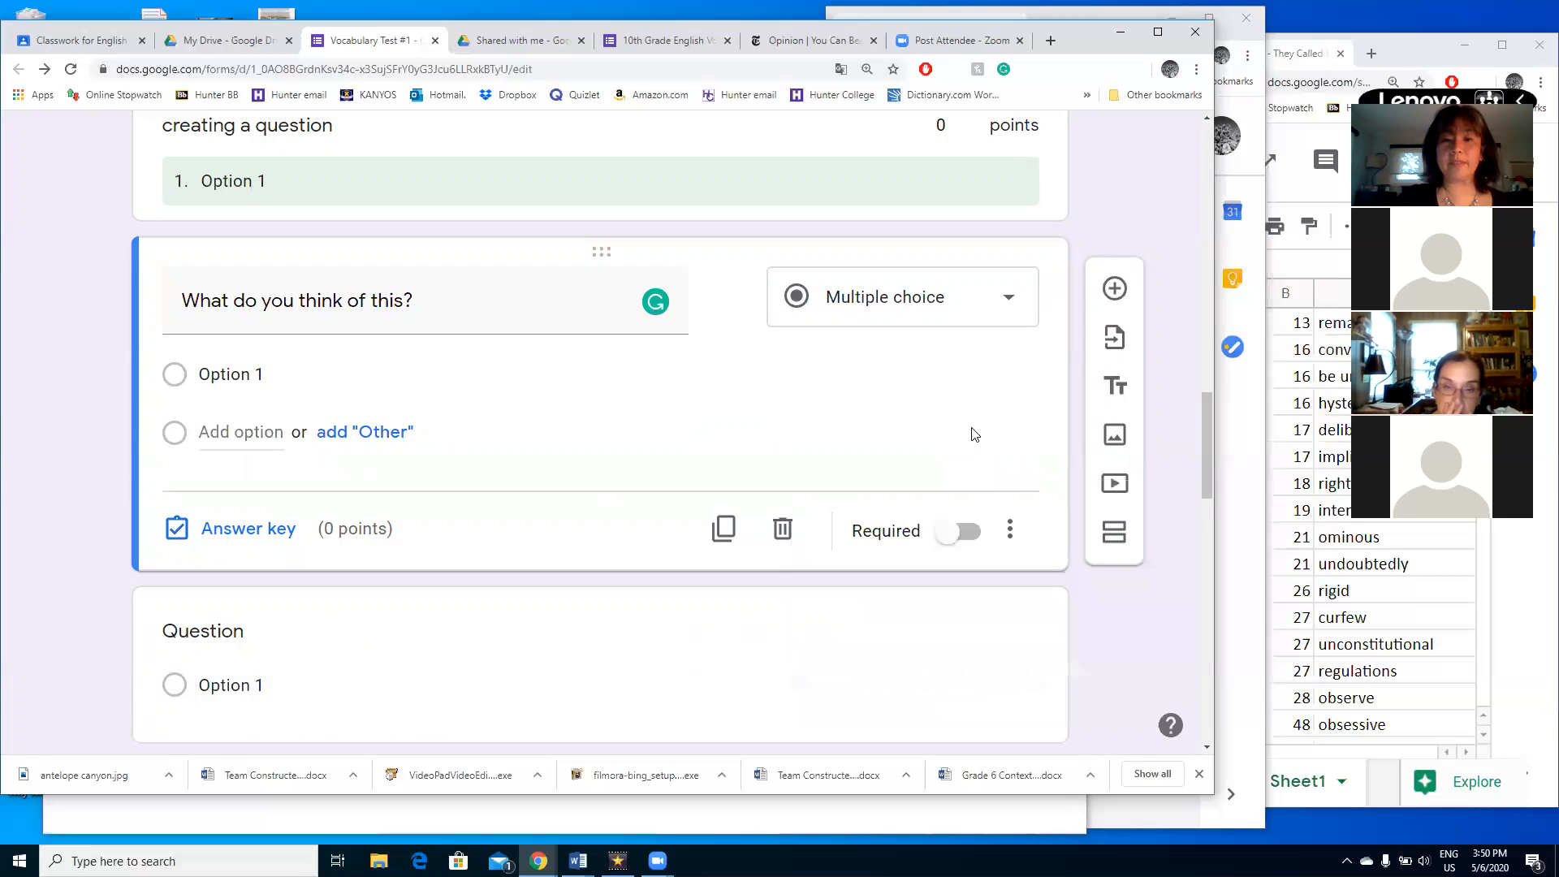
{"action": "left_click", "coordinate": [966, 532]}
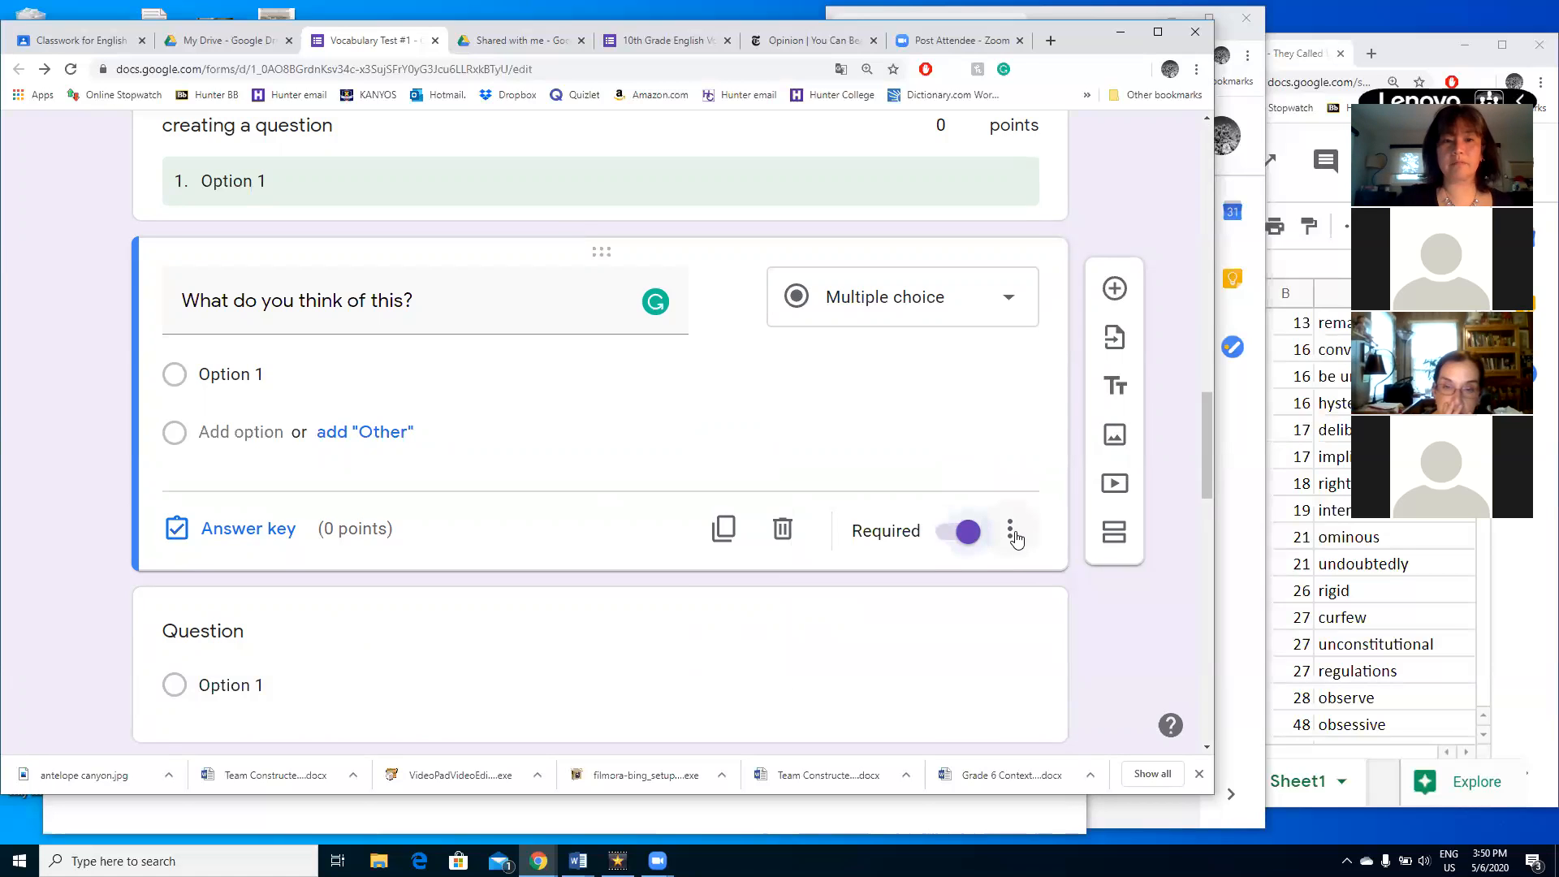
{"action": "left_click", "coordinate": [1011, 532]}
{"action": "left_click", "coordinate": [991, 444]}
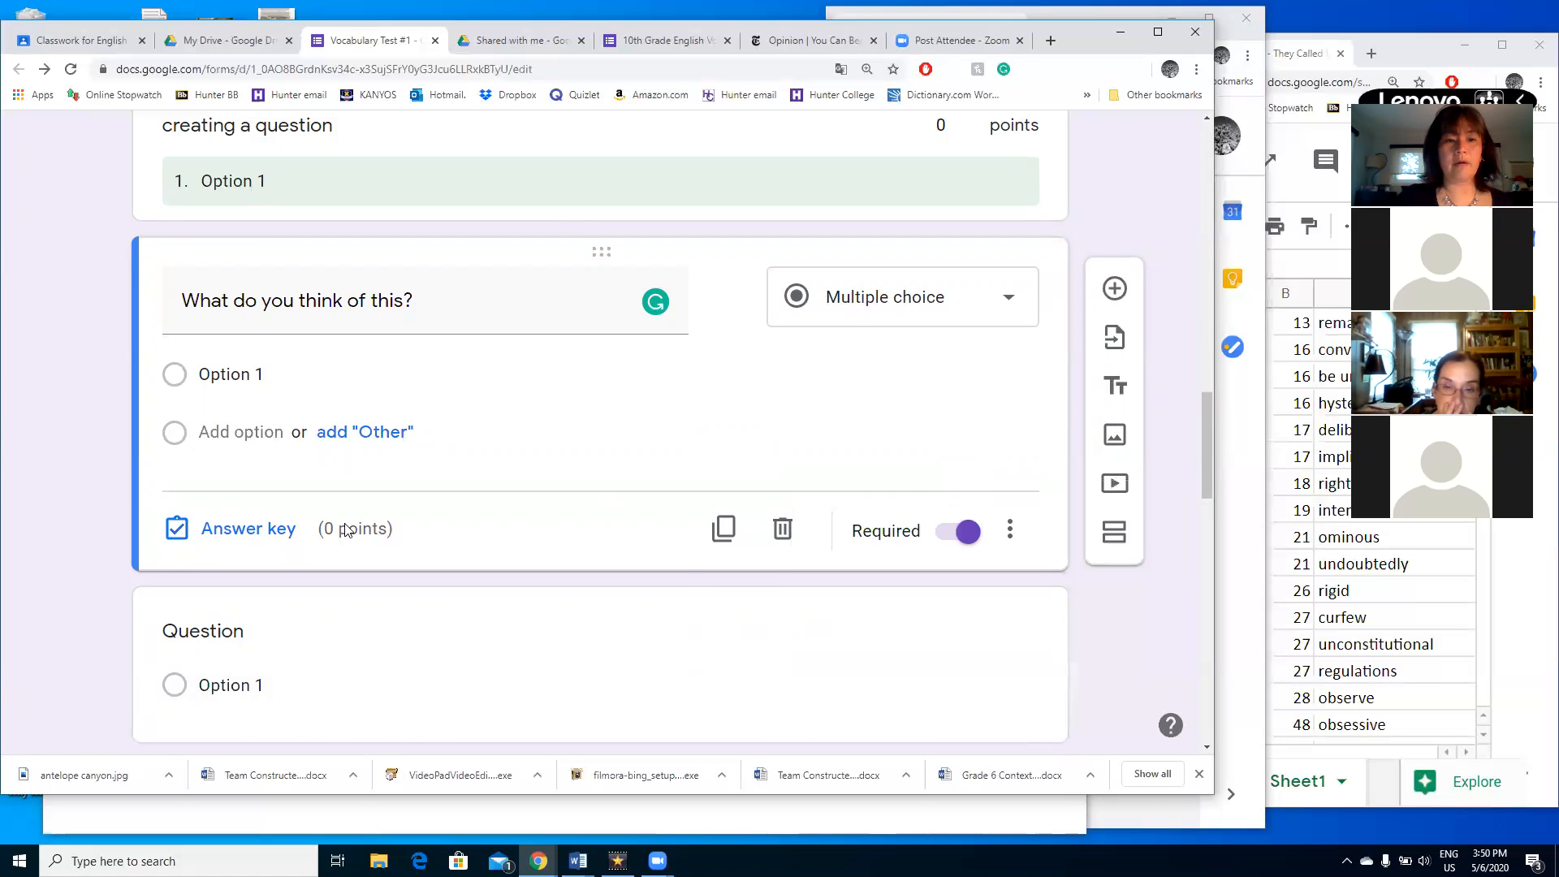
- View the answer key and answer feedback options for the multiple-choice question "What do you think of this?" without choosing an answer
{"action": "left_click", "coordinate": [249, 529]}
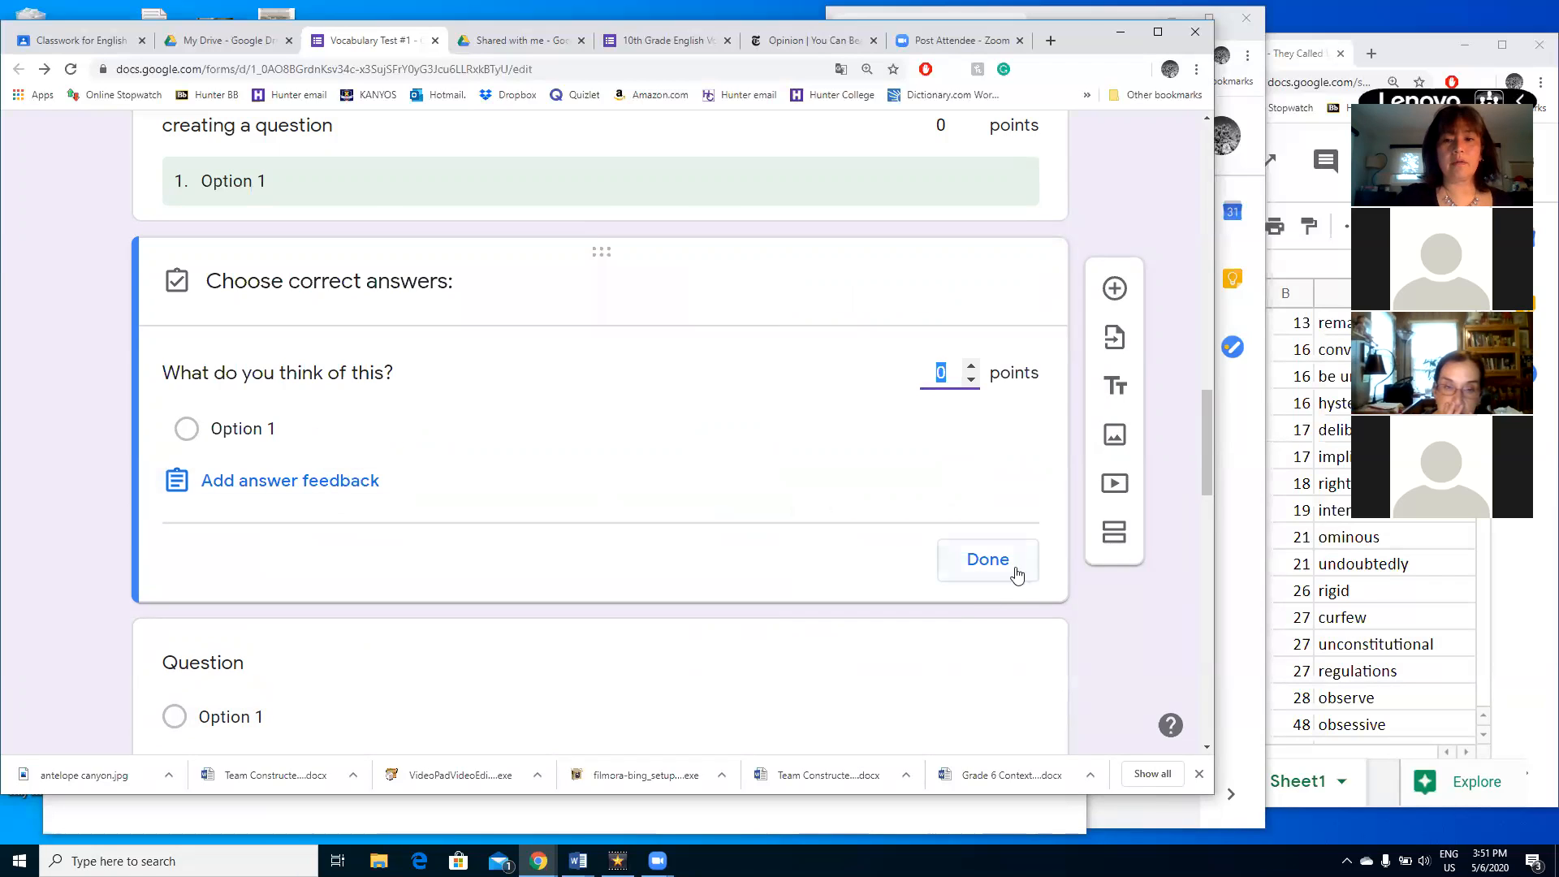
{"action": "left_click", "coordinate": [303, 482]}
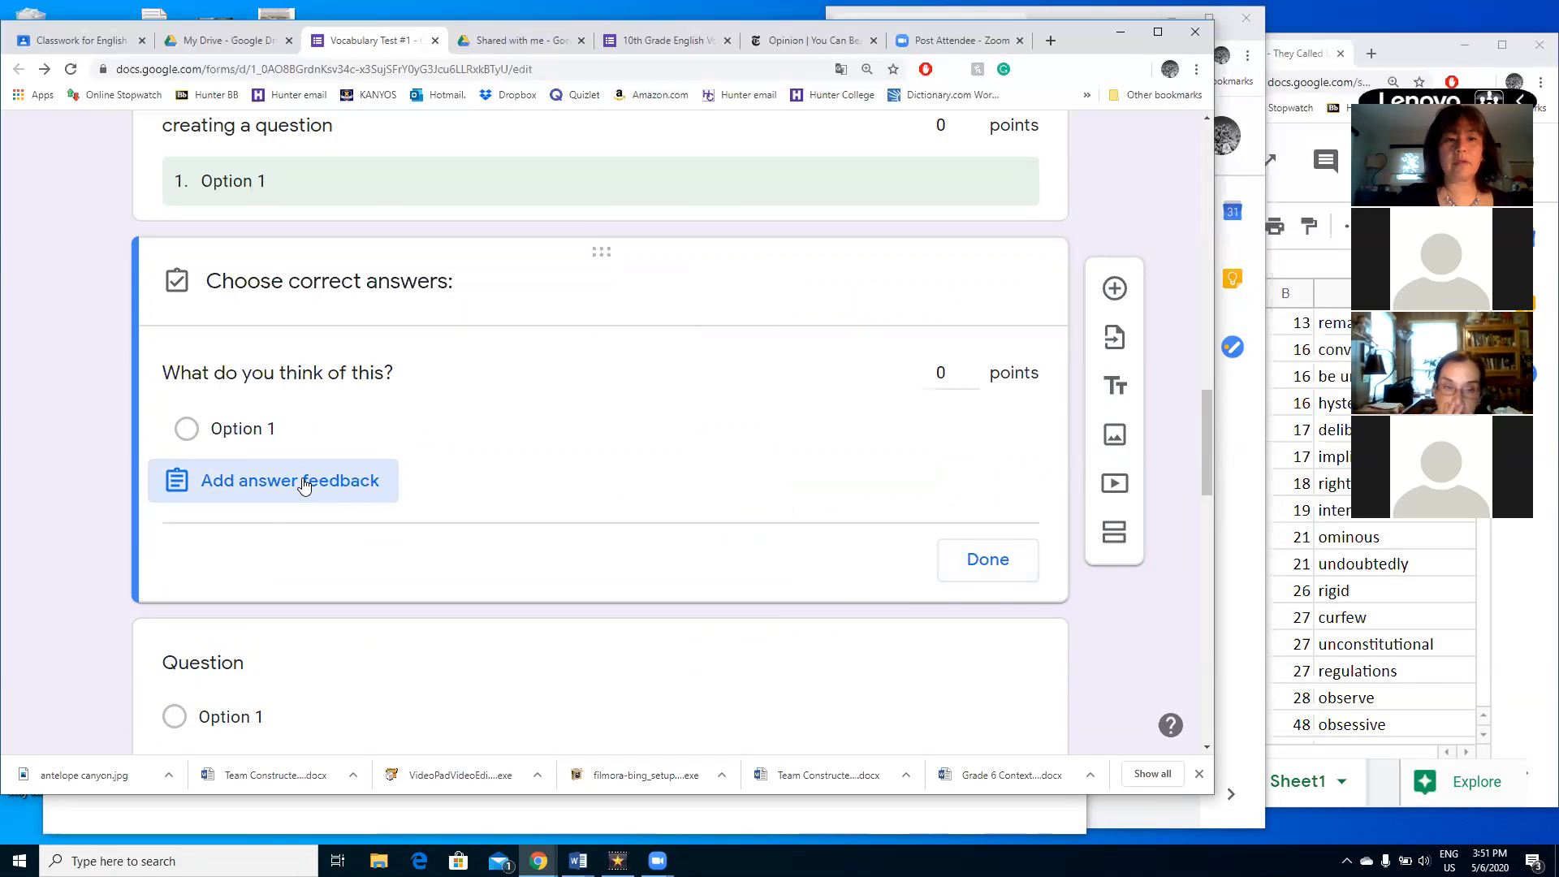
{"action": "left_click", "coordinate": [38, 203]}
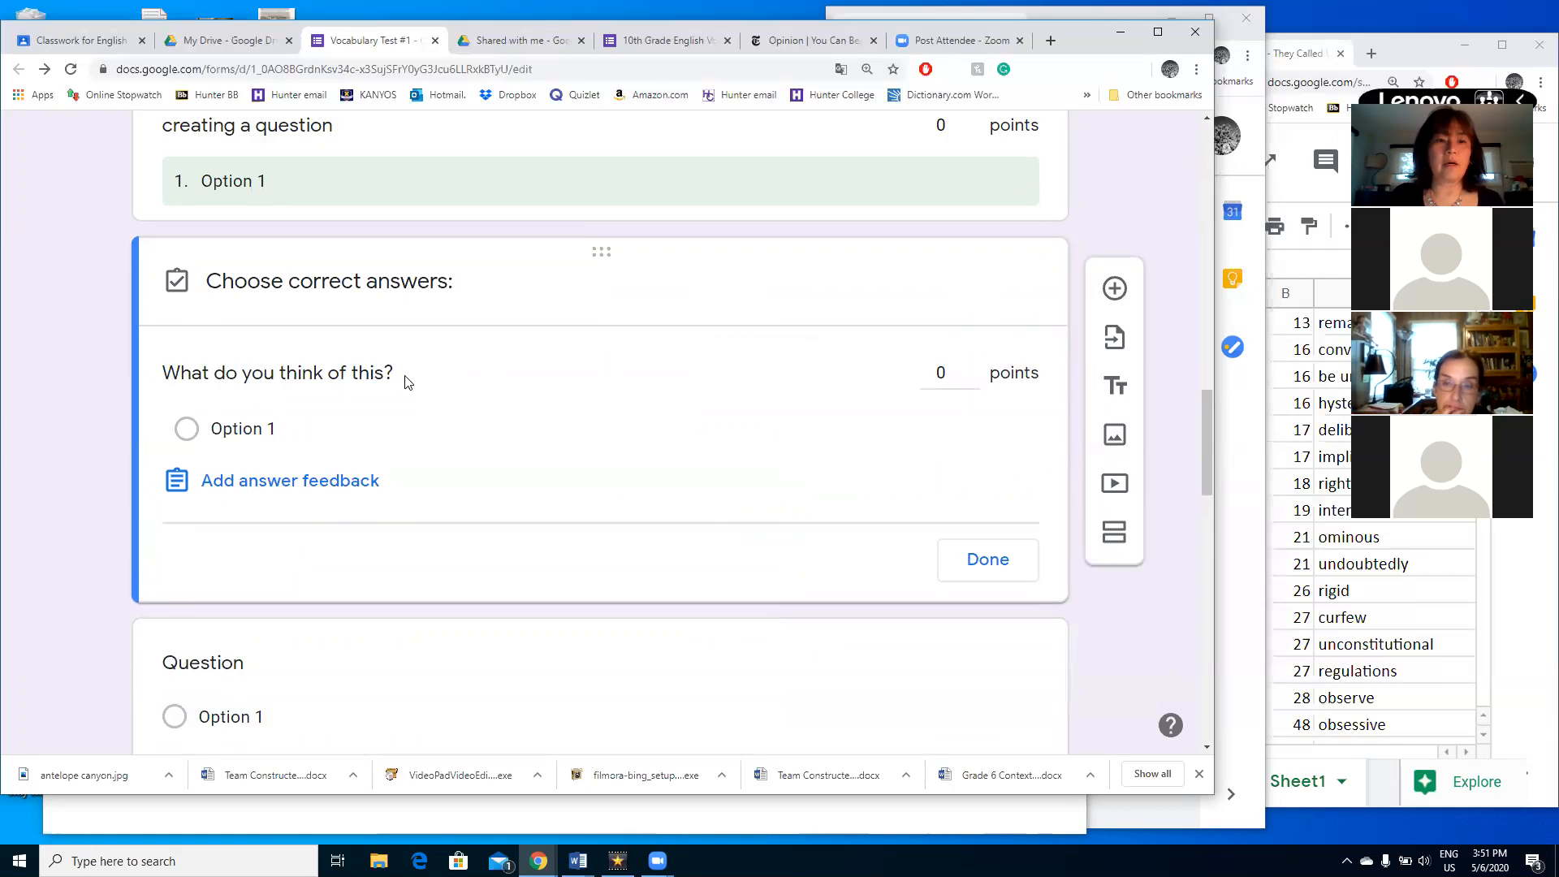
- Add a short-answer question titled "What do you think of this?" below the multiple-choice question of the same title
{"action": "left_click", "coordinate": [1118, 291]}
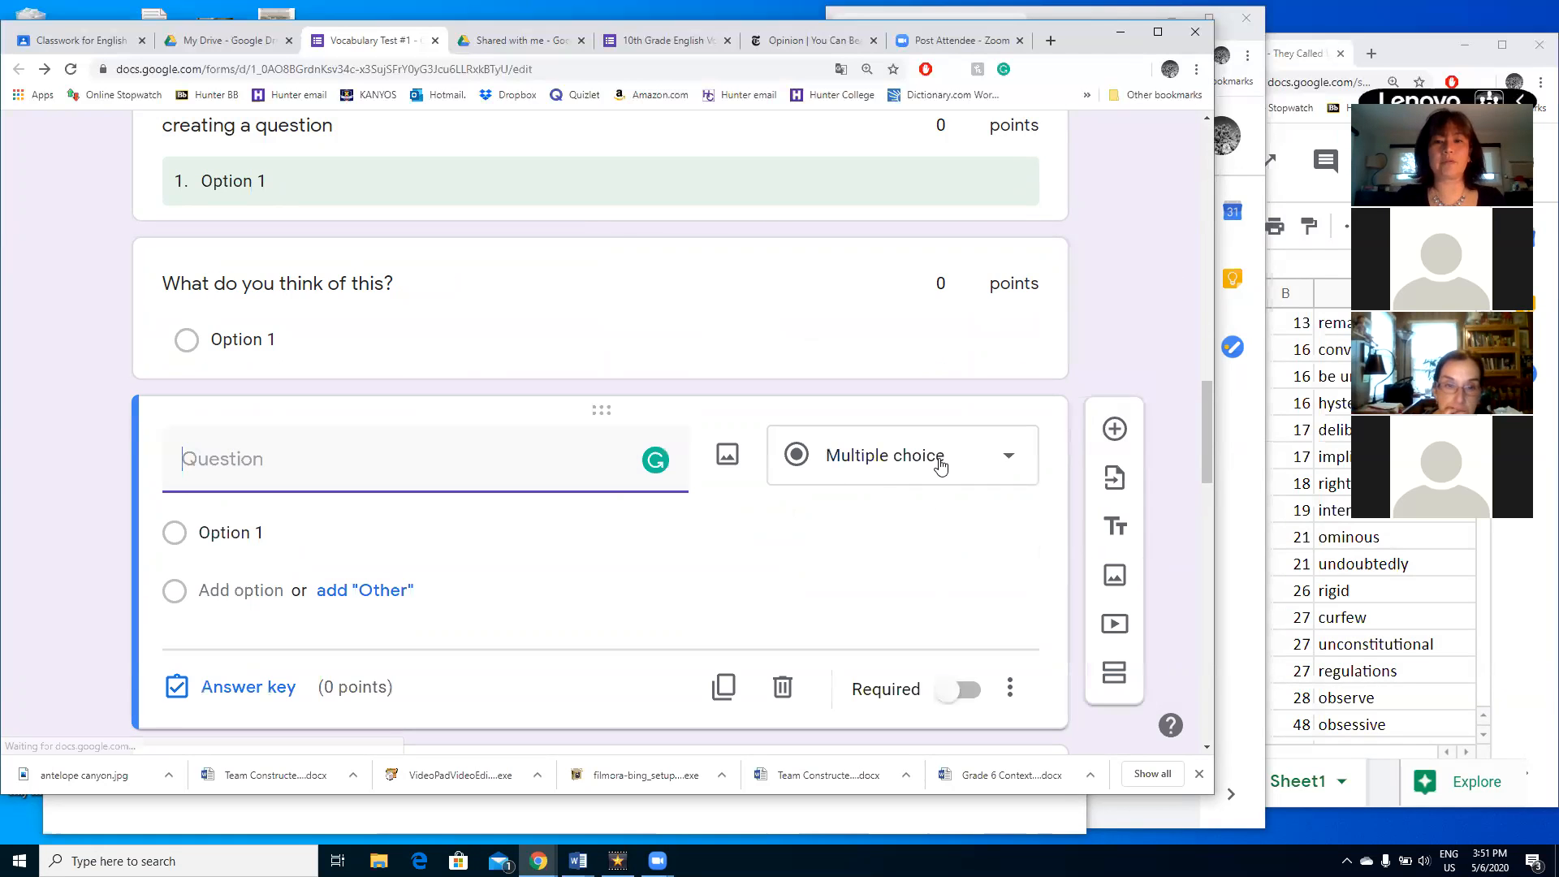
{"action": "left_click", "coordinate": [931, 492]}
{"action": "left_click", "coordinate": [866, 195]}
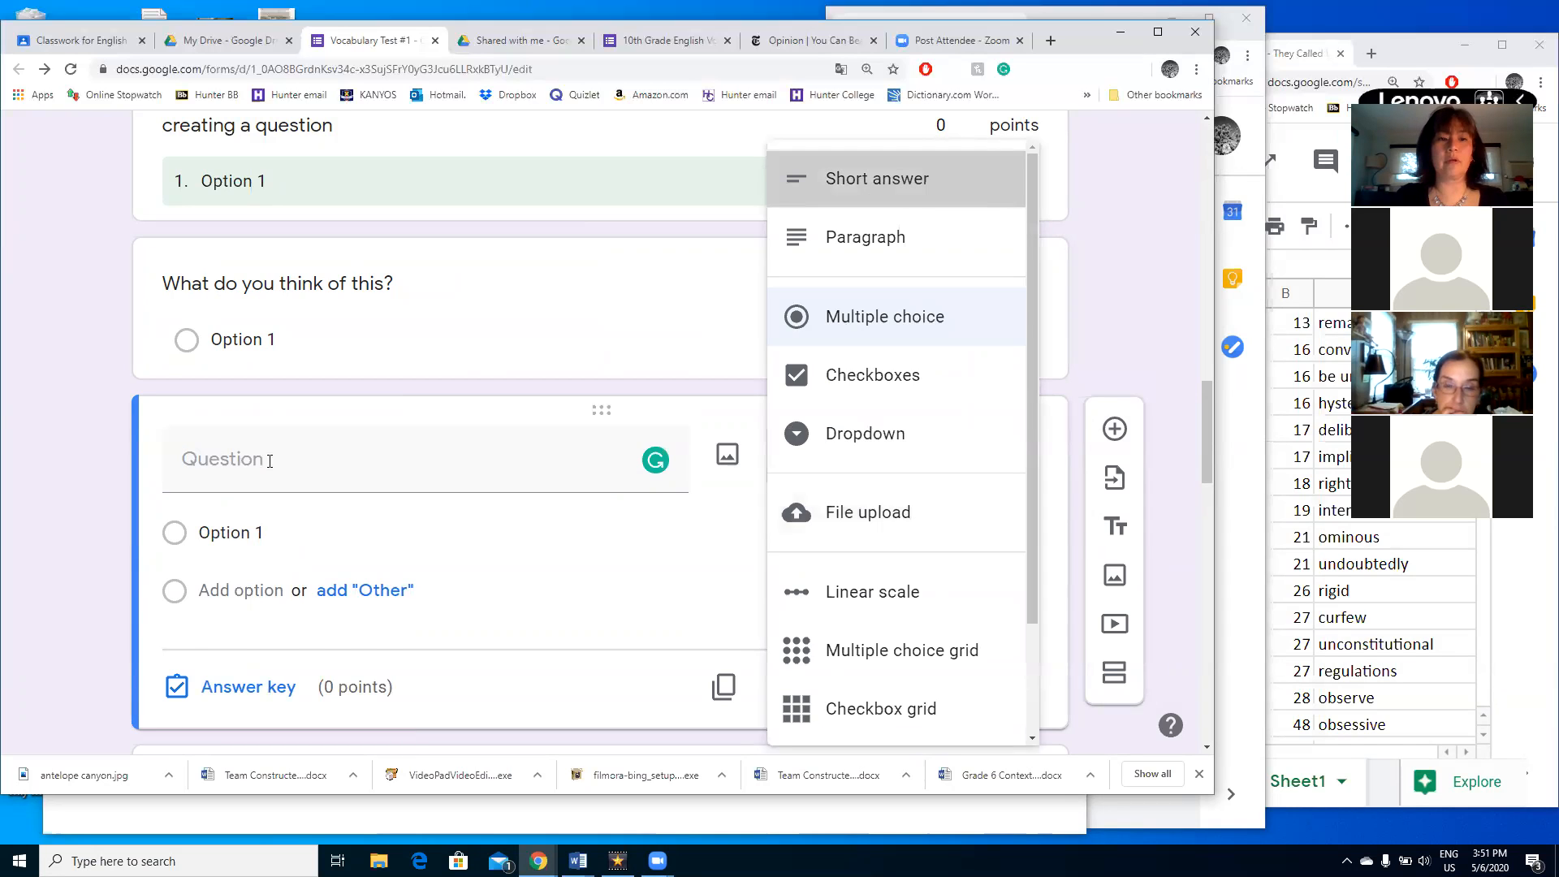
{"action": "left_click", "coordinate": [270, 460]}
{"action": "type", "text": "What do you t"}
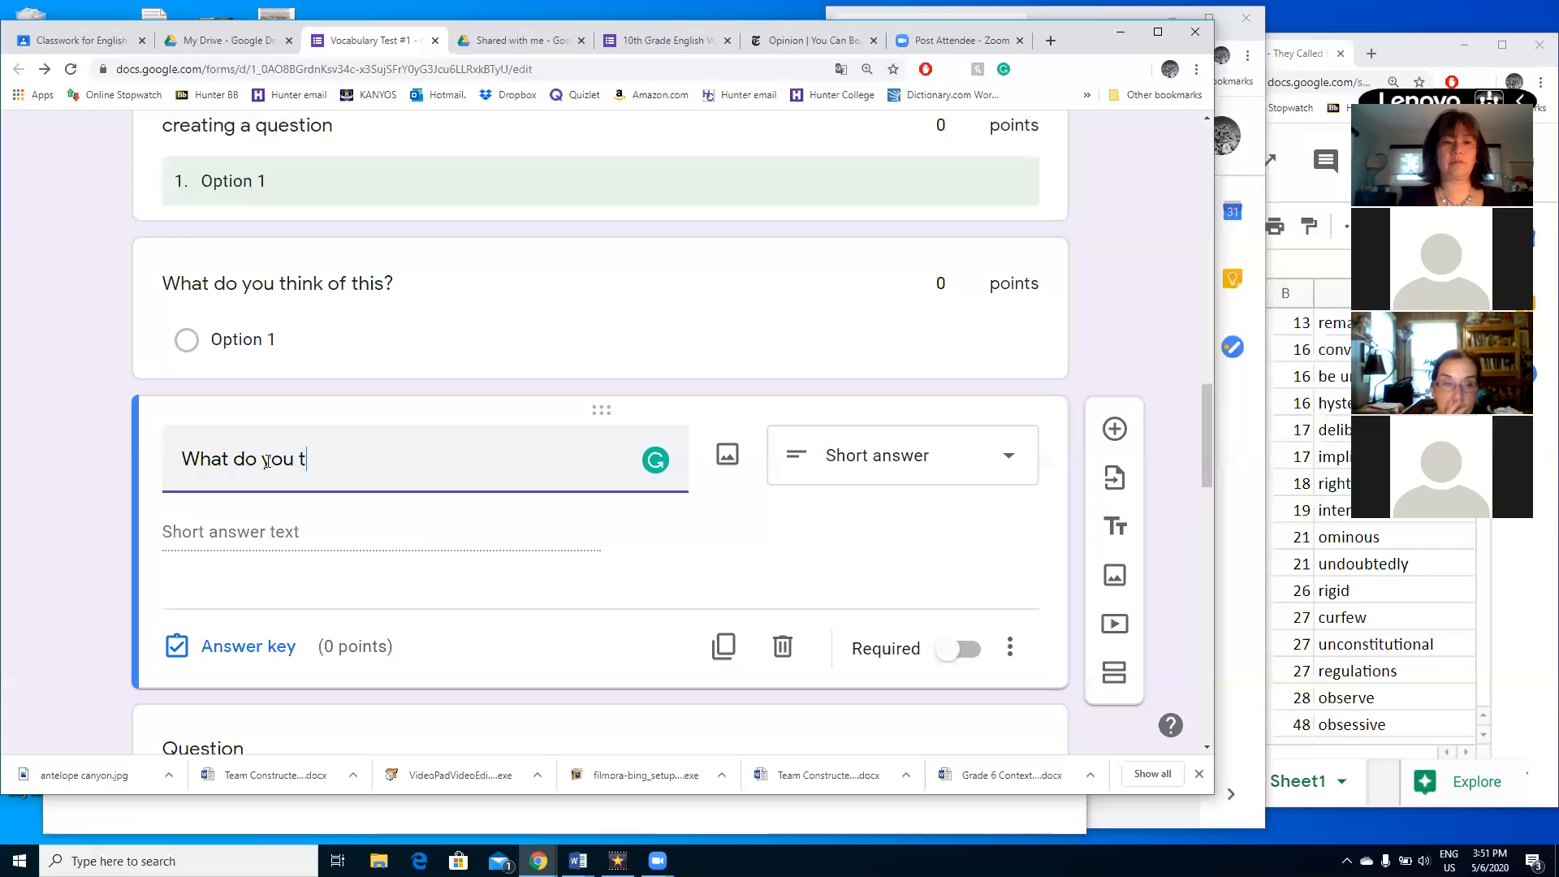
{"action": "type", "text": "hink of this?"}
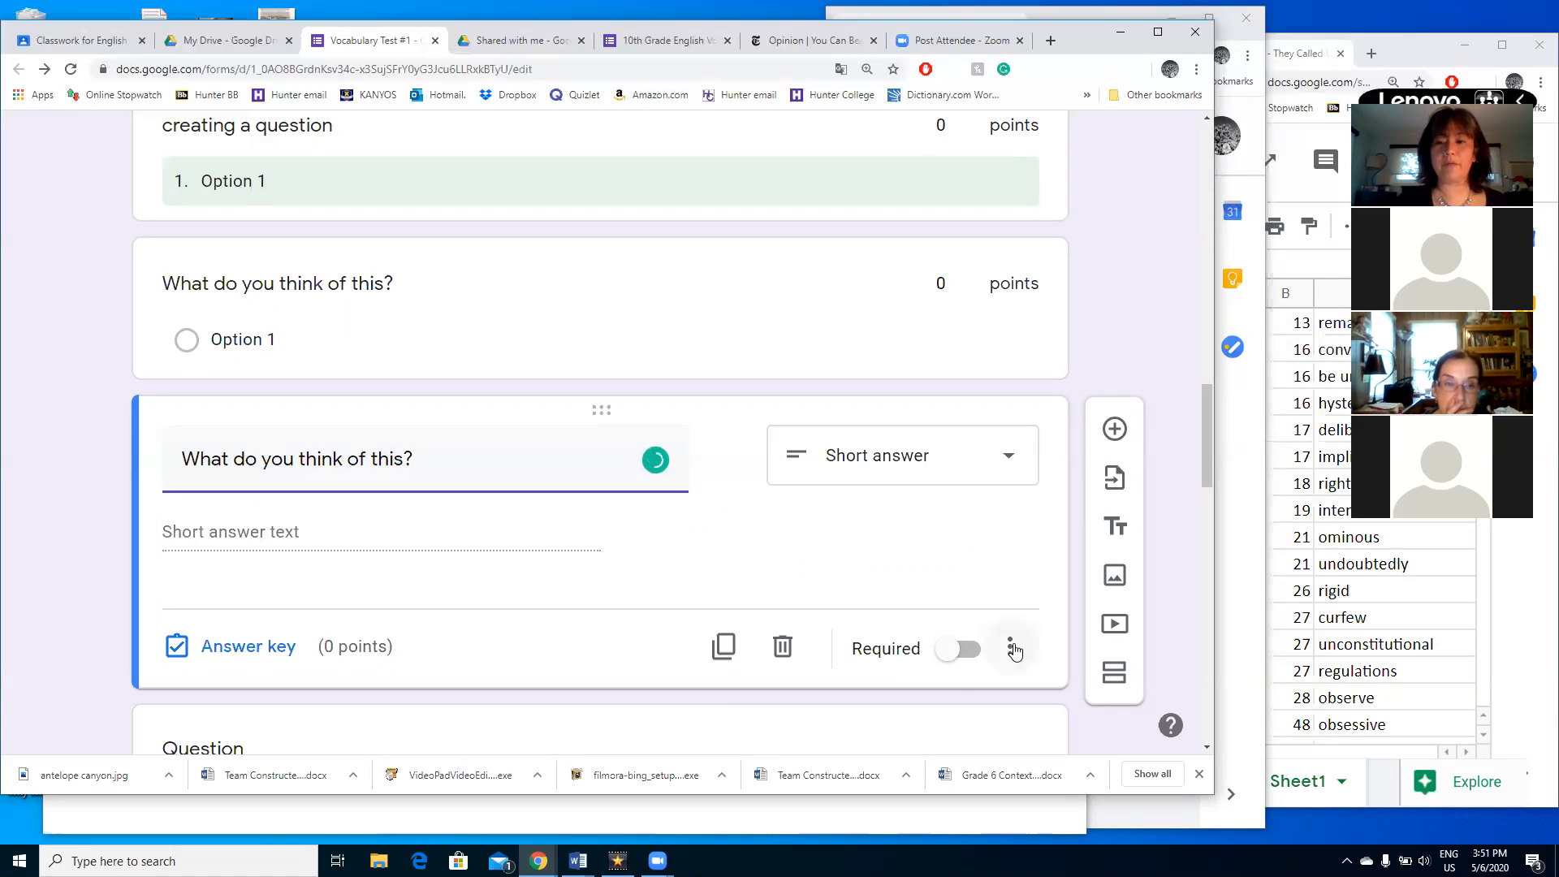
- Turn on response validation for the short-answer question and make the question required
{"action": "left_click", "coordinate": [1010, 647]}
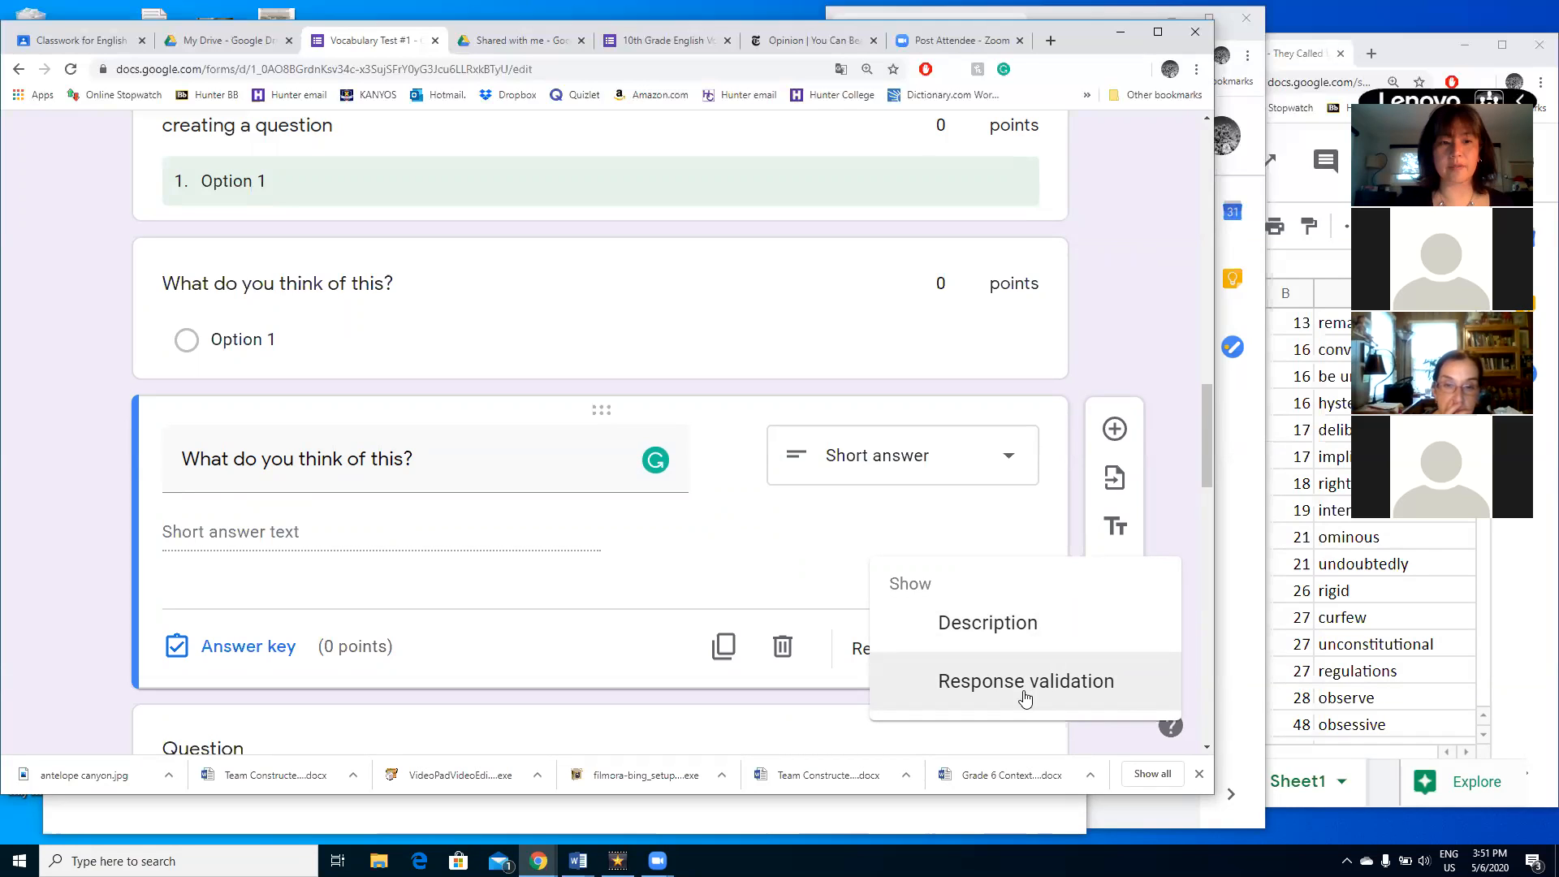
{"action": "left_click", "coordinate": [1025, 682]}
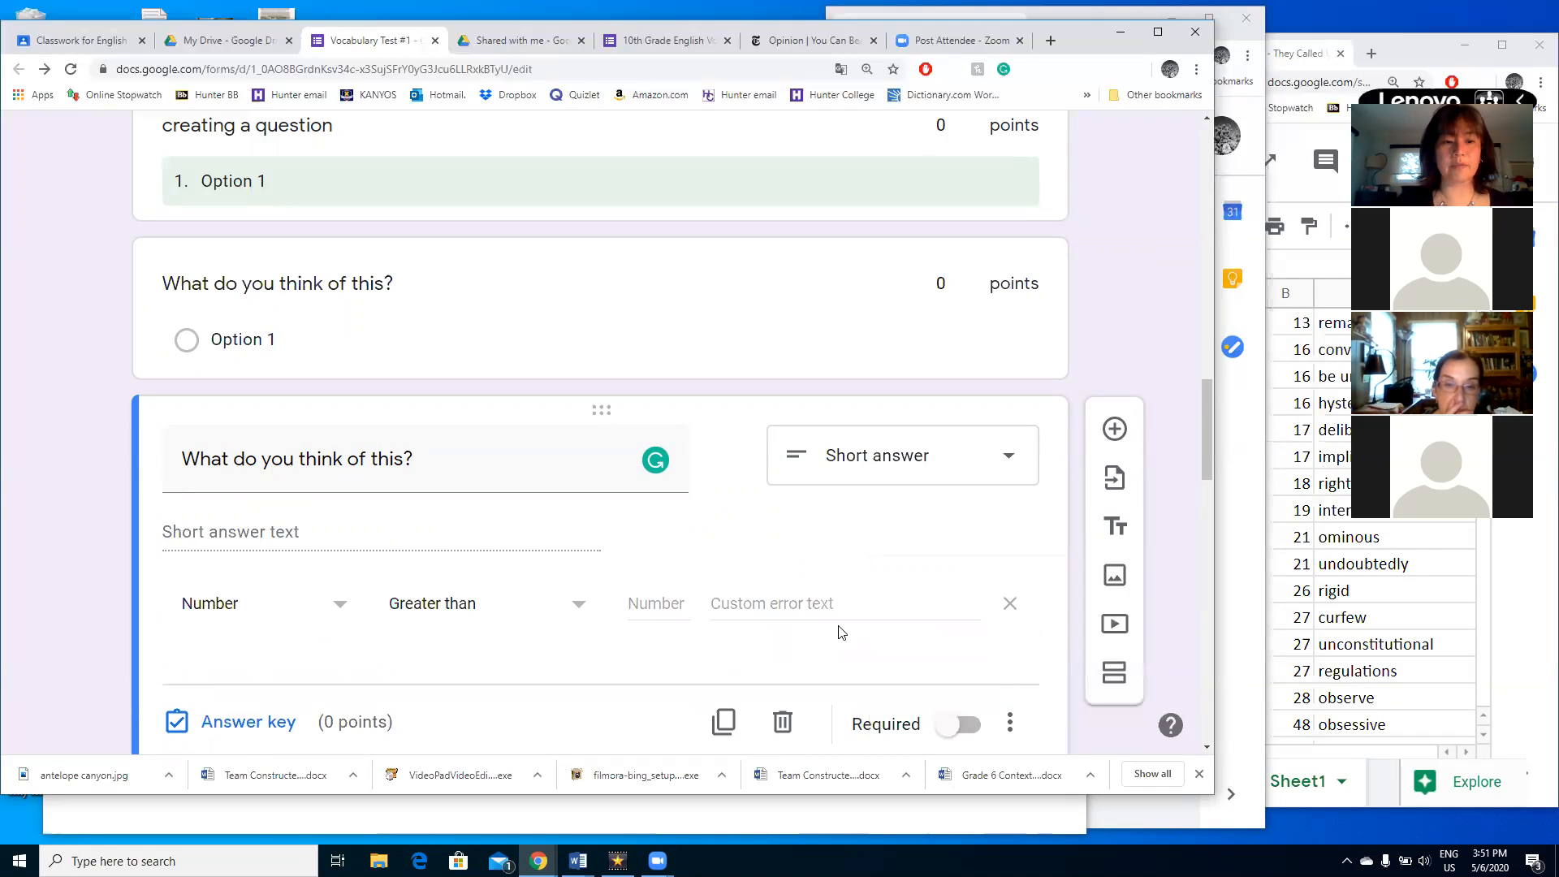
{"action": "scroll", "coordinate": [674, 573], "scroll_direction": "down", "scroll_amount": 2}
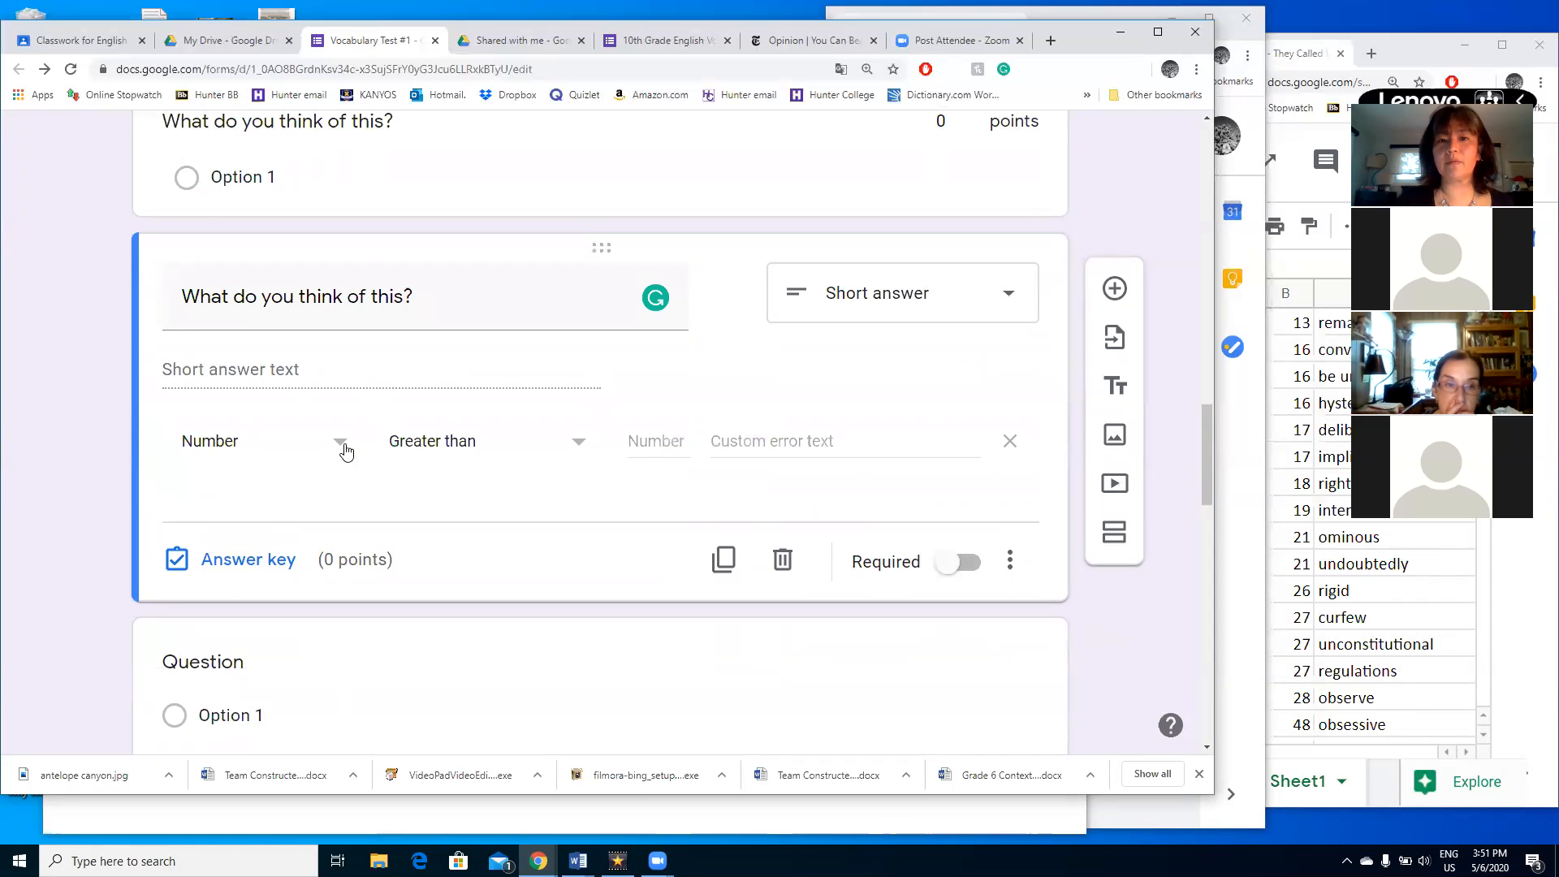
{"action": "left_click", "coordinate": [966, 564]}
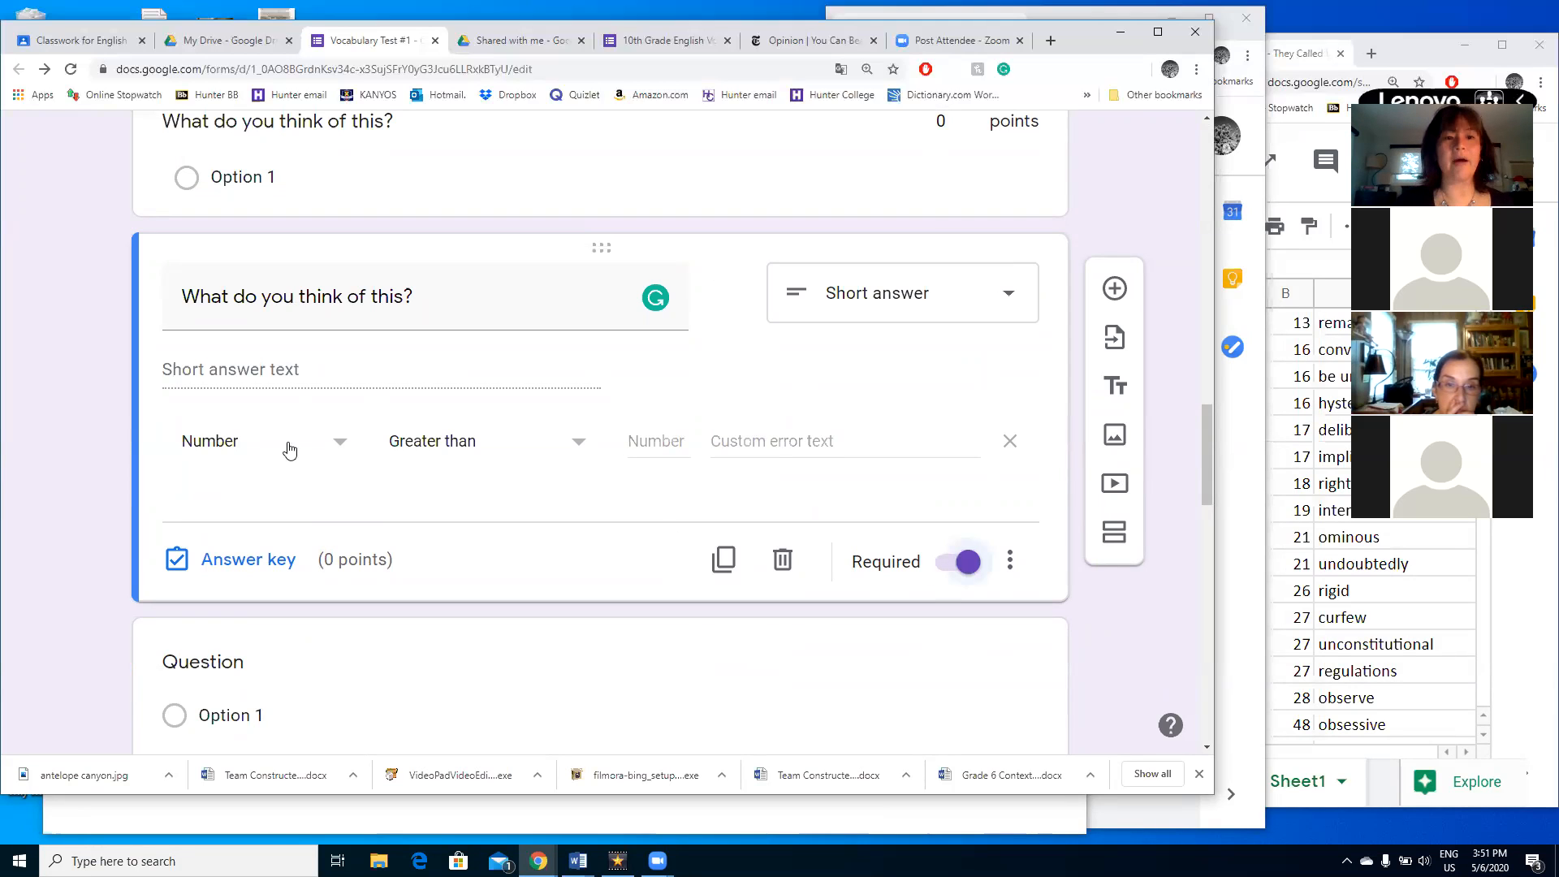
- Review the validation types, number conditions, and number and custom error text fields of the short-answer question without setting a rule
{"action": "left_click", "coordinate": [333, 447]}
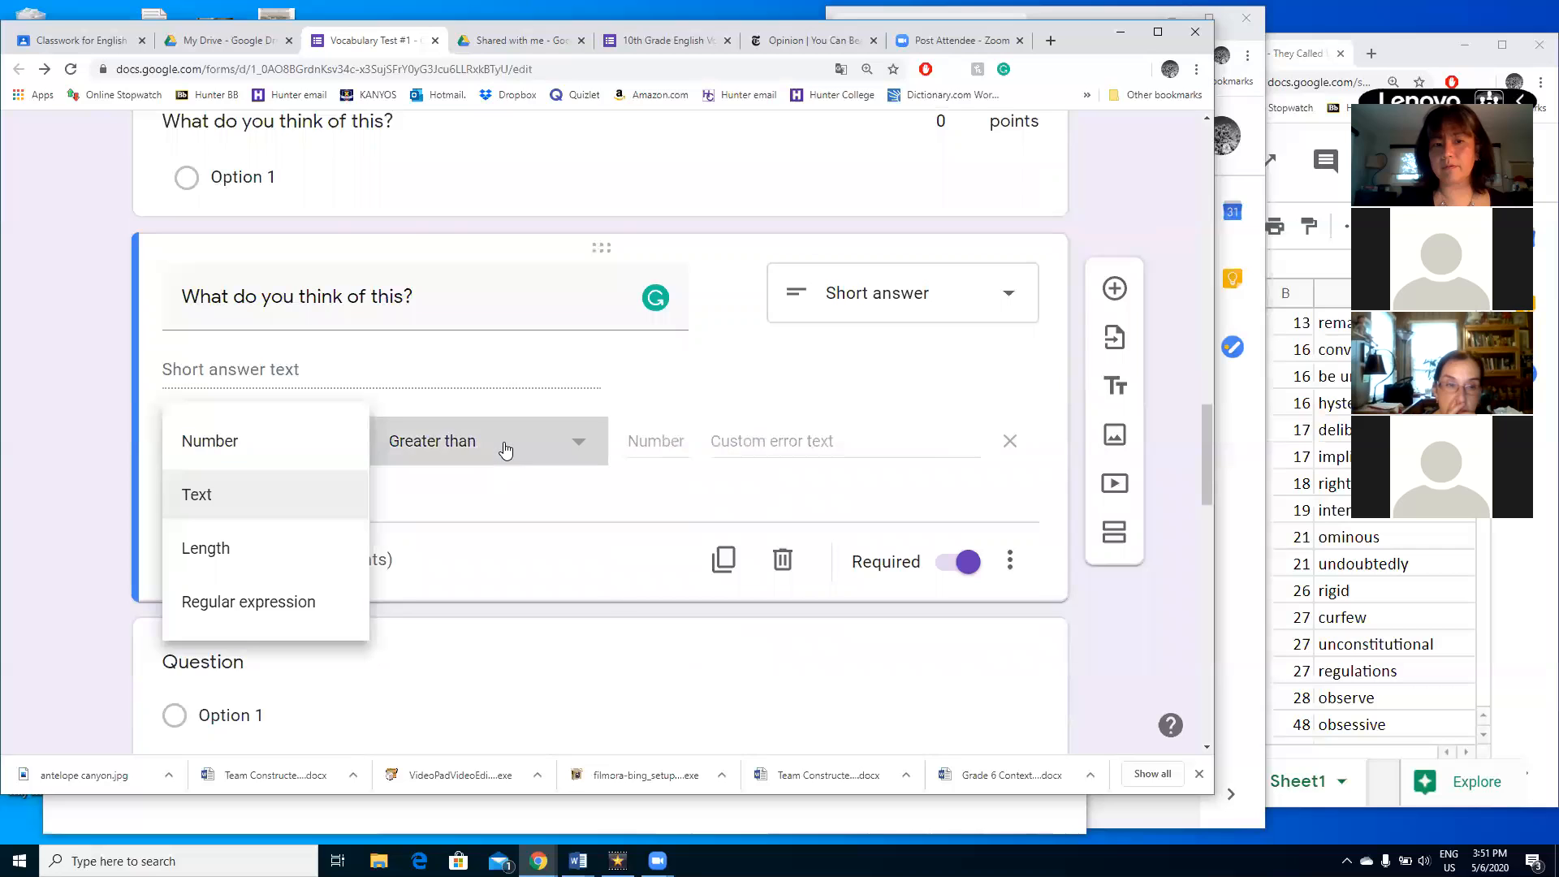
{"action": "left_click", "coordinate": [505, 449]}
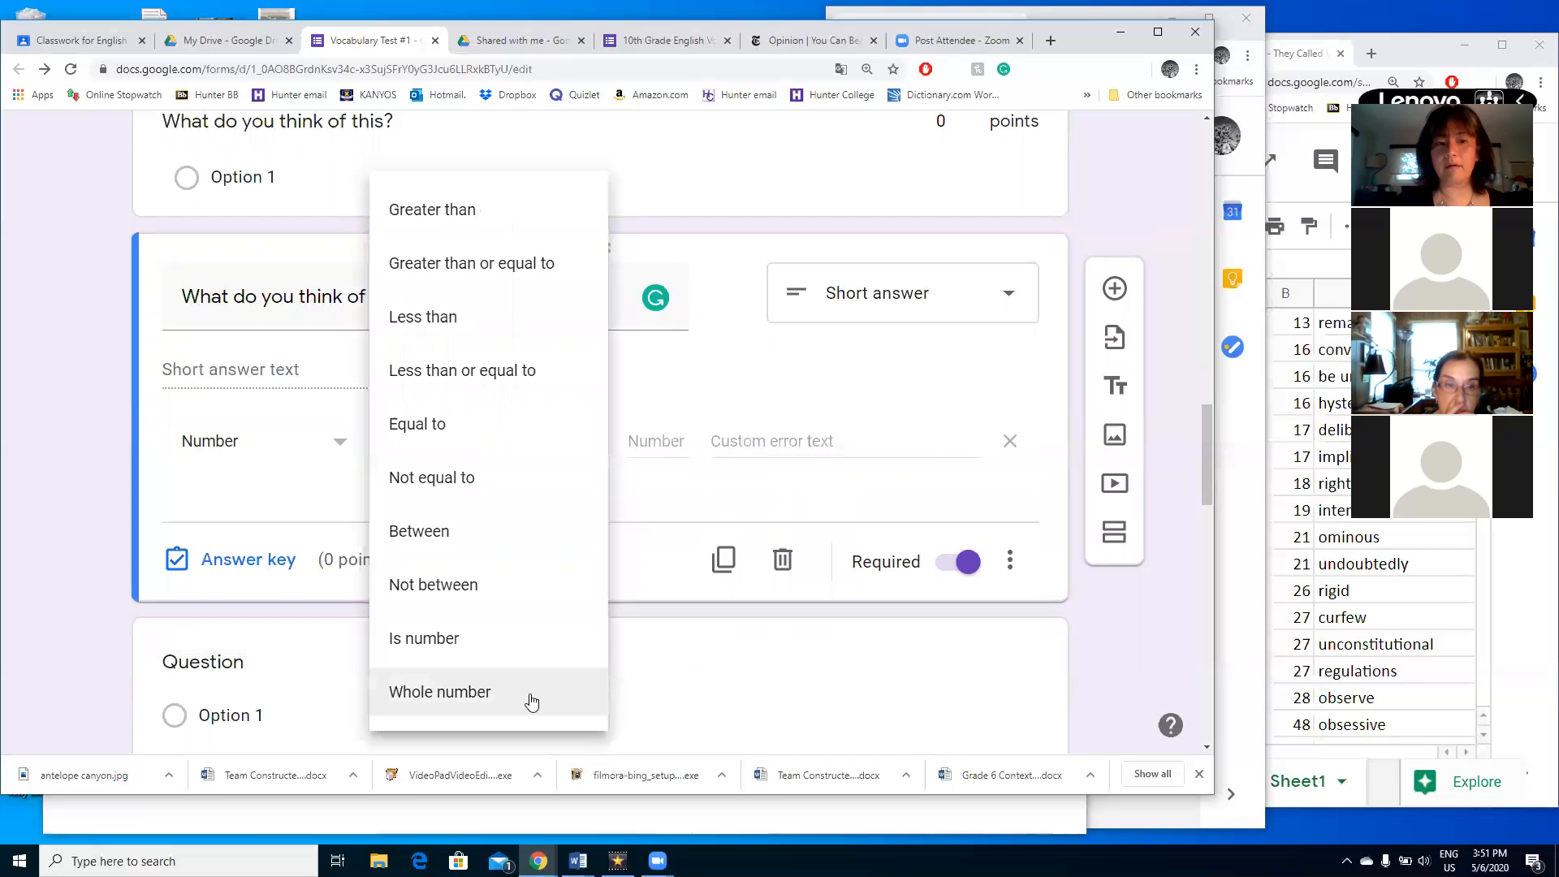
{"action": "left_click", "coordinate": [781, 445]}
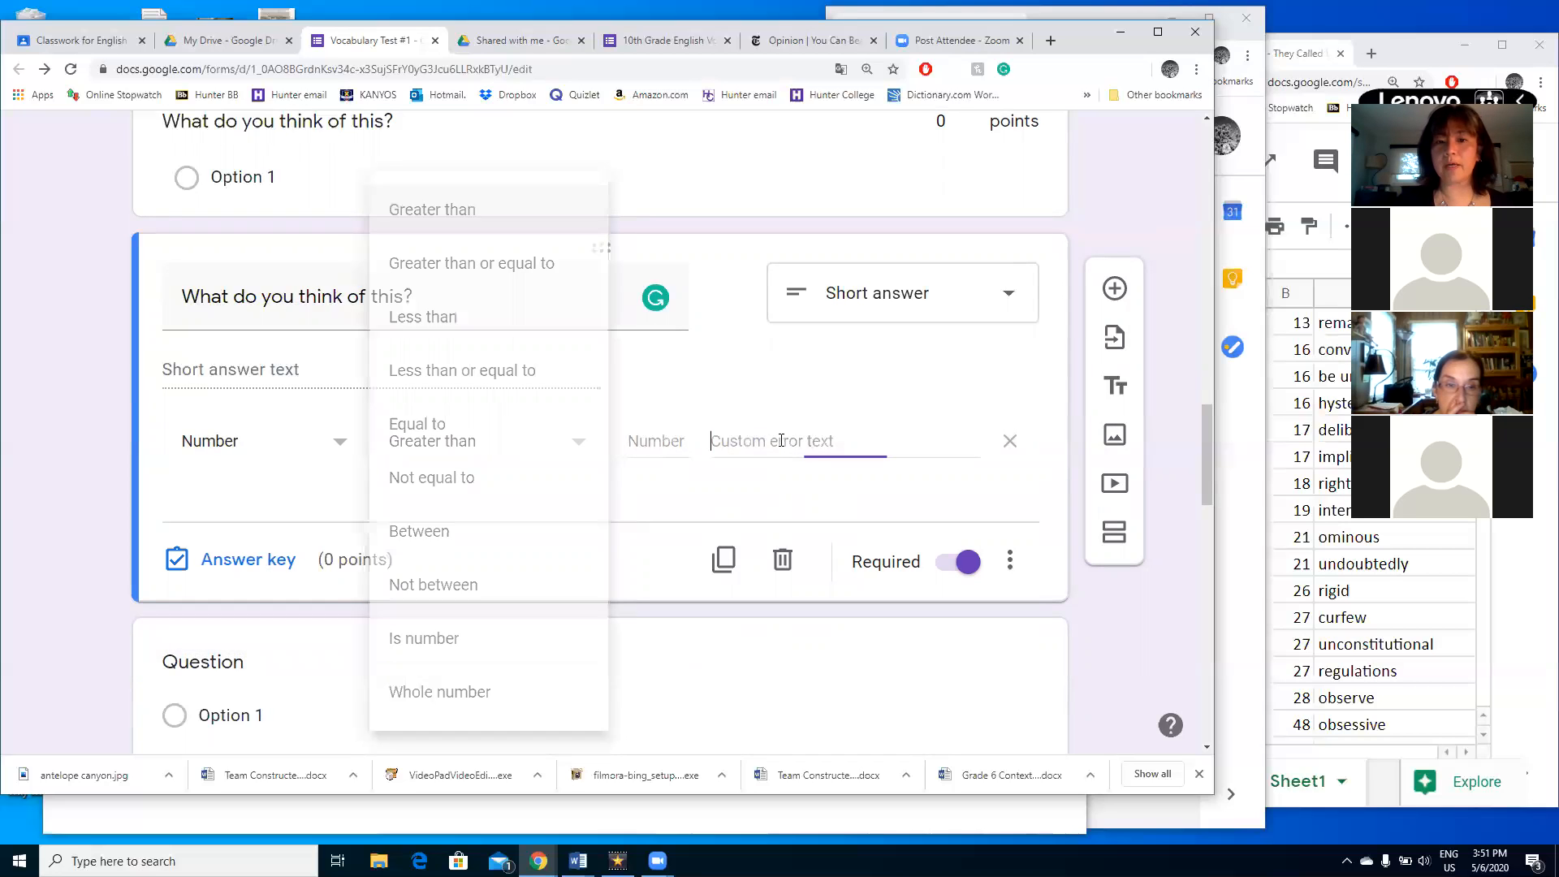
{"action": "left_click", "coordinate": [639, 444]}
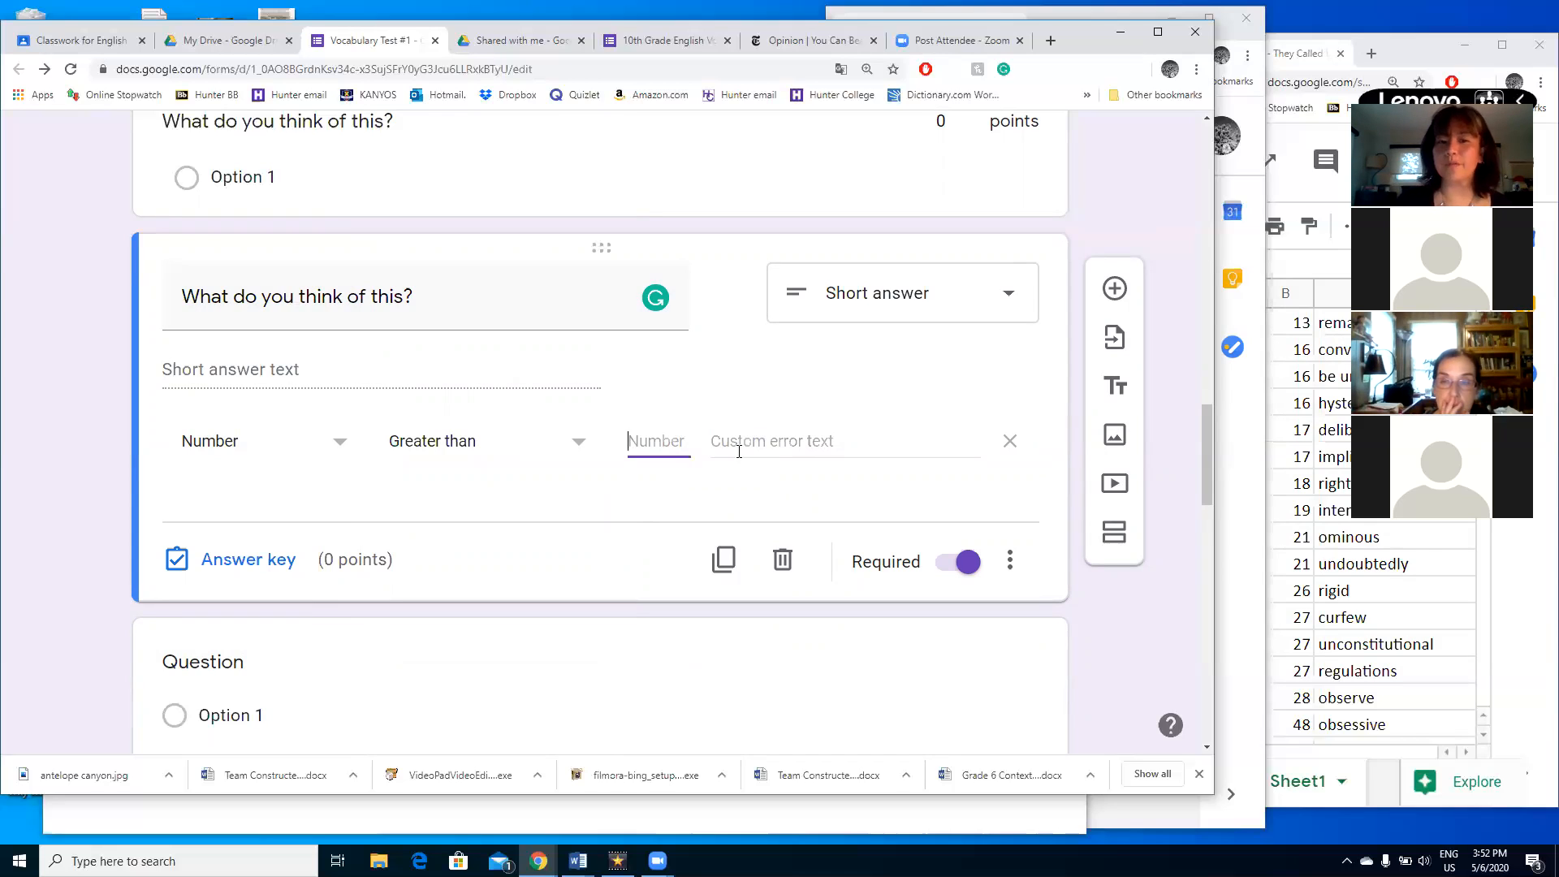
- Remove response validation from the short-answer question and check its remaining display options
{"action": "left_click", "coordinate": [1011, 564]}
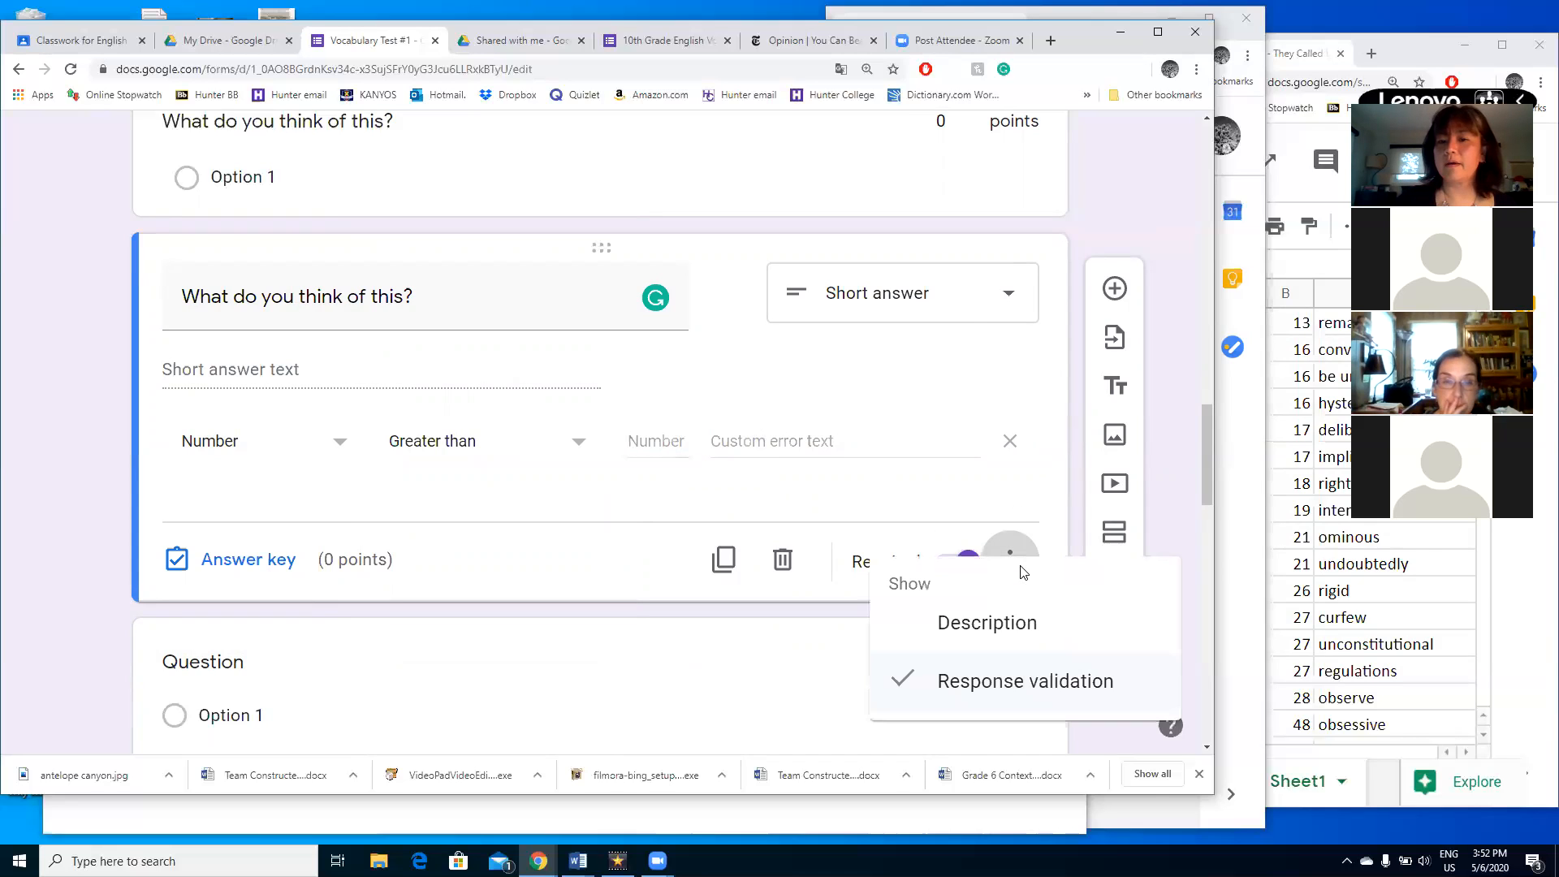
{"action": "left_click", "coordinate": [1028, 686]}
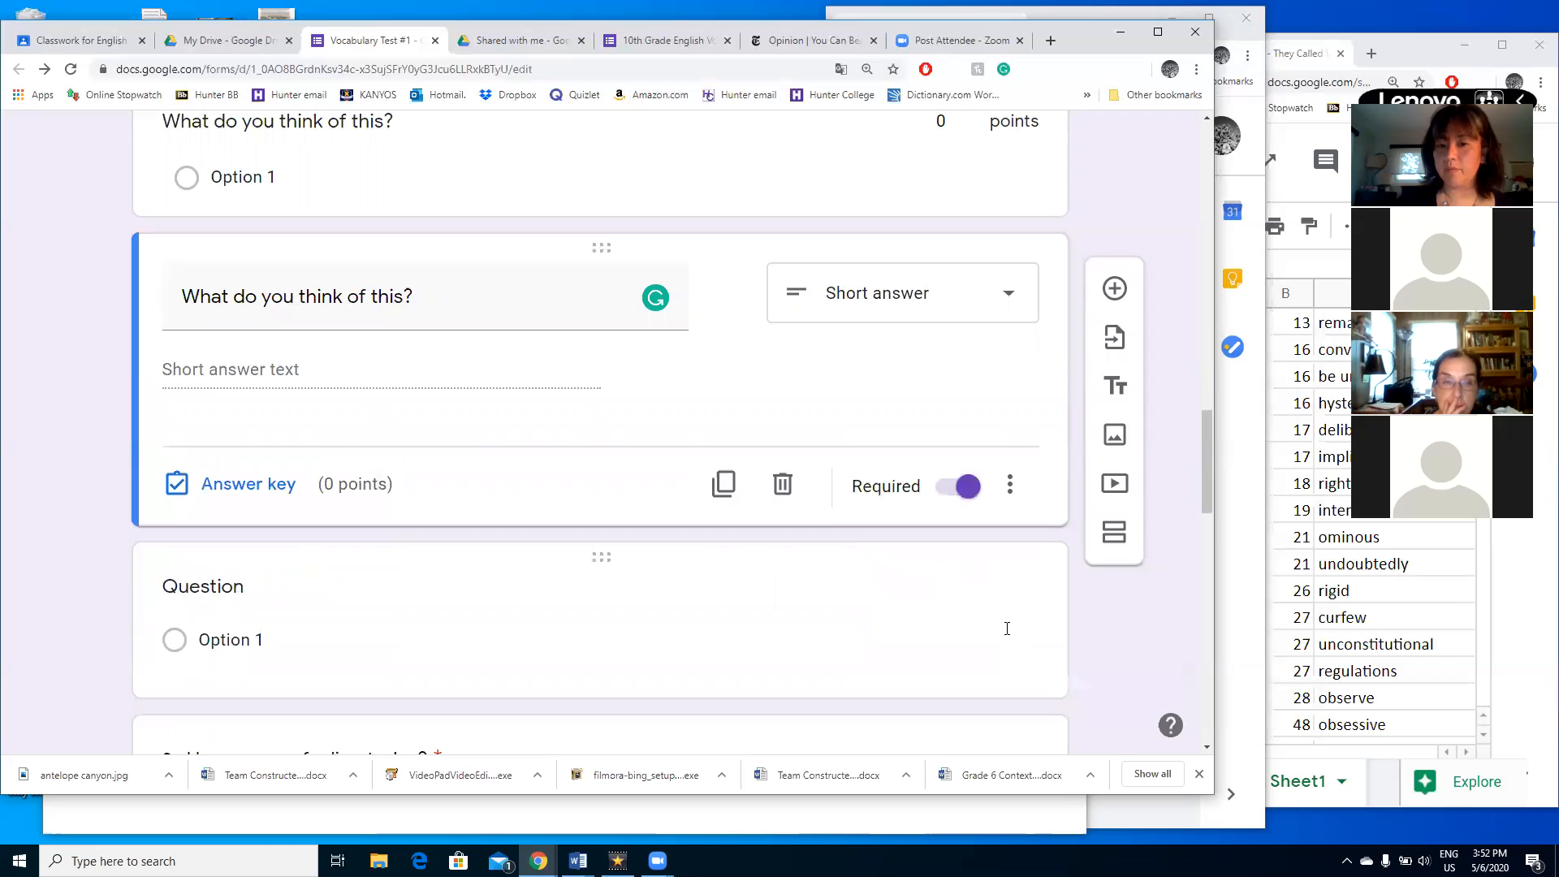
{"action": "left_click", "coordinate": [1011, 489]}
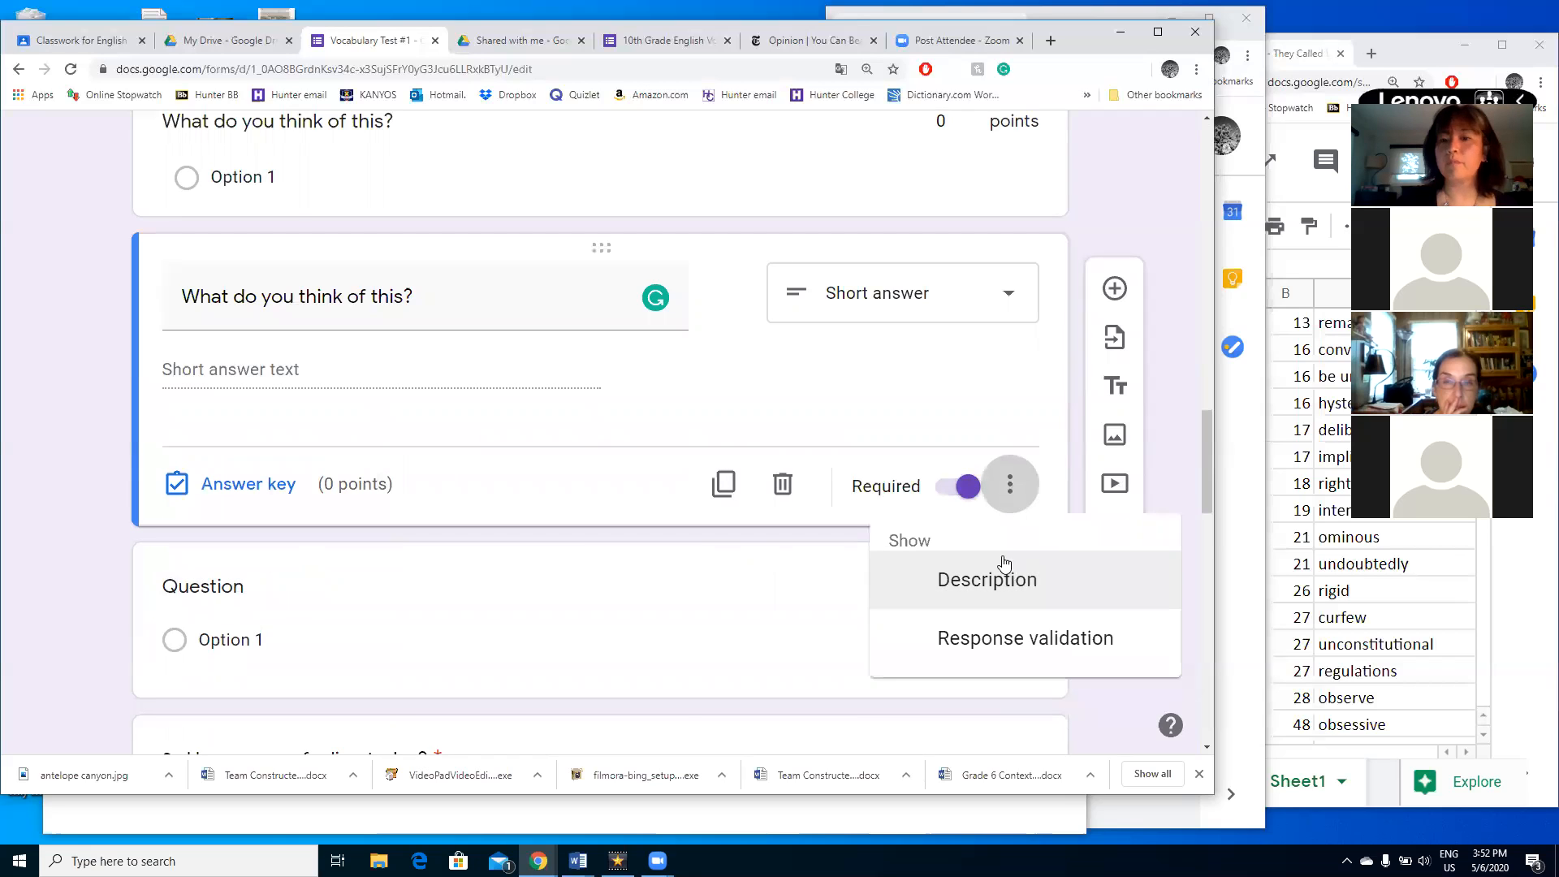
{"action": "left_click", "coordinate": [845, 377]}
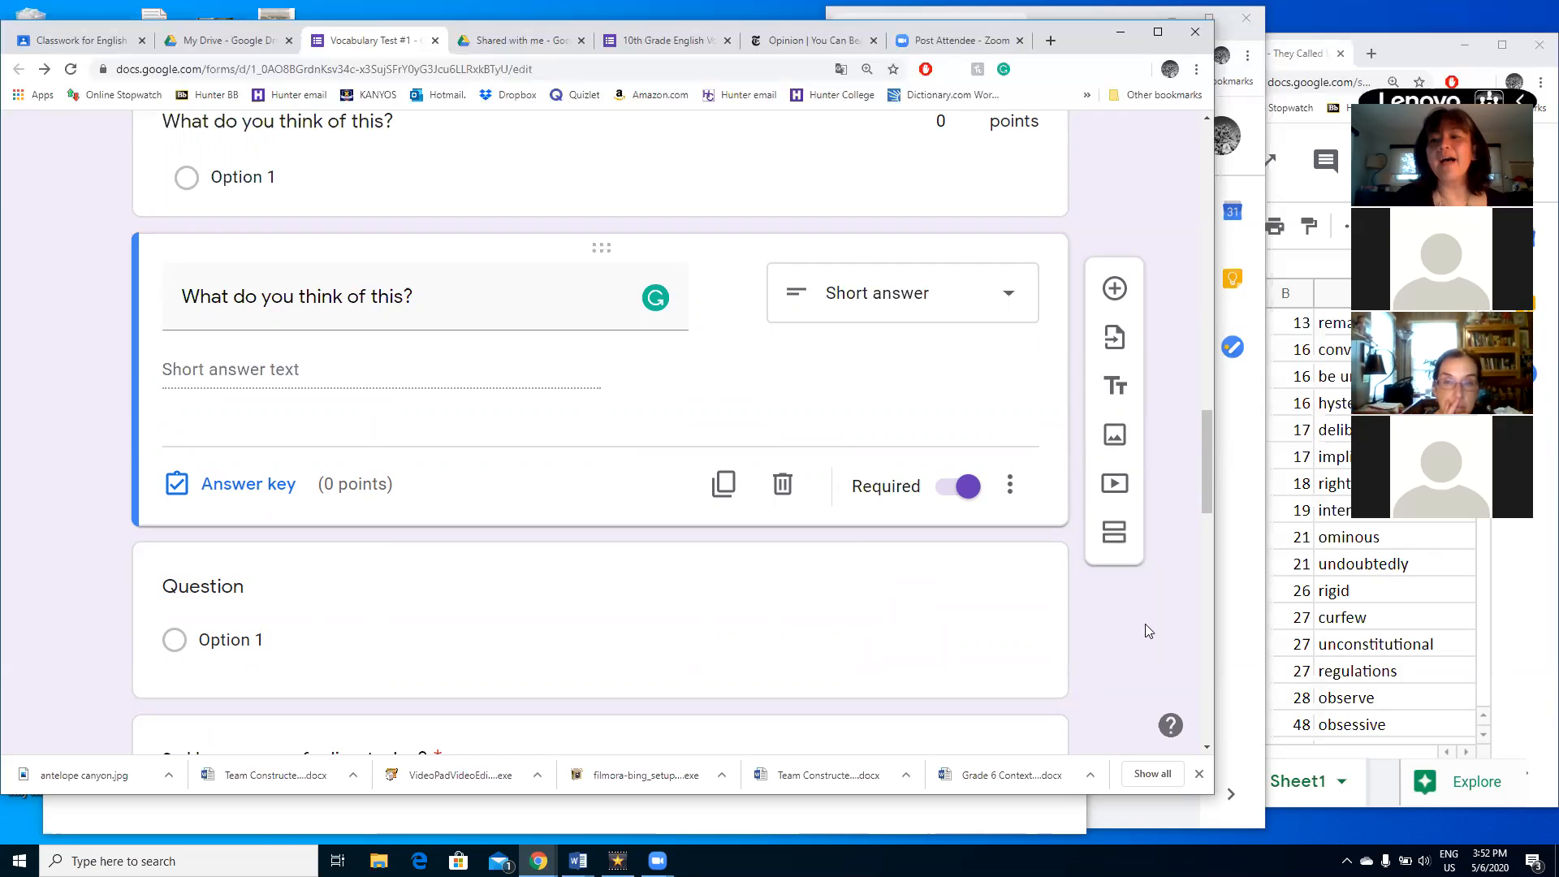
{"action": "left_click_drag", "start_coordinate": [1211, 445], "coordinate": [1207, 405]}
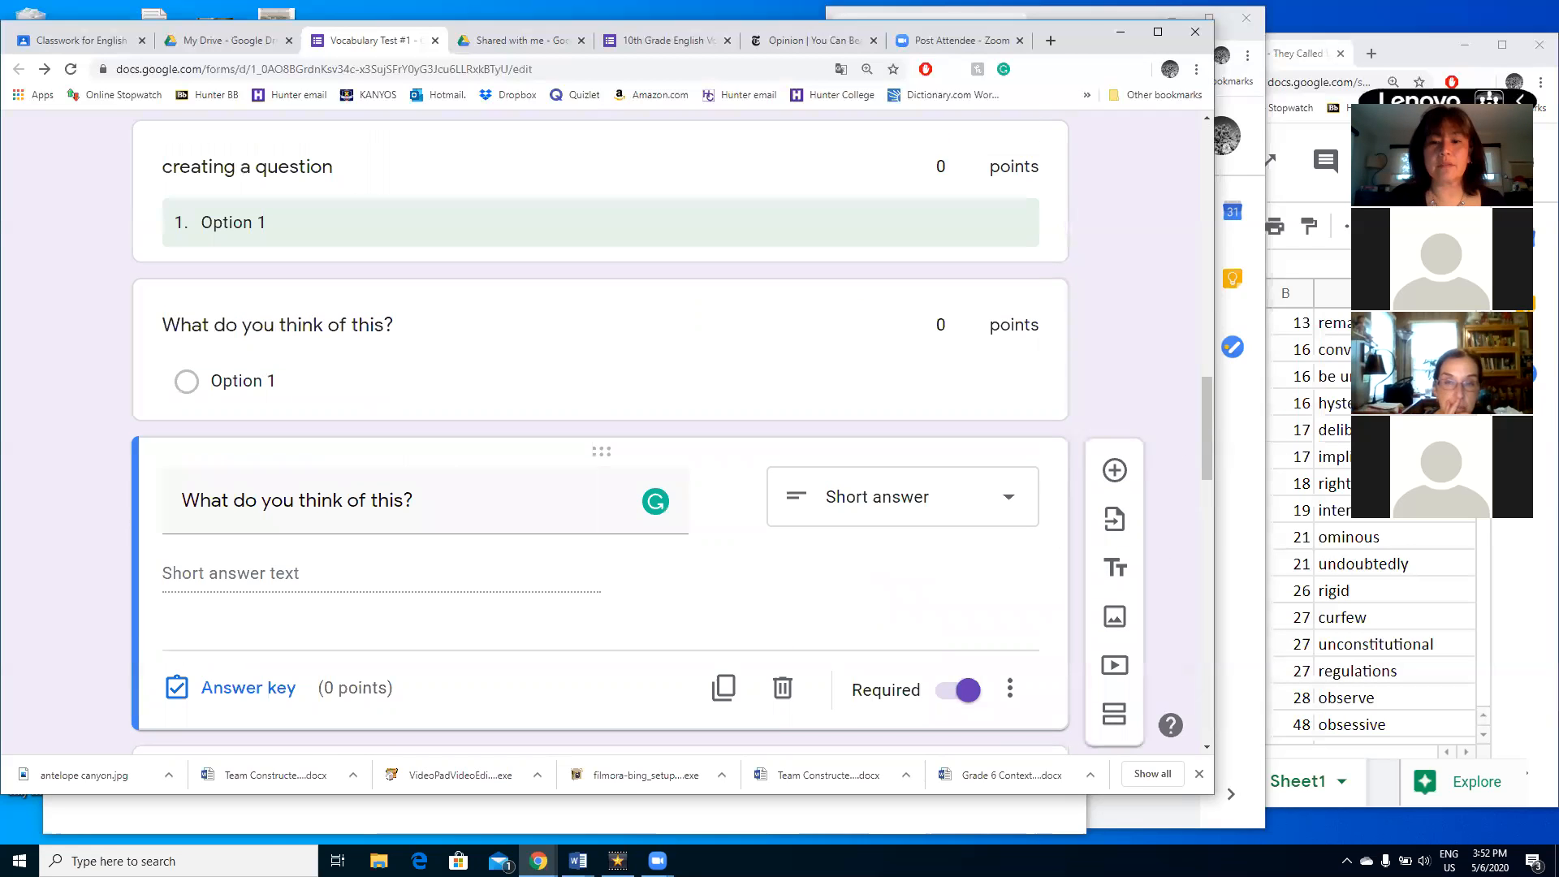